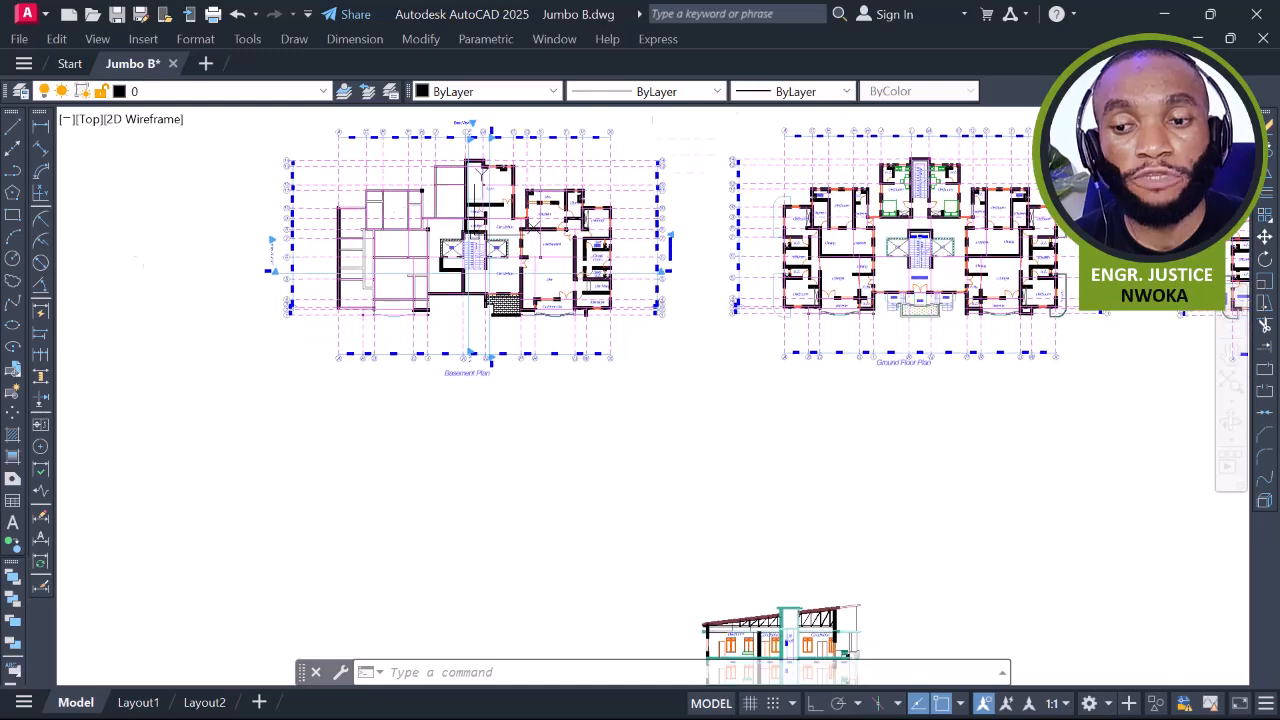
Pan and zoom onto Section 03 to show its upper floors and roof trusses
{"action": "middle_click_drag", "start_coordinate": [700, 448], "coordinate": [609, 228]}
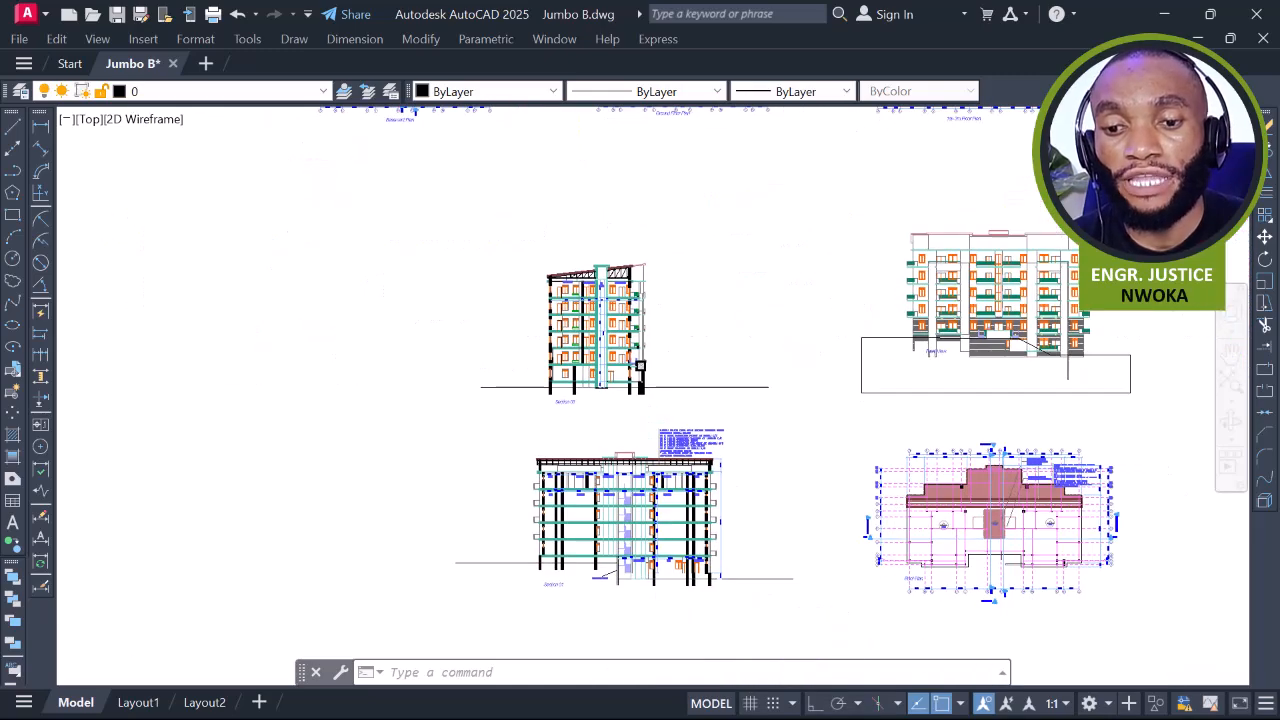
{"action": "scroll", "coordinate": [602, 400], "scroll_direction": "up", "scroll_amount": 5}
{"action": "mouse_move", "coordinate": [597, 178]}
{"action": "middle_mouse_down"}
{"action": "mouse_move", "coordinate": [568, 247]}
{"action": "mouse_move", "coordinate": [574, 183]}
{"action": "middle_mouse_up"}
{"action": "middle_click_drag", "start_coordinate": [548, 266], "coordinate": [528, 326]}
{"action": "middle_click_drag", "start_coordinate": [539, 215], "coordinate": [502, 336]}
{"action": "scroll", "coordinate": [519, 240], "scroll_direction": "up", "scroll_amount": 4}
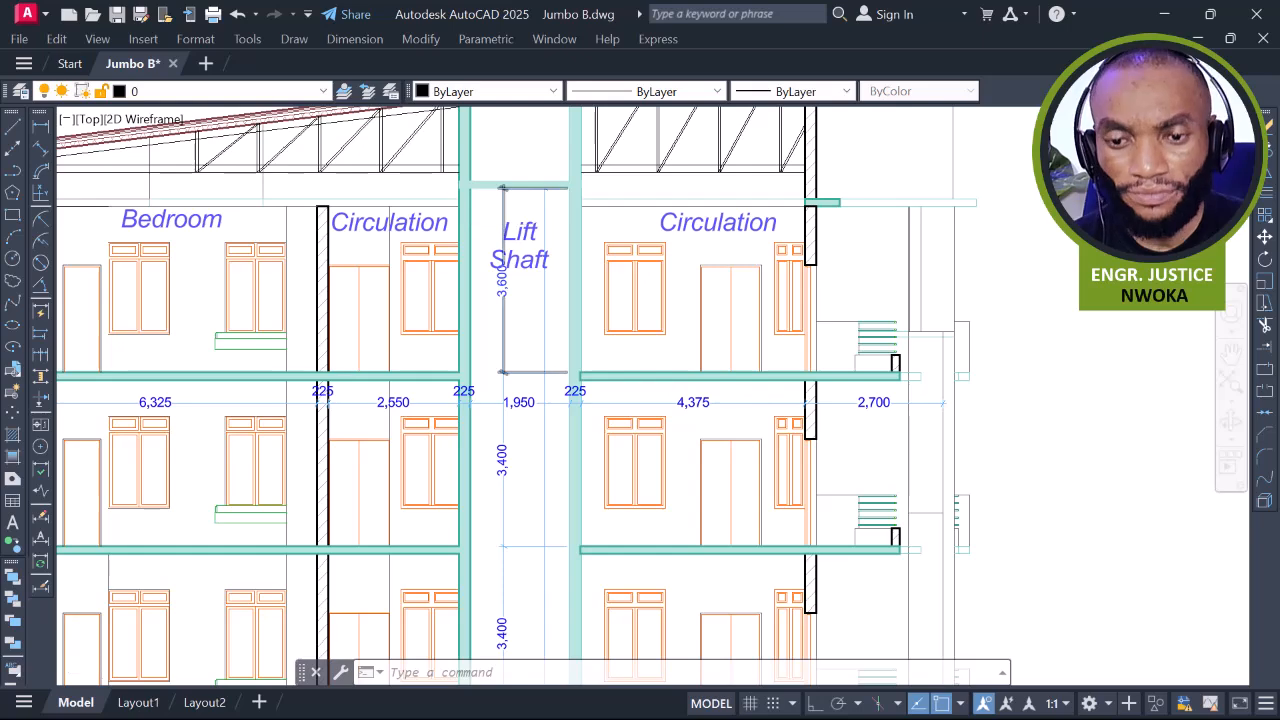
{"action": "scroll", "coordinate": [503, 232], "scroll_direction": "down", "scroll_amount": 6}
{"action": "middle_click_drag", "start_coordinate": [497, 252], "coordinate": [497, 286]}
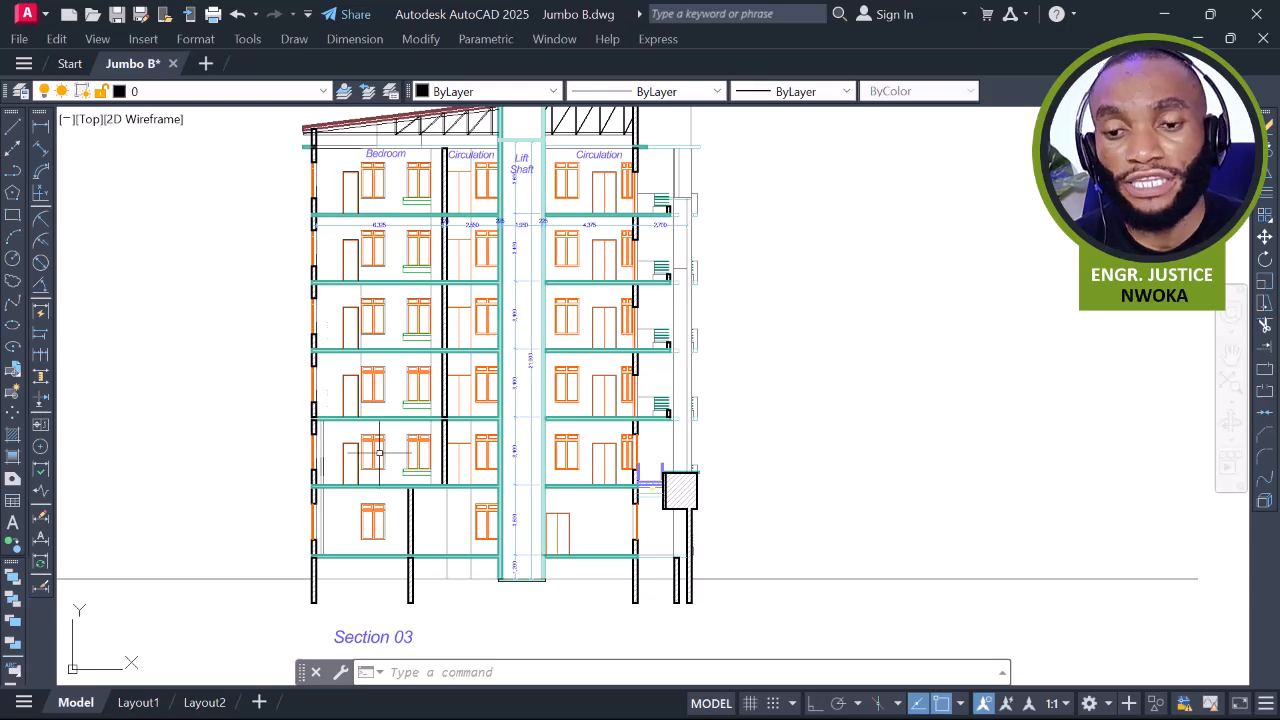
Zoom out and pan across to centre the whole Front View elevation
{"action": "scroll", "coordinate": [379, 445], "scroll_direction": "down", "scroll_amount": 2}
{"action": "mouse_move", "coordinate": [695, 432]}
{"action": "middle_mouse_down"}
{"action": "mouse_move", "coordinate": [391, 400]}
{"action": "mouse_move", "coordinate": [160, 432]}
{"action": "middle_mouse_up"}
{"action": "middle_click_drag", "start_coordinate": [829, 337], "coordinate": [546, 376]}
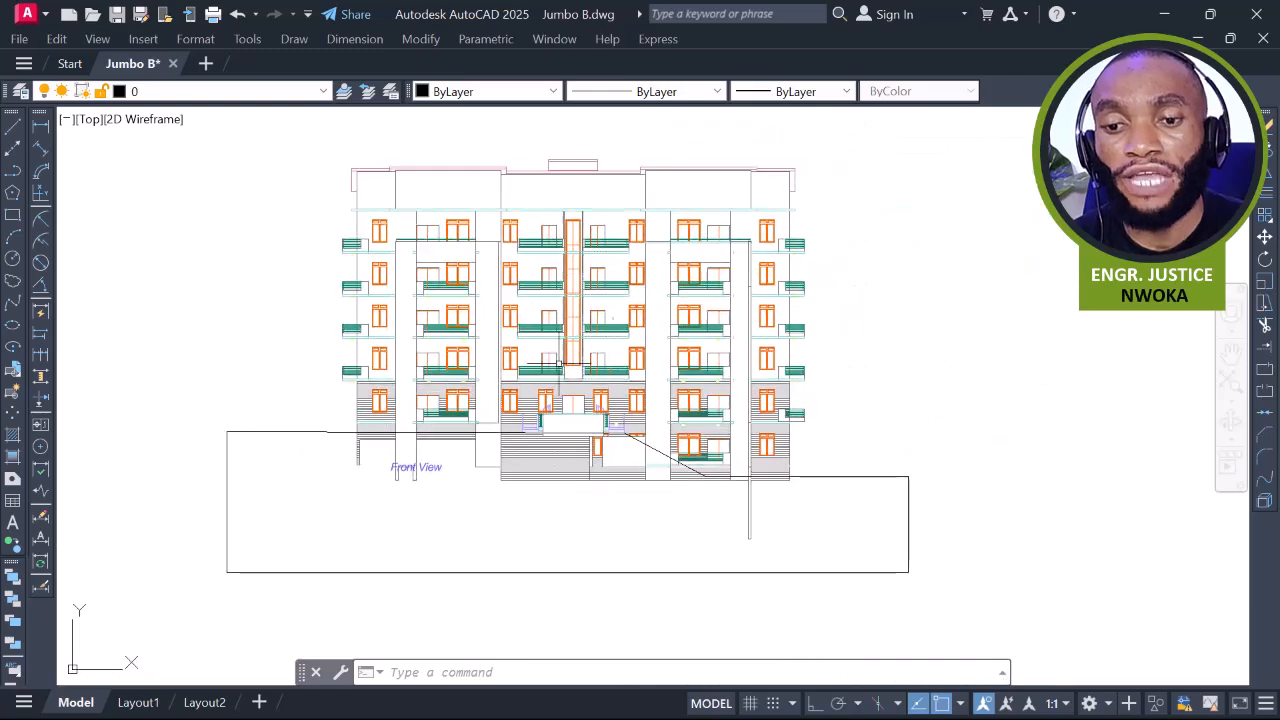
{"action": "scroll", "coordinate": [680, 331], "scroll_direction": "up", "scroll_amount": 2}
{"action": "middle_click_drag", "start_coordinate": [657, 351], "coordinate": [659, 368]}
{"action": "middle_click_drag", "start_coordinate": [643, 286], "coordinate": [636, 336]}
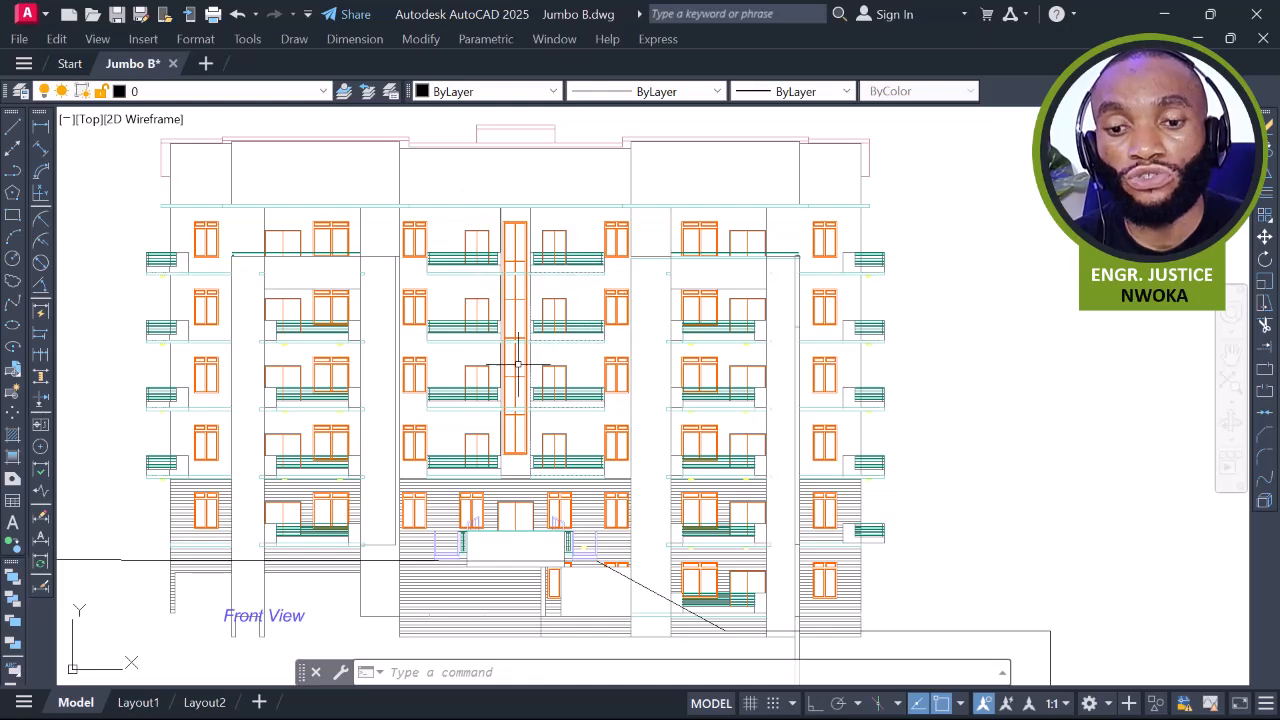
{"action": "middle_click_drag", "start_coordinate": [520, 450], "coordinate": [524, 358]}
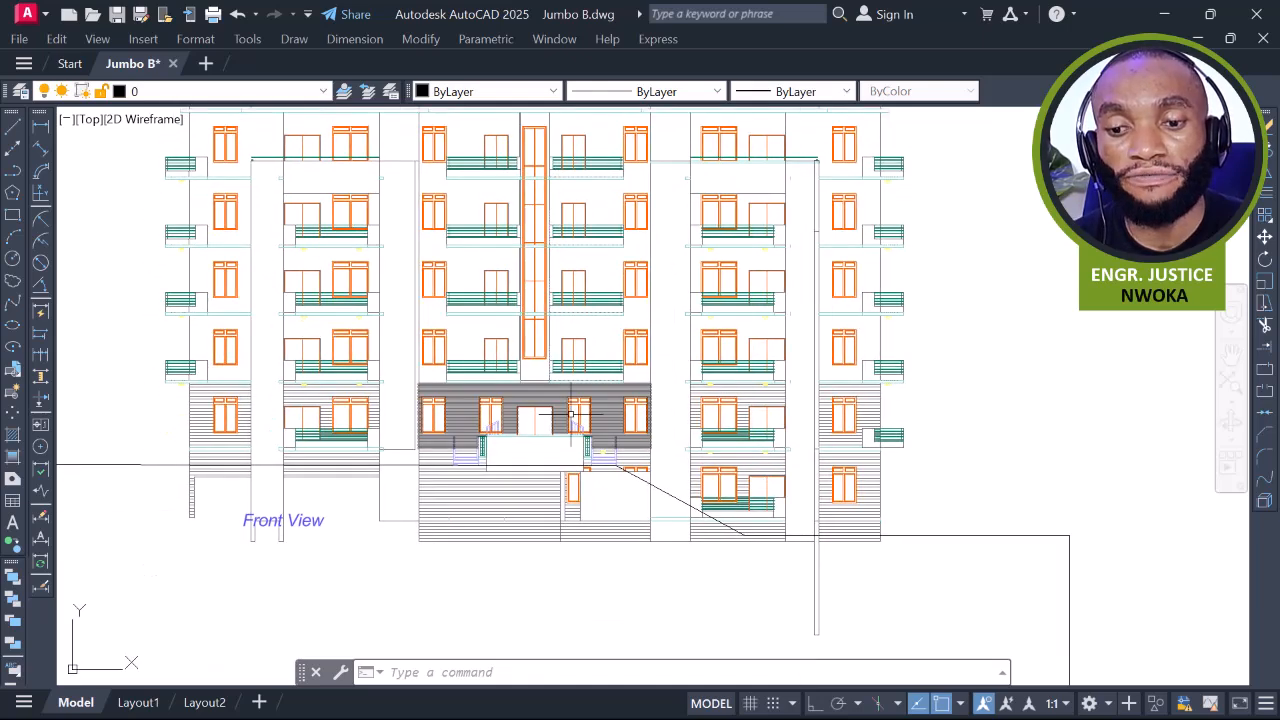
{"action": "middle_click_drag", "start_coordinate": [571, 420], "coordinate": [571, 340]}
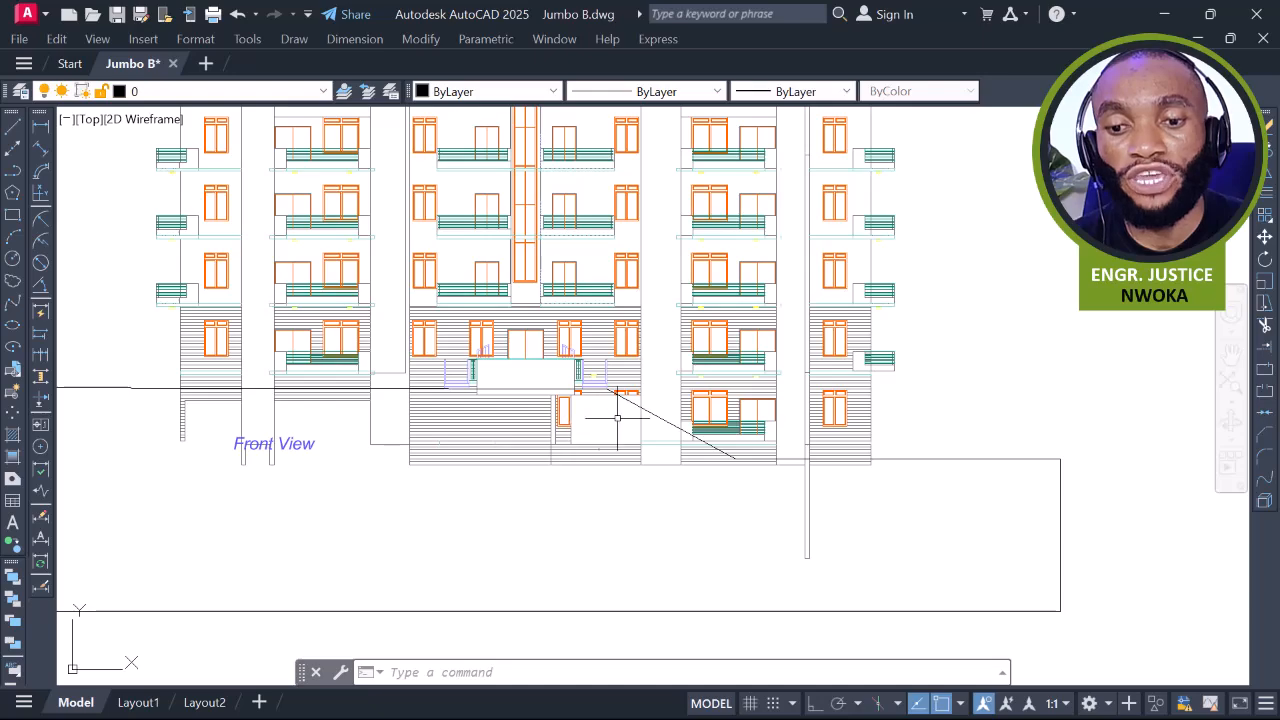
{"action": "middle_click_drag", "start_coordinate": [594, 420], "coordinate": [600, 516]}
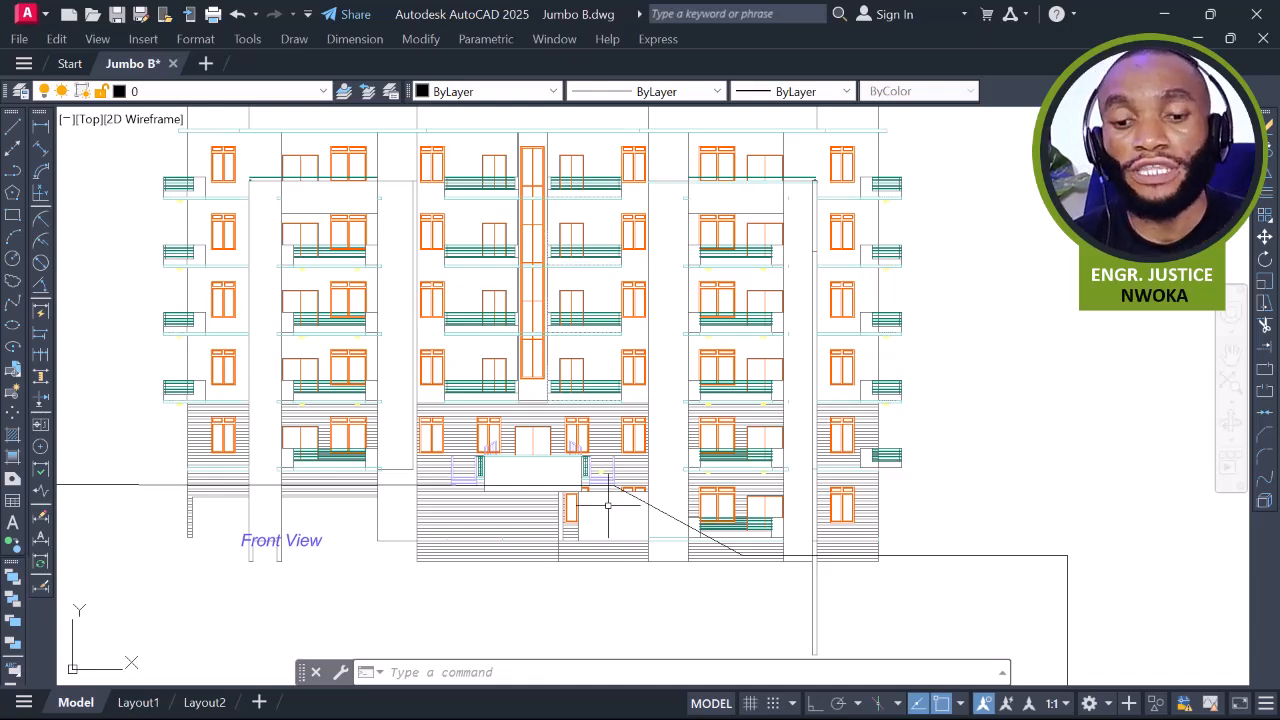
{"action": "middle_click_drag", "start_coordinate": [354, 499], "coordinate": [403, 465]}
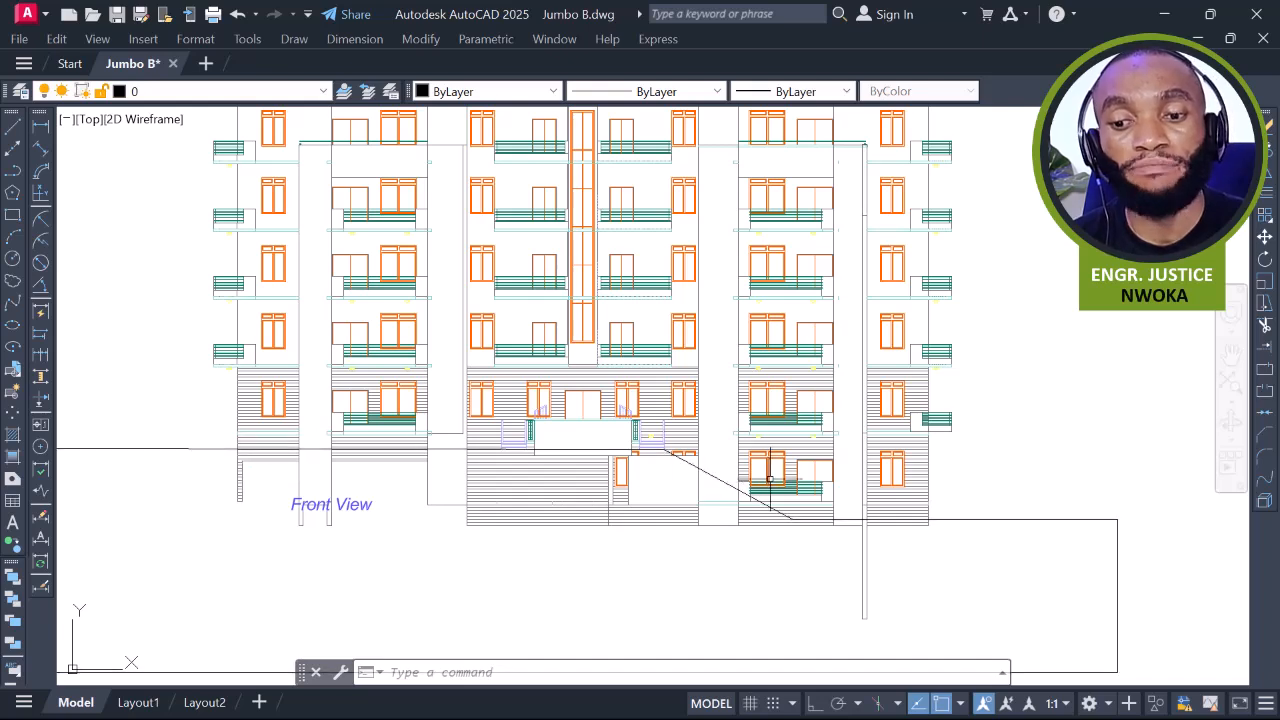
{"action": "scroll", "coordinate": [768, 478], "scroll_direction": "down", "scroll_amount": 2}
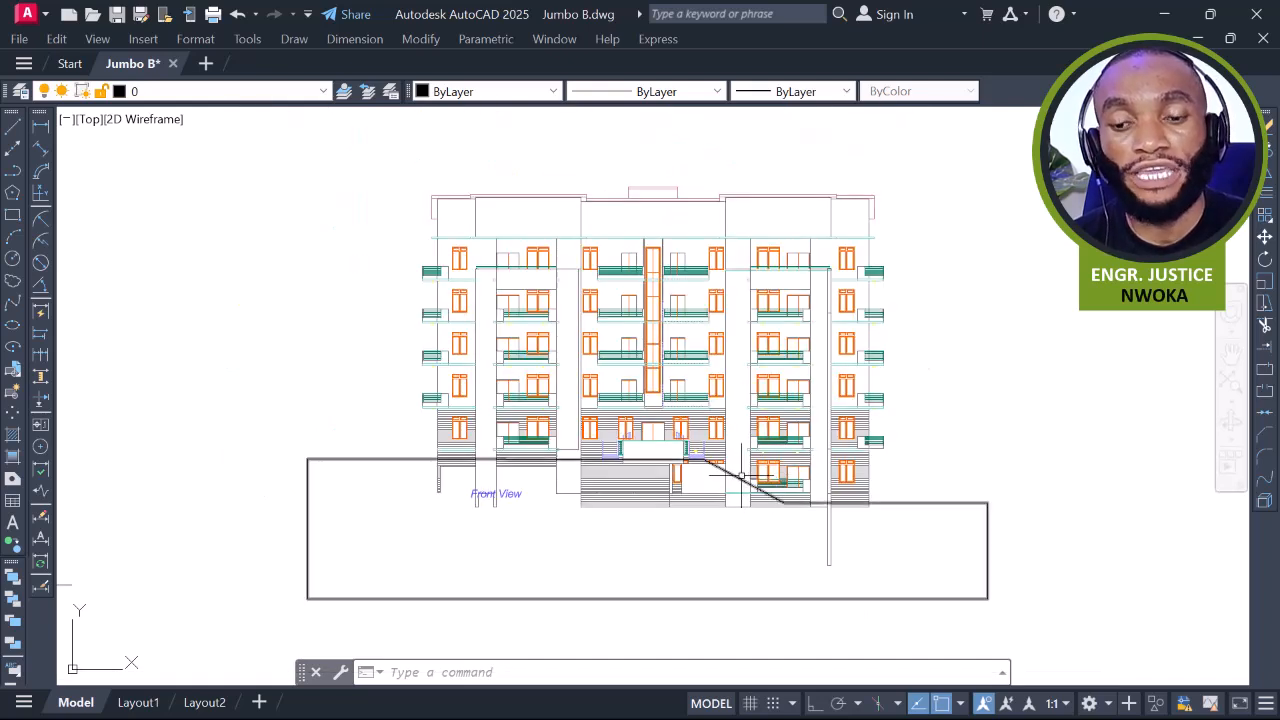
{"action": "middle_click_drag", "start_coordinate": [725, 402], "coordinate": [731, 372]}
{"action": "scroll", "coordinate": [485, 240], "scroll_direction": "up", "scroll_amount": 2}
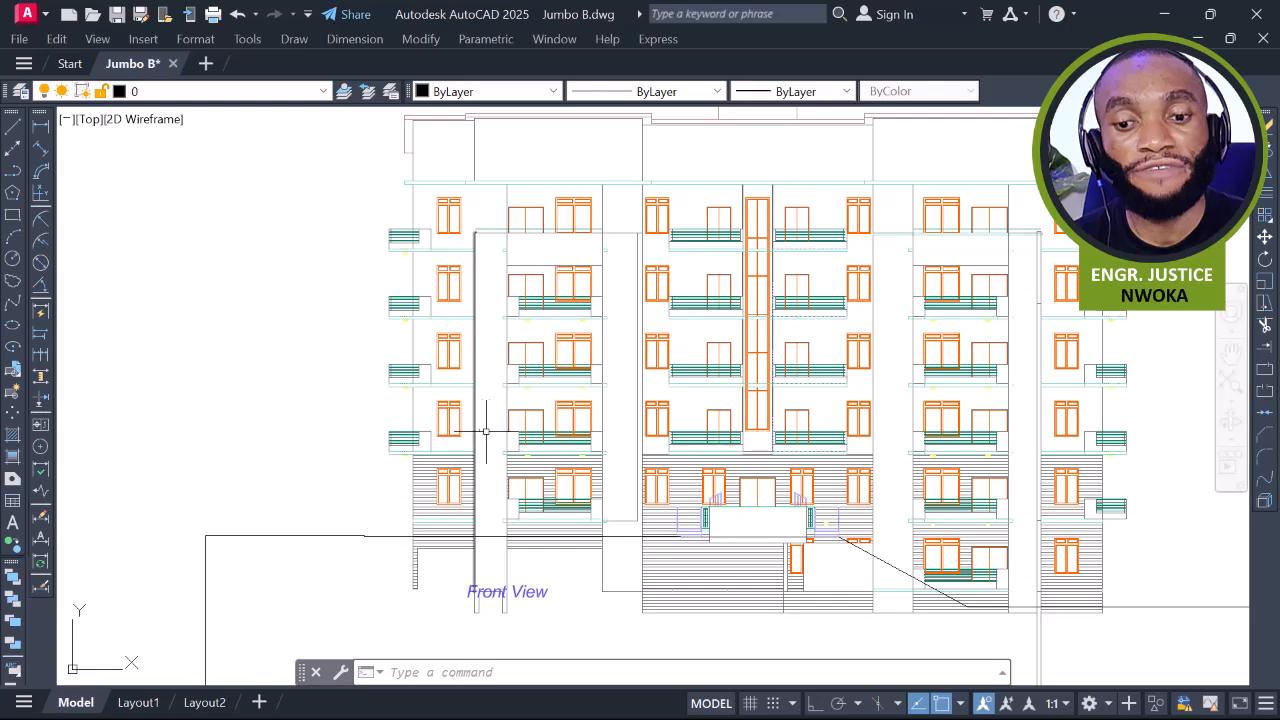
{"action": "middle_click_drag", "start_coordinate": [486, 414], "coordinate": [497, 373]}
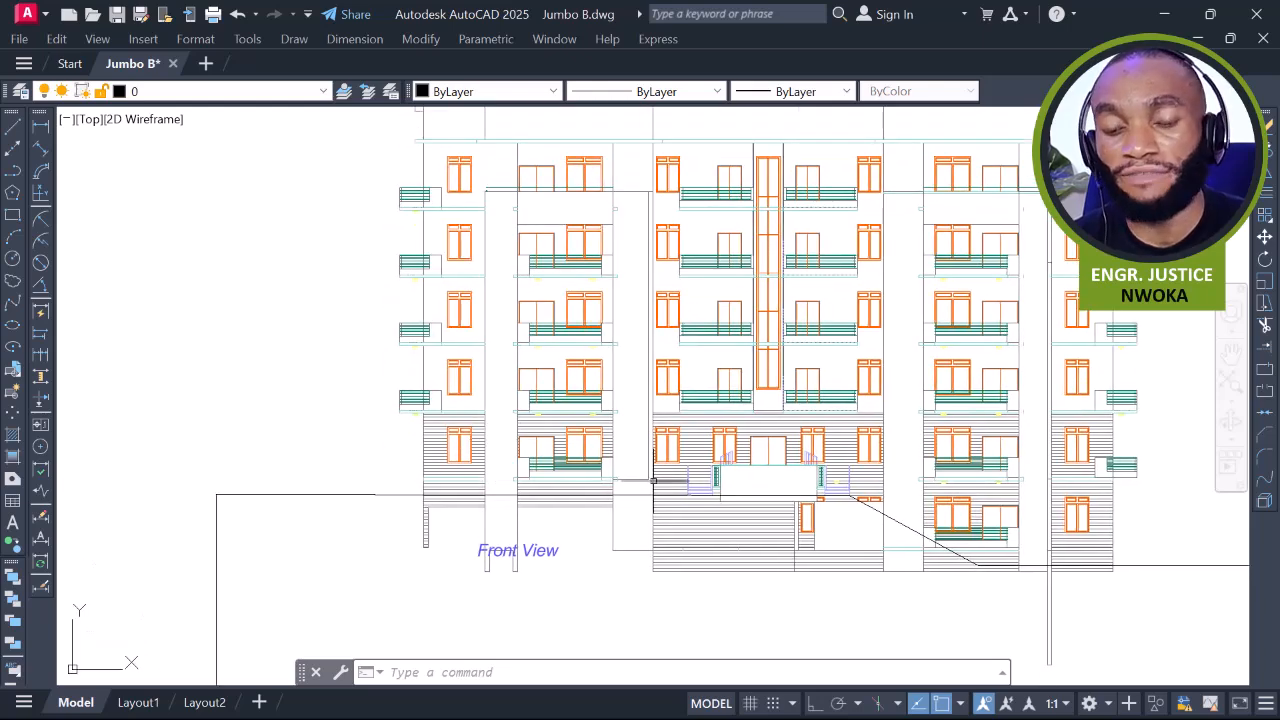
{"action": "middle_click_drag", "start_coordinate": [640, 477], "coordinate": [450, 462]}
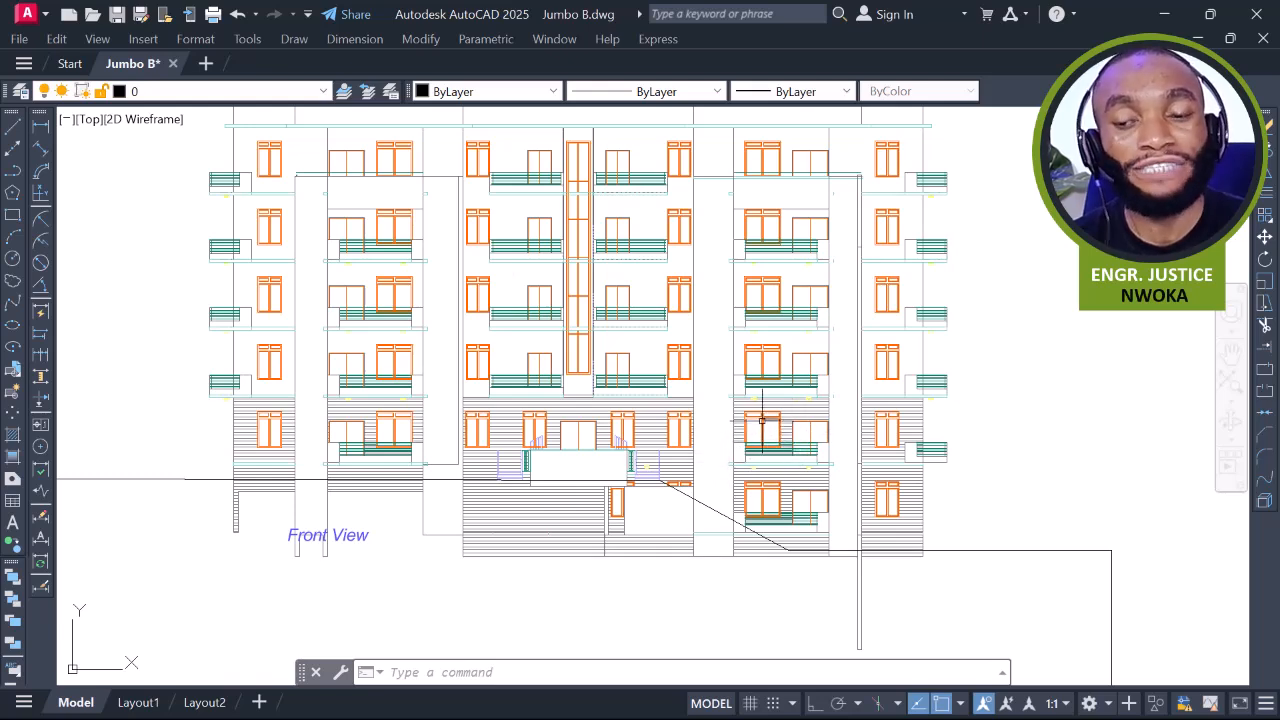
{"action": "mouse_move", "coordinate": [762, 421]}
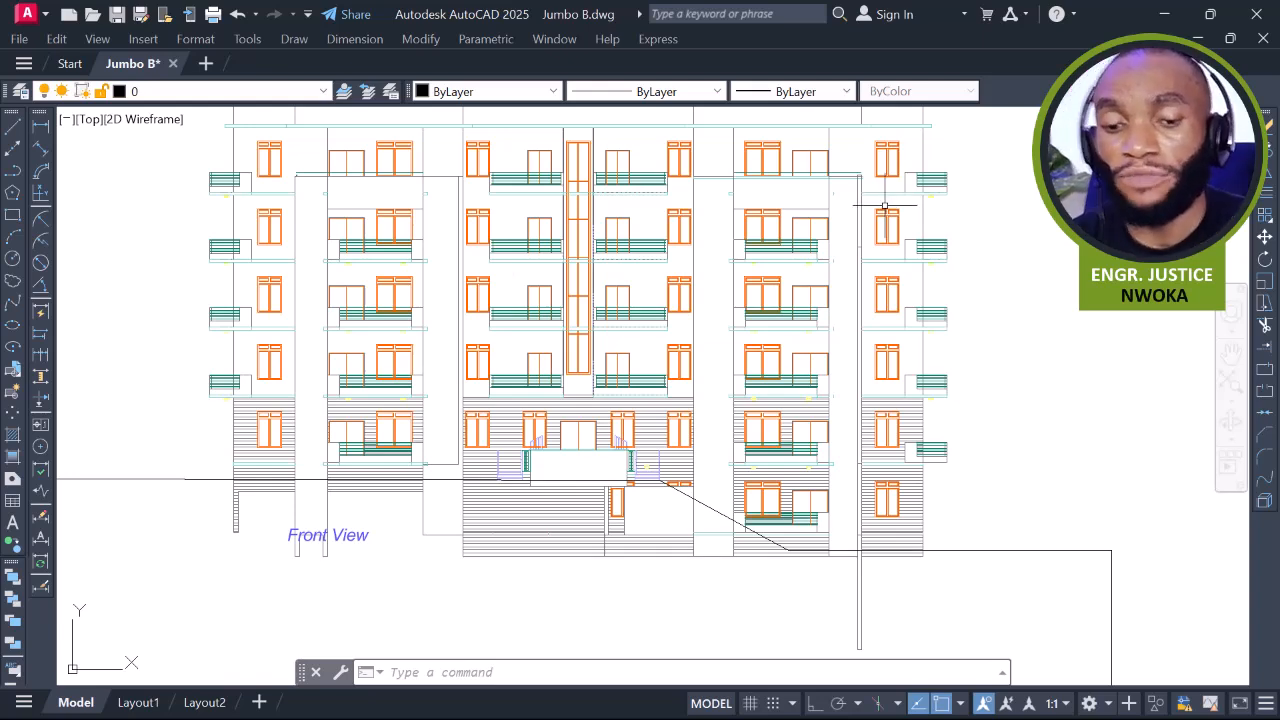
Zoom out, pan to Section 01 and zoom in to inspect its roof
{"action": "scroll", "coordinate": [884, 206], "scroll_direction": "down", "scroll_amount": 3}
{"action": "scroll", "coordinate": [841, 226], "scroll_direction": "down", "scroll_amount": 2}
{"action": "mouse_move", "coordinate": [841, 226]}
{"action": "middle_mouse_down"}
{"action": "mouse_move", "coordinate": [803, 162]}
{"action": "mouse_move", "coordinate": [836, 145]}
{"action": "middle_mouse_up"}
{"action": "middle_click_drag", "start_coordinate": [681, 637], "coordinate": [727, 463]}
{"action": "middle_click_drag", "start_coordinate": [652, 440], "coordinate": [840, 429]}
{"action": "scroll", "coordinate": [840, 429], "scroll_direction": "up", "scroll_amount": 2}
{"action": "scroll", "coordinate": [414, 320], "scroll_direction": "up", "scroll_amount": 3}
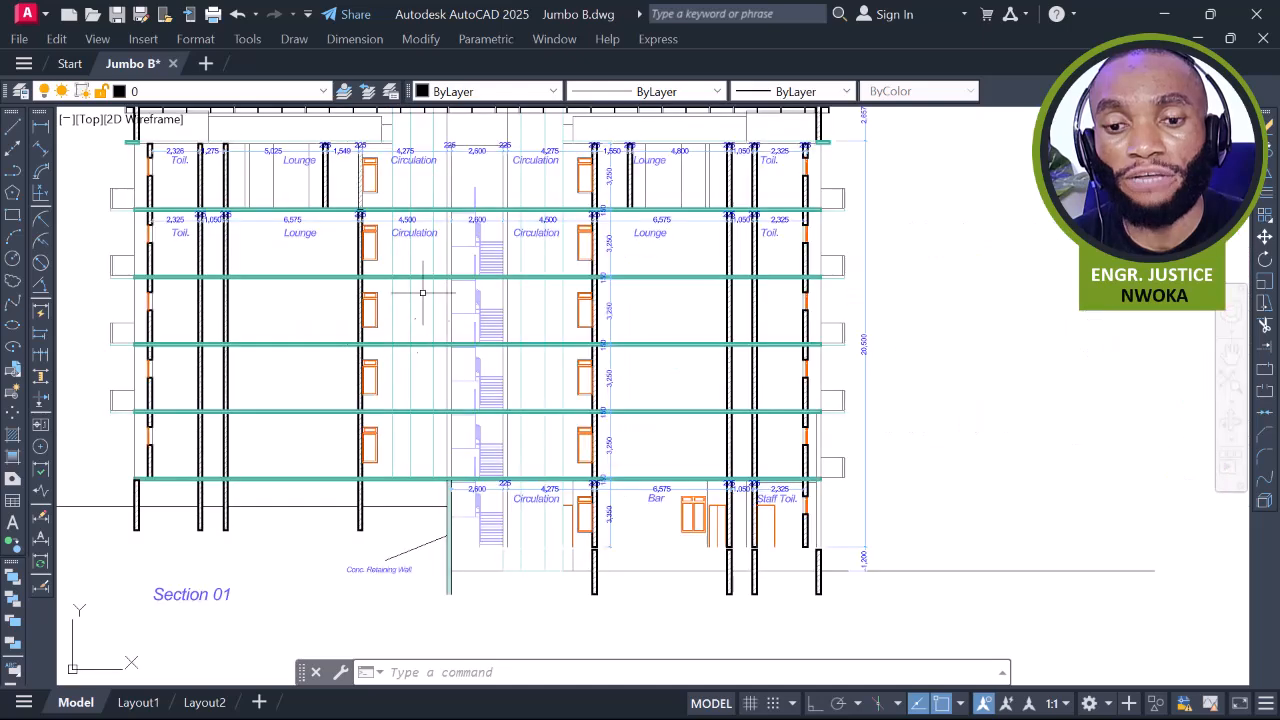
{"action": "middle_click_drag", "start_coordinate": [438, 301], "coordinate": [443, 328]}
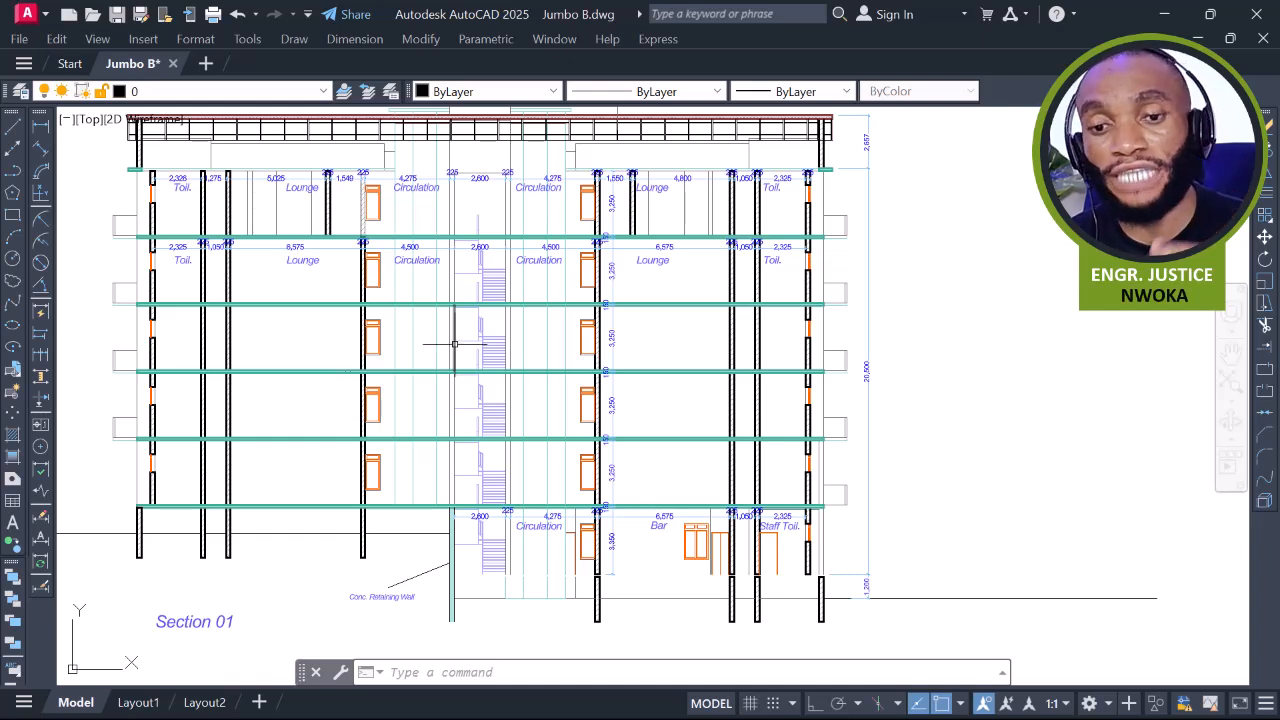
{"action": "mouse_move", "coordinate": [454, 343]}
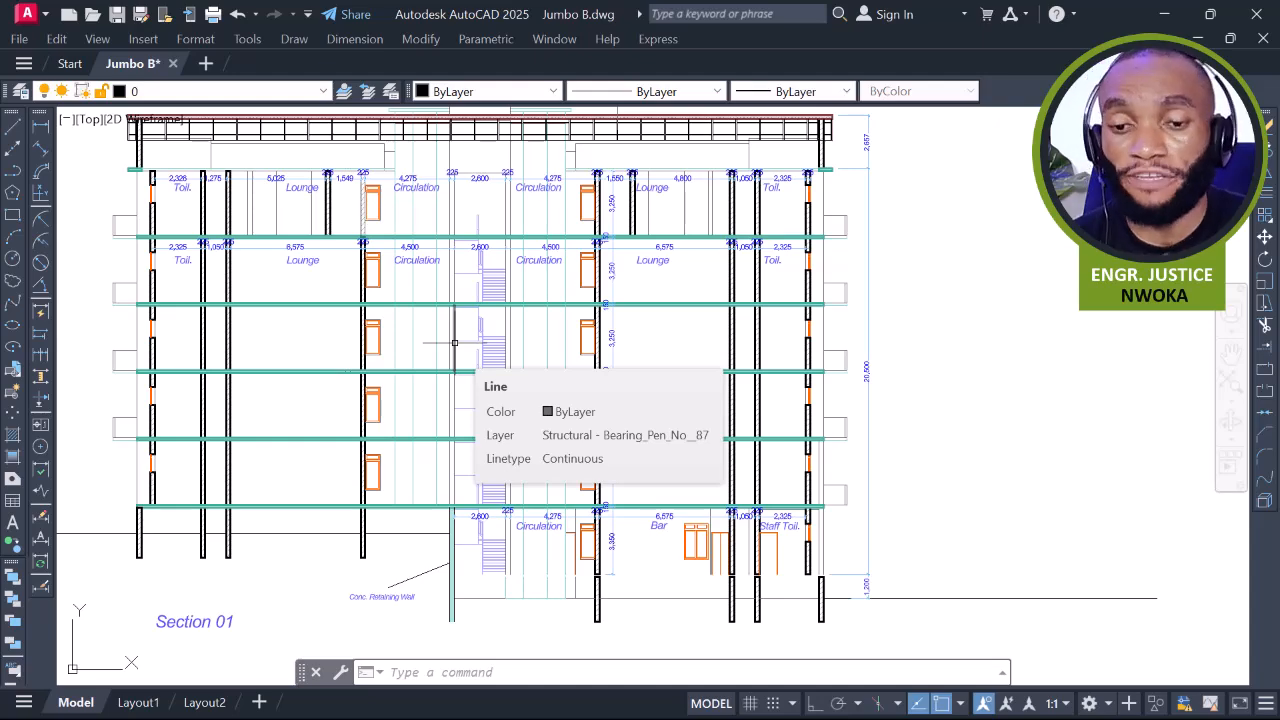
Zoom out and pan back past the Front View toward the floor plans
{"action": "scroll", "coordinate": [514, 352], "scroll_direction": "down", "scroll_amount": 4}
{"action": "mouse_move", "coordinate": [615, 312]}
{"action": "middle_mouse_down"}
{"action": "mouse_move", "coordinate": [563, 430]}
{"action": "mouse_move", "coordinate": [548, 608]}
{"action": "middle_mouse_up"}
{"action": "mouse_move", "coordinate": [640, 406]}
{"action": "middle_mouse_down"}
{"action": "mouse_move", "coordinate": [546, 514]}
{"action": "mouse_move", "coordinate": [554, 477]}
{"action": "mouse_move", "coordinate": [586, 429]}
{"action": "mouse_move", "coordinate": [597, 586]}
{"action": "middle_mouse_up"}
Compare the Basement and Ground Floor Plans, ending with the Ground Floor Plan centred
{"action": "middle_click_drag", "start_coordinate": [563, 486], "coordinate": [906, 551]}
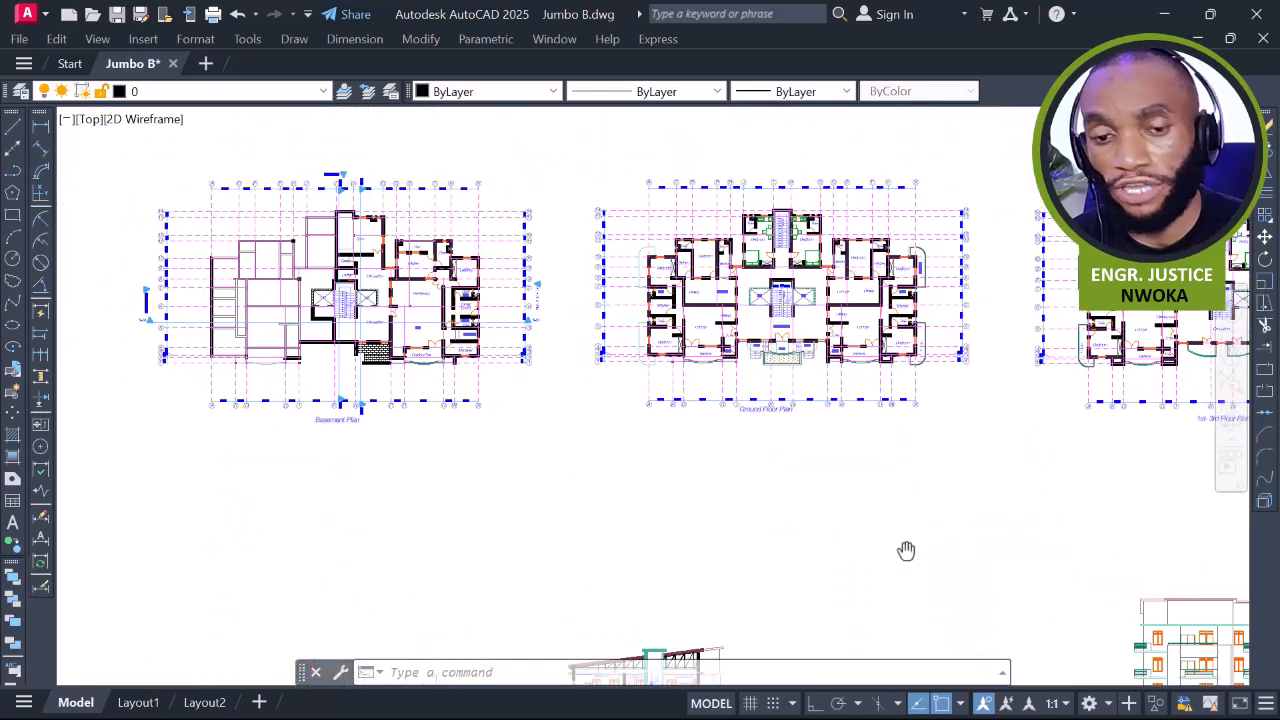
{"action": "scroll", "coordinate": [459, 336], "scroll_direction": "up", "scroll_amount": 3}
{"action": "mouse_move", "coordinate": [642, 336]}
{"action": "middle_mouse_down"}
{"action": "mouse_move", "coordinate": [755, 347]}
{"action": "mouse_move", "coordinate": [766, 371]}
{"action": "middle_mouse_up"}
{"action": "middle_click_drag", "start_coordinate": [567, 343], "coordinate": [590, 367]}
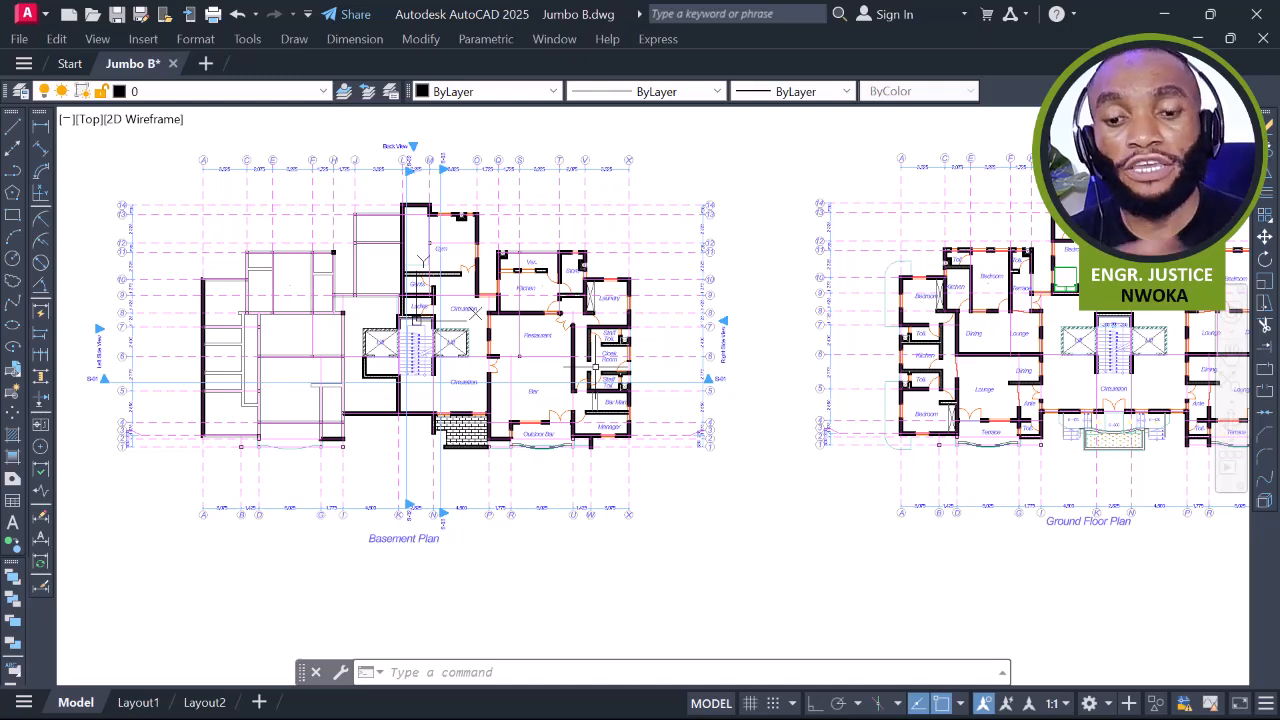
{"action": "middle_click_drag", "start_coordinate": [839, 497], "coordinate": [514, 509]}
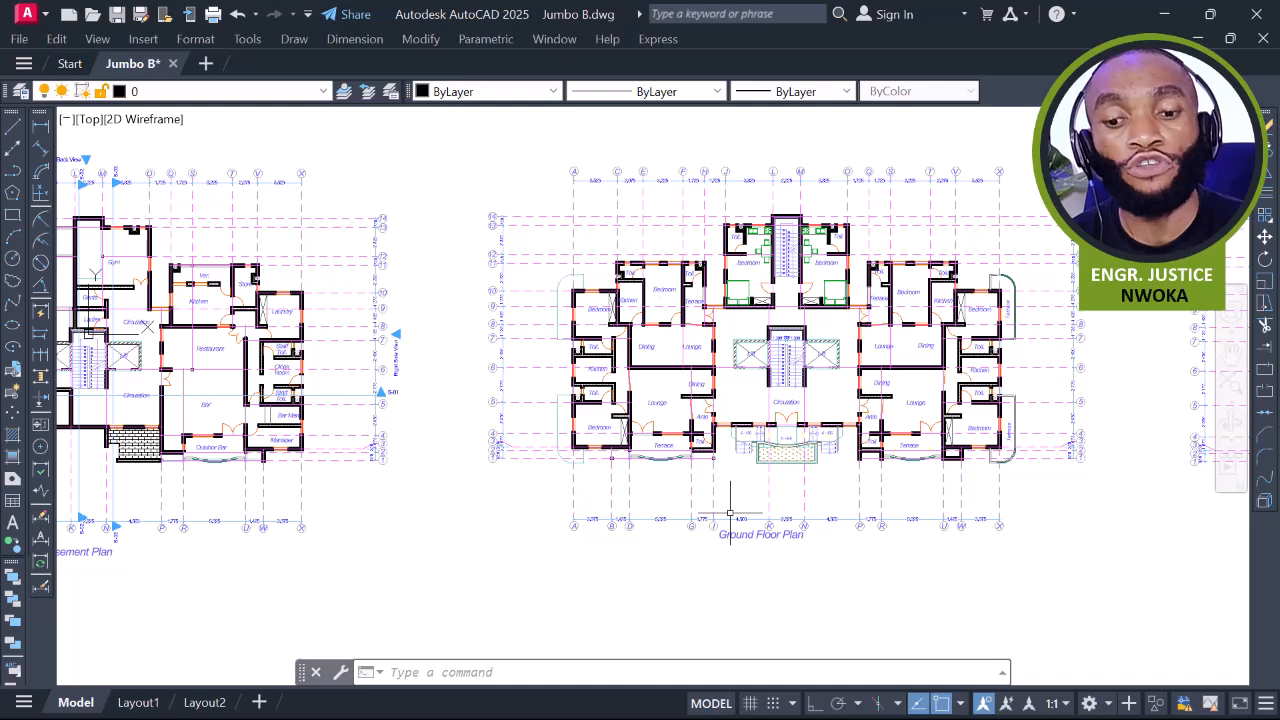
{"action": "middle_click_drag", "start_coordinate": [499, 413], "coordinate": [821, 396]}
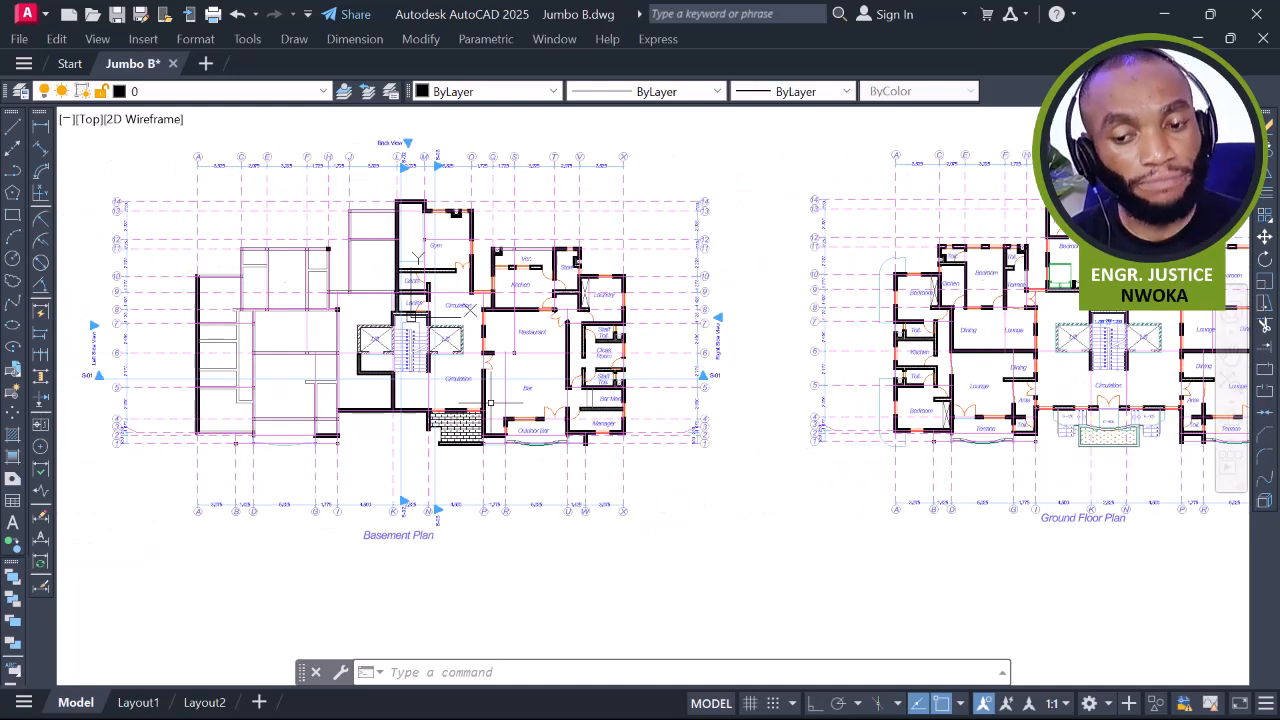
{"action": "middle_click_drag", "start_coordinate": [803, 405], "coordinate": [468, 386]}
{"action": "middle_click_drag", "start_coordinate": [811, 405], "coordinate": [663, 410]}
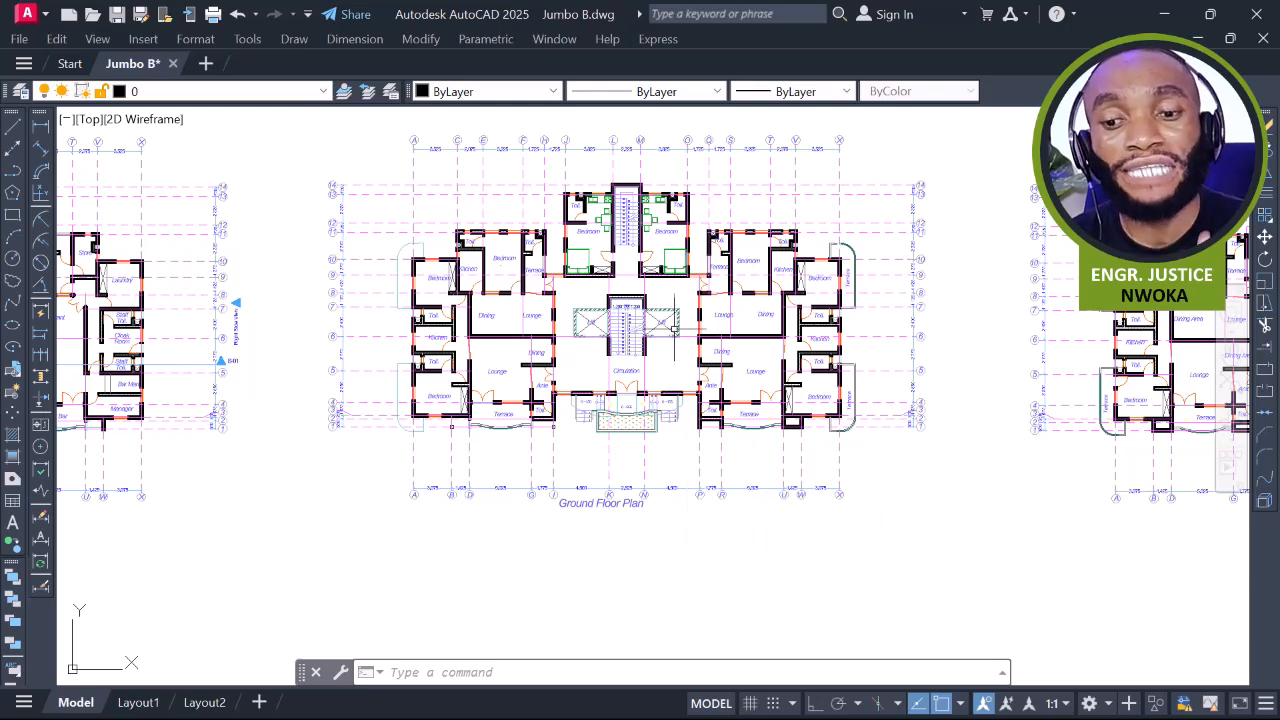
Zoom in on the top of the Ground Floor Plan, then zoom out to all drawings
{"action": "scroll", "coordinate": [674, 325], "scroll_direction": "up", "scroll_amount": 2}
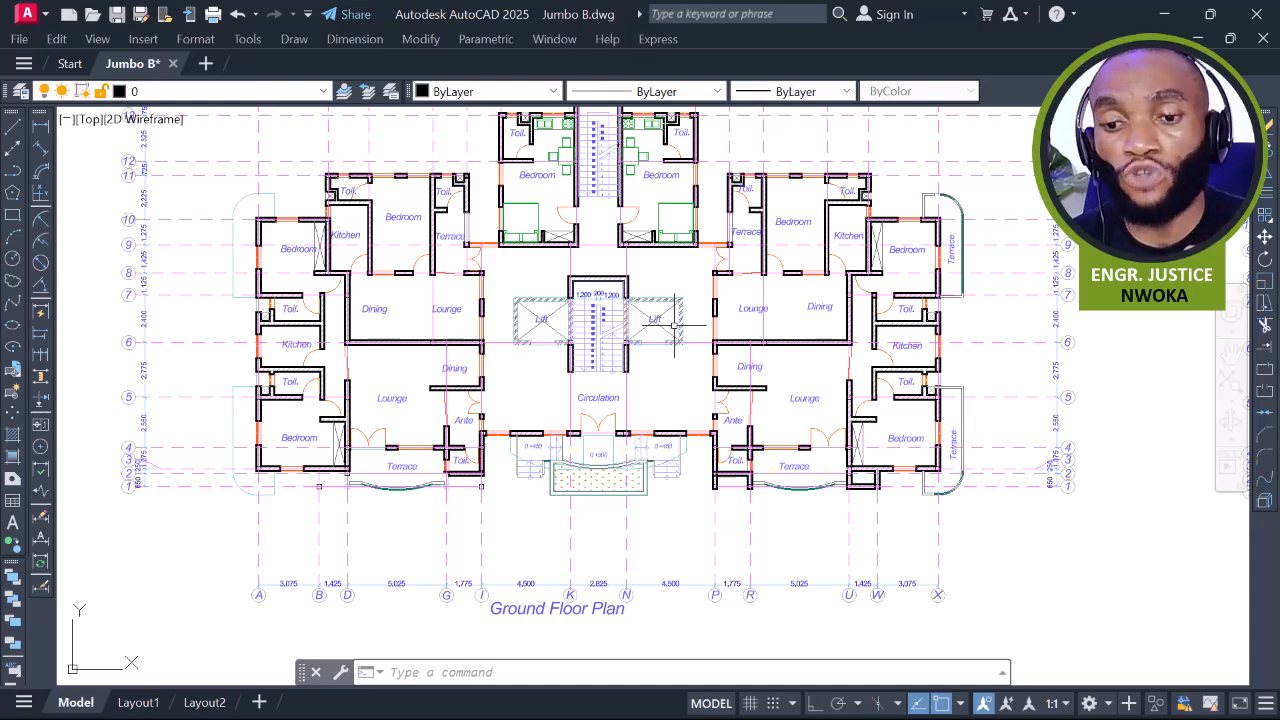
{"action": "middle_click_drag", "start_coordinate": [668, 300], "coordinate": [663, 350]}
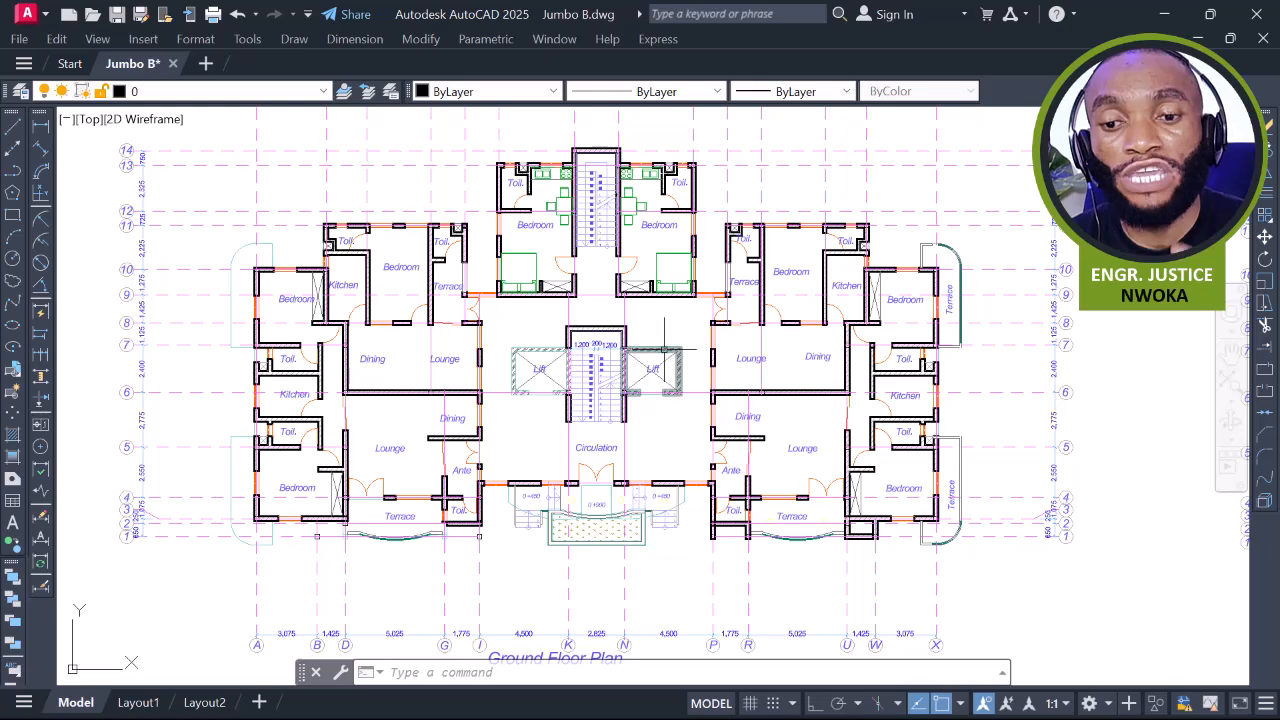
{"action": "scroll", "coordinate": [574, 340], "scroll_direction": "down", "scroll_amount": 1}
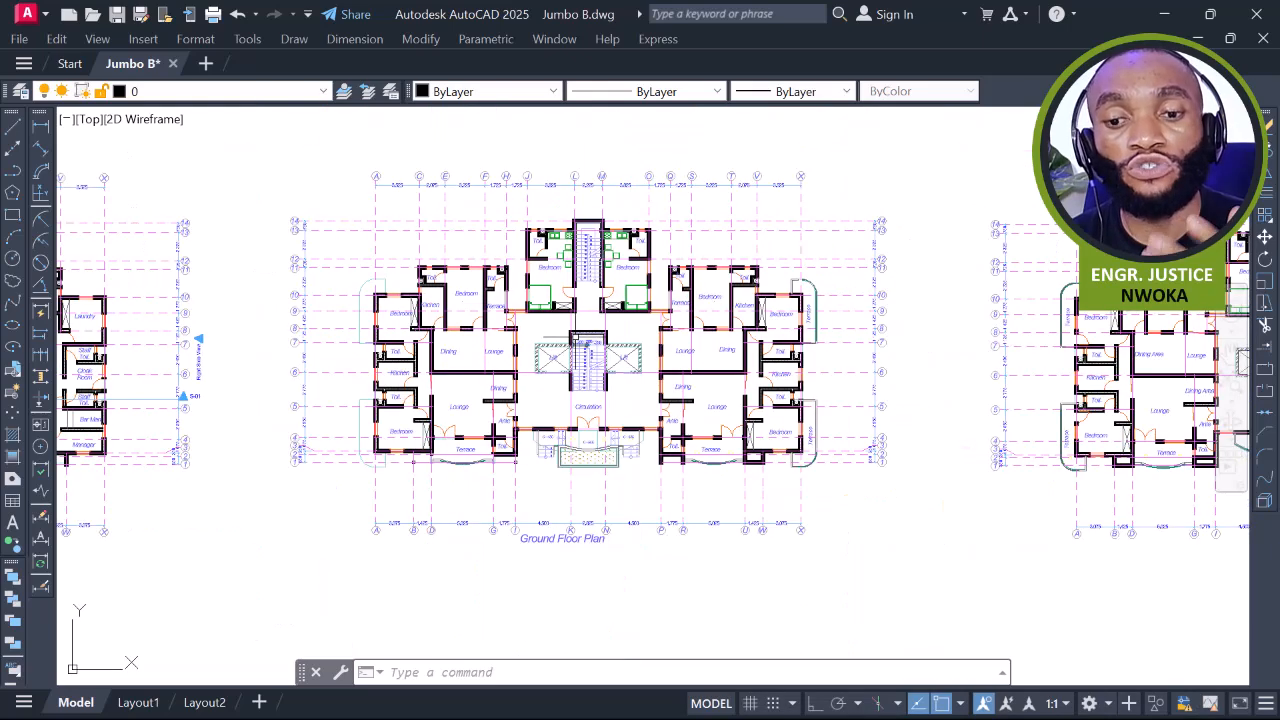
{"action": "scroll", "coordinate": [578, 345], "scroll_direction": "up", "scroll_amount": 1}
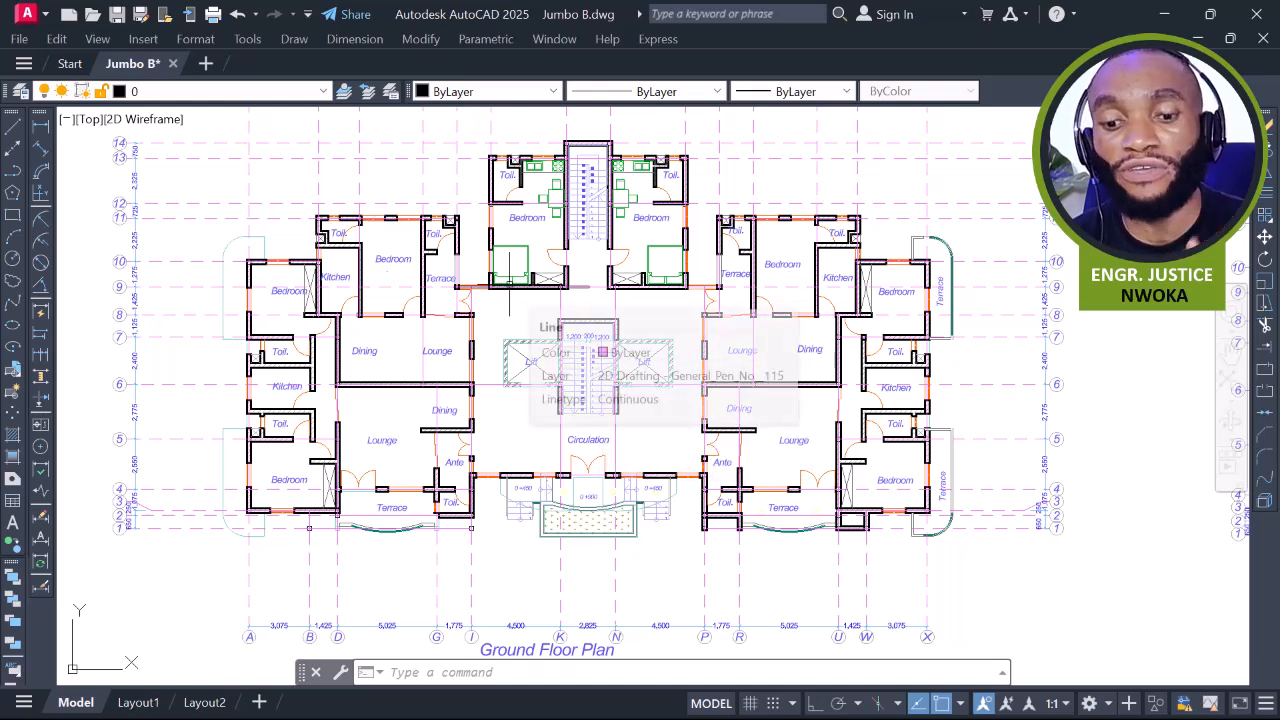
{"action": "scroll", "coordinate": [583, 313], "scroll_direction": "down", "scroll_amount": 4}
{"action": "scroll", "coordinate": [437, 230], "scroll_direction": "down", "scroll_amount": 3}
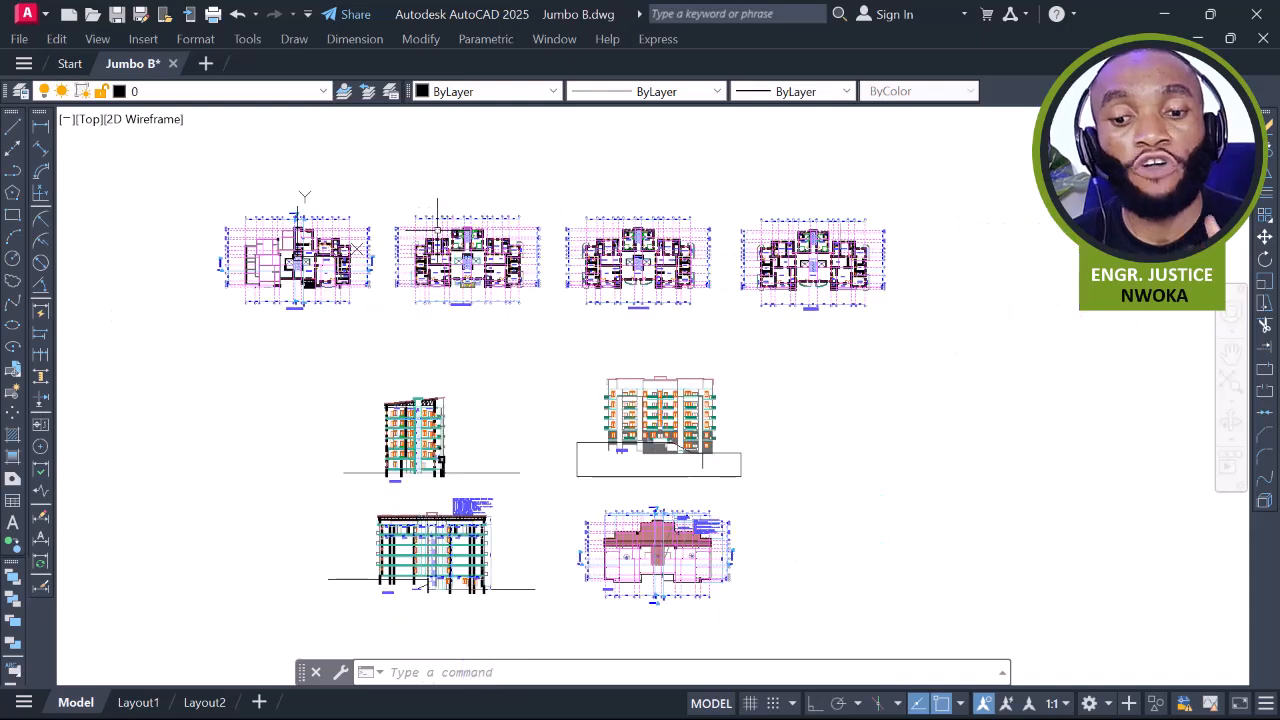
Window-select all seven drawings and COPY them as a second set to a new location
{"action": "scroll", "coordinate": [437, 230], "scroll_direction": "down", "scroll_amount": 2}
{"action": "left_click", "coordinate": [230, 158]}
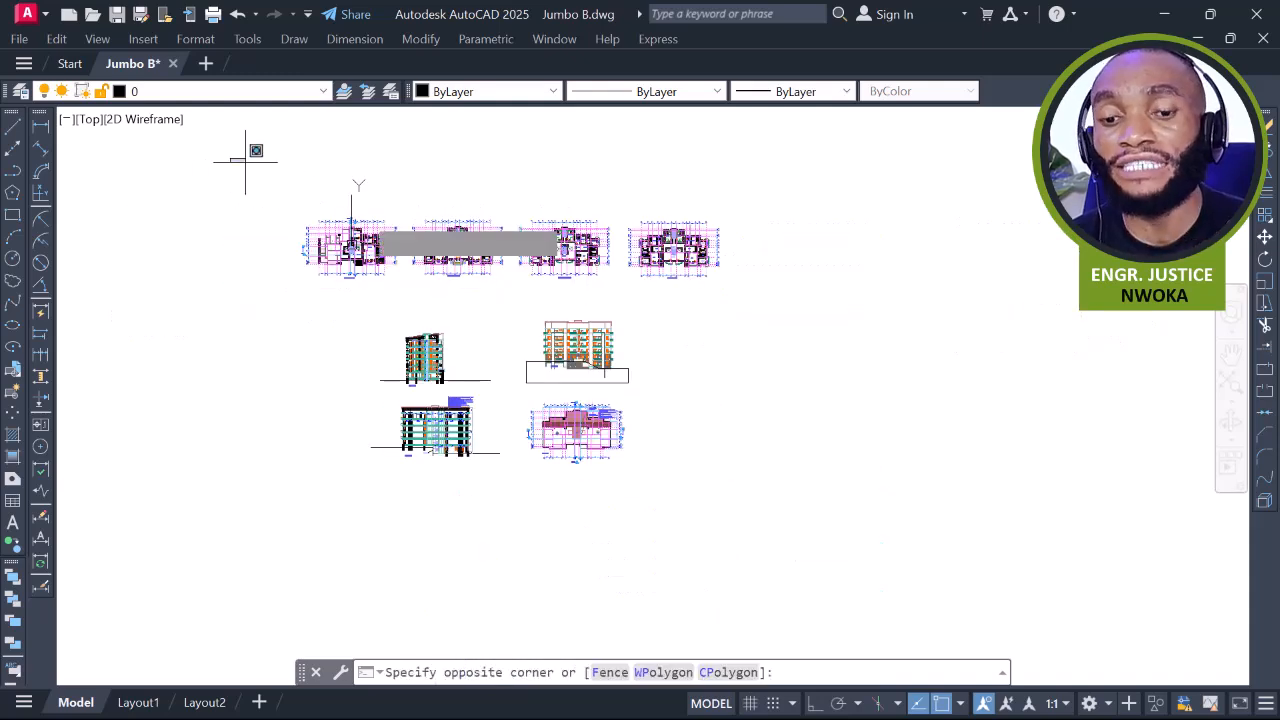
{"action": "left_click", "coordinate": [847, 504]}
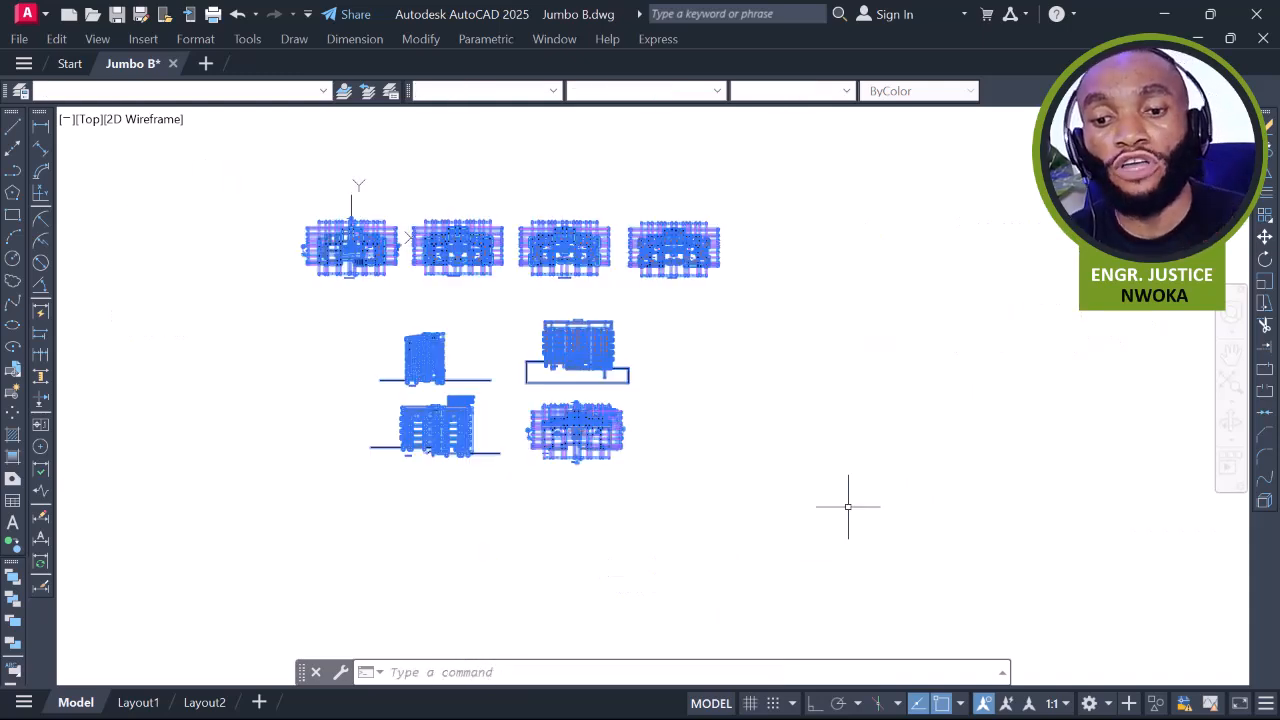
{"action": "type", "text": "CO"}
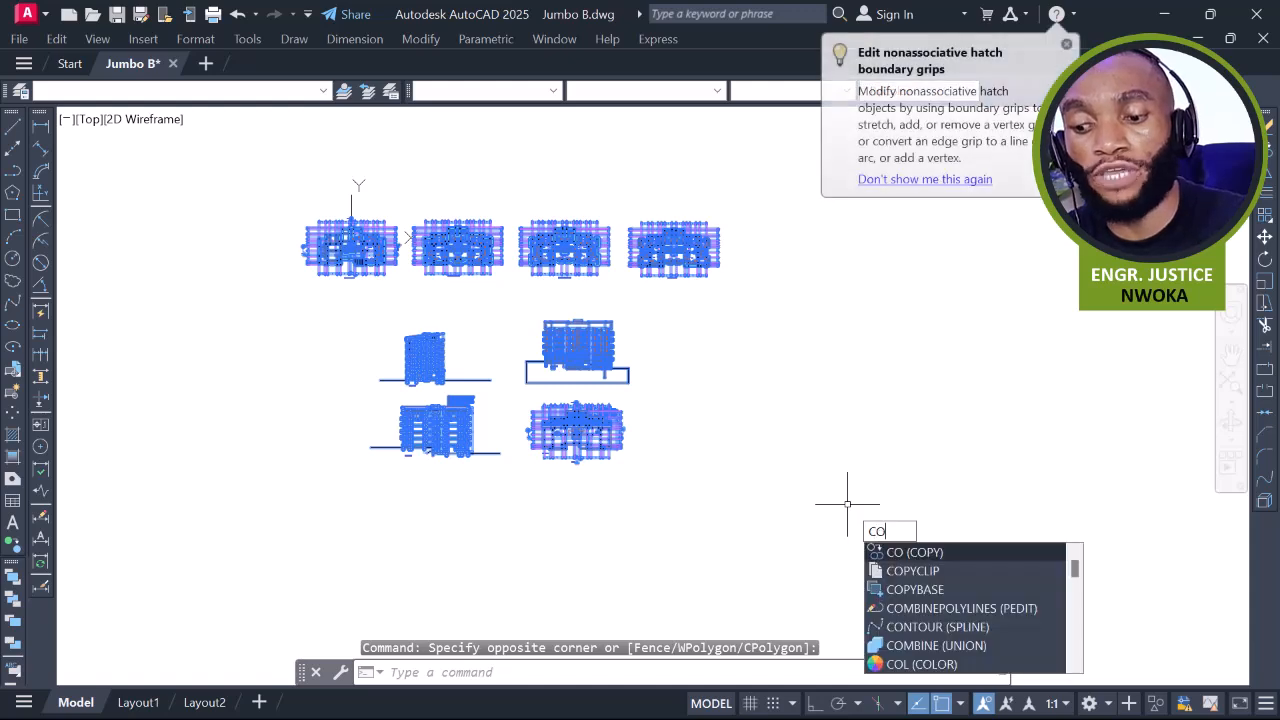
{"action": "key", "text": "Return"}
{"action": "left_click", "coordinate": [511, 306]}
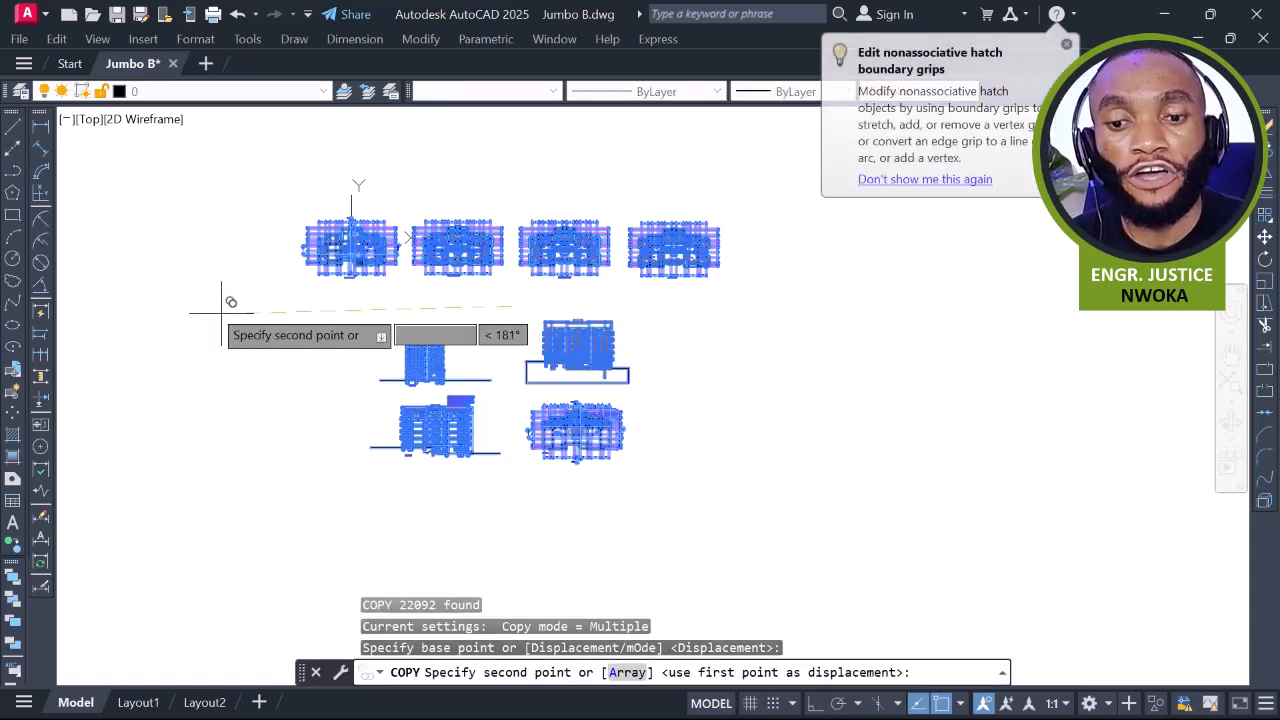
{"action": "scroll", "coordinate": [213, 304], "scroll_direction": "down", "scroll_amount": 2}
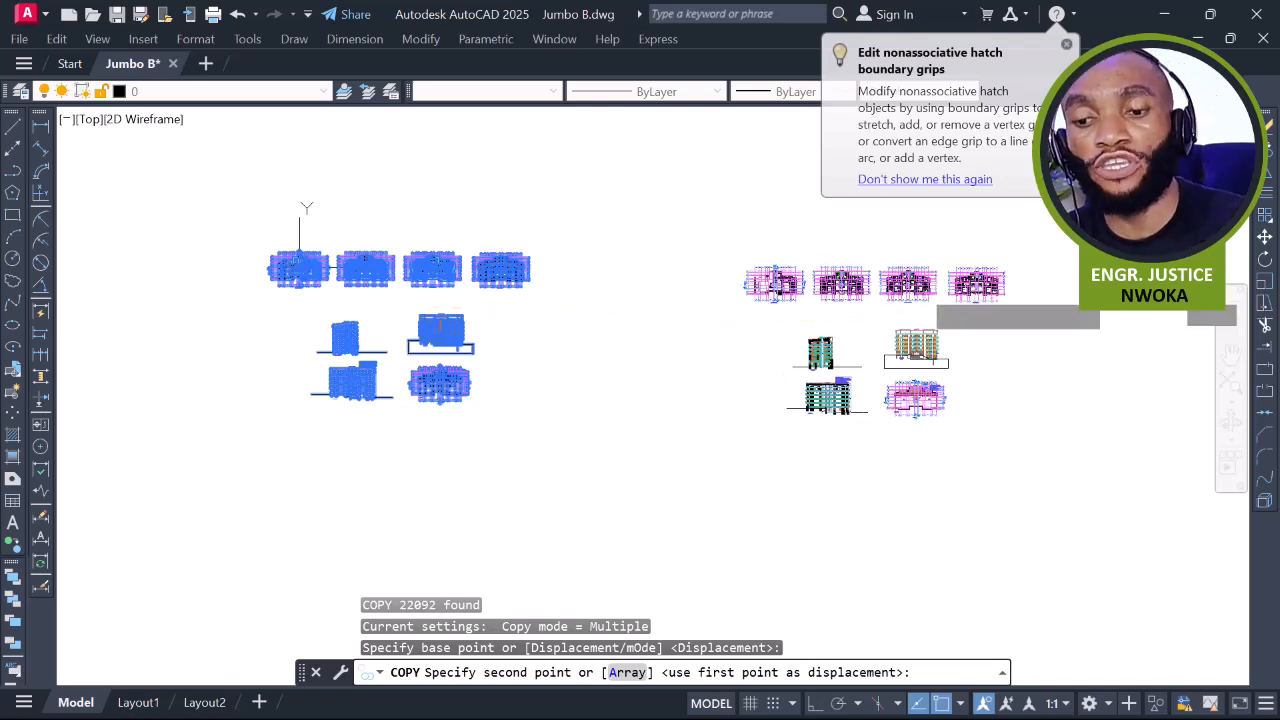
{"action": "left_click", "coordinate": [918, 293]}
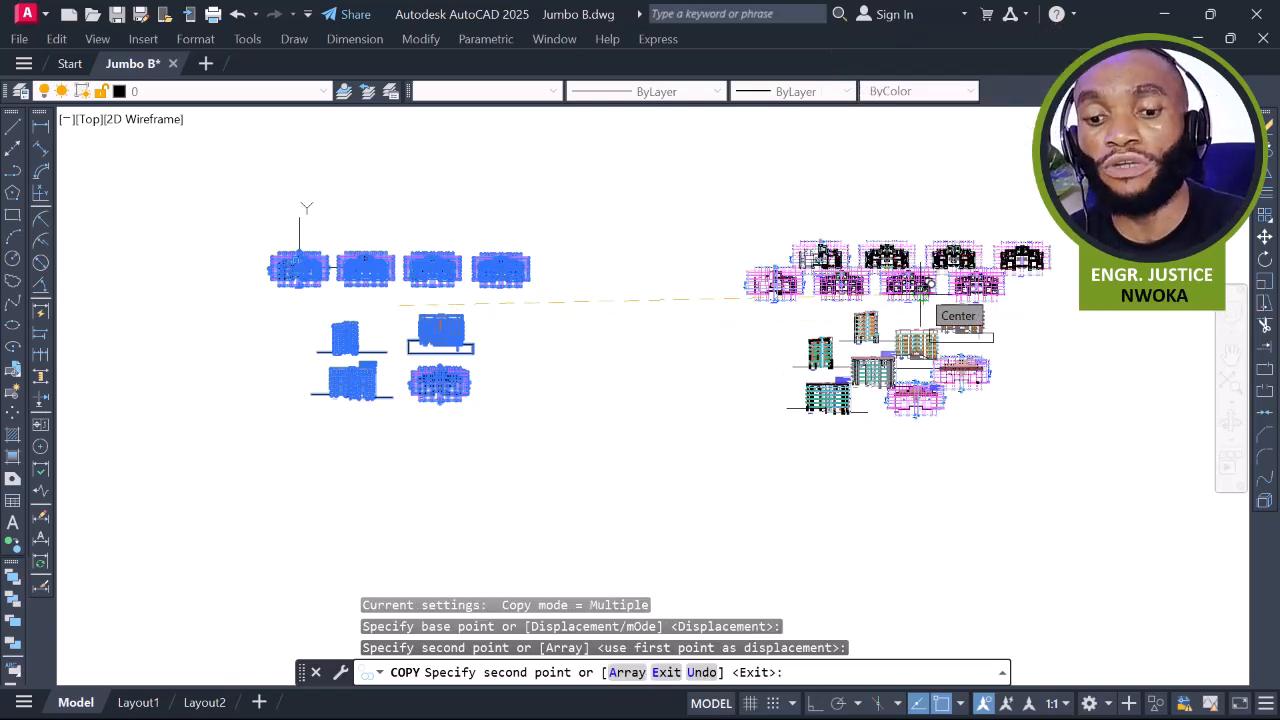
{"action": "key", "text": "Escape"}
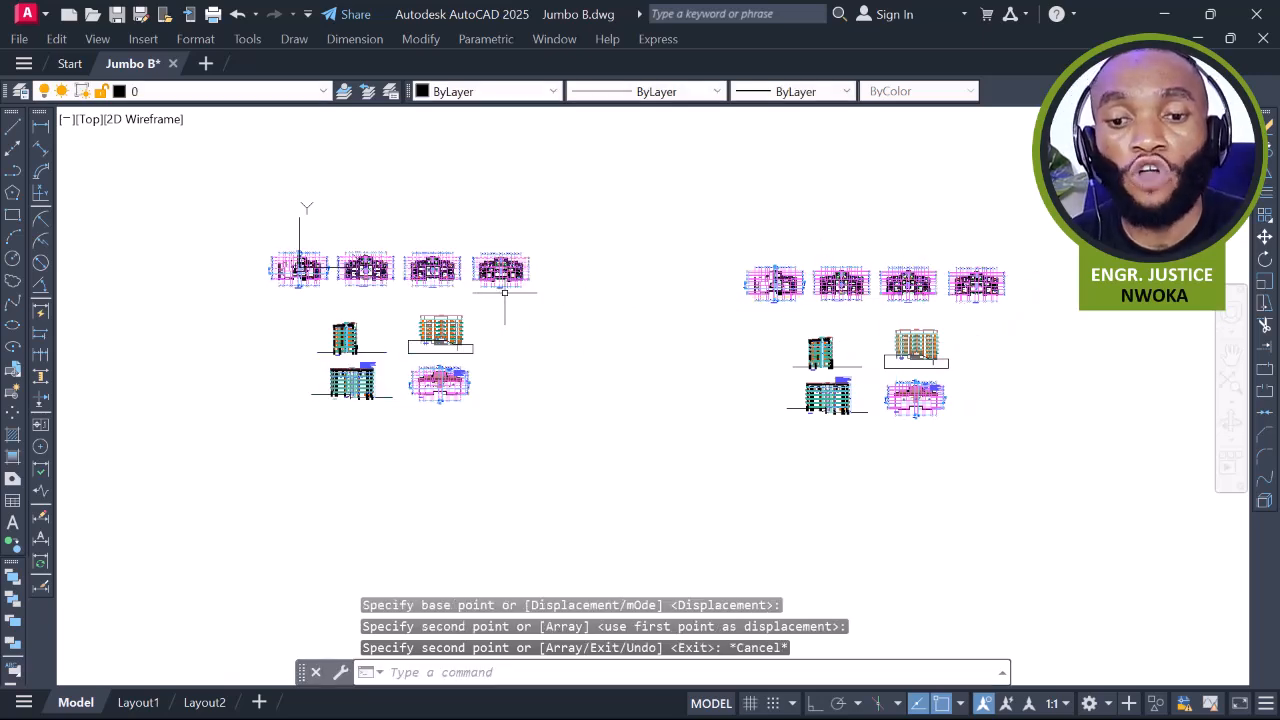
Draw a rectangle framing the left-hand group of floor plans and elevations
{"action": "left_click", "coordinate": [12, 215]}
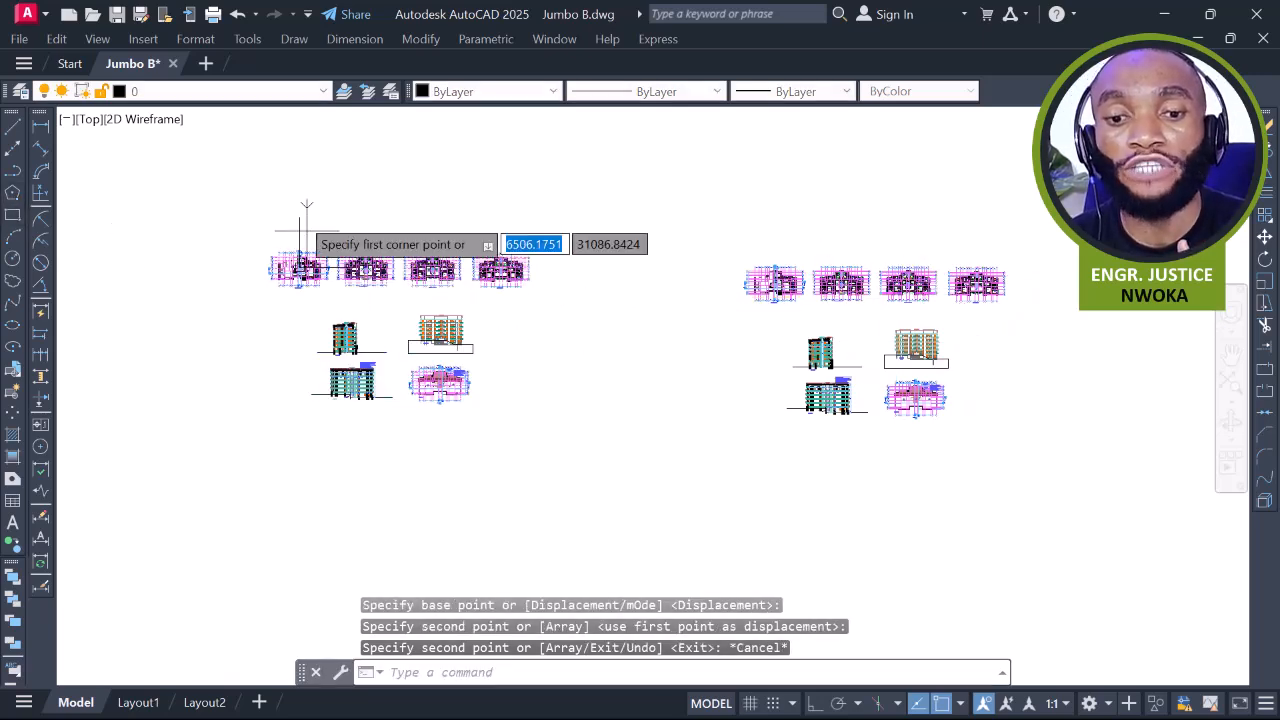
{"action": "left_click", "coordinate": [571, 424]}
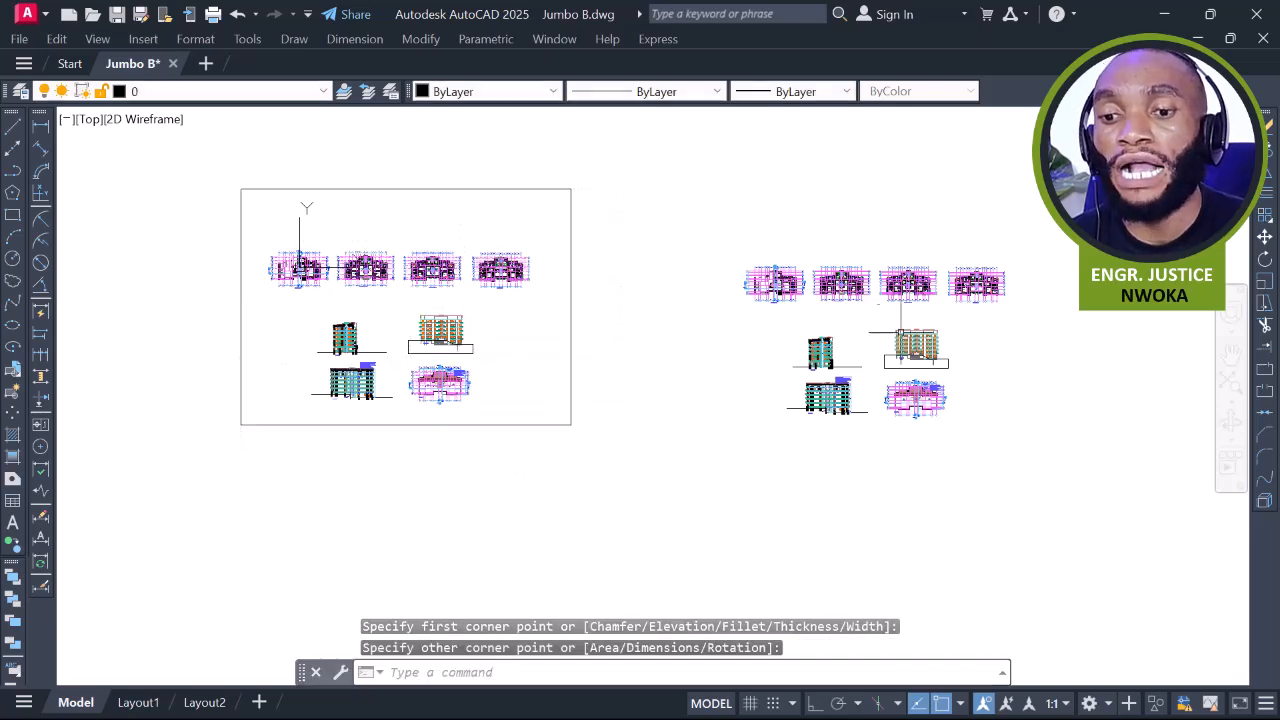
{"action": "scroll", "coordinate": [888, 280], "scroll_direction": "up", "scroll_amount": 6}
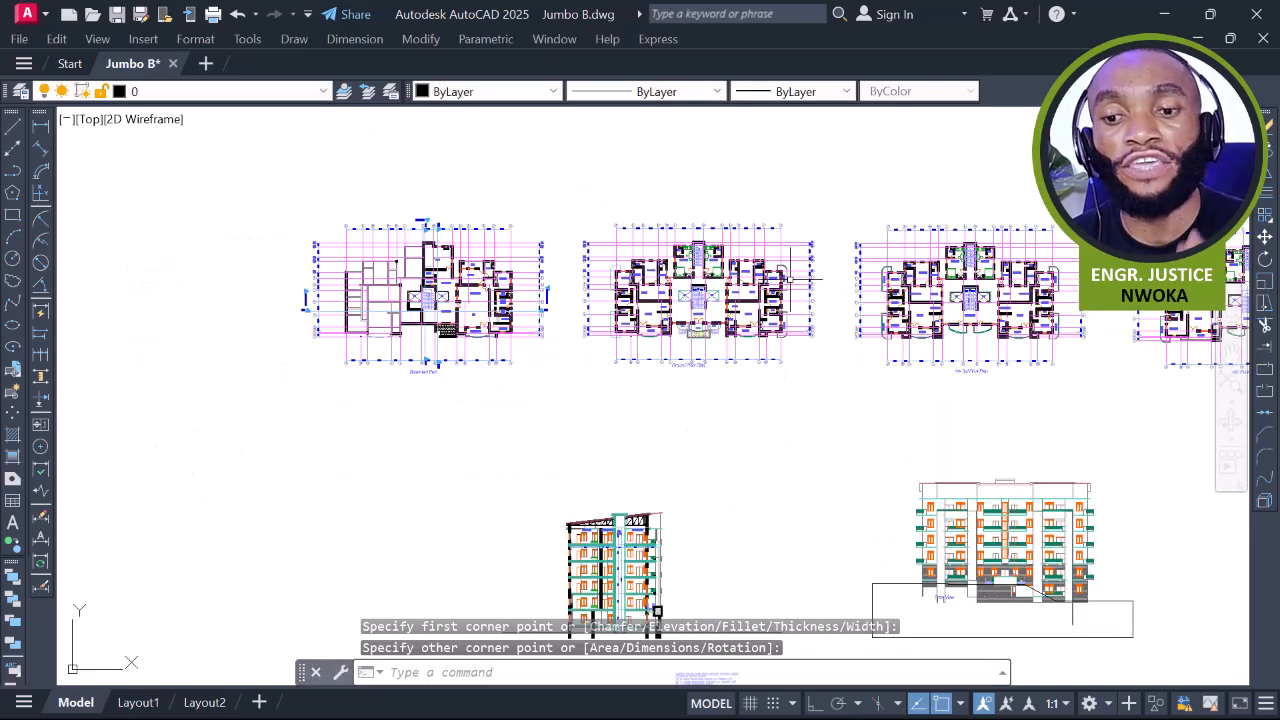
Pan across the drawing groups and zoom in to frame the Ground Floor Plan
{"action": "scroll", "coordinate": [795, 268], "scroll_direction": "down", "scroll_amount": 4}
{"action": "middle_click_drag", "start_coordinate": [560, 300], "coordinate": [737, 298]}
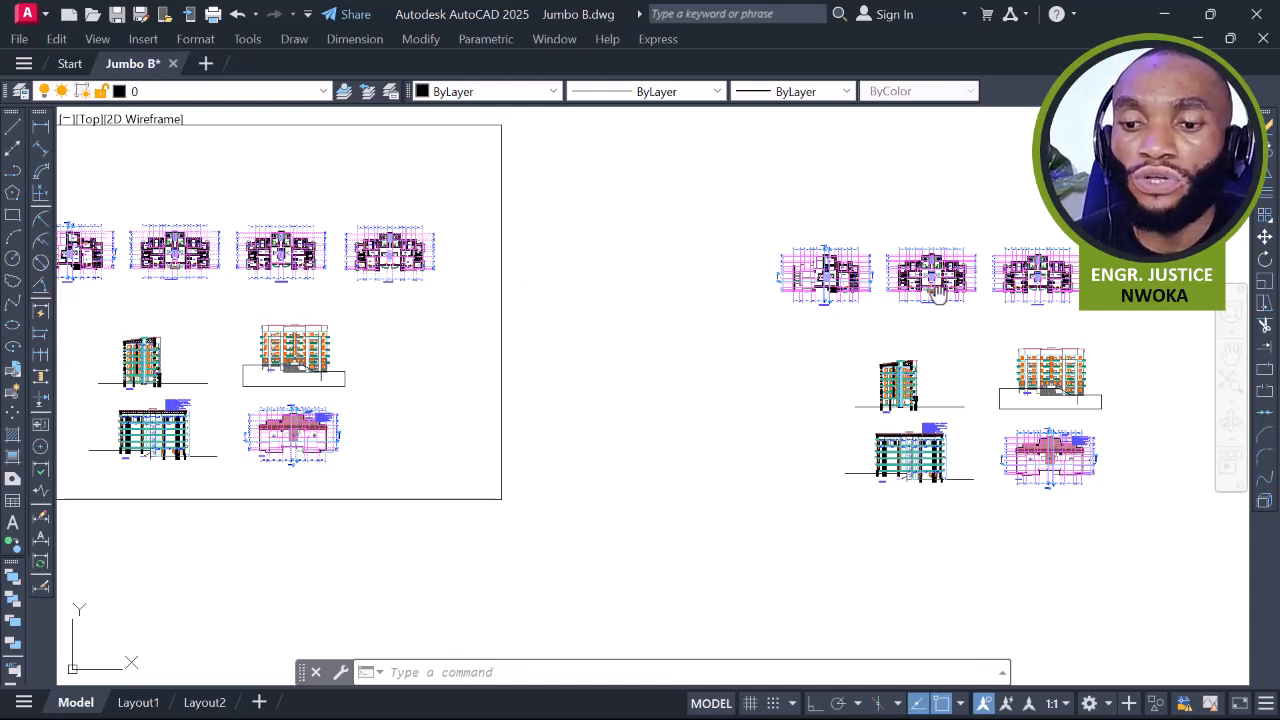
{"action": "middle_click_drag", "start_coordinate": [936, 290], "coordinate": [522, 332]}
{"action": "scroll", "coordinate": [522, 332], "scroll_direction": "up", "scroll_amount": 6}
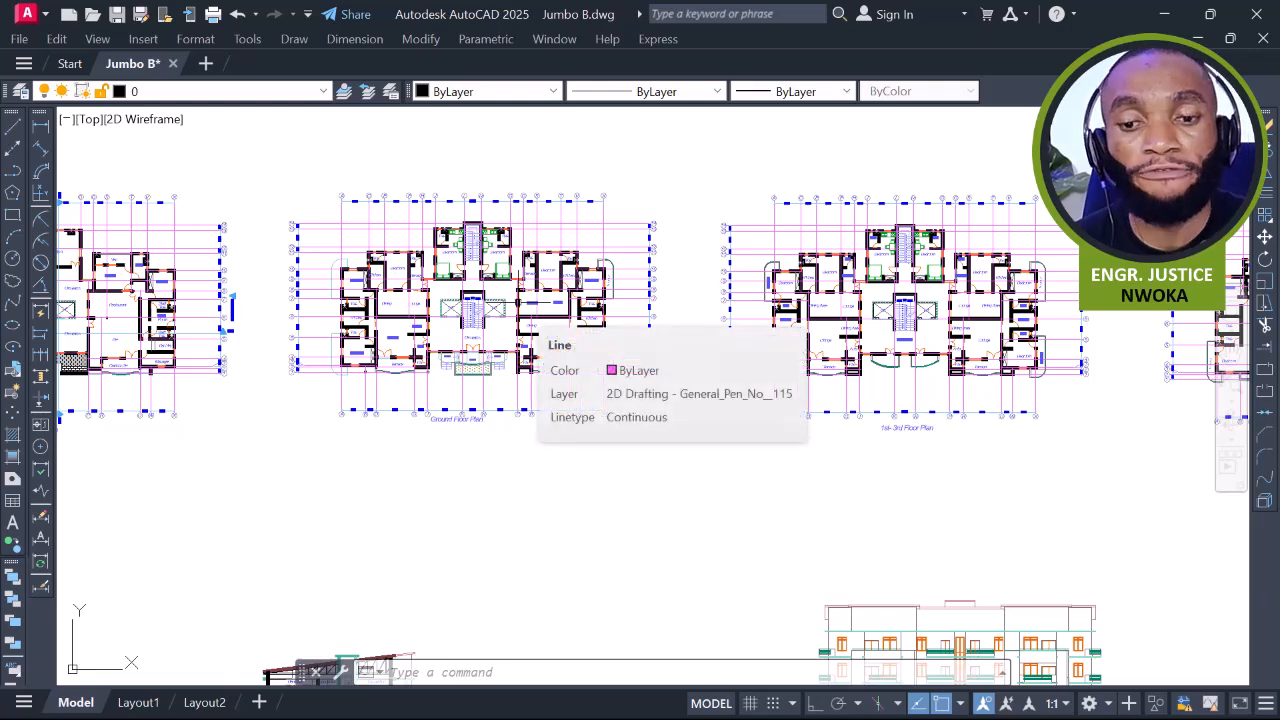
{"action": "scroll", "coordinate": [448, 308], "scroll_direction": "up", "scroll_amount": 4}
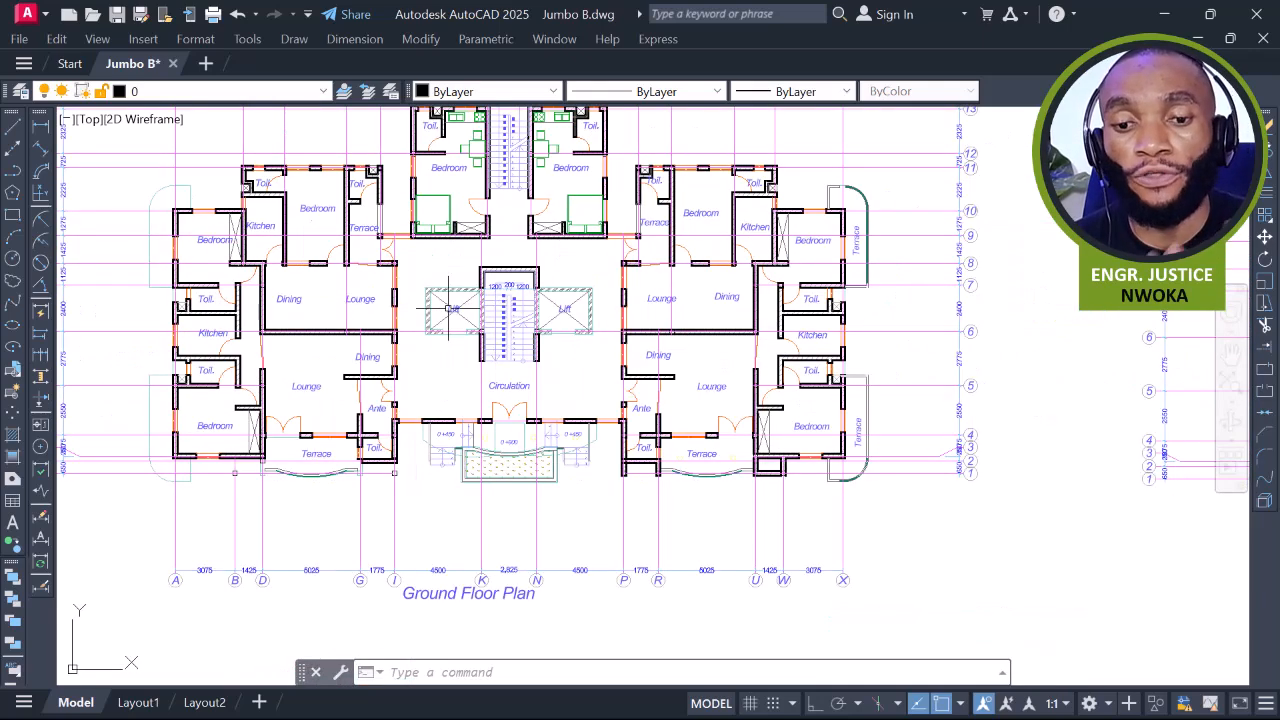
{"action": "mouse_move", "coordinate": [492, 408]}
{"action": "middle_mouse_down"}
{"action": "mouse_move", "coordinate": [438, 421]}
{"action": "mouse_move", "coordinate": [438, 338]}
{"action": "middle_mouse_up"}
{"action": "middle_click_drag", "start_coordinate": [457, 380], "coordinate": [577, 388]}
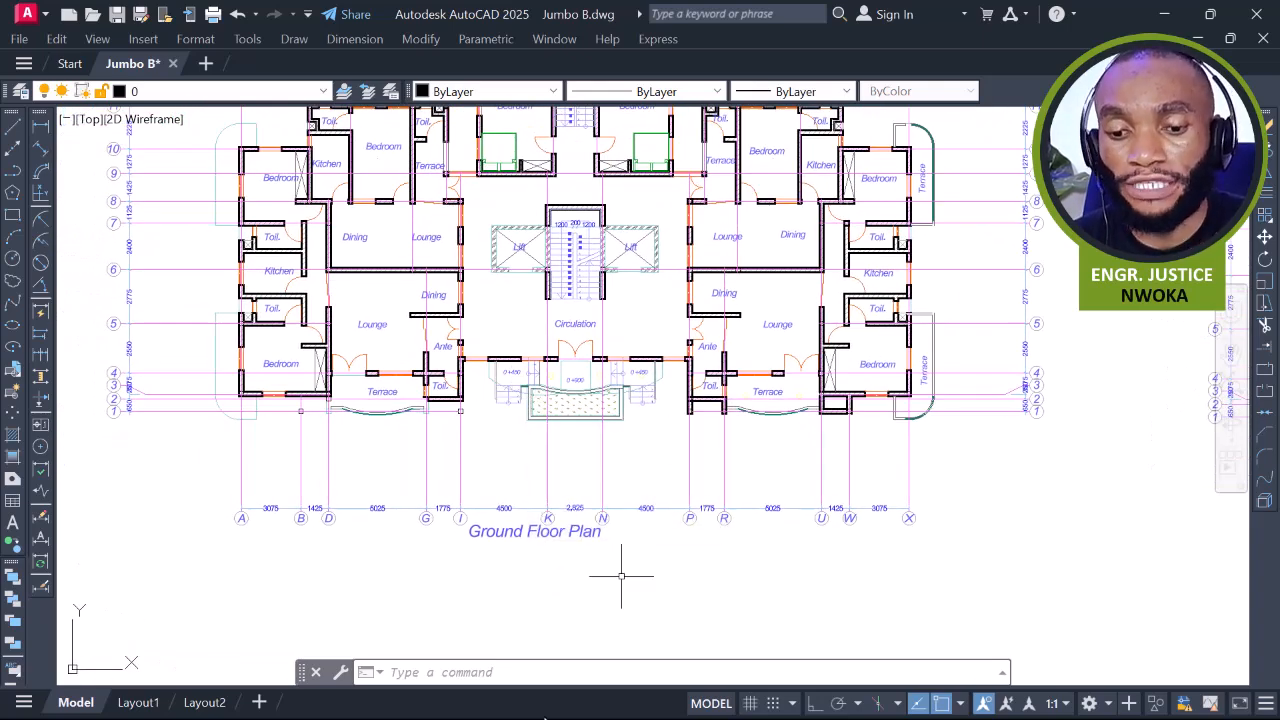
Minimize AutoCAD and open Jumbo B Column Layout.dwg from the project folder in File Explorer
{"action": "left_click", "coordinate": [1164, 15]}
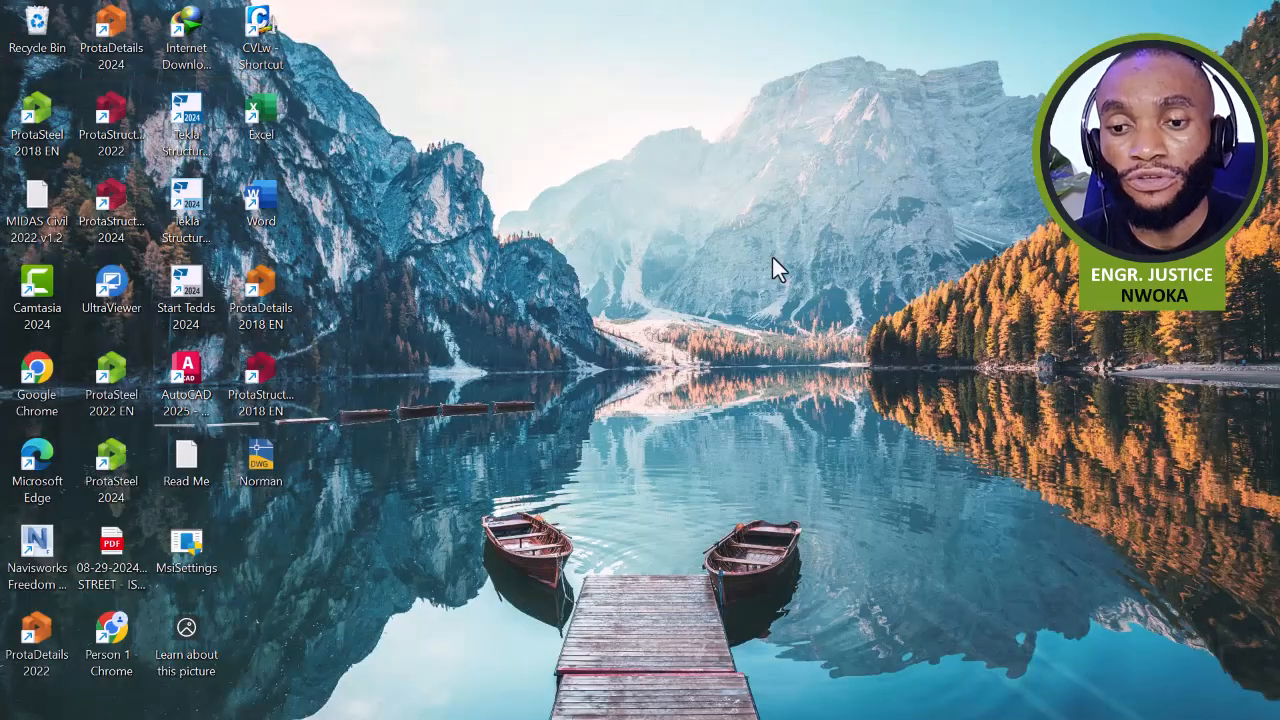
{"action": "left_click", "coordinate": [596, 700]}
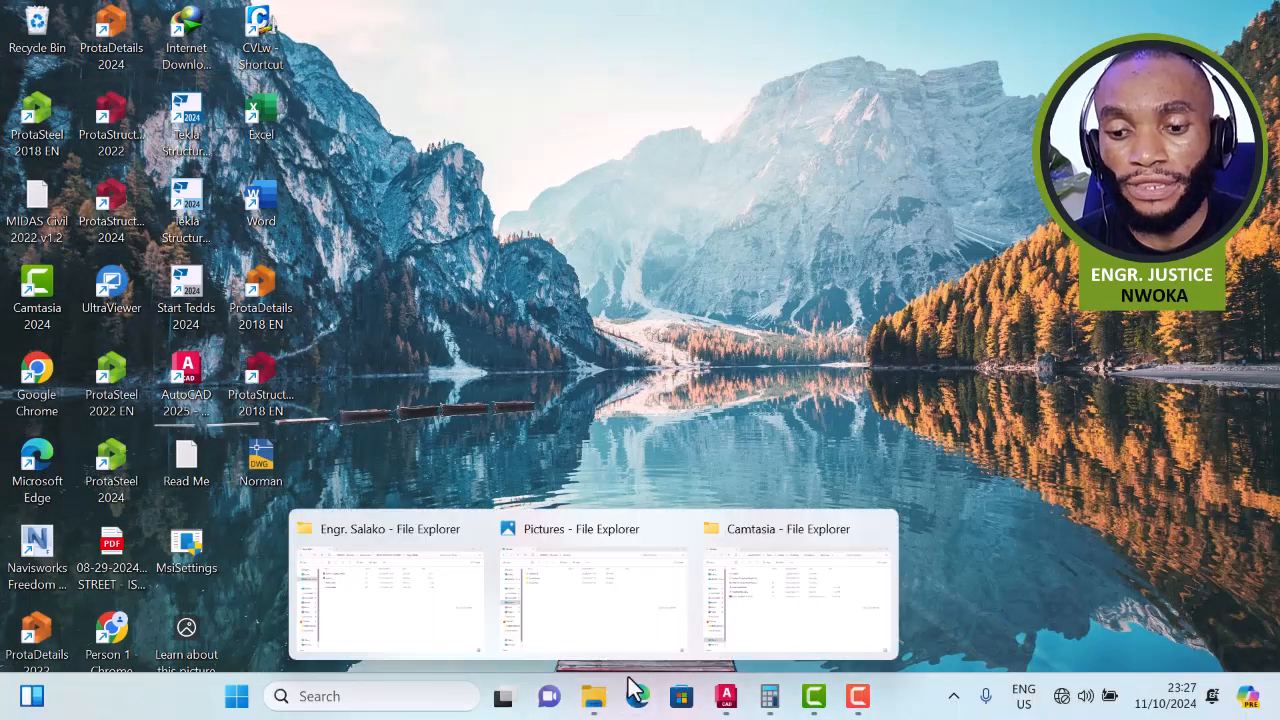
{"action": "left_click", "coordinate": [400, 557]}
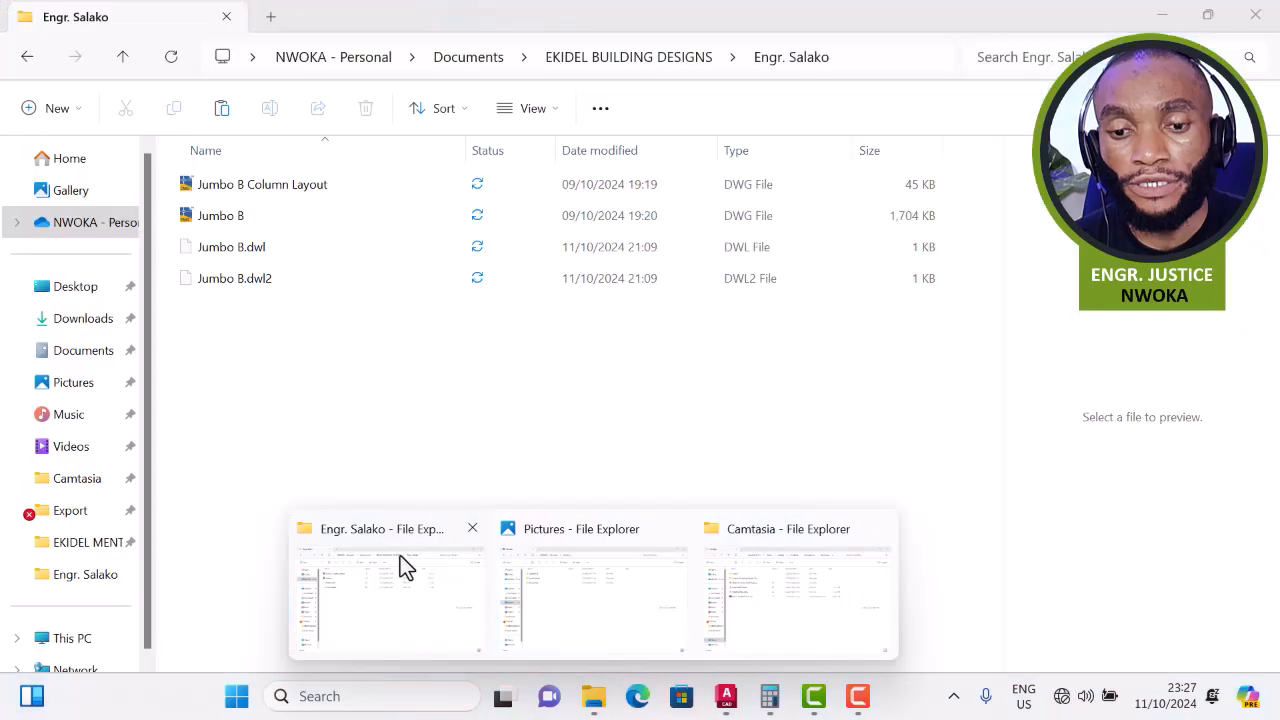
{"action": "left_click", "coordinate": [365, 186]}
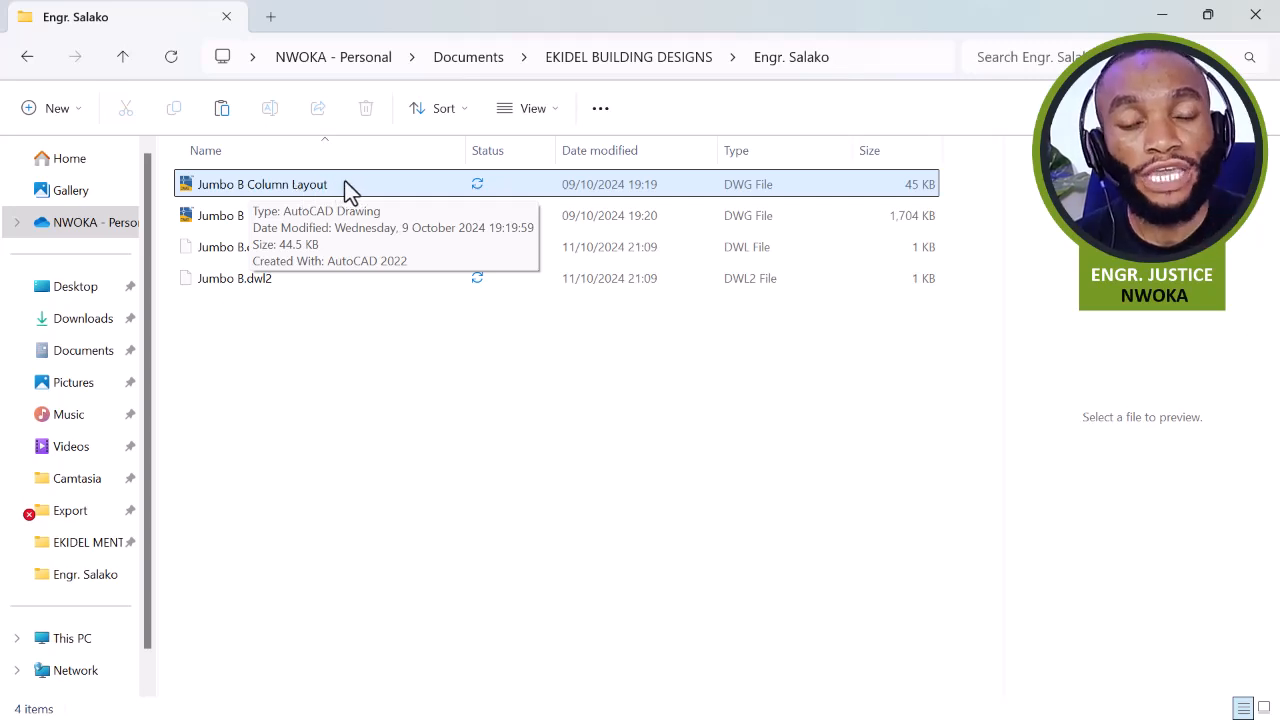
{"action": "left_click", "coordinate": [338, 183]}
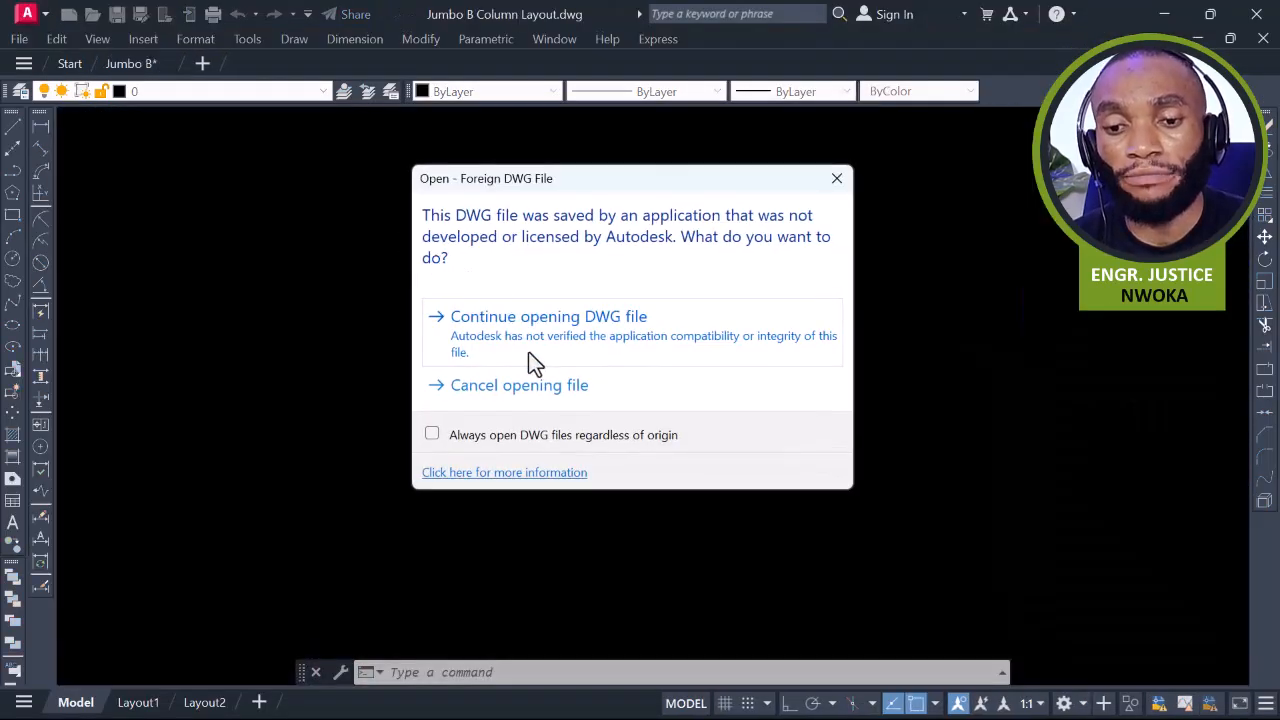
Continue opening the foreign DWG and zoom into the layout's upper left
{"action": "left_click", "coordinate": [540, 329]}
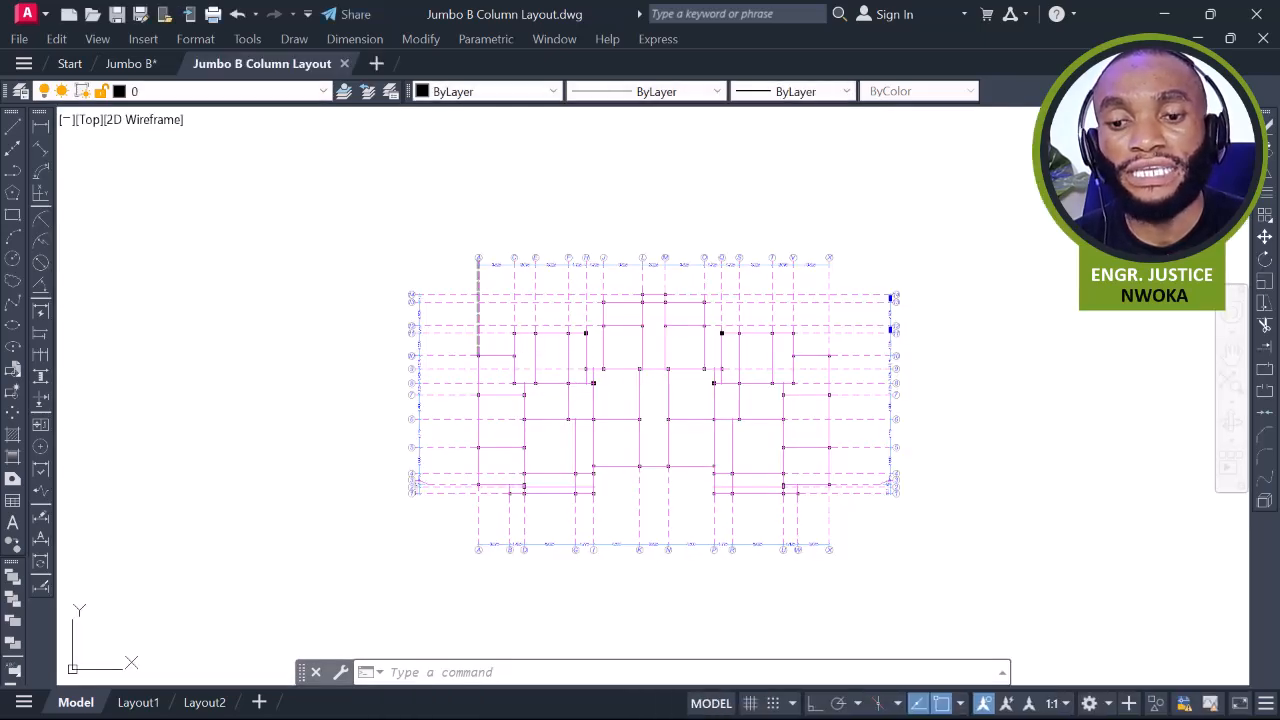
{"action": "scroll", "coordinate": [584, 362], "scroll_direction": "up", "scroll_amount": 4}
{"action": "scroll", "coordinate": [666, 362], "scroll_direction": "up", "scroll_amount": 2}
{"action": "mouse_move", "coordinate": [666, 362]}
{"action": "middle_mouse_down"}
{"action": "mouse_move", "coordinate": [580, 331]}
{"action": "mouse_move", "coordinate": [567, 309]}
{"action": "middle_mouse_up"}
{"action": "scroll", "coordinate": [567, 311], "scroll_direction": "down", "scroll_amount": 2}
{"action": "scroll", "coordinate": [842, 322], "scroll_direction": "up", "scroll_amount": 4}
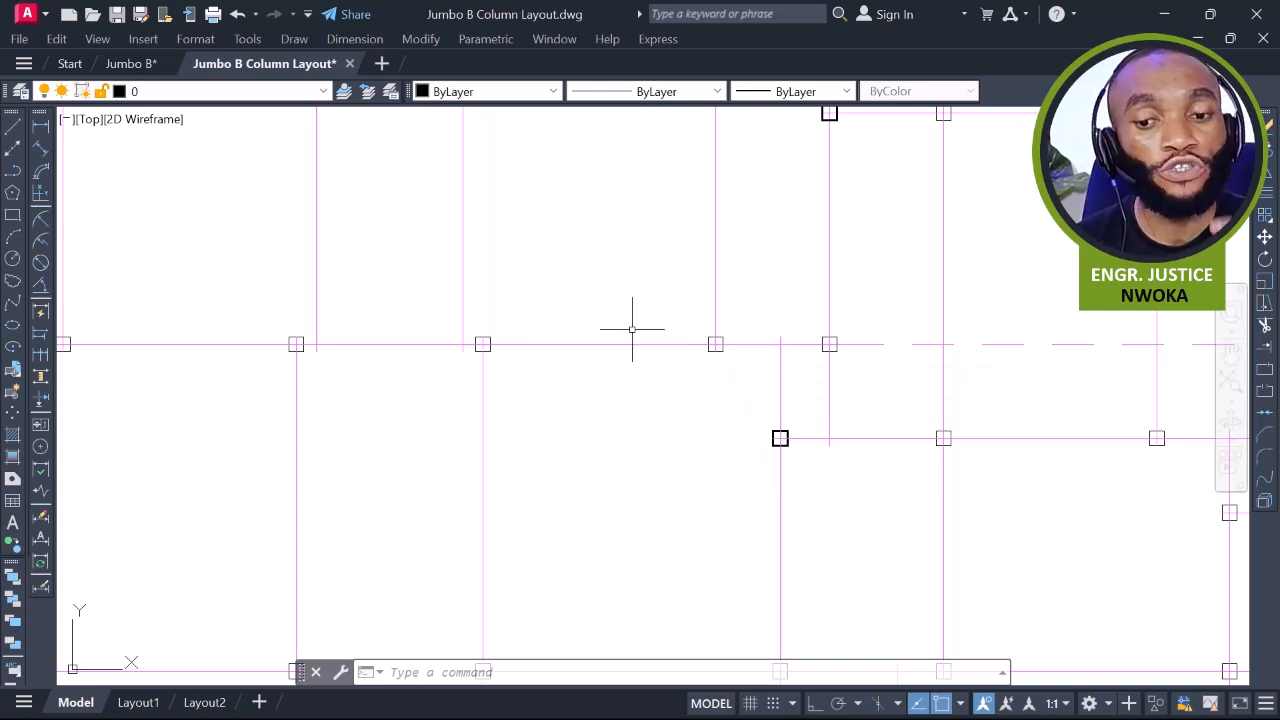
Pan and zoom across the column grid spanning gridlines A–X and 1–14
{"action": "mouse_move", "coordinate": [635, 318]}
{"action": "middle_mouse_down"}
{"action": "mouse_move", "coordinate": [735, 419]}
{"action": "mouse_move", "coordinate": [749, 417]}
{"action": "middle_mouse_up"}
{"action": "scroll", "coordinate": [762, 397], "scroll_direction": "down", "scroll_amount": 2}
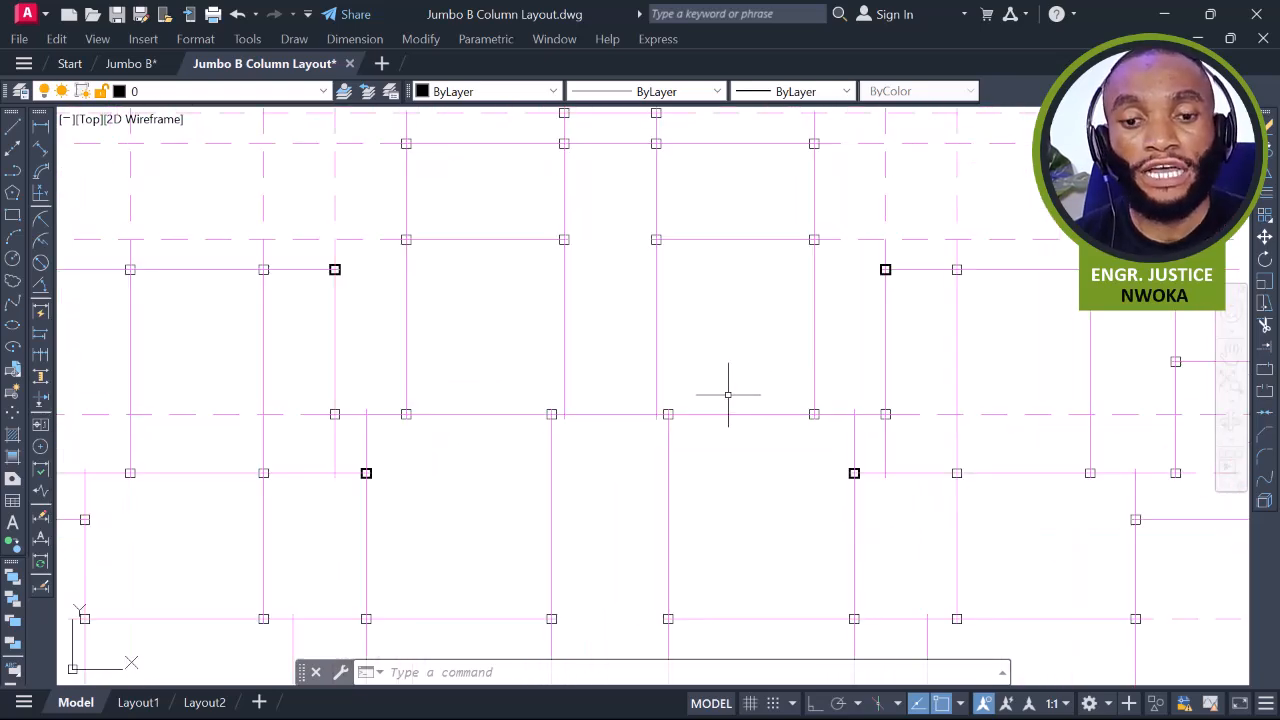
{"action": "mouse_move", "coordinate": [512, 366]}
{"action": "middle_mouse_down"}
{"action": "mouse_move", "coordinate": [651, 391]}
{"action": "mouse_move", "coordinate": [670, 409]}
{"action": "middle_mouse_up"}
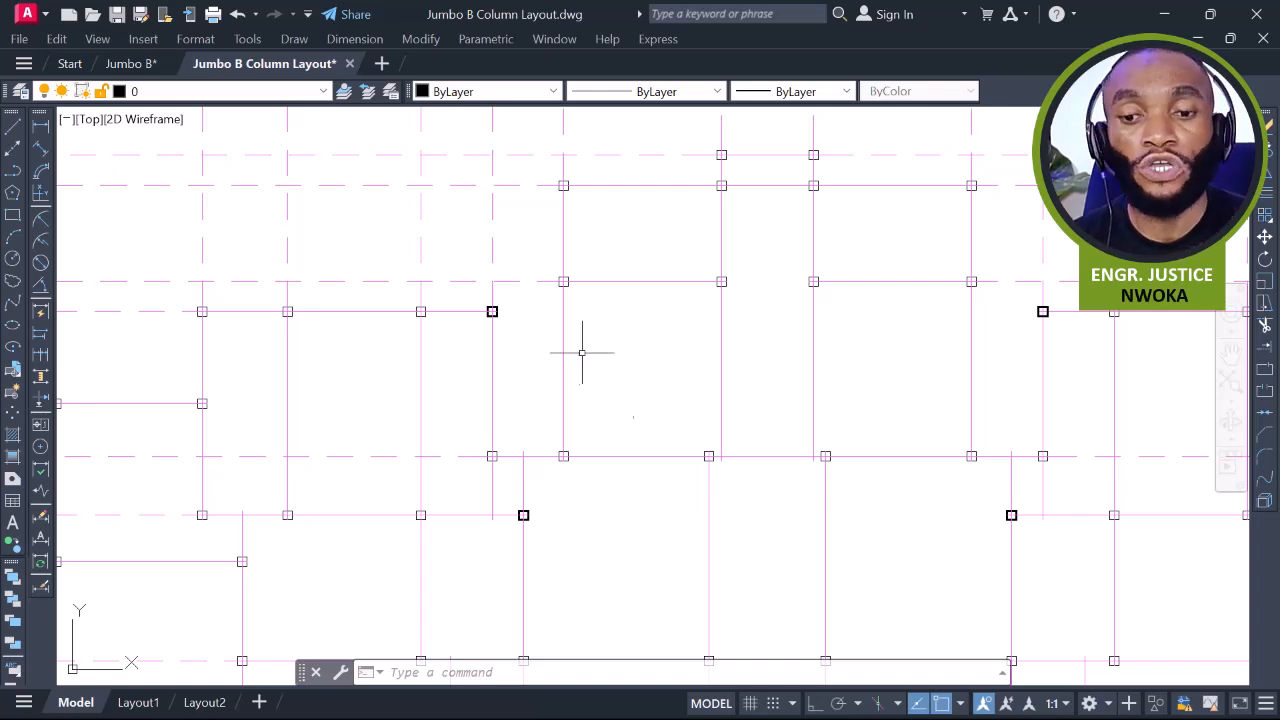
{"action": "scroll", "coordinate": [579, 352], "scroll_direction": "down", "scroll_amount": 2}
{"action": "middle_click_drag", "start_coordinate": [583, 395], "coordinate": [566, 328]}
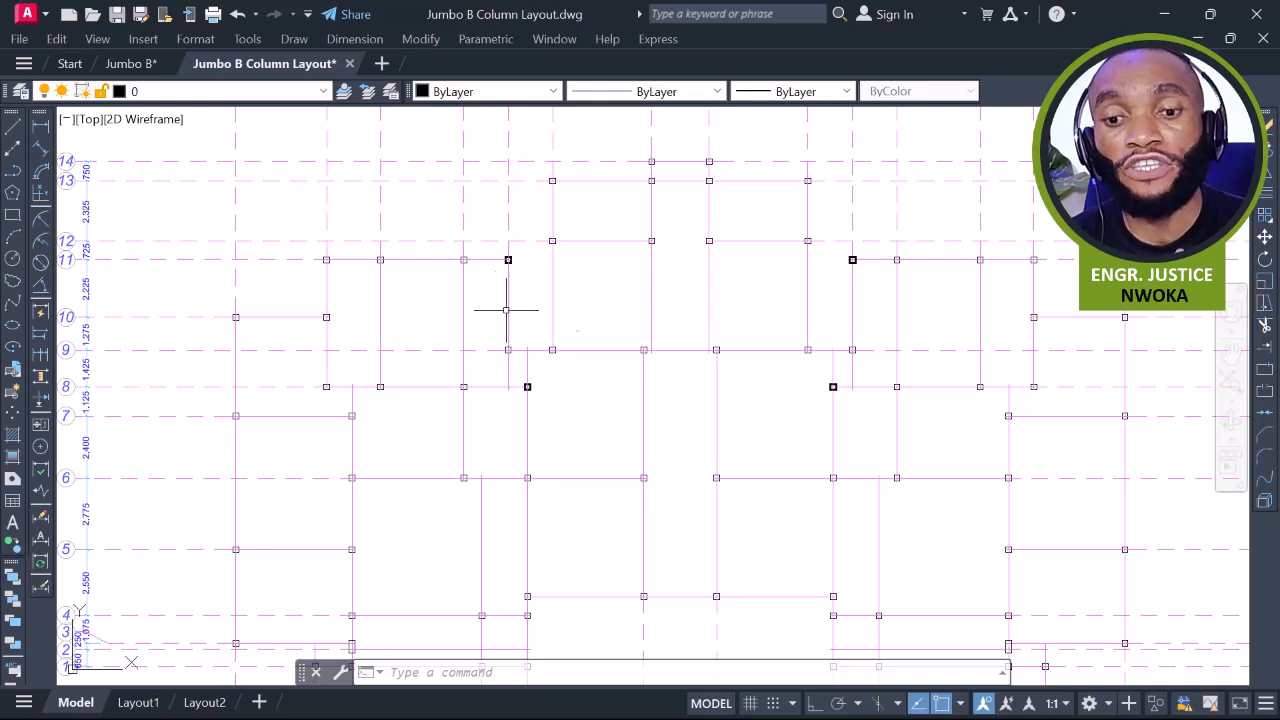
{"action": "scroll", "coordinate": [502, 266], "scroll_direction": "down", "scroll_amount": 2}
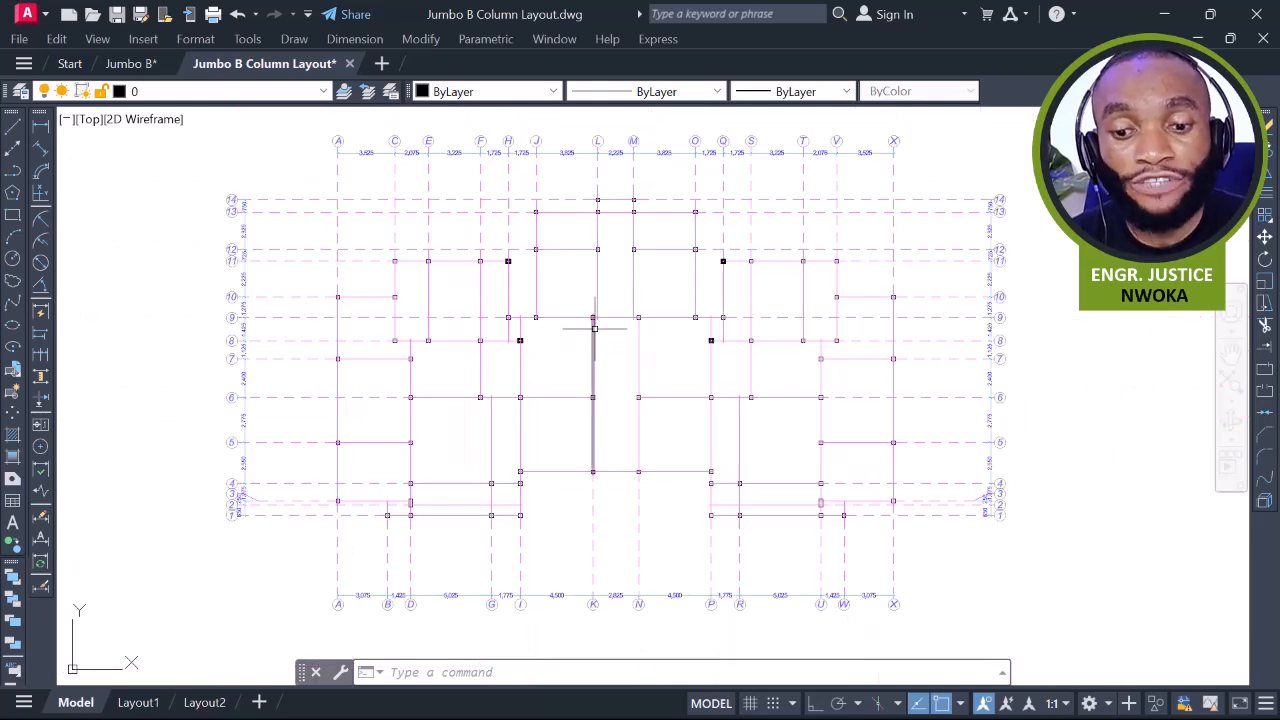
{"action": "mouse_move", "coordinate": [594, 327]}
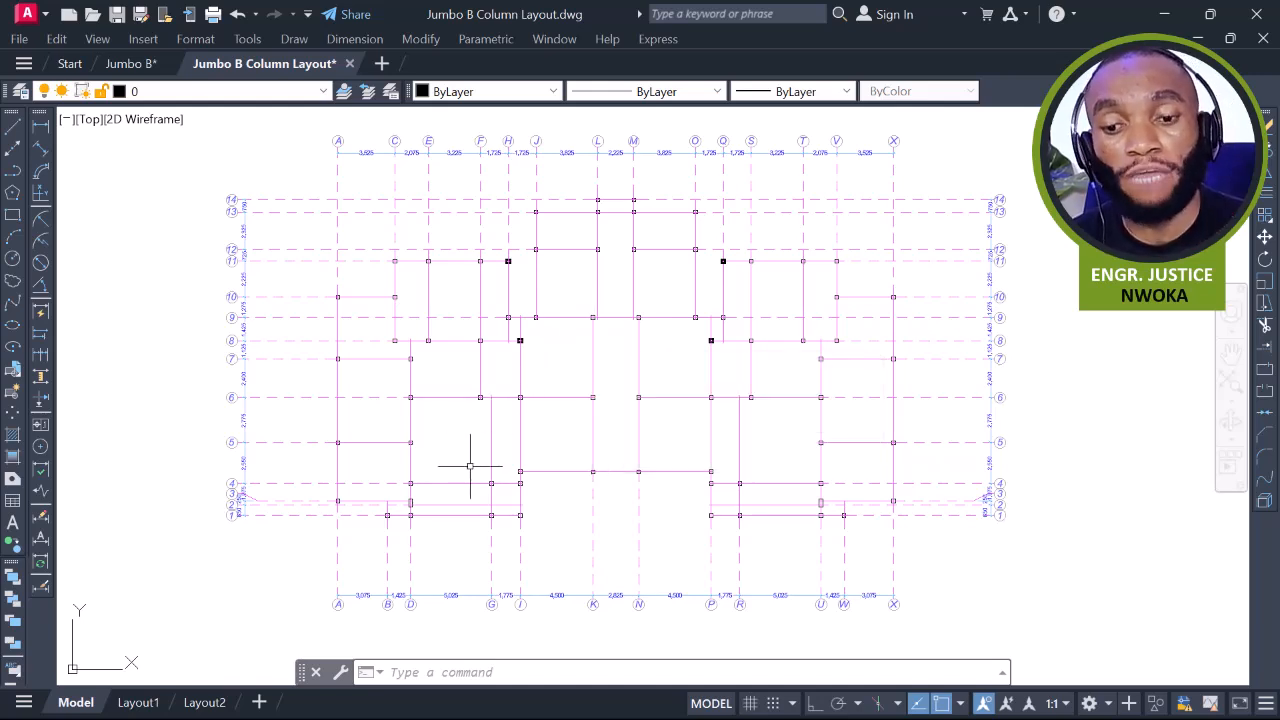
{"action": "scroll", "coordinate": [544, 392], "scroll_direction": "up", "scroll_amount": 2}
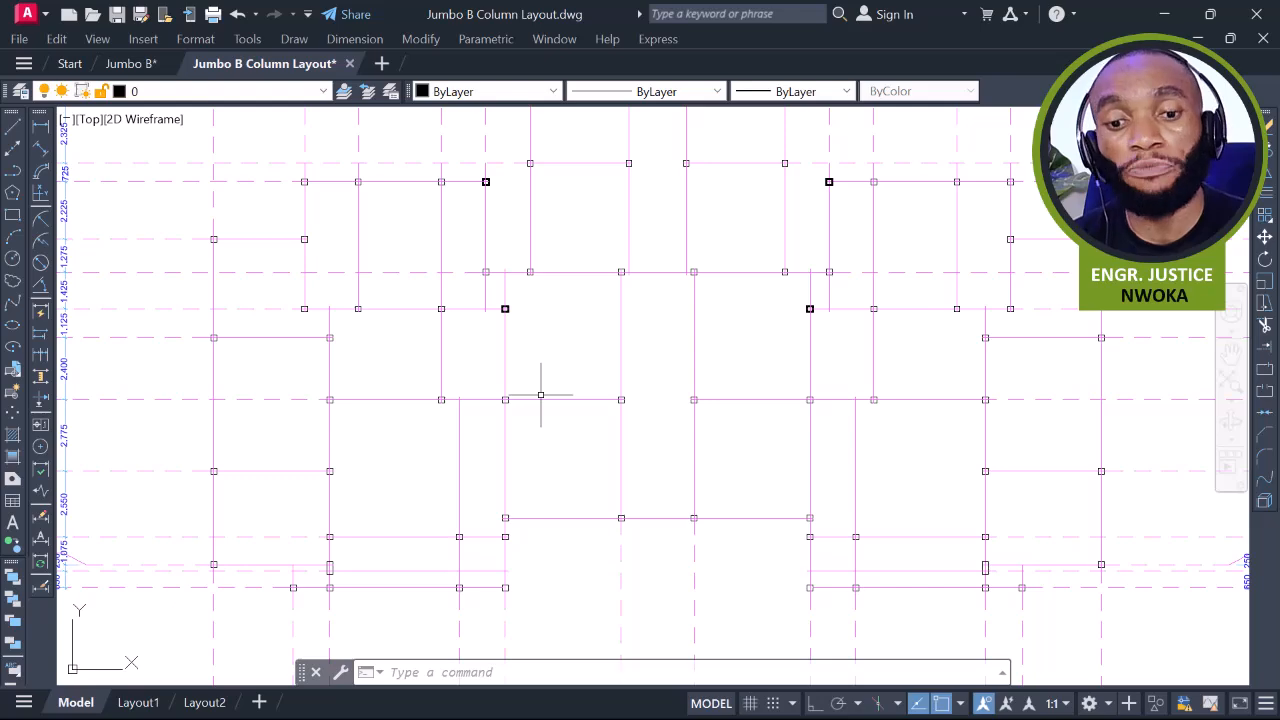
{"action": "scroll", "coordinate": [540, 396], "scroll_direction": "down", "scroll_amount": 5}
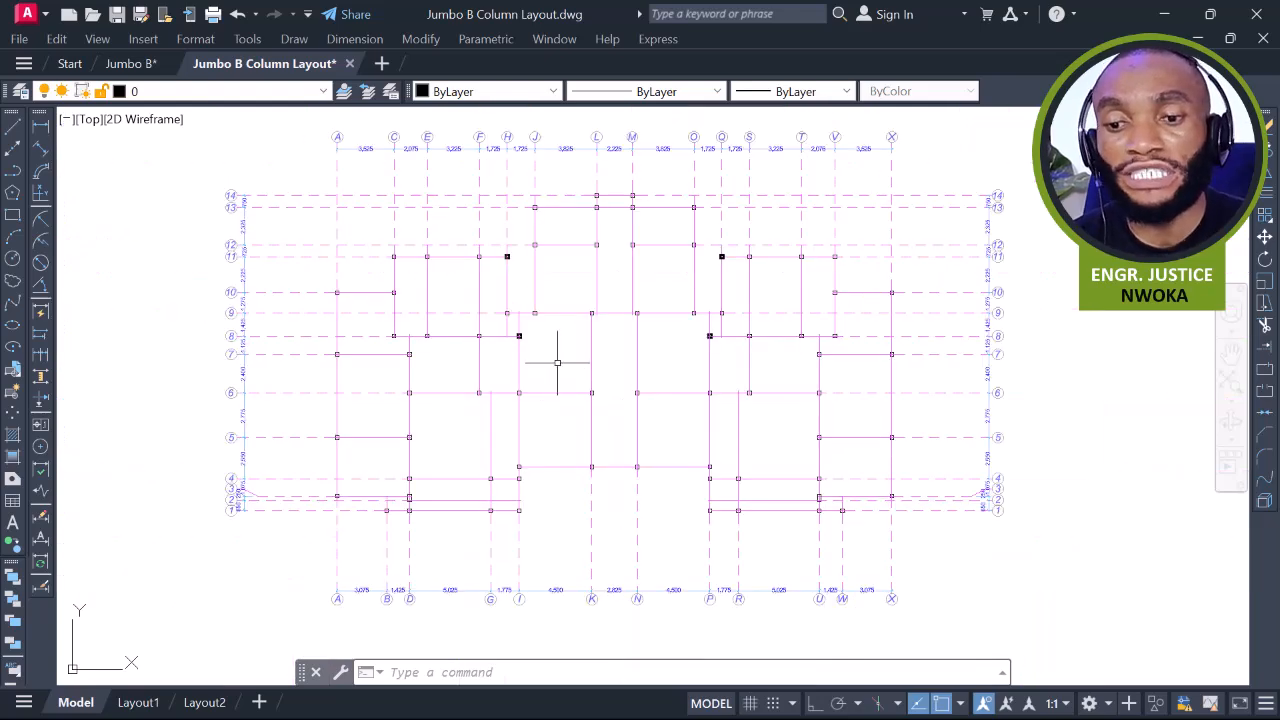
Window-select the entire column layout and copy it with Ctrl+C
{"action": "left_click", "coordinate": [903, 178]}
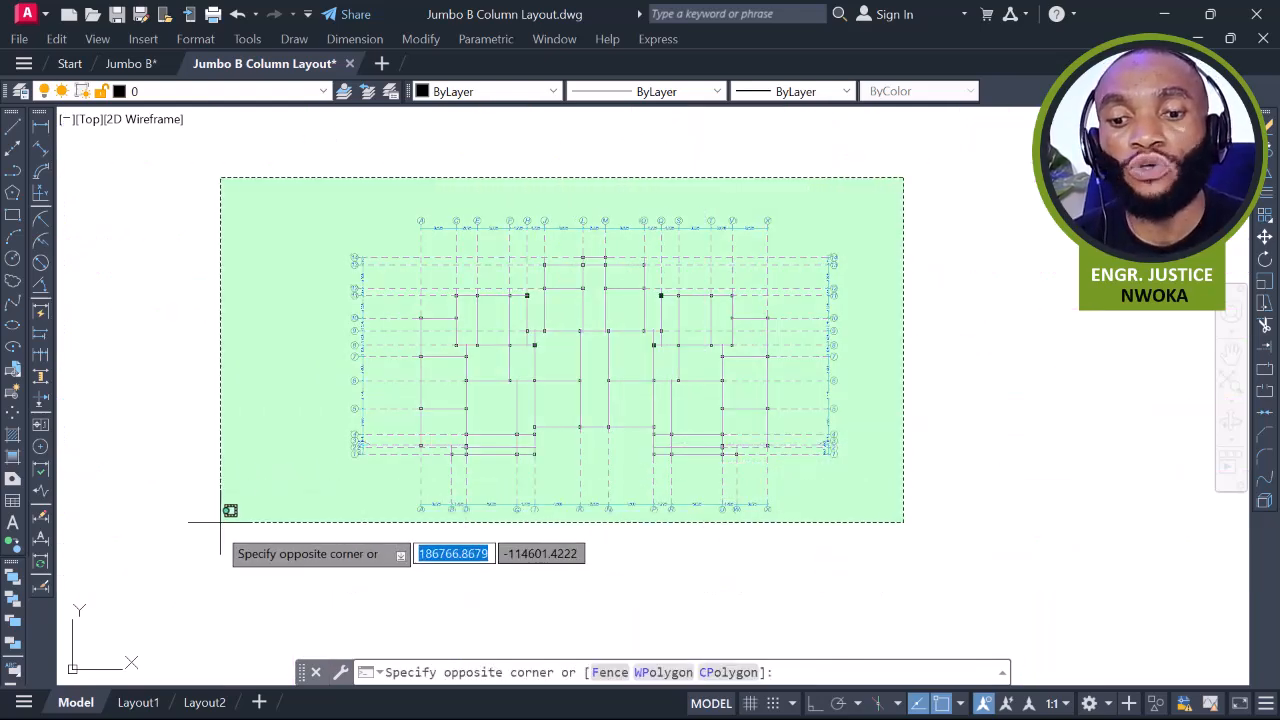
{"action": "left_click", "coordinate": [216, 530]}
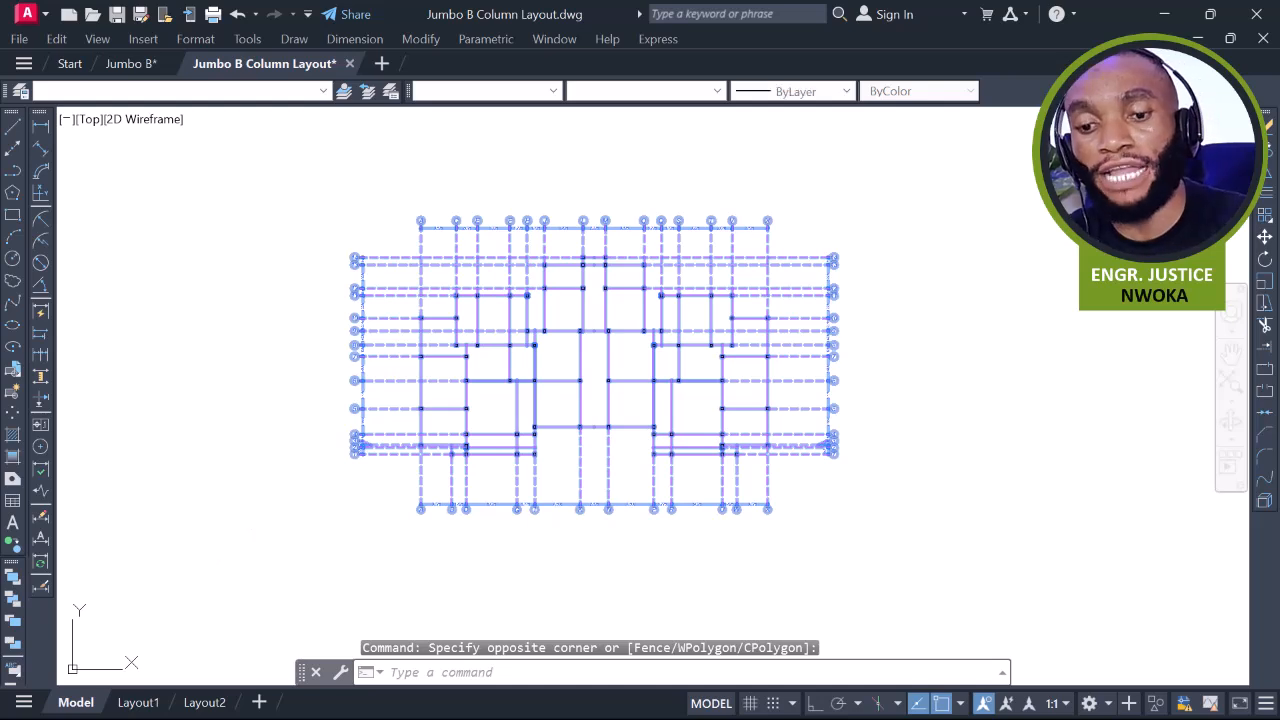
{"action": "key", "text": "ctrl+c"}
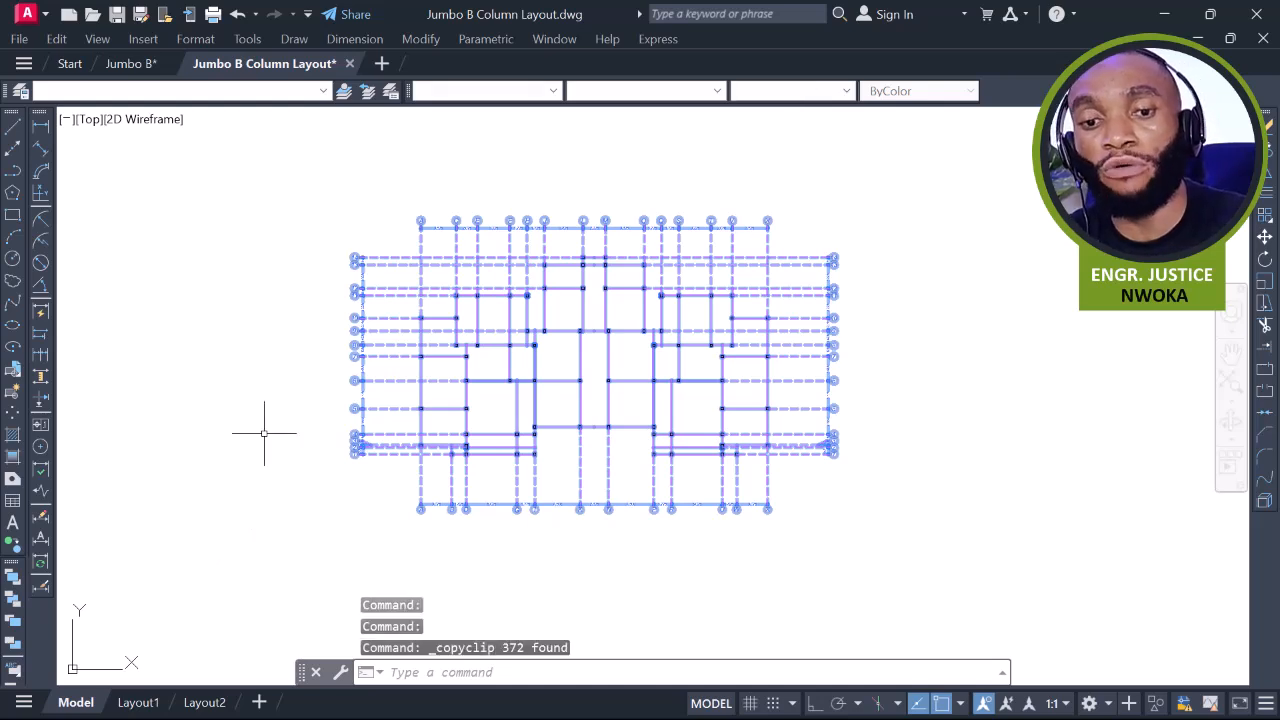
{"action": "left_click", "coordinate": [142, 62]}
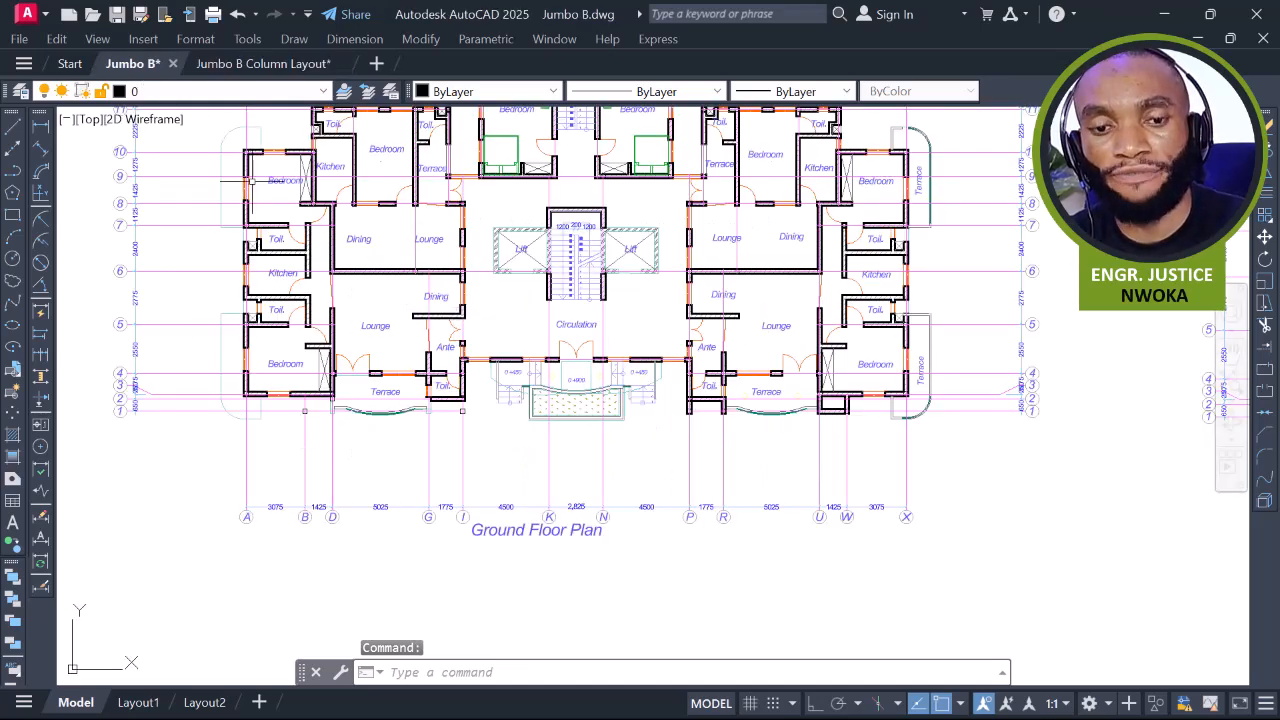
{"action": "left_click", "coordinate": [265, 63]}
Reselect the whole column layout and copy it through the right-click Clipboard menu
{"action": "left_click", "coordinate": [930, 142]}
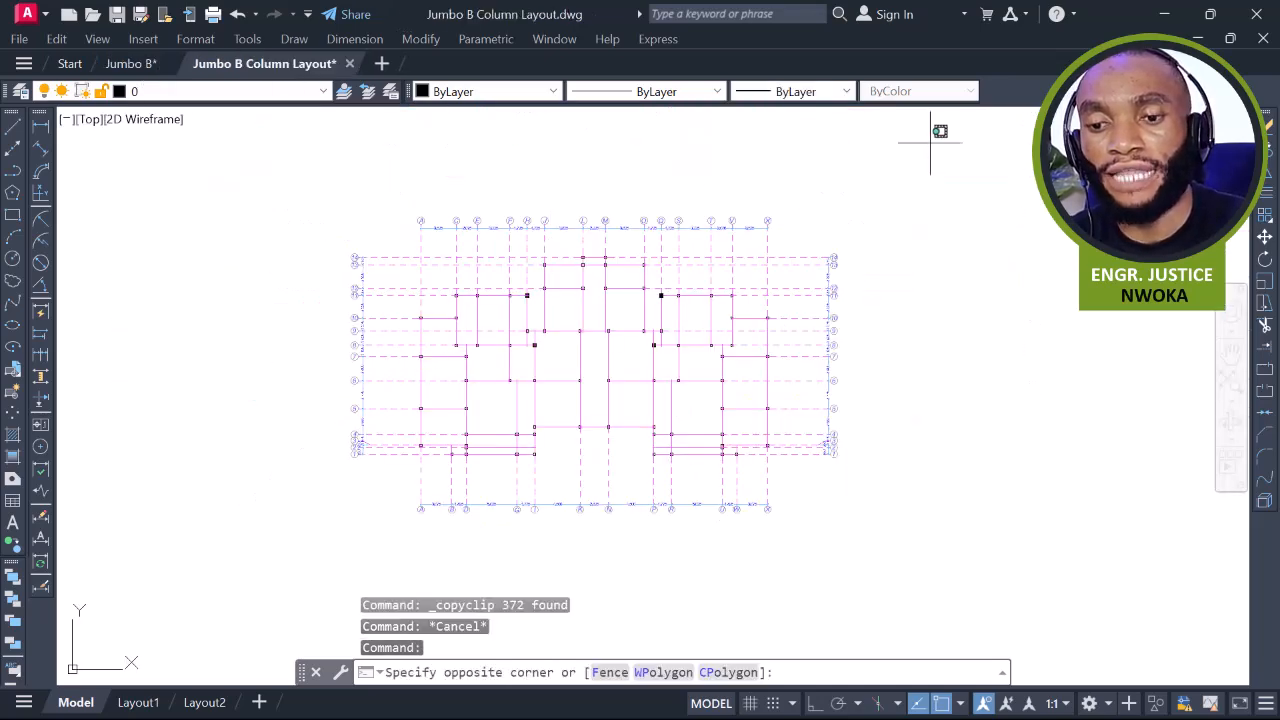
{"action": "left_click", "coordinate": [230, 572]}
{"action": "right_click", "coordinate": [251, 273]}
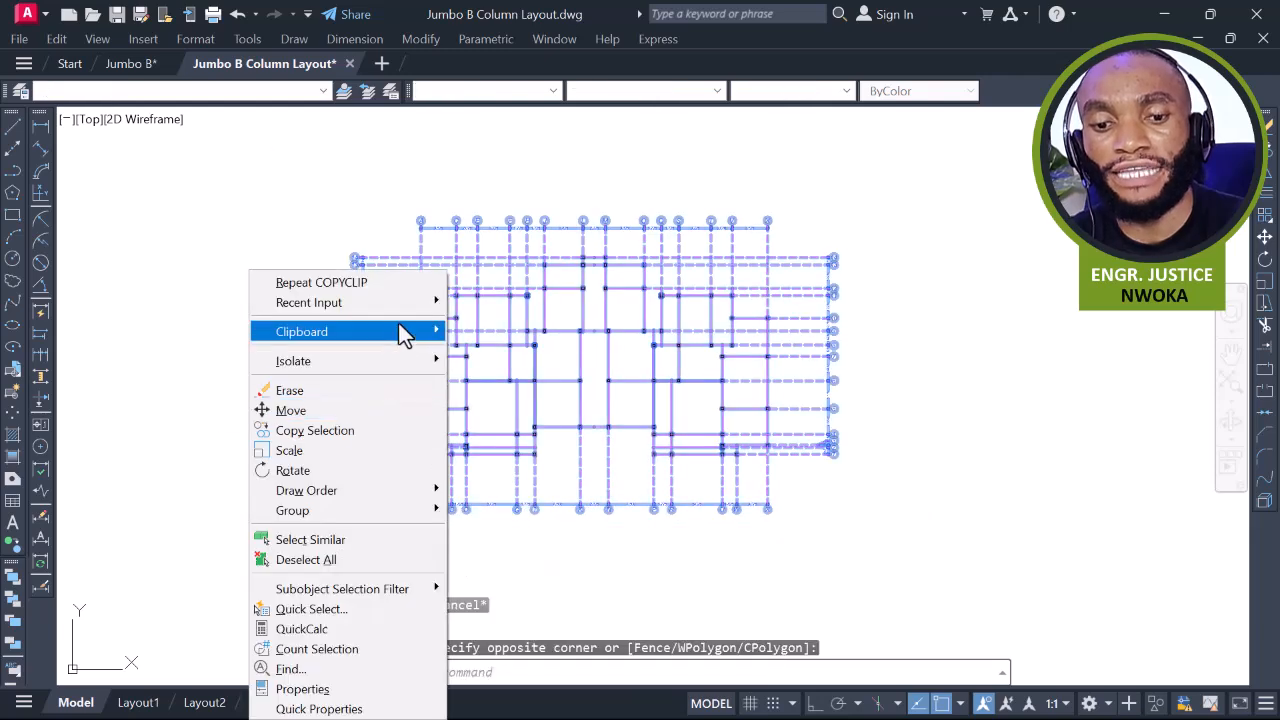
{"action": "mouse_move", "coordinate": [457, 337]}
{"action": "left_click", "coordinate": [502, 372]}
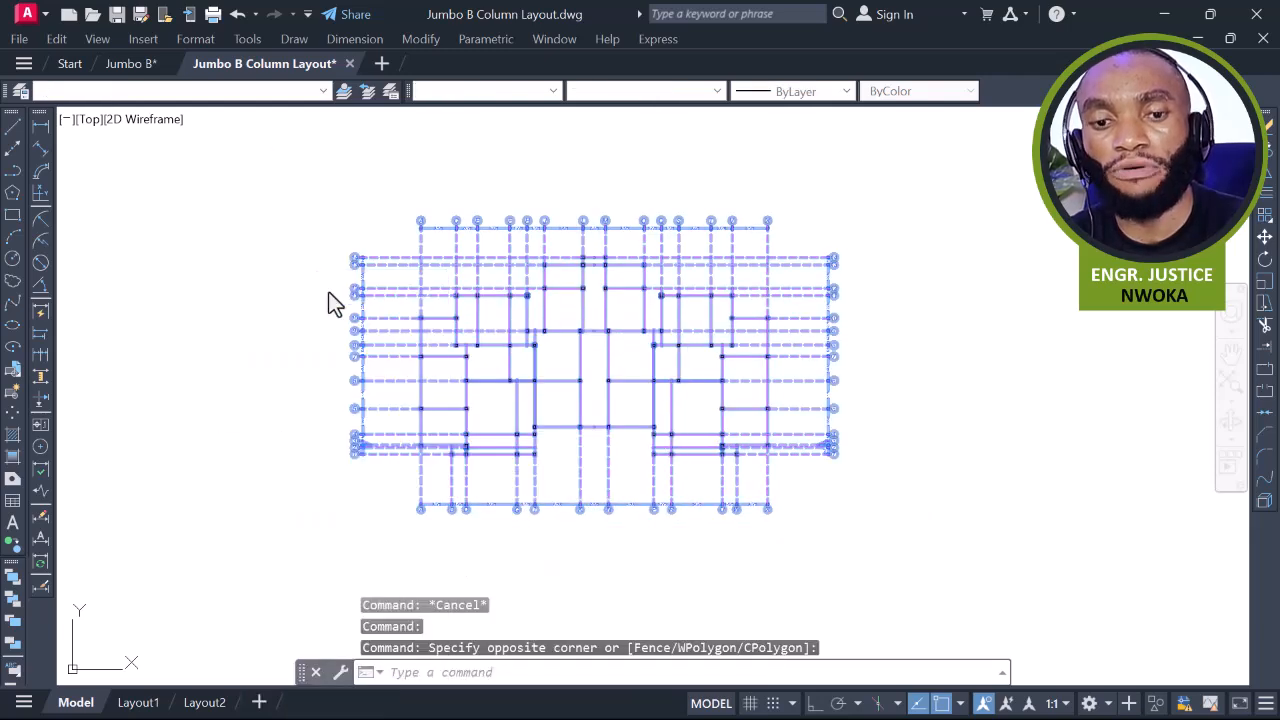
Return to Jumbo B.dwg, zoom out, and bring up the right-click clipboard options
{"action": "left_click", "coordinate": [128, 64]}
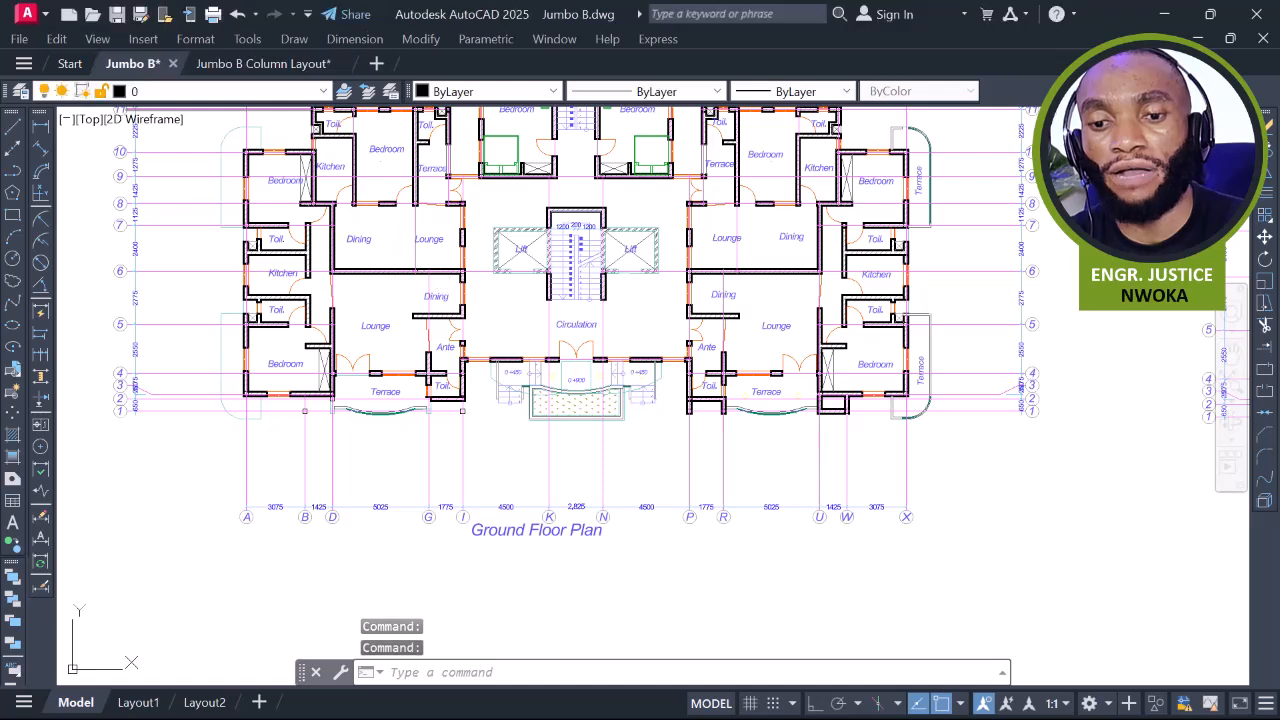
{"action": "scroll", "coordinate": [423, 255], "scroll_direction": "down", "scroll_amount": 5}
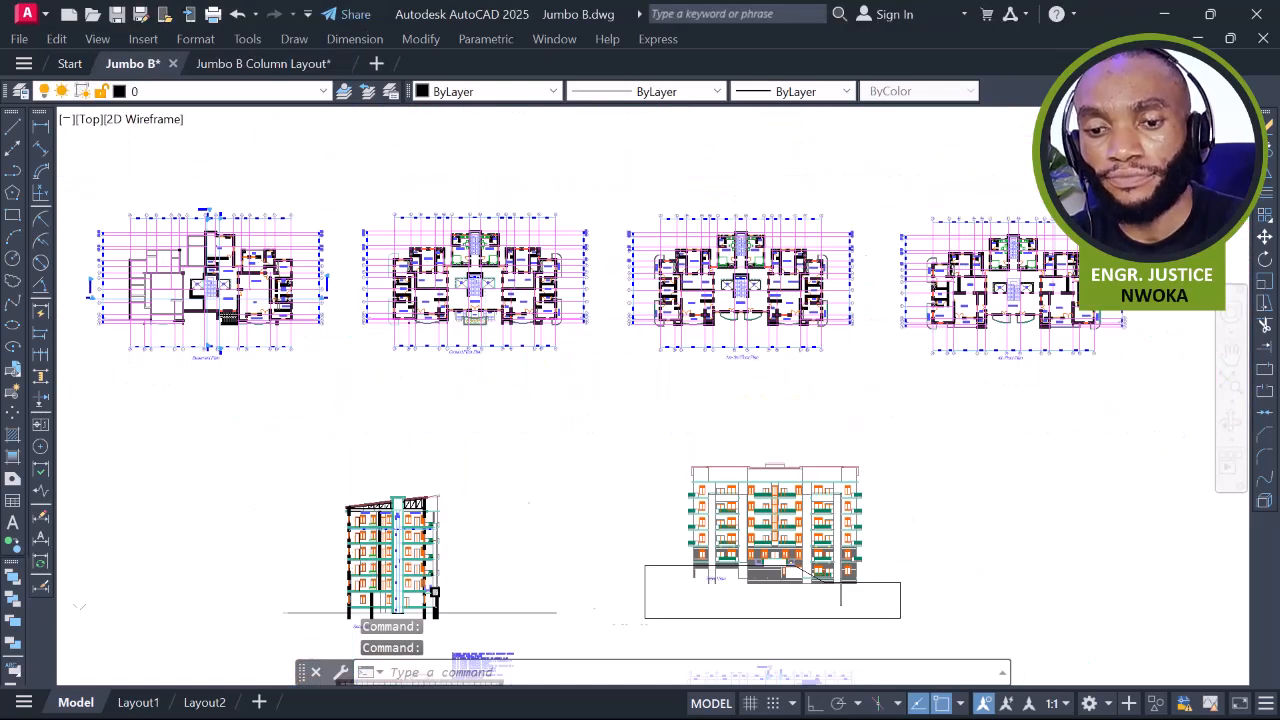
{"action": "scroll", "coordinate": [486, 315], "scroll_direction": "down", "scroll_amount": 4}
{"action": "scroll", "coordinate": [580, 243], "scroll_direction": "down", "scroll_amount": 2}
{"action": "right_click", "coordinate": [578, 224]}
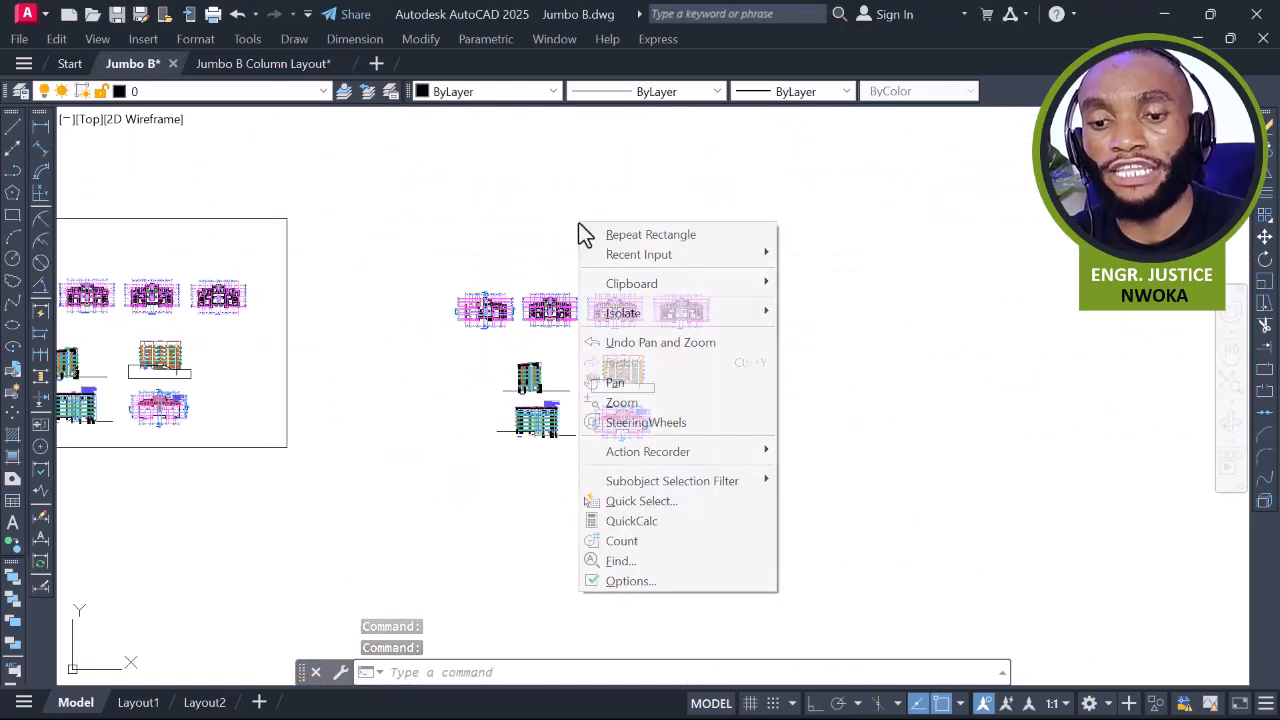
Paste the copied column layout and place it on the top-centre grid intersection
{"action": "mouse_move", "coordinate": [688, 285]}
{"action": "left_click", "coordinate": [812, 366]}
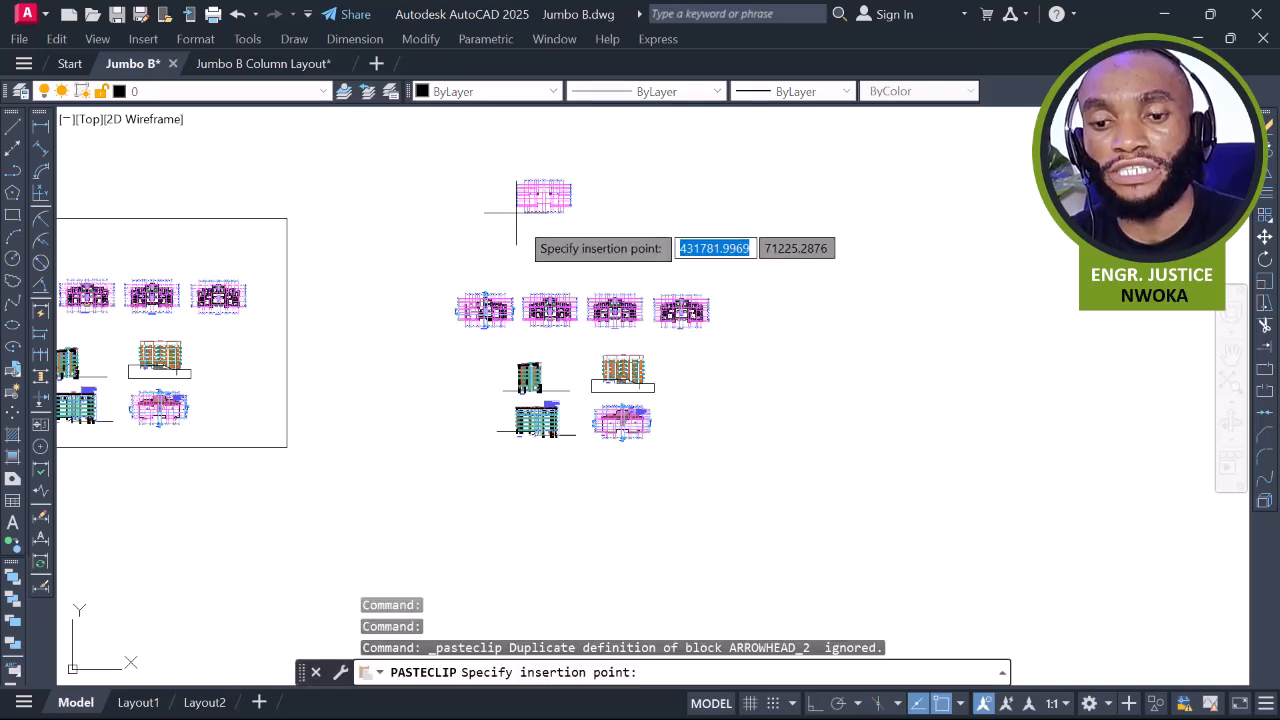
{"action": "scroll", "coordinate": [533, 220], "scroll_direction": "up", "scroll_amount": 10}
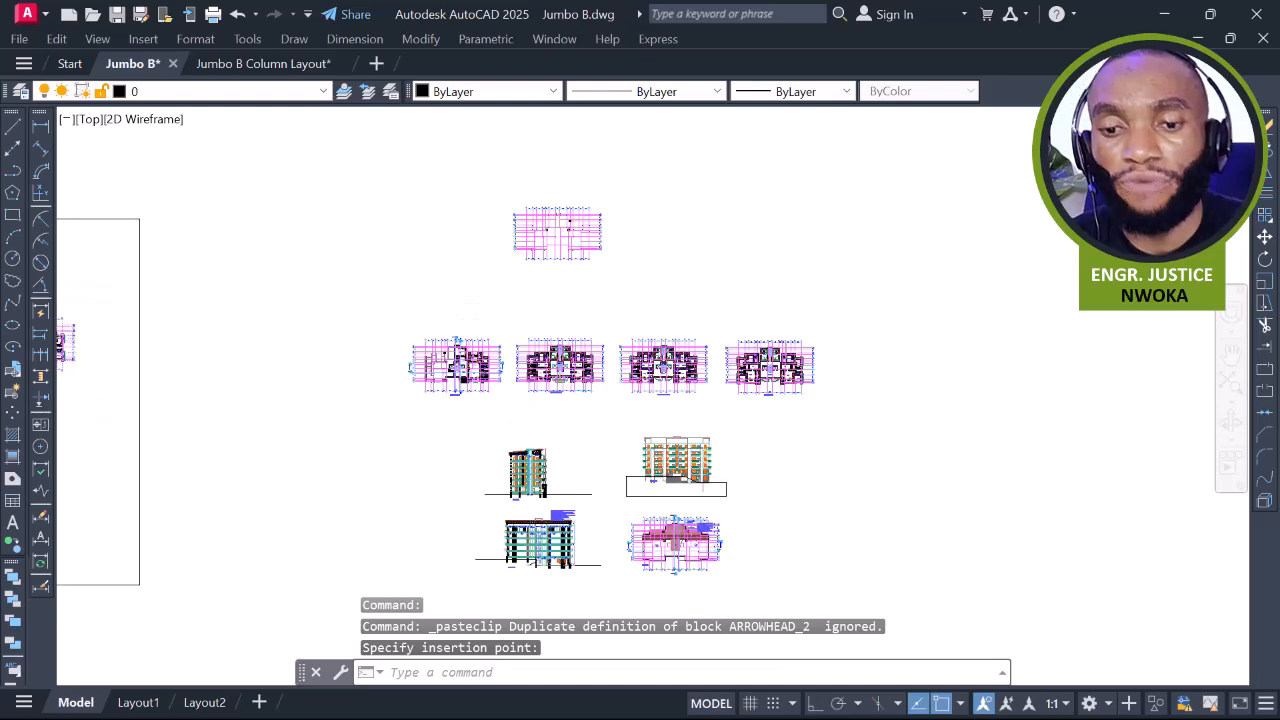
{"action": "scroll", "coordinate": [586, 223], "scroll_direction": "up", "scroll_amount": 3}
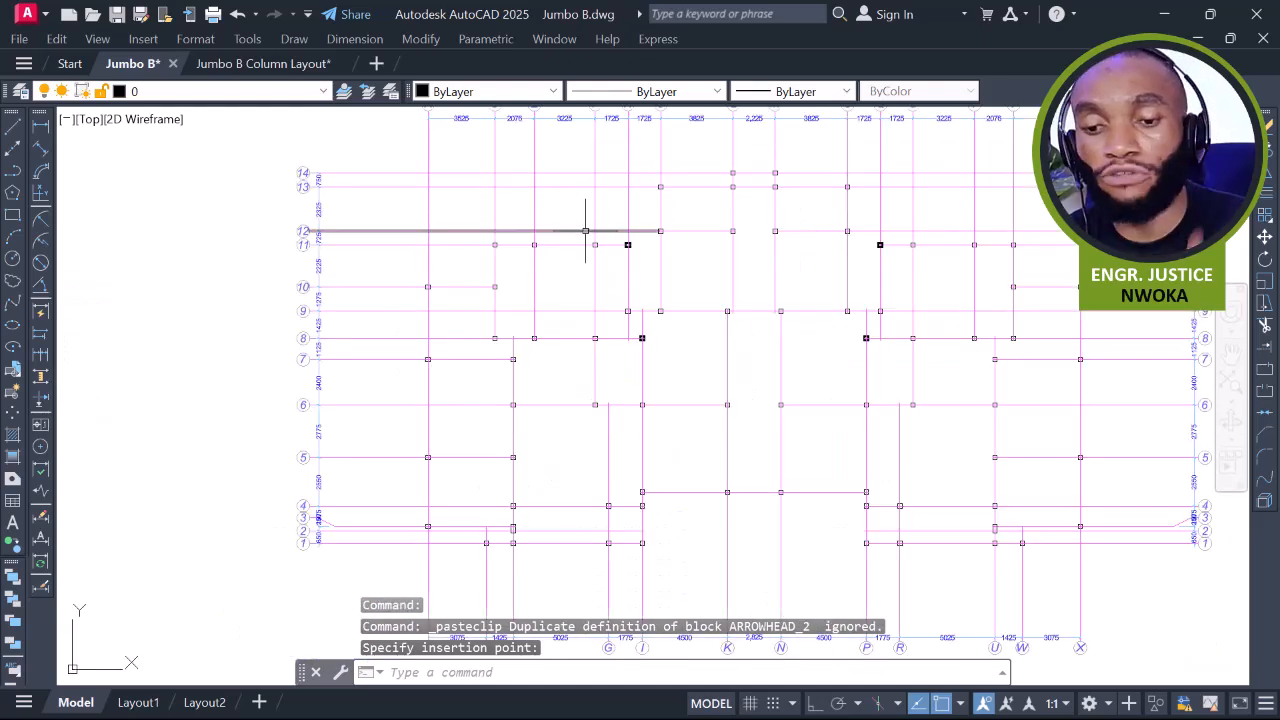
{"action": "scroll", "coordinate": [728, 207], "scroll_direction": "up", "scroll_amount": 3}
{"action": "scroll", "coordinate": [728, 207], "scroll_direction": "up", "scroll_amount": 5}
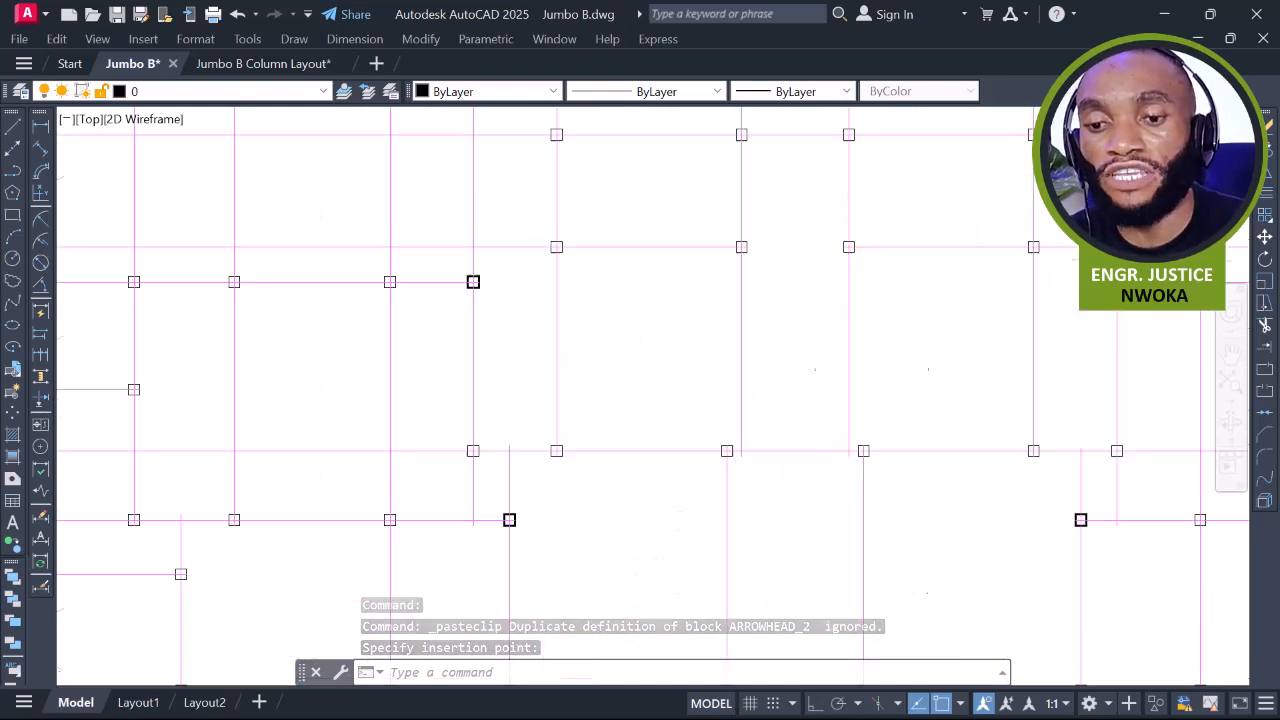
{"action": "left_click", "coordinate": [753, 259]}
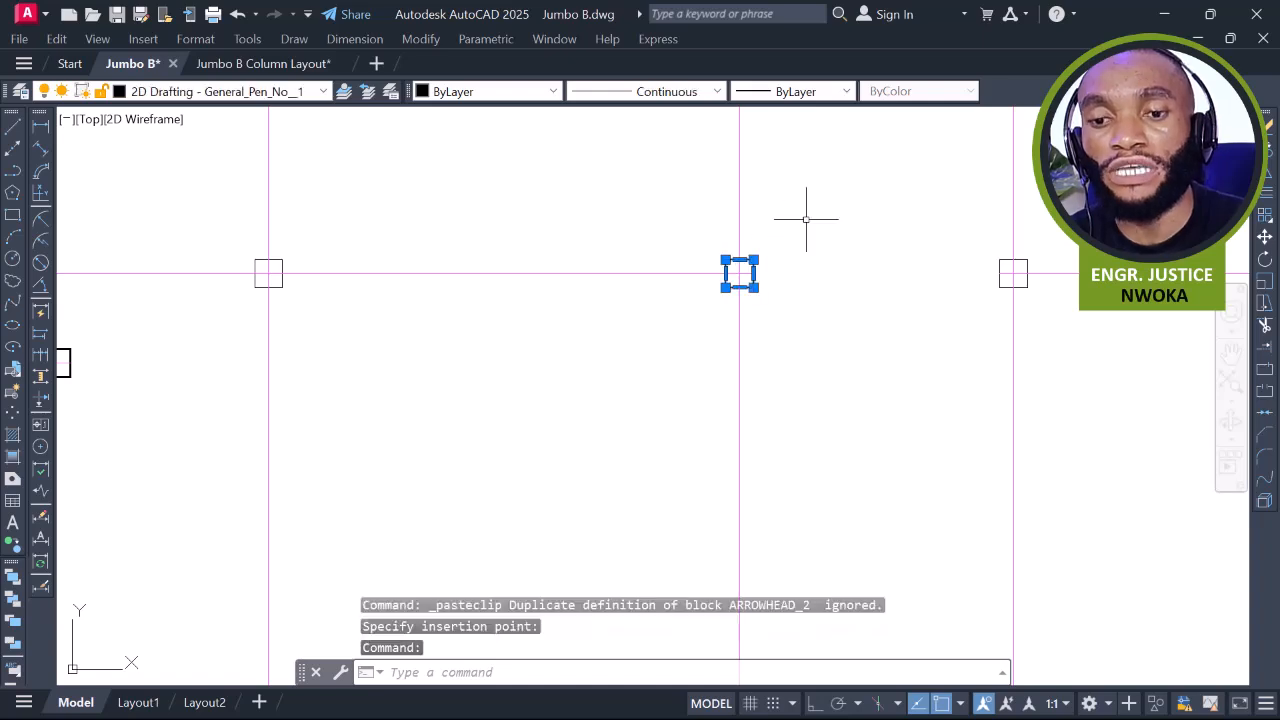
Look through the lineweight choices without changing them, then adjust the zoom
{"action": "left_click", "coordinate": [803, 93]}
{"action": "left_click", "coordinate": [738, 236]}
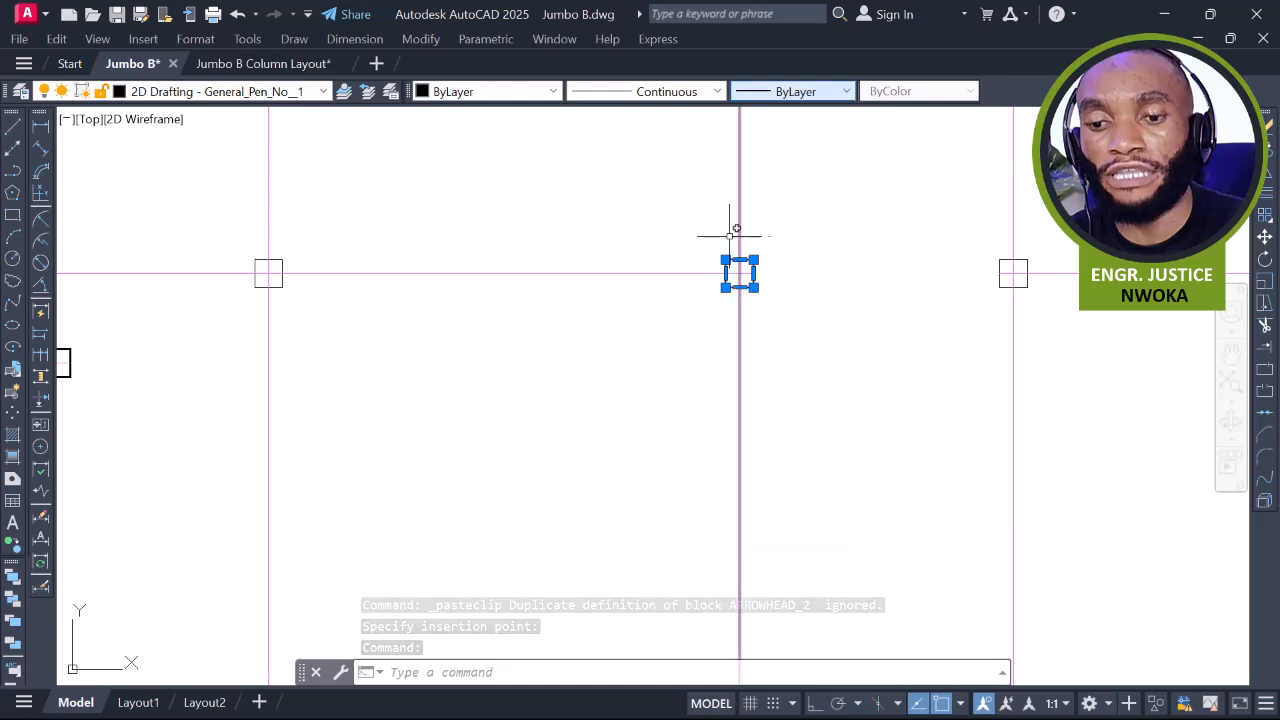
{"action": "scroll", "coordinate": [738, 236], "scroll_direction": "down", "scroll_amount": 3}
{"action": "scroll", "coordinate": [694, 263], "scroll_direction": "down", "scroll_amount": 2}
{"action": "scroll", "coordinate": [697, 245], "scroll_direction": "up", "scroll_amount": 2}
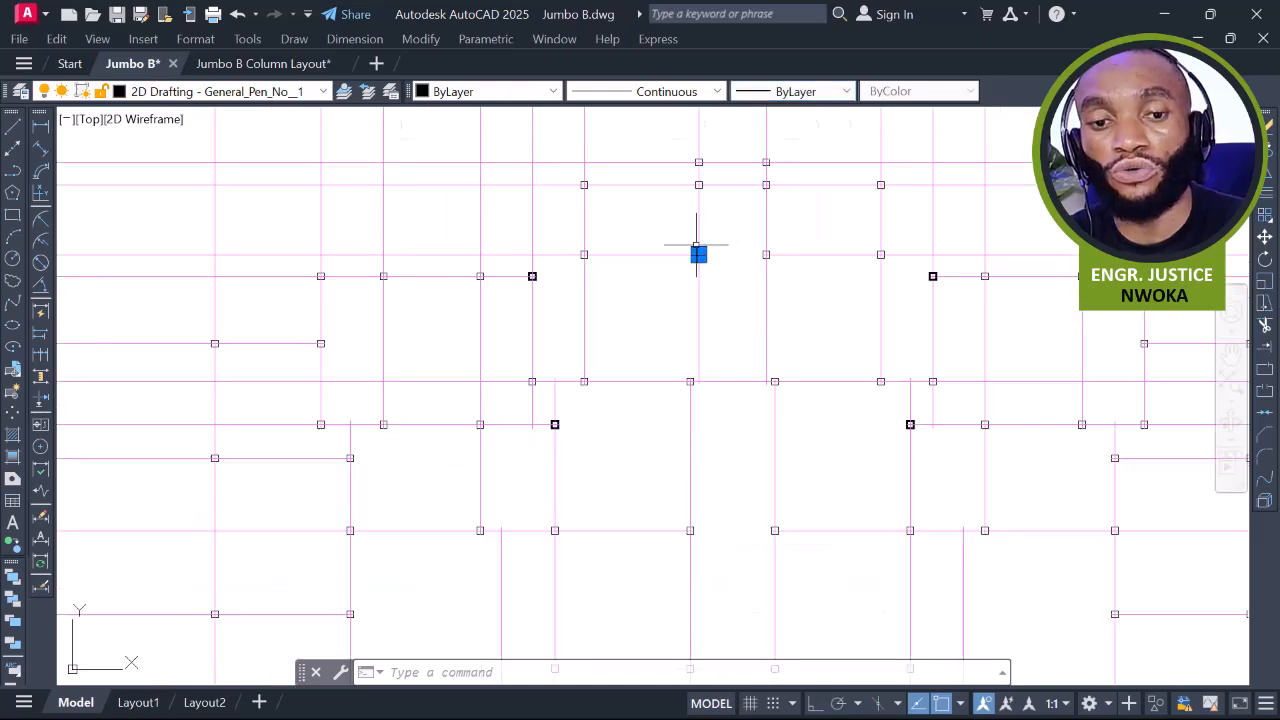
{"action": "scroll", "coordinate": [697, 245], "scroll_direction": "down", "scroll_amount": 3}
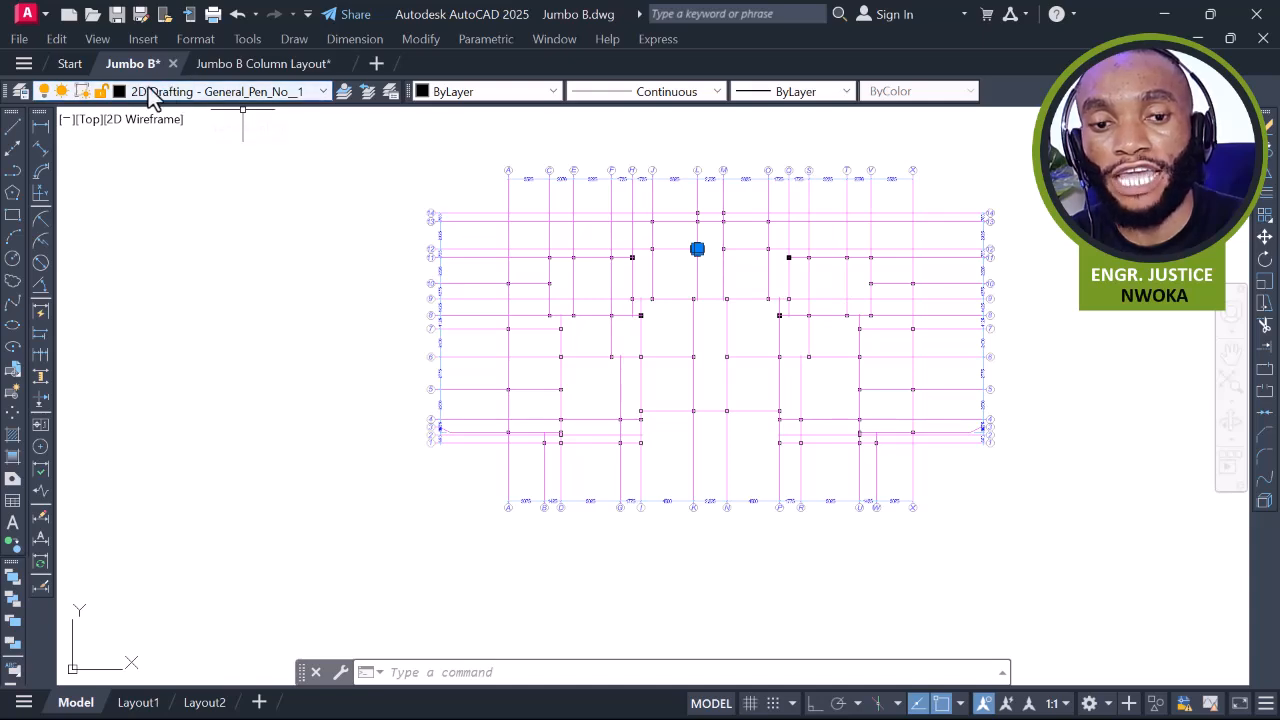
Quick Select the column layout's objects on layer 2D Drafting - General_Pen_No__1
{"action": "left_click", "coordinate": [473, 191]}
{"action": "left_click", "coordinate": [949, 452]}
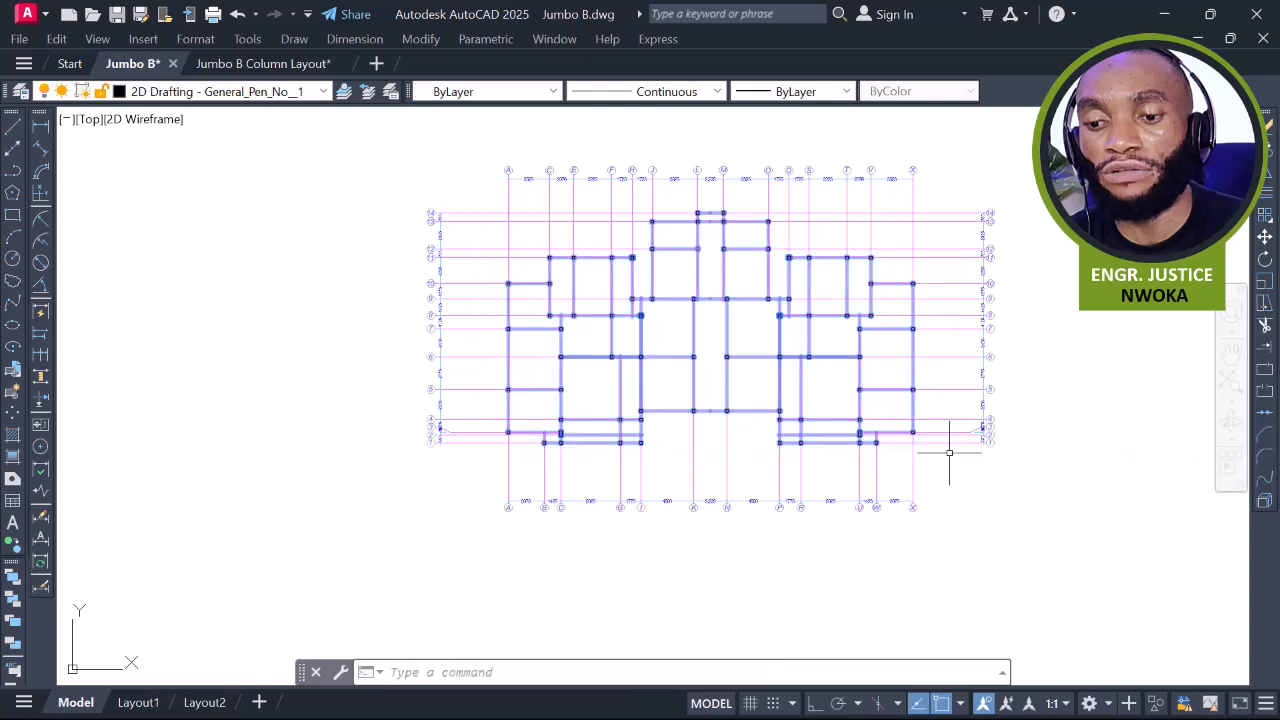
{"action": "right_click", "coordinate": [685, 271]}
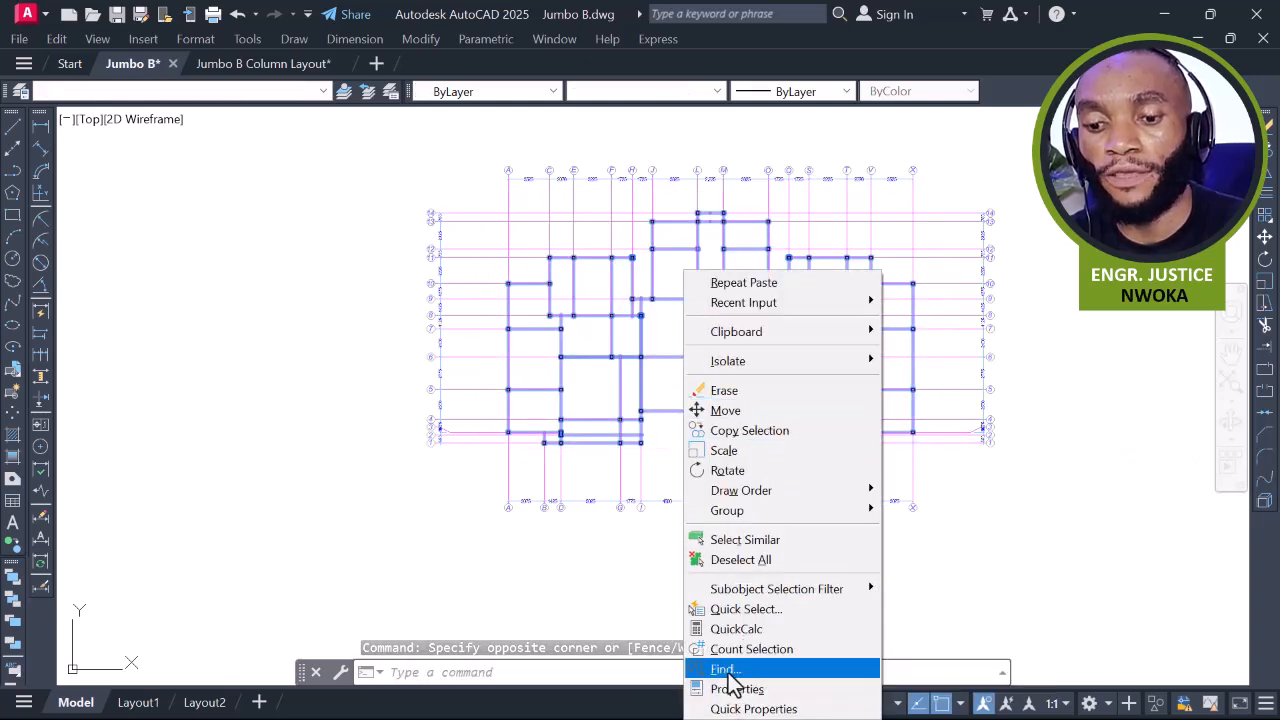
{"action": "left_click", "coordinate": [358, 604]}
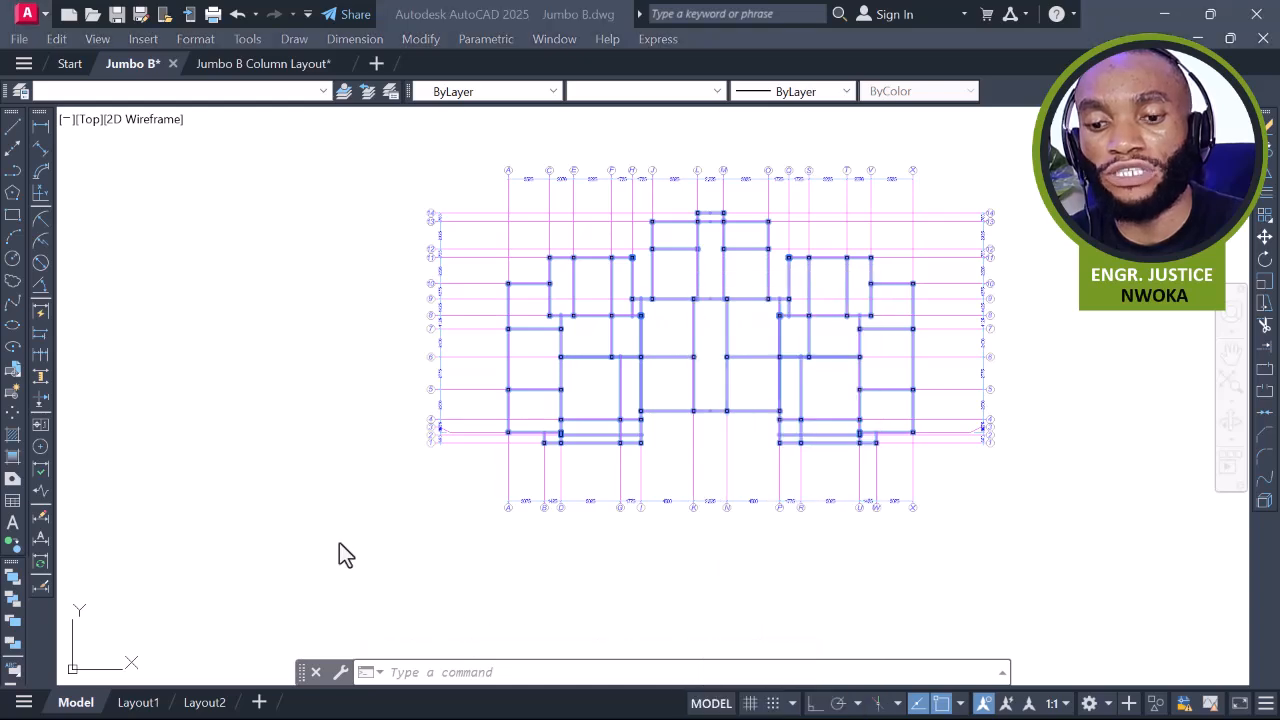
{"action": "right_click", "coordinate": [679, 357]}
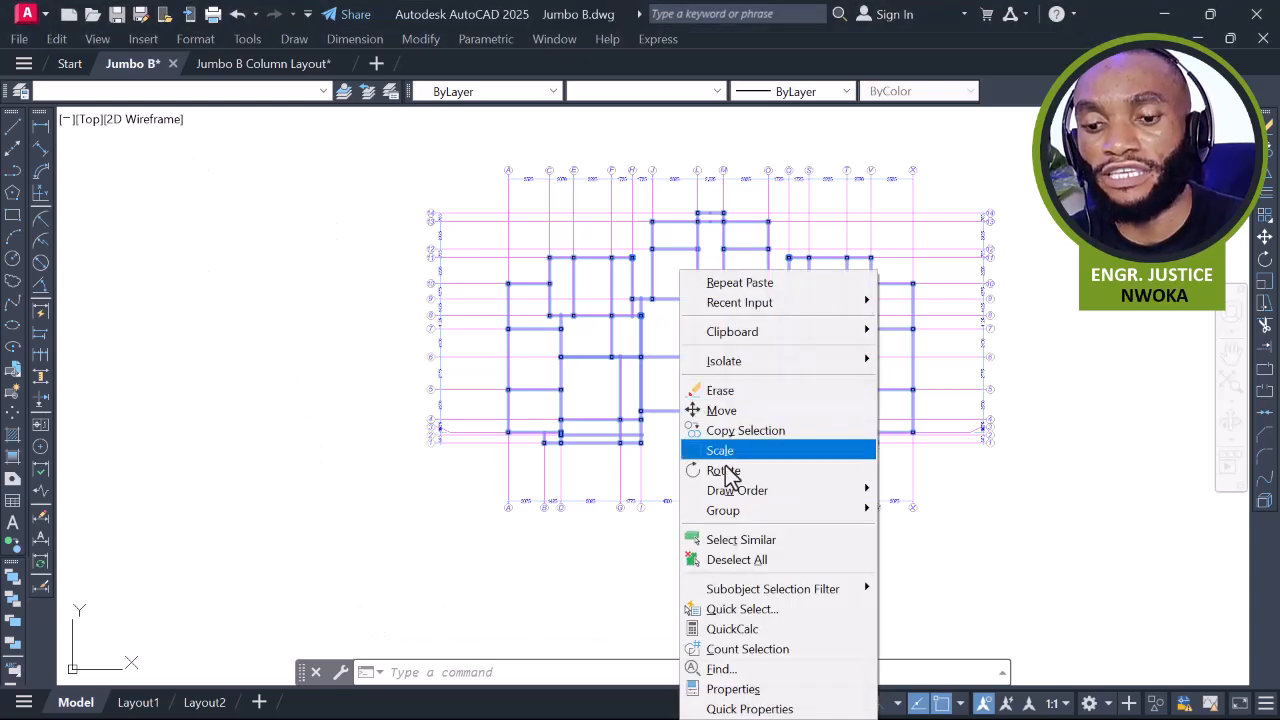
{"action": "left_click", "coordinate": [764, 615]}
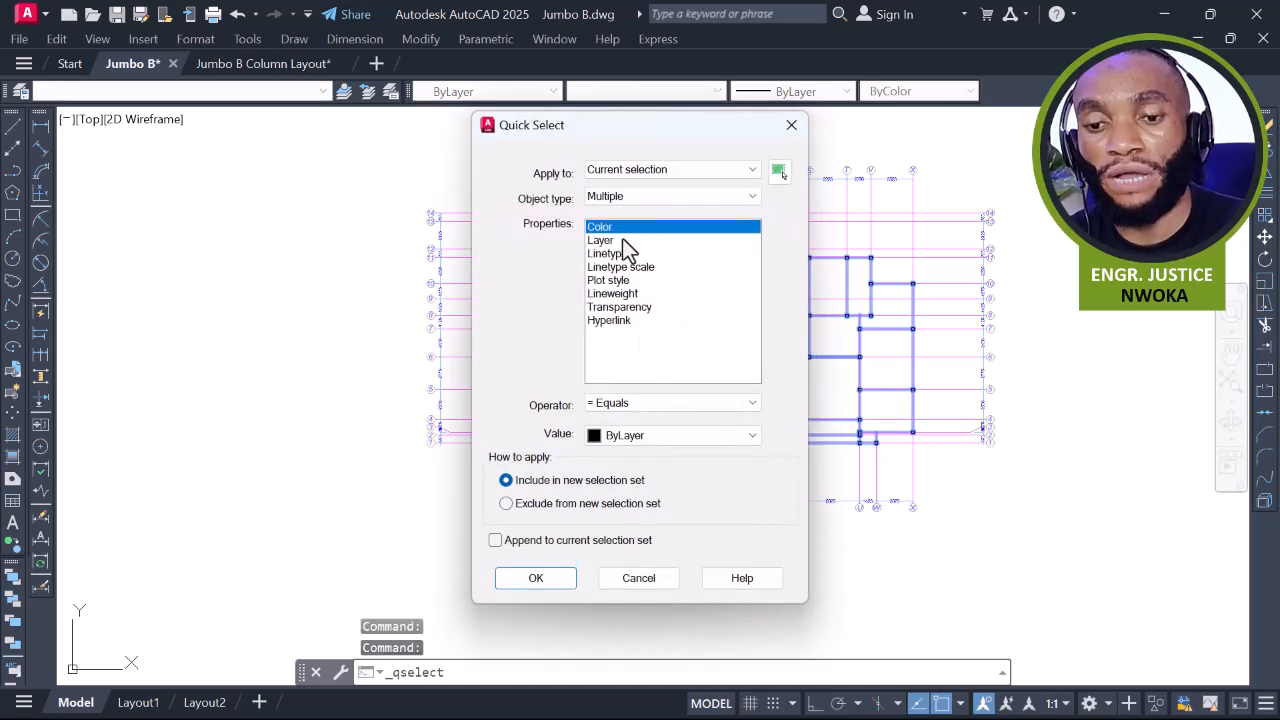
{"action": "left_click", "coordinate": [612, 241]}
{"action": "left_click", "coordinate": [663, 440]}
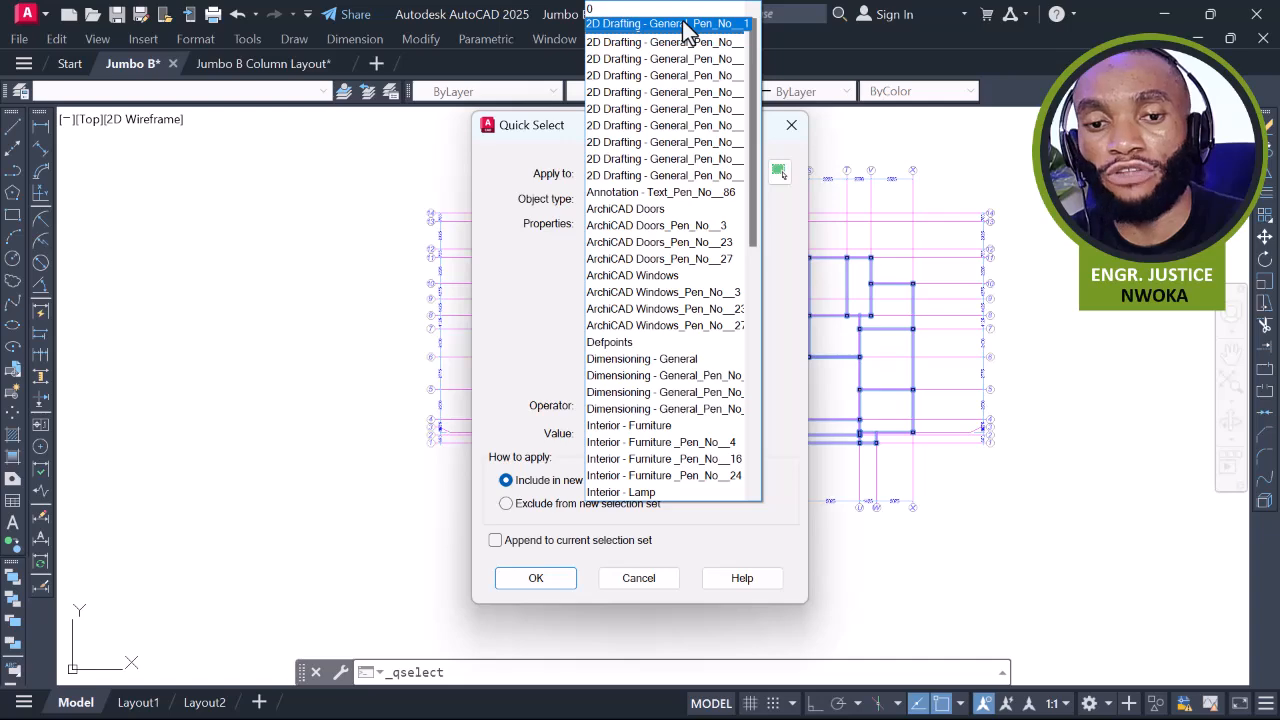
{"action": "left_click", "coordinate": [686, 25]}
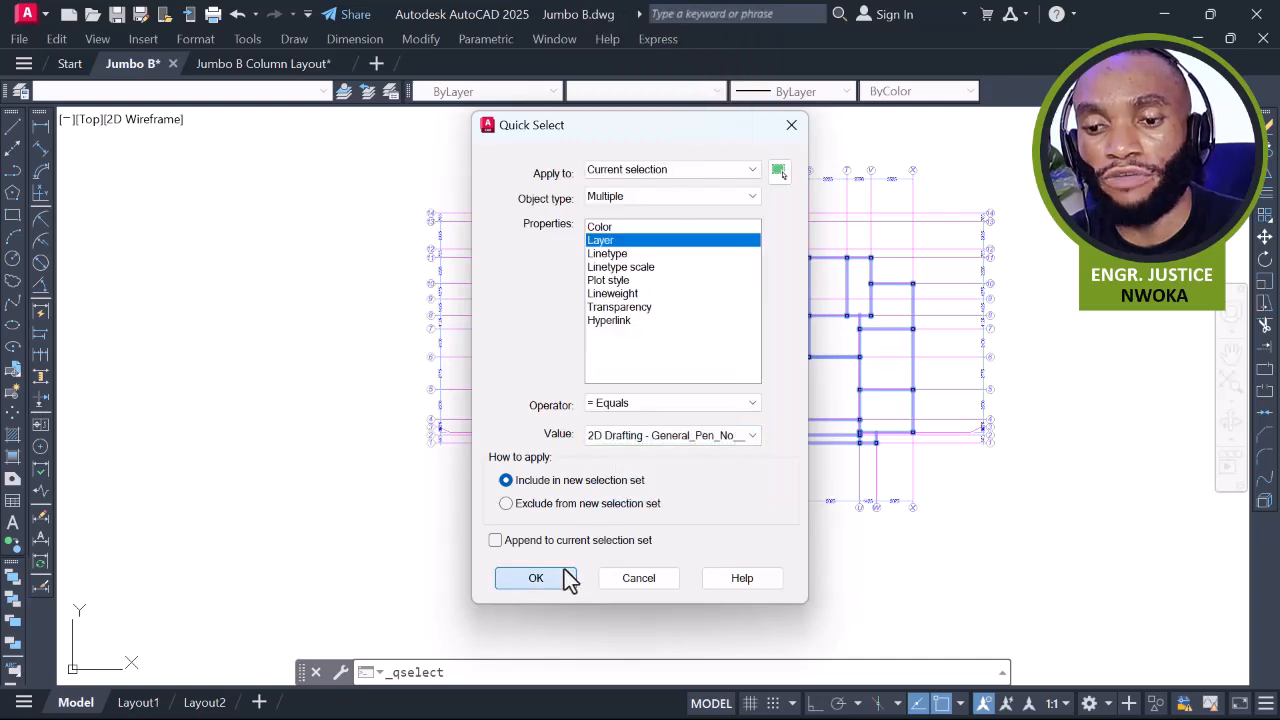
{"action": "left_click", "coordinate": [566, 579]}
Give the selected columns a 0.53 mm lineweight and Green colour, then clear the selection
{"action": "scroll", "coordinate": [837, 260], "scroll_direction": "up", "scroll_amount": 5}
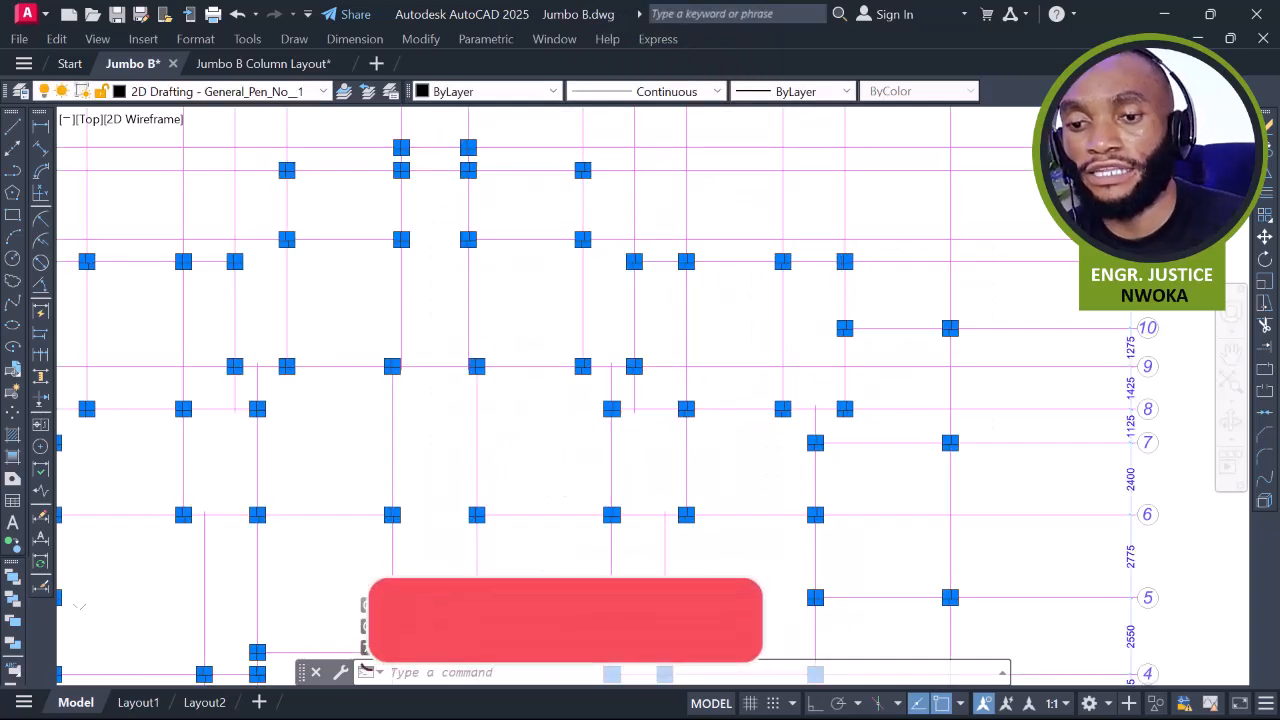
{"action": "left_click", "coordinate": [805, 92]}
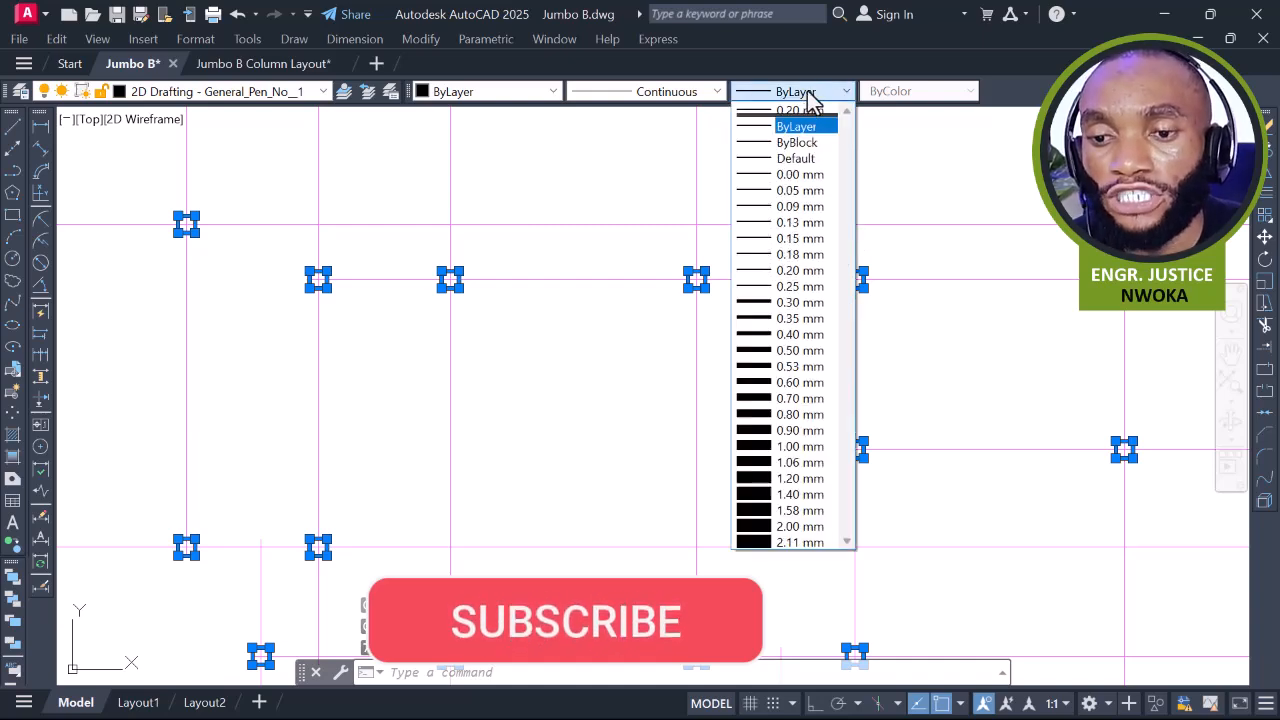
{"action": "left_click", "coordinate": [795, 366]}
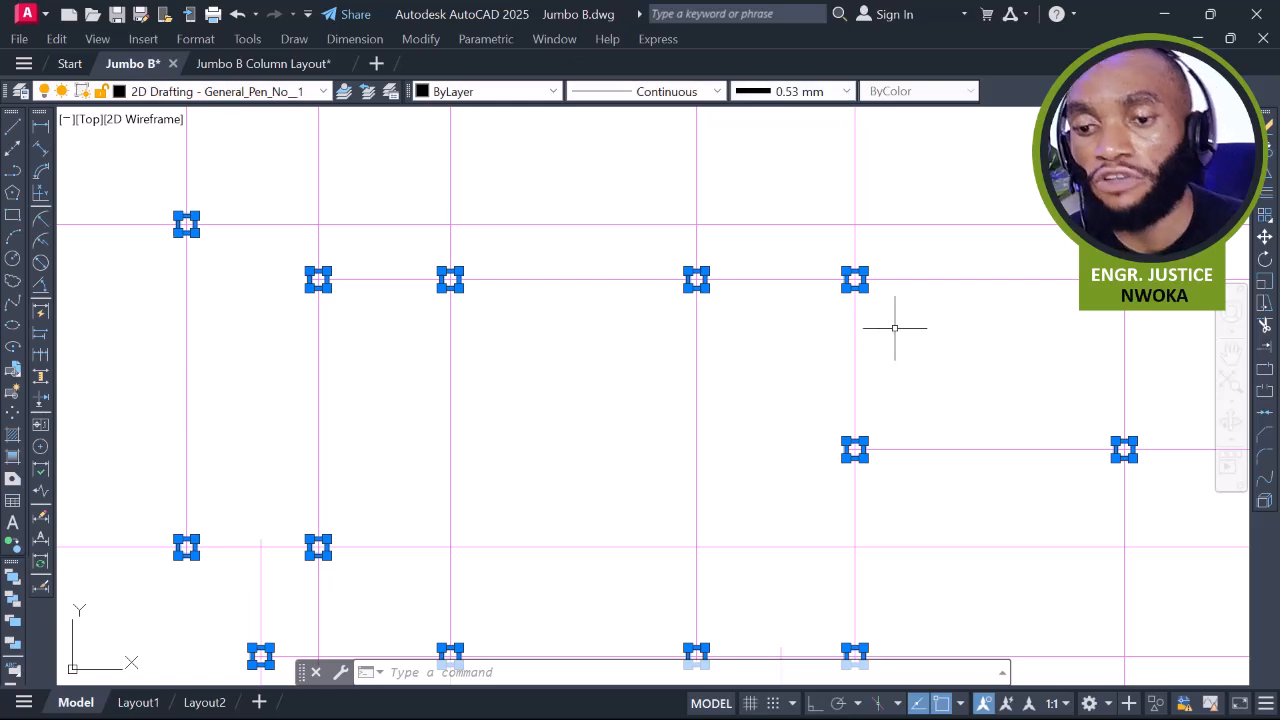
{"action": "left_click", "coordinate": [495, 91]}
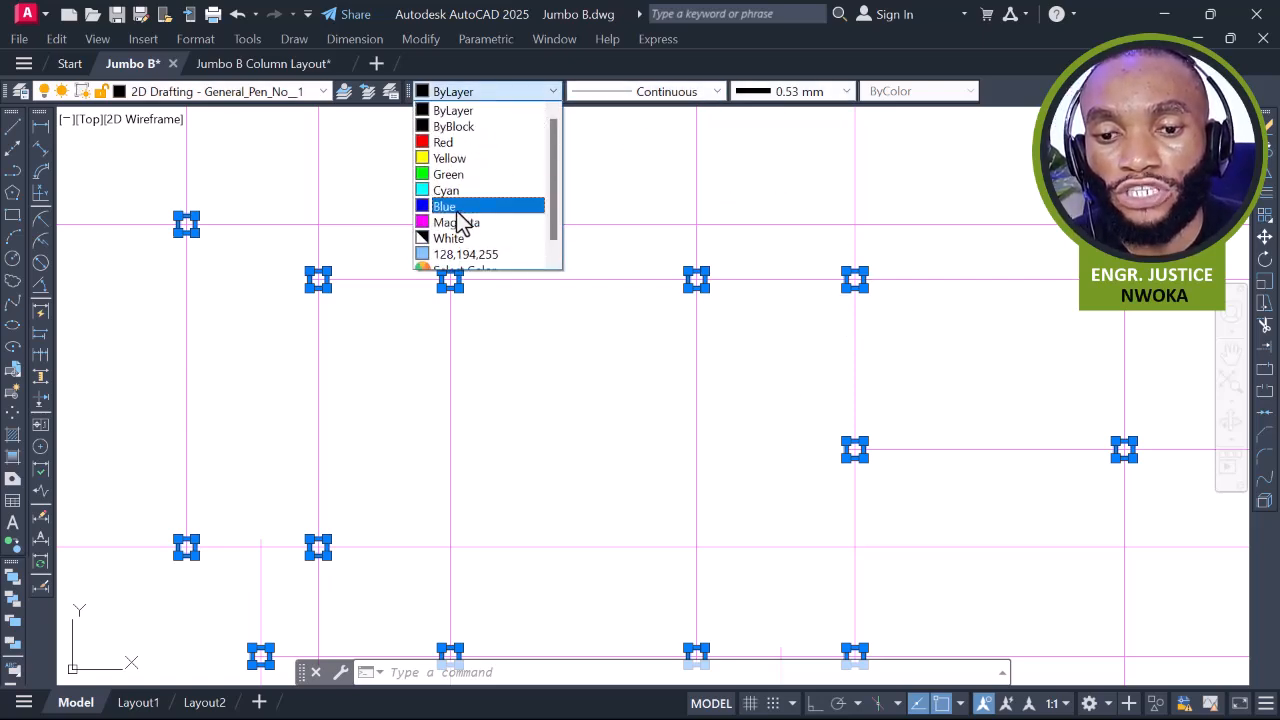
{"action": "left_click", "coordinate": [225, 167]}
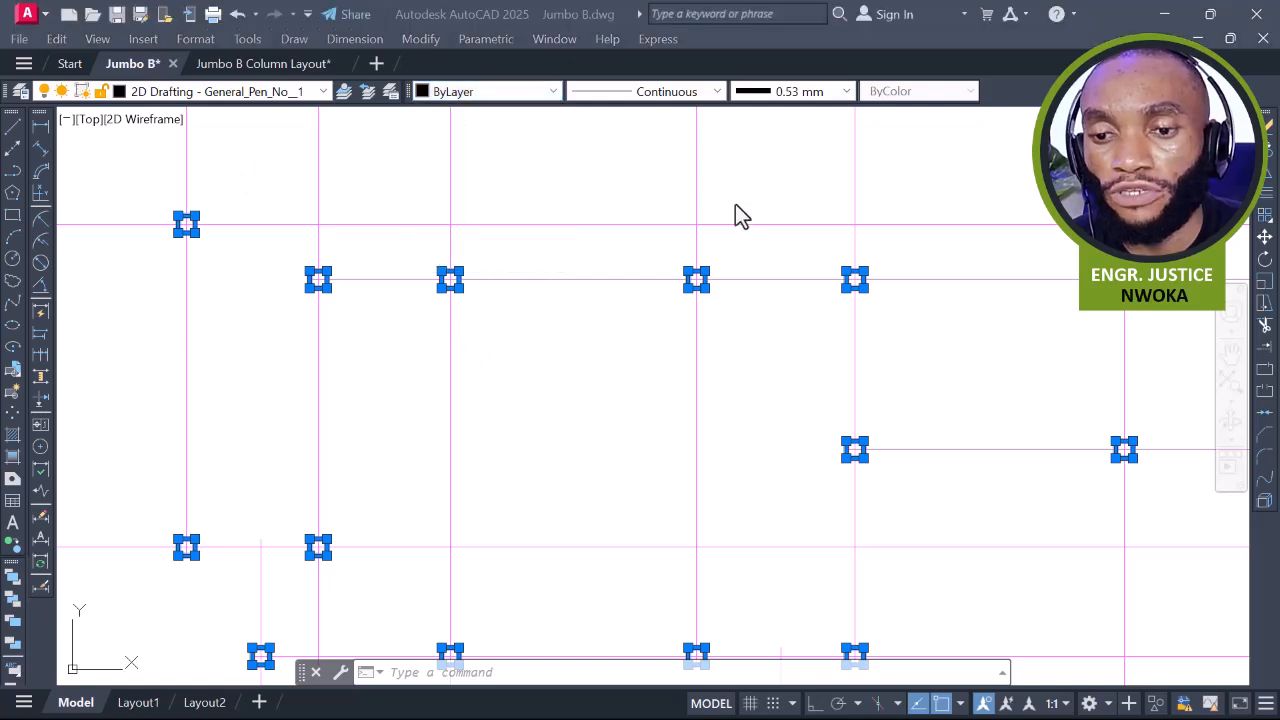
{"action": "left_click", "coordinate": [497, 92]}
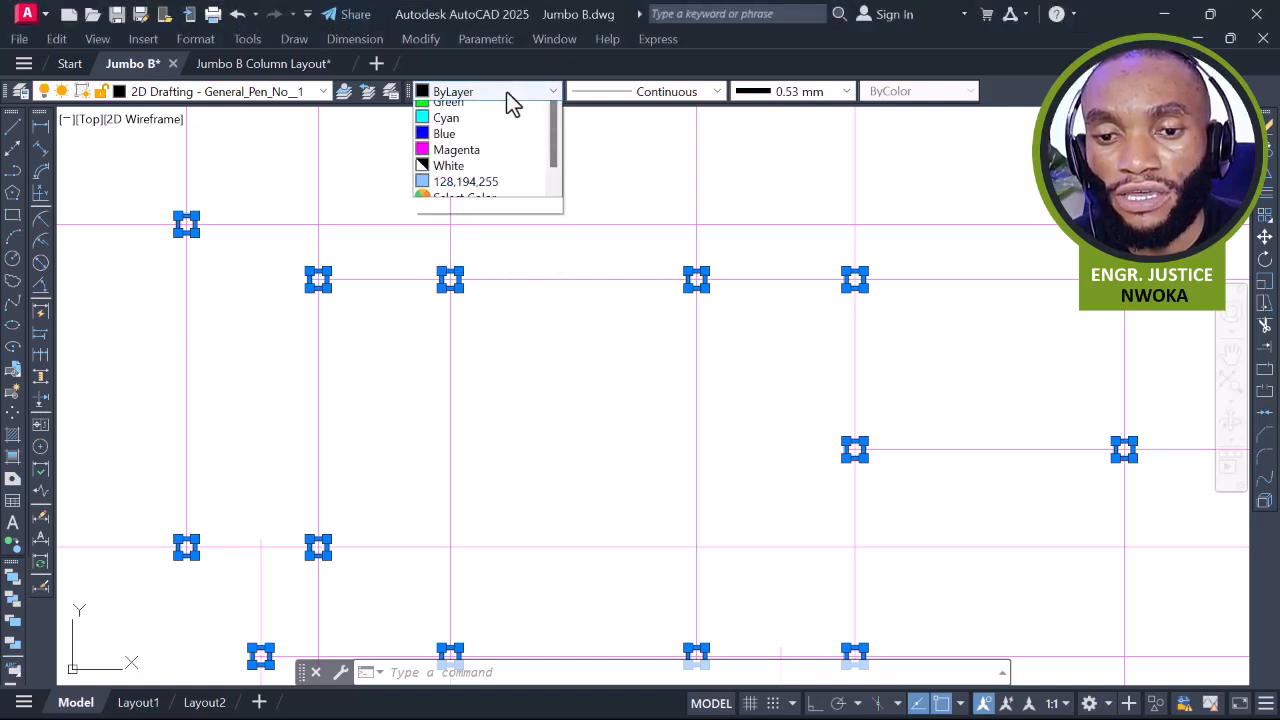
{"action": "left_click", "coordinate": [470, 158]}
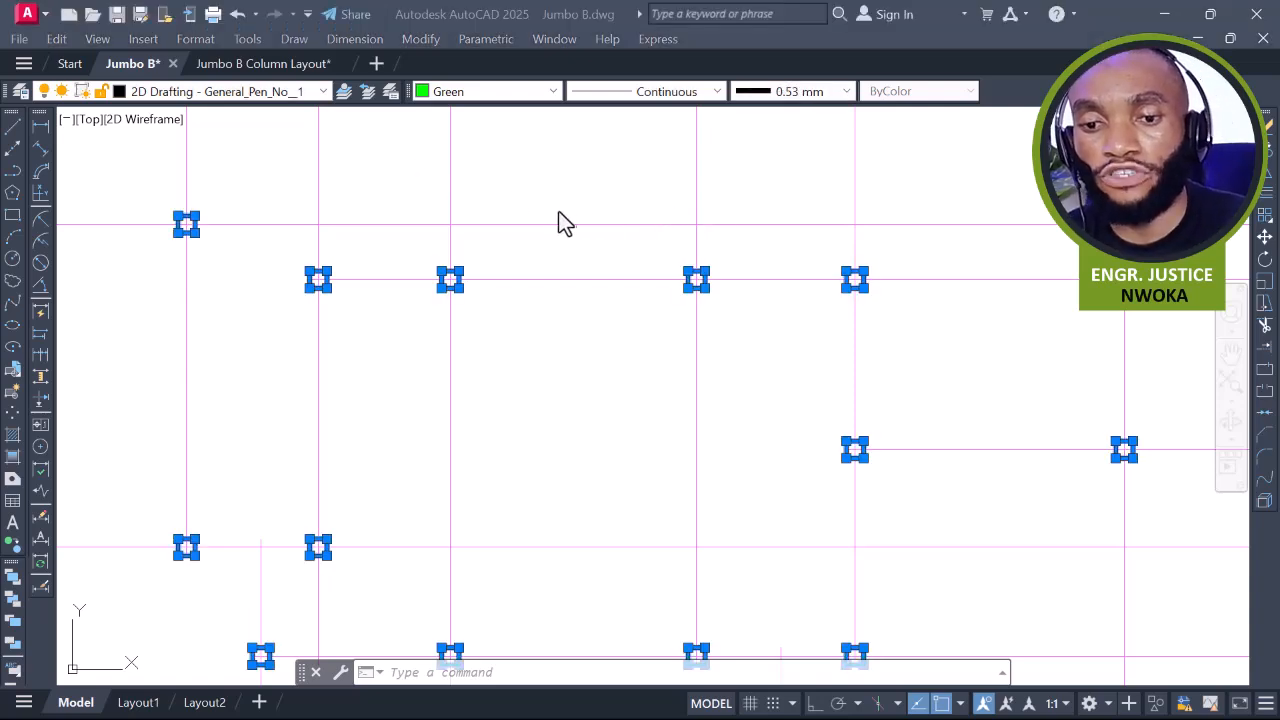
{"action": "left_click", "coordinate": [590, 259]}
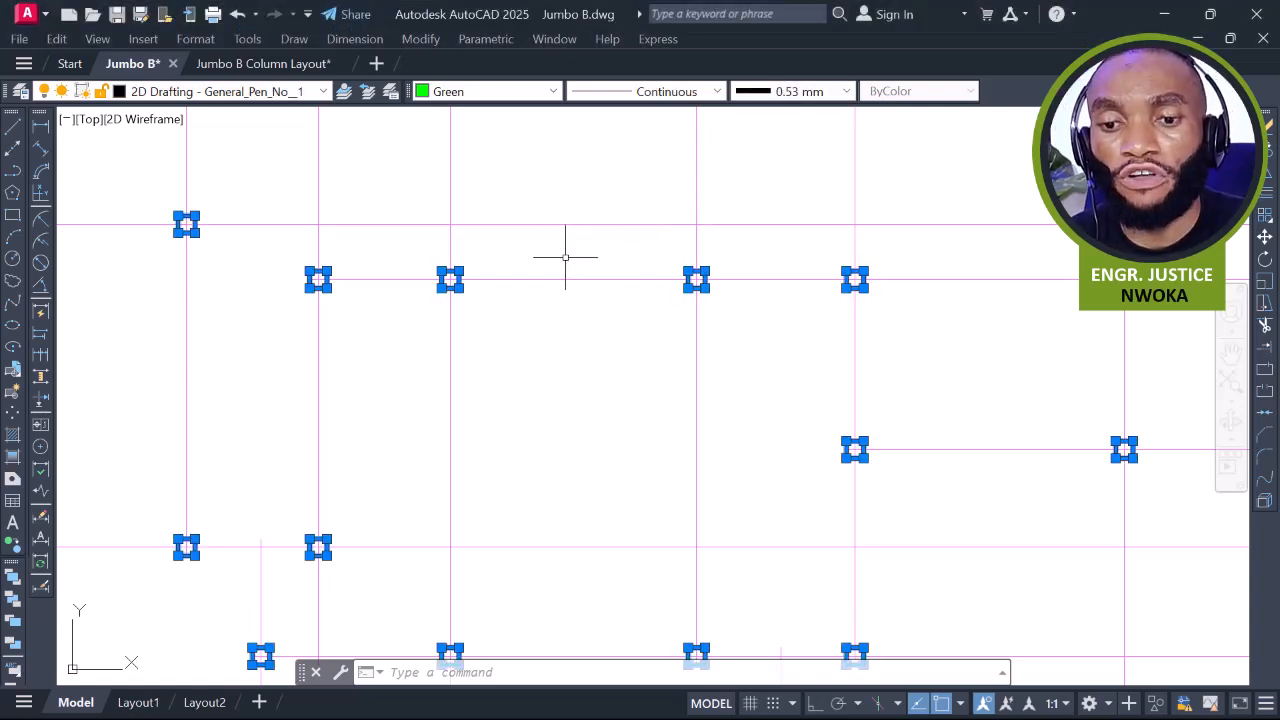
{"action": "key", "text": "Escape"}
{"action": "scroll", "coordinate": [482, 197], "scroll_direction": "down", "scroll_amount": 6}
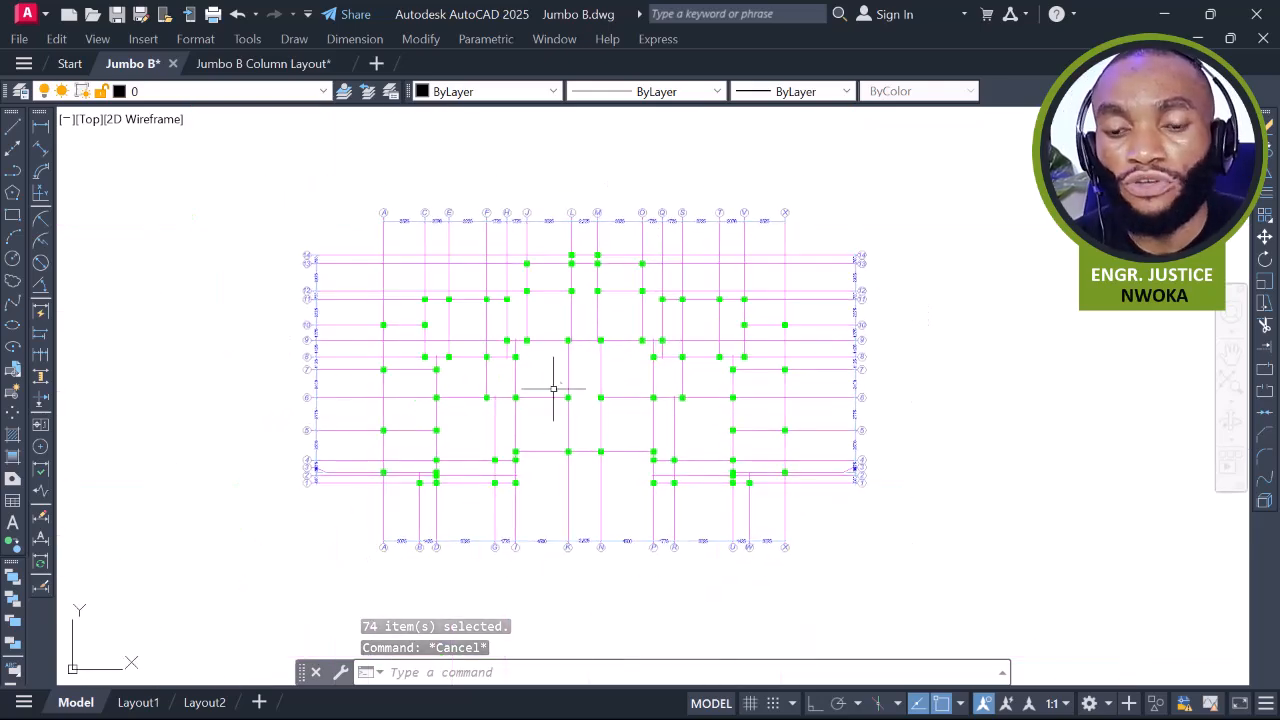
{"action": "middle_click_drag", "start_coordinate": [551, 391], "coordinate": [557, 425]}
{"action": "scroll", "coordinate": [434, 537], "scroll_direction": "up", "scroll_amount": 3}
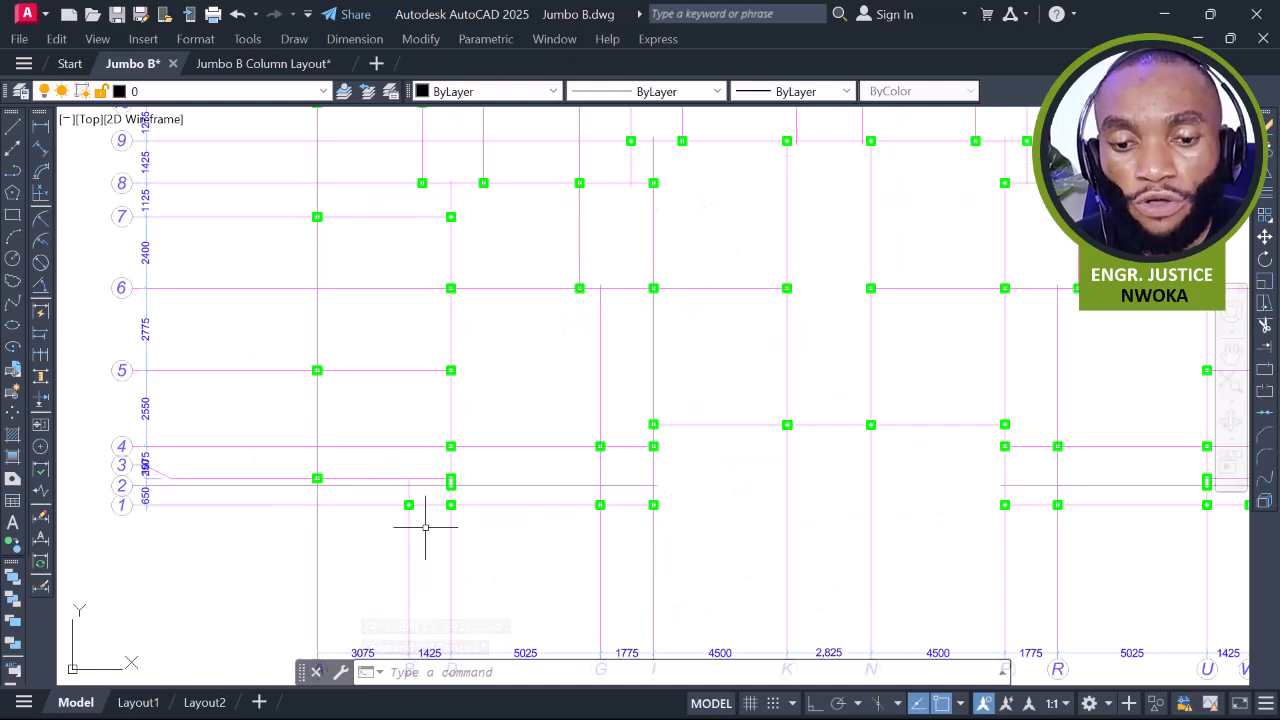
{"action": "scroll", "coordinate": [480, 375], "scroll_direction": "down", "scroll_amount": 3}
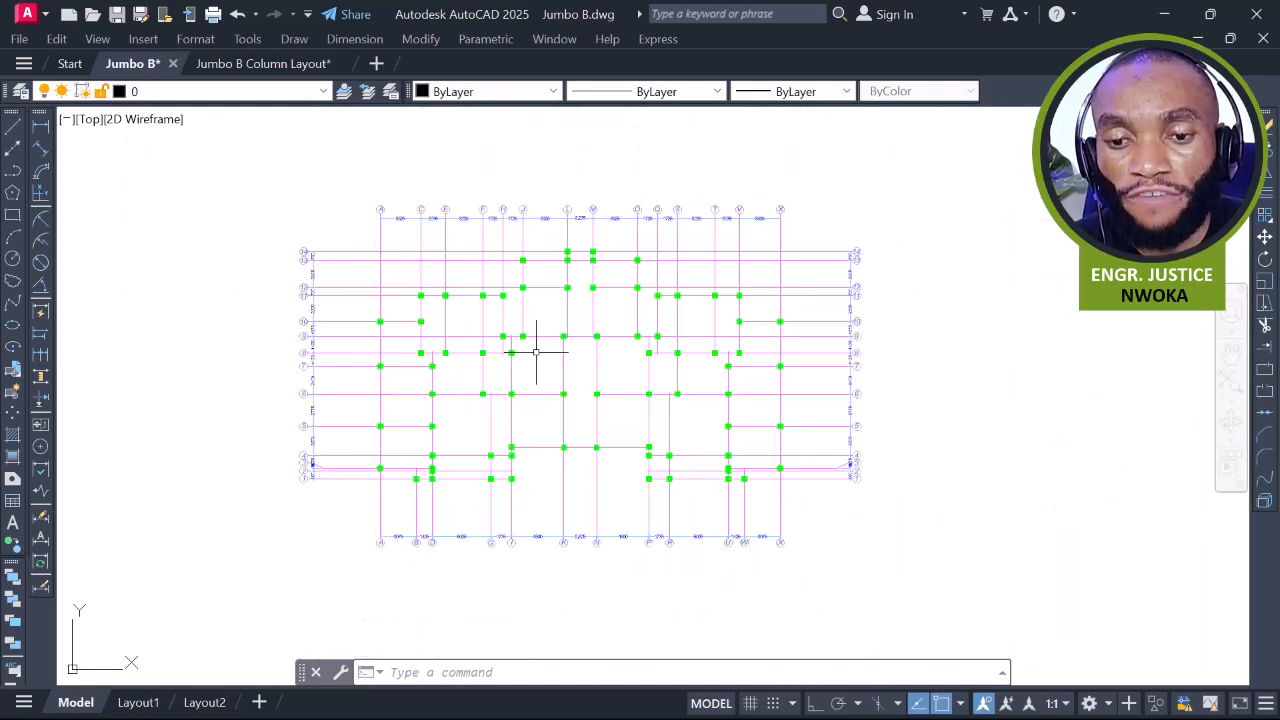
{"action": "left_click", "coordinate": [360, 234]}
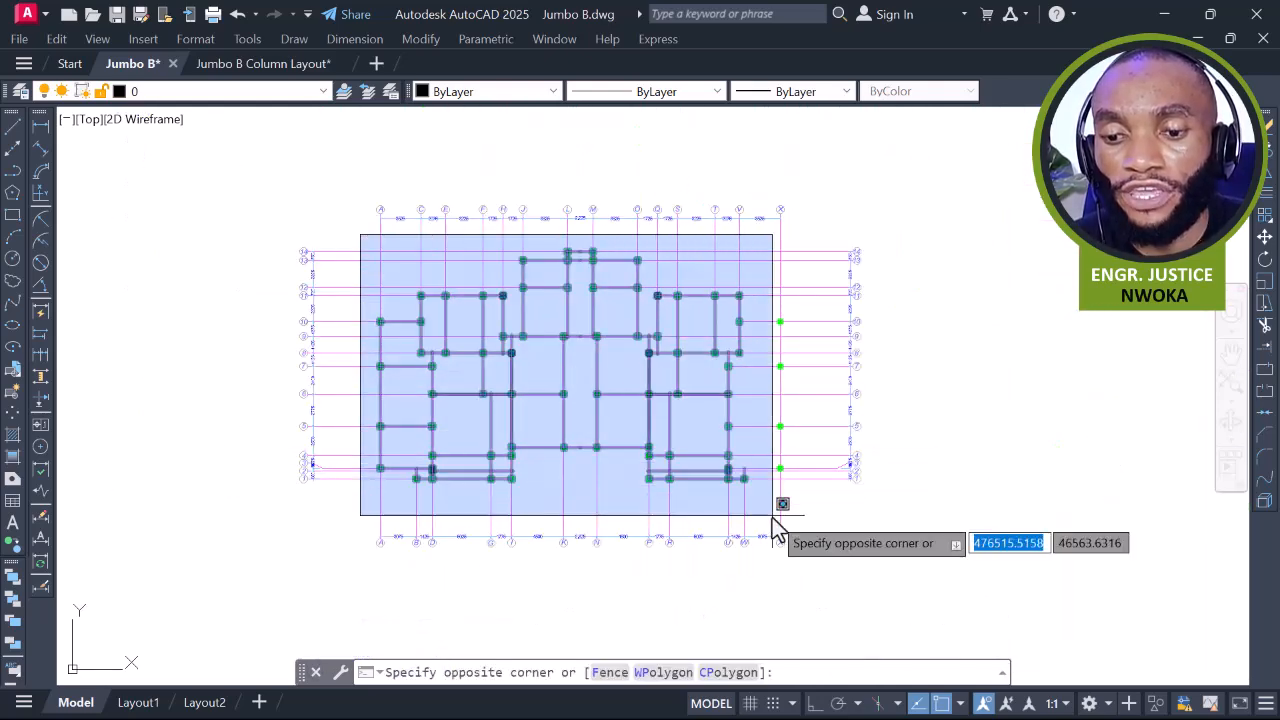
{"action": "left_click", "coordinate": [803, 495]}
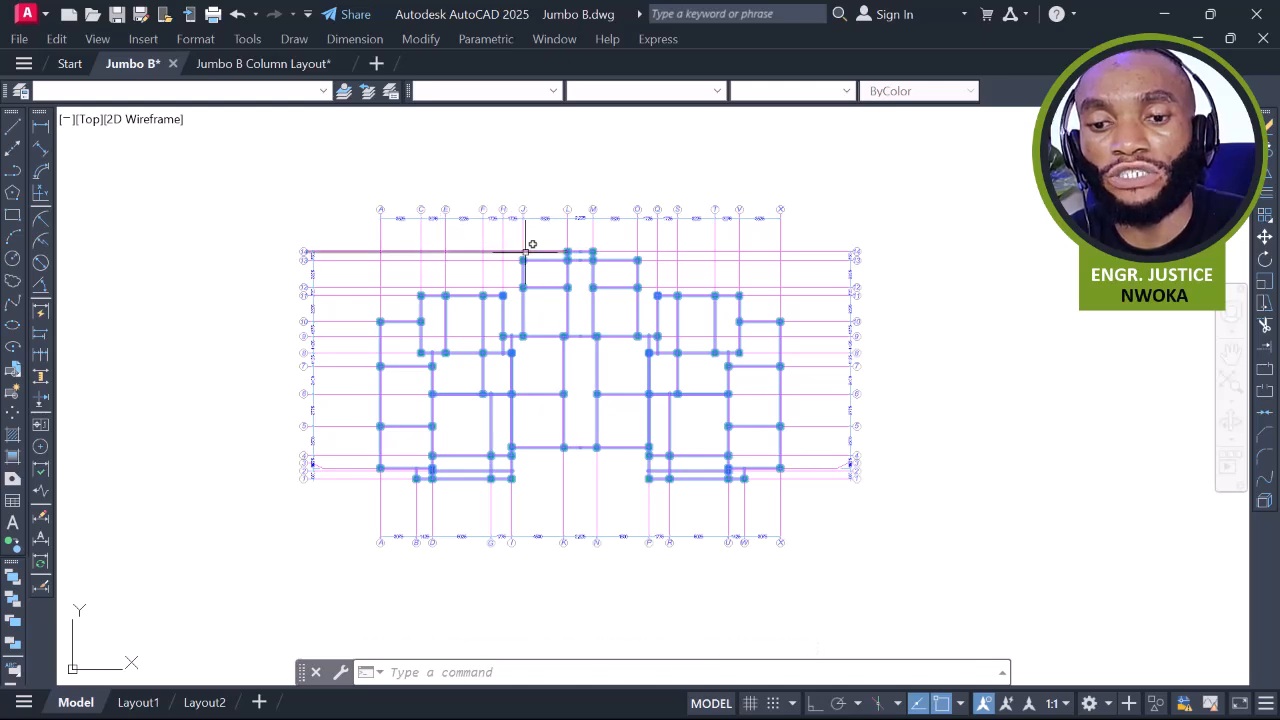
{"action": "key", "text": "Escape"}
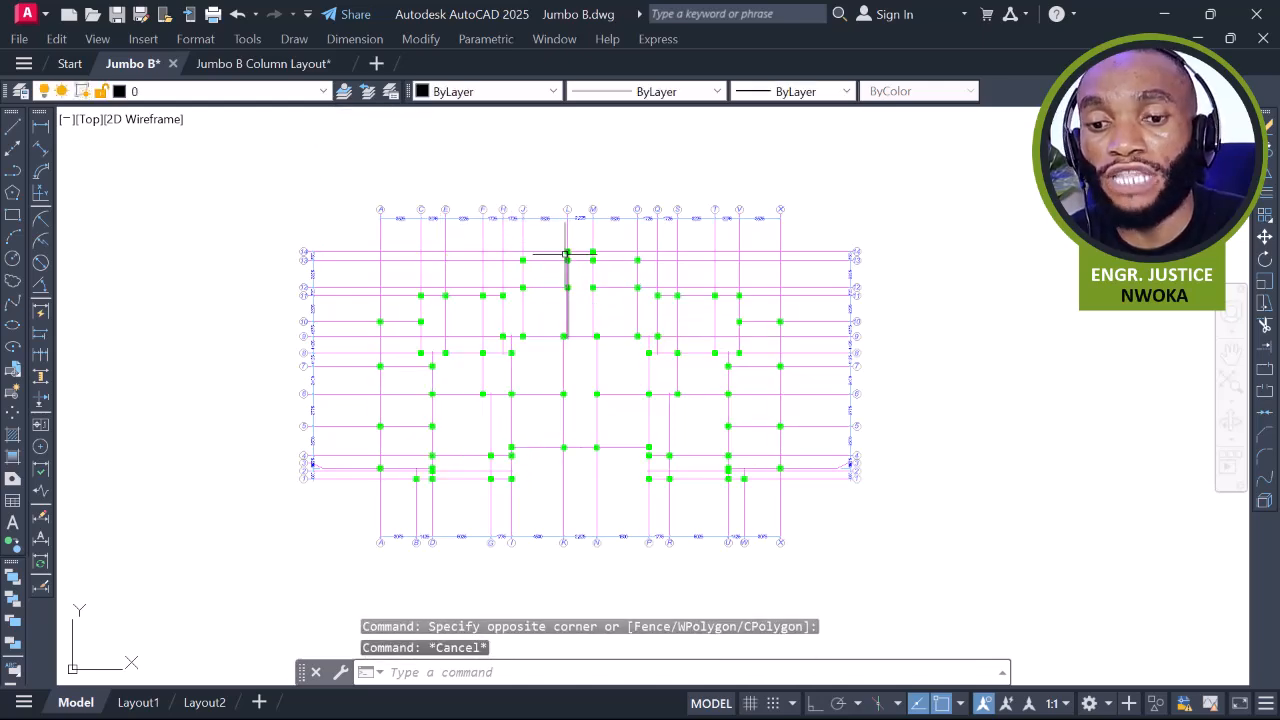
{"action": "scroll", "coordinate": [539, 219], "scroll_direction": "up", "scroll_amount": 3}
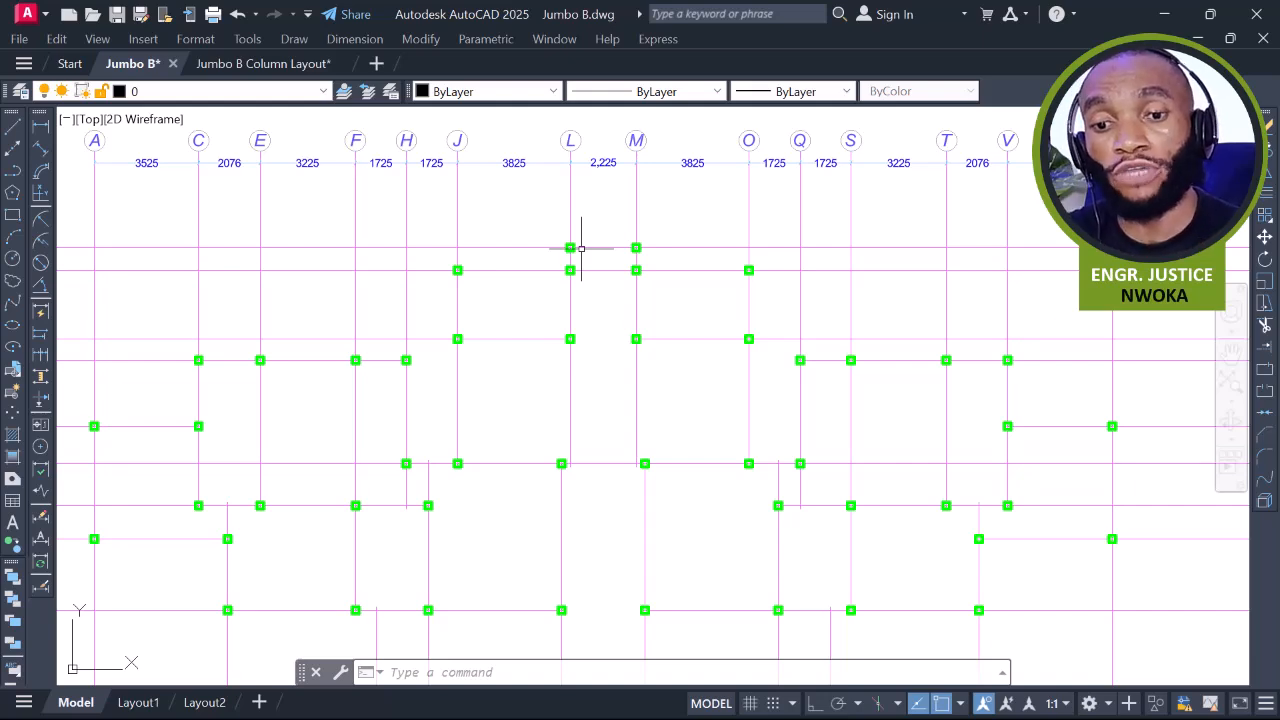
Open the Layer Properties Manager with LAYER and create a new layer named COLUMN
{"action": "type", "text": "layer"}
{"action": "key", "text": "Return"}
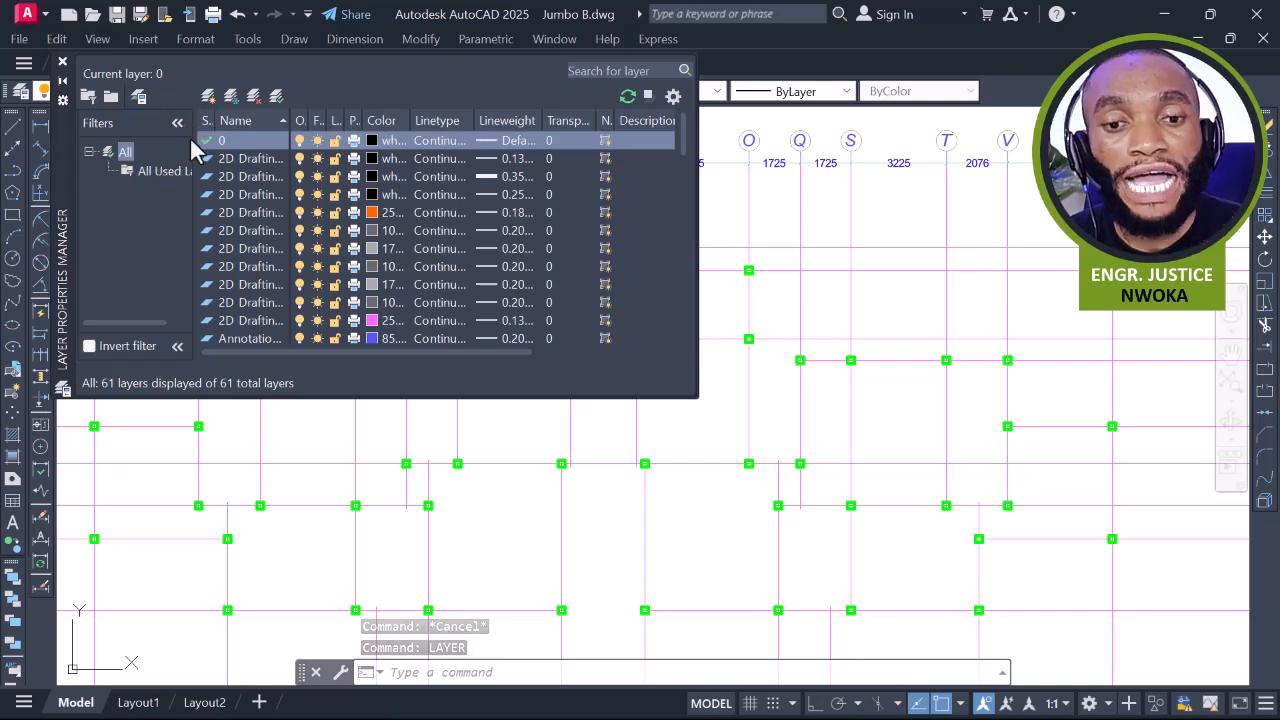
{"action": "left_click", "coordinate": [208, 96]}
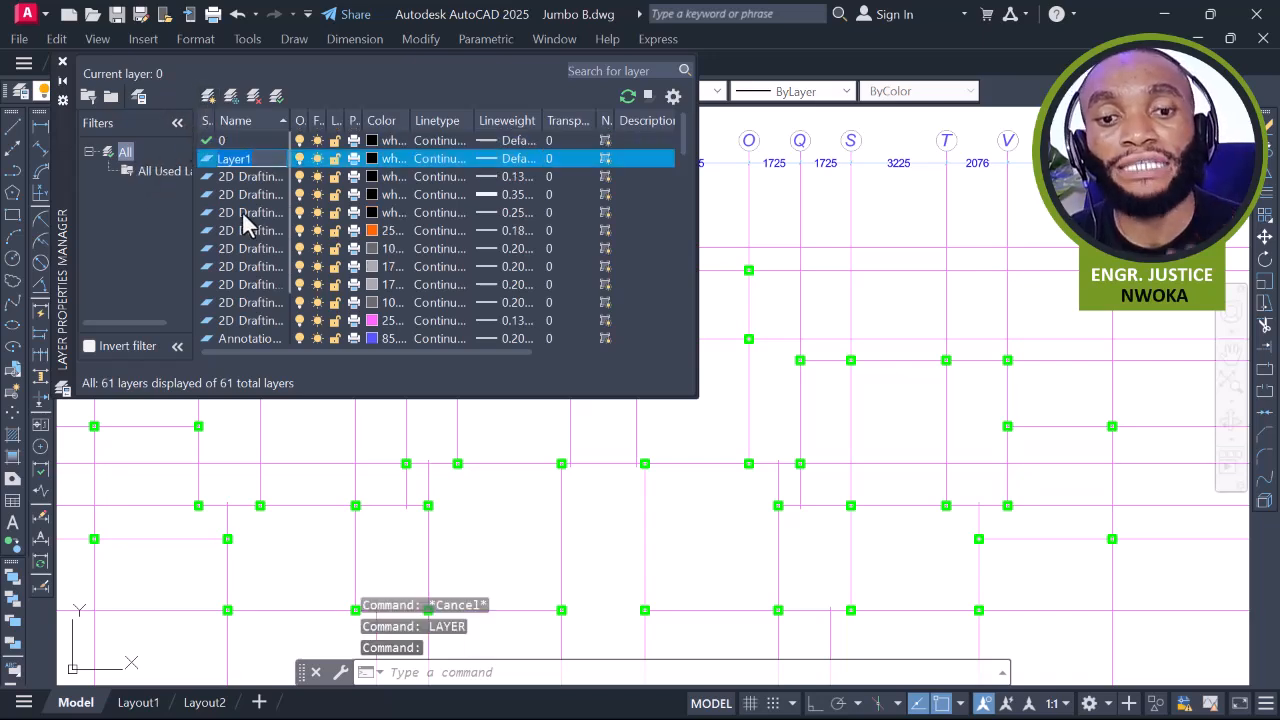
{"action": "type", "text": "COLUMN"}
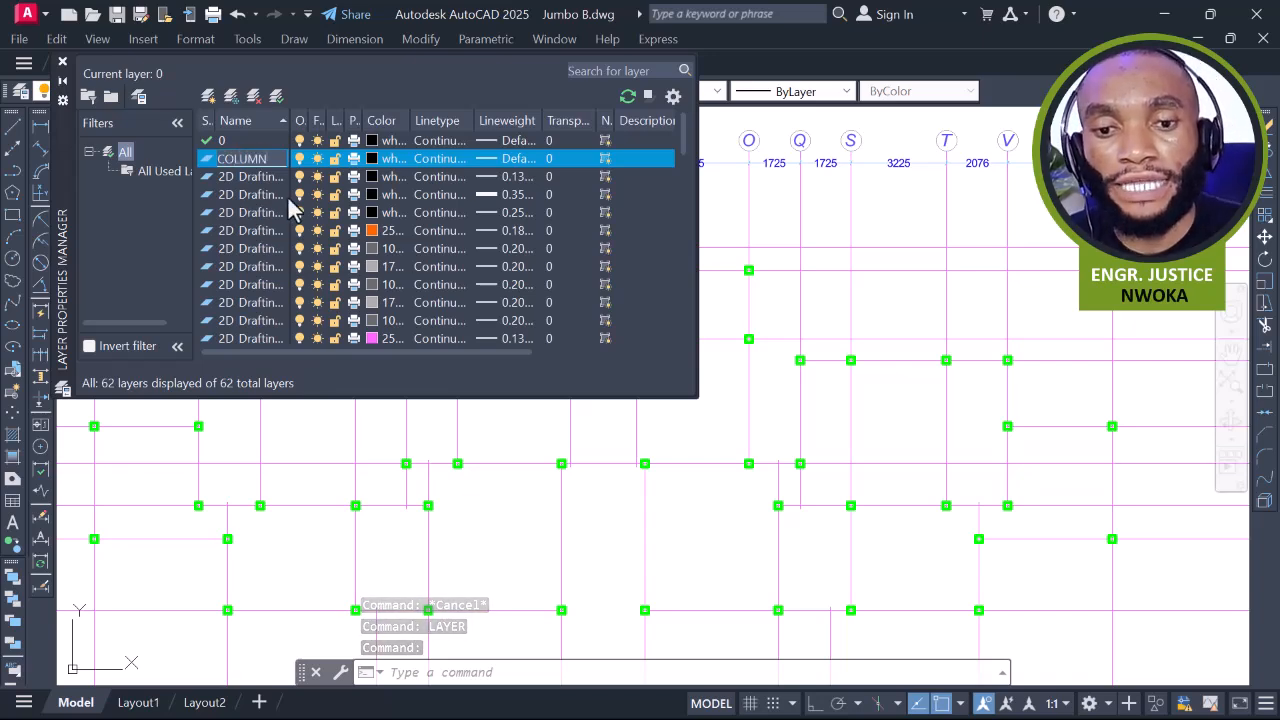
{"action": "key", "text": "Return"}
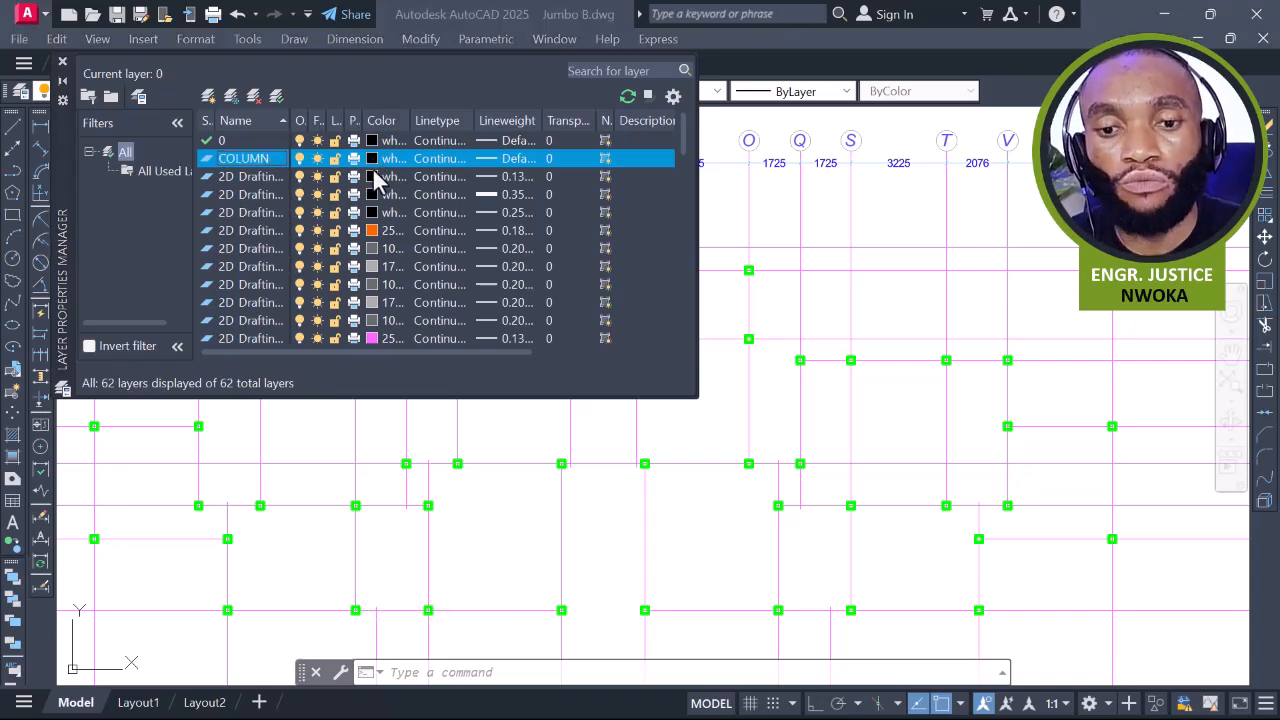
Set the COLUMN layer's colour to green and its lineweight to 0.50 mm
{"action": "left_click", "coordinate": [385, 158]}
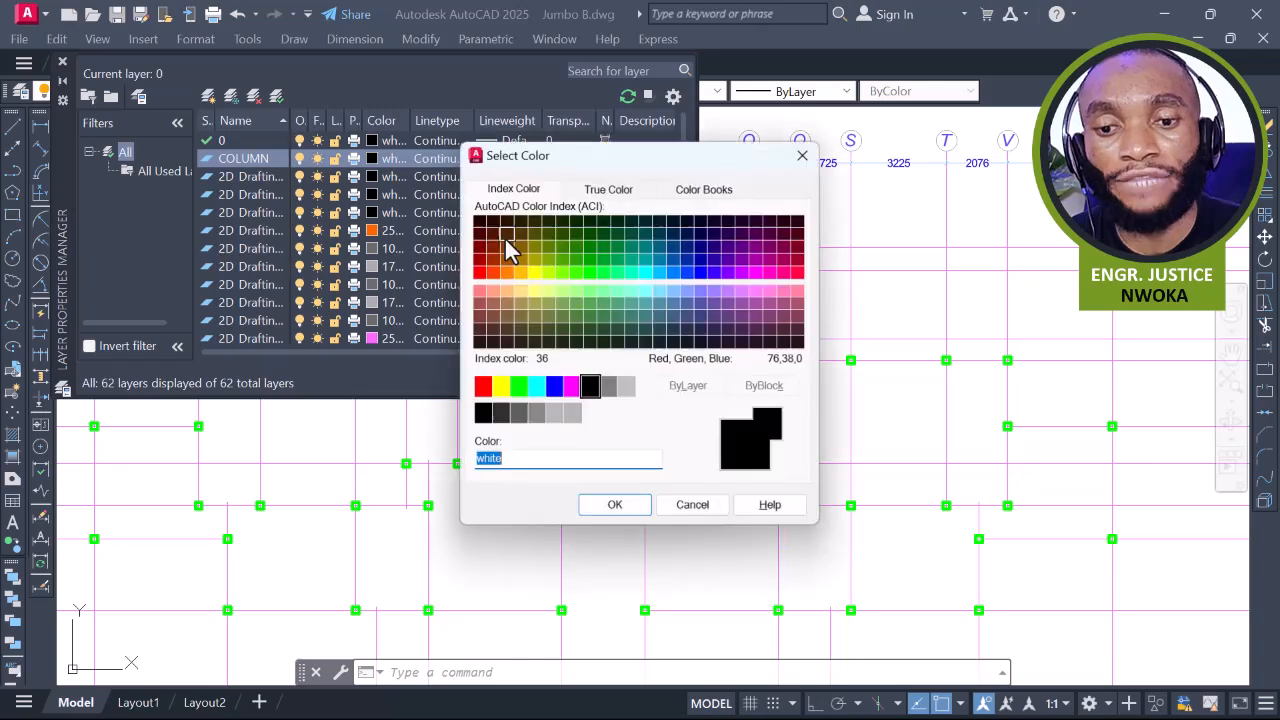
{"action": "left_click", "coordinate": [519, 389]}
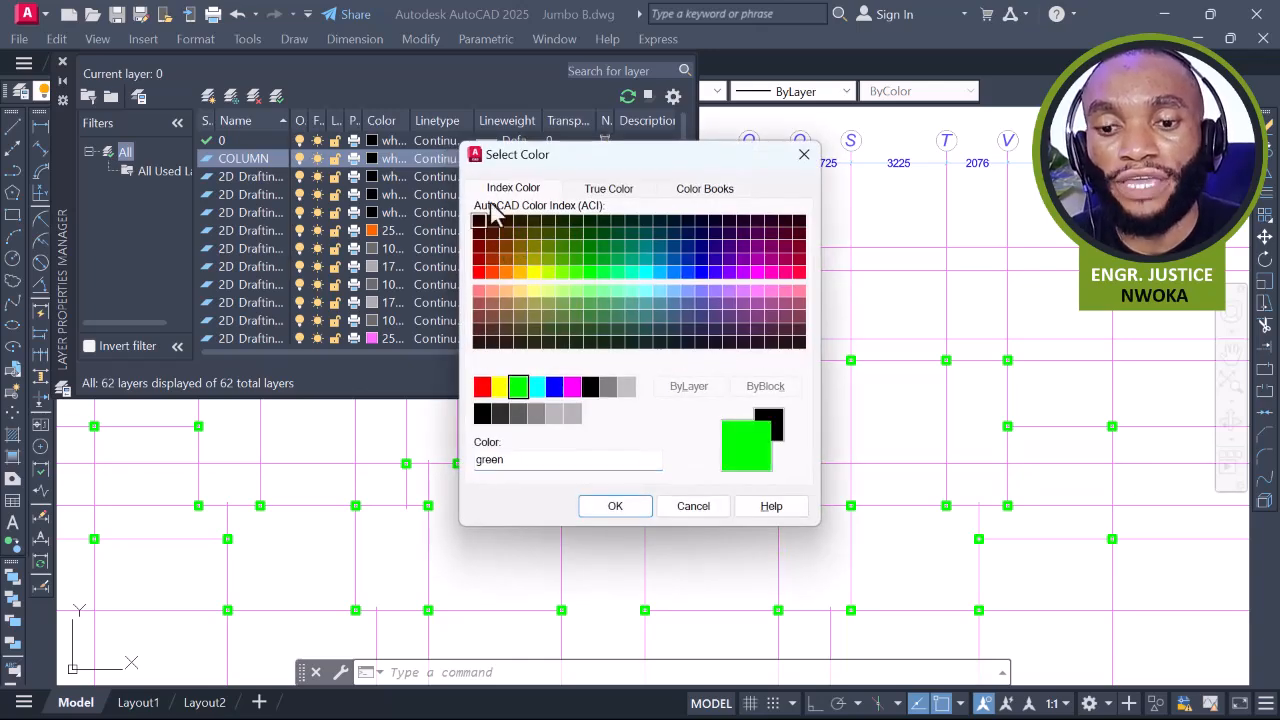
{"action": "left_click", "coordinate": [612, 506]}
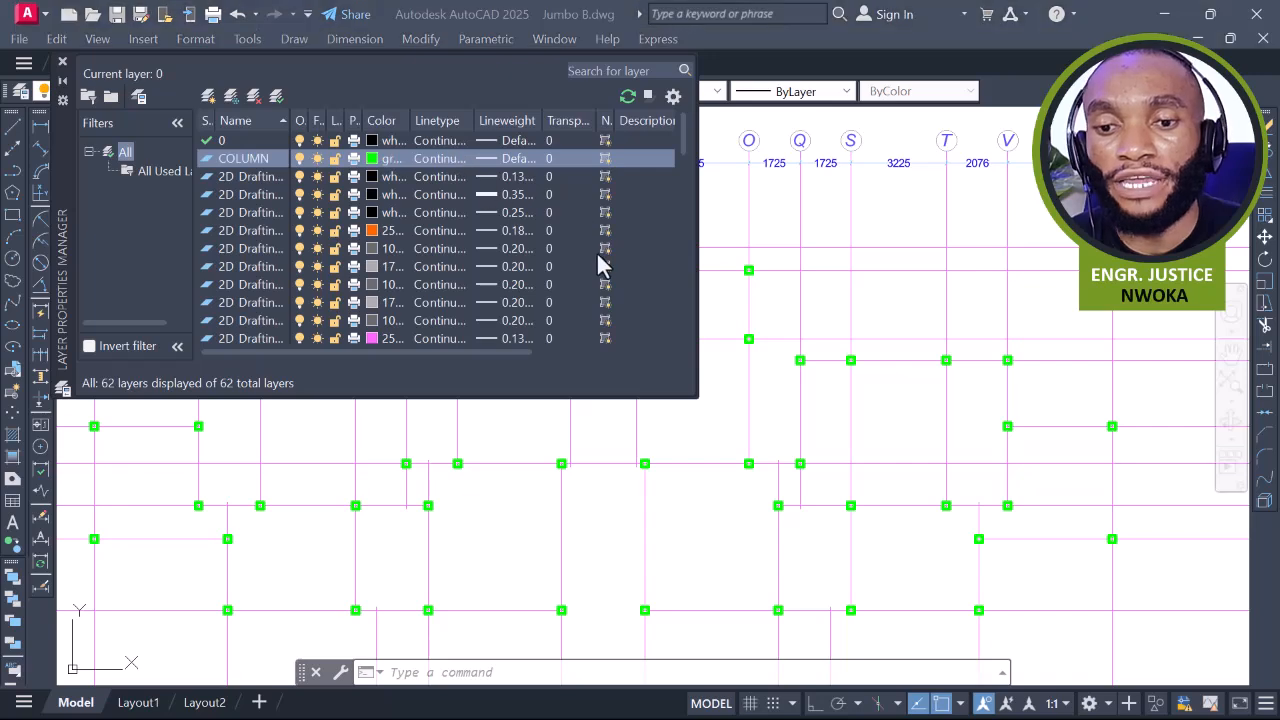
{"action": "left_click", "coordinate": [516, 158]}
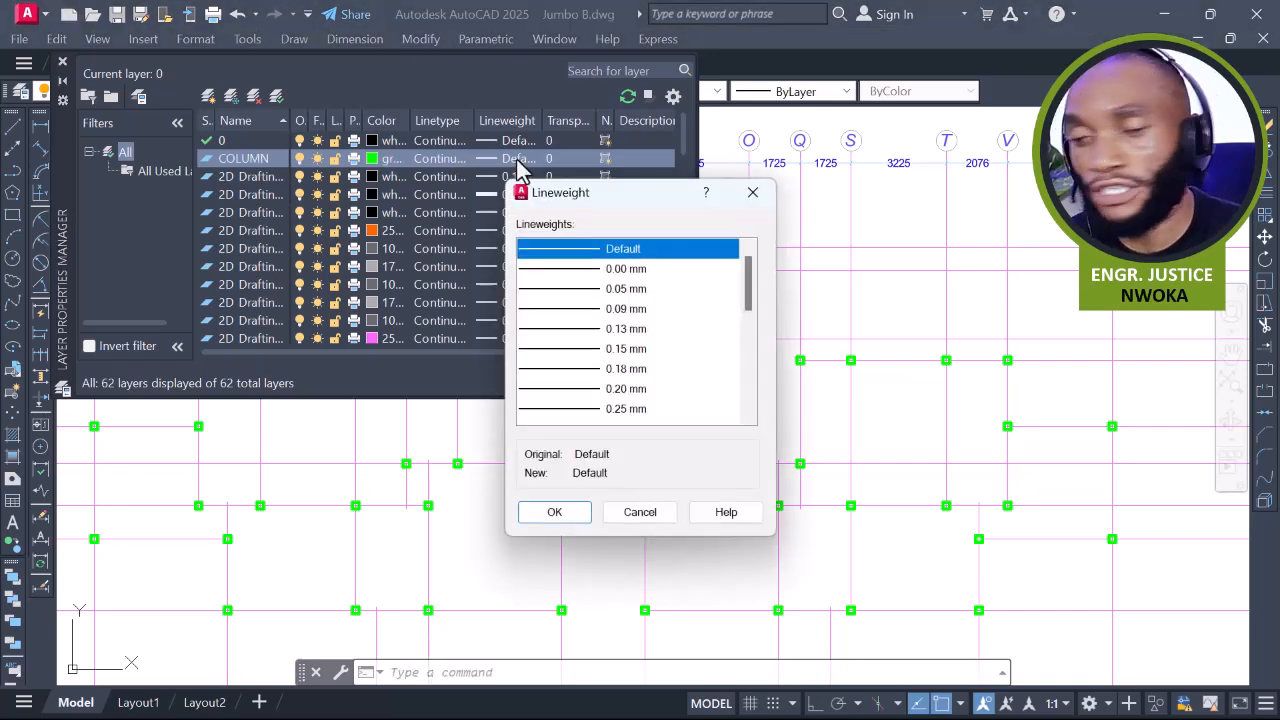
{"action": "scroll", "coordinate": [615, 314], "scroll_direction": "down", "scroll_amount": 3}
{"action": "scroll", "coordinate": [617, 313], "scroll_direction": "down", "scroll_amount": 1}
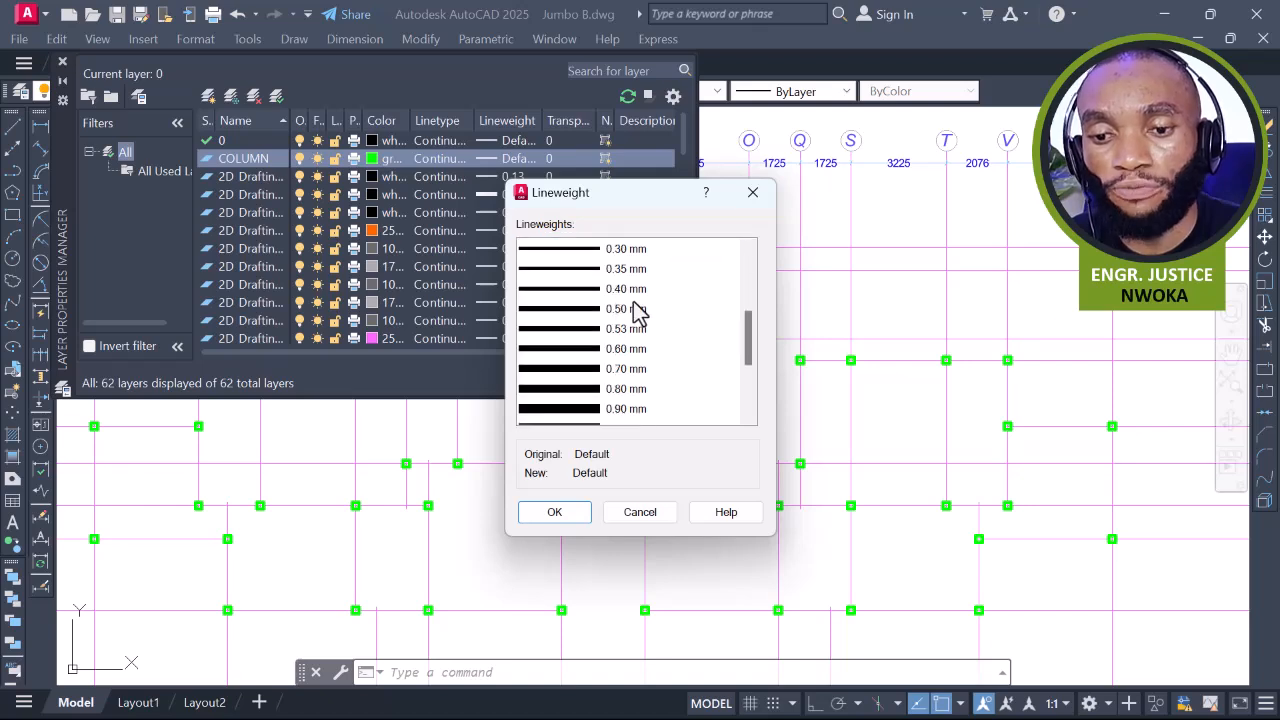
{"action": "left_click", "coordinate": [620, 309]}
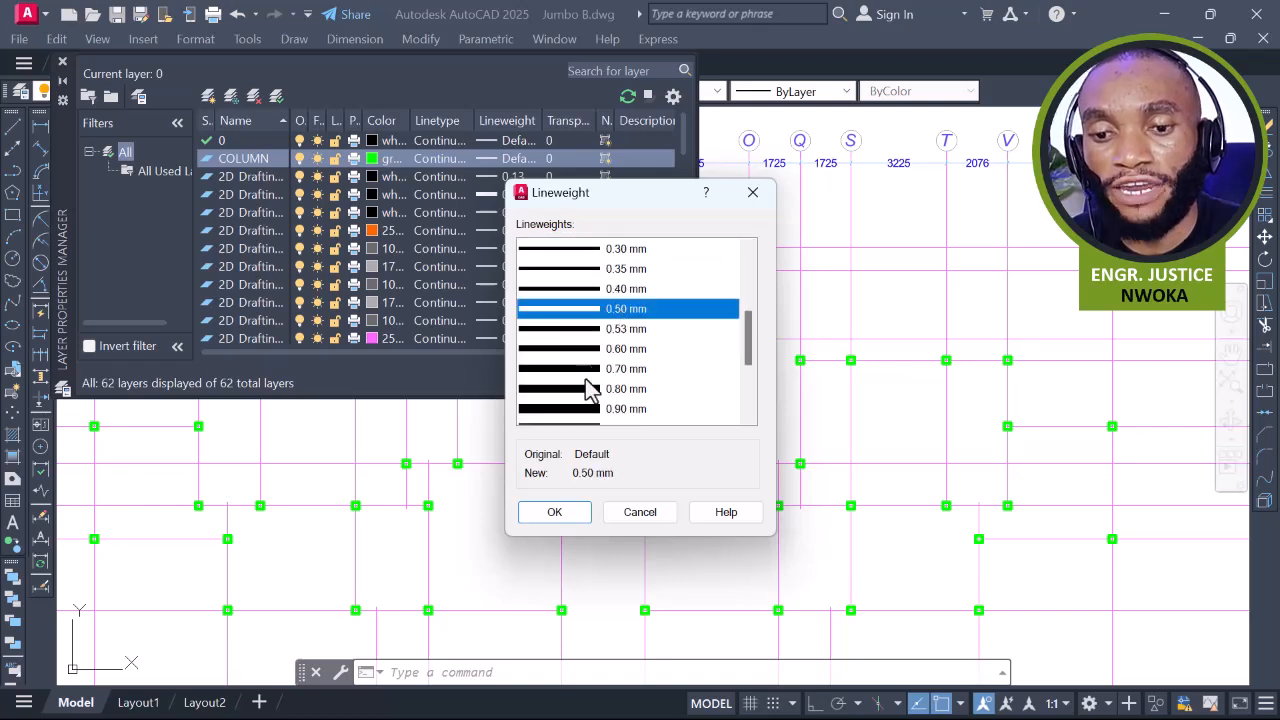
{"action": "left_click", "coordinate": [576, 516]}
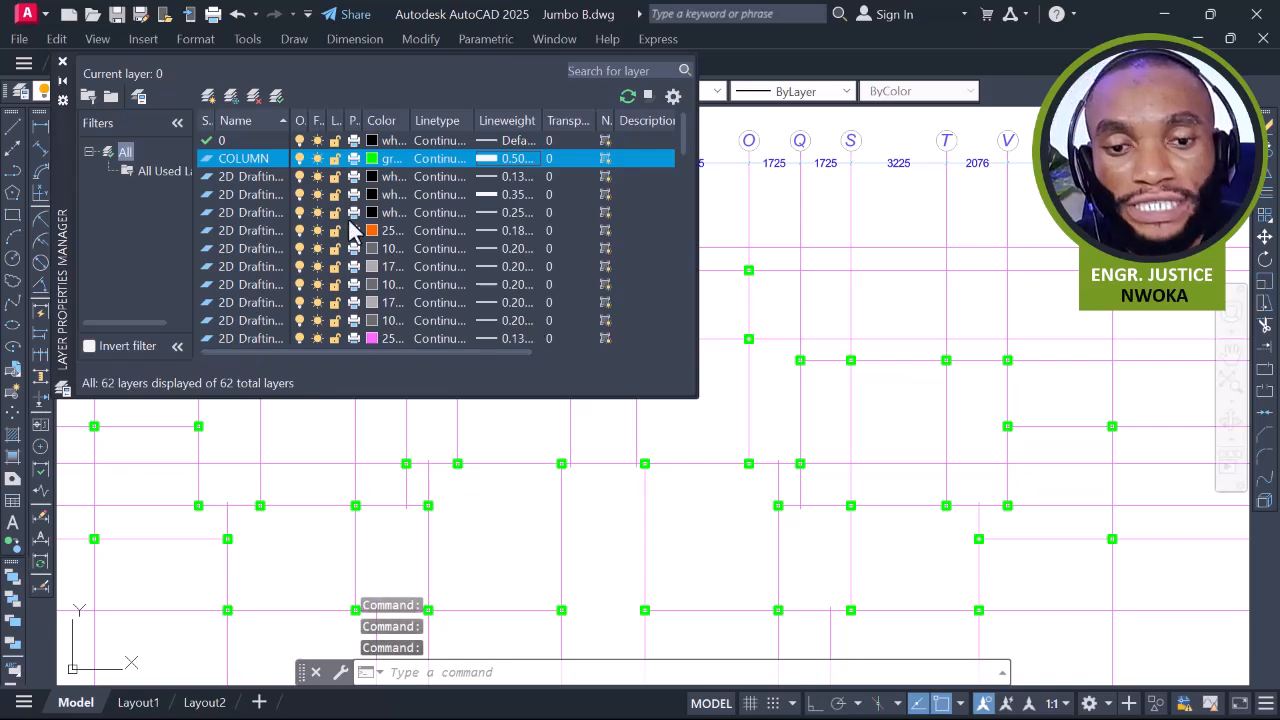
Add a GRID layer coloured red with a 0.13 mm lineweight
{"action": "left_click", "coordinate": [208, 96]}
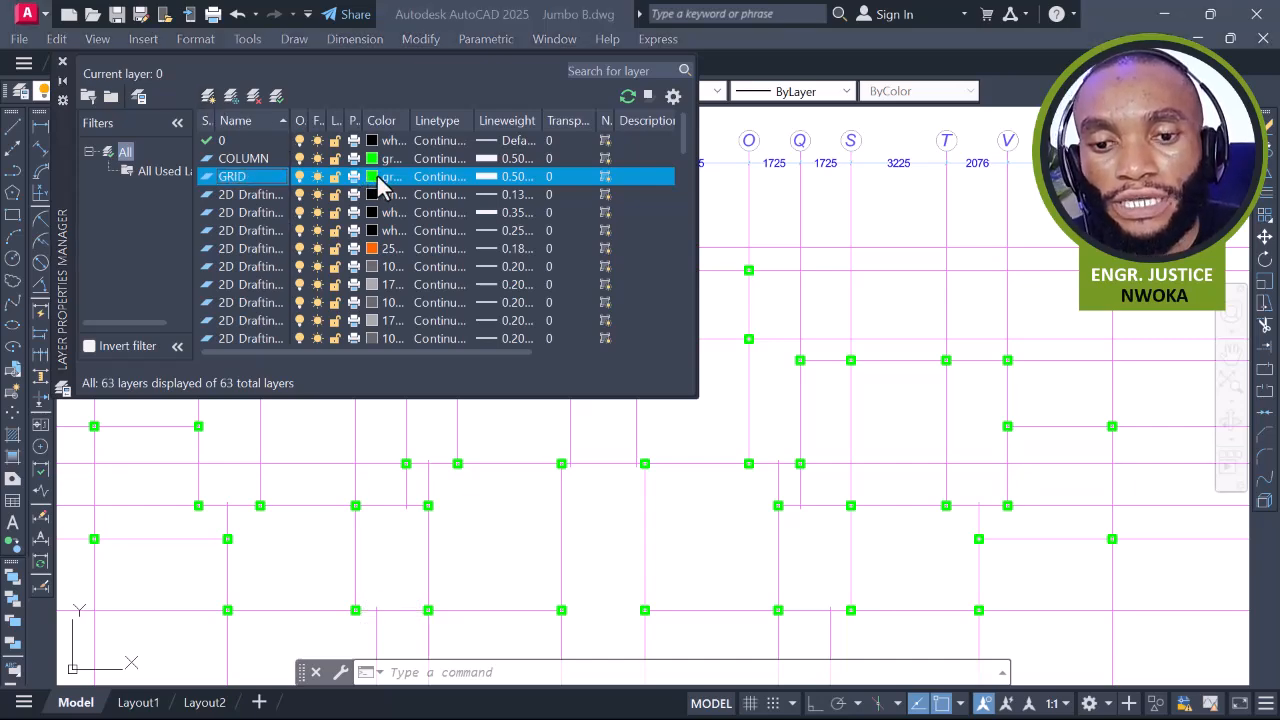
{"action": "left_click", "coordinate": [376, 178]}
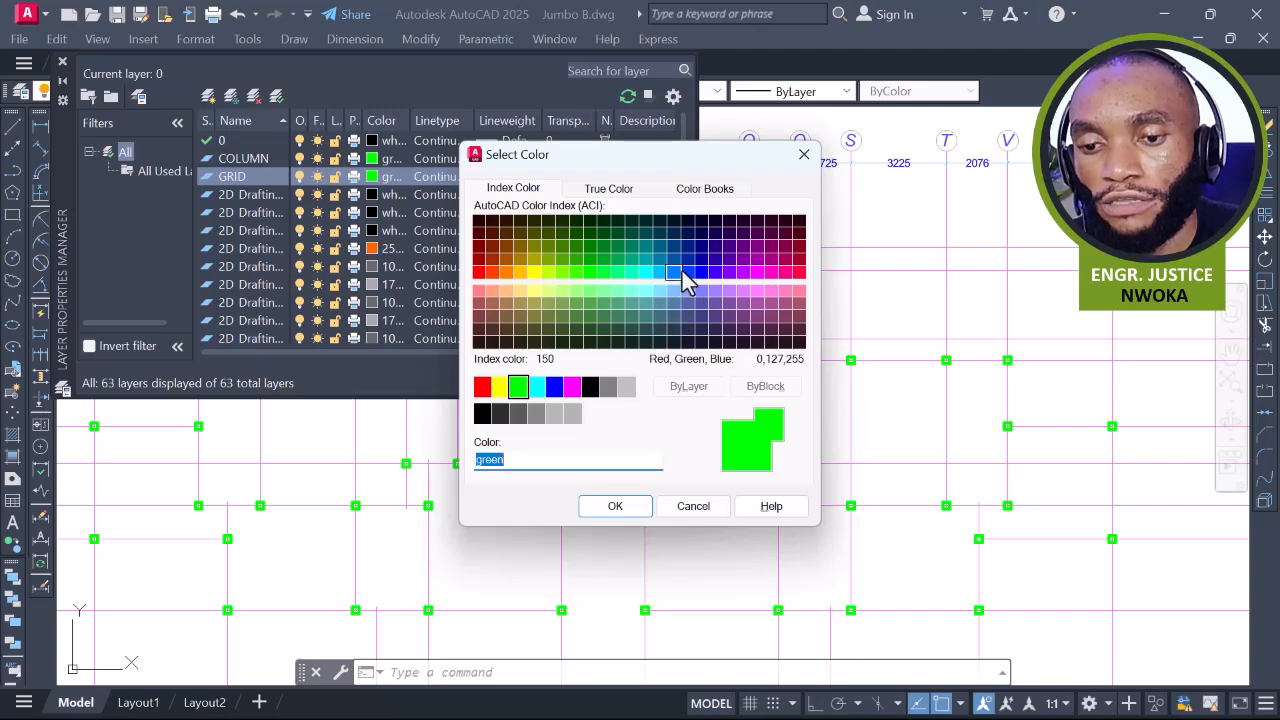
{"action": "left_click", "coordinate": [482, 386]}
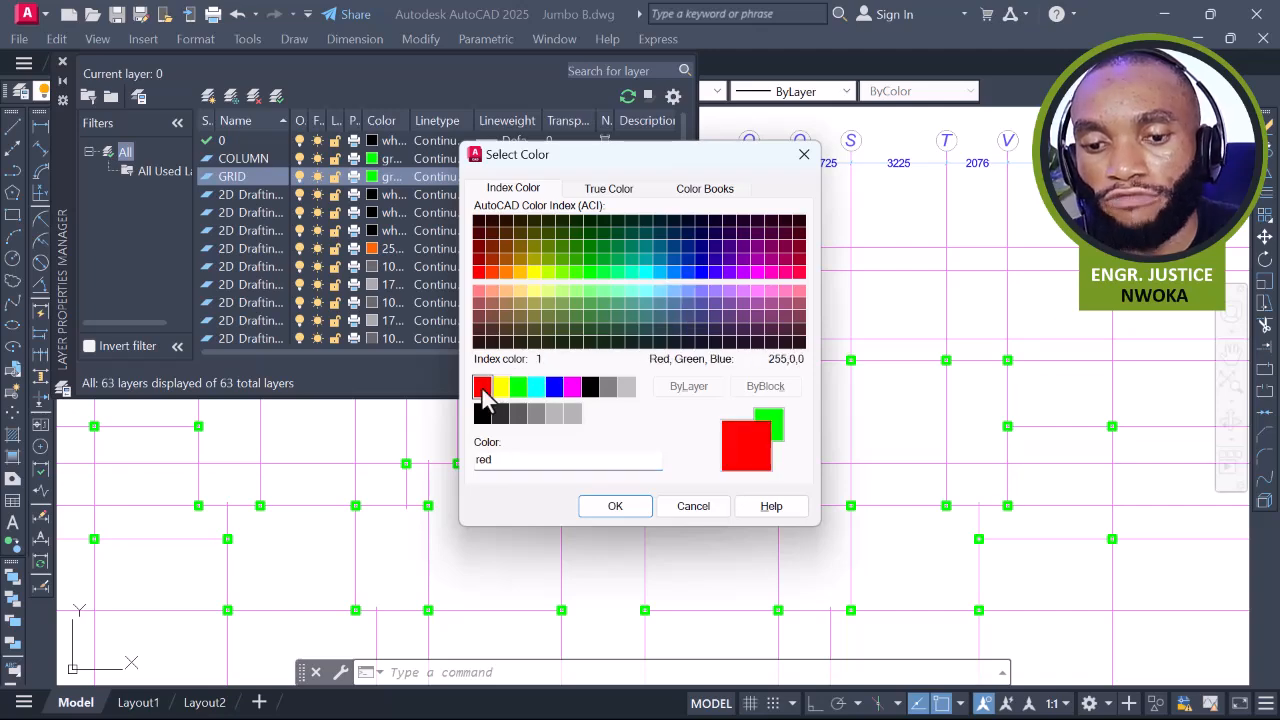
{"action": "left_click", "coordinate": [646, 512]}
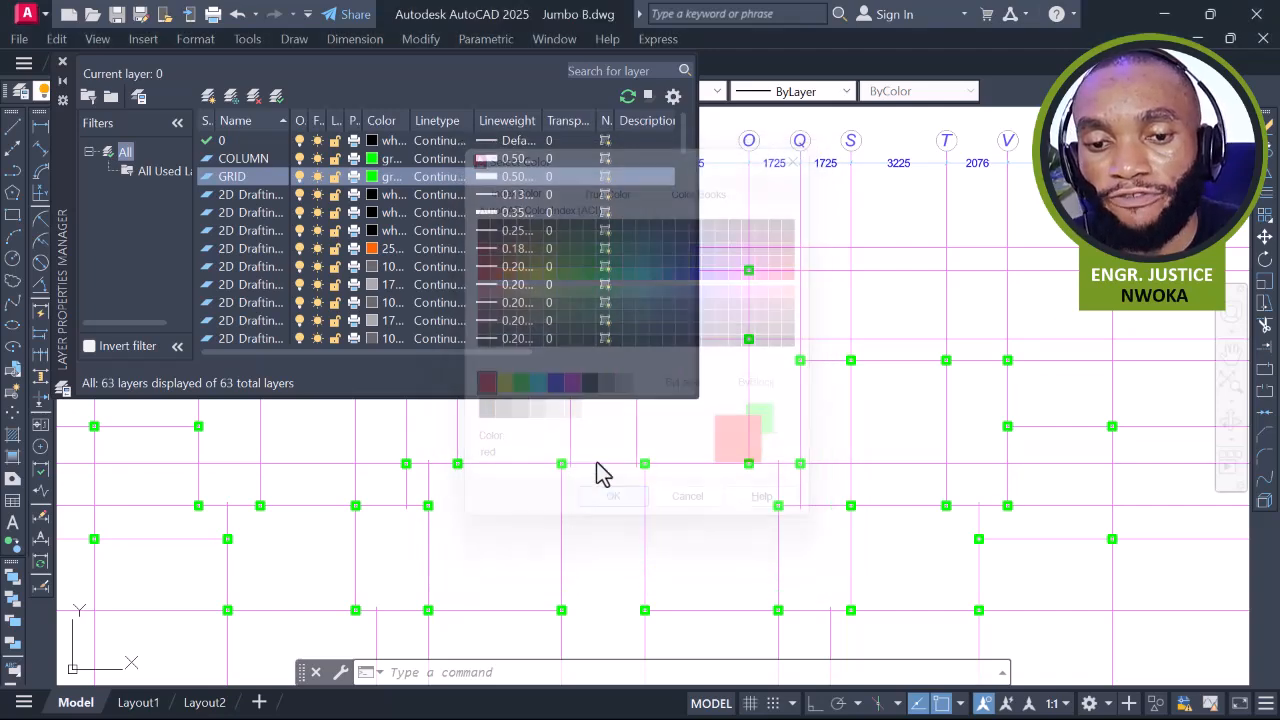
{"action": "left_click", "coordinate": [499, 176]}
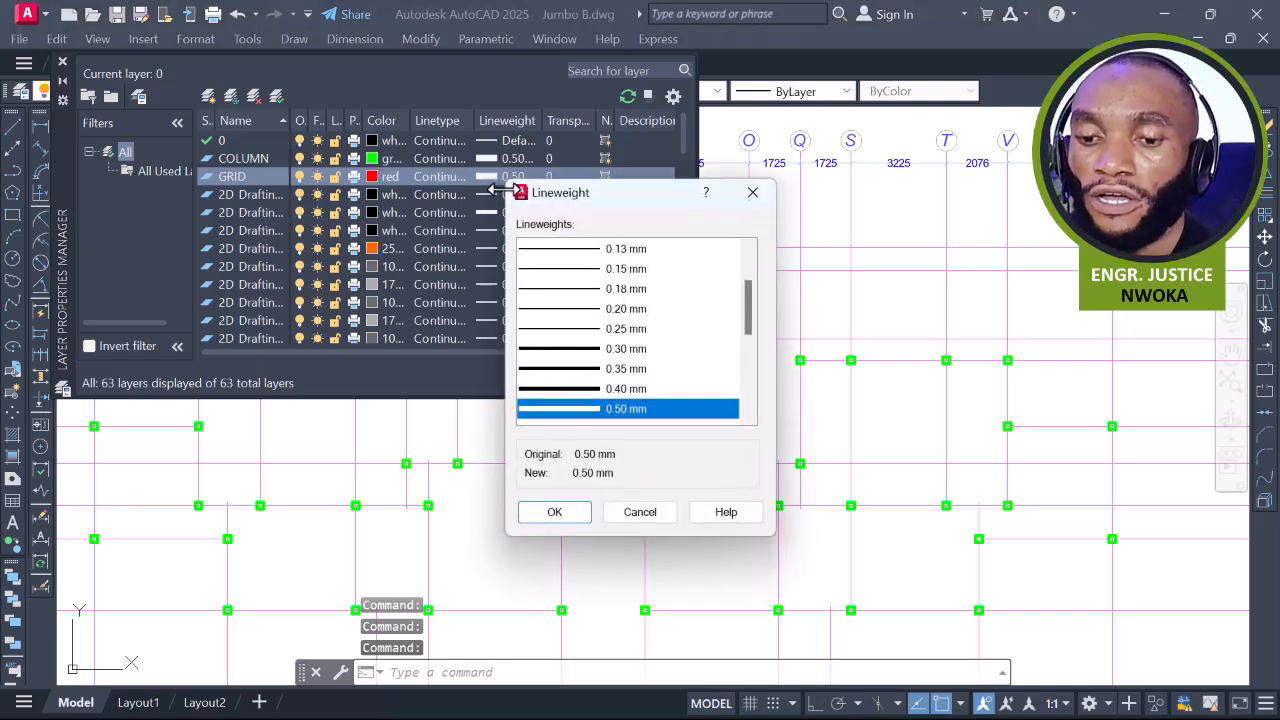
{"action": "left_click", "coordinate": [615, 250]}
{"action": "left_click", "coordinate": [571, 519]}
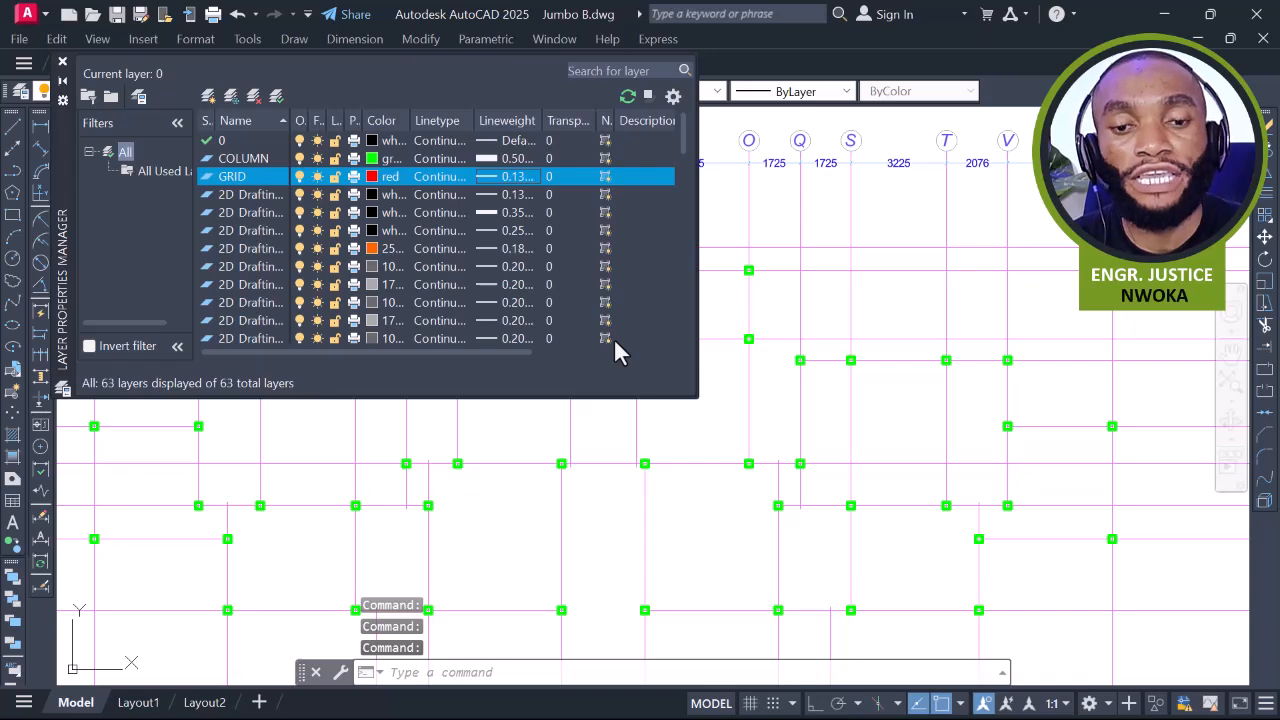
{"action": "left_click", "coordinate": [246, 158]}
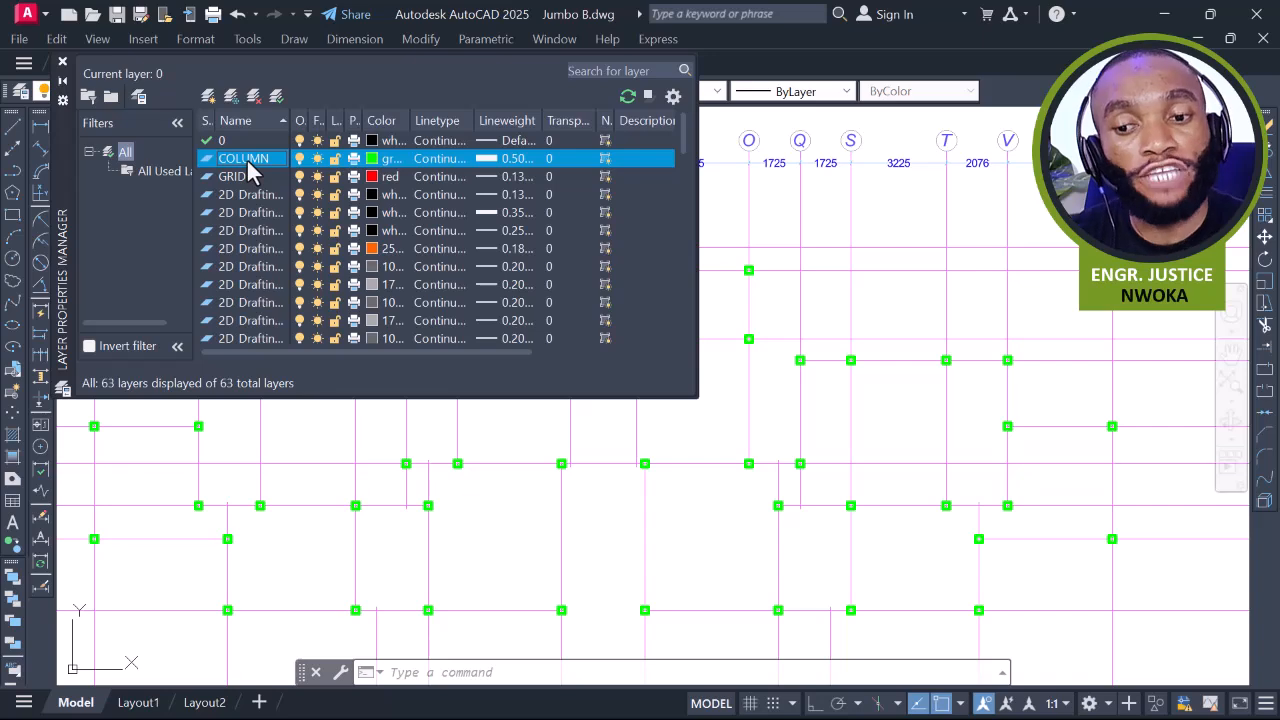
Close the layer manager and check that a column sits on 2D Drafting - General_Pen_No__1
{"action": "left_click", "coordinate": [62, 61]}
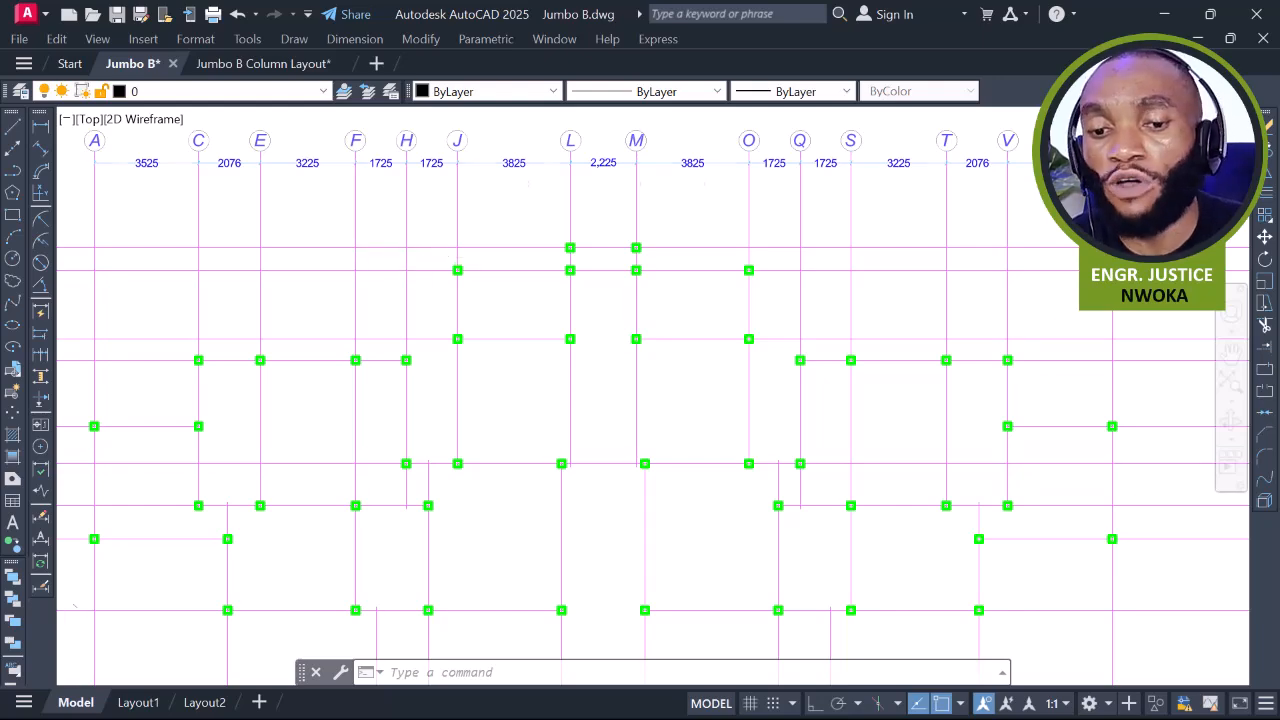
{"action": "scroll", "coordinate": [390, 252], "scroll_direction": "down", "scroll_amount": 2}
{"action": "scroll", "coordinate": [460, 270], "scroll_direction": "up", "scroll_amount": 8}
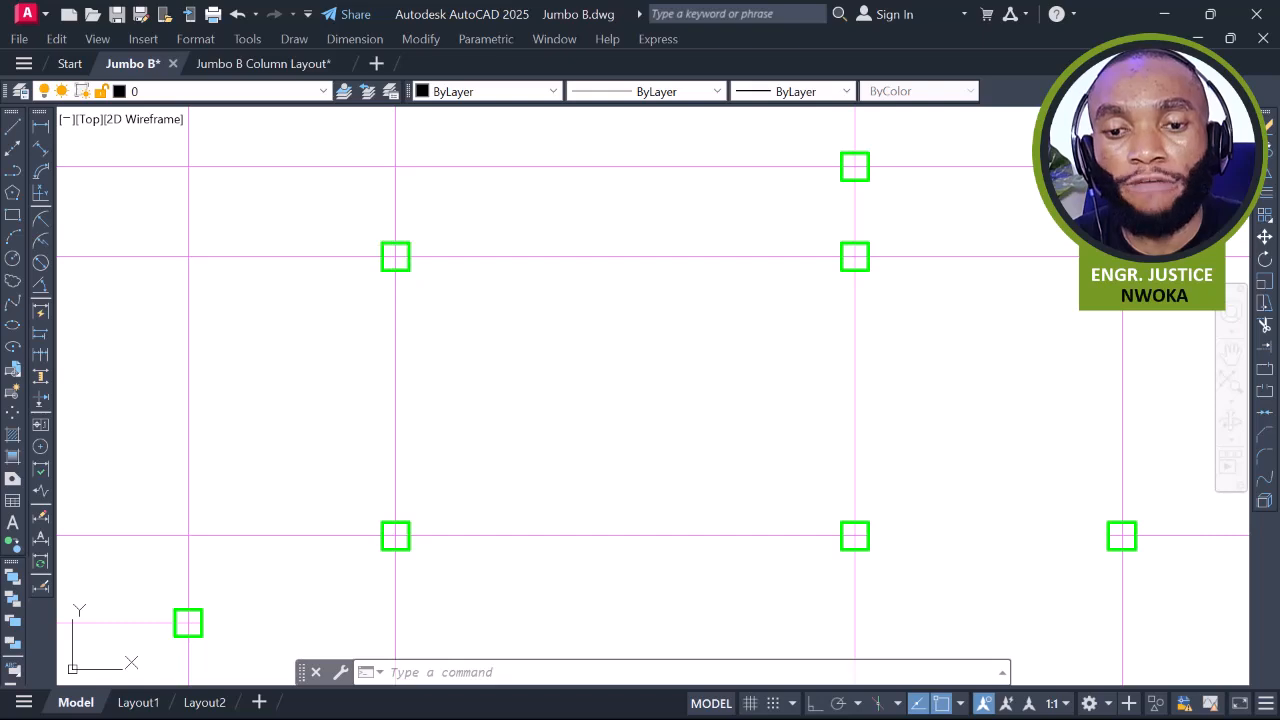
{"action": "left_click", "coordinate": [409, 243]}
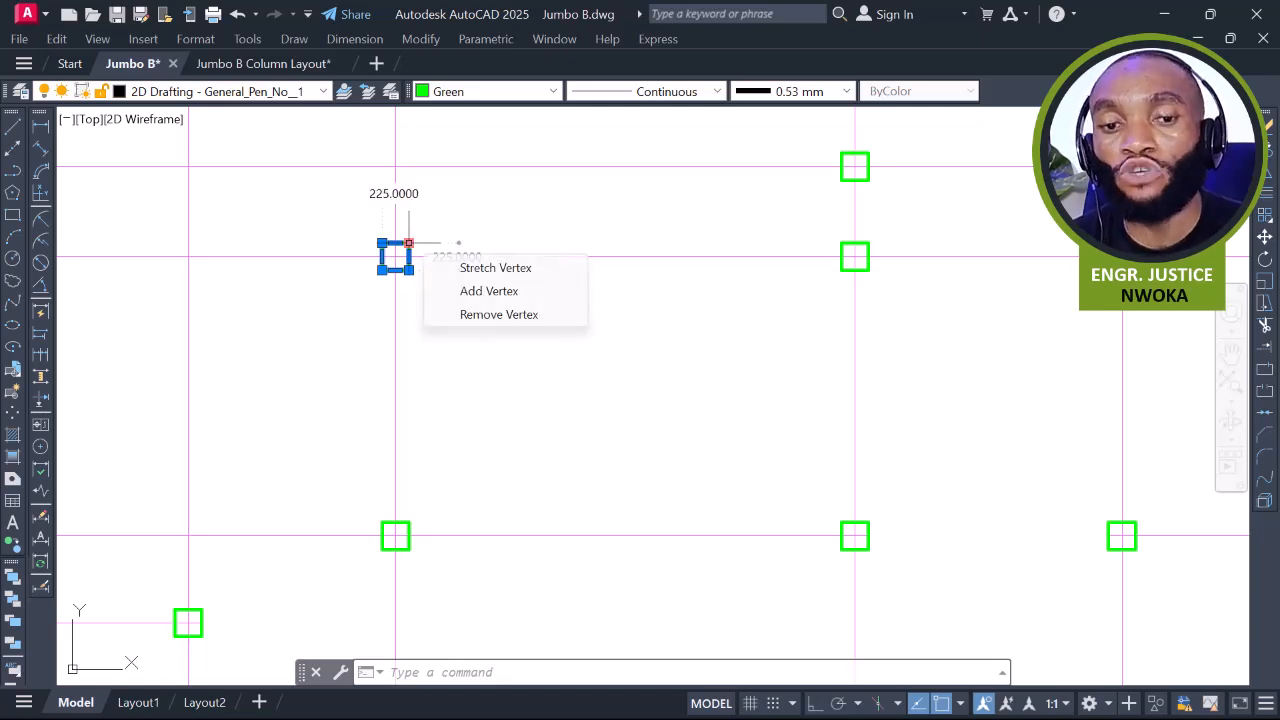
{"action": "left_click", "coordinate": [271, 94]}
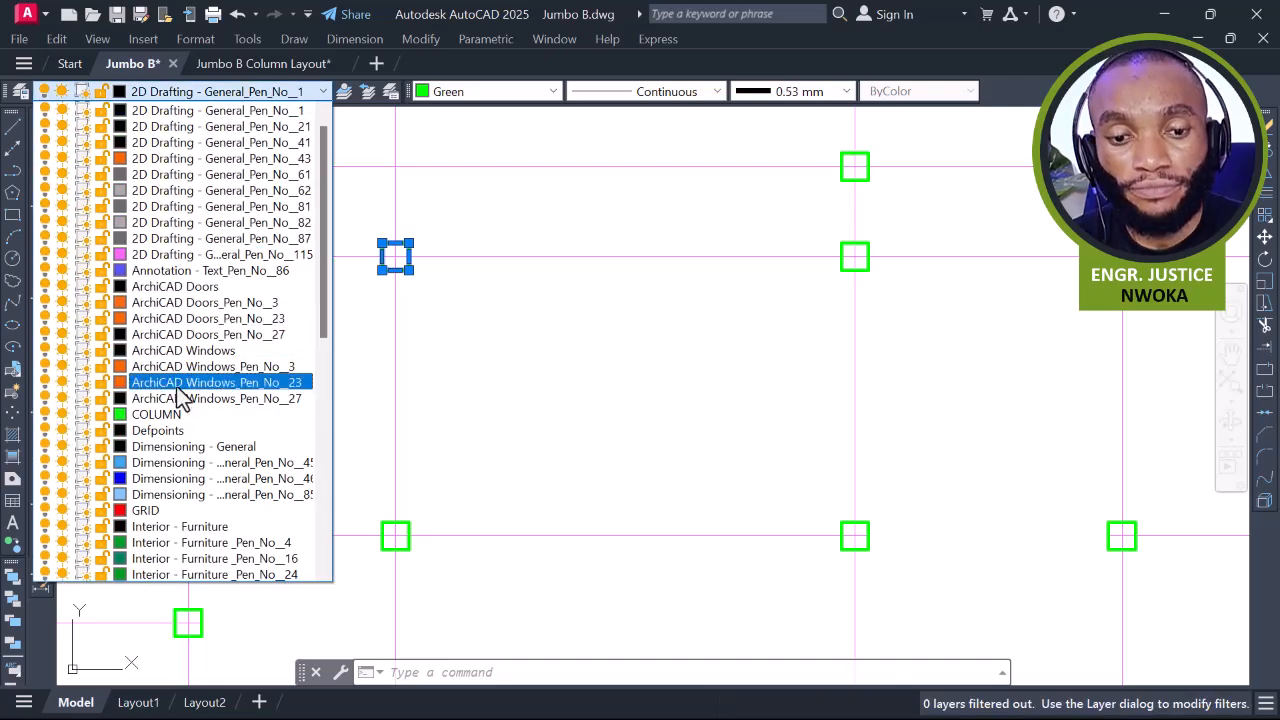
{"action": "scroll", "coordinate": [456, 225], "scroll_direction": "down", "scroll_amount": 5}
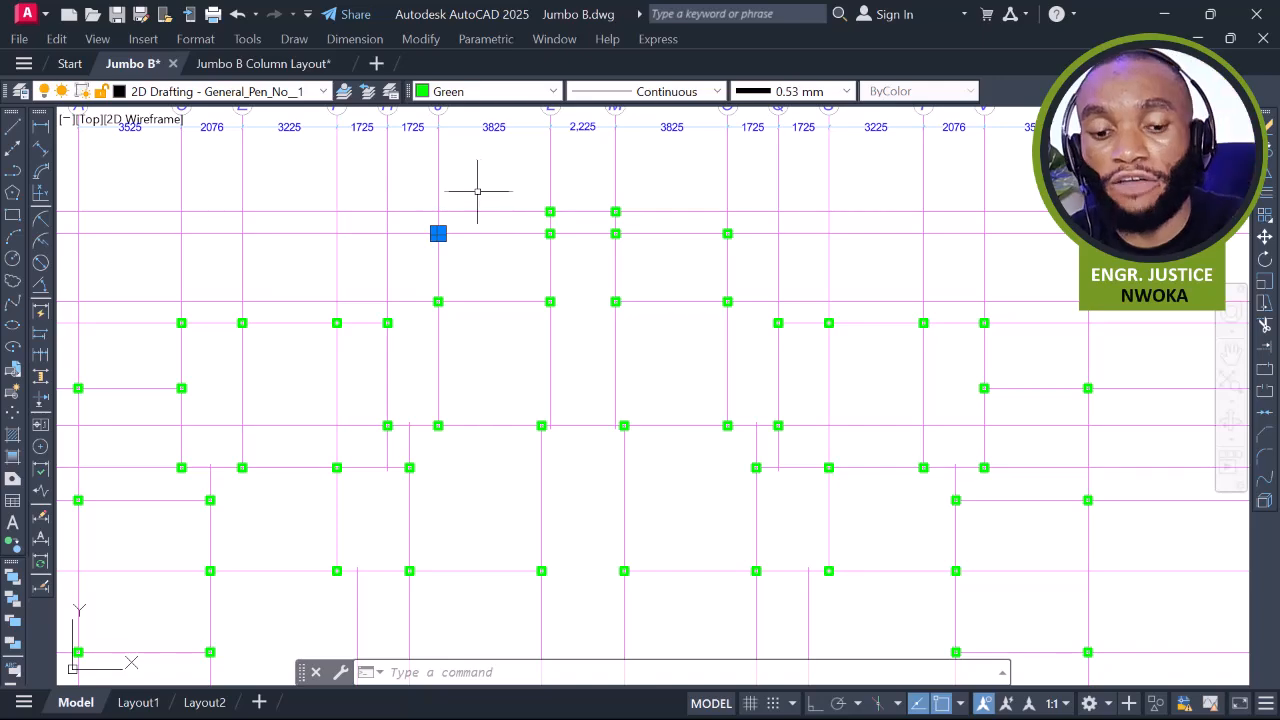
{"action": "scroll", "coordinate": [482, 197], "scroll_direction": "down", "scroll_amount": 4}
Quick Select only the plan's objects on layer 2D Drafting - General_Pen_No__1
{"action": "left_click", "coordinate": [286, 162]}
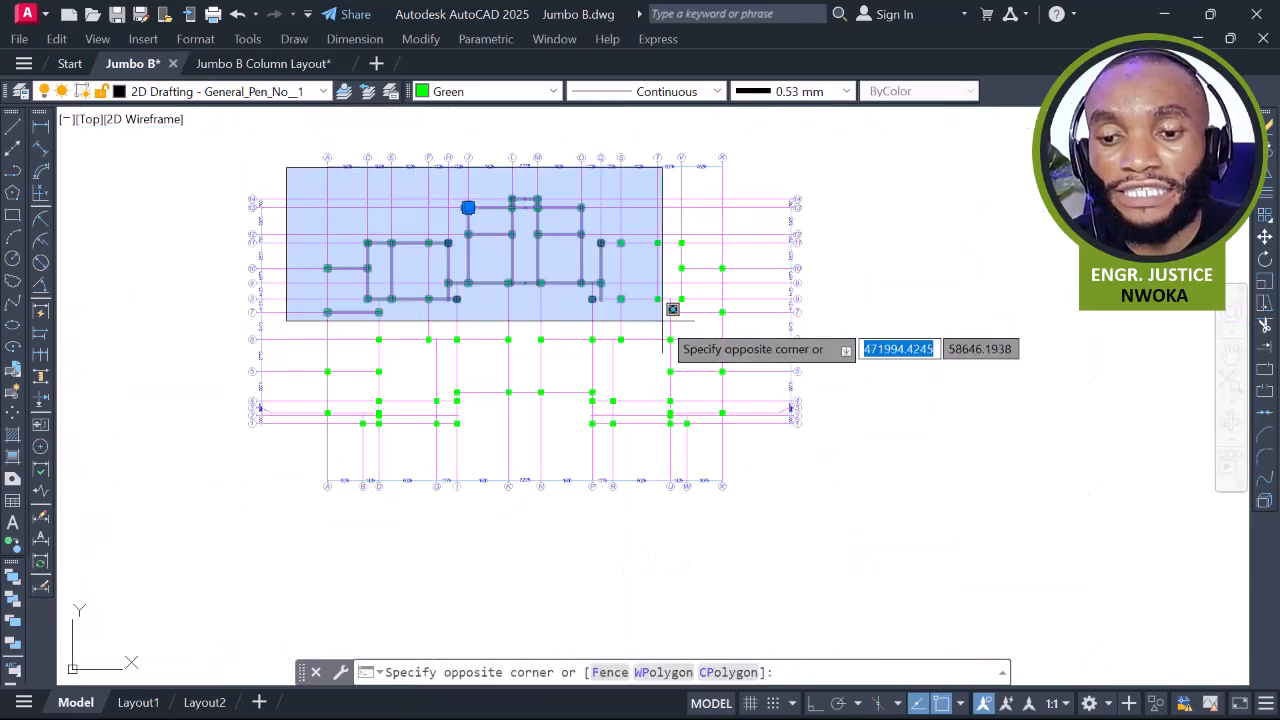
{"action": "left_click", "coordinate": [787, 496]}
{"action": "right_click", "coordinate": [350, 210]}
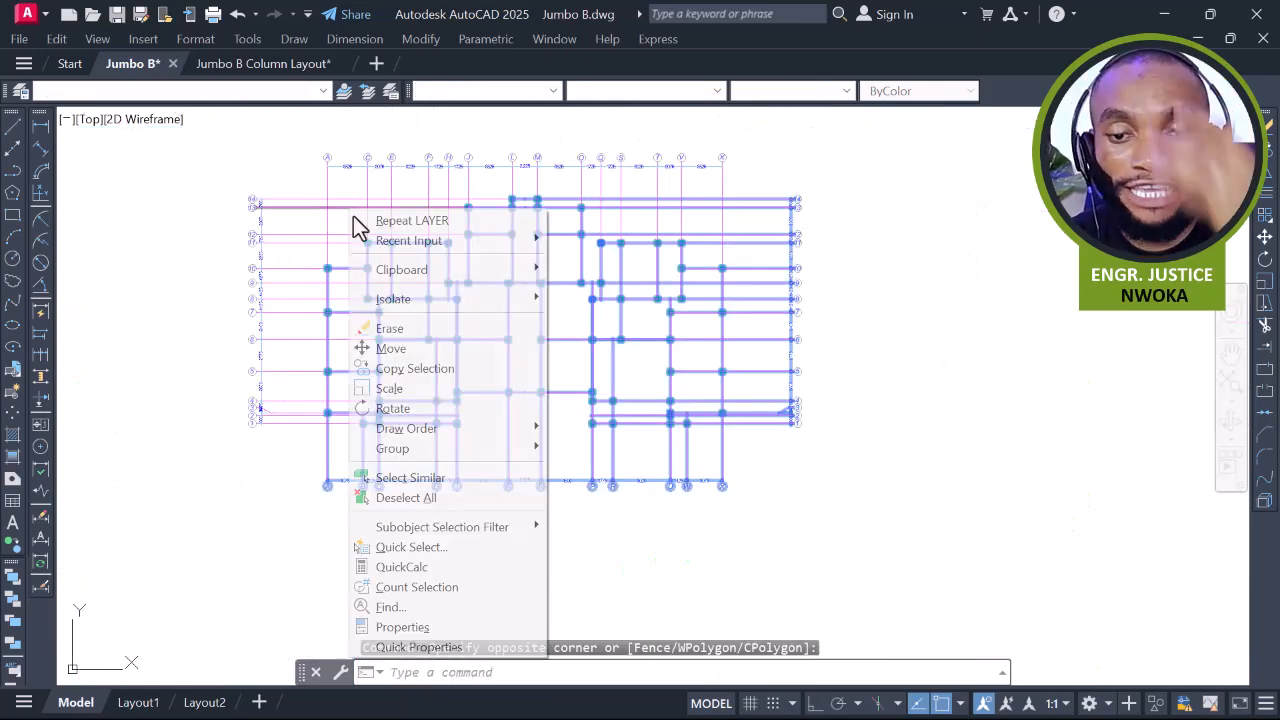
{"action": "left_click", "coordinate": [437, 548]}
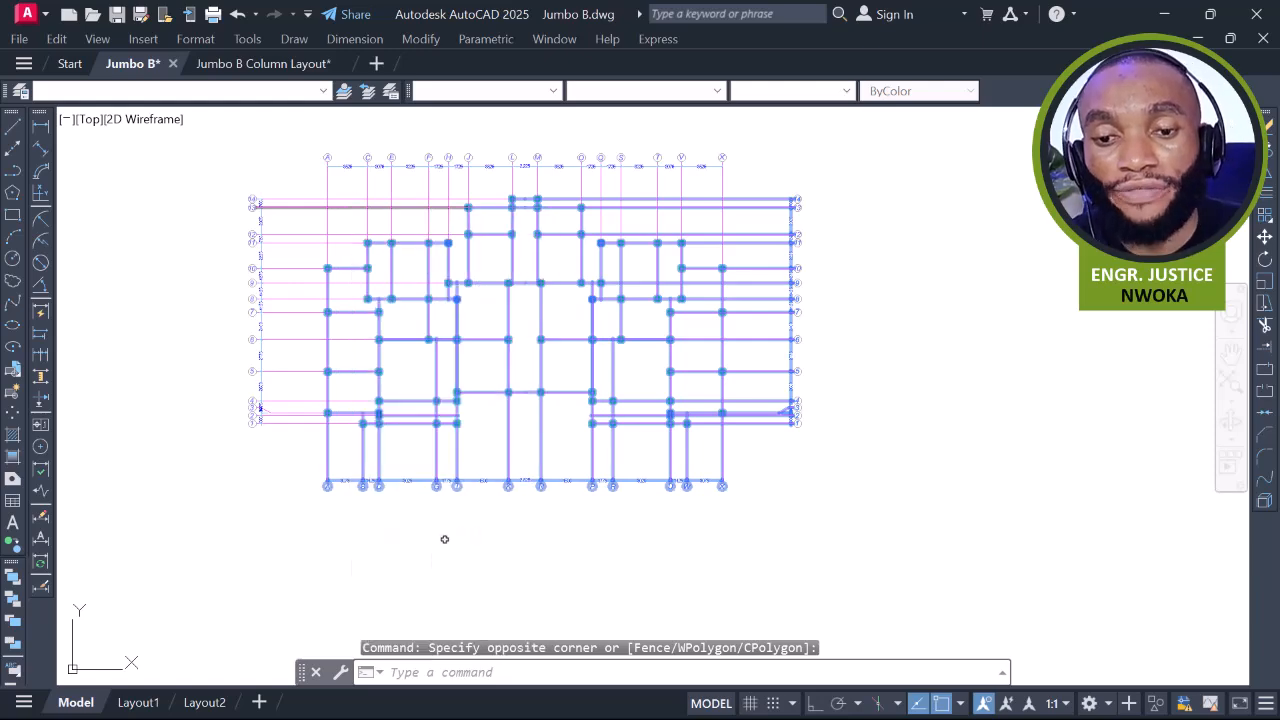
{"action": "left_click", "coordinate": [606, 242]}
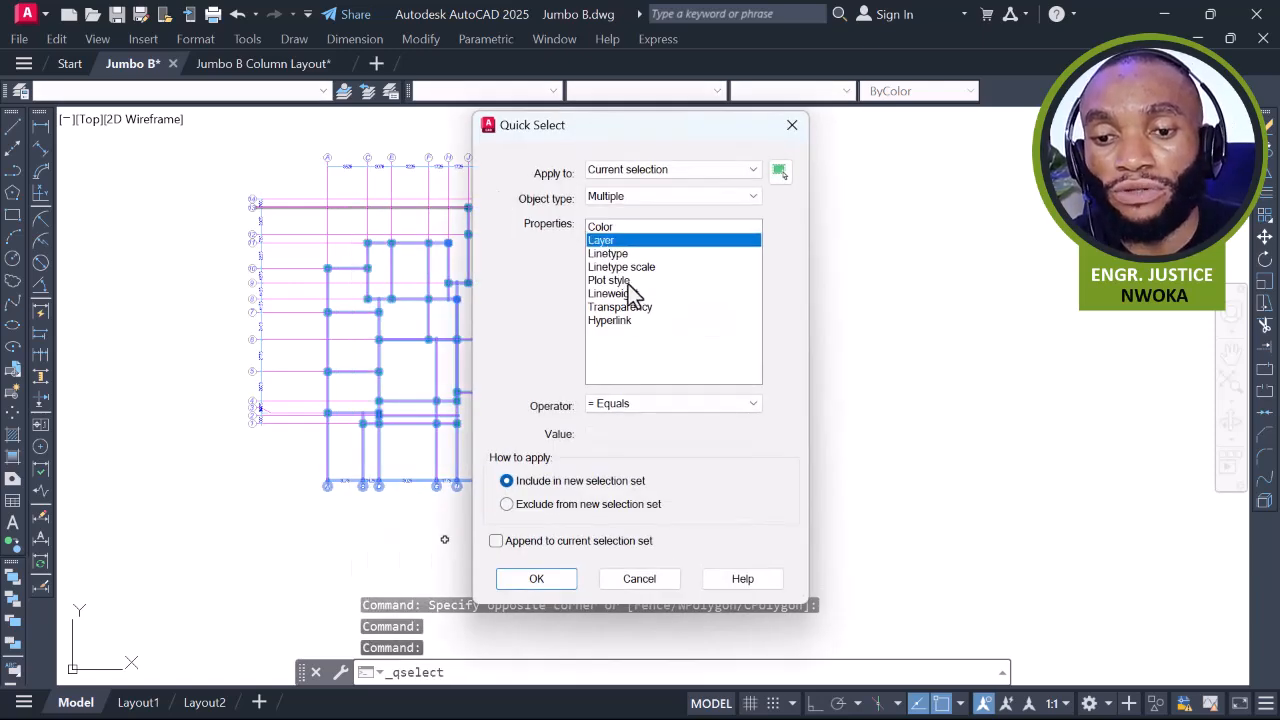
{"action": "left_click", "coordinate": [644, 438]}
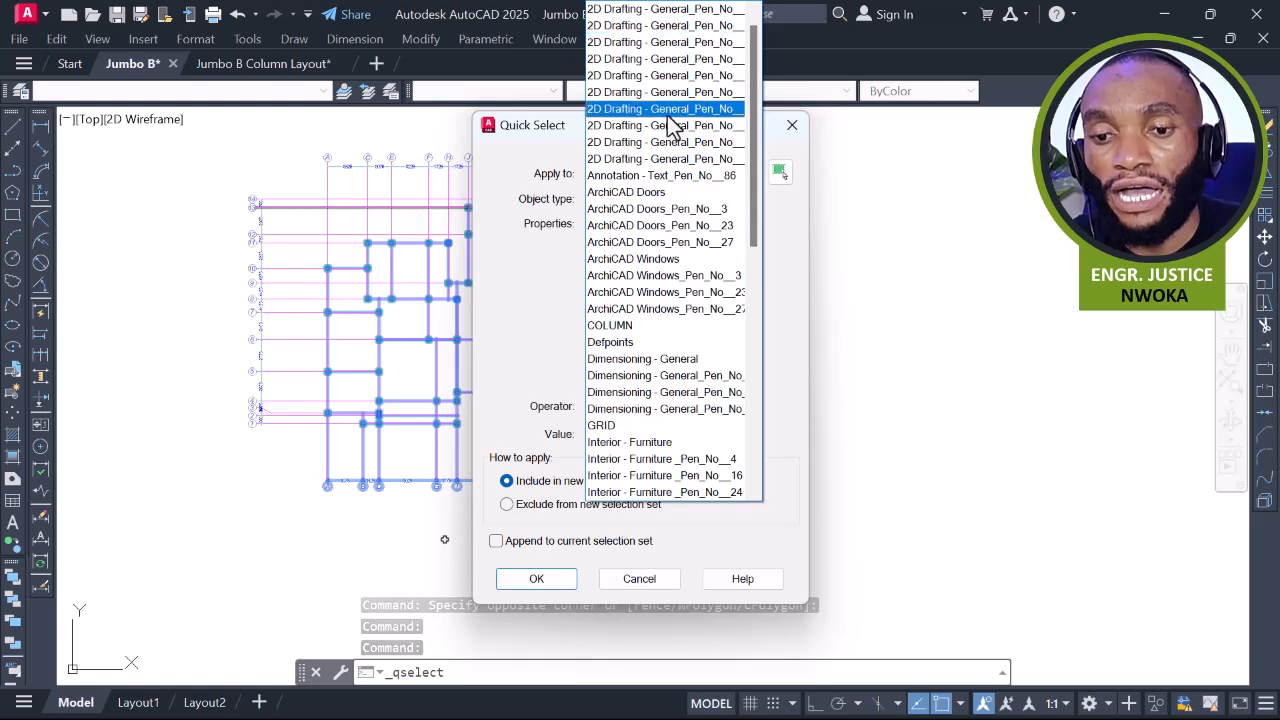
{"action": "scroll", "coordinate": [669, 120], "scroll_direction": "up", "scroll_amount": 1}
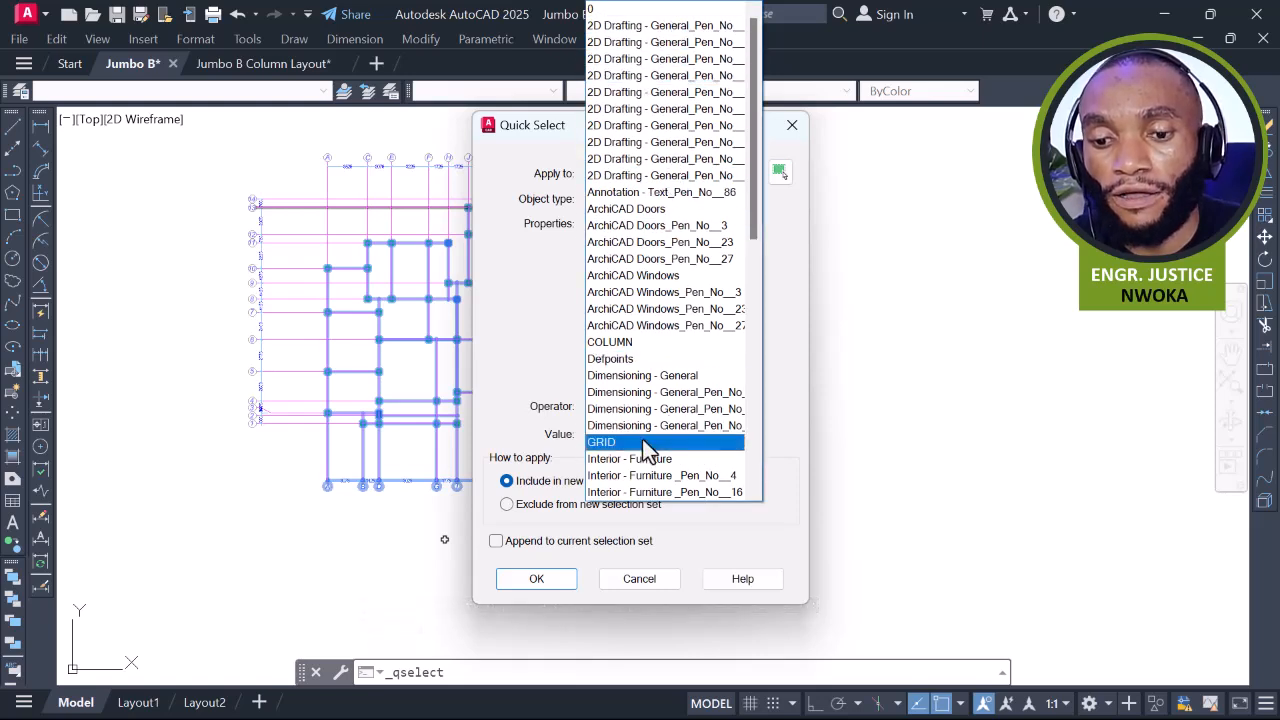
{"action": "left_click", "coordinate": [636, 42]}
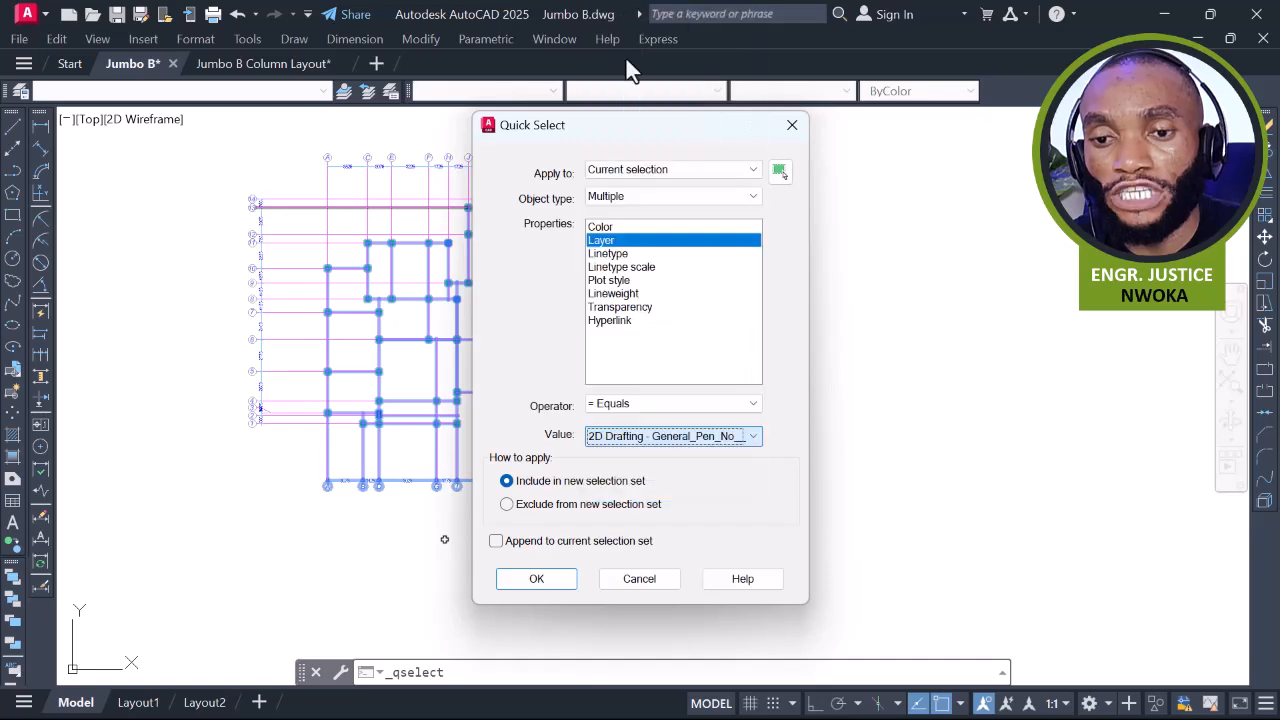
{"action": "left_click", "coordinate": [560, 585]}
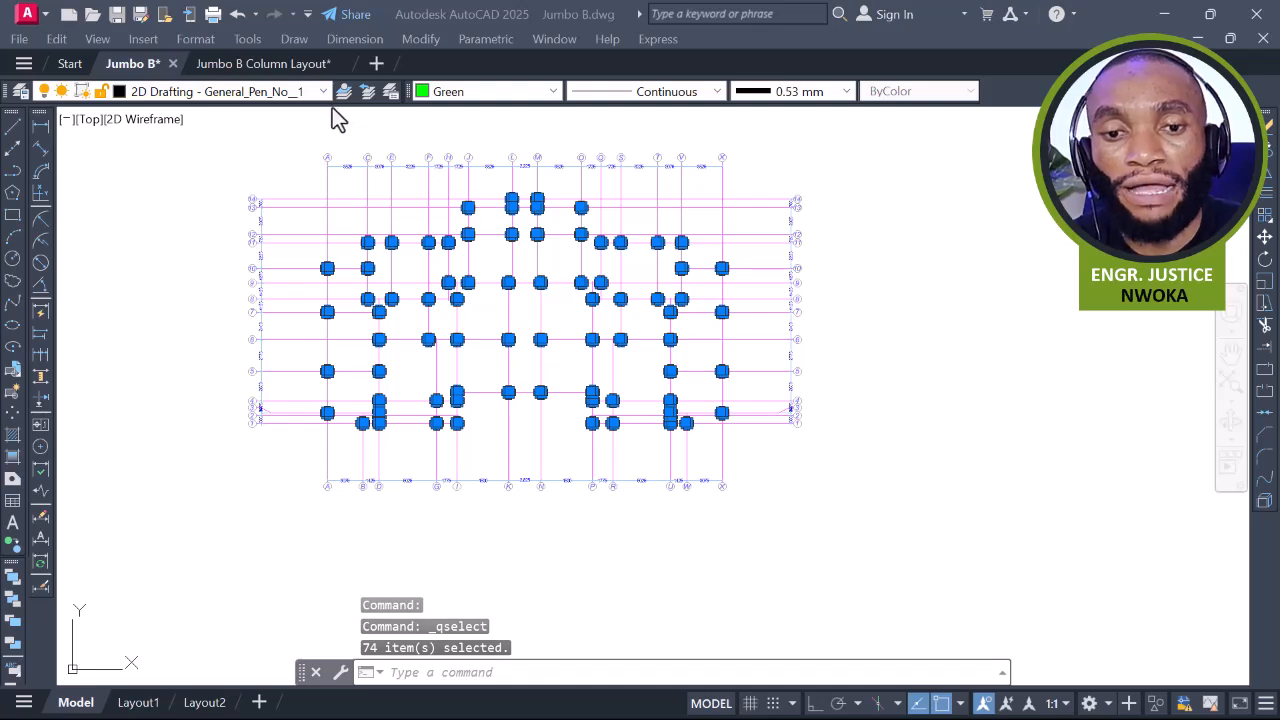
Move the 74 selected columns onto the COLUMN layer with colour, linetype and lineweight ByLayer
{"action": "left_click", "coordinate": [301, 96]}
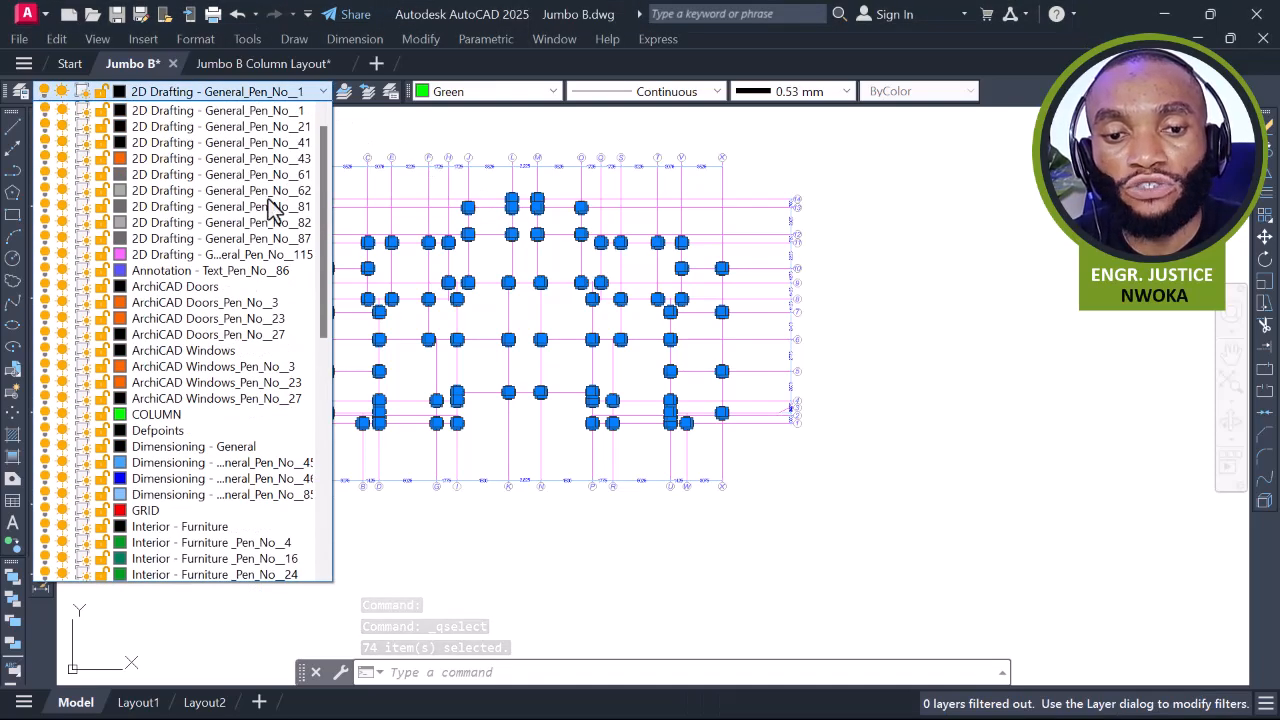
{"action": "scroll", "coordinate": [175, 428], "scroll_direction": "down", "scroll_amount": 4}
{"action": "left_click", "coordinate": [156, 234]}
{"action": "left_click", "coordinate": [480, 91]}
{"action": "scroll", "coordinate": [478, 115], "scroll_direction": "up", "scroll_amount": 3}
{"action": "left_click", "coordinate": [478, 125]}
{"action": "left_click", "coordinate": [705, 91]}
{"action": "left_click", "coordinate": [682, 113]}
{"action": "left_click", "coordinate": [794, 97]}
{"action": "left_click", "coordinate": [793, 145]}
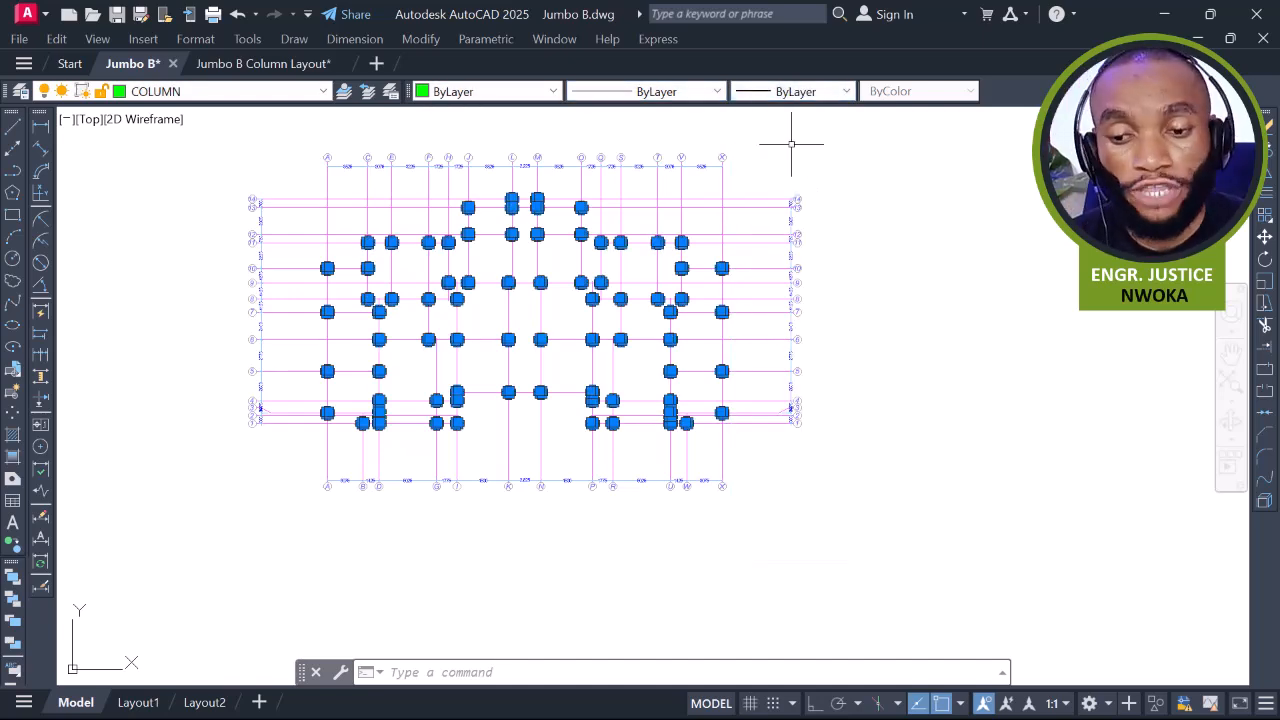
Start copying the columns with CP and snap the base point at grid A/14 of the column plan
{"action": "scroll", "coordinate": [573, 288], "scroll_direction": "up", "scroll_amount": 3}
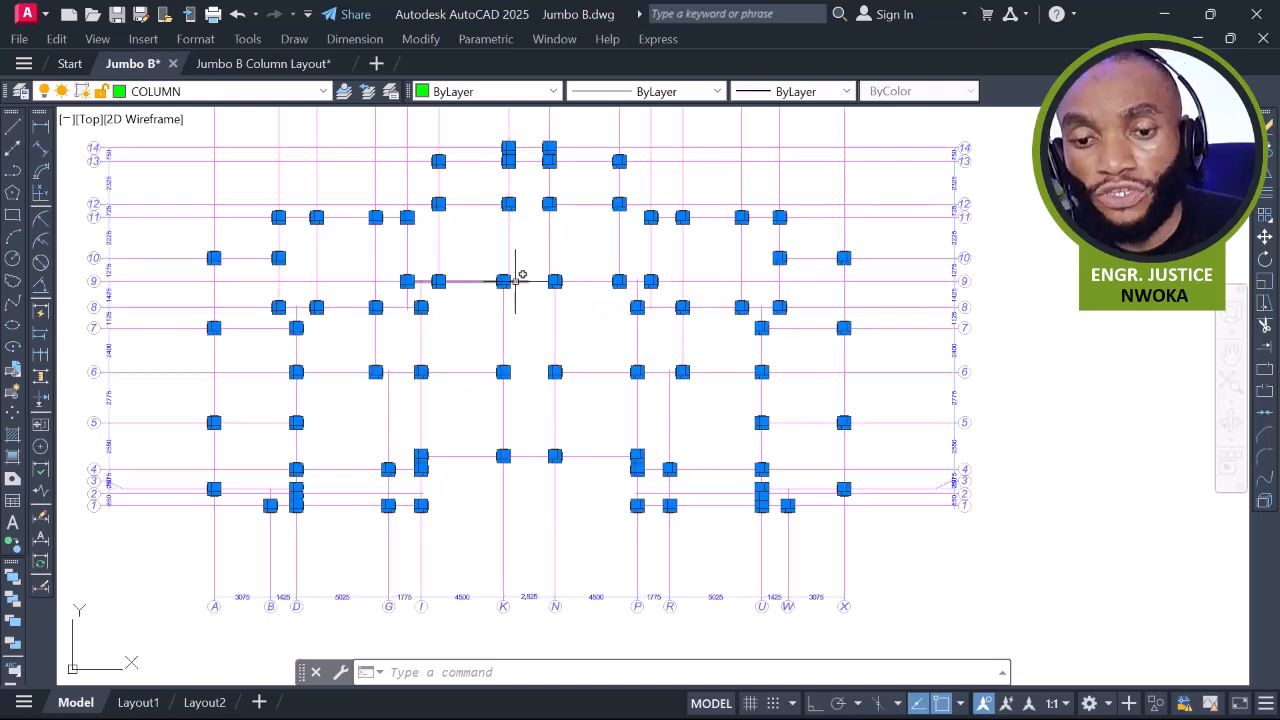
{"action": "scroll", "coordinate": [497, 277], "scroll_direction": "down", "scroll_amount": 3}
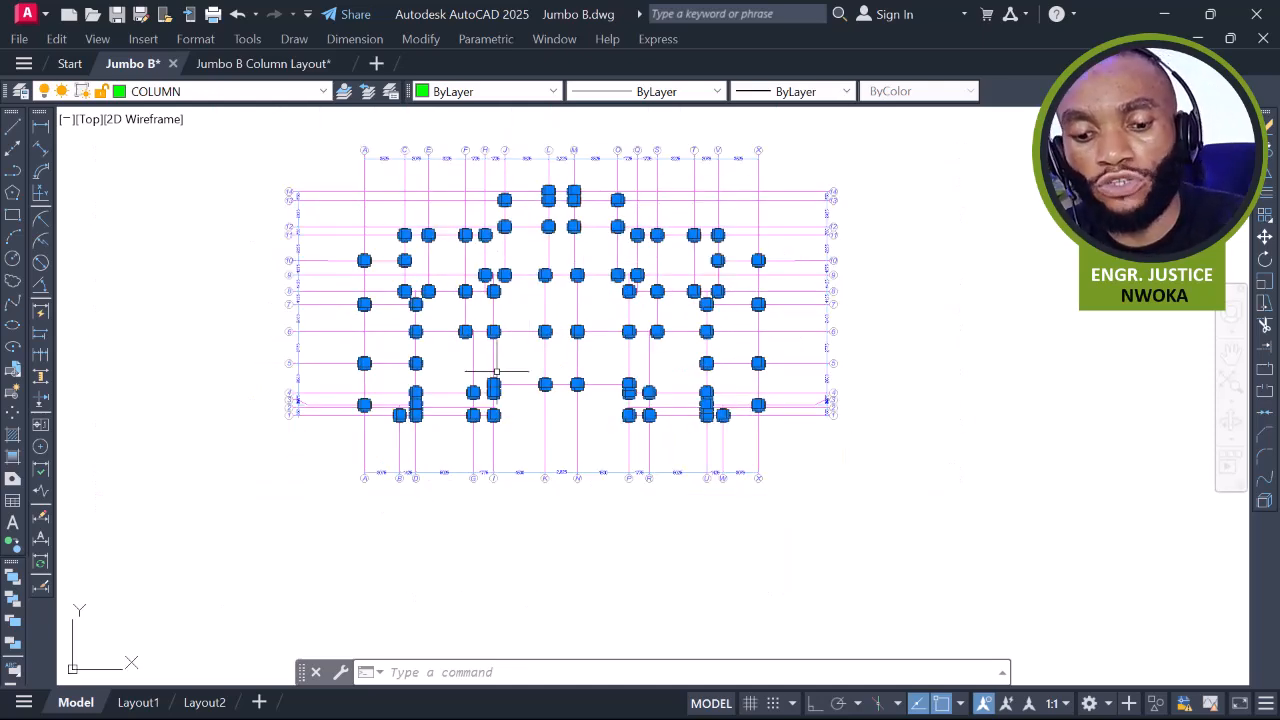
{"action": "type", "text": "c"}
{"action": "type", "text": "P"}
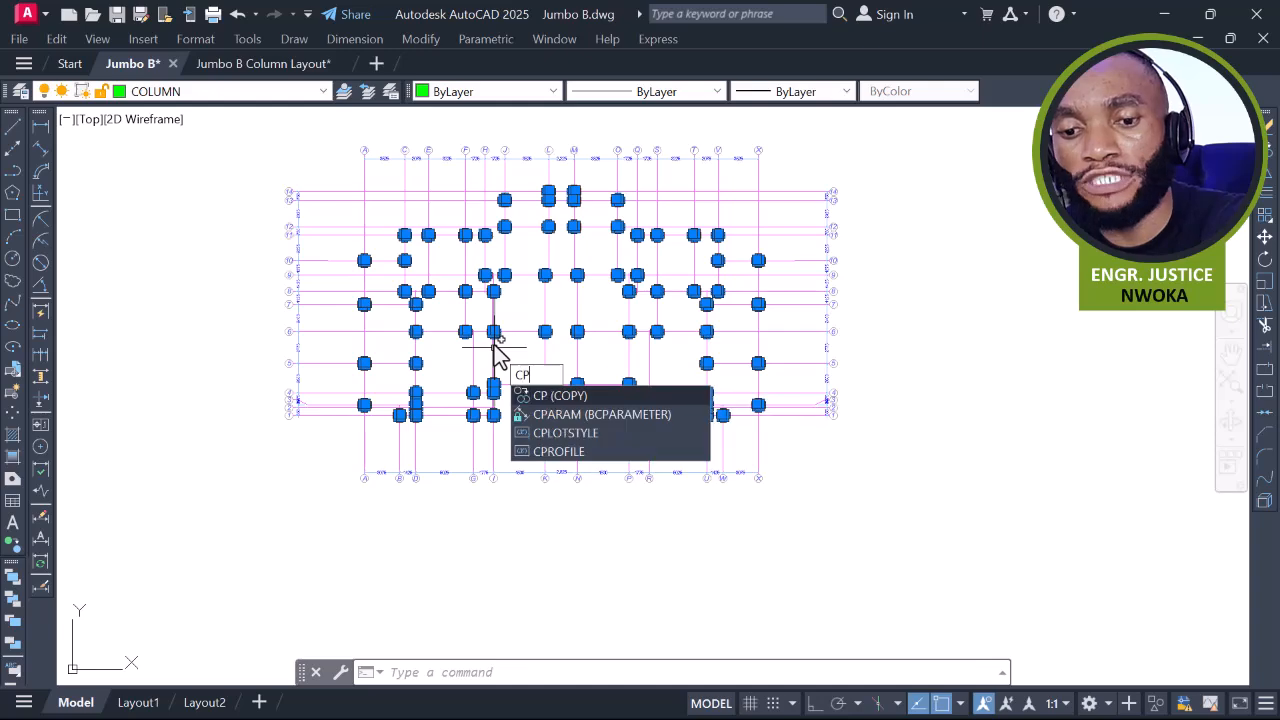
{"action": "key", "text": "Return"}
{"action": "scroll", "coordinate": [391, 415], "scroll_direction": "up", "scroll_amount": 2}
{"action": "scroll", "coordinate": [390, 414], "scroll_direction": "down", "scroll_amount": 1}
{"action": "scroll", "coordinate": [386, 390], "scroll_direction": "up", "scroll_amount": 1}
{"action": "middle_click_drag", "start_coordinate": [405, 308], "coordinate": [409, 449]}
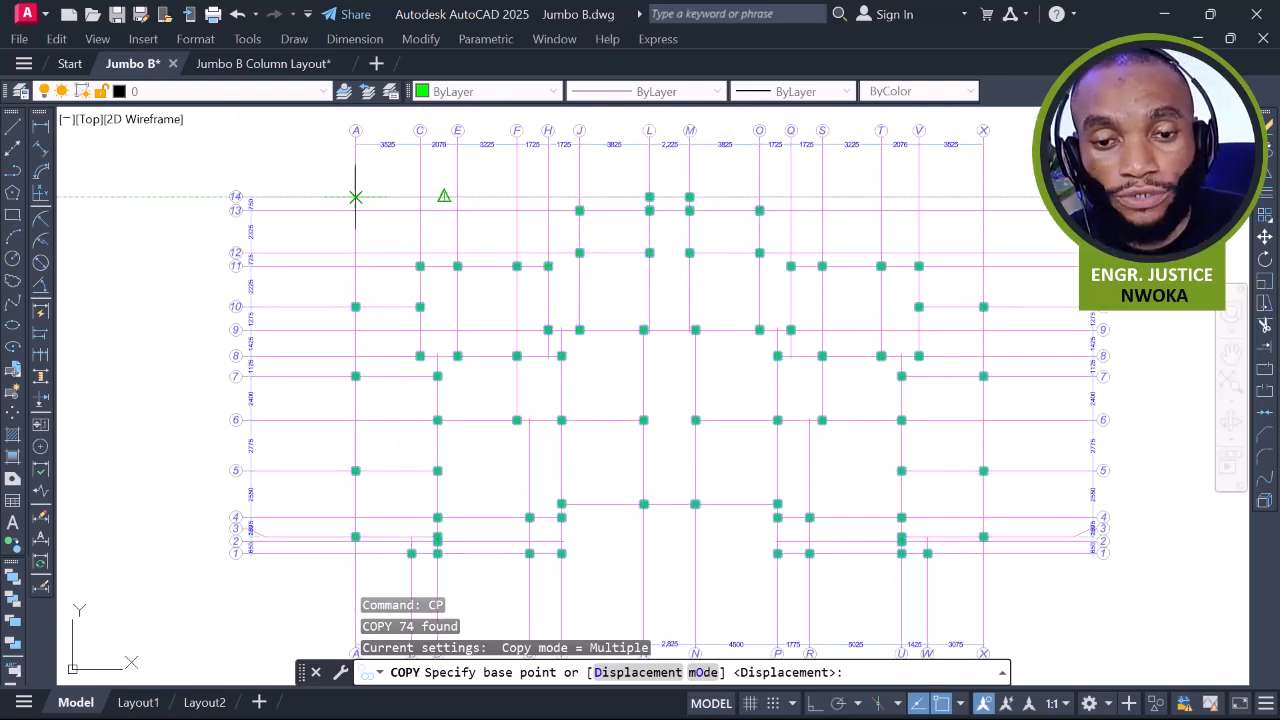
{"action": "scroll", "coordinate": [338, 179], "scroll_direction": "up", "scroll_amount": 4}
{"action": "middle_click_drag", "start_coordinate": [353, 195], "coordinate": [445, 310]}
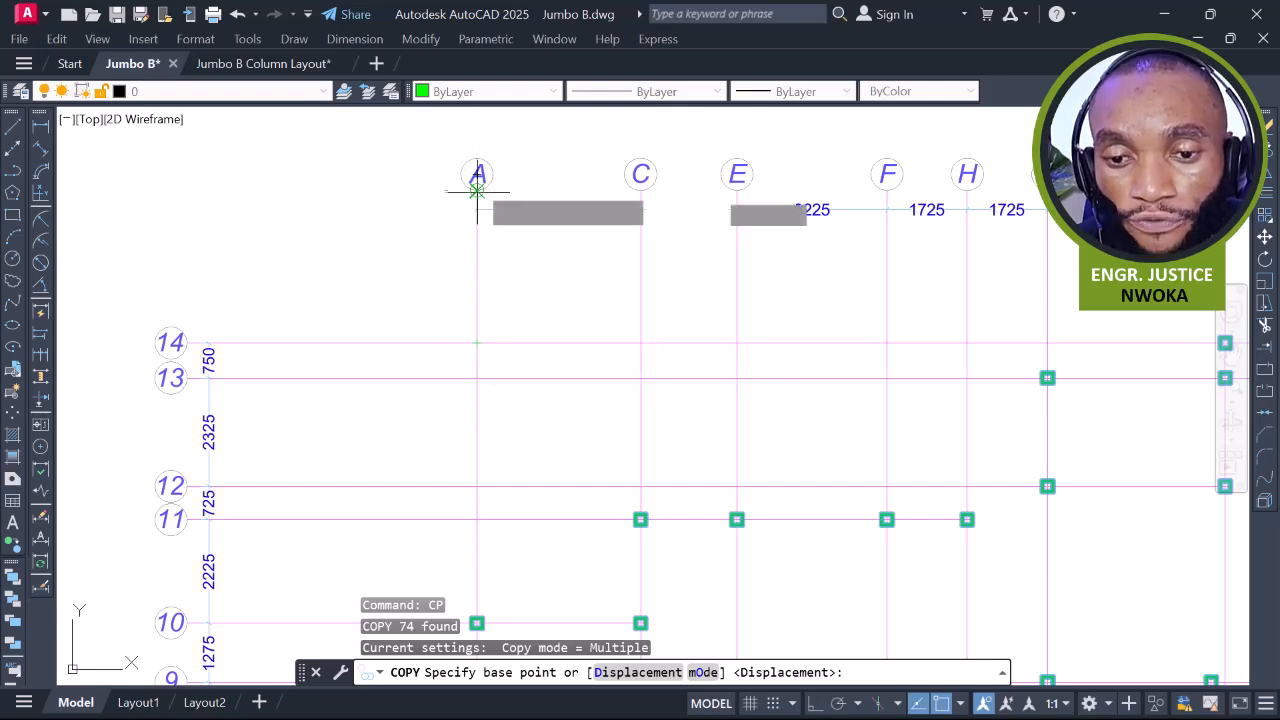
{"action": "scroll", "coordinate": [440, 240], "scroll_direction": "down", "scroll_amount": 6}
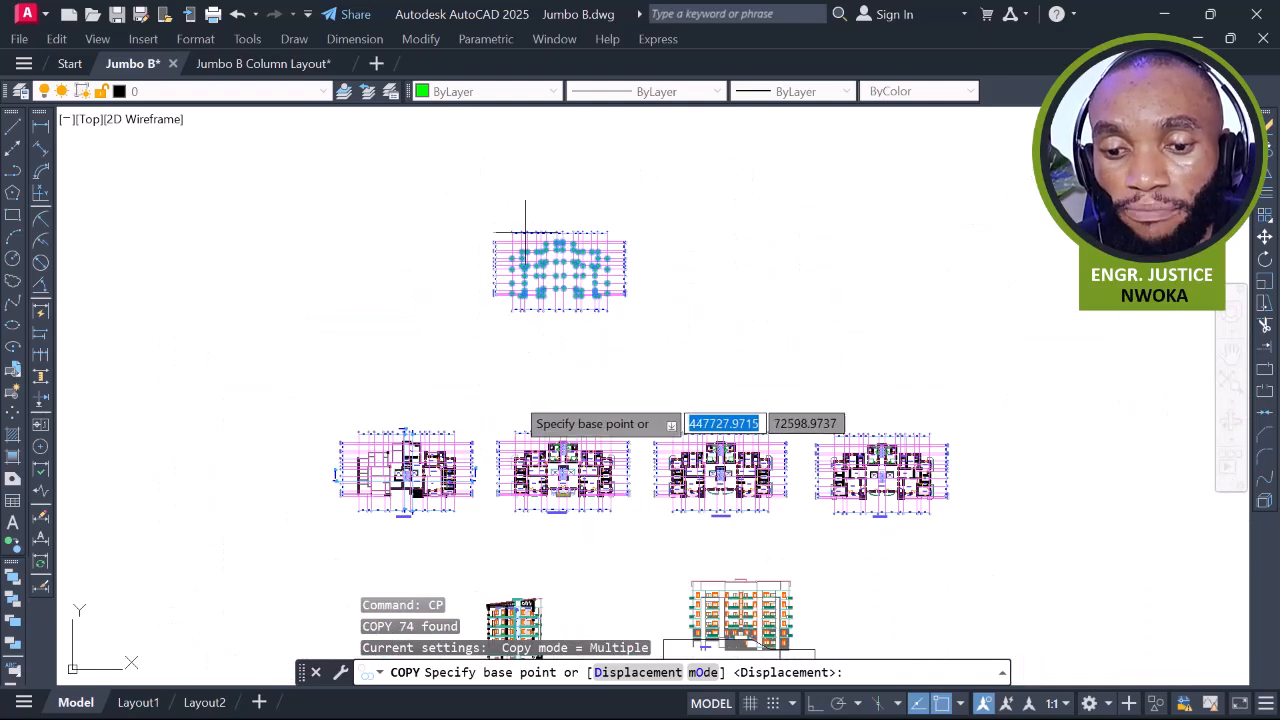
{"action": "scroll", "coordinate": [520, 470], "scroll_direction": "up", "scroll_amount": 8}
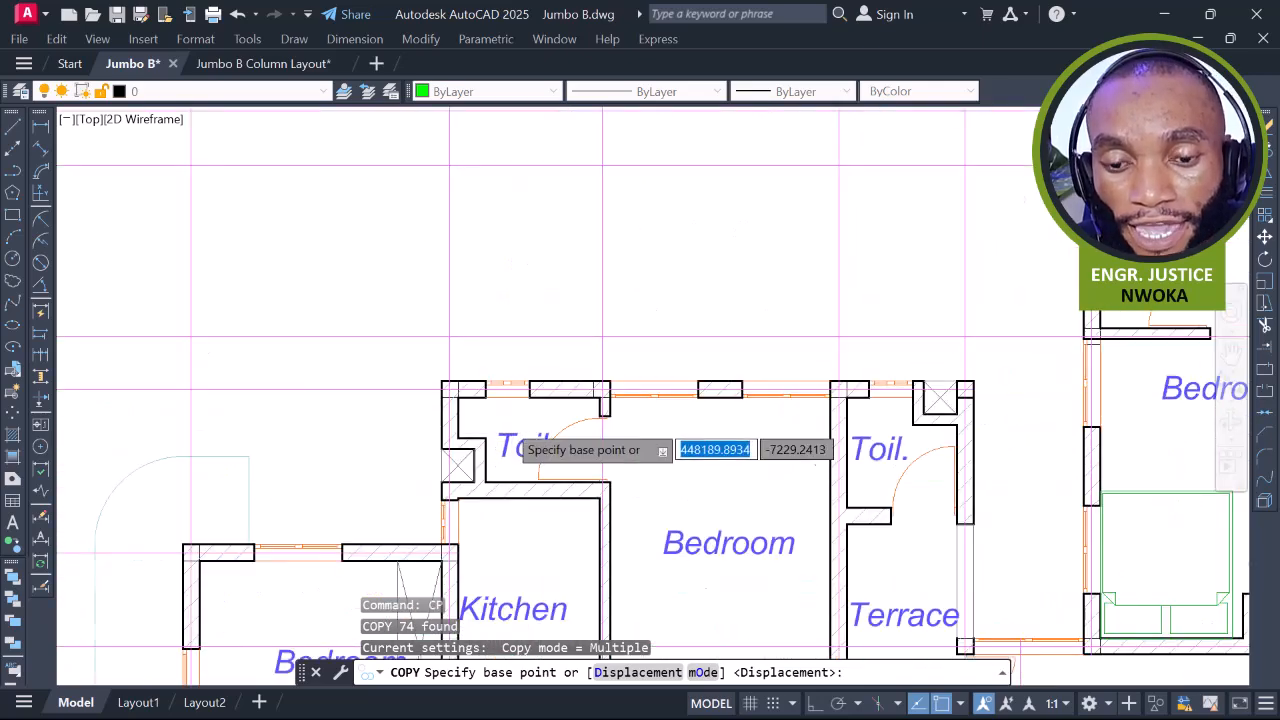
{"action": "scroll", "coordinate": [500, 428], "scroll_direction": "down", "scroll_amount": 4}
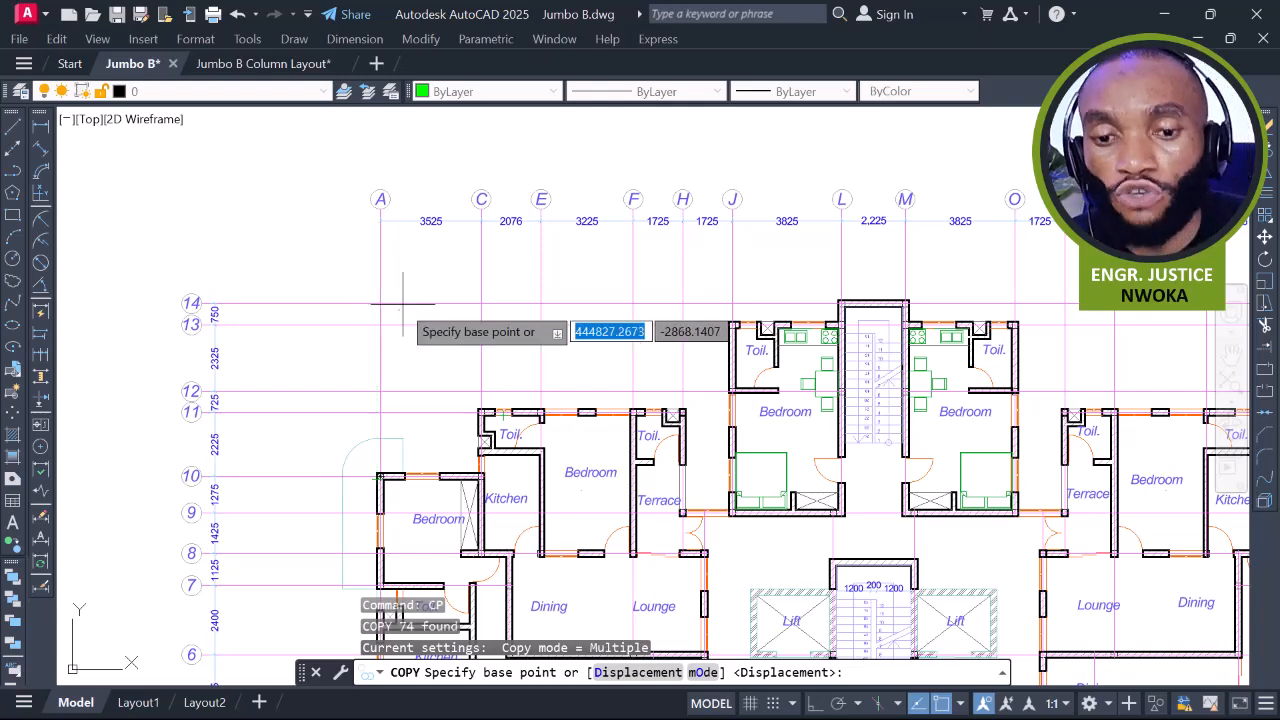
{"action": "scroll", "coordinate": [413, 316], "scroll_direction": "down", "scroll_amount": 6}
{"action": "middle_click_drag", "start_coordinate": [490, 301], "coordinate": [532, 623]}
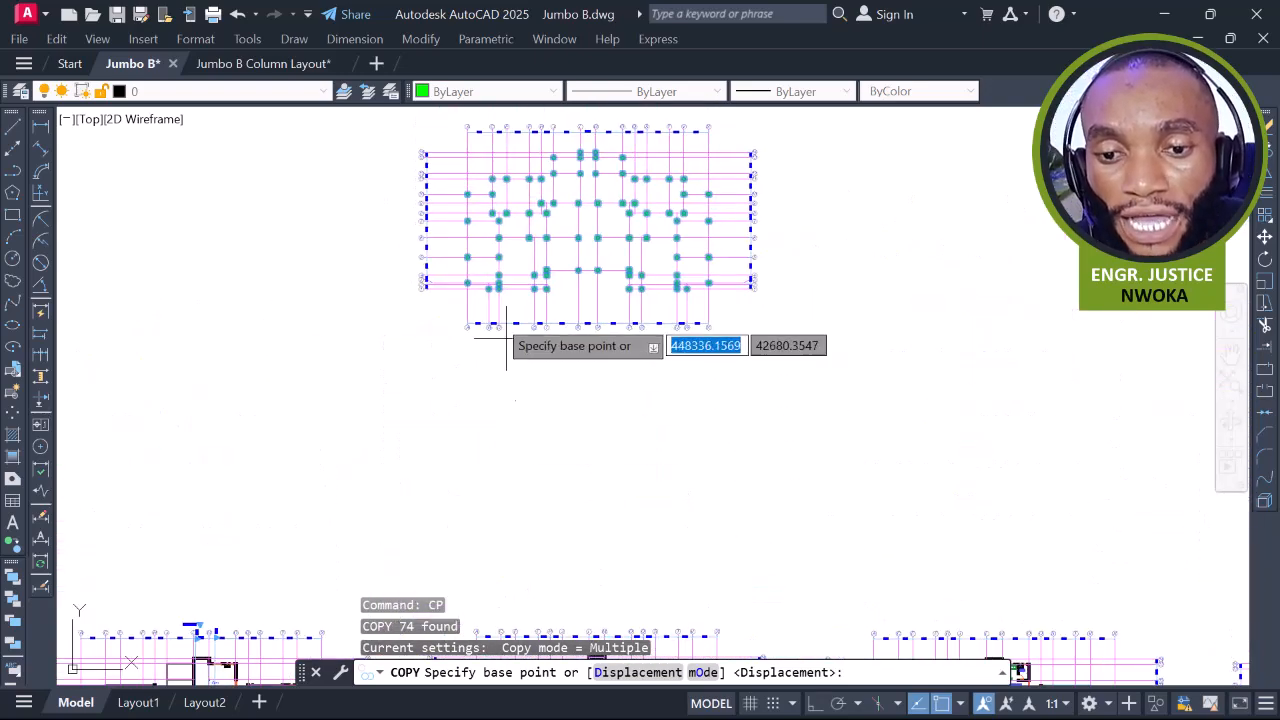
{"action": "scroll", "coordinate": [467, 152], "scroll_direction": "up", "scroll_amount": 8}
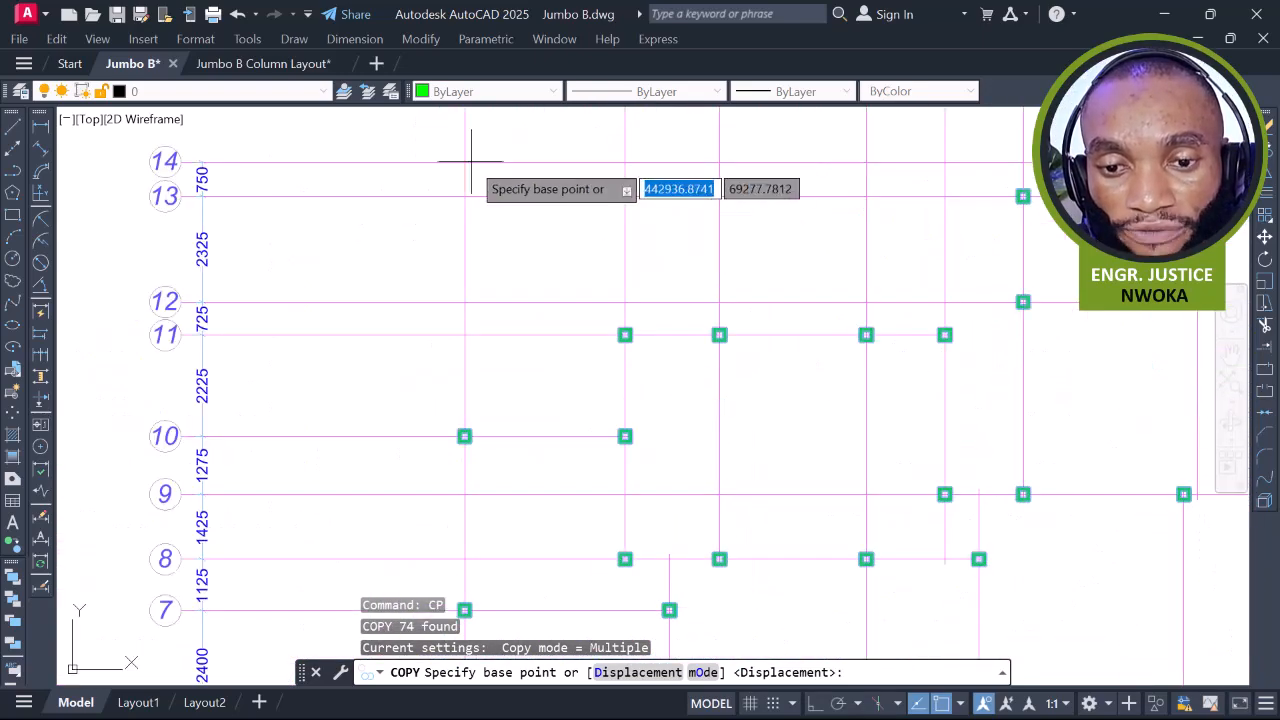
{"action": "left_click", "coordinate": [466, 162]}
Place the copied columns at grid A/14 on the ground-floor plan
{"action": "scroll", "coordinate": [430, 320], "scroll_direction": "down", "scroll_amount": 8}
{"action": "scroll", "coordinate": [480, 220], "scroll_direction": "down", "scroll_amount": 5}
{"action": "scroll", "coordinate": [476, 412], "scroll_direction": "up", "scroll_amount": 3}
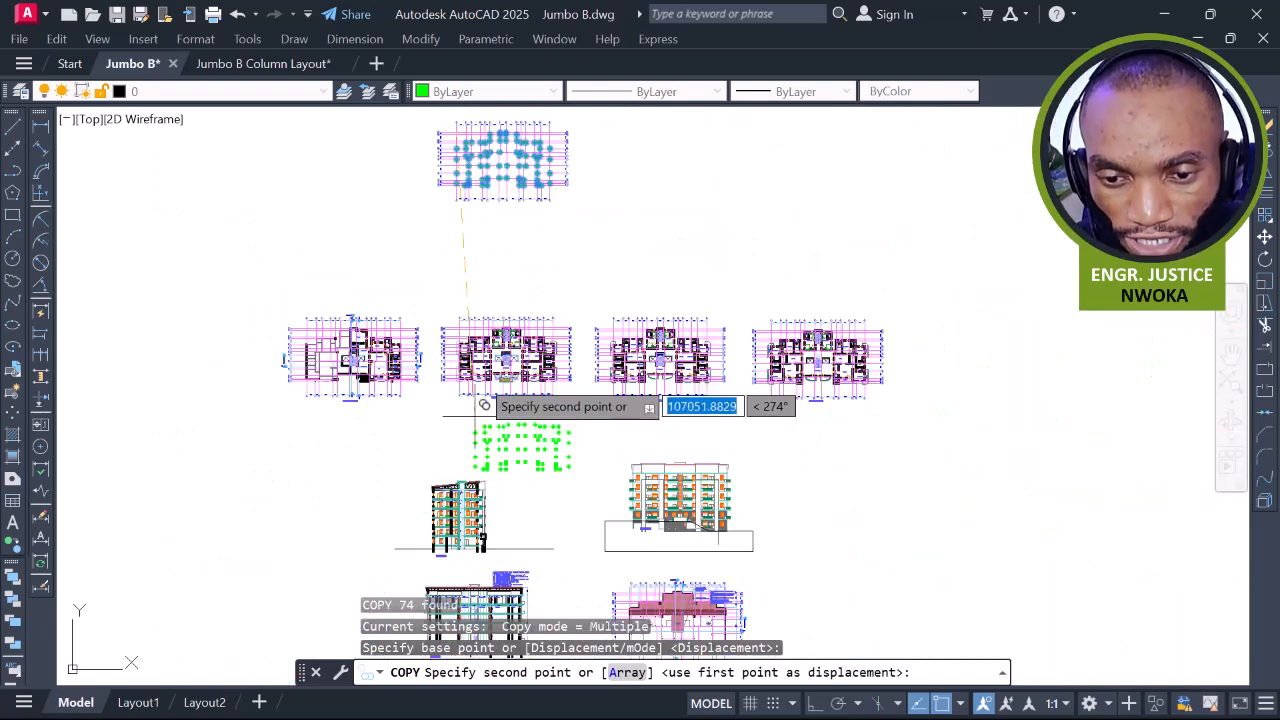
{"action": "scroll", "coordinate": [484, 405], "scroll_direction": "up", "scroll_amount": 4}
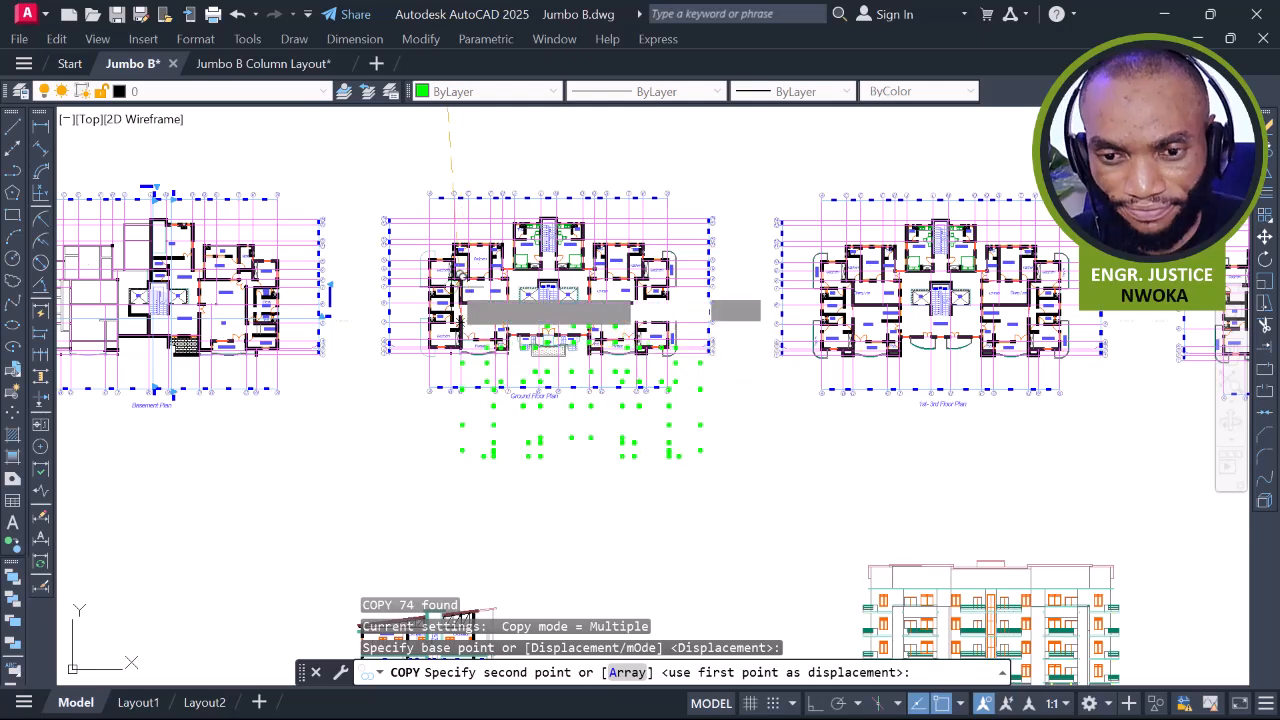
{"action": "scroll", "coordinate": [445, 222], "scroll_direction": "up", "scroll_amount": 3}
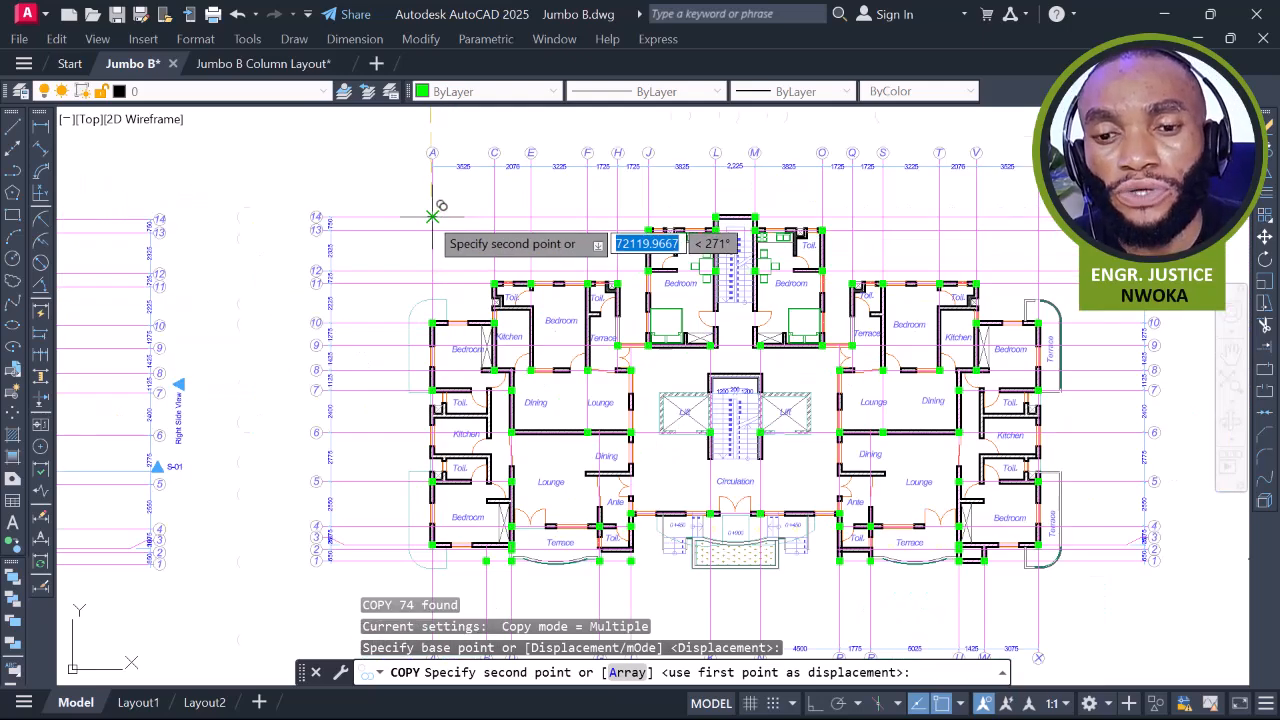
{"action": "scroll", "coordinate": [445, 215], "scroll_direction": "up", "scroll_amount": 2}
{"action": "left_click", "coordinate": [434, 214]}
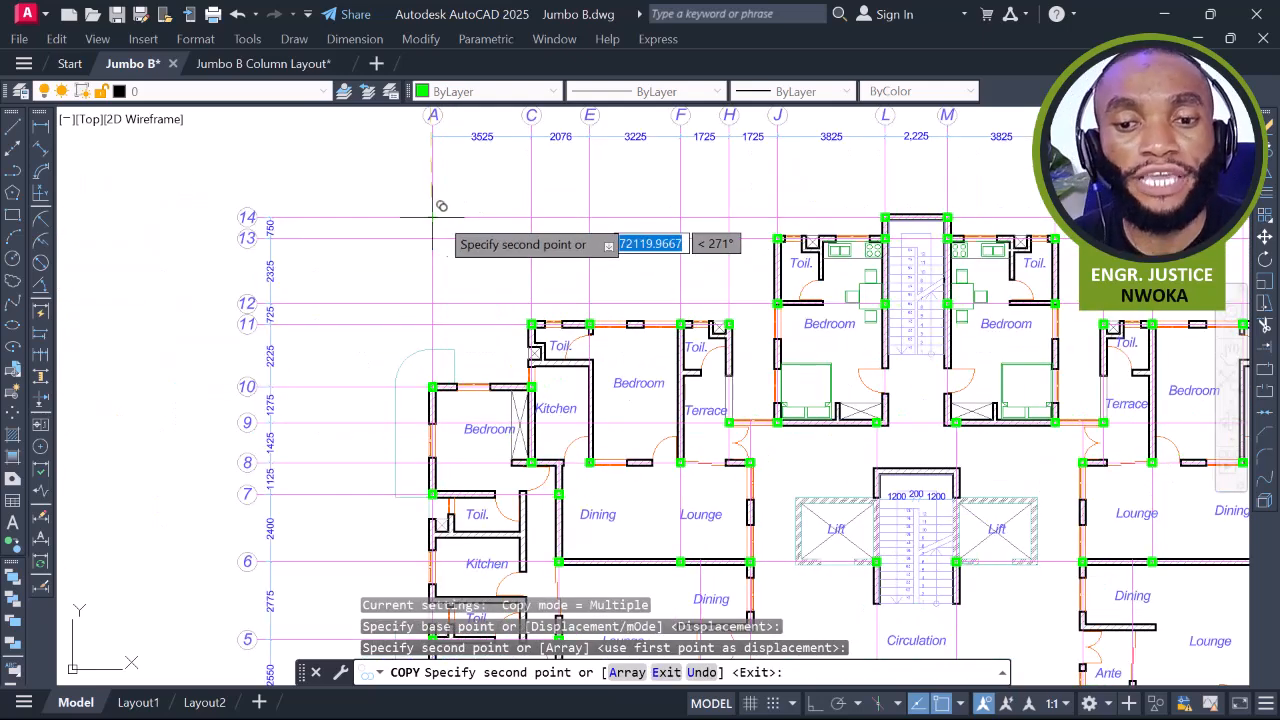
End the copy and zoom in on the column at the left bedroom's wall corner
{"action": "key", "text": "Escape"}
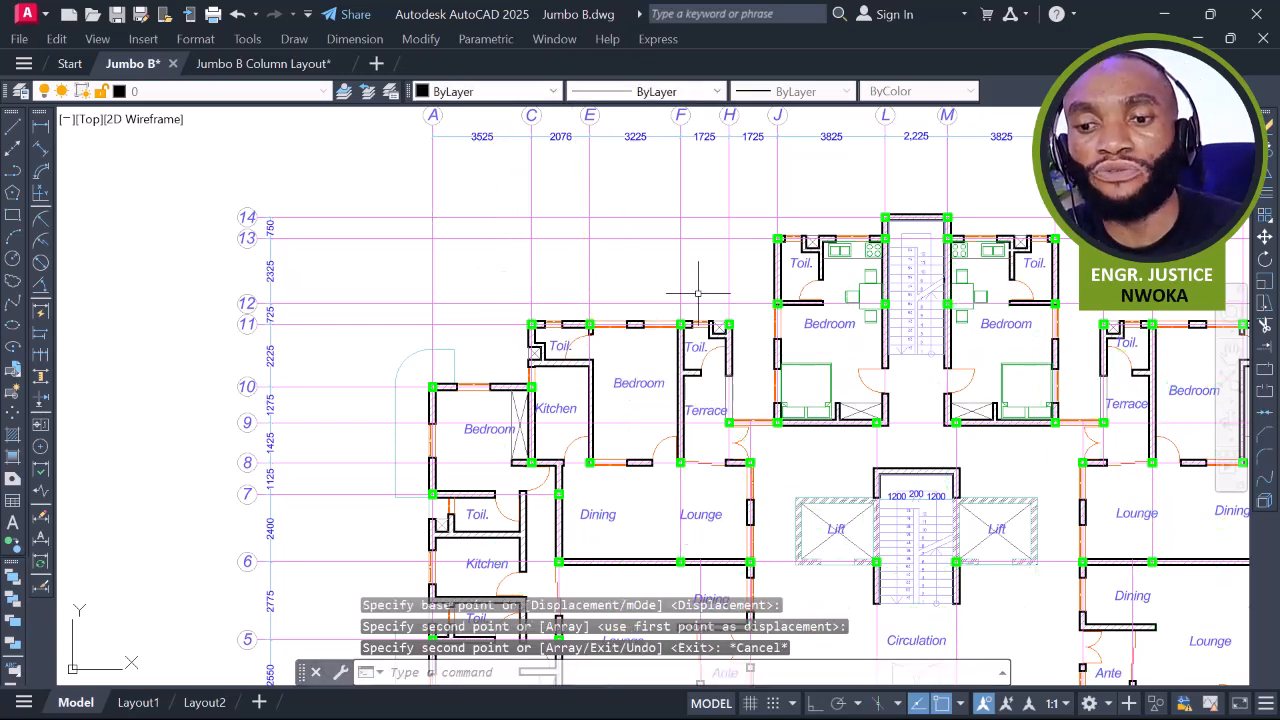
{"action": "middle_click_drag", "start_coordinate": [906, 240], "coordinate": [616, 205]}
{"action": "scroll", "coordinate": [617, 212], "scroll_direction": "up", "scroll_amount": 4}
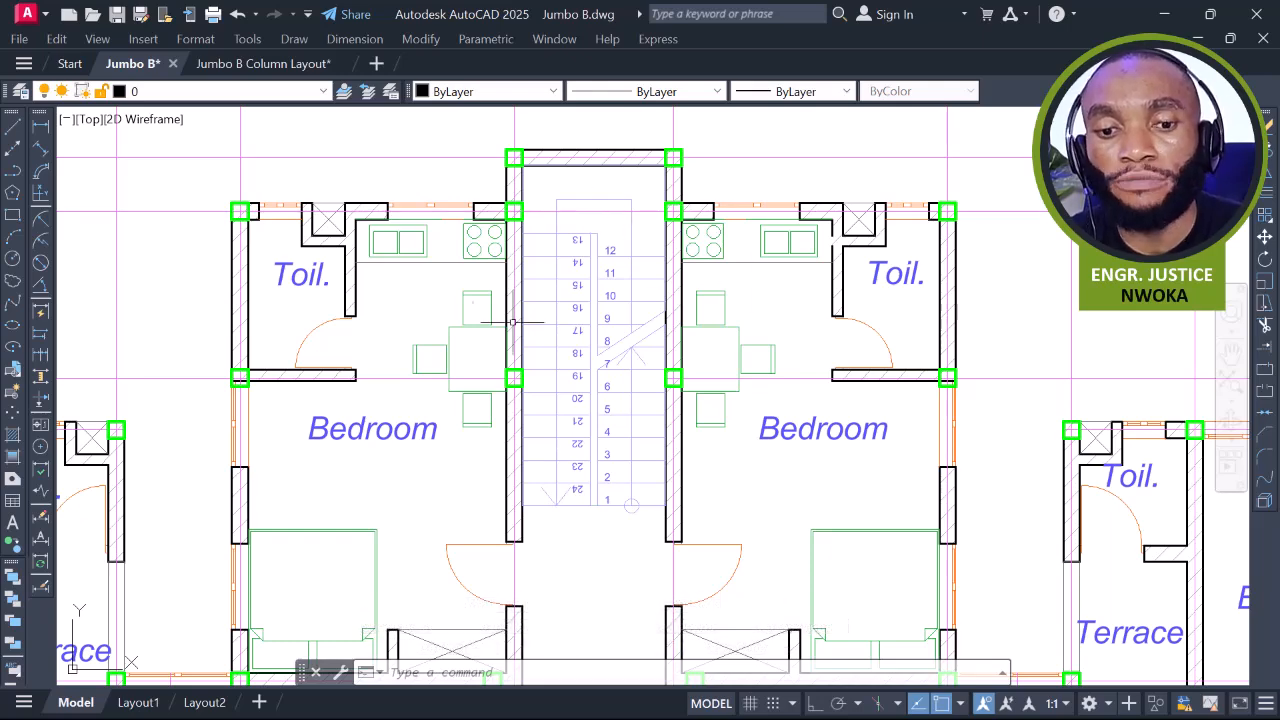
{"action": "middle_click_drag", "start_coordinate": [323, 376], "coordinate": [370, 387]}
{"action": "scroll", "coordinate": [355, 360], "scroll_direction": "up", "scroll_amount": 4}
{"action": "scroll", "coordinate": [312, 338], "scroll_direction": "up", "scroll_amount": 2}
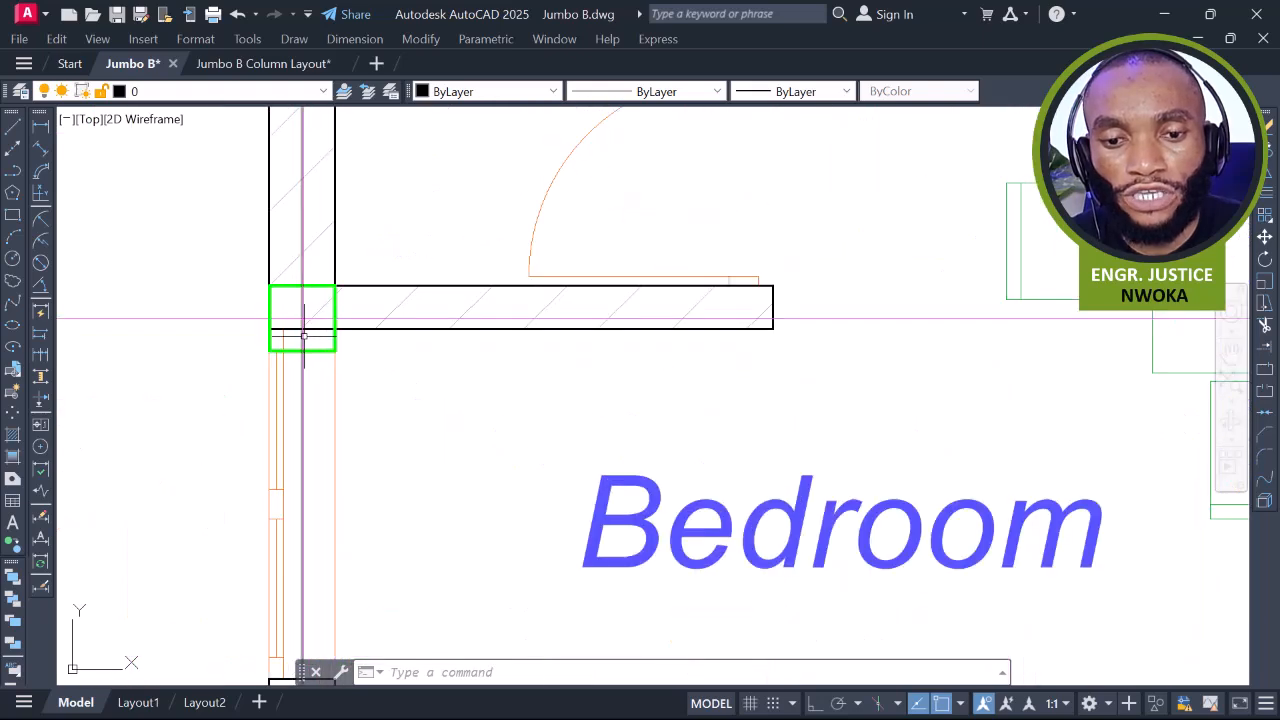
{"action": "middle_click_drag", "start_coordinate": [310, 355], "coordinate": [369, 346]}
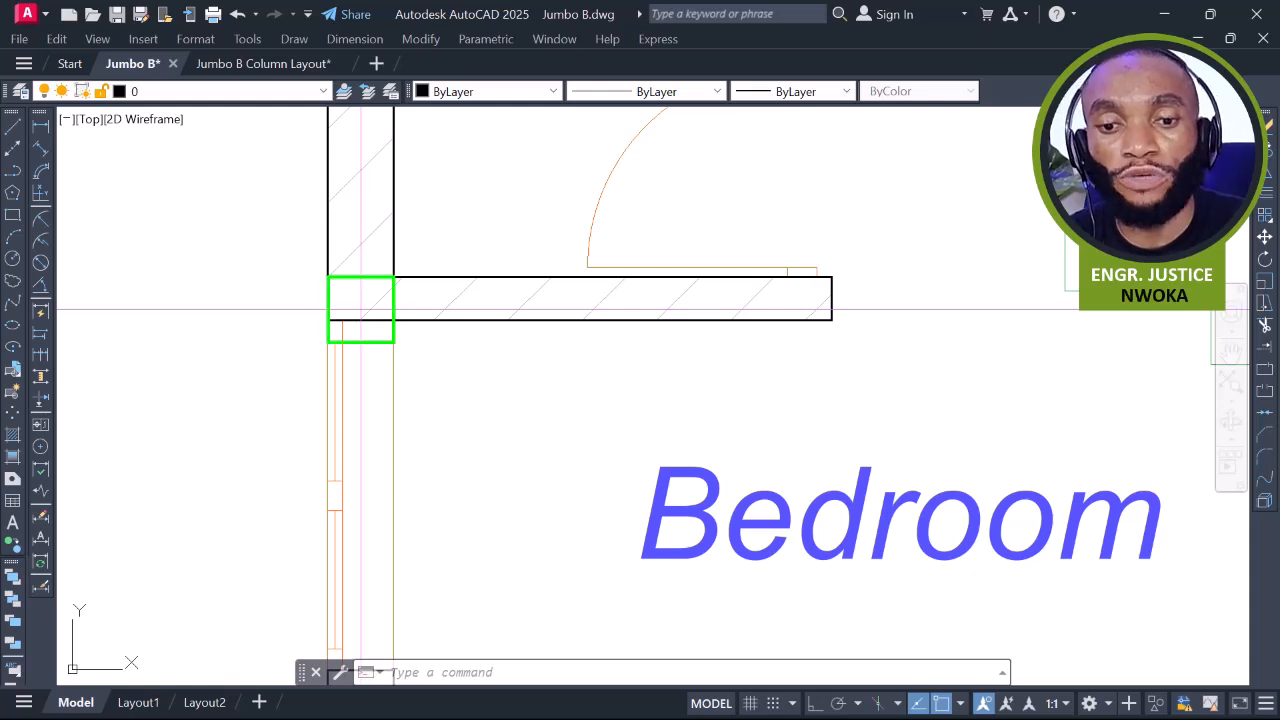
Move that corner column up so its edge lines up with the wall
{"action": "left_click", "coordinate": [369, 342]}
{"action": "type", "text": "M"}
{"action": "key", "text": "Return"}
{"action": "scroll", "coordinate": [362, 349], "scroll_direction": "up", "scroll_amount": 4}
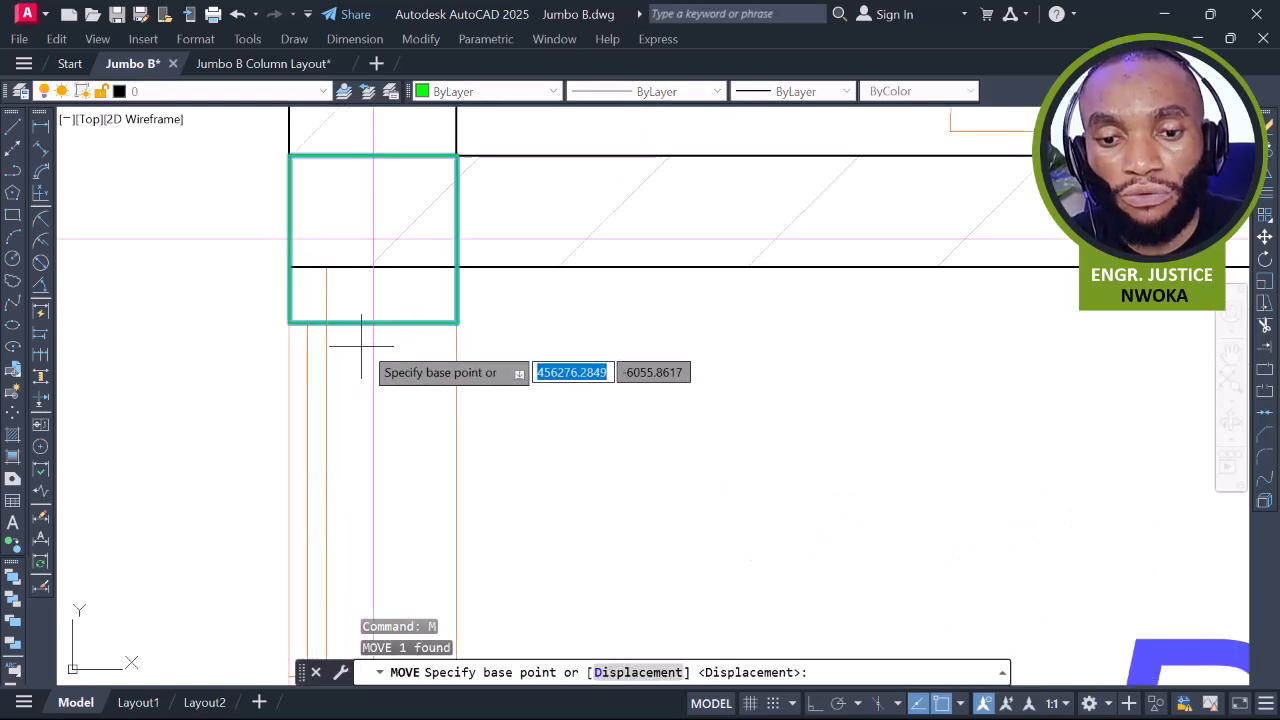
{"action": "left_click", "coordinate": [372, 238]}
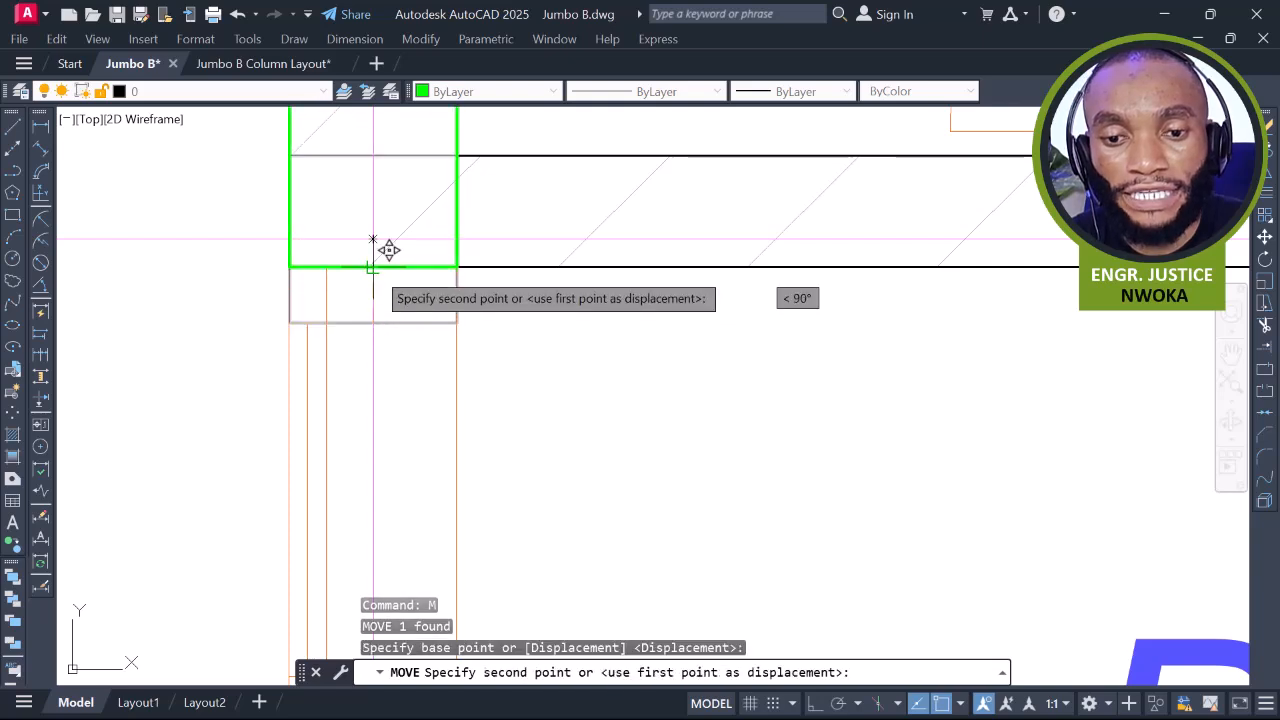
{"action": "left_click", "coordinate": [372, 240]}
{"action": "scroll", "coordinate": [357, 364], "scroll_direction": "down", "scroll_amount": 4}
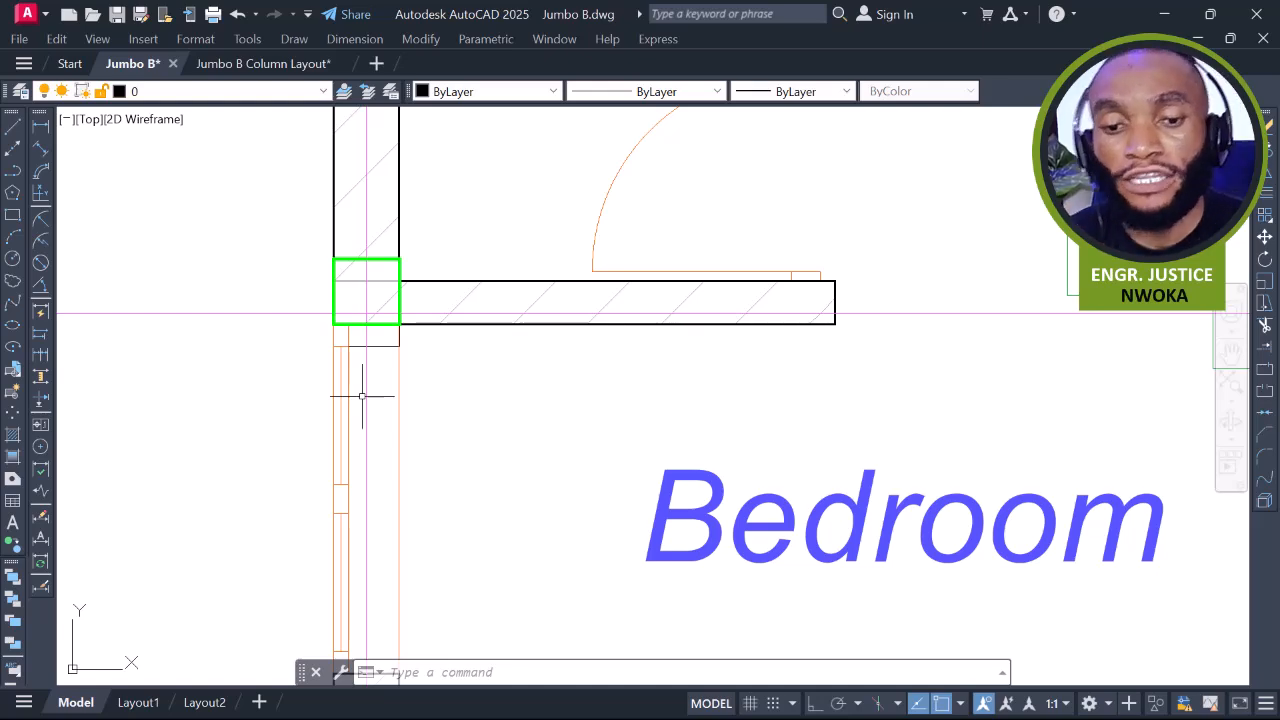
{"action": "scroll", "coordinate": [362, 396], "scroll_direction": "down", "scroll_amount": 5}
{"action": "middle_click_drag", "start_coordinate": [546, 378], "coordinate": [457, 360]}
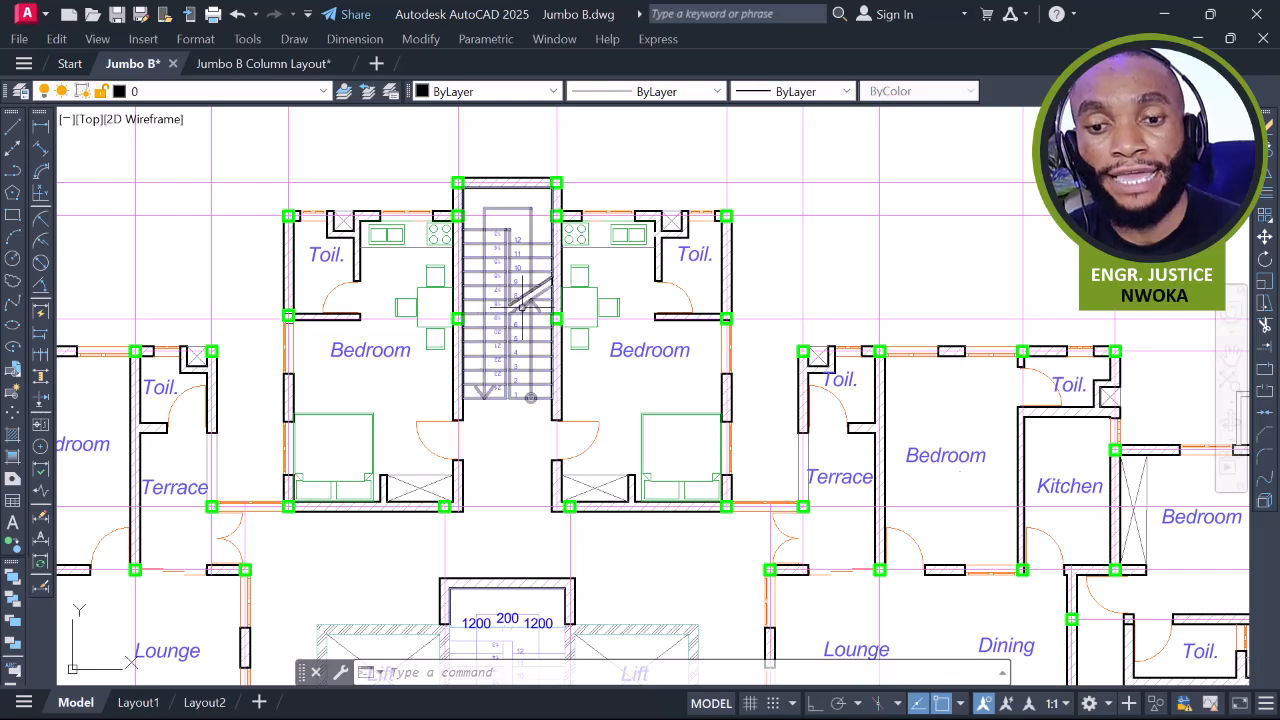
{"action": "scroll", "coordinate": [598, 314], "scroll_direction": "up", "scroll_amount": 2}
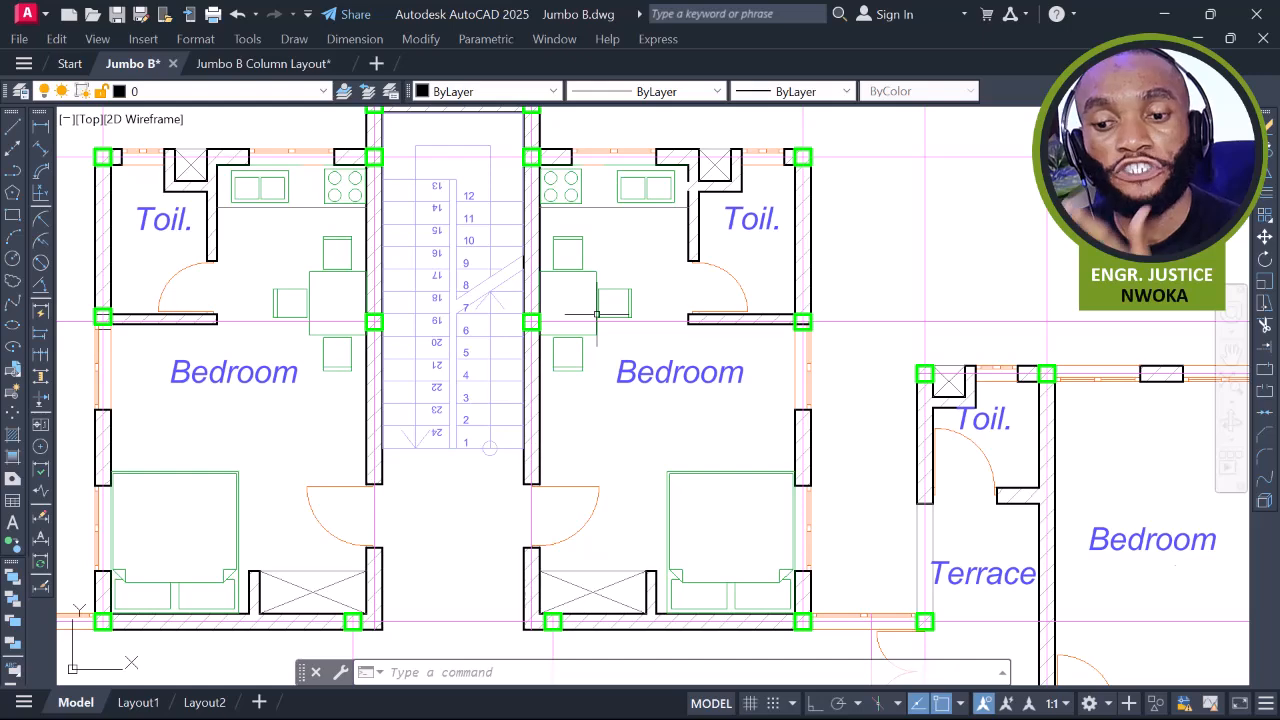
{"action": "scroll", "coordinate": [592, 280], "scroll_direction": "down", "scroll_amount": 4}
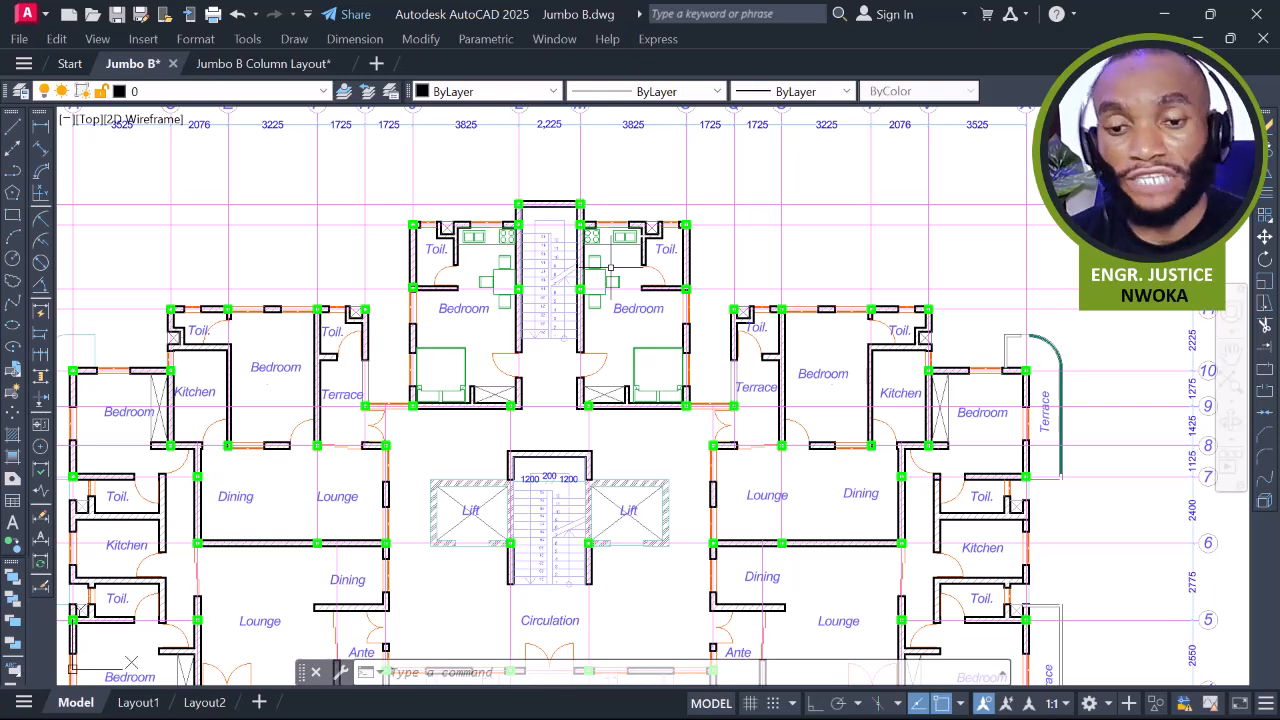
{"action": "scroll", "coordinate": [597, 235], "scroll_direction": "up", "scroll_amount": 8}
{"action": "middle_click_drag", "start_coordinate": [477, 426], "coordinate": [446, 394]}
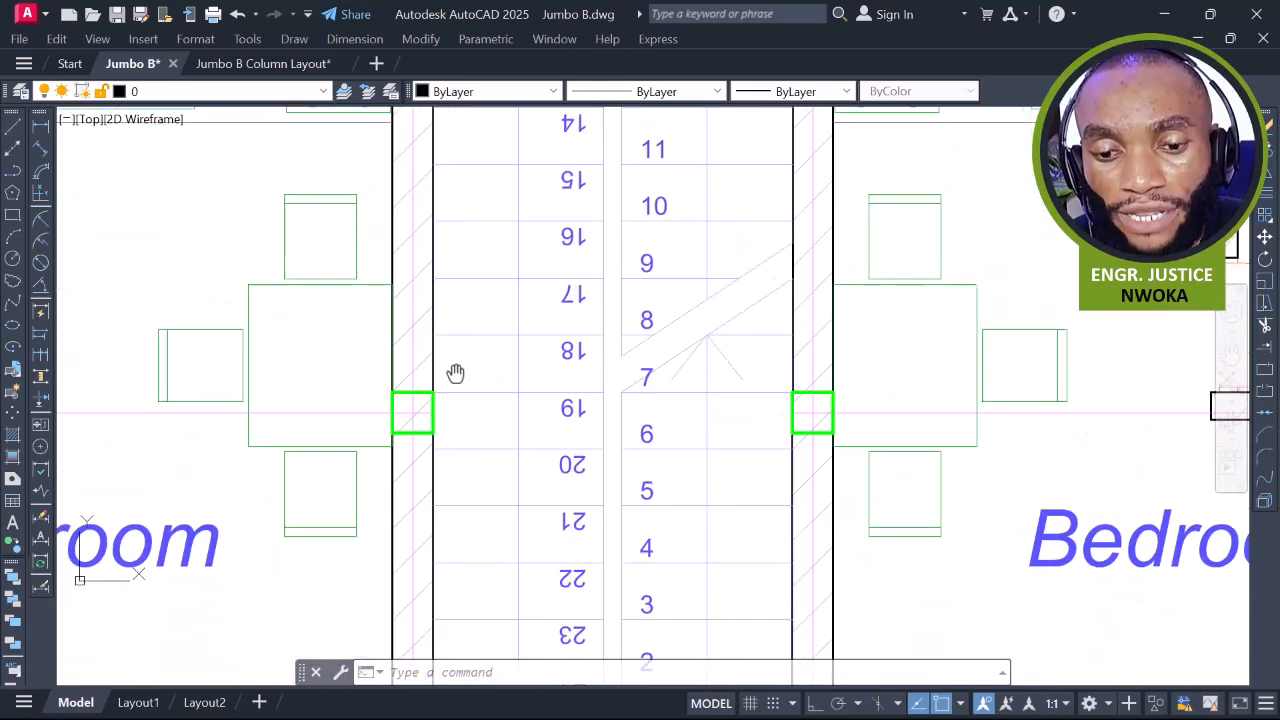
{"action": "scroll", "coordinate": [524, 261], "scroll_direction": "down", "scroll_amount": 5}
{"action": "scroll", "coordinate": [935, 263], "scroll_direction": "up", "scroll_amount": 6}
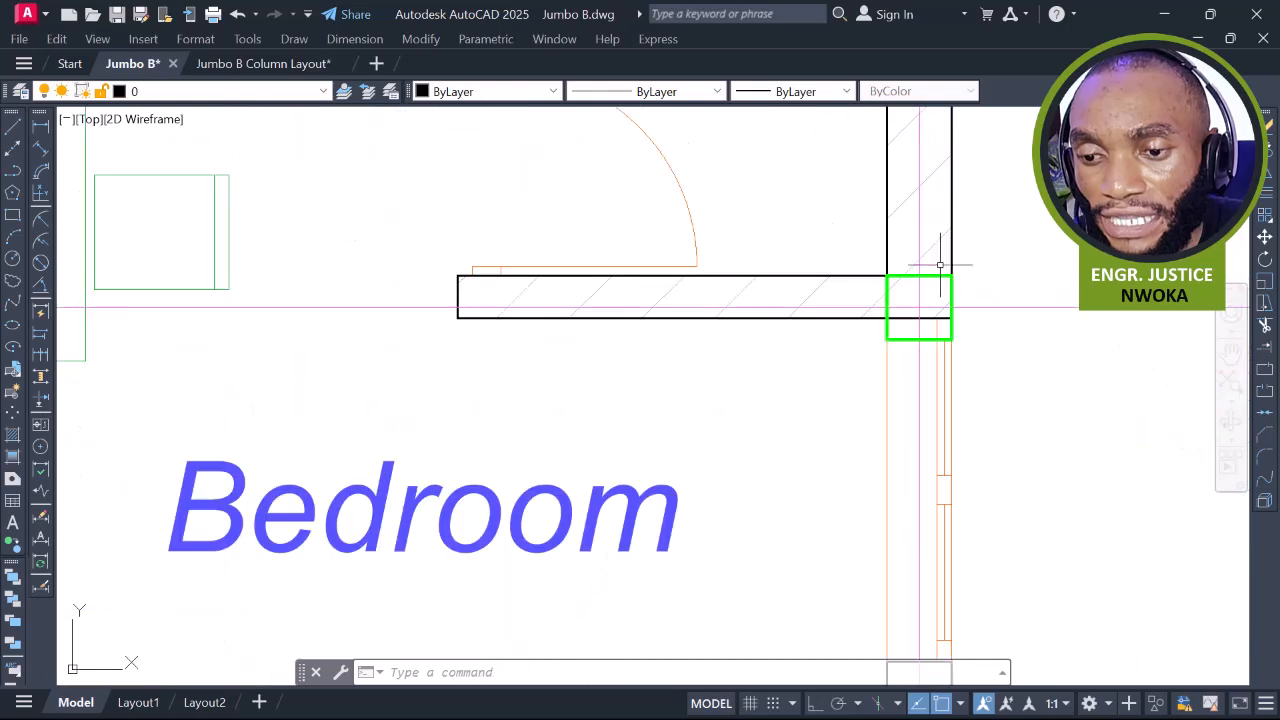
{"action": "scroll", "coordinate": [1040, 238], "scroll_direction": "down", "scroll_amount": 4}
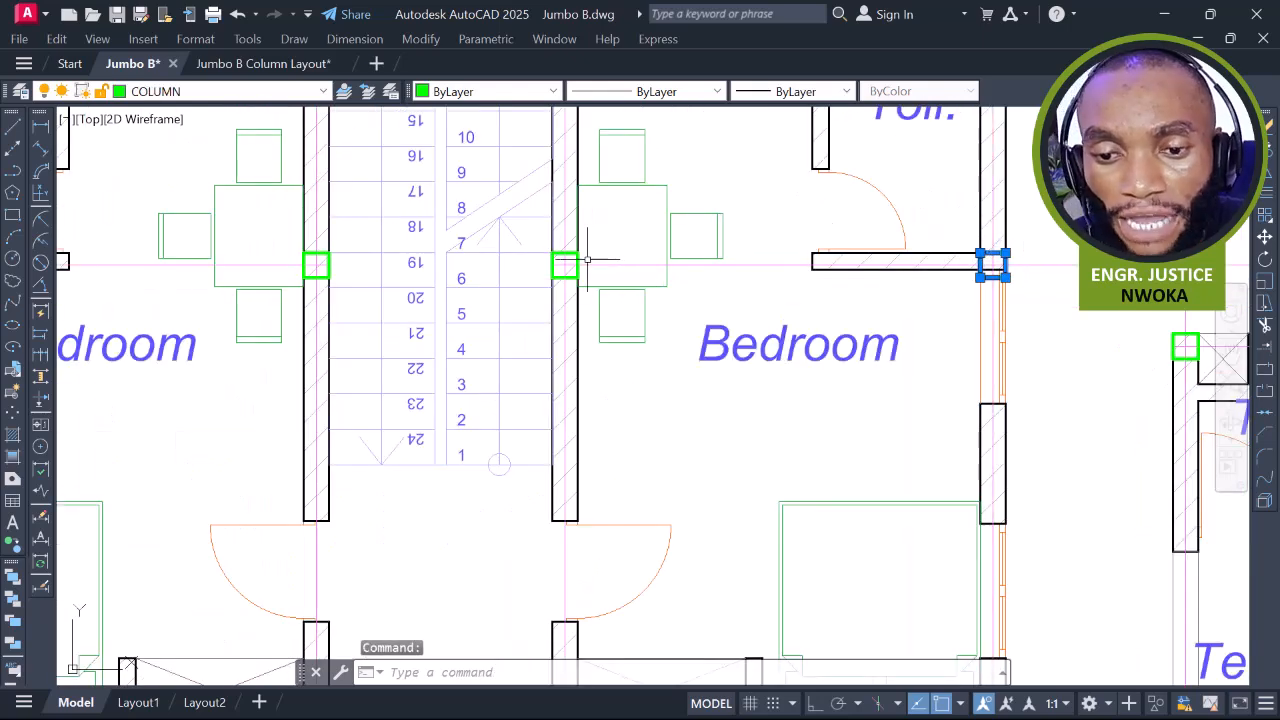
{"action": "scroll", "coordinate": [590, 259], "scroll_direction": "up", "scroll_amount": 2}
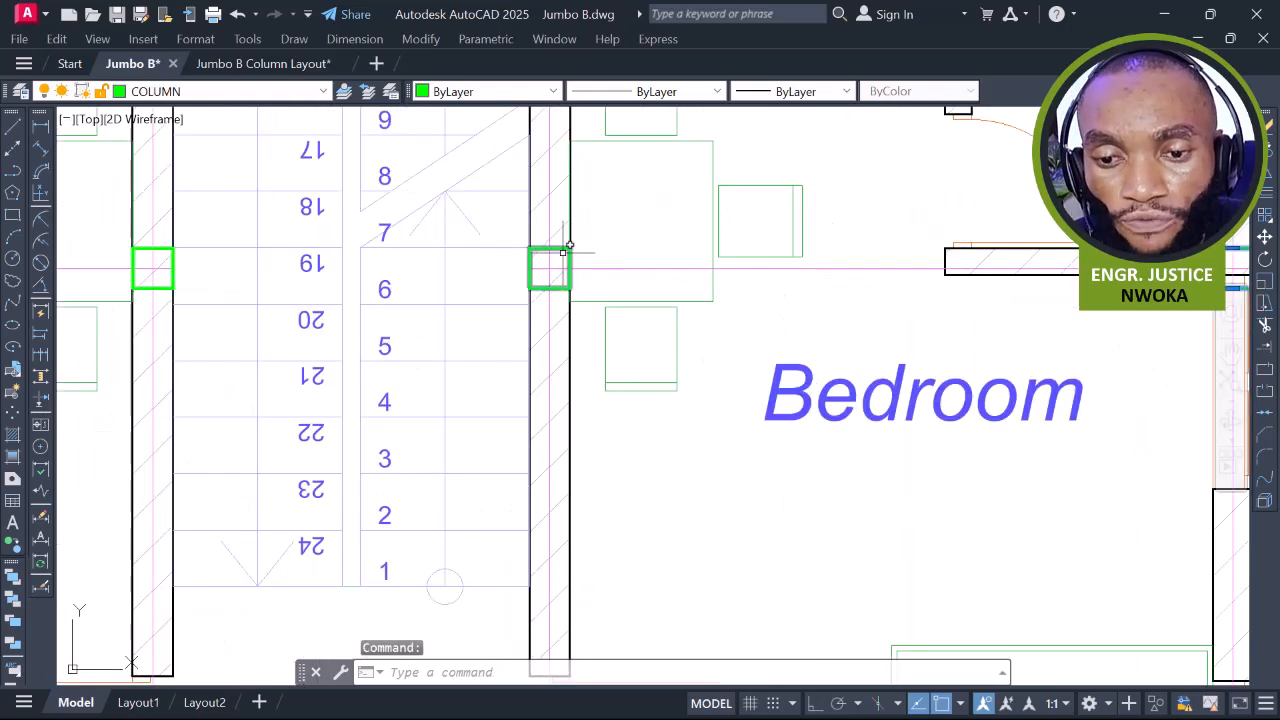
Move the column beside the stair slightly higher onto its wall junction
{"action": "left_click", "coordinate": [173, 268]}
{"action": "type", "text": "M"}
{"action": "key", "text": "Return"}
{"action": "scroll", "coordinate": [420, 341], "scroll_direction": "down", "scroll_amount": 4}
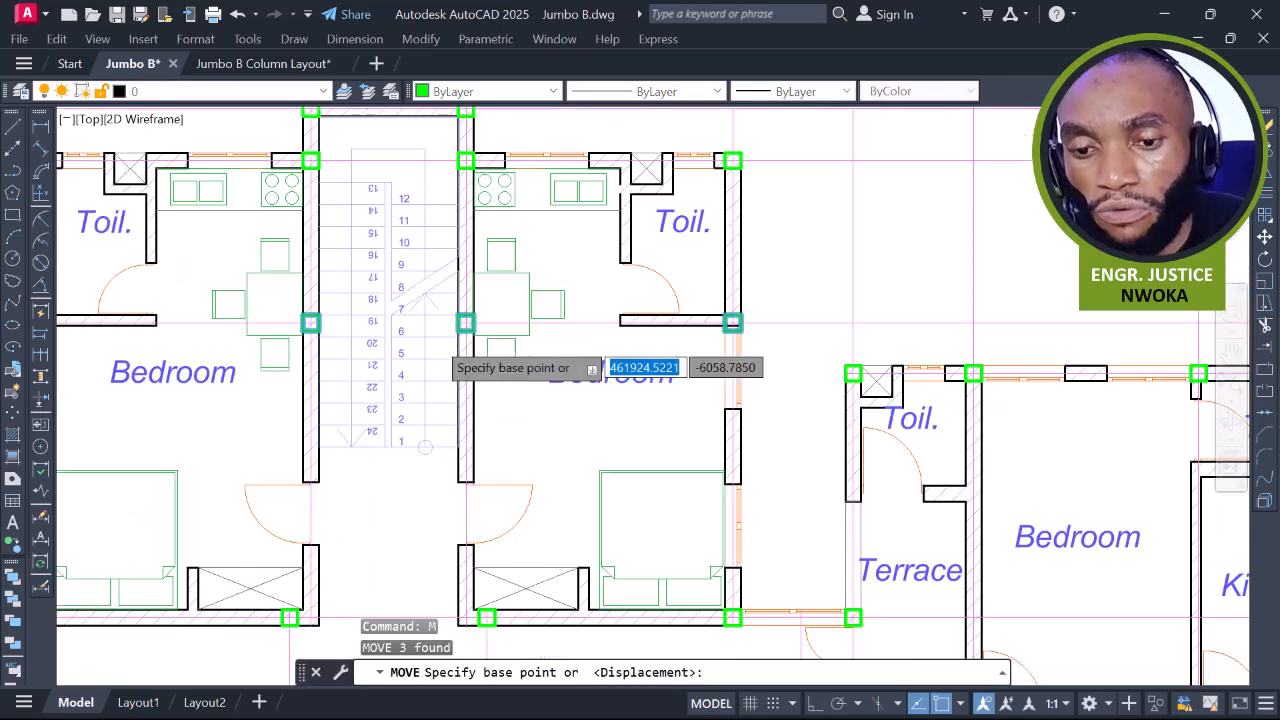
{"action": "scroll", "coordinate": [600, 334], "scroll_direction": "down", "scroll_amount": 2}
{"action": "scroll", "coordinate": [791, 333], "scroll_direction": "up", "scroll_amount": 4}
{"action": "scroll", "coordinate": [319, 318], "scroll_direction": "up", "scroll_amount": 4}
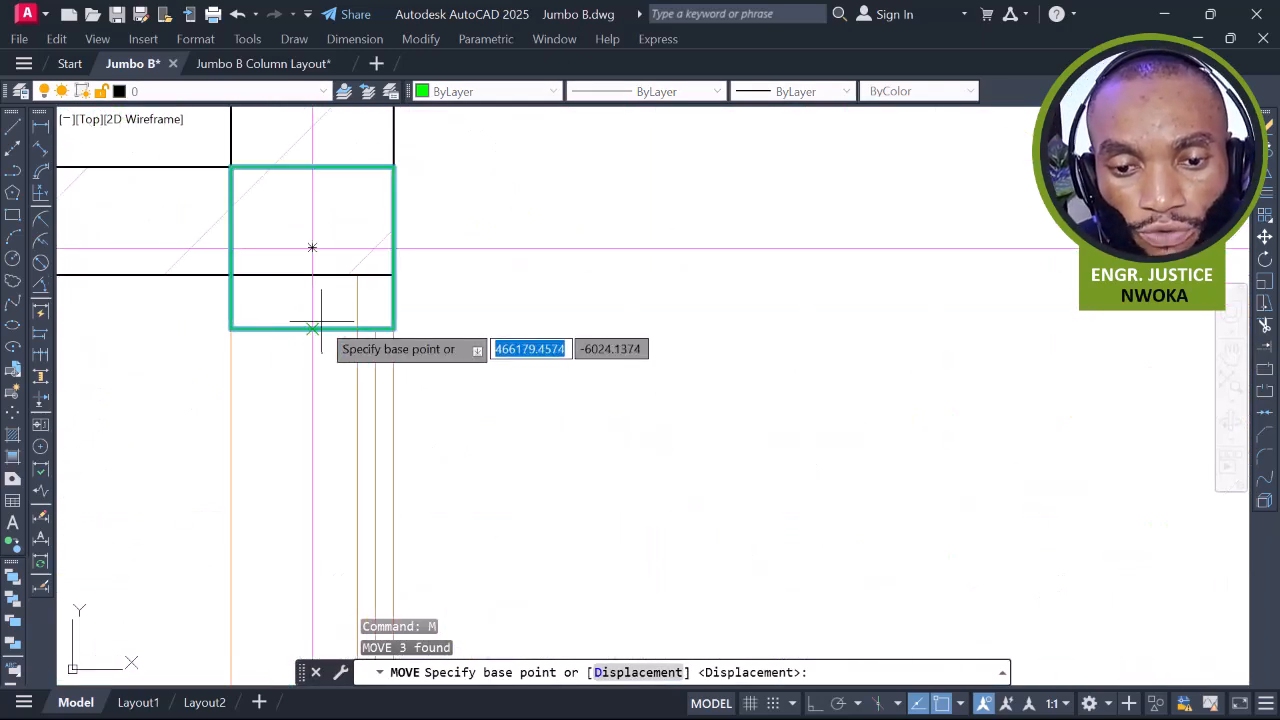
{"action": "left_click", "coordinate": [312, 328]}
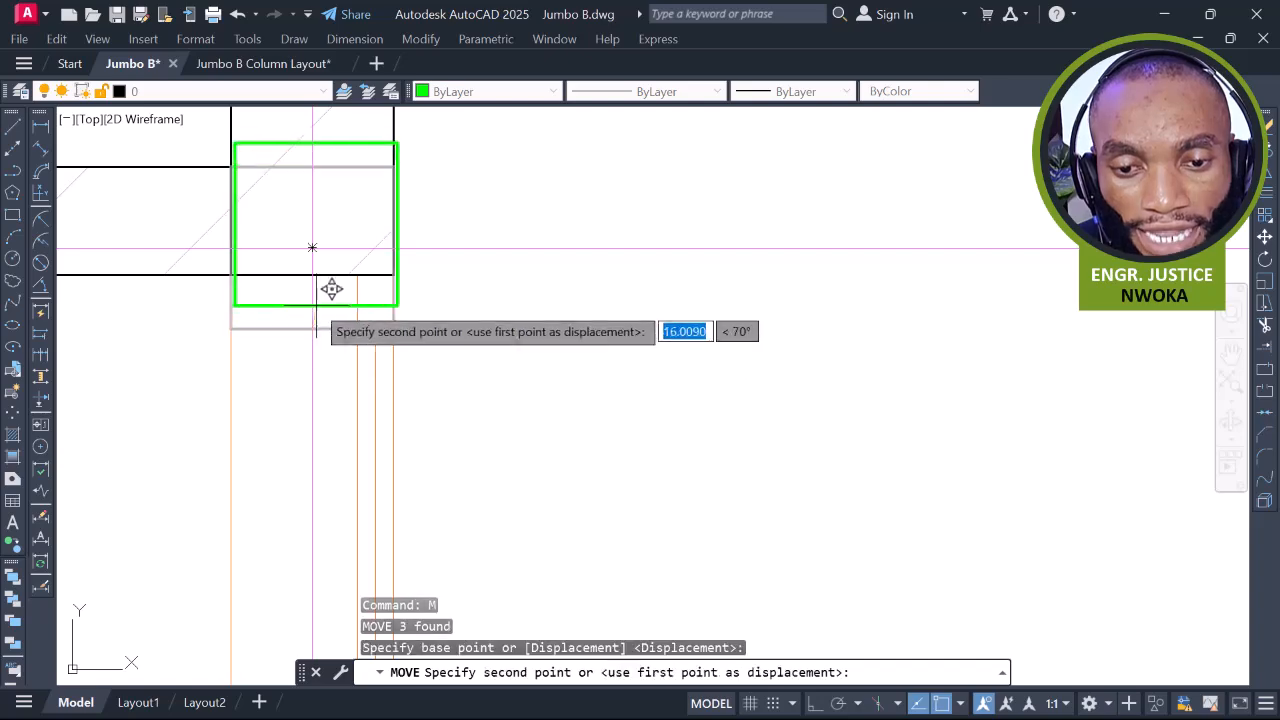
{"action": "left_click", "coordinate": [312, 274]}
Pan across the plan to inspect the columns around the kitchen, bedroom and toilets
{"action": "scroll", "coordinate": [666, 243], "scroll_direction": "down", "scroll_amount": 5}
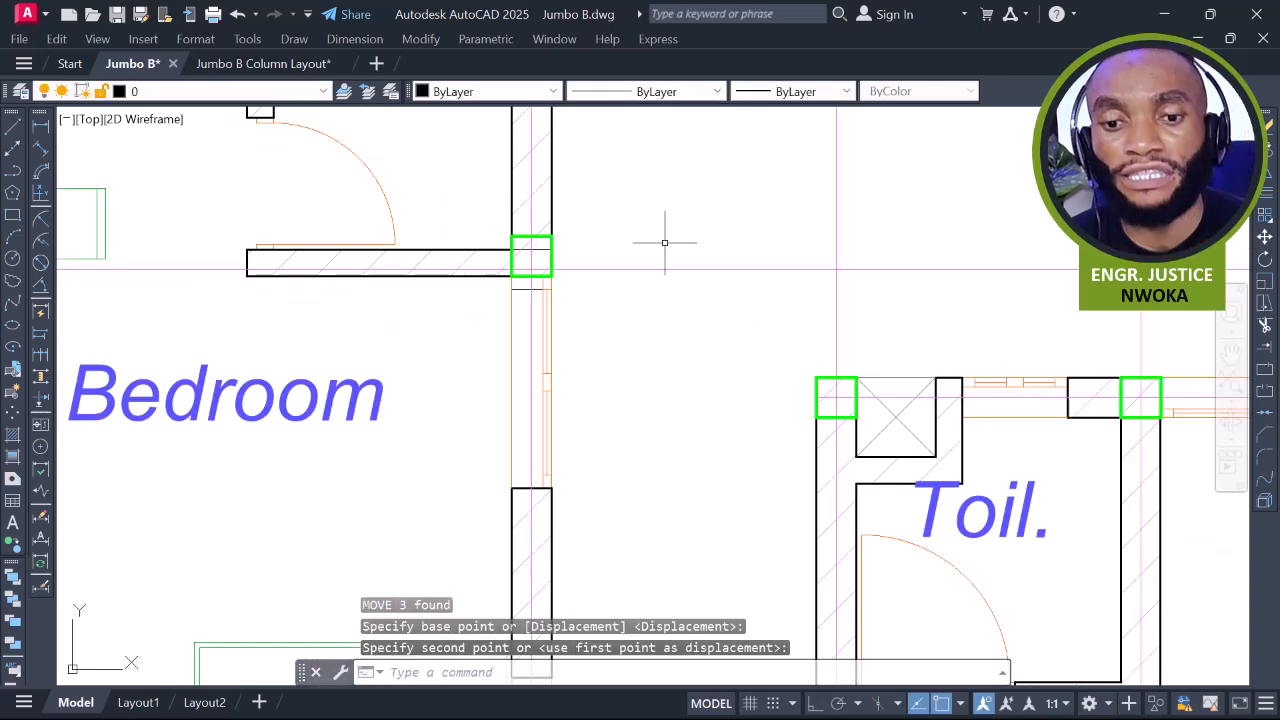
{"action": "scroll", "coordinate": [664, 255], "scroll_direction": "up", "scroll_amount": 5}
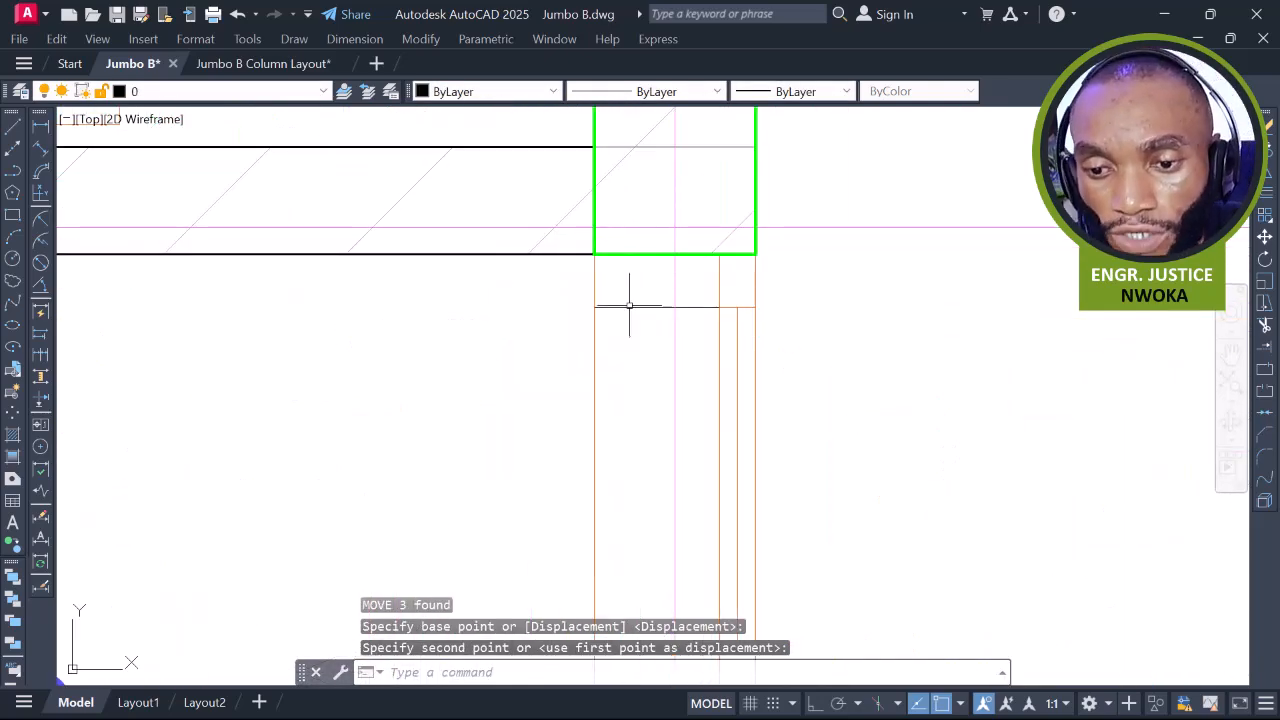
{"action": "scroll", "coordinate": [630, 304], "scroll_direction": "down", "scroll_amount": 8}
{"action": "middle_click_drag", "start_coordinate": [576, 307], "coordinate": [701, 276]}
{"action": "scroll", "coordinate": [704, 182], "scroll_direction": "up", "scroll_amount": 8}
{"action": "middle_click_drag", "start_coordinate": [754, 194], "coordinate": [511, 337]}
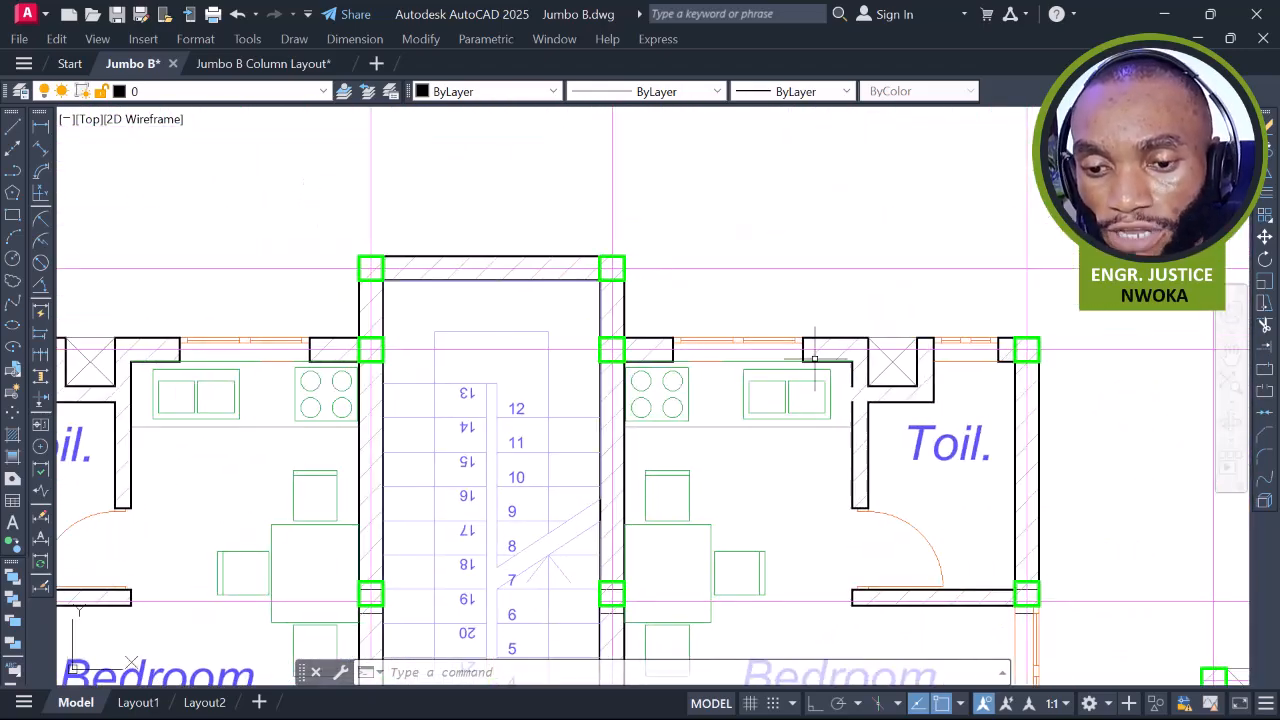
{"action": "middle_click_drag", "start_coordinate": [816, 356], "coordinate": [643, 324]}
{"action": "scroll", "coordinate": [837, 351], "scroll_direction": "down", "scroll_amount": 3}
{"action": "middle_click_drag", "start_coordinate": [711, 389], "coordinate": [821, 229]}
{"action": "middle_click_drag", "start_coordinate": [529, 311], "coordinate": [945, 243]}
{"action": "scroll", "coordinate": [679, 254], "scroll_direction": "up", "scroll_amount": 5}
{"action": "scroll", "coordinate": [923, 217], "scroll_direction": "down", "scroll_amount": 5}
{"action": "scroll", "coordinate": [286, 301], "scroll_direction": "up", "scroll_amount": 5}
{"action": "middle_click_drag", "start_coordinate": [286, 301], "coordinate": [634, 297]}
{"action": "scroll", "coordinate": [637, 308], "scroll_direction": "down", "scroll_amount": 2}
{"action": "middle_click_drag", "start_coordinate": [407, 320], "coordinate": [937, 257]}
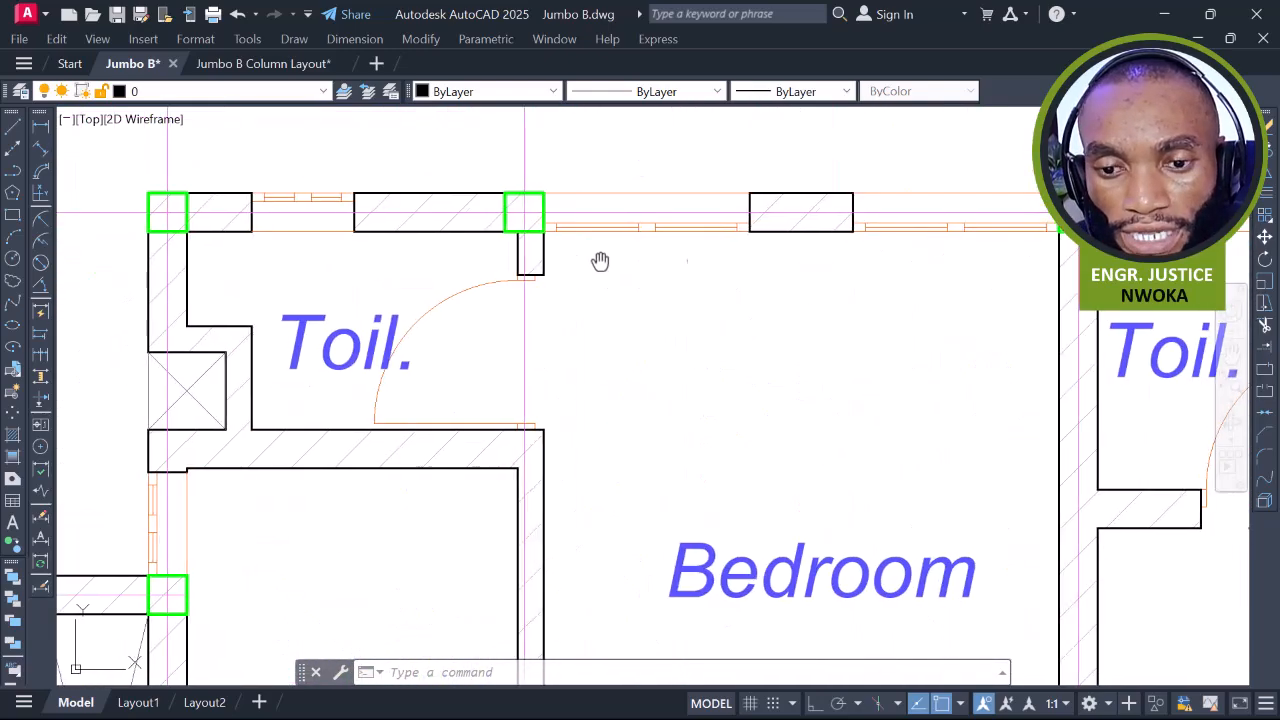
{"action": "middle_click_drag", "start_coordinate": [600, 263], "coordinate": [774, 263]}
{"action": "scroll", "coordinate": [490, 200], "scroll_direction": "down", "scroll_amount": 3}
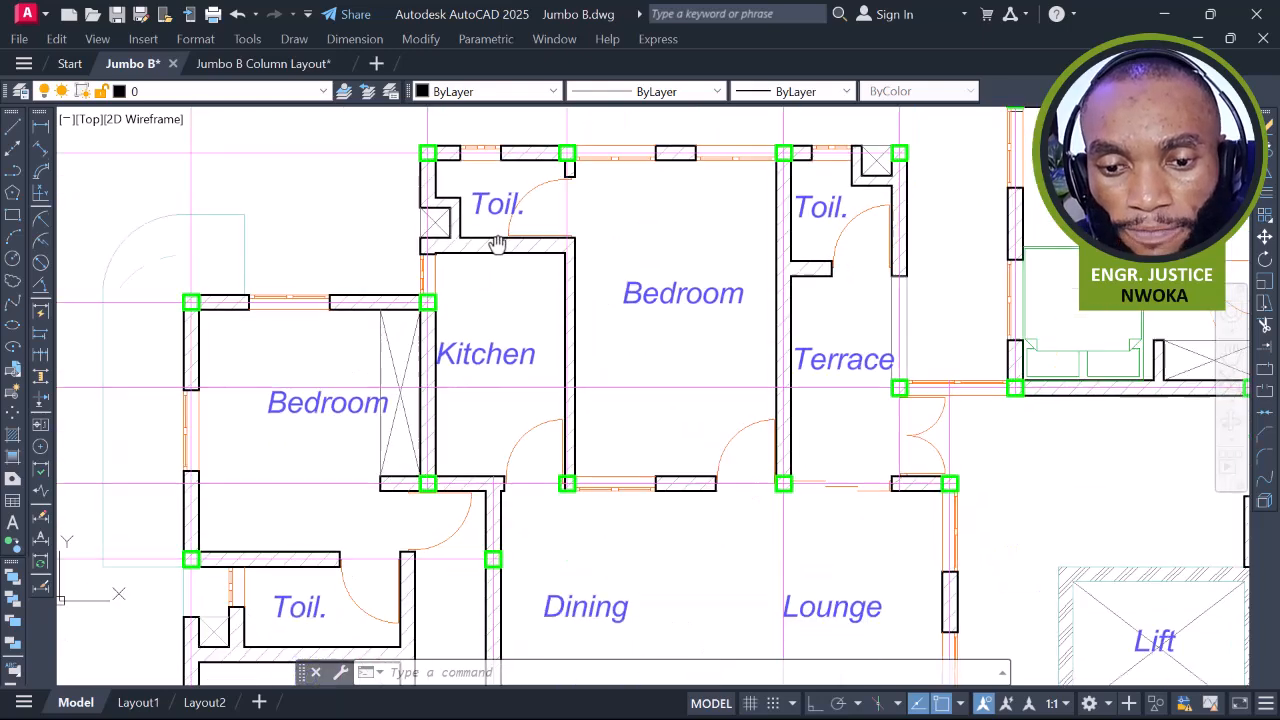
Bring the Dining wall opening into view and select its column
{"action": "middle_click_drag", "start_coordinate": [494, 280], "coordinate": [500, 206]}
{"action": "middle_click_drag", "start_coordinate": [658, 451], "coordinate": [585, 255]}
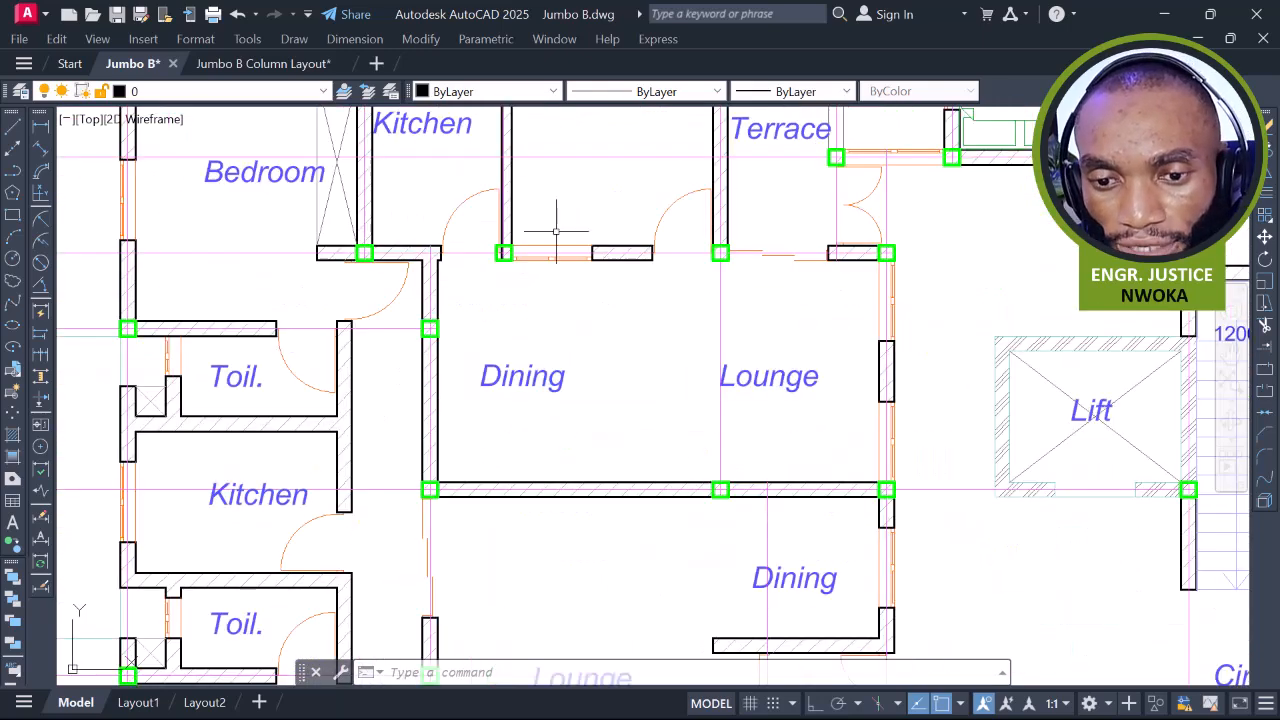
{"action": "scroll", "coordinate": [508, 240], "scroll_direction": "up", "scroll_amount": 8}
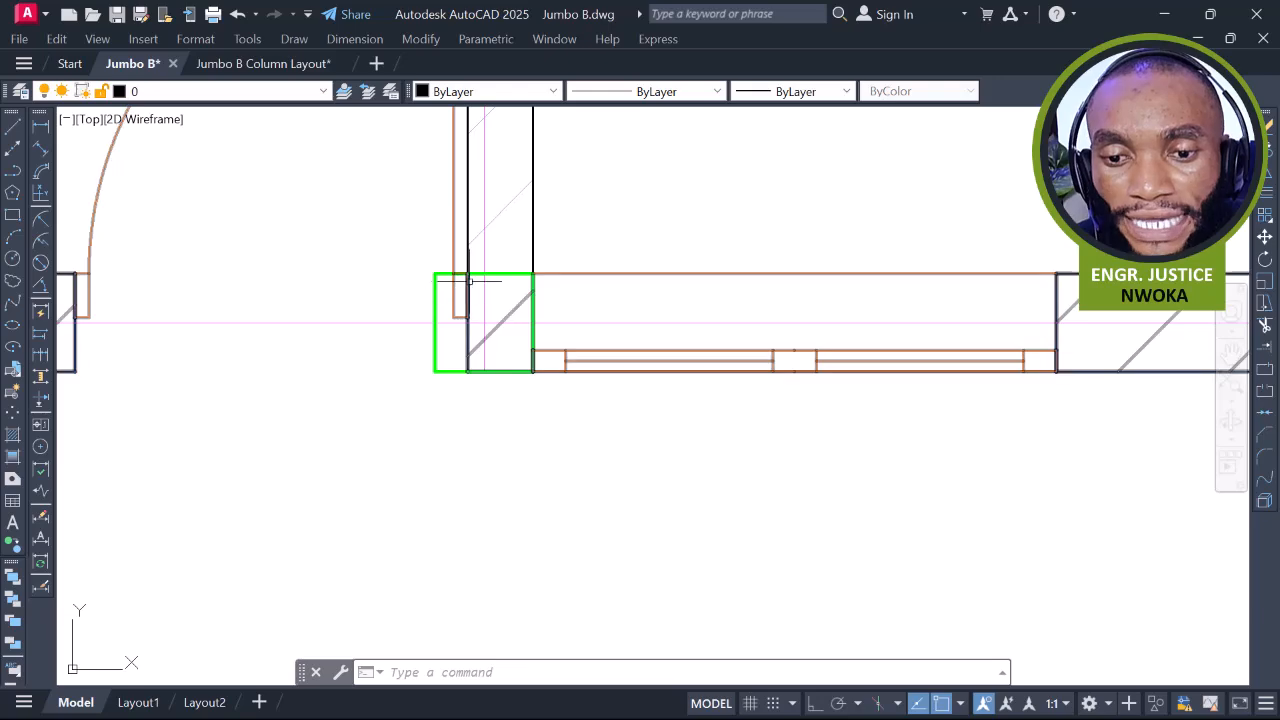
{"action": "scroll", "coordinate": [444, 276], "scroll_direction": "down", "scroll_amount": 3}
{"action": "middle_click_drag", "start_coordinate": [466, 288], "coordinate": [550, 362]}
{"action": "scroll", "coordinate": [590, 325], "scroll_direction": "down", "scroll_amount": 4}
{"action": "scroll", "coordinate": [550, 362], "scroll_direction": "up", "scroll_amount": 5}
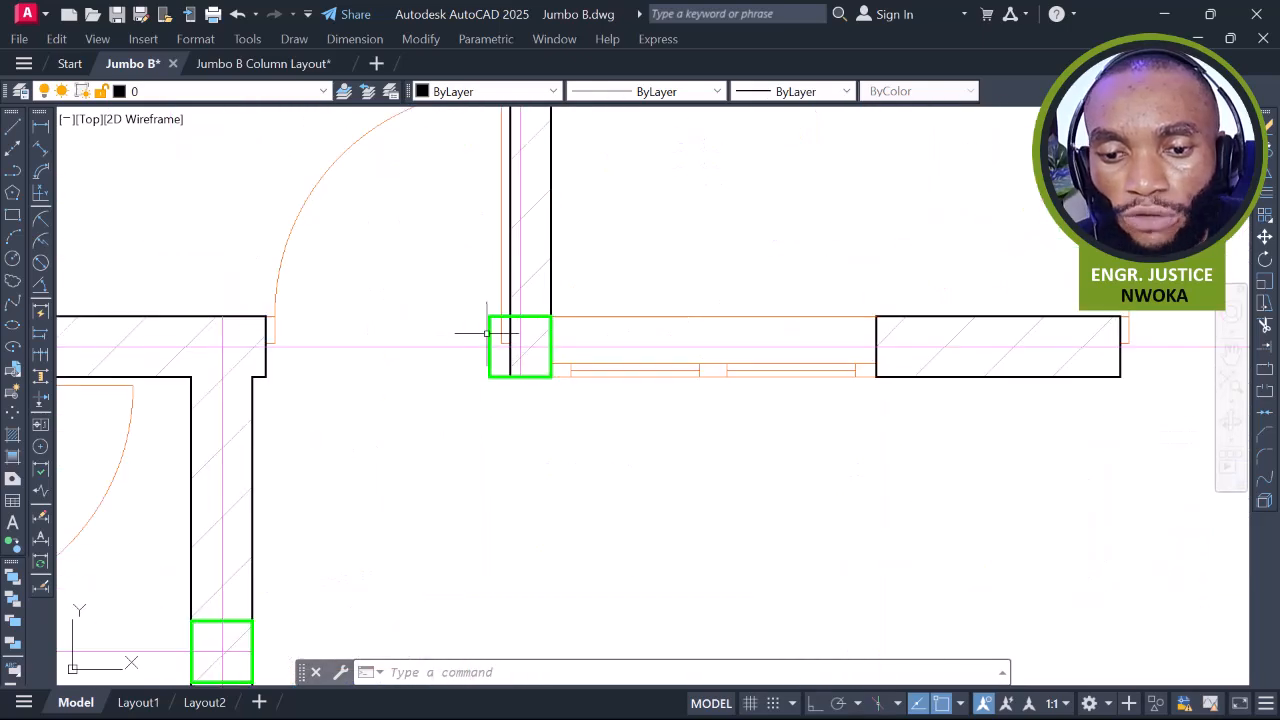
{"action": "left_click", "coordinate": [489, 328]}
Change the selected Dining wall-opening column's colour to Red
{"action": "left_click", "coordinate": [516, 91]}
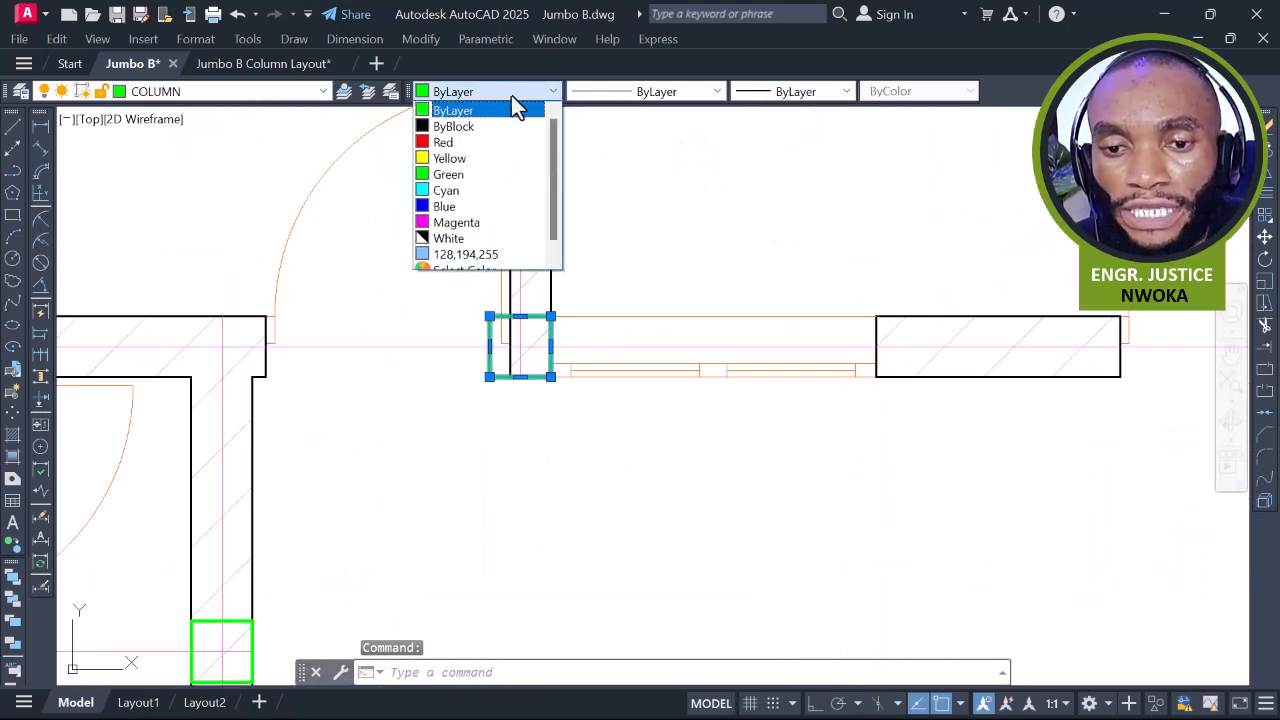
{"action": "left_click", "coordinate": [466, 146]}
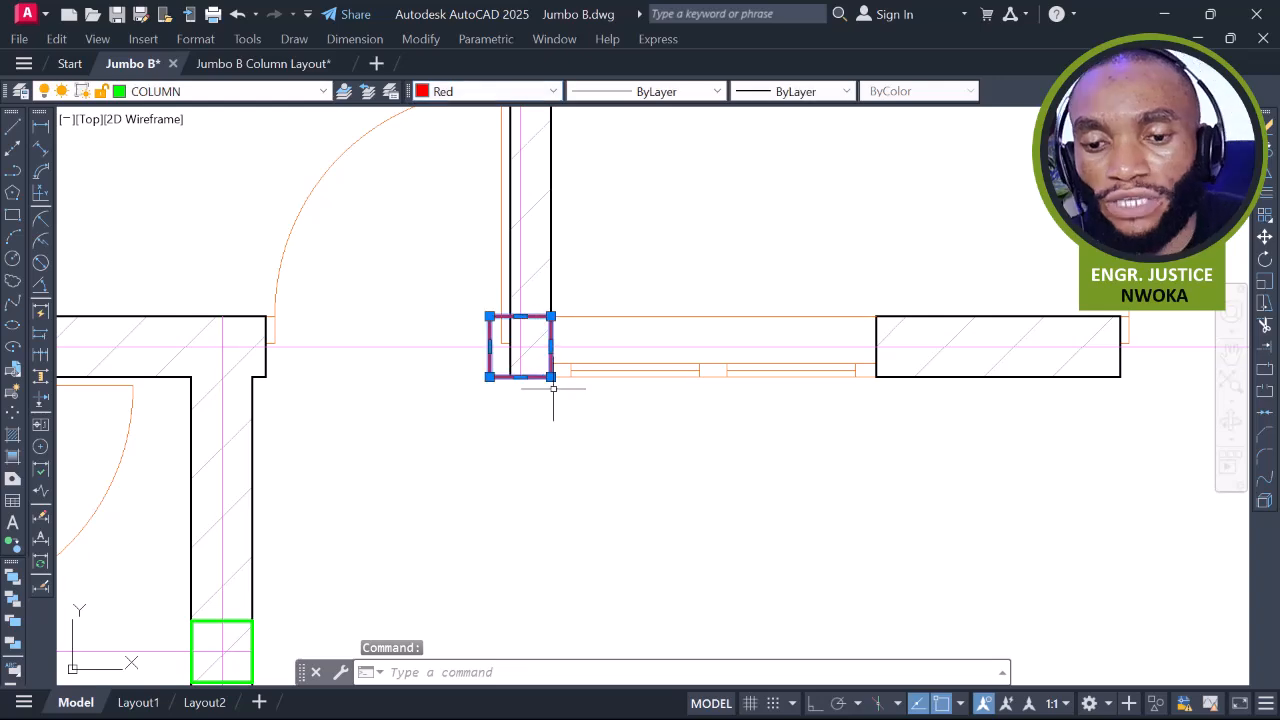
{"action": "scroll", "coordinate": [568, 410], "scroll_direction": "down", "scroll_amount": 5}
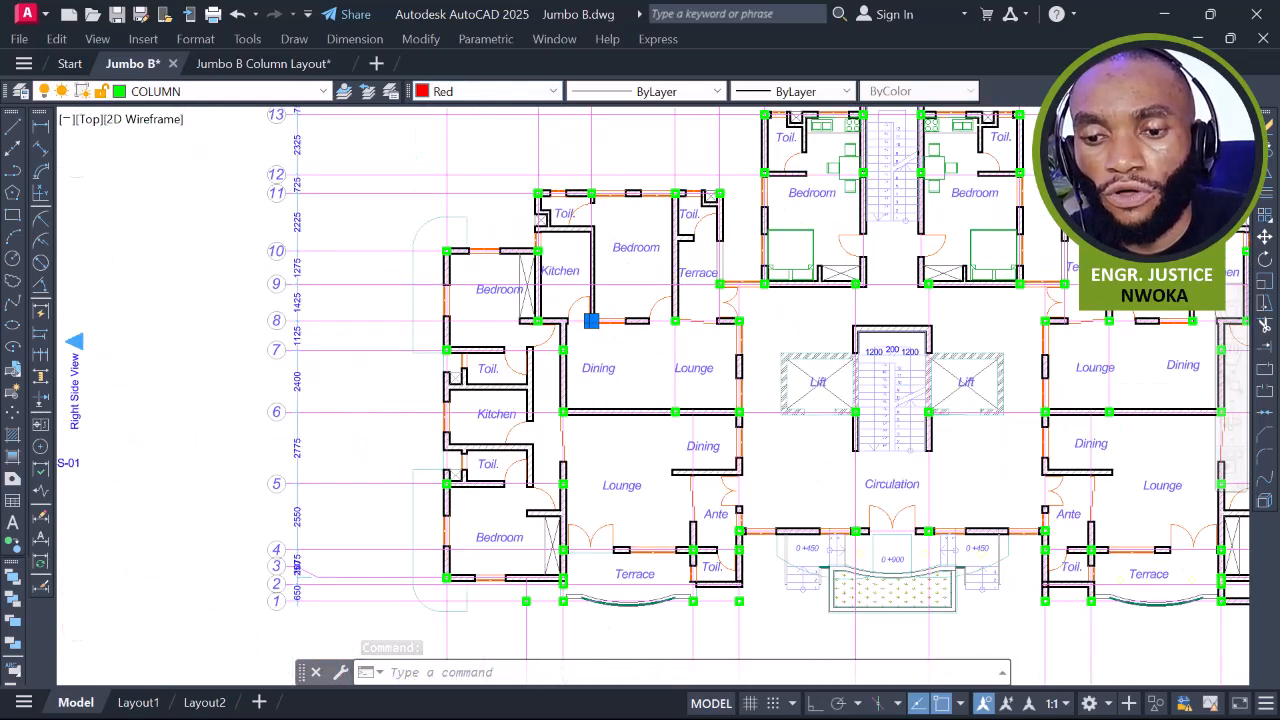
{"action": "scroll", "coordinate": [609, 238], "scroll_direction": "up", "scroll_amount": 4}
{"action": "key", "text": "Escape"}
Add a linear dimension between the two green columns, reading 5300.5
{"action": "middle_click_drag", "start_coordinate": [566, 386], "coordinate": [565, 363]}
{"action": "middle_click_drag", "start_coordinate": [703, 442], "coordinate": [961, 269]}
{"action": "scroll", "coordinate": [741, 254], "scroll_direction": "up", "scroll_amount": 4}
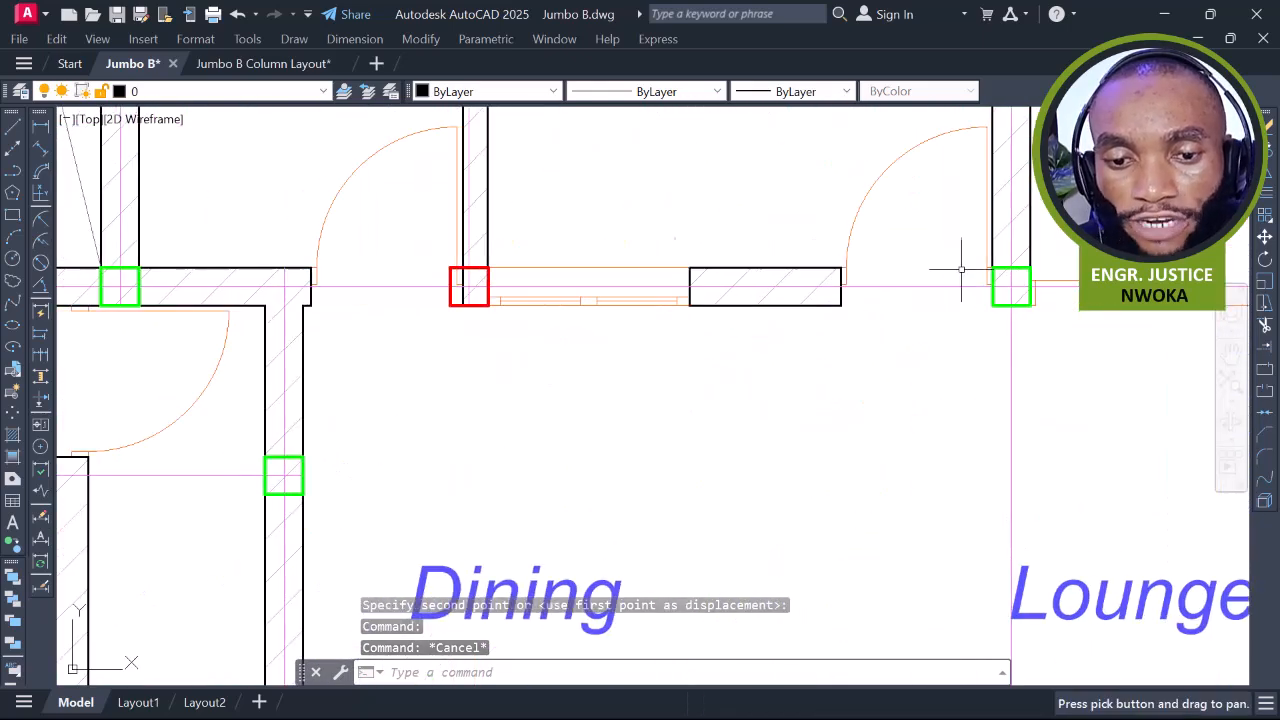
{"action": "middle_click_drag", "start_coordinate": [314, 266], "coordinate": [371, 280]}
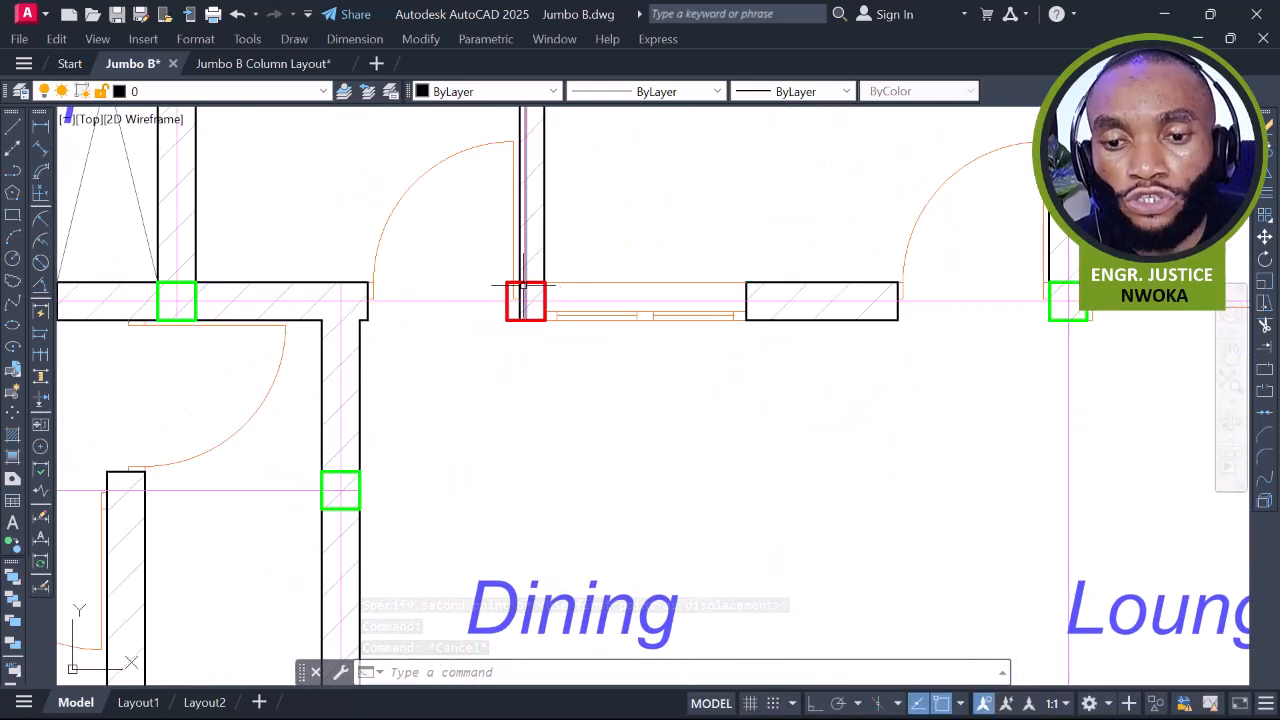
{"action": "left_click", "coordinate": [40, 124]}
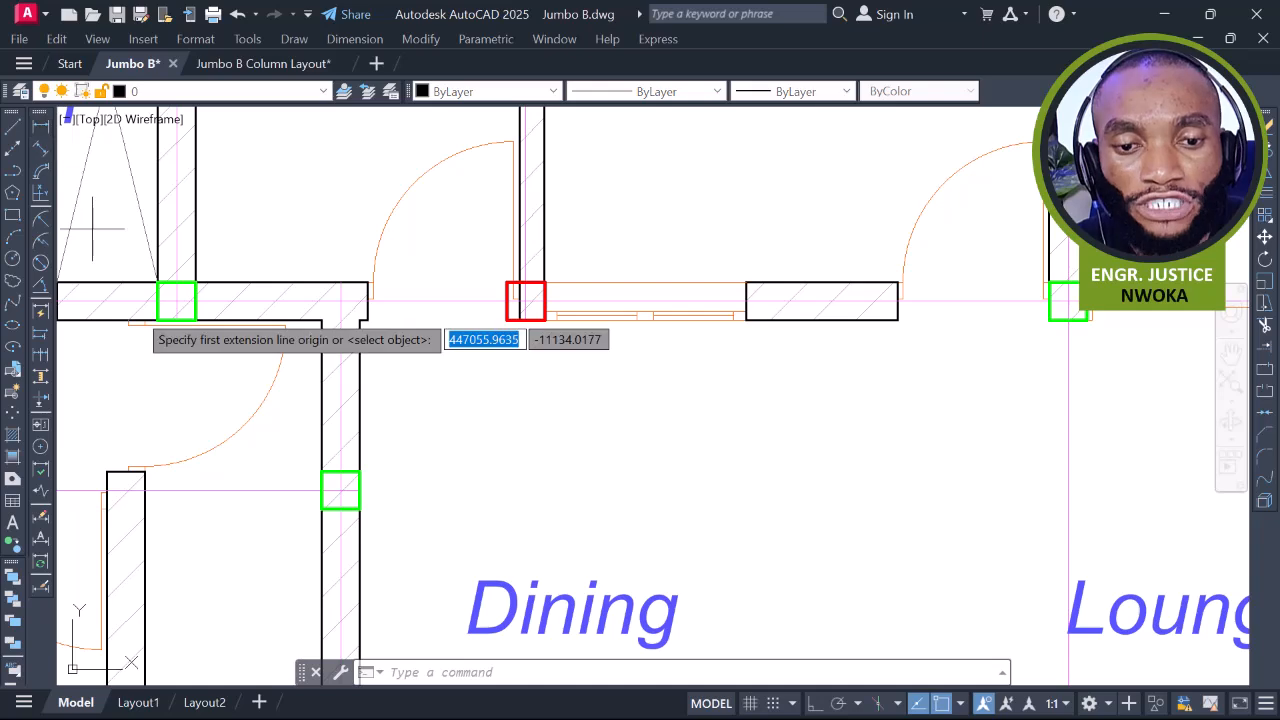
{"action": "left_click", "coordinate": [176, 300]}
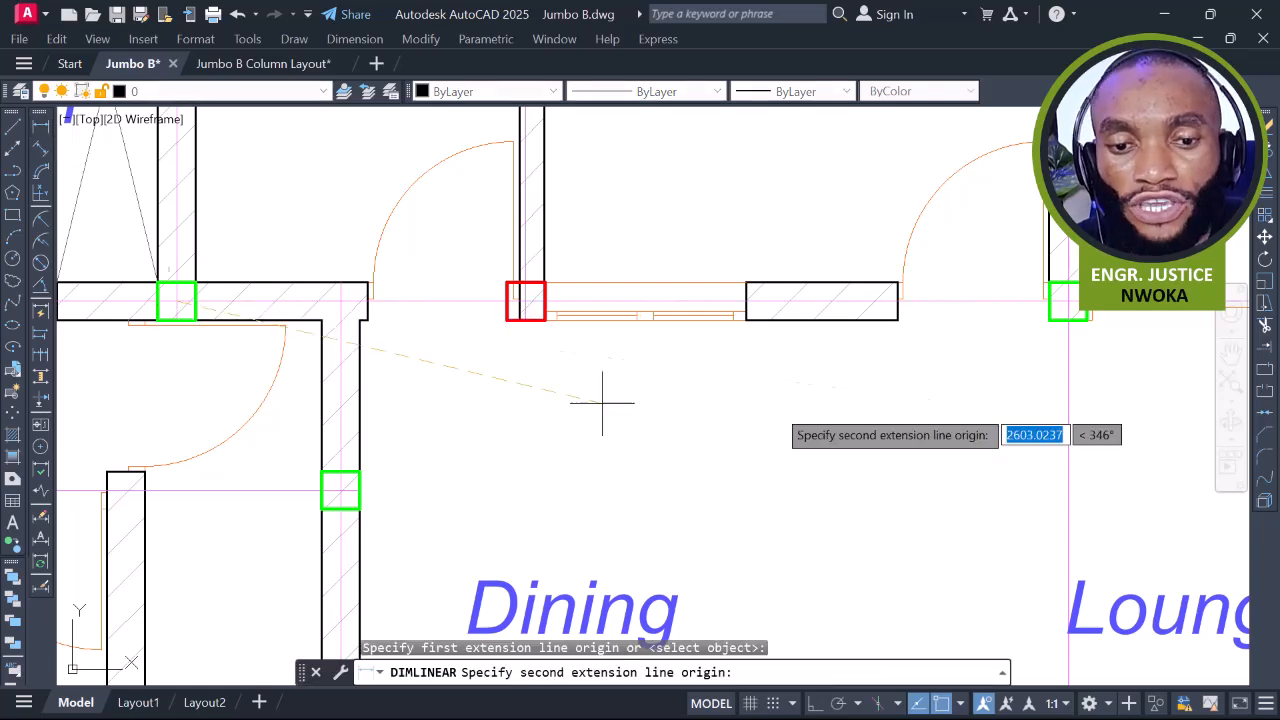
{"action": "left_click", "coordinate": [1068, 300]}
{"action": "left_click", "coordinate": [756, 371]}
Erase the trial 5300.5 dimension with E
{"action": "left_click", "coordinate": [640, 375]}
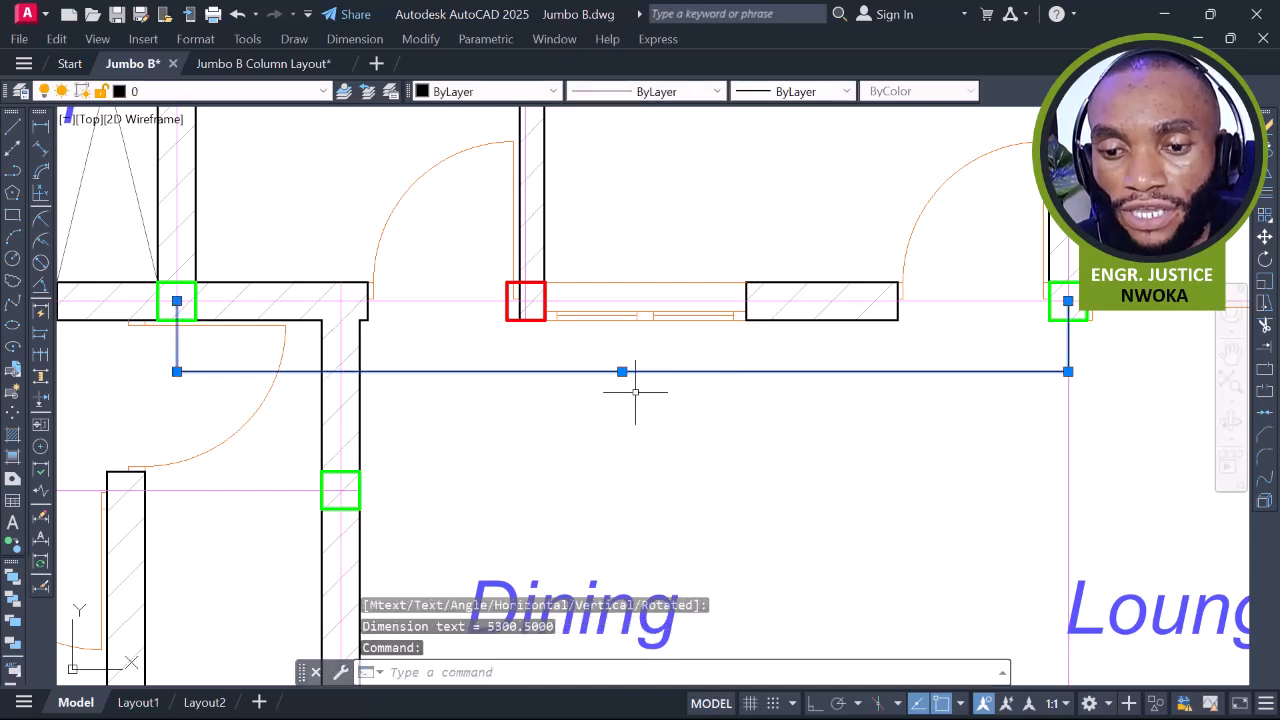
{"action": "scroll", "coordinate": [622, 374], "scroll_direction": "up", "scroll_amount": 10}
{"action": "scroll", "coordinate": [577, 366], "scroll_direction": "up", "scroll_amount": 8}
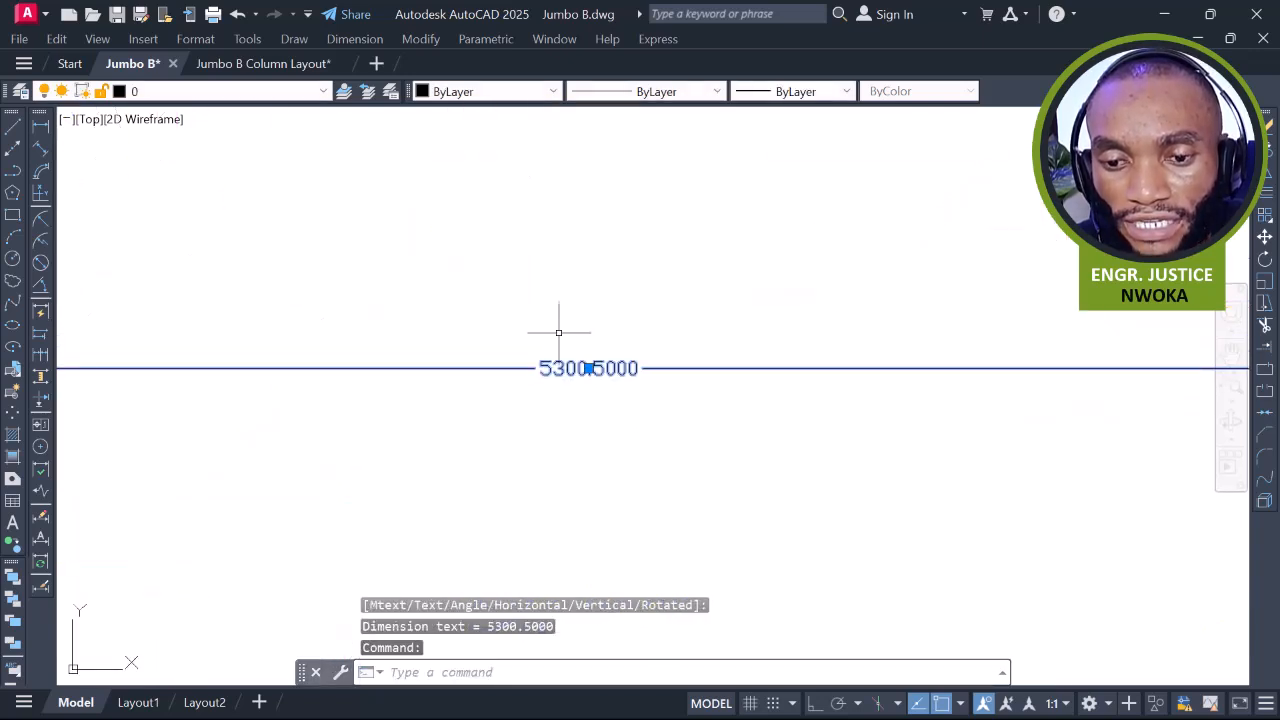
{"action": "scroll", "coordinate": [677, 354], "scroll_direction": "down", "scroll_amount": 12}
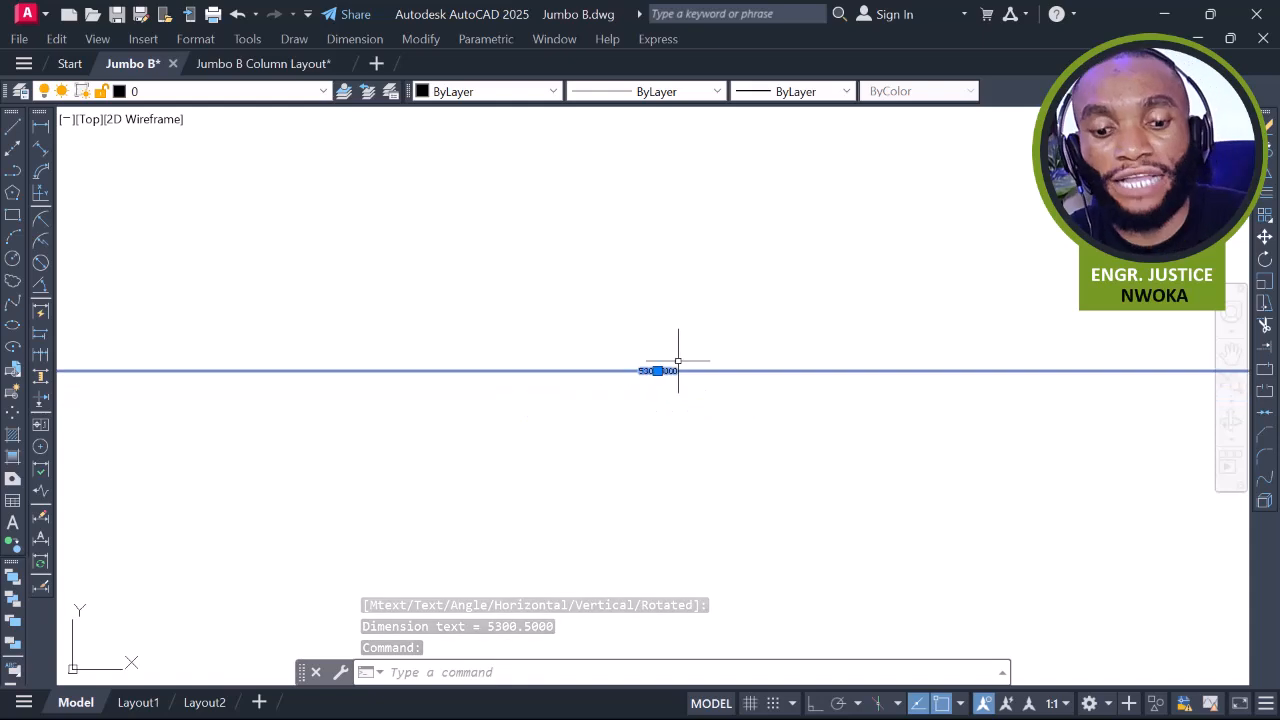
{"action": "type", "text": "E"}
{"action": "key", "text": "Return"}
{"action": "scroll", "coordinate": [710, 323], "scroll_direction": "down", "scroll_amount": 6}
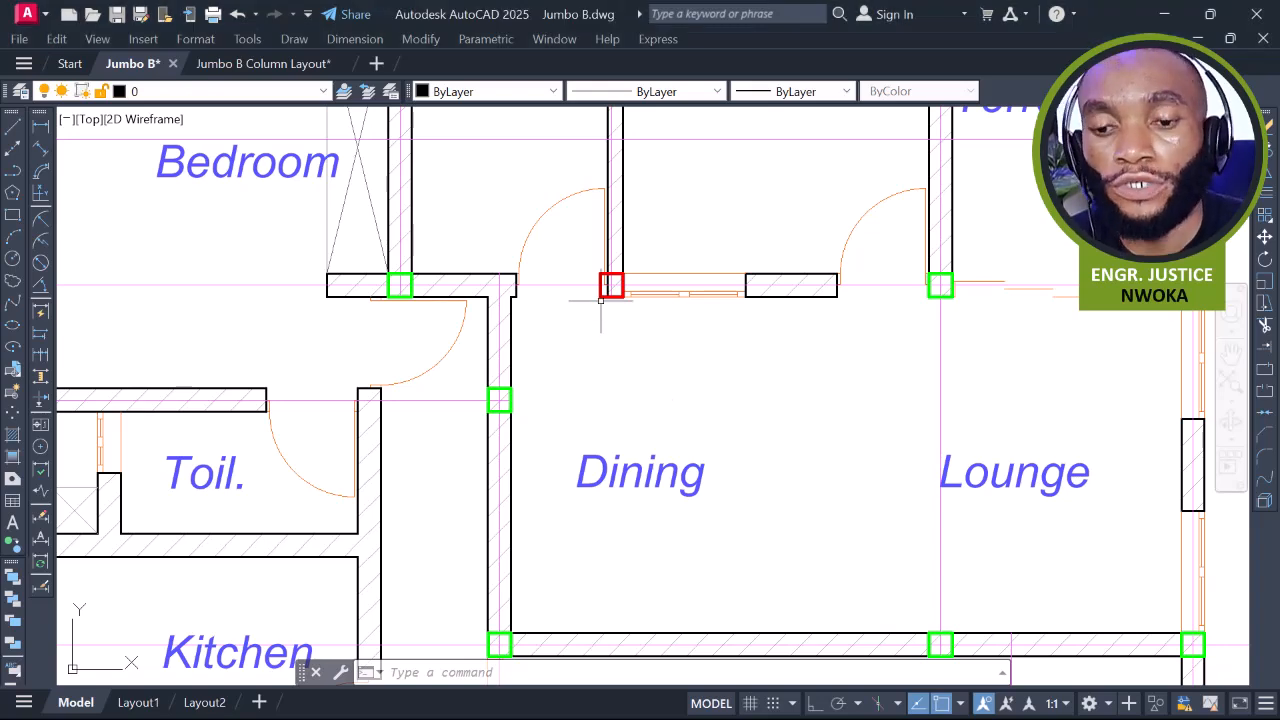
{"action": "scroll", "coordinate": [612, 288], "scroll_direction": "up", "scroll_amount": 4}
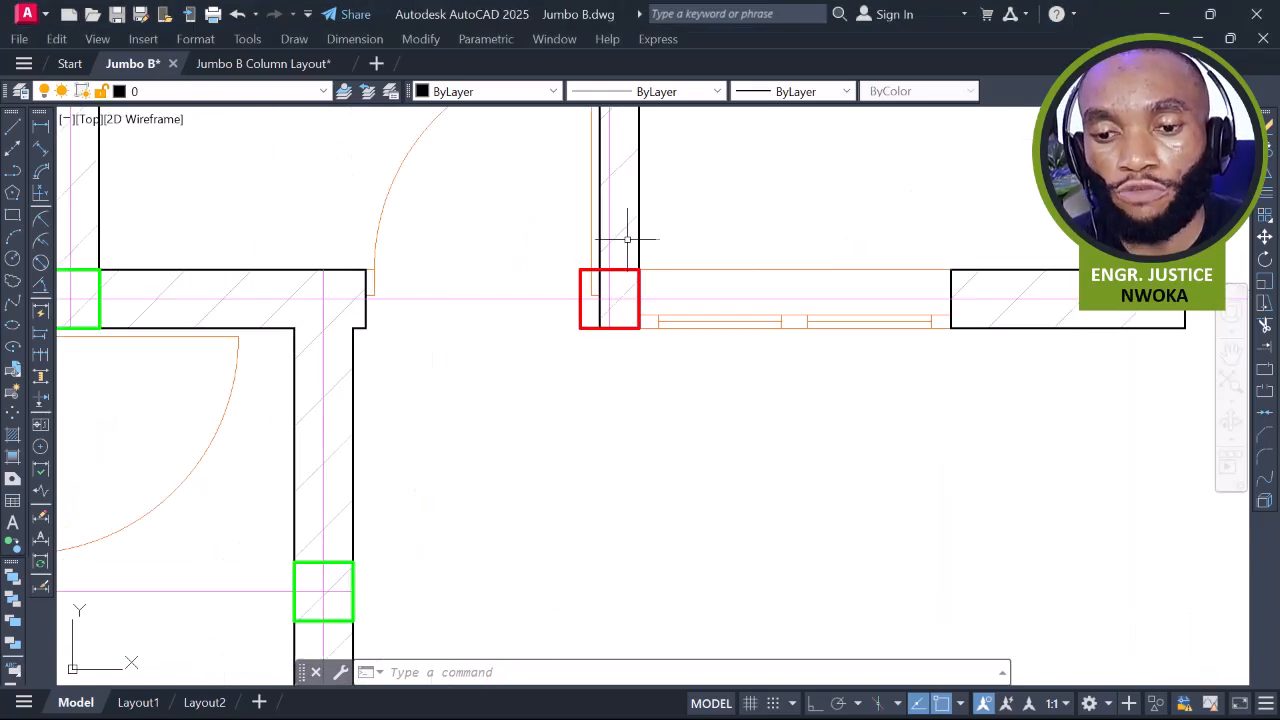
{"action": "scroll", "coordinate": [627, 239], "scroll_direction": "down", "scroll_amount": 3}
{"action": "left_click", "coordinate": [688, 188]}
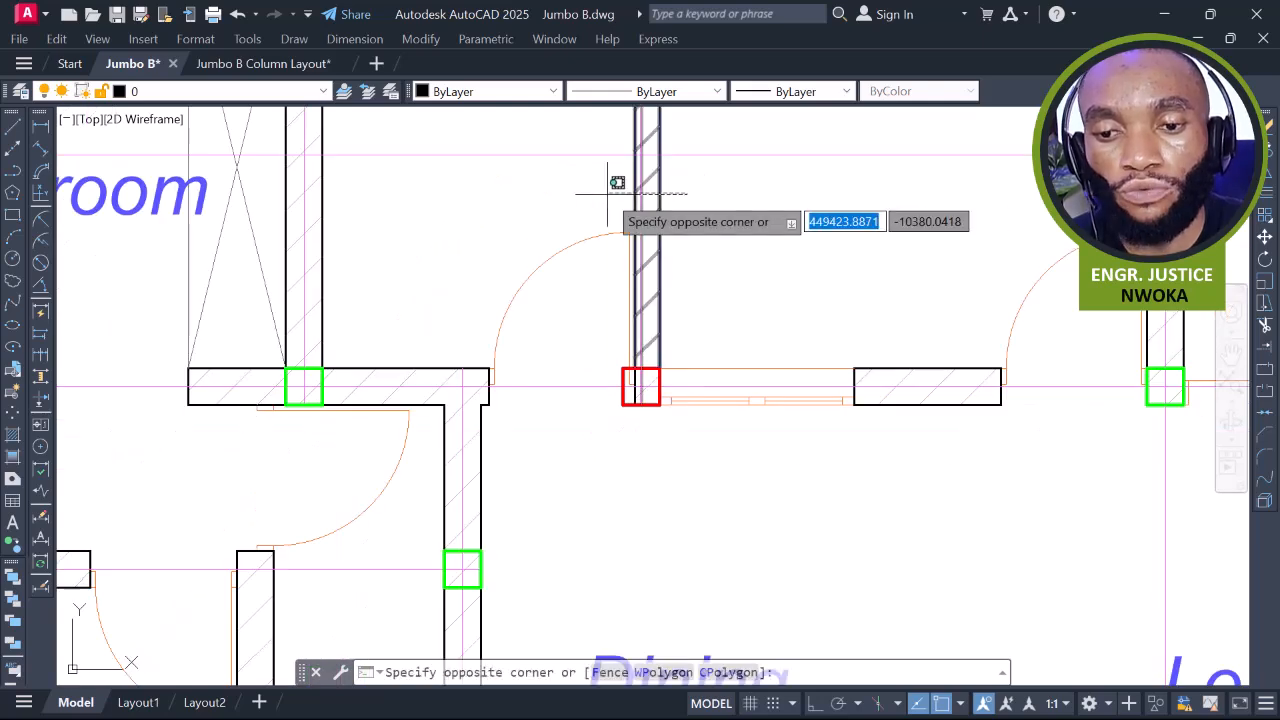
{"action": "left_click", "coordinate": [700, 225]}
{"action": "scroll", "coordinate": [507, 403], "scroll_direction": "up", "scroll_amount": 4}
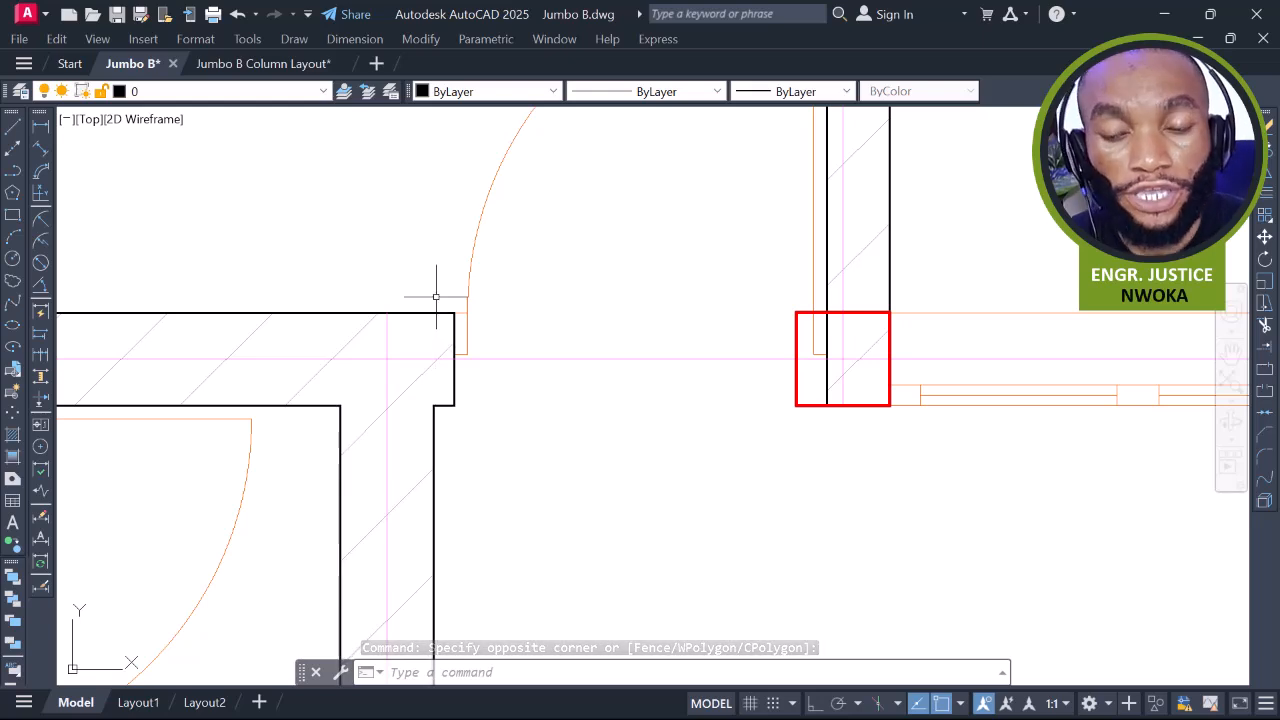
{"action": "scroll", "coordinate": [450, 299], "scroll_direction": "down", "scroll_amount": 4}
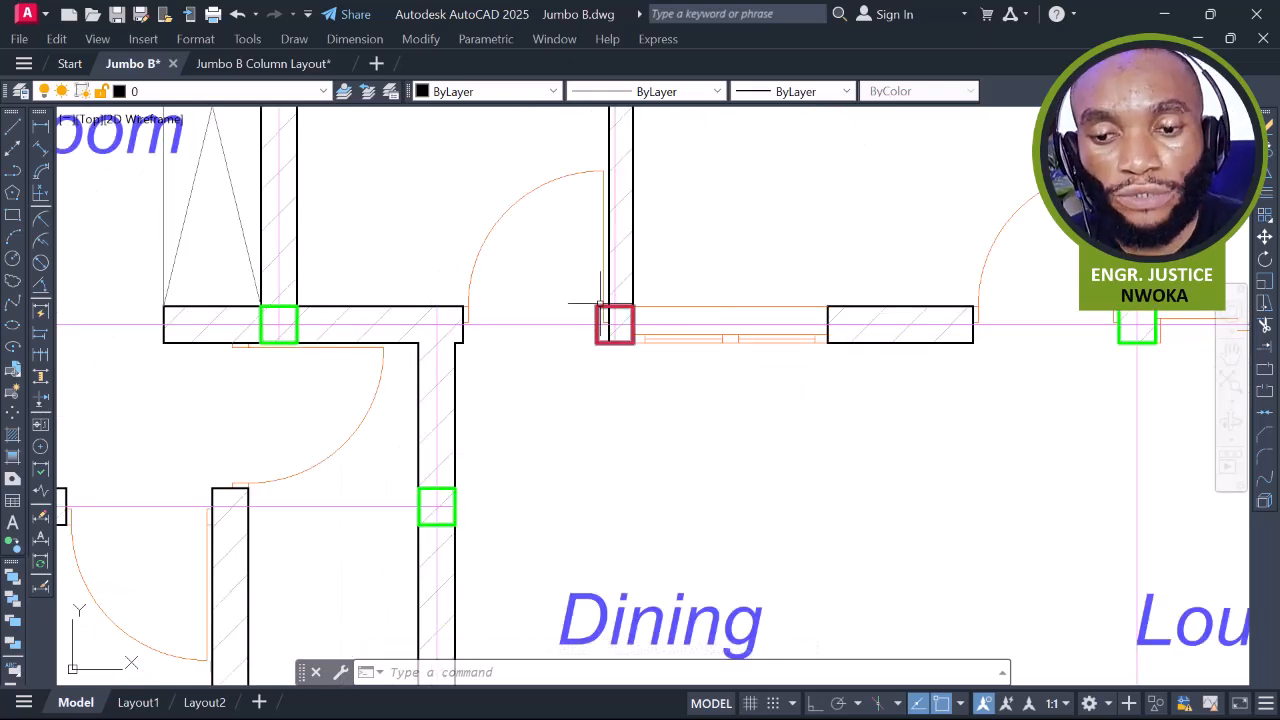
{"action": "scroll", "coordinate": [596, 311], "scroll_direction": "up", "scroll_amount": 2}
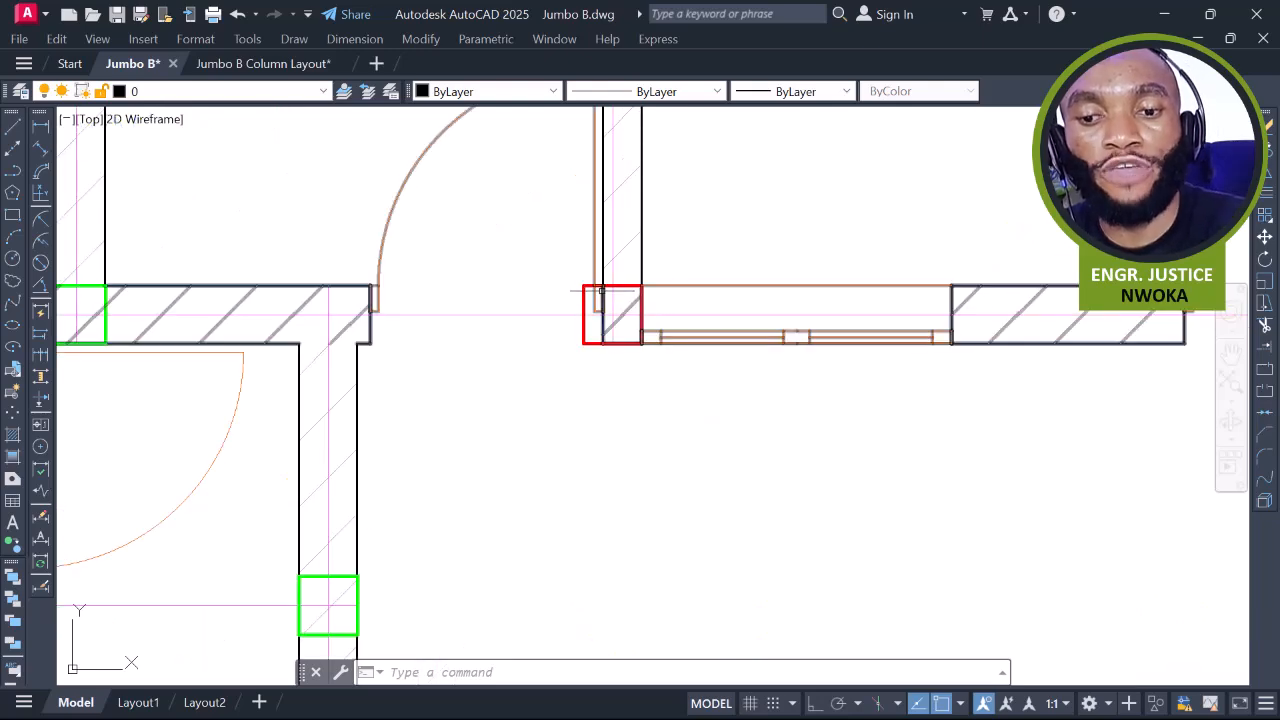
{"action": "scroll", "coordinate": [606, 310], "scroll_direction": "down", "scroll_amount": 2}
{"action": "mouse_move", "coordinate": [623, 306]}
{"action": "middle_mouse_down"}
{"action": "mouse_move", "coordinate": [640, 372]}
{"action": "mouse_move", "coordinate": [645, 341]}
{"action": "middle_mouse_up"}
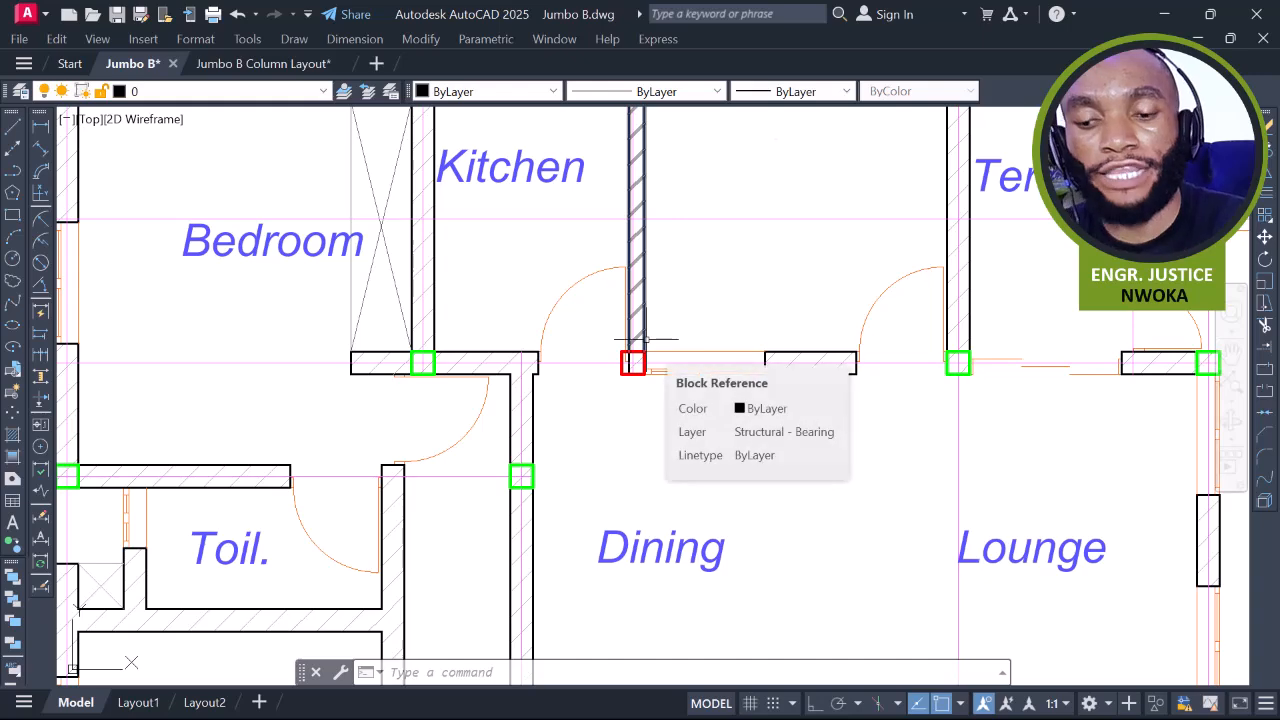
{"action": "scroll", "coordinate": [727, 265], "scroll_direction": "down", "scroll_amount": 2}
{"action": "scroll", "coordinate": [504, 363], "scroll_direction": "up", "scroll_amount": 3}
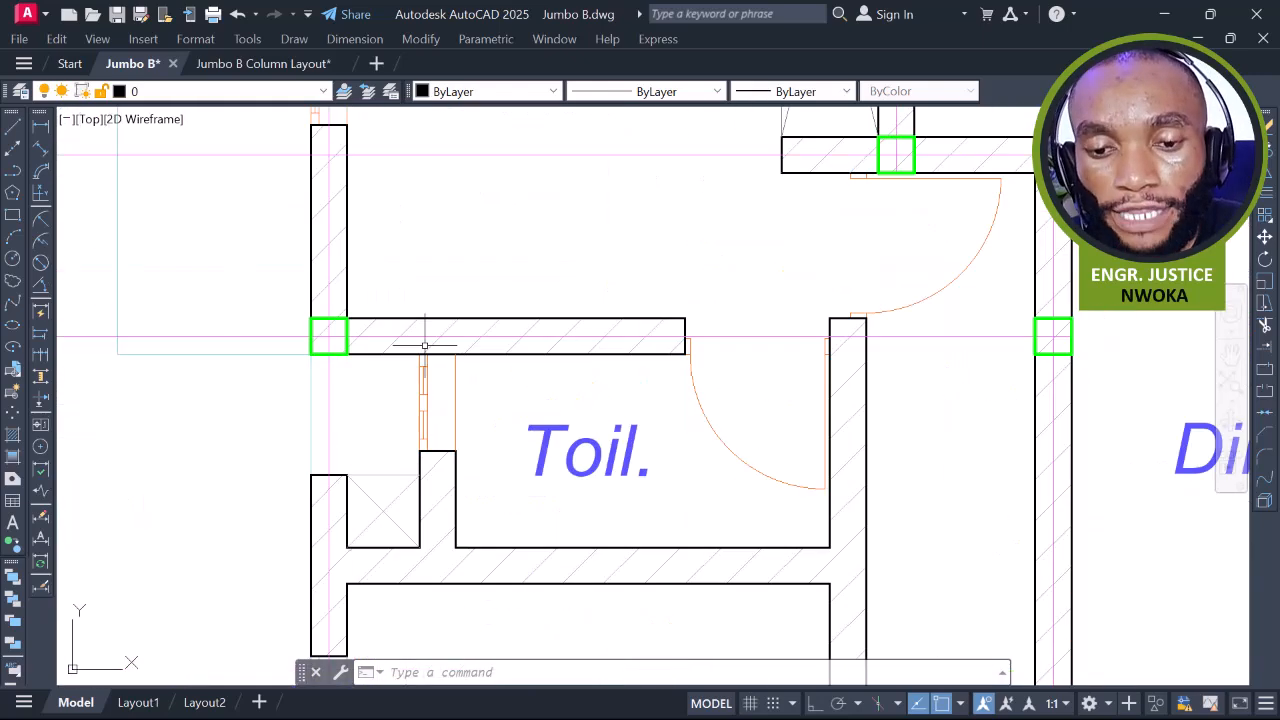
Dimension the distance from gridline 7 to gridline 5 with DLI
{"action": "scroll", "coordinate": [847, 297], "scroll_direction": "down", "scroll_amount": 4}
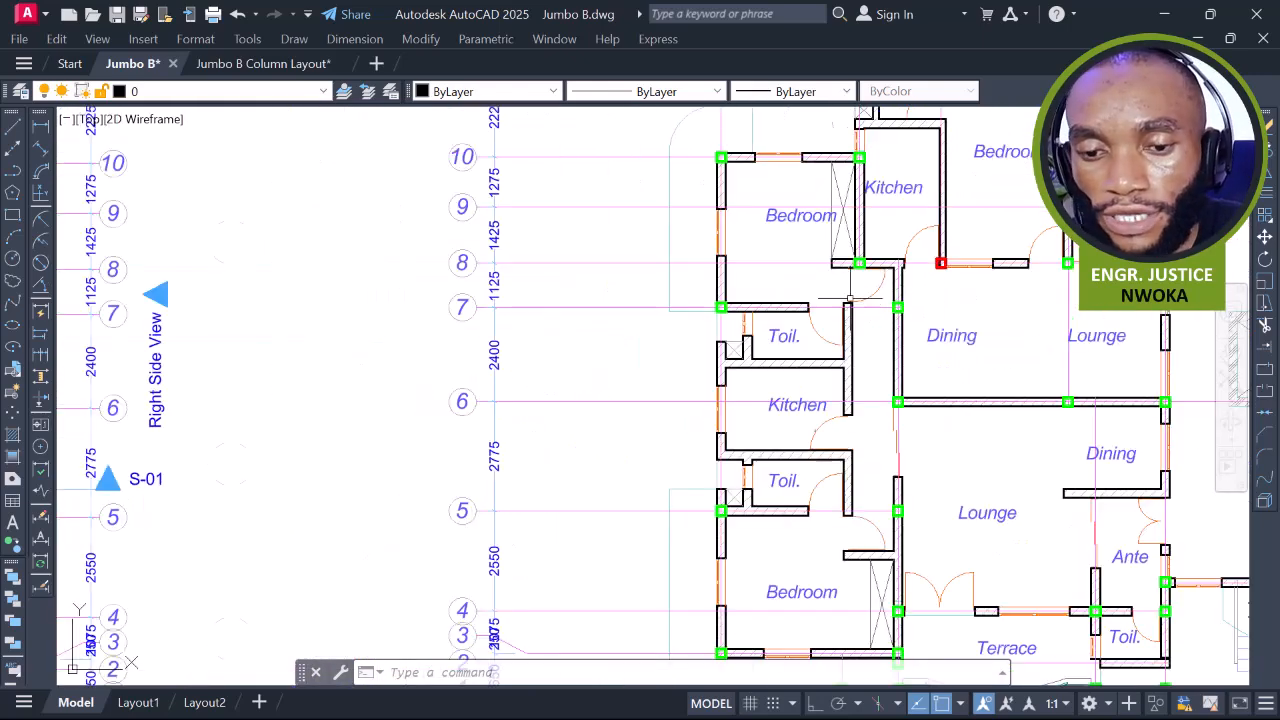
{"action": "middle_click_drag", "start_coordinate": [835, 371], "coordinate": [685, 312]}
{"action": "middle_click_drag", "start_coordinate": [608, 383], "coordinate": [590, 318]}
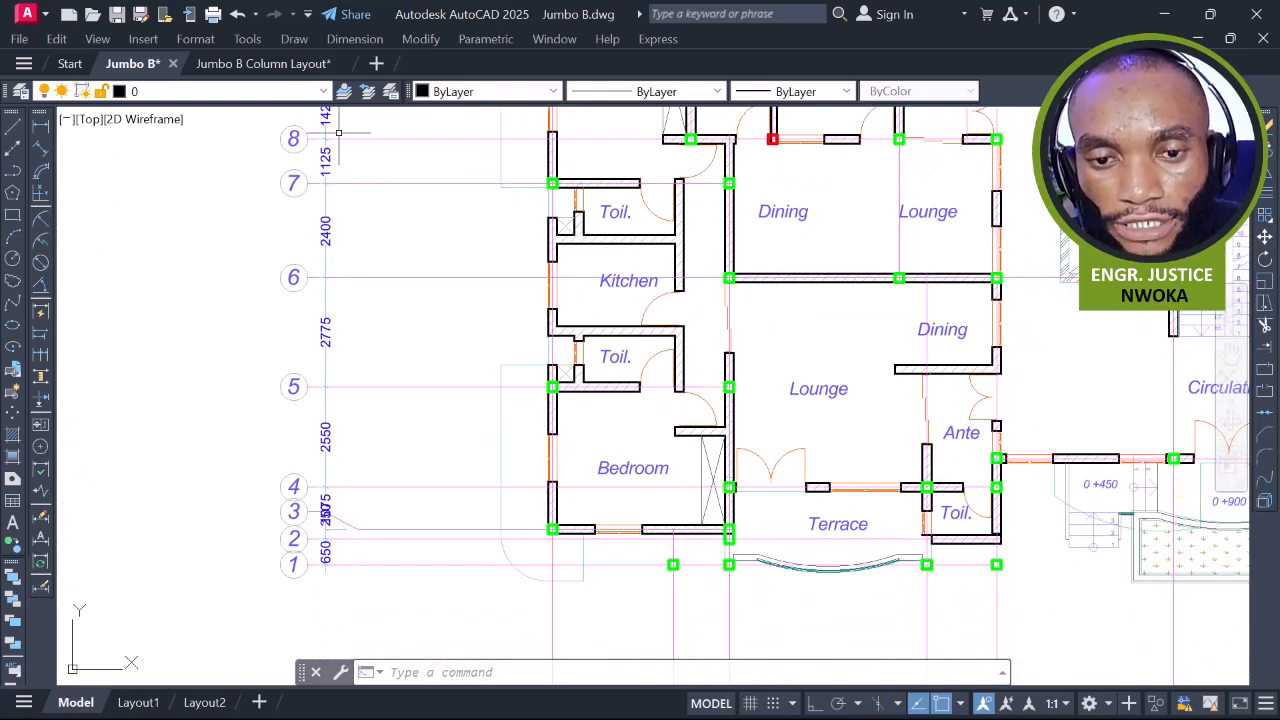
{"action": "type", "text": "dli"}
{"action": "key", "text": "Return"}
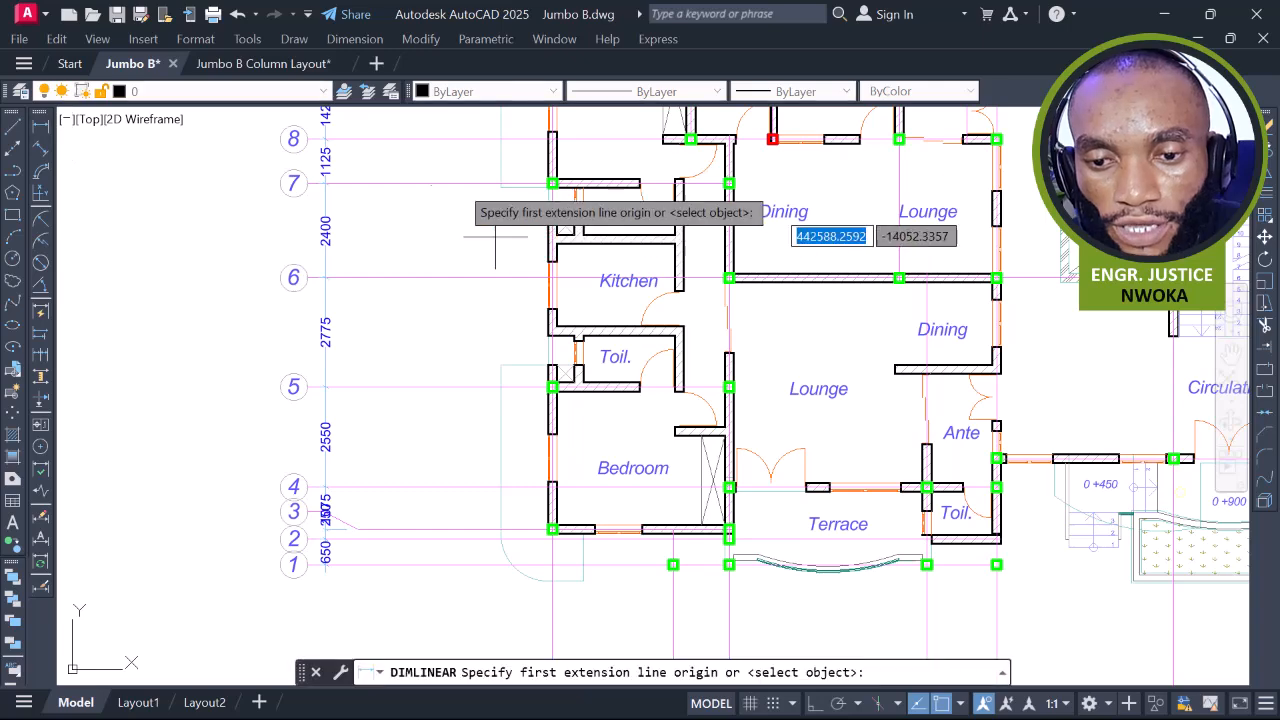
{"action": "left_click", "coordinate": [449, 183]}
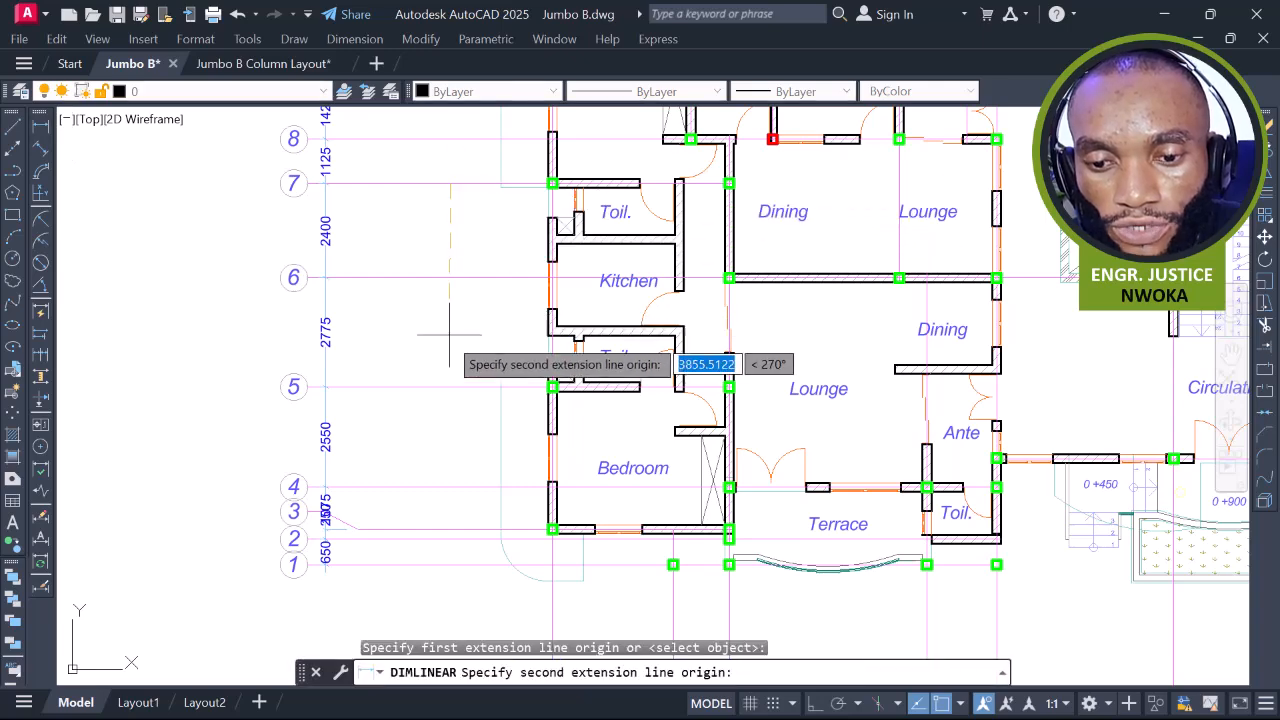
{"action": "left_click", "coordinate": [440, 386]}
{"action": "scroll", "coordinate": [445, 330], "scroll_direction": "up", "scroll_amount": 5}
Erase the 5175 vertical dimension with E
{"action": "left_click", "coordinate": [465, 278]}
{"action": "left_click", "coordinate": [429, 291]}
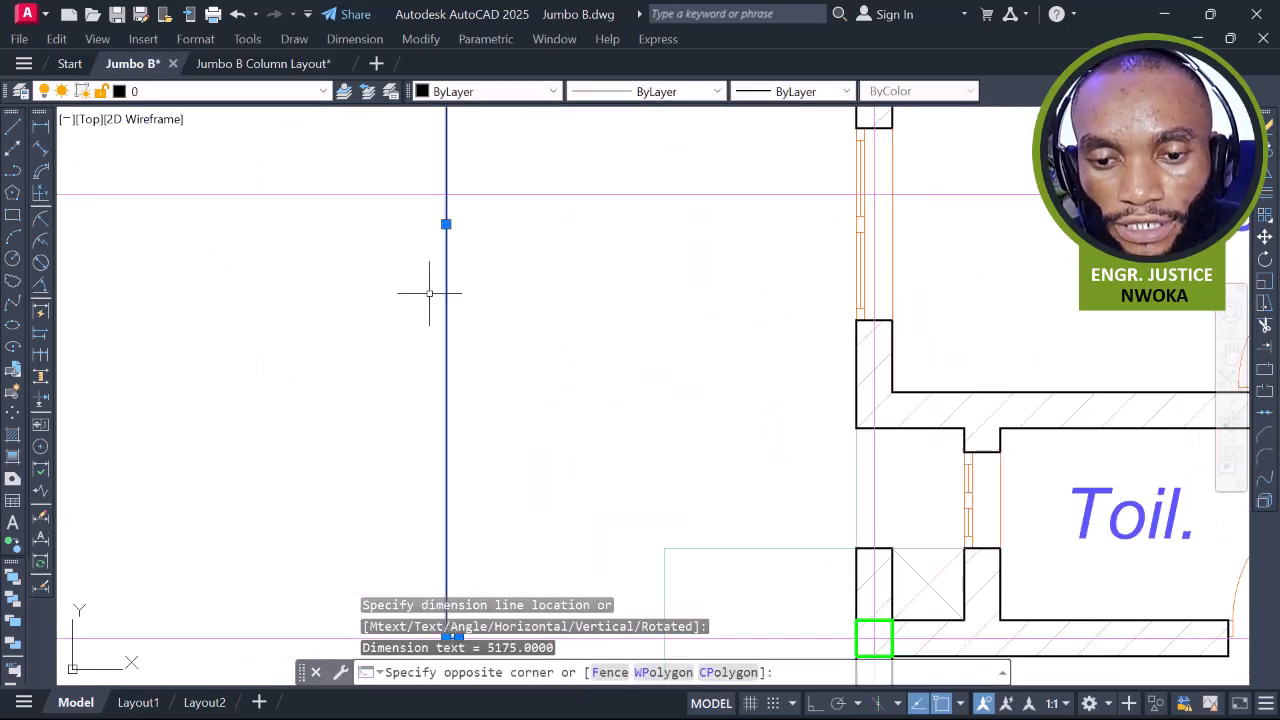
{"action": "scroll", "coordinate": [445, 223], "scroll_direction": "up", "scroll_amount": 8}
{"action": "scroll", "coordinate": [487, 287], "scroll_direction": "up", "scroll_amount": 5}
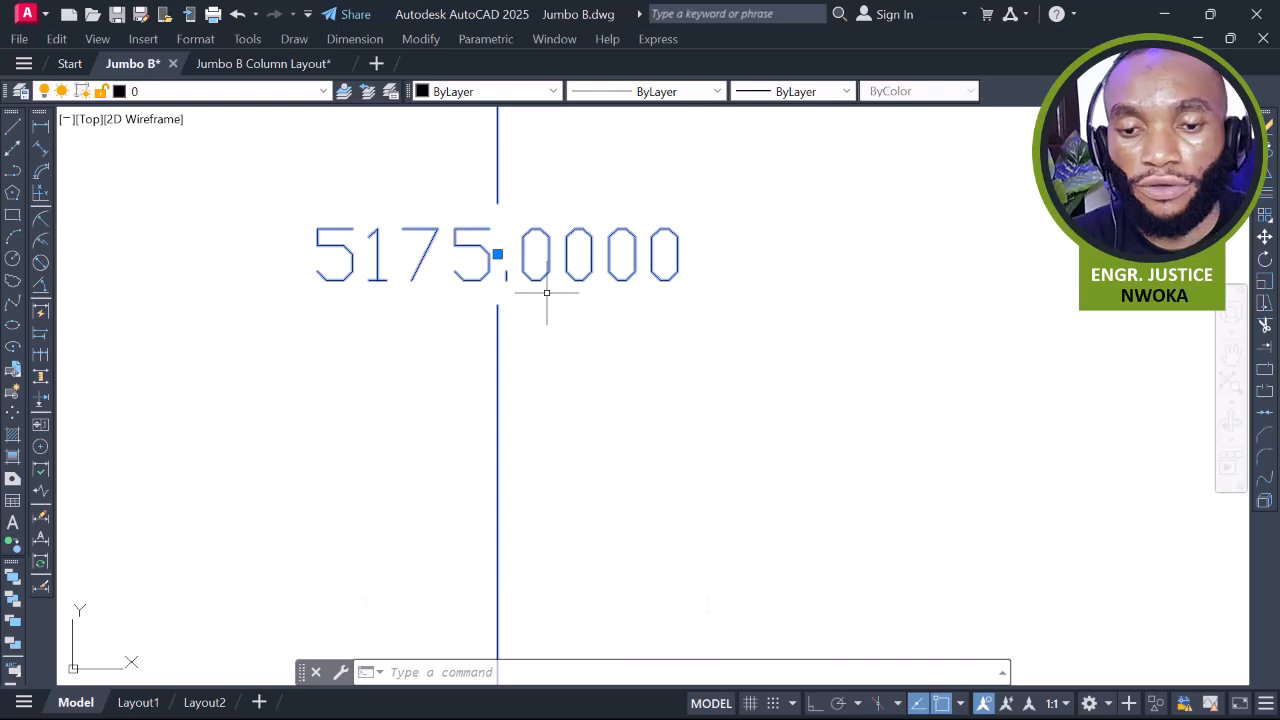
{"action": "scroll", "coordinate": [548, 292], "scroll_direction": "down", "scroll_amount": 2}
{"action": "type", "text": "E"}
{"action": "key", "text": "Return"}
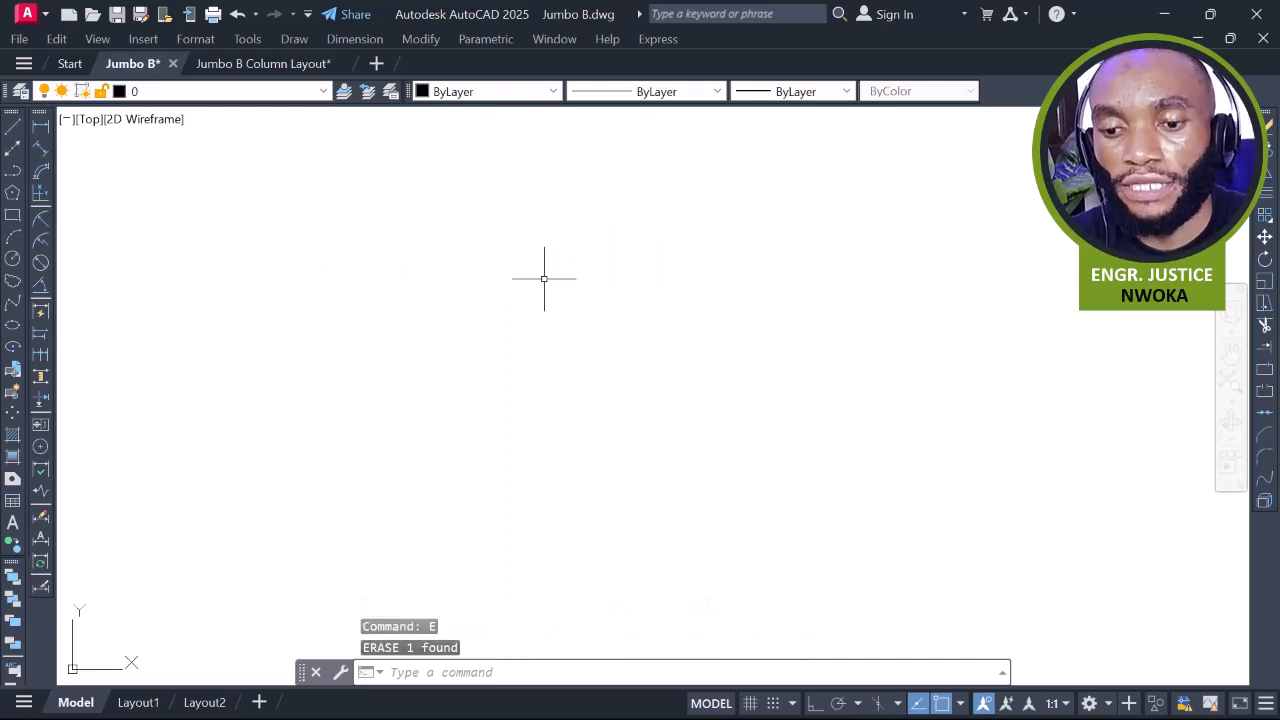
{"action": "scroll", "coordinate": [551, 271], "scroll_direction": "down", "scroll_amount": 3}
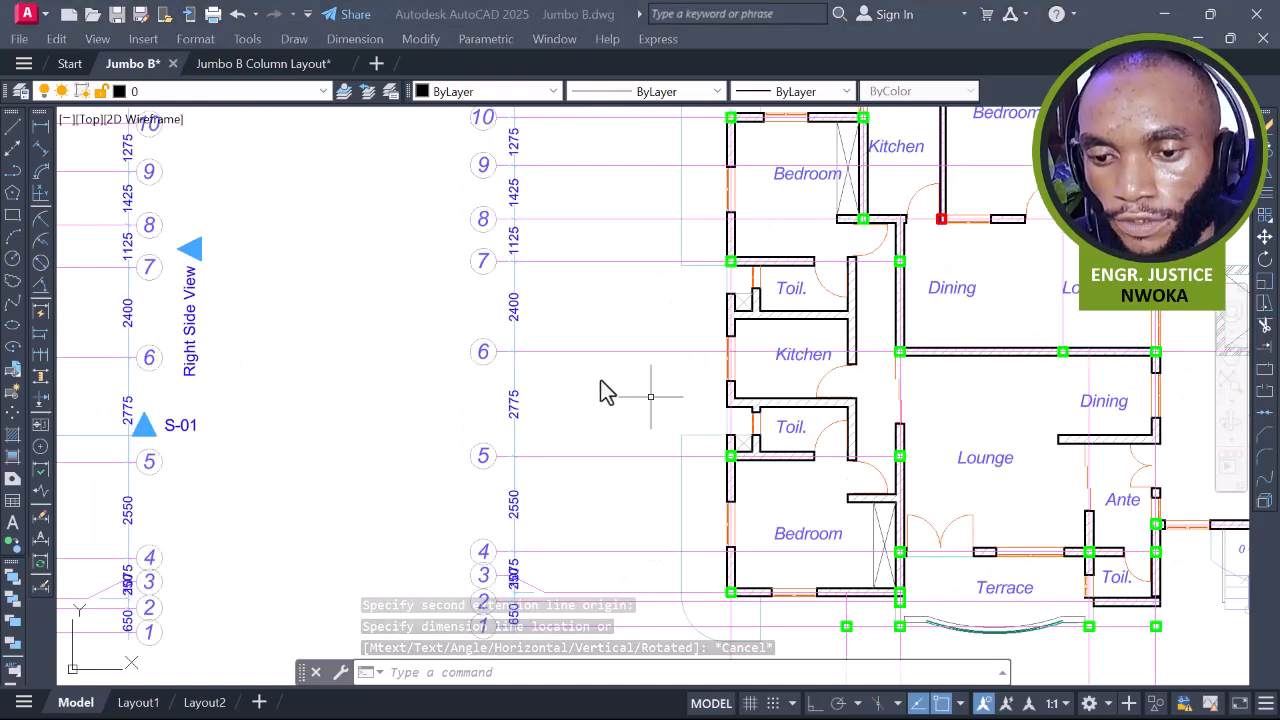
Measure the 3625 spacing along the Bedroom wall, then cancel without placing it
{"action": "left_click", "coordinate": [649, 383]}
{"action": "middle_click_drag", "start_coordinate": [718, 385], "coordinate": [703, 347]}
{"action": "scroll", "coordinate": [715, 234], "scroll_direction": "up", "scroll_amount": 2}
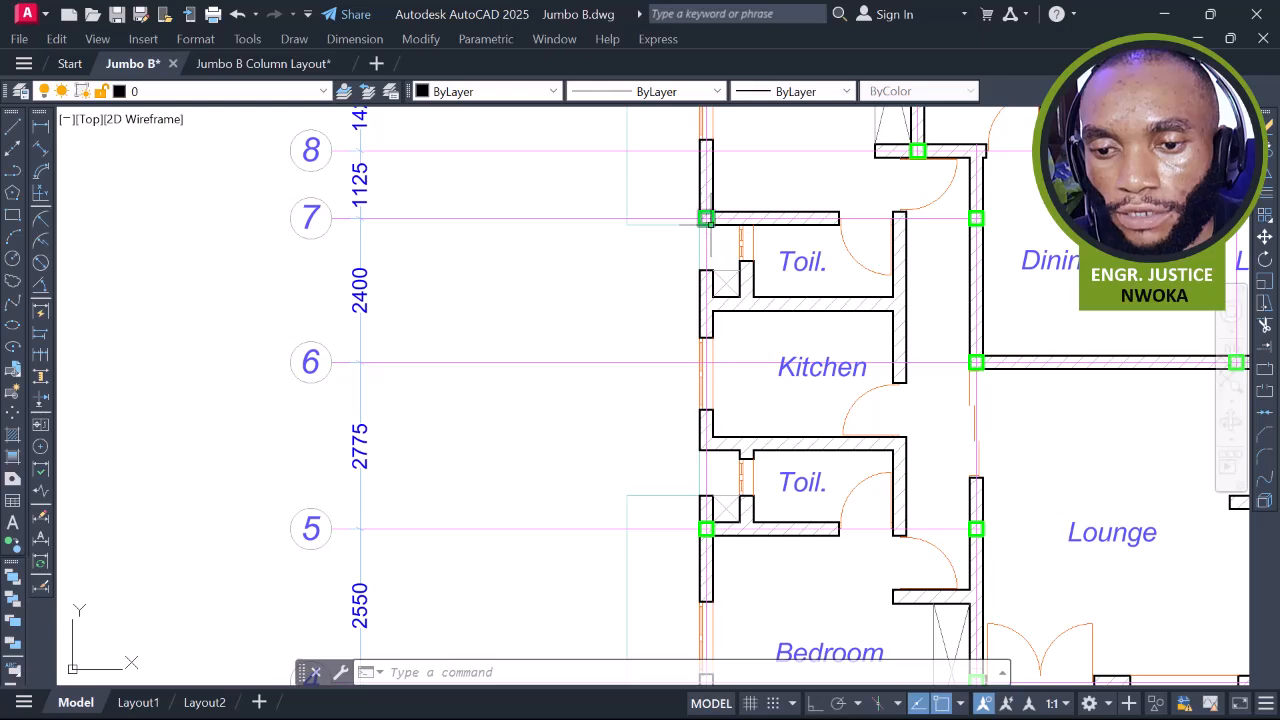
{"action": "scroll", "coordinate": [680, 212], "scroll_direction": "down", "scroll_amount": 4}
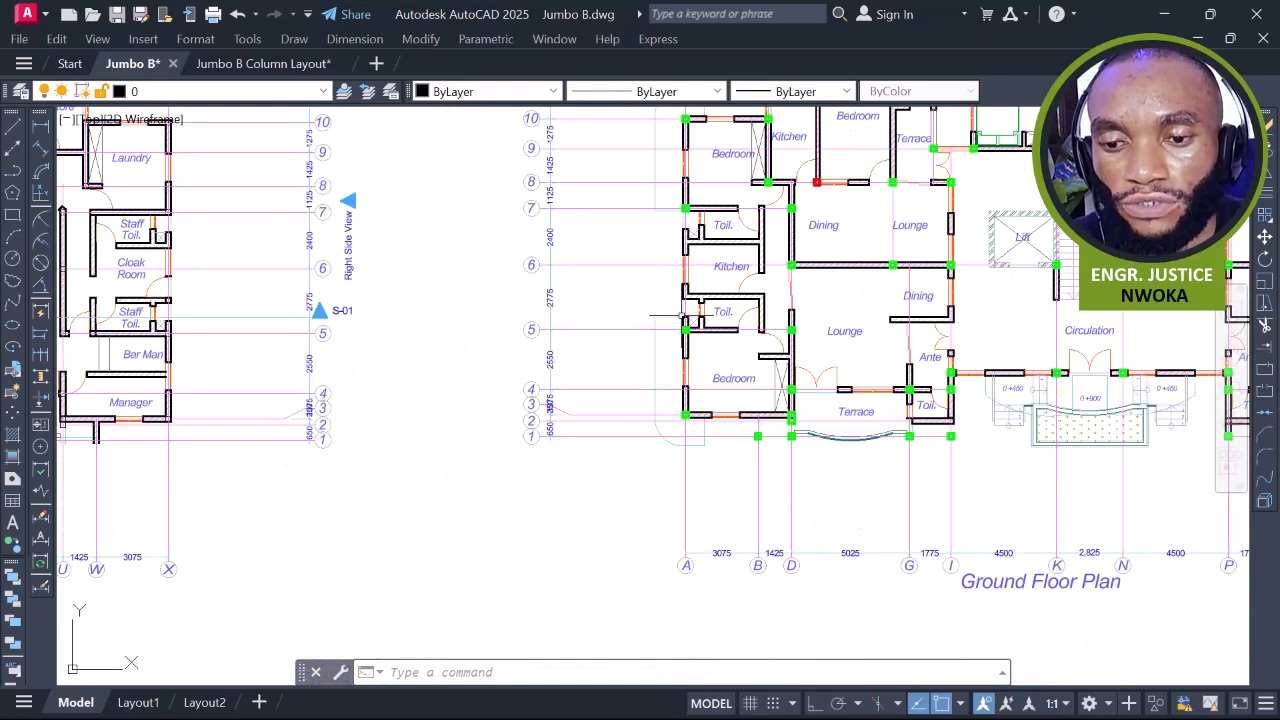
{"action": "scroll", "coordinate": [683, 316], "scroll_direction": "up", "scroll_amount": 2}
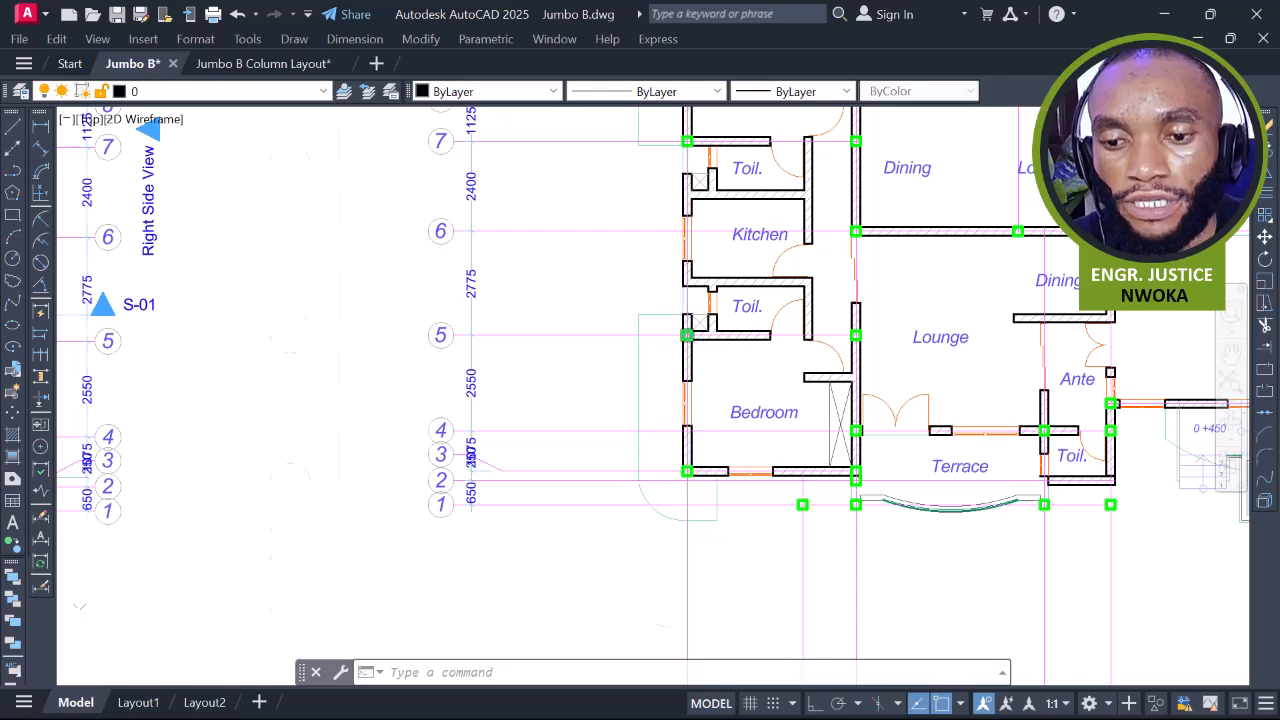
{"action": "scroll", "coordinate": [686, 335], "scroll_direction": "up", "scroll_amount": 2}
{"action": "scroll", "coordinate": [683, 333], "scroll_direction": "down", "scroll_amount": 4}
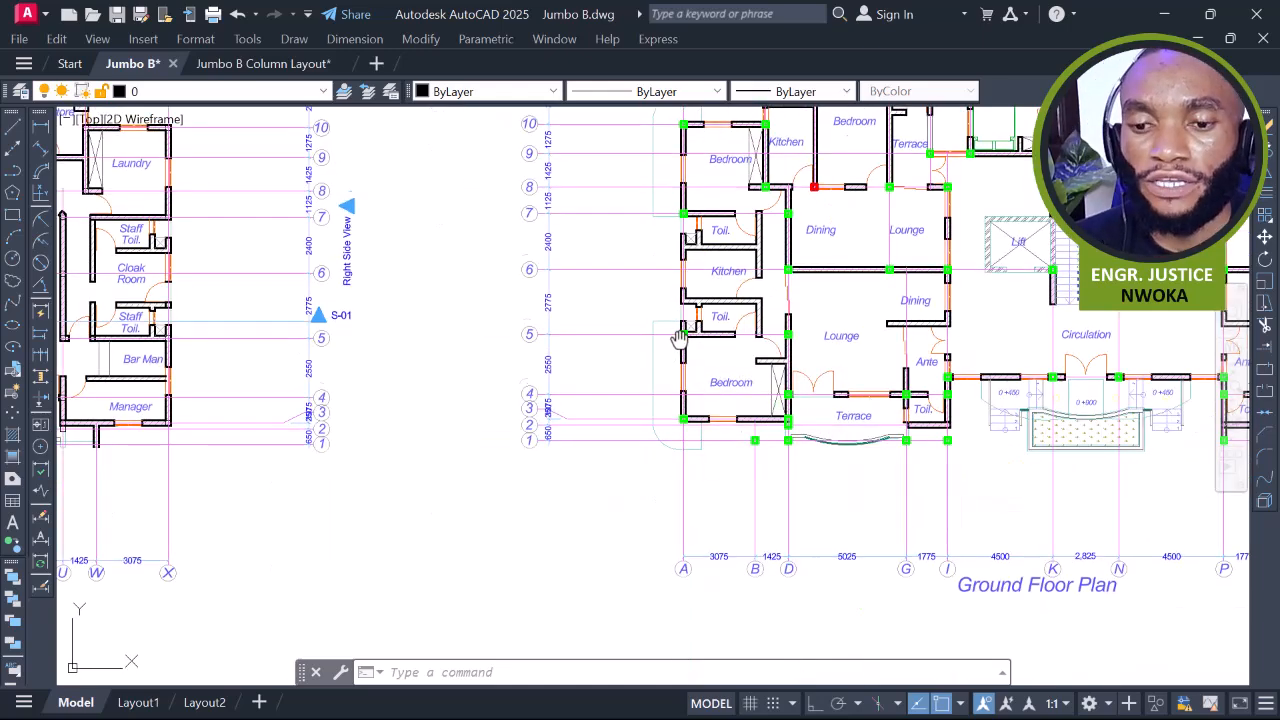
{"action": "middle_click_drag", "start_coordinate": [367, 267], "coordinate": [339, 203]}
{"action": "left_click", "coordinate": [40, 130]}
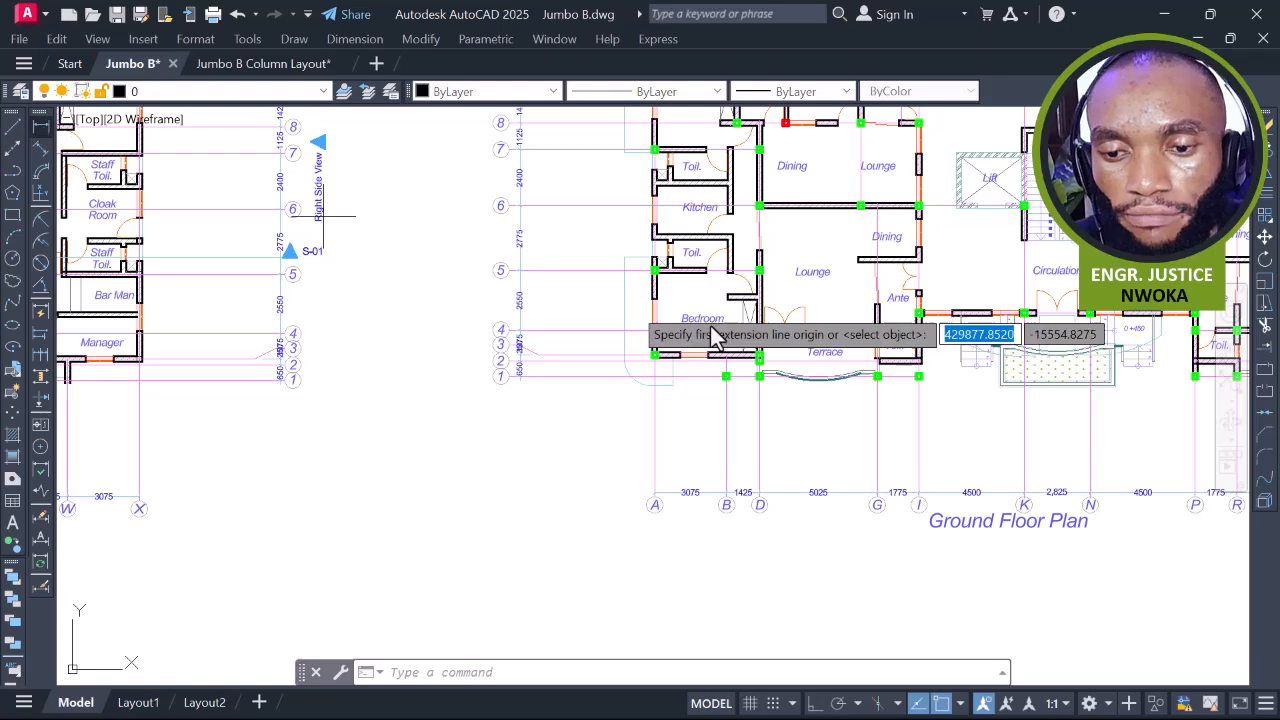
{"action": "scroll", "coordinate": [654, 289], "scroll_direction": "up", "scroll_amount": 2}
{"action": "left_click", "coordinate": [582, 260]}
{"action": "scroll", "coordinate": [579, 395], "scroll_direction": "up", "scroll_amount": 4}
{"action": "left_click", "coordinate": [579, 395]}
{"action": "scroll", "coordinate": [579, 392], "scroll_direction": "down", "scroll_amount": 4}
{"action": "scroll", "coordinate": [578, 311], "scroll_direction": "up", "scroll_amount": 4}
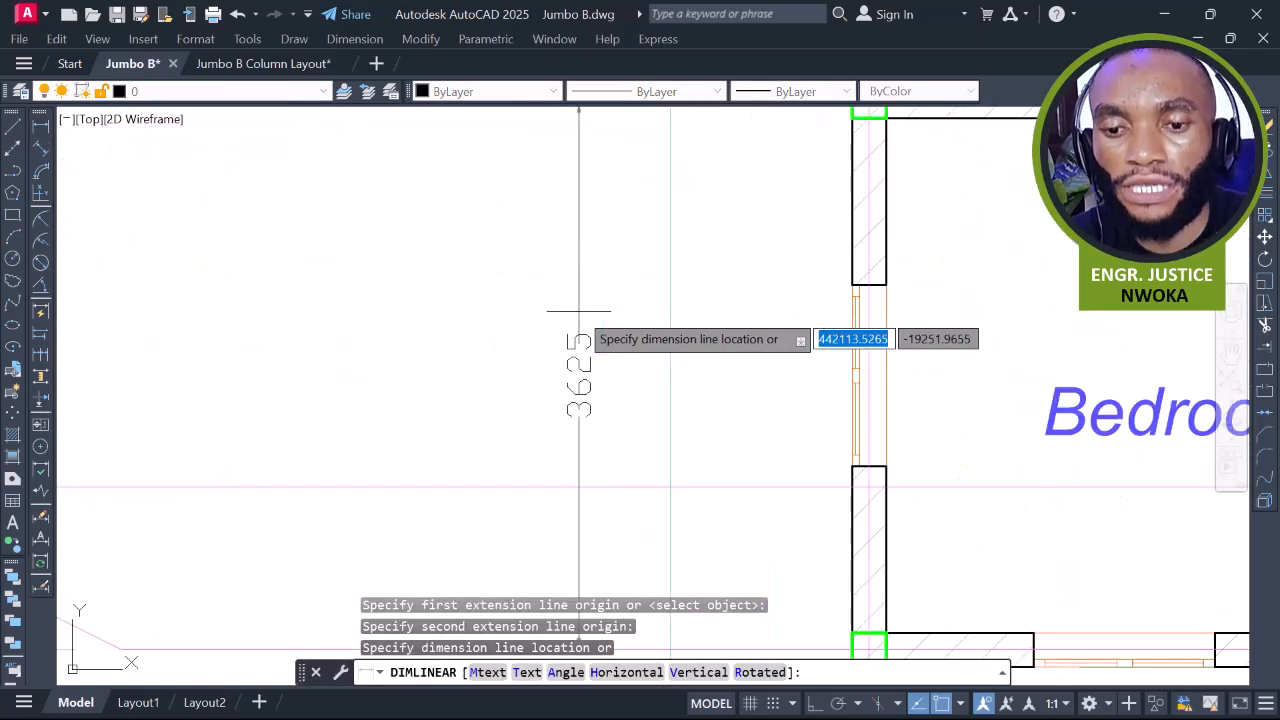
{"action": "scroll", "coordinate": [561, 298], "scroll_direction": "down", "scroll_amount": 8}
{"action": "key", "text": "Escape"}
Check the 4500 spacing from the Bedroom's lower-left column to the right column, then cancel
{"action": "scroll", "coordinate": [672, 345], "scroll_direction": "up", "scroll_amount": 4}
{"action": "middle_click_drag", "start_coordinate": [625, 372], "coordinate": [595, 347]}
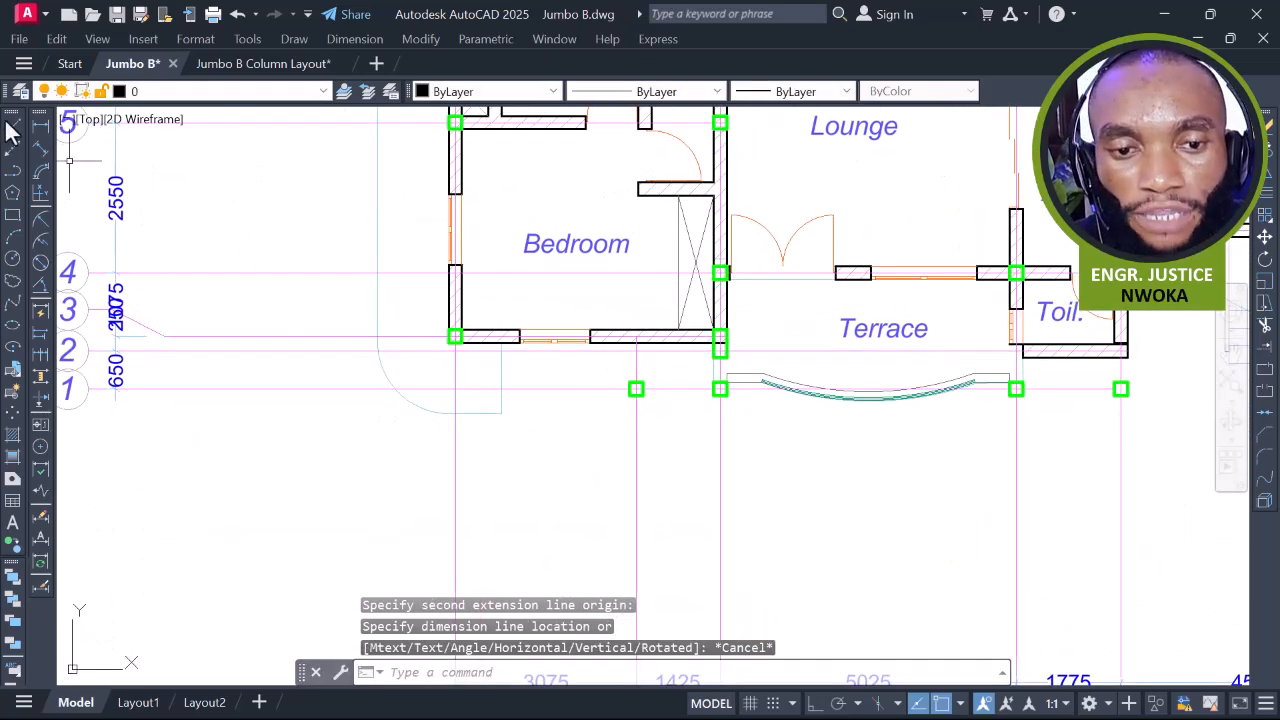
{"action": "left_click", "coordinate": [41, 127]}
{"action": "scroll", "coordinate": [428, 355], "scroll_direction": "up", "scroll_amount": 2}
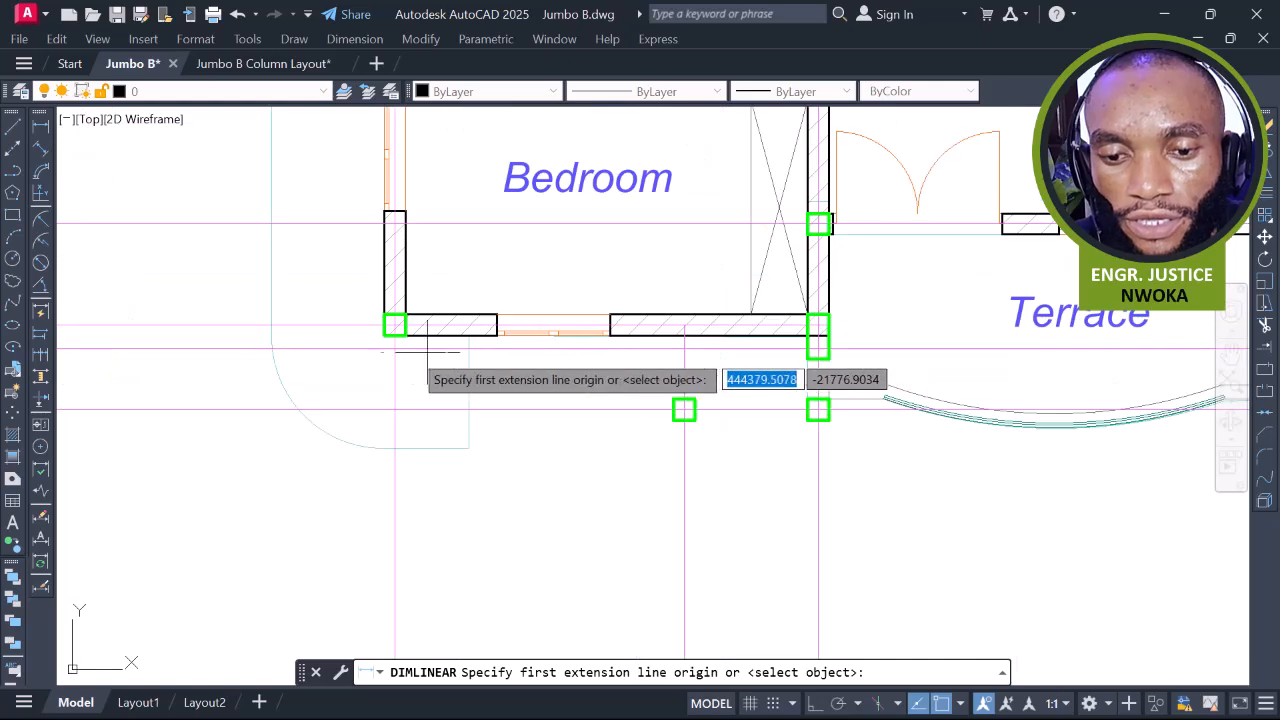
{"action": "left_click", "coordinate": [394, 366]}
{"action": "scroll", "coordinate": [829, 367], "scroll_direction": "up", "scroll_amount": 2}
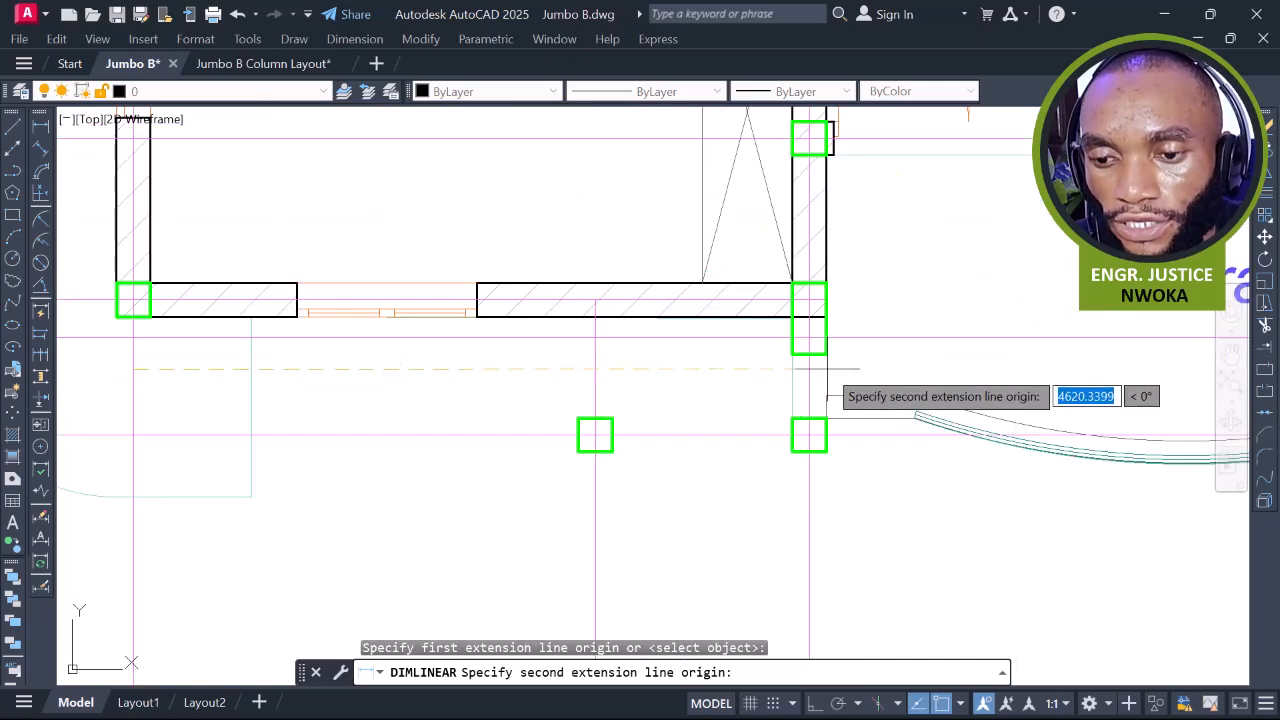
{"action": "left_click", "coordinate": [809, 367]}
{"action": "scroll", "coordinate": [620, 360], "scroll_direction": "down", "scroll_amount": 2}
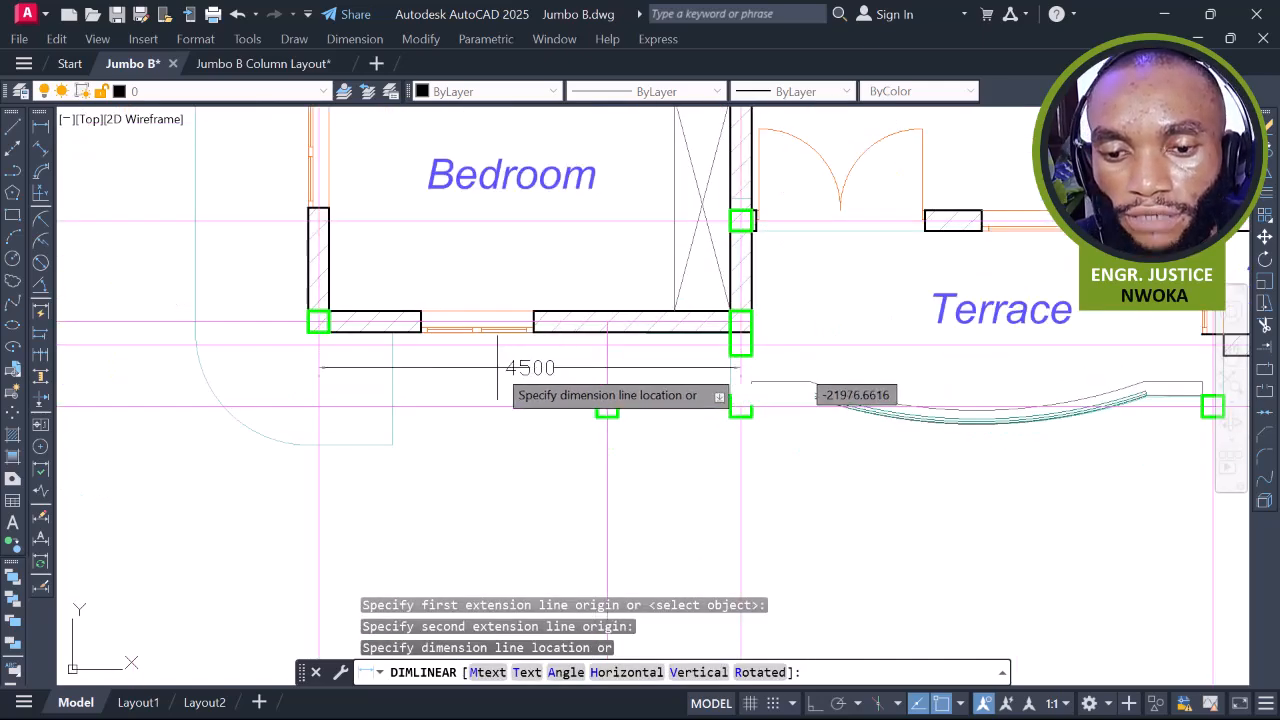
{"action": "key", "text": "Escape"}
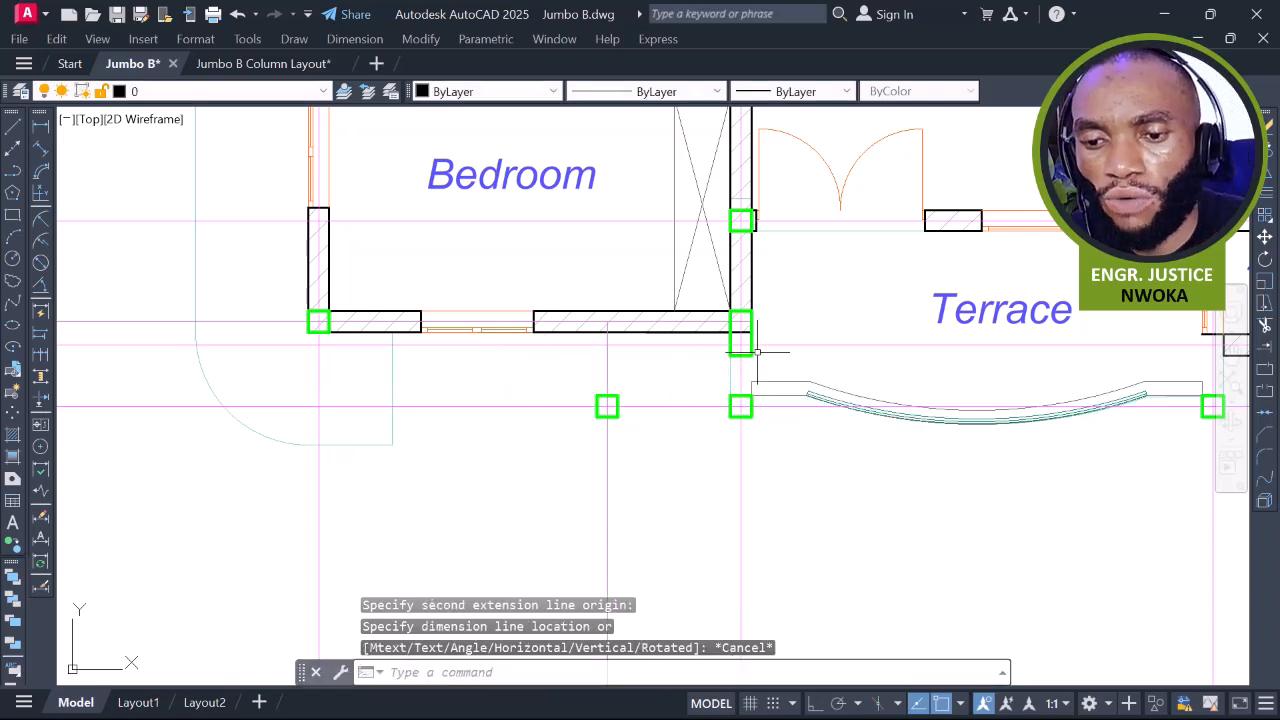
{"action": "scroll", "coordinate": [760, 347], "scroll_direction": "up", "scroll_amount": 2}
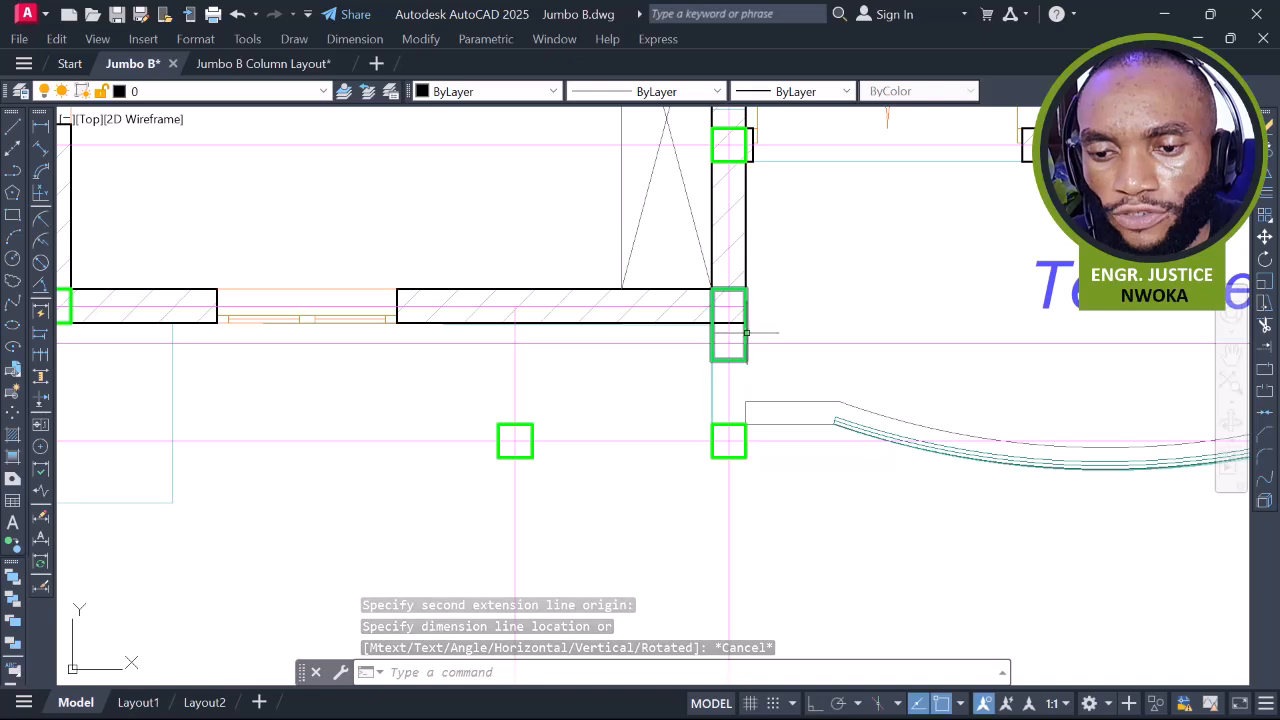
Stretch the elongated Bedroom corner column's bottom grip up to make it square
{"action": "left_click", "coordinate": [747, 304]}
{"action": "scroll", "coordinate": [732, 370], "scroll_direction": "up", "scroll_amount": 2}
{"action": "left_click", "coordinate": [727, 352]}
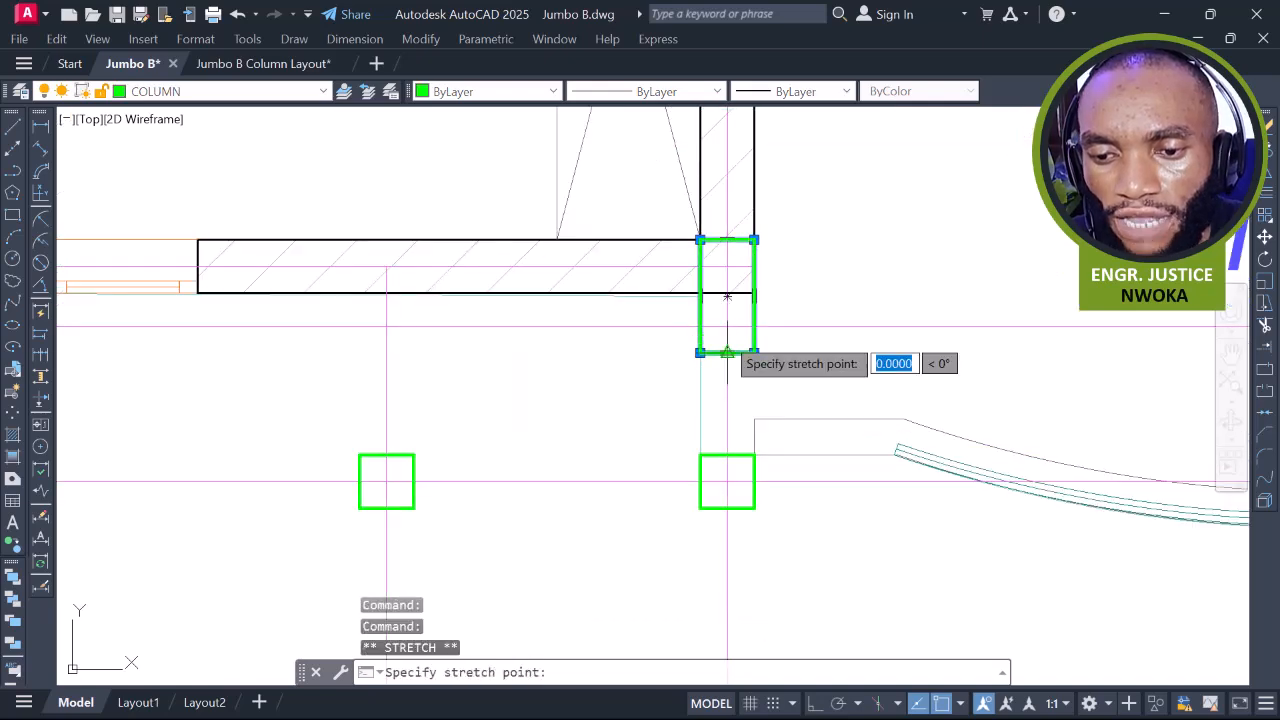
{"action": "scroll", "coordinate": [727, 300], "scroll_direction": "up", "scroll_amount": 3}
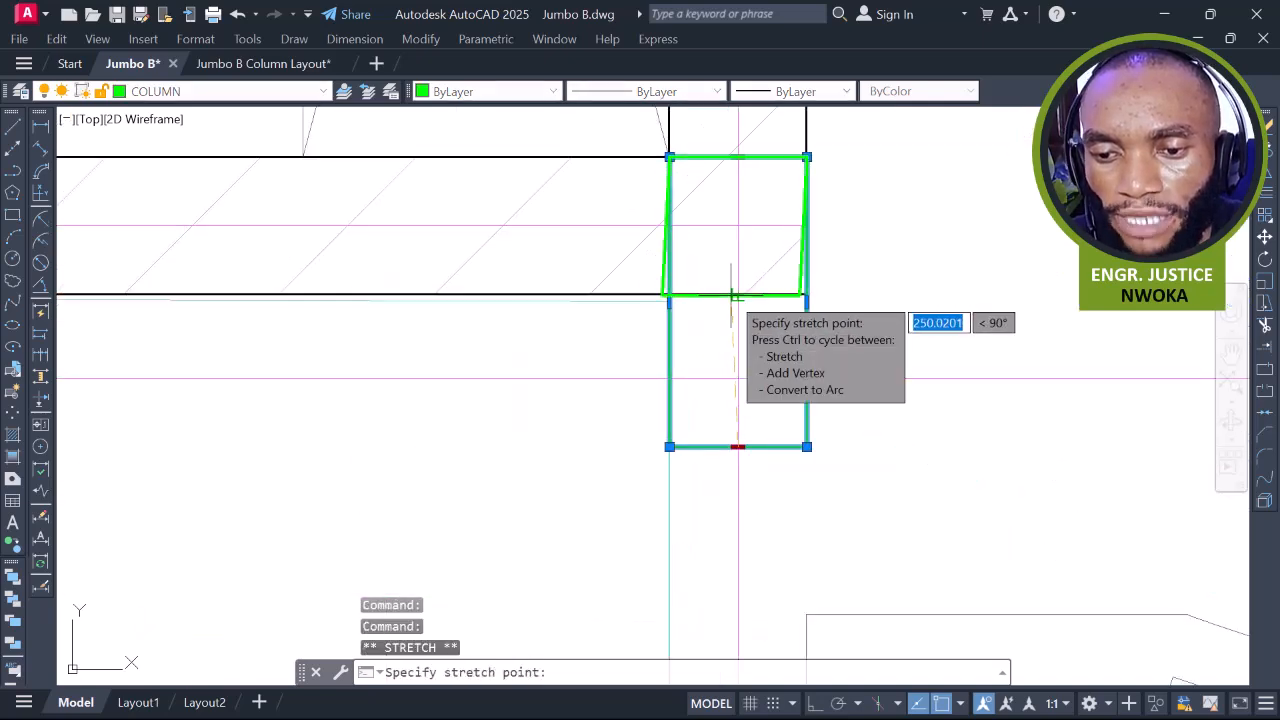
{"action": "left_click", "coordinate": [727, 295]}
{"action": "scroll", "coordinate": [730, 260], "scroll_direction": "down", "scroll_amount": 2}
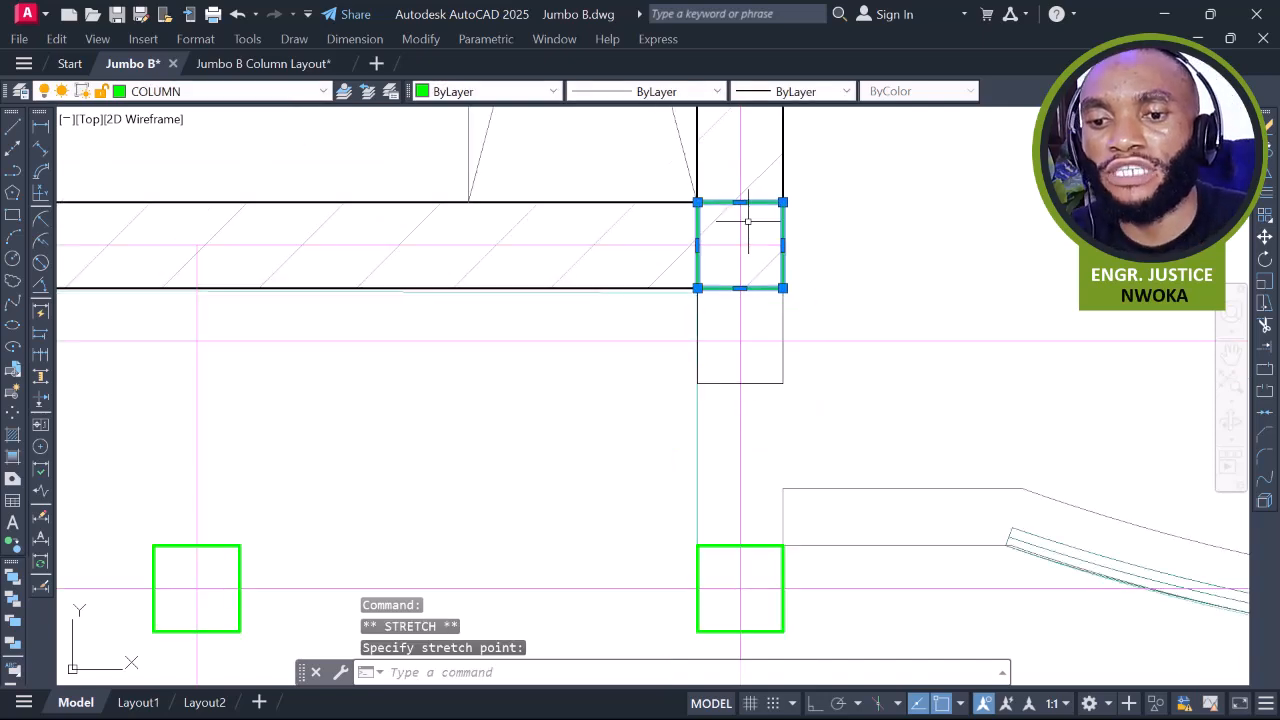
{"action": "key", "text": "Escape"}
{"action": "scroll", "coordinate": [748, 229], "scroll_direction": "down", "scroll_amount": 4}
Pan across grids K to W to inspect the right-hand Terrace near column U
{"action": "scroll", "coordinate": [777, 266], "scroll_direction": "up", "scroll_amount": 3}
{"action": "middle_click_drag", "start_coordinate": [777, 266], "coordinate": [734, 280]}
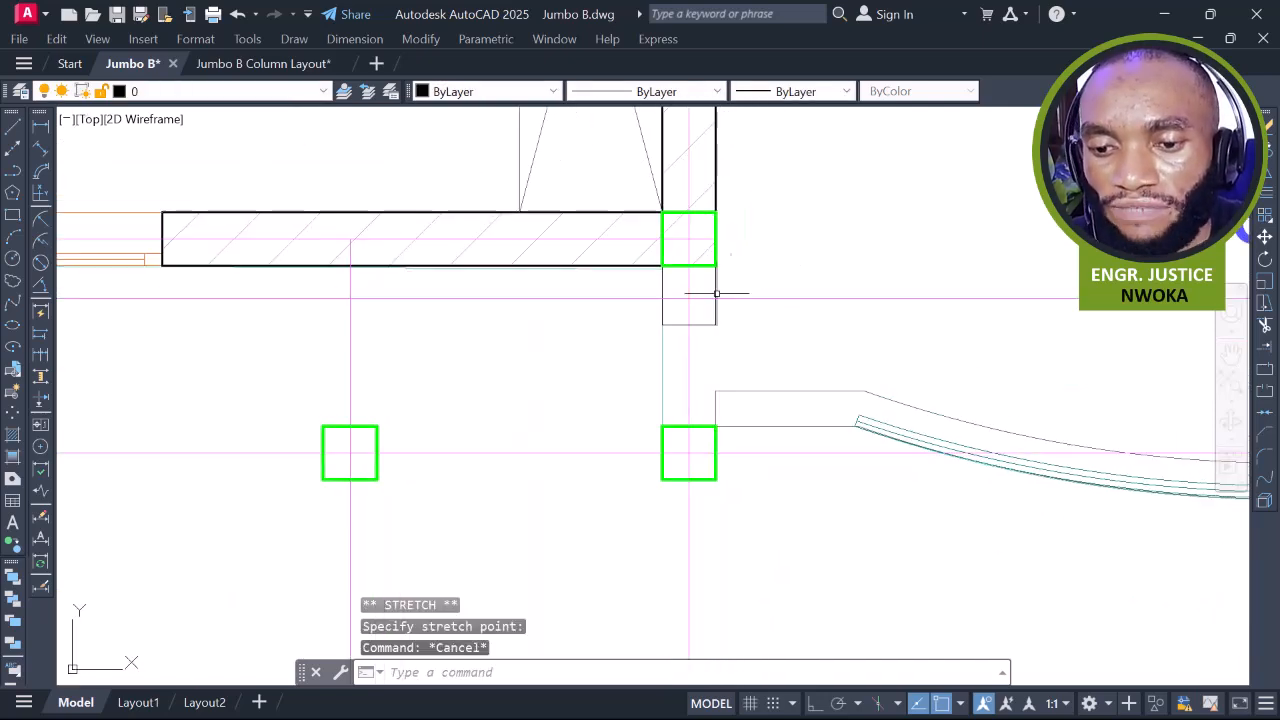
{"action": "scroll", "coordinate": [716, 277], "scroll_direction": "up", "scroll_amount": 2}
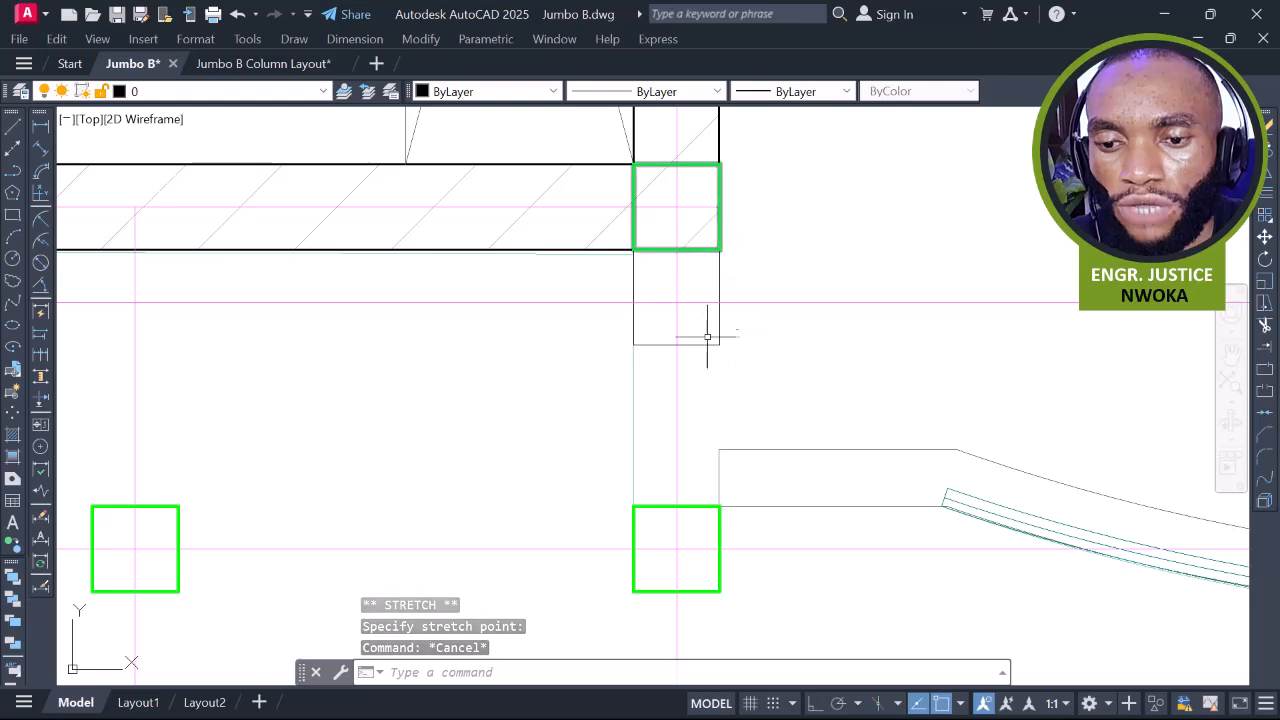
{"action": "scroll", "coordinate": [626, 297], "scroll_direction": "down", "scroll_amount": 8}
{"action": "middle_click_drag", "start_coordinate": [978, 304], "coordinate": [590, 317]}
{"action": "middle_click_drag", "start_coordinate": [893, 338], "coordinate": [623, 329]}
{"action": "middle_click_drag", "start_coordinate": [991, 340], "coordinate": [814, 334]}
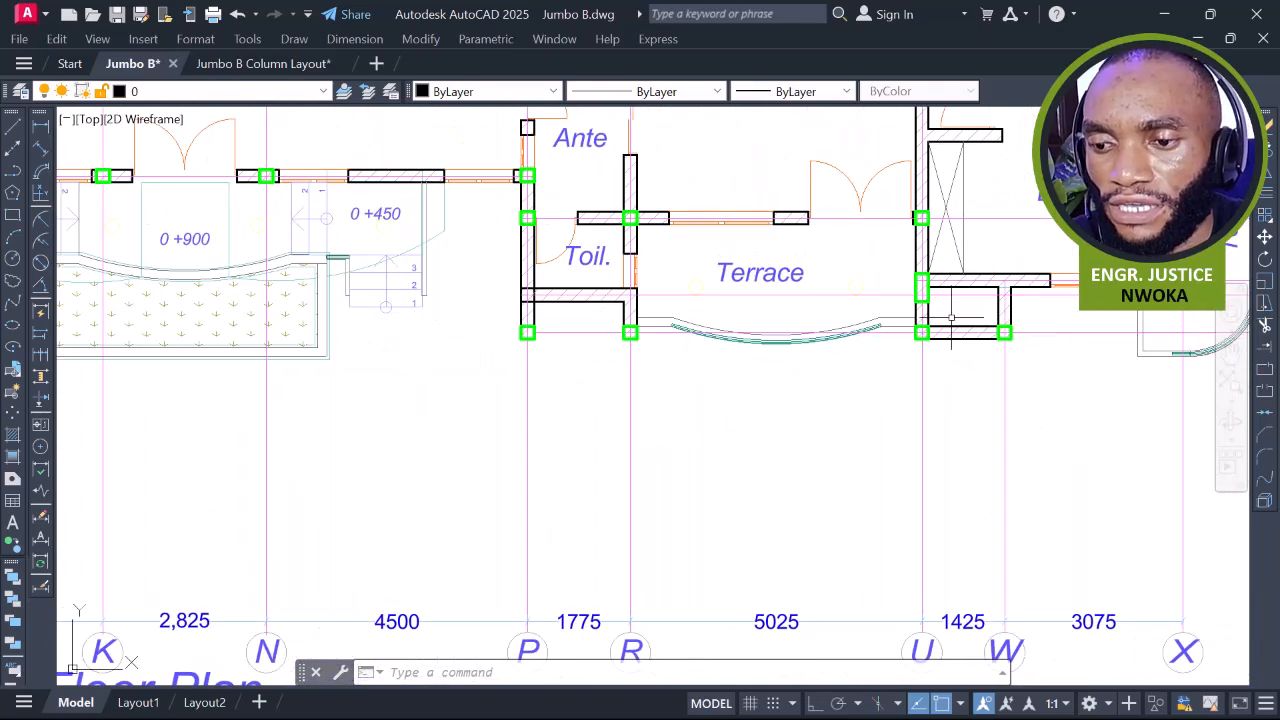
{"action": "scroll", "coordinate": [928, 307], "scroll_direction": "up", "scroll_amount": 2}
{"action": "scroll", "coordinate": [866, 285], "scroll_direction": "down", "scroll_amount": 2}
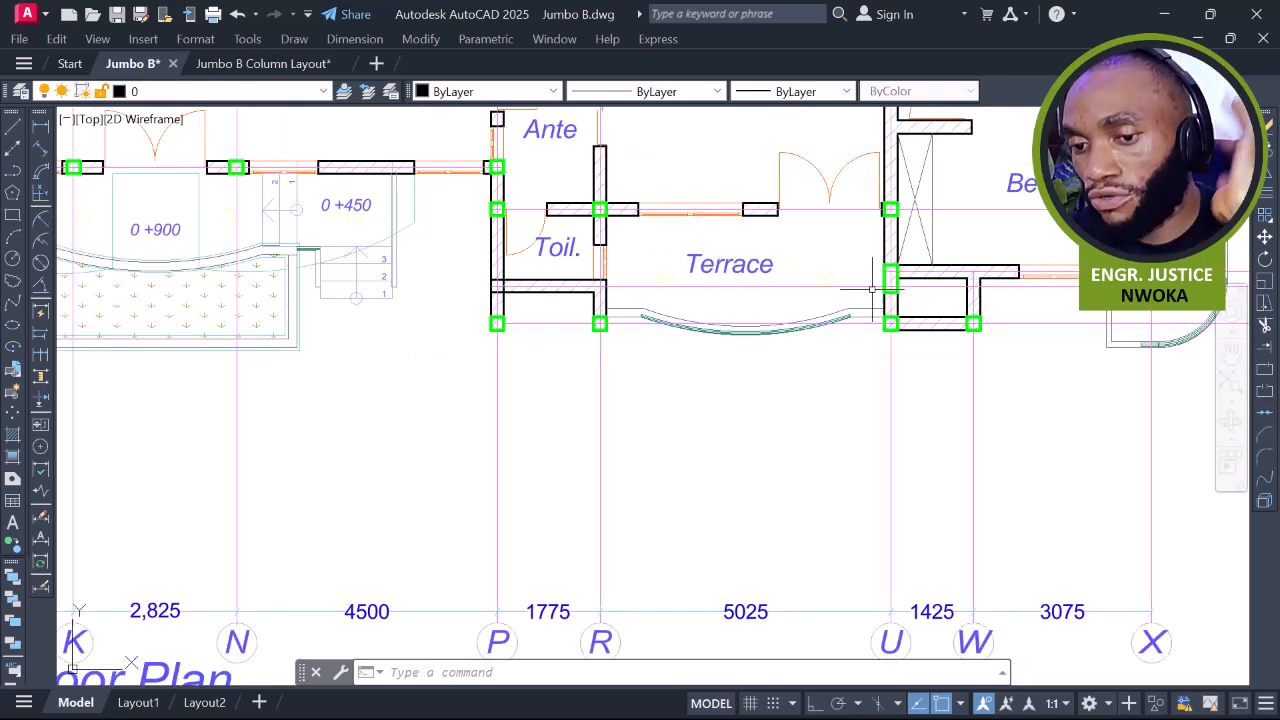
{"action": "middle_click_drag", "start_coordinate": [948, 288], "coordinate": [892, 286]}
{"action": "scroll", "coordinate": [847, 289], "scroll_direction": "up", "scroll_amount": 2}
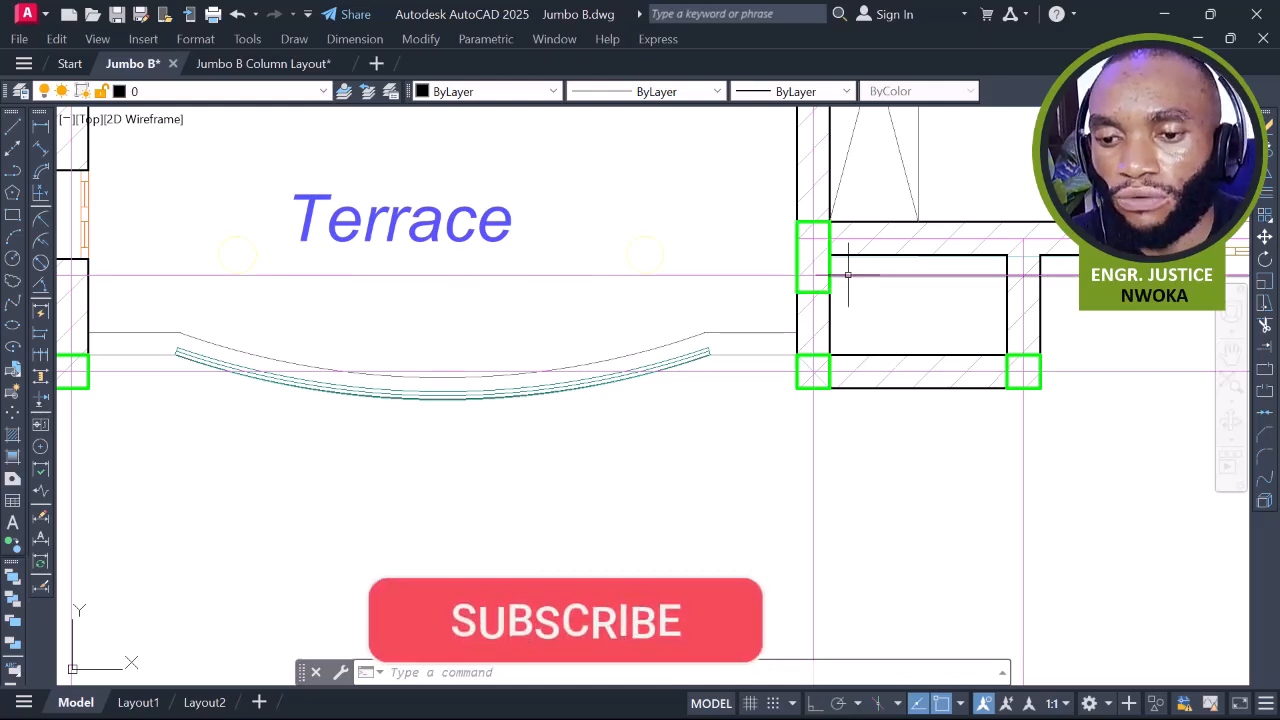
{"action": "scroll", "coordinate": [848, 274], "scroll_direction": "down", "scroll_amount": 10}
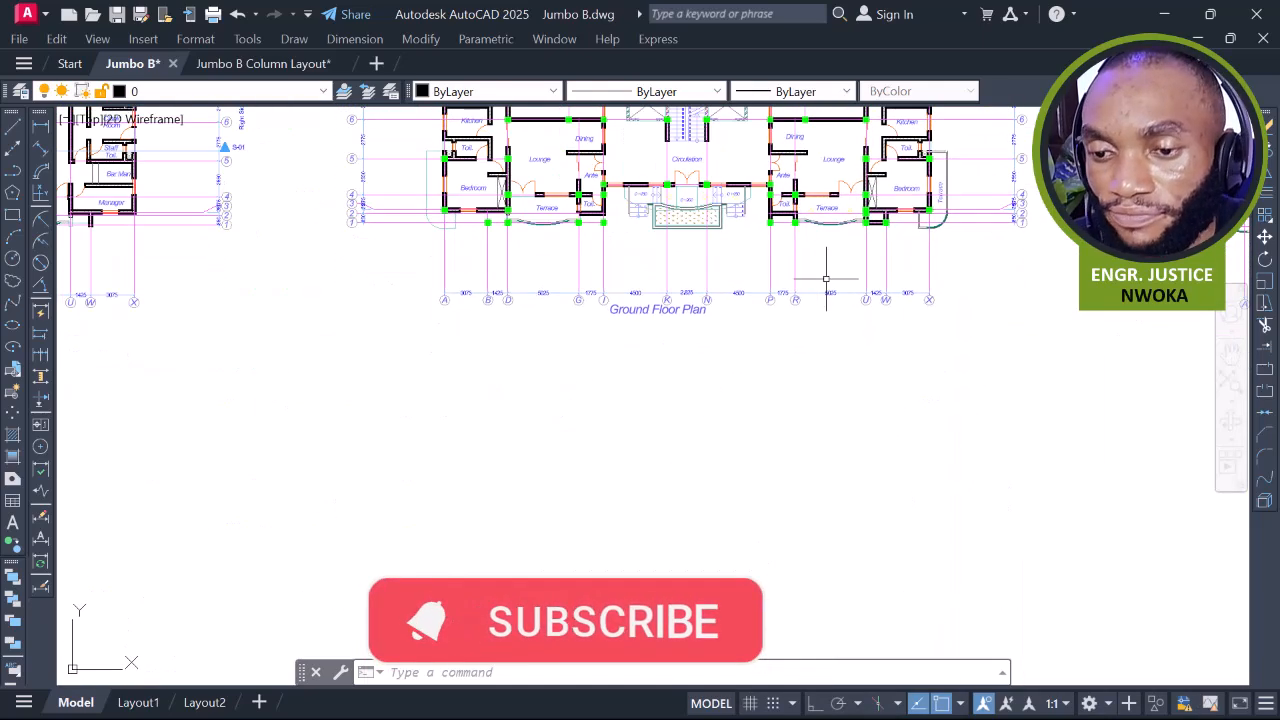
{"action": "scroll", "coordinate": [826, 279], "scroll_direction": "up", "scroll_amount": 5}
{"action": "scroll", "coordinate": [603, 335], "scroll_direction": "down", "scroll_amount": 3}
{"action": "scroll", "coordinate": [600, 336], "scroll_direction": "up", "scroll_amount": 5}
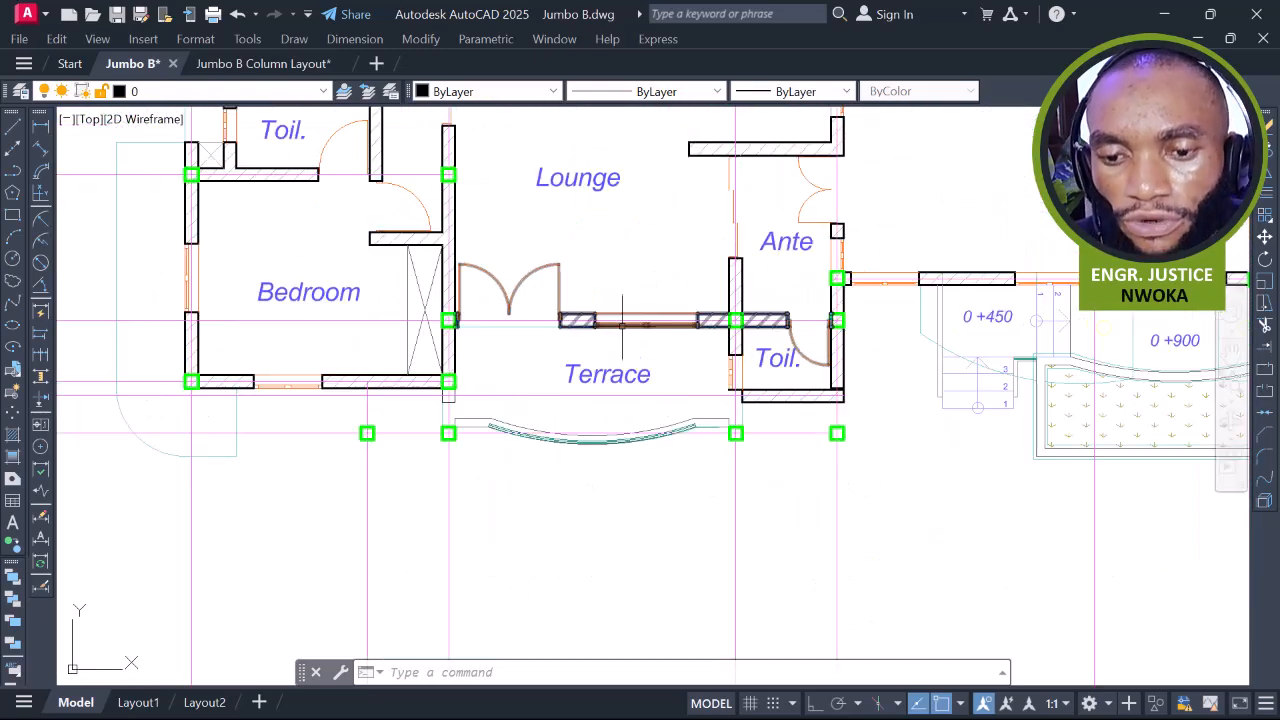
{"action": "scroll", "coordinate": [615, 332], "scroll_direction": "down", "scroll_amount": 3}
{"action": "scroll", "coordinate": [456, 395], "scroll_direction": "up", "scroll_amount": 5}
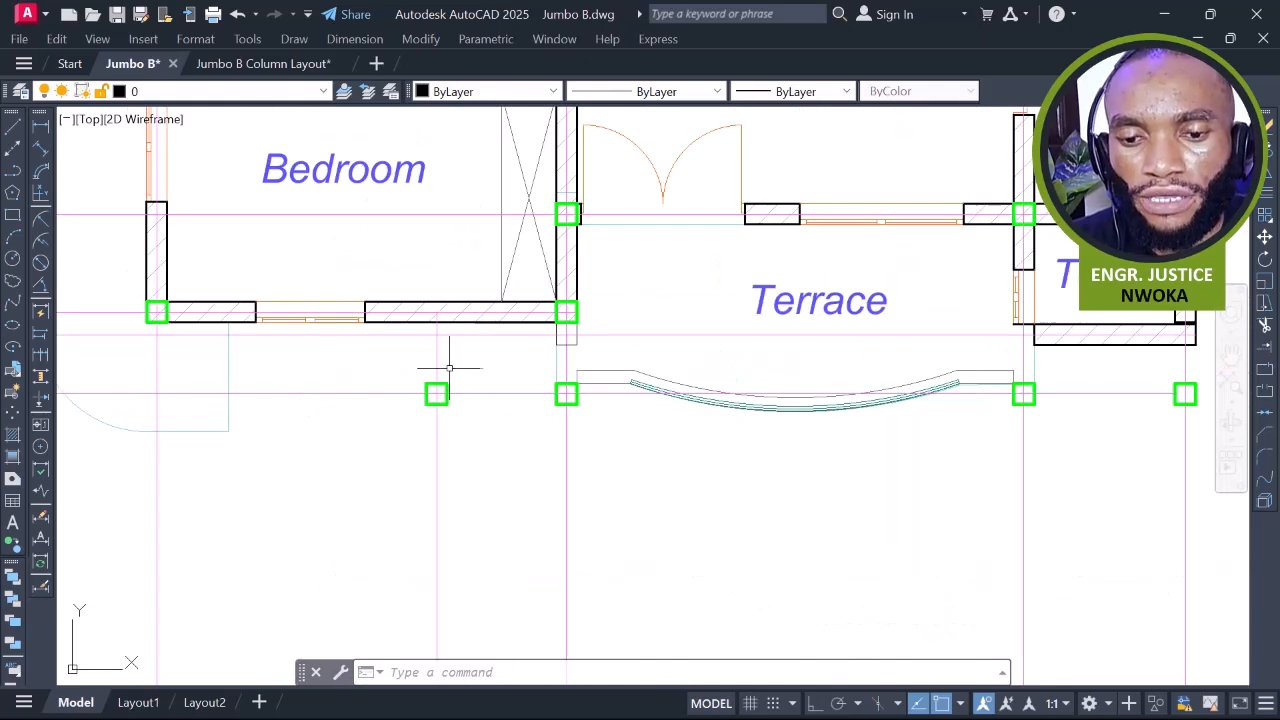
{"action": "scroll", "coordinate": [436, 393], "scroll_direction": "down", "scroll_amount": 5}
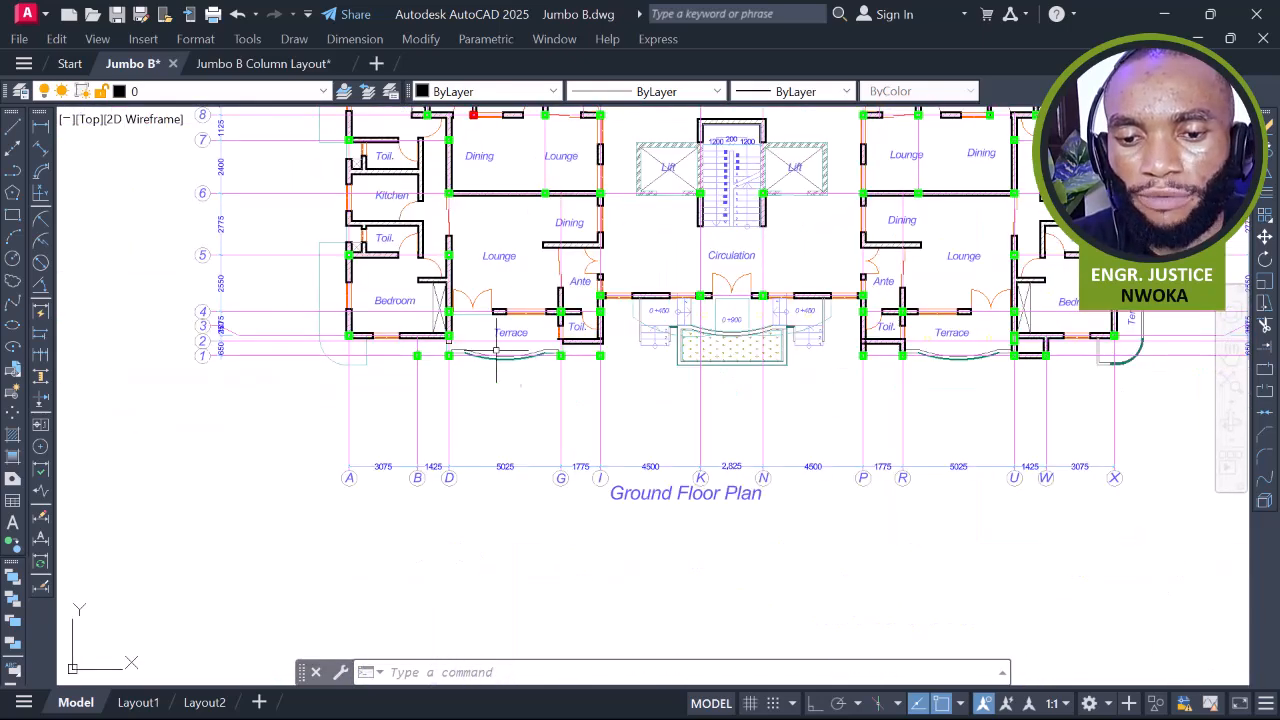
{"action": "scroll", "coordinate": [870, 350], "scroll_direction": "down", "scroll_amount": 1}
{"action": "scroll", "coordinate": [850, 335], "scroll_direction": "up", "scroll_amount": 4}
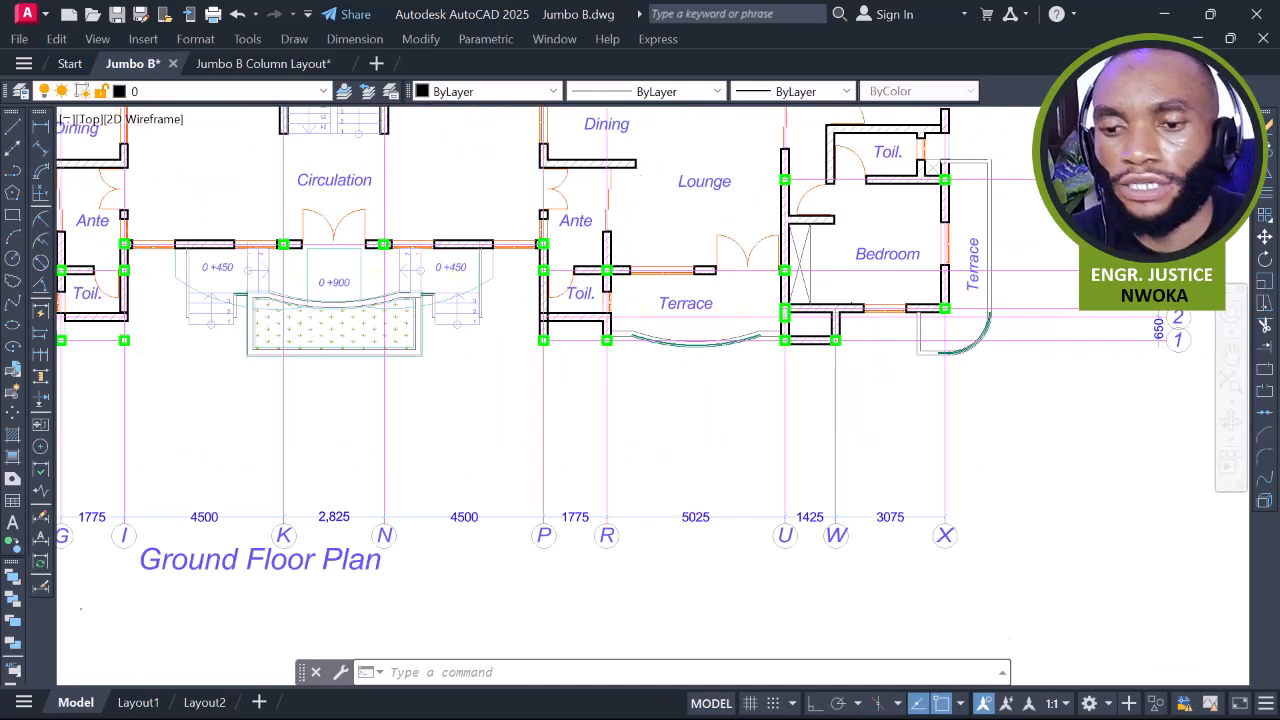
{"action": "scroll", "coordinate": [819, 348], "scroll_direction": "up", "scroll_amount": 2}
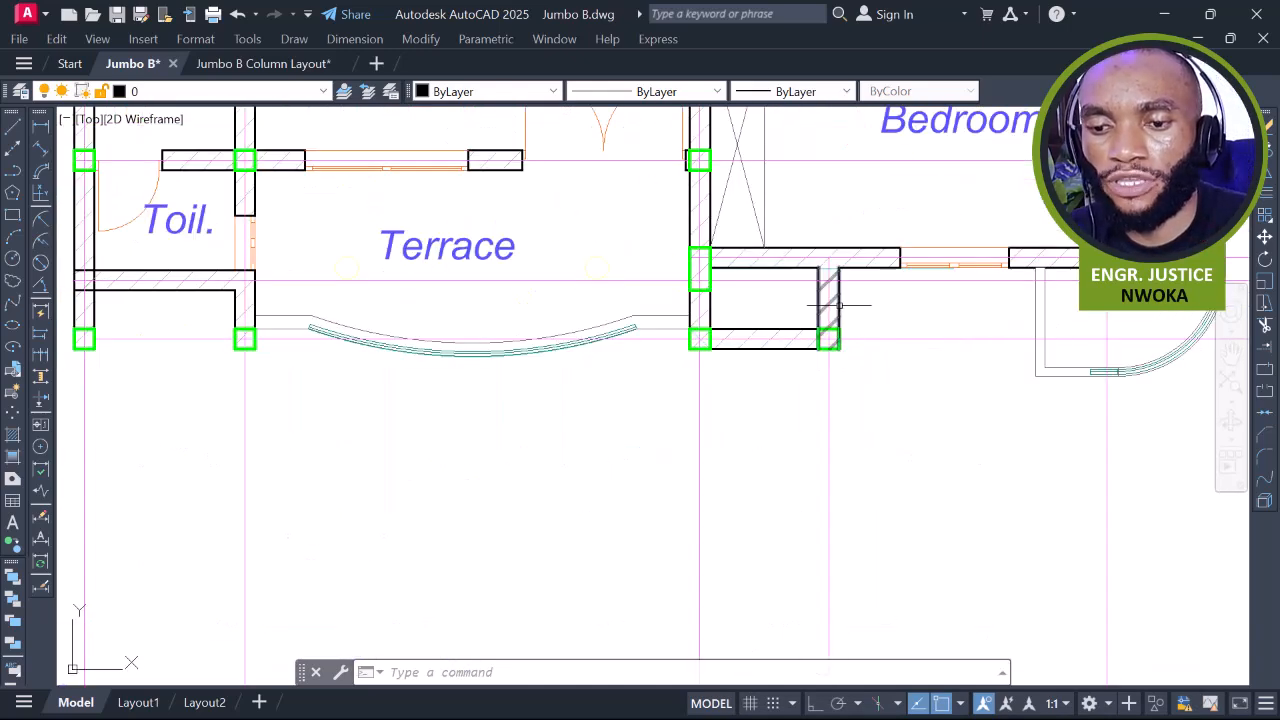
{"action": "scroll", "coordinate": [915, 299], "scroll_direction": "down", "scroll_amount": 6}
Pan to the 1st–3rd Floor Plan's Bedroom and Terrace corner
{"action": "middle_click_drag", "start_coordinate": [744, 288], "coordinate": [1108, 261]}
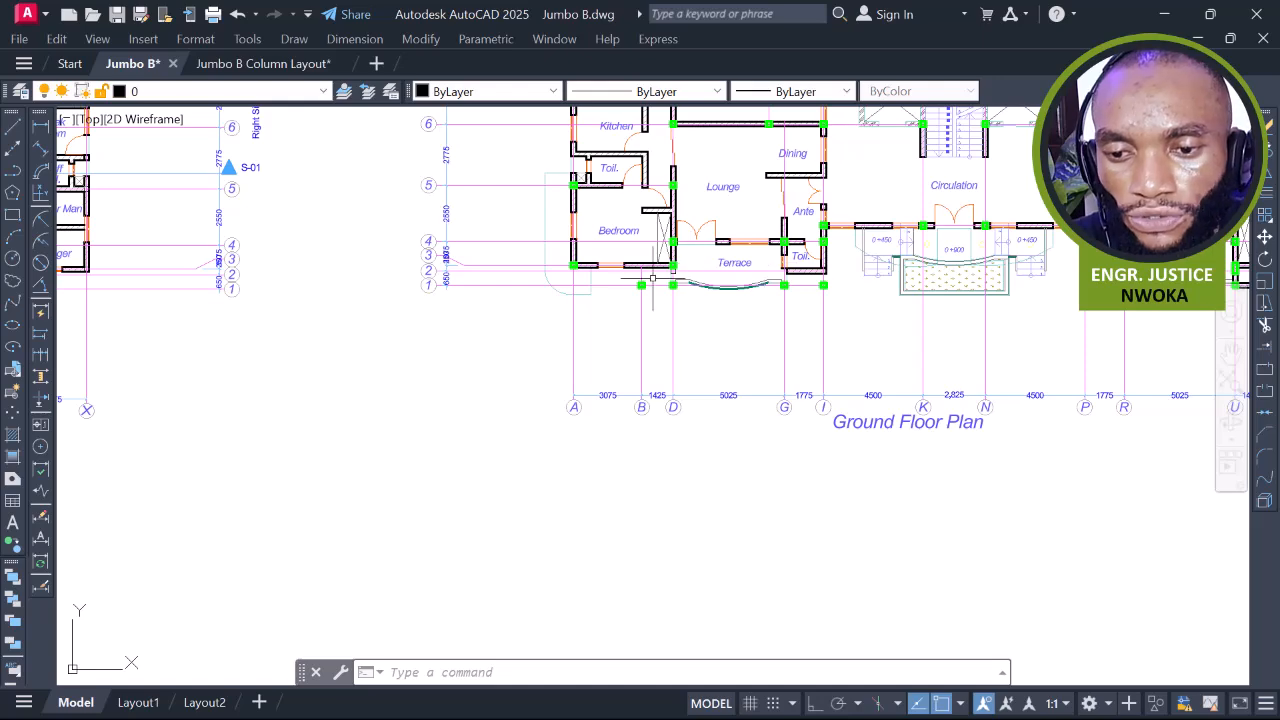
{"action": "scroll", "coordinate": [641, 283], "scroll_direction": "up", "scroll_amount": 4}
{"action": "scroll", "coordinate": [641, 270], "scroll_direction": "down", "scroll_amount": 5}
{"action": "scroll", "coordinate": [559, 281], "scroll_direction": "up", "scroll_amount": 1}
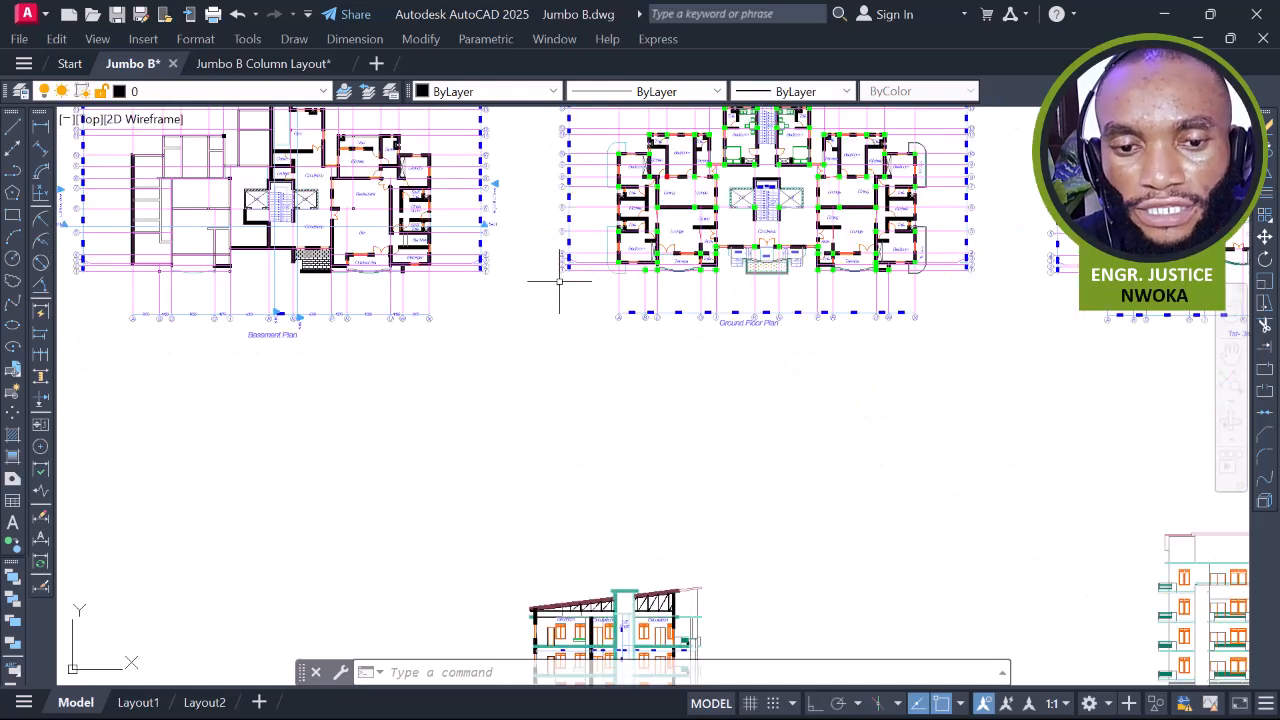
{"action": "middle_click_drag", "start_coordinate": [709, 320], "coordinate": [563, 297]}
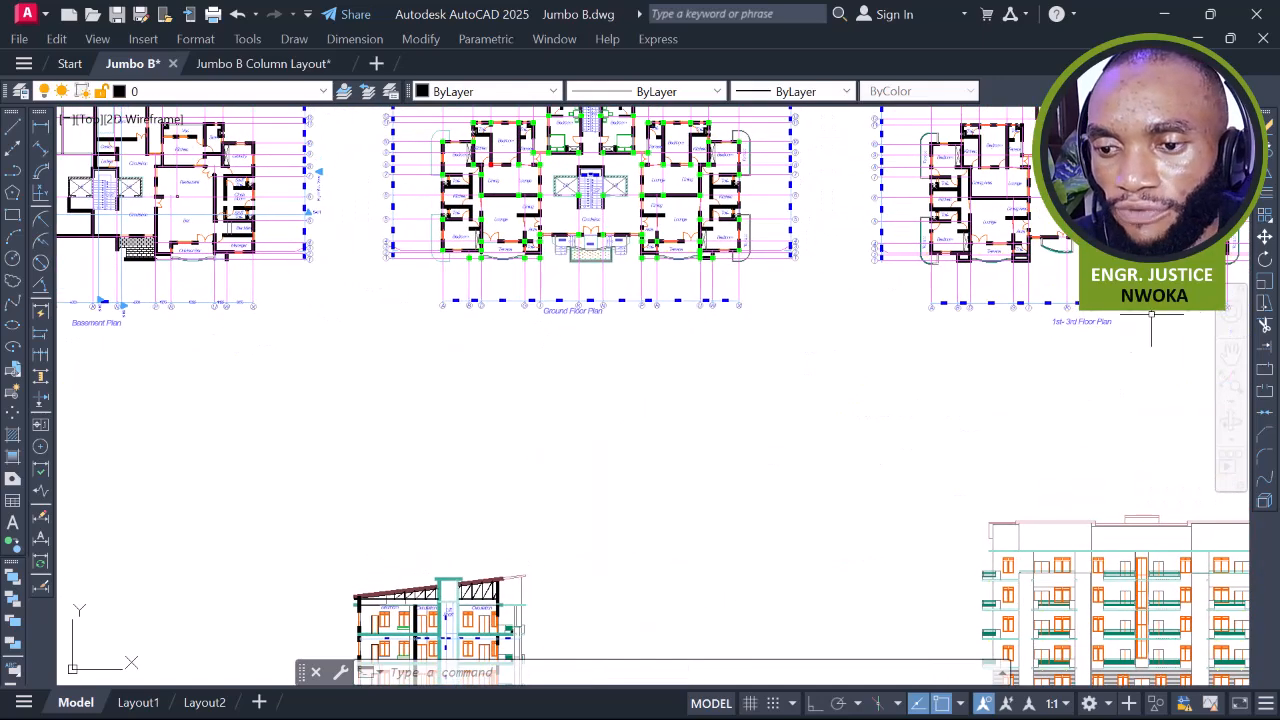
{"action": "scroll", "coordinate": [1064, 296], "scroll_direction": "up", "scroll_amount": 8}
{"action": "middle_click_drag", "start_coordinate": [1066, 297], "coordinate": [785, 297]}
{"action": "scroll", "coordinate": [785, 297], "scroll_direction": "up", "scroll_amount": 2}
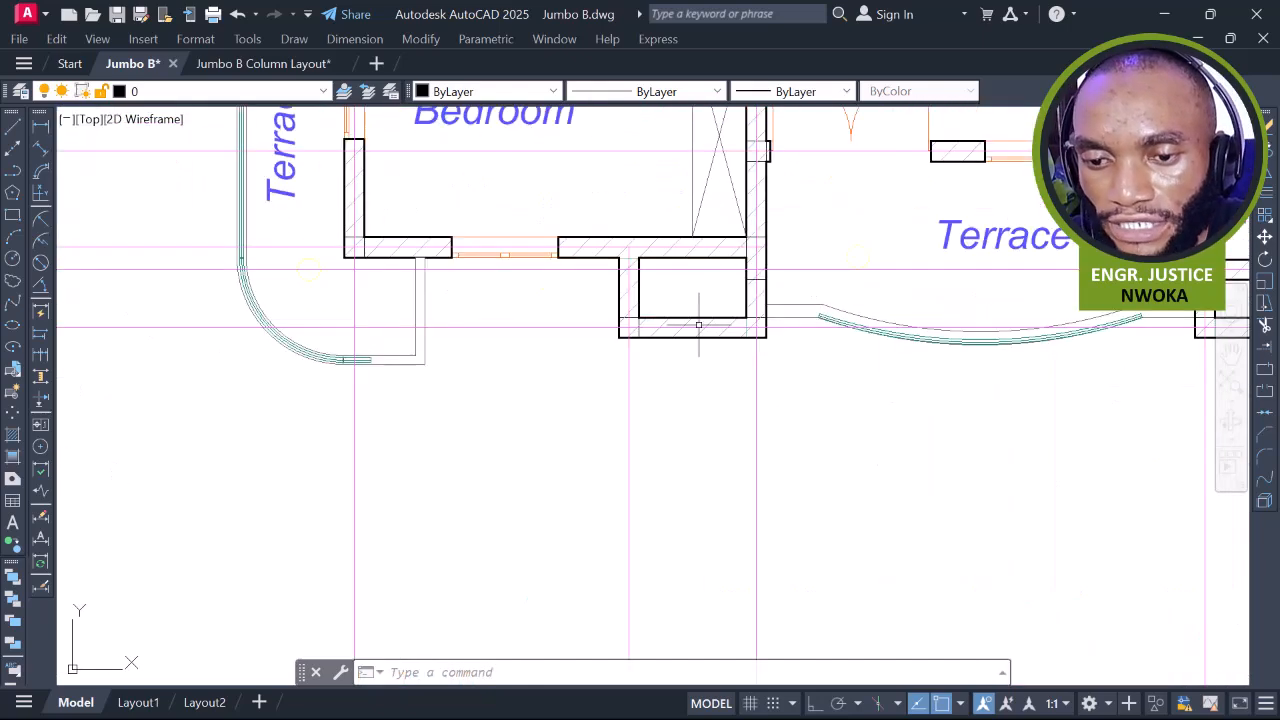
Copy the projecting wall and its hatch from the hatch corner to the matching wall corner
{"action": "left_click", "coordinate": [590, 222]}
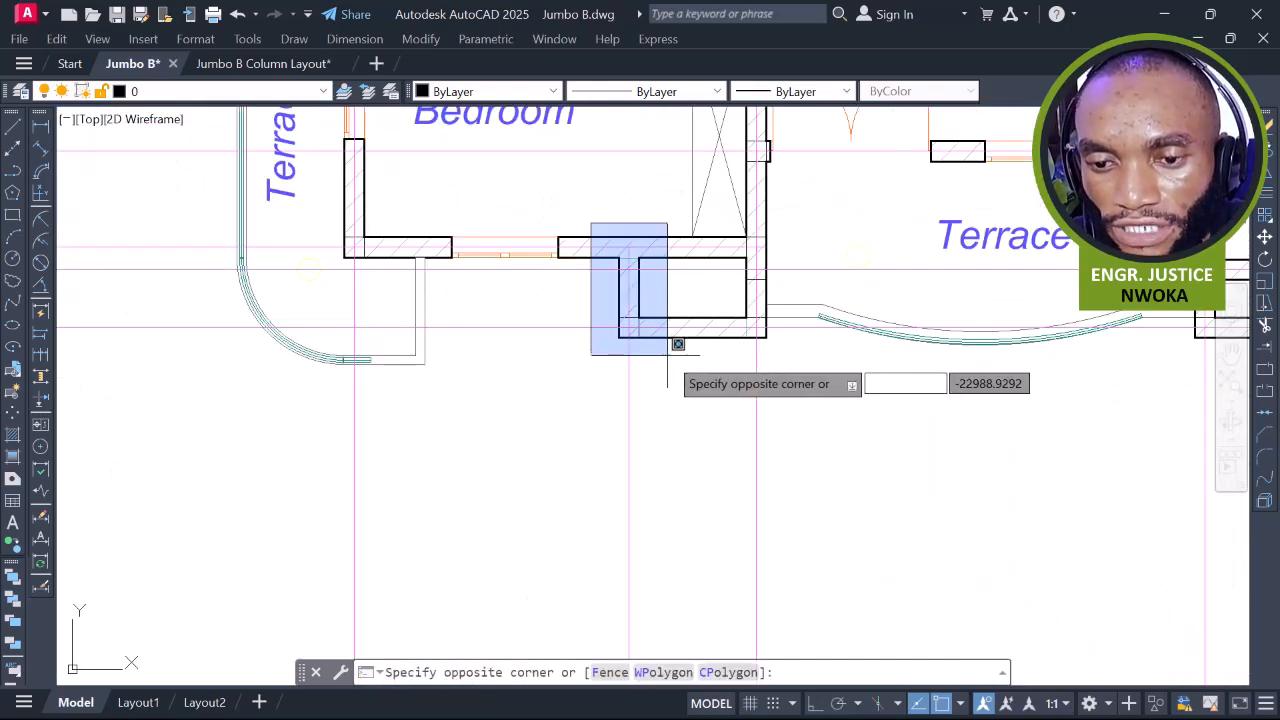
{"action": "left_click", "coordinate": [767, 393]}
{"action": "type", "text": "C"}
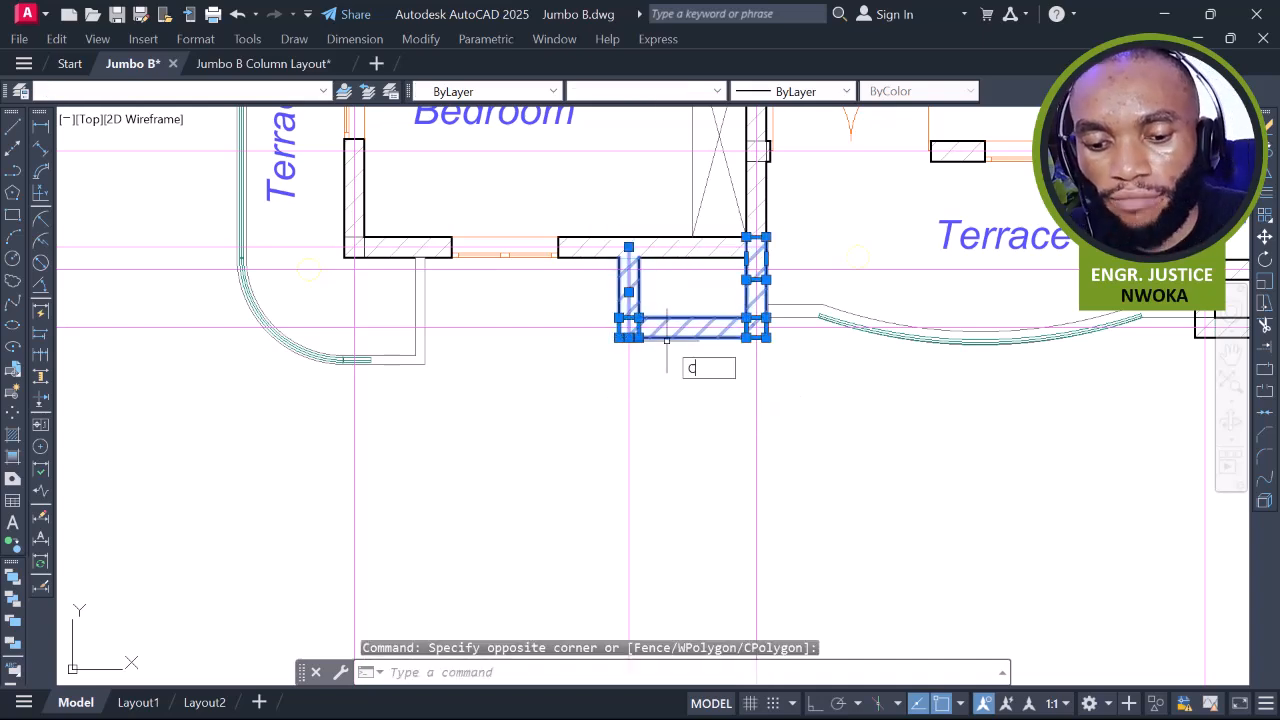
{"action": "type", "text": "o"}
{"action": "key", "text": "Return"}
{"action": "scroll", "coordinate": [620, 339], "scroll_direction": "up", "scroll_amount": 4}
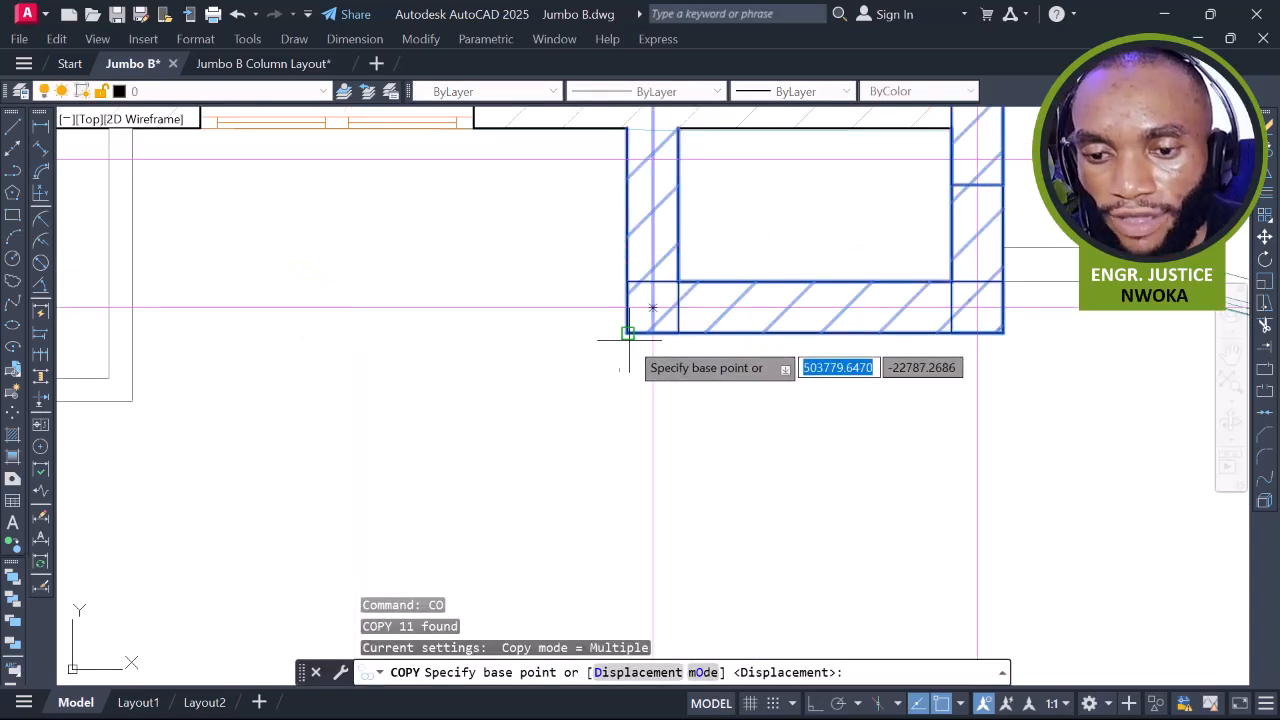
{"action": "left_click", "coordinate": [627, 333]}
{"action": "scroll", "coordinate": [885, 290], "scroll_direction": "down", "scroll_amount": 8}
{"action": "scroll", "coordinate": [897, 292], "scroll_direction": "down", "scroll_amount": 5}
{"action": "scroll", "coordinate": [640, 295], "scroll_direction": "up", "scroll_amount": 6}
{"action": "scroll", "coordinate": [645, 290], "scroll_direction": "up", "scroll_amount": 5}
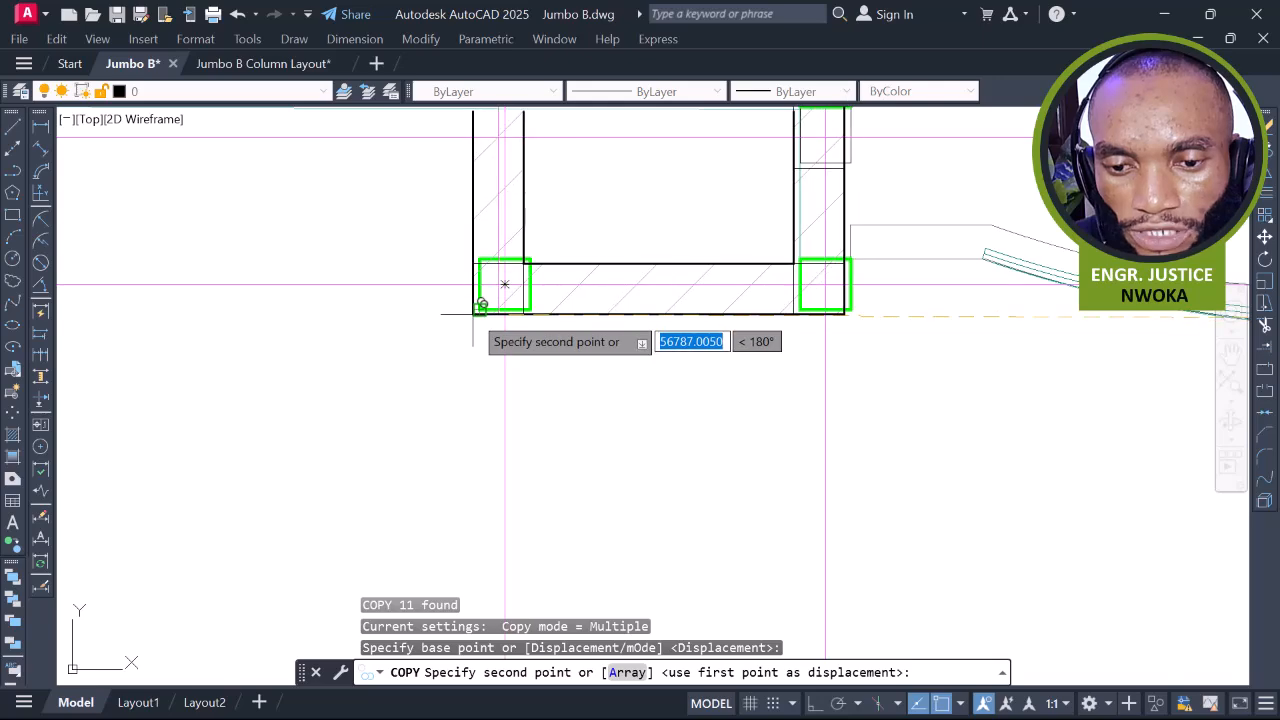
{"action": "left_click", "coordinate": [482, 306]}
{"action": "scroll", "coordinate": [634, 349], "scroll_direction": "down", "scroll_amount": 2}
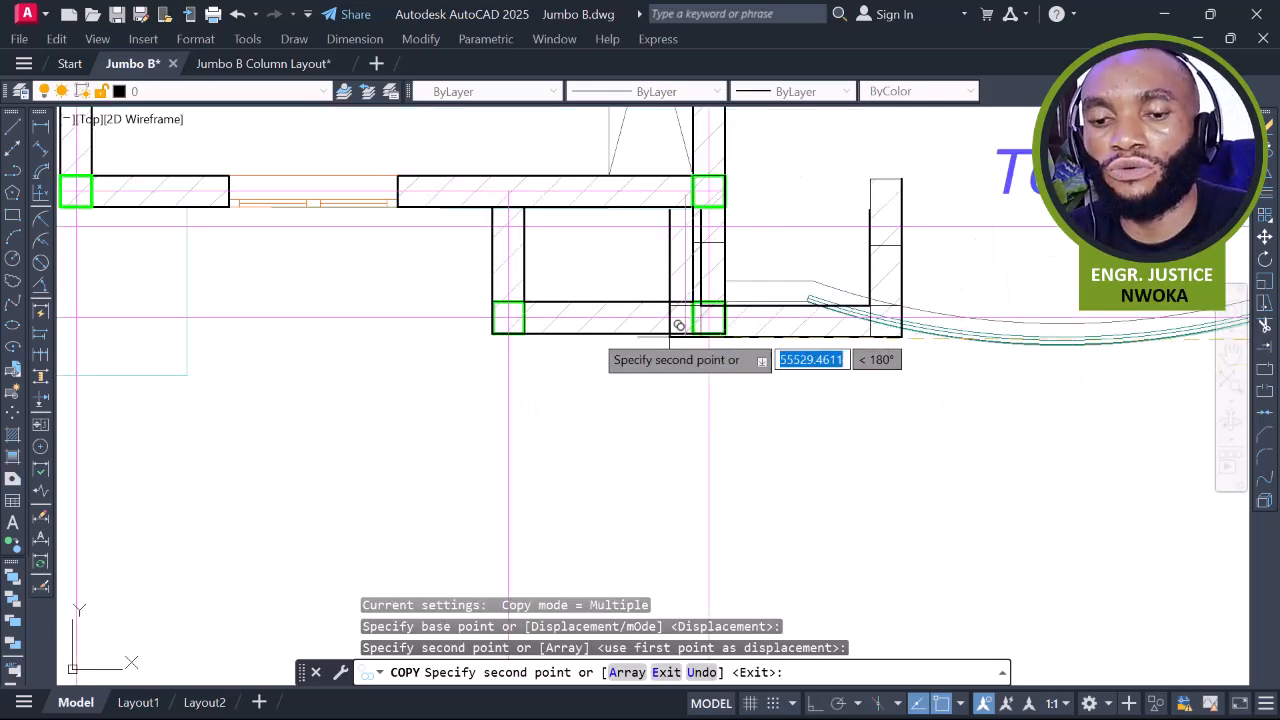
{"action": "key", "text": "Escape"}
Erase the small column drawn on the wrong layer
{"action": "scroll", "coordinate": [575, 326], "scroll_direction": "down", "scroll_amount": 2}
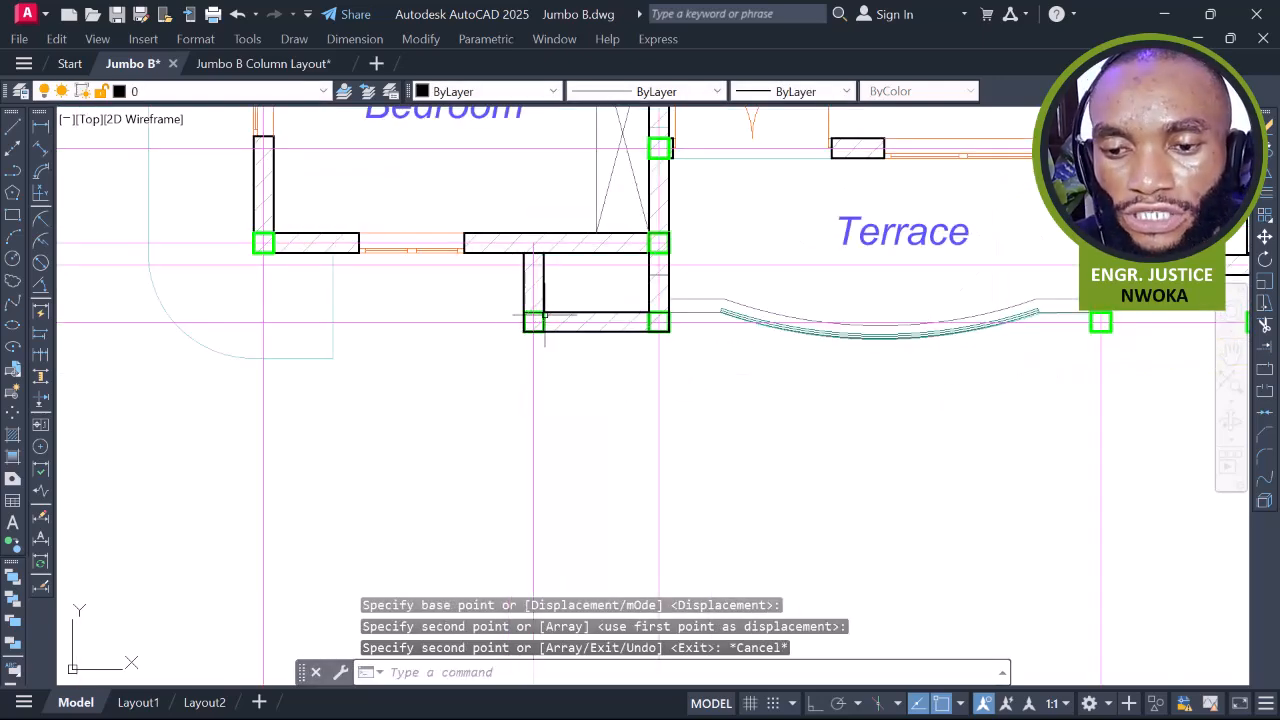
{"action": "scroll", "coordinate": [570, 320], "scroll_direction": "up", "scroll_amount": 4}
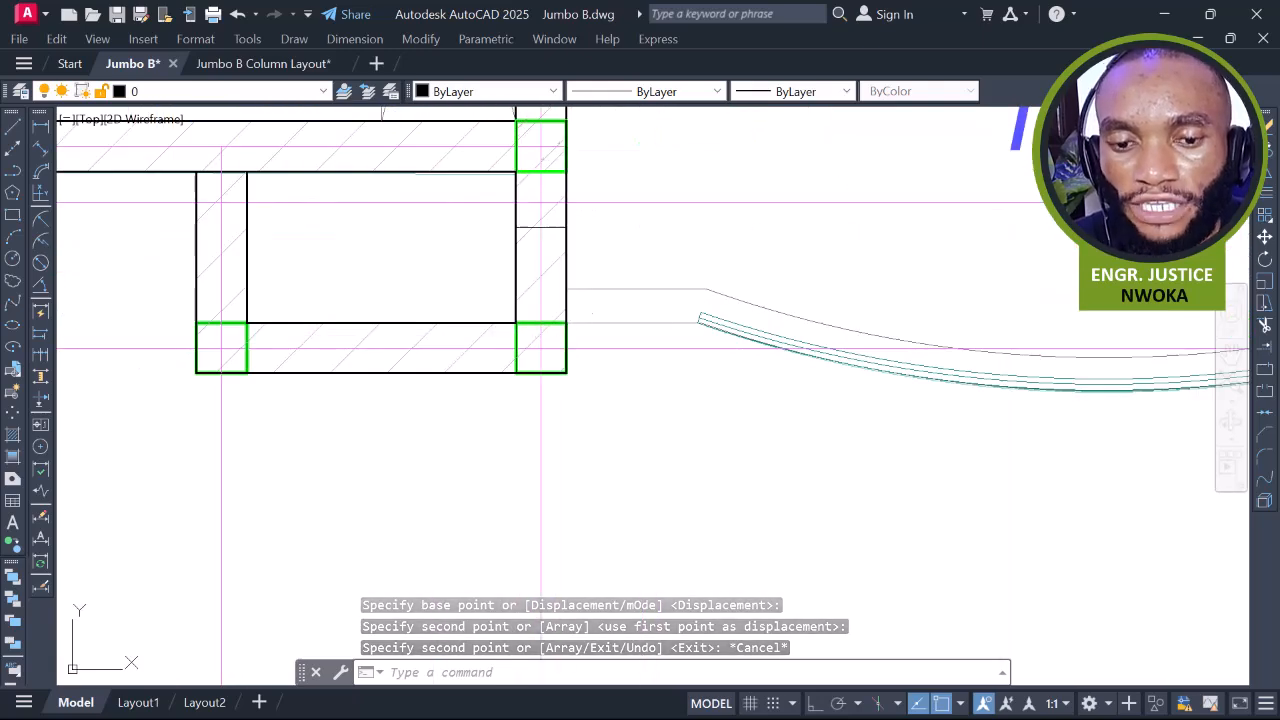
{"action": "middle_click_drag", "start_coordinate": [572, 322], "coordinate": [597, 294]}
{"action": "left_click", "coordinate": [556, 295]}
{"action": "scroll", "coordinate": [540, 295], "scroll_direction": "up", "scroll_amount": 2}
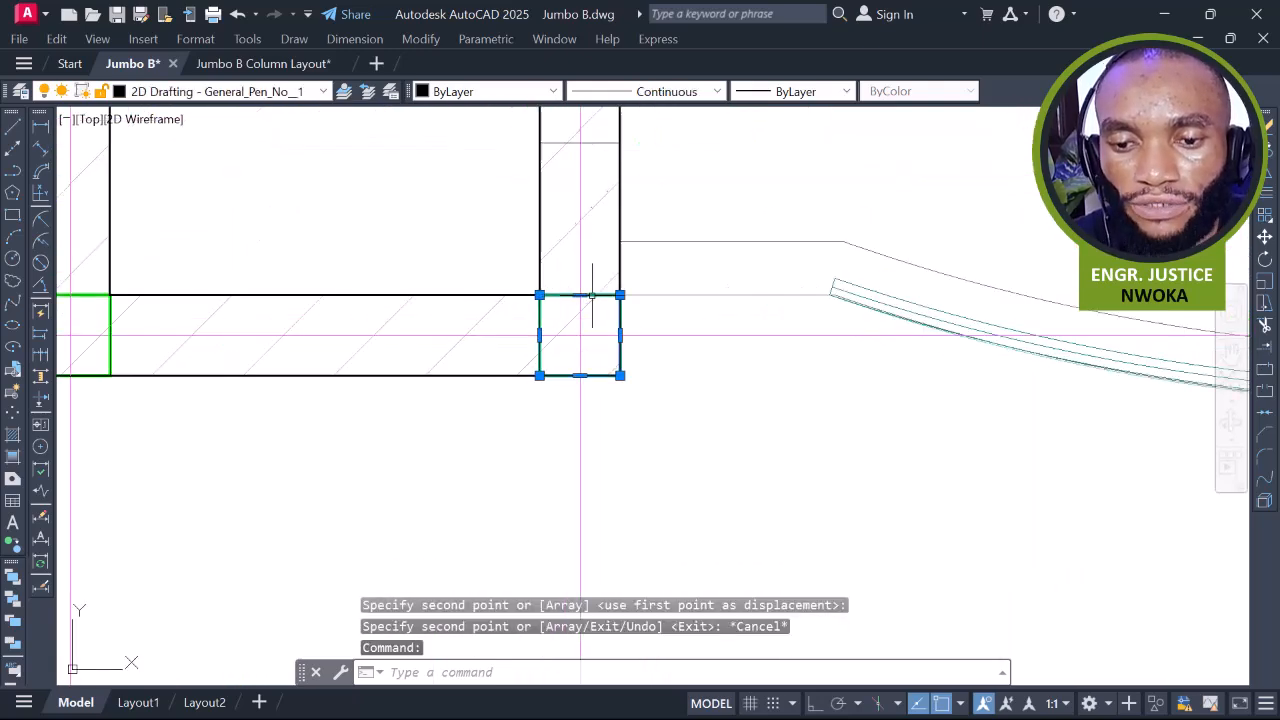
{"action": "key", "text": "Return"}
Erase the duplicate left column square and clear the remaining selection
{"action": "scroll", "coordinate": [730, 295], "scroll_direction": "down", "scroll_amount": 2}
{"action": "scroll", "coordinate": [355, 286], "scroll_direction": "up", "scroll_amount": 2}
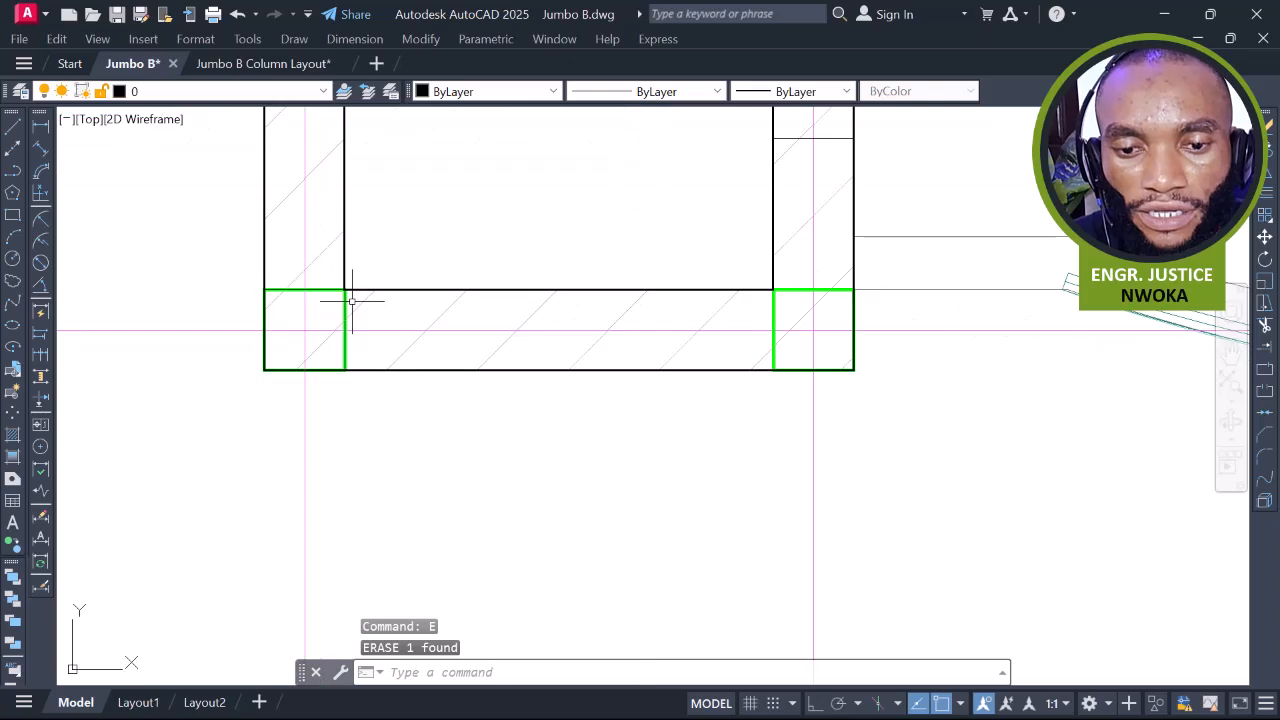
{"action": "left_click", "coordinate": [314, 288]}
{"action": "key", "text": "space"}
{"action": "left_click", "coordinate": [320, 286]}
{"action": "left_click", "coordinate": [312, 300]}
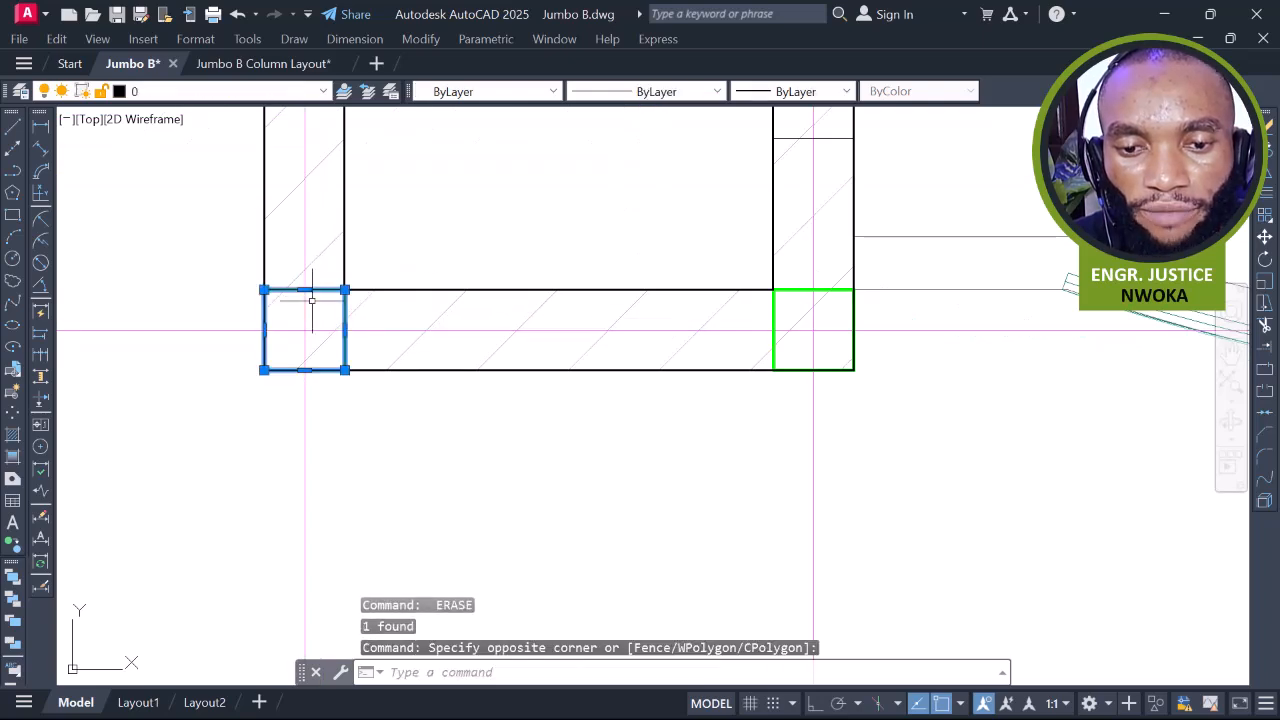
{"action": "left_click", "coordinate": [802, 290]}
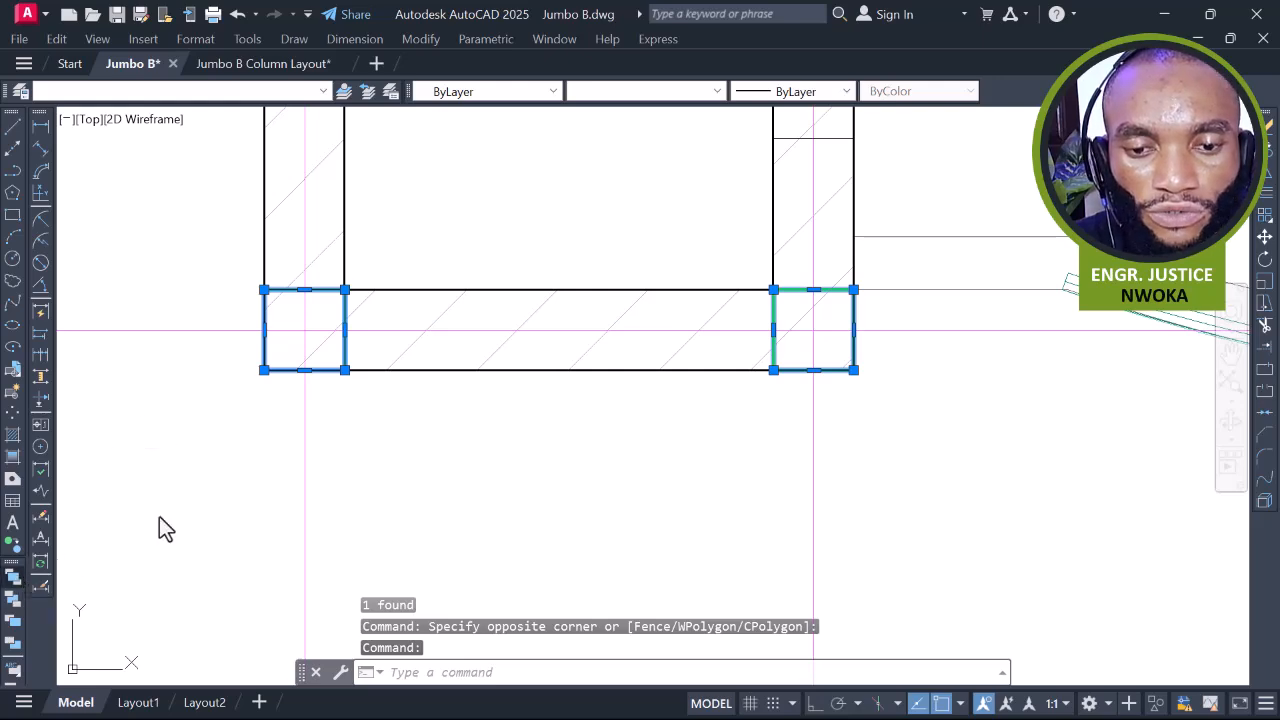
{"action": "key", "text": "Escape"}
{"action": "scroll", "coordinate": [464, 356], "scroll_direction": "down", "scroll_amount": 4}
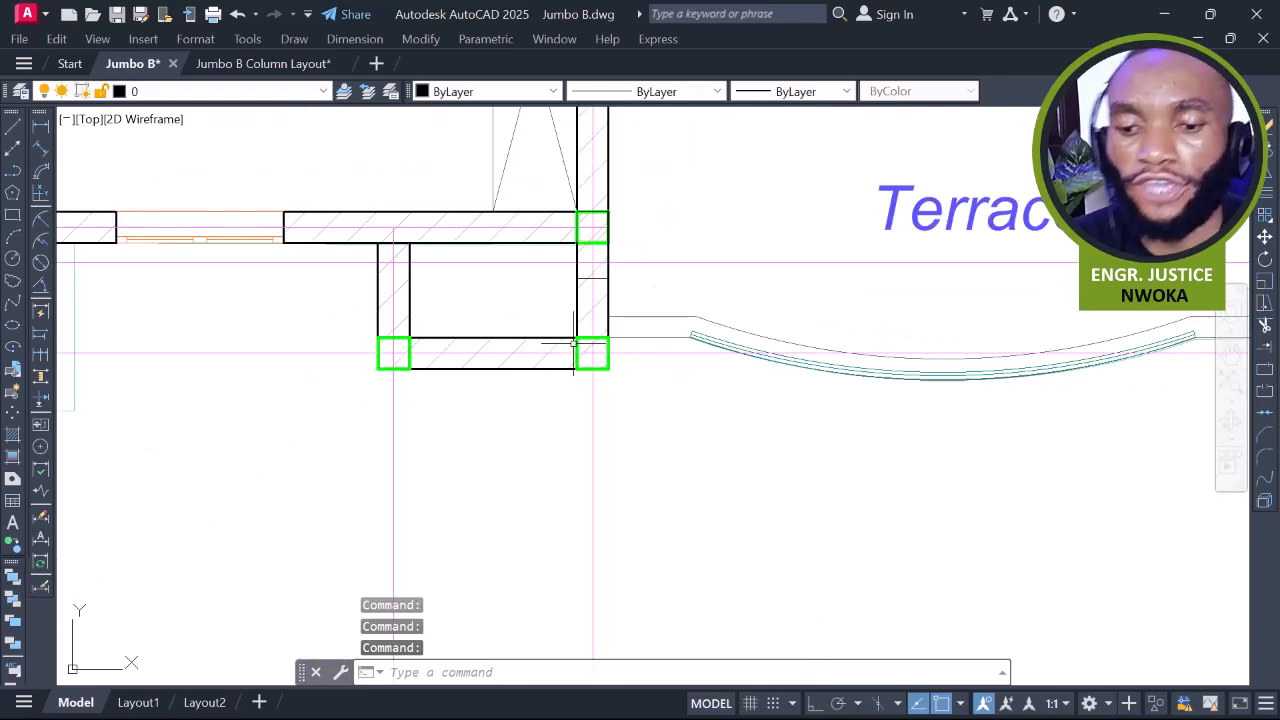
Pan and zoom past Lounge, Ante and Dining to centre the Bedroom/Terrace area
{"action": "scroll", "coordinate": [590, 341], "scroll_direction": "down", "scroll_amount": 3}
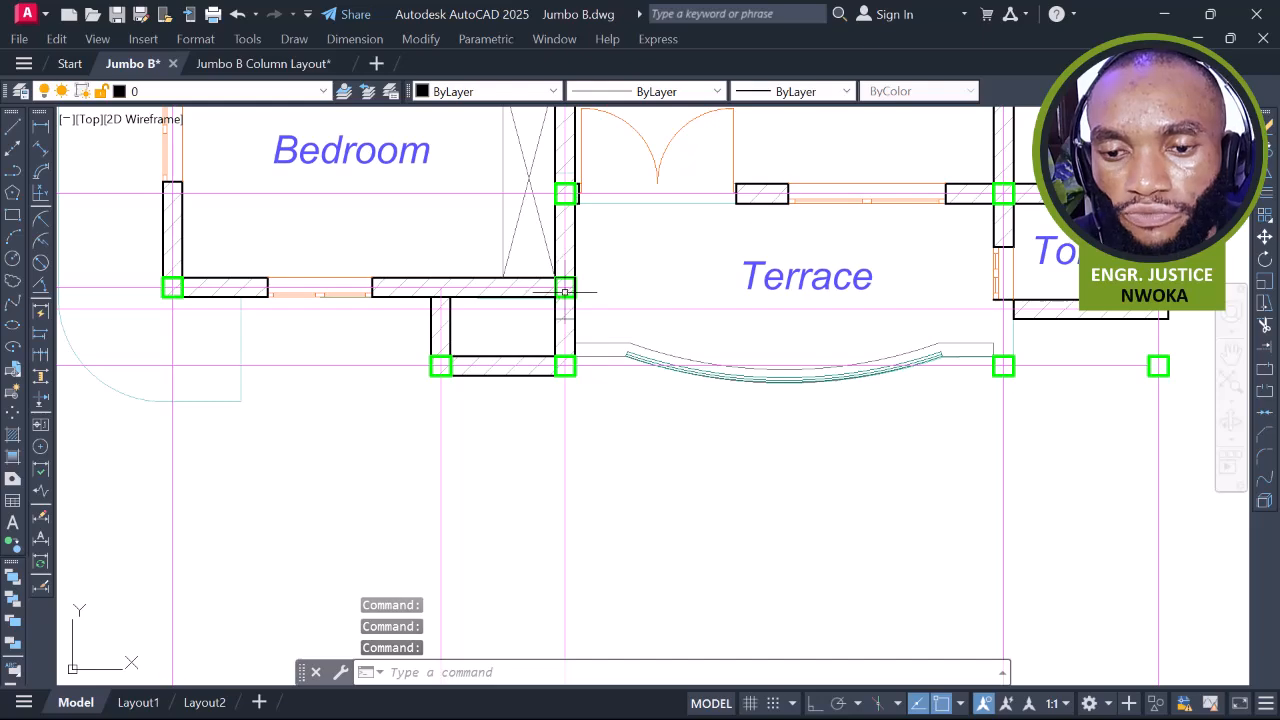
{"action": "middle_click_drag", "start_coordinate": [565, 291], "coordinate": [532, 349]}
{"action": "middle_click_drag", "start_coordinate": [431, 367], "coordinate": [485, 363]}
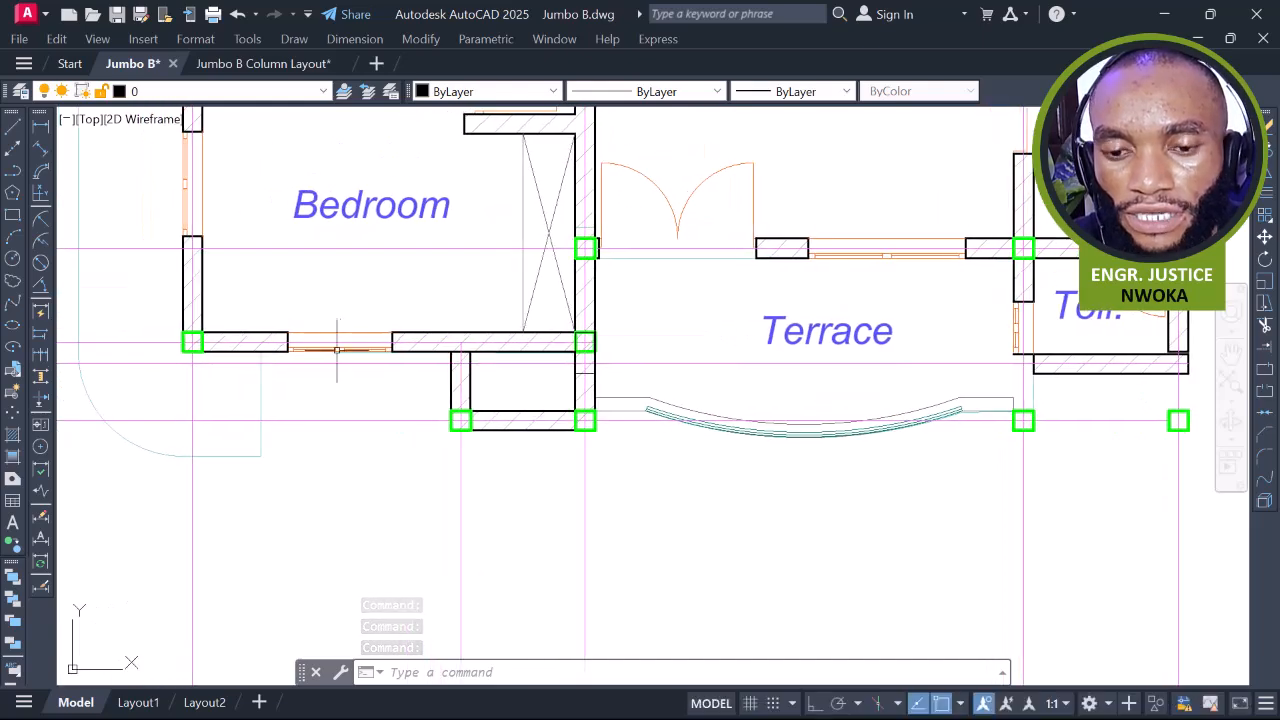
{"action": "mouse_move", "coordinate": [595, 368]}
{"action": "middle_mouse_down"}
{"action": "mouse_move", "coordinate": [463, 400]}
{"action": "mouse_move", "coordinate": [545, 396]}
{"action": "middle_mouse_up"}
{"action": "scroll", "coordinate": [507, 403], "scroll_direction": "down", "scroll_amount": 2}
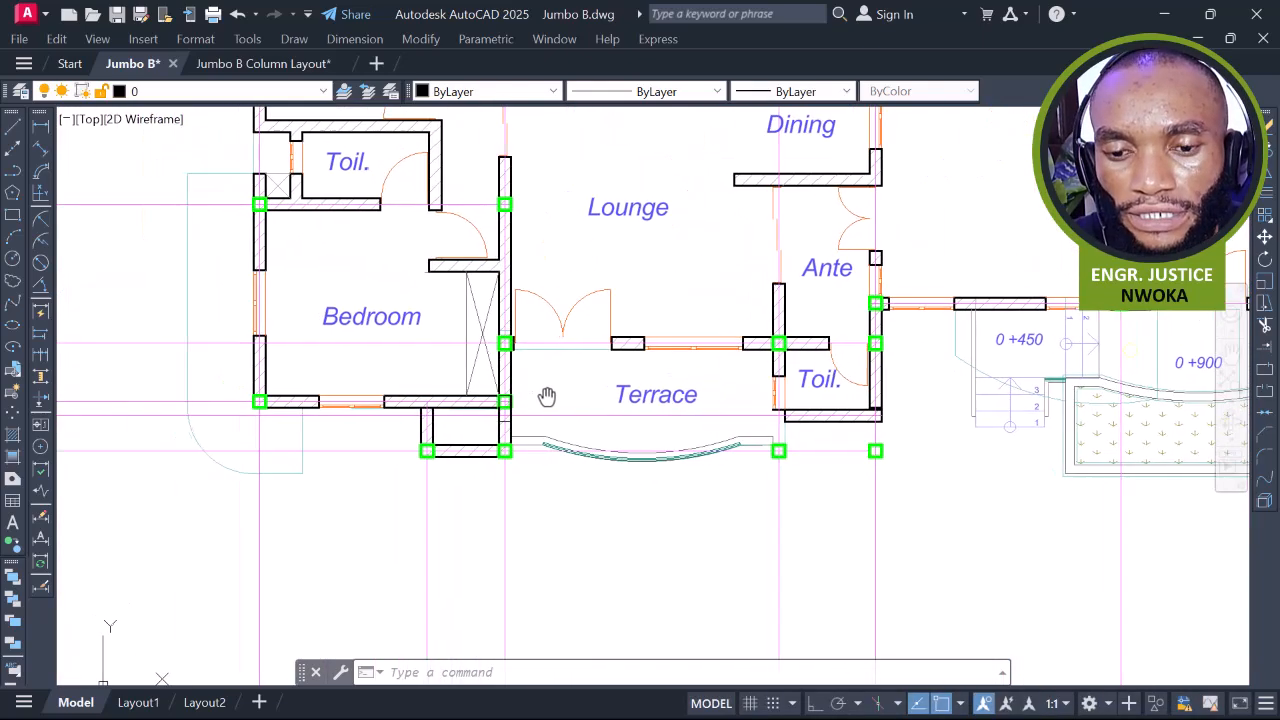
{"action": "middle_click_drag", "start_coordinate": [507, 343], "coordinate": [515, 295]}
{"action": "scroll", "coordinate": [540, 304], "scroll_direction": "up", "scroll_amount": 2}
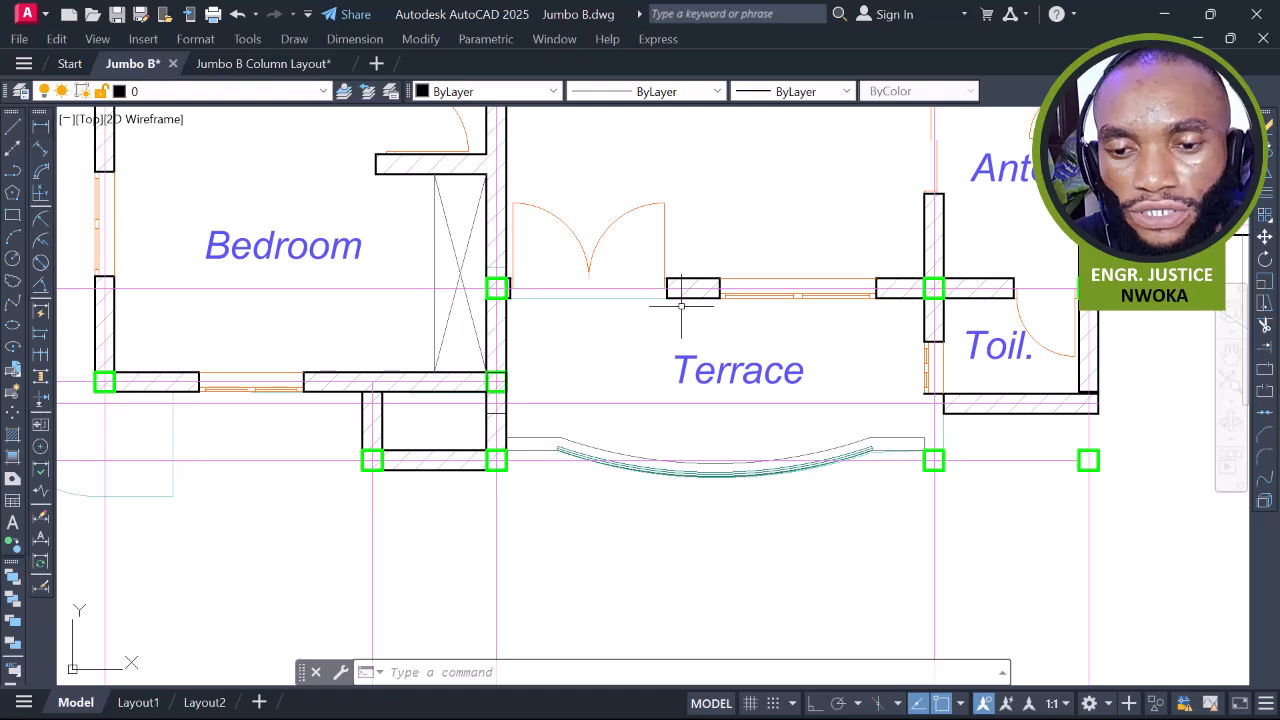
Take a trial linear measurement along the wall and cancel it without placing the dimension
{"action": "left_click", "coordinate": [42, 130]}
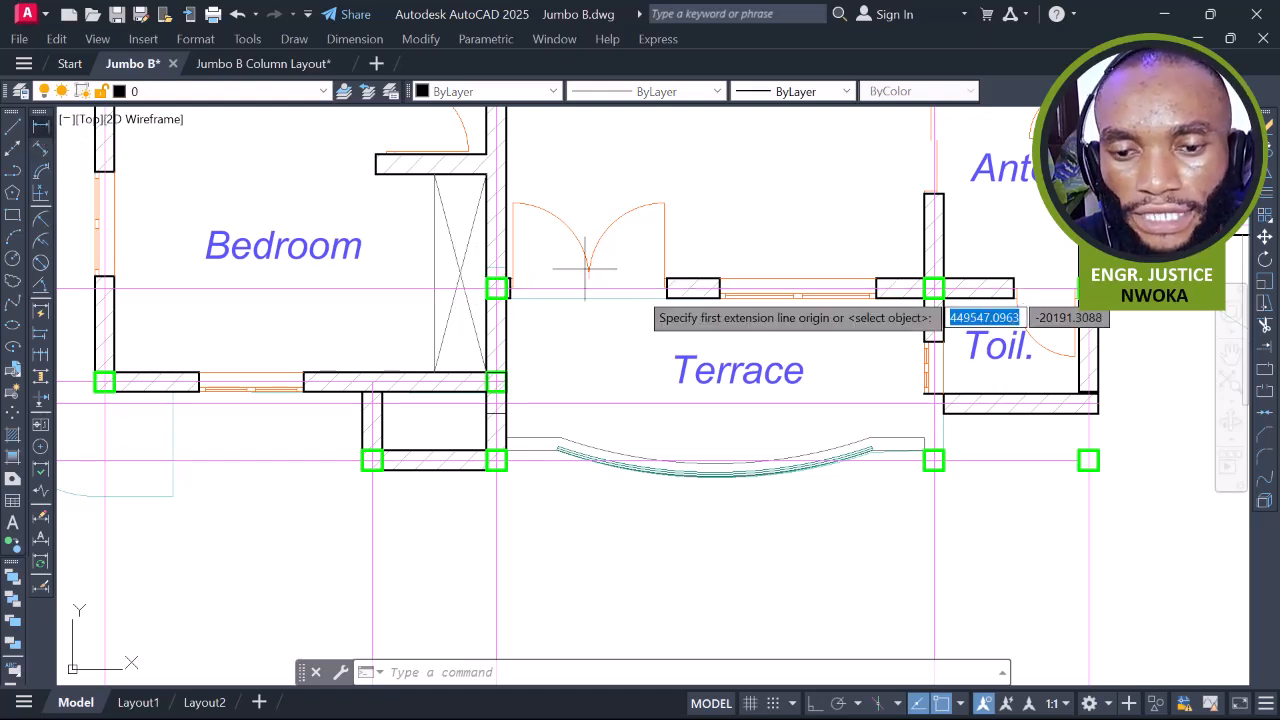
{"action": "left_click", "coordinate": [538, 289]}
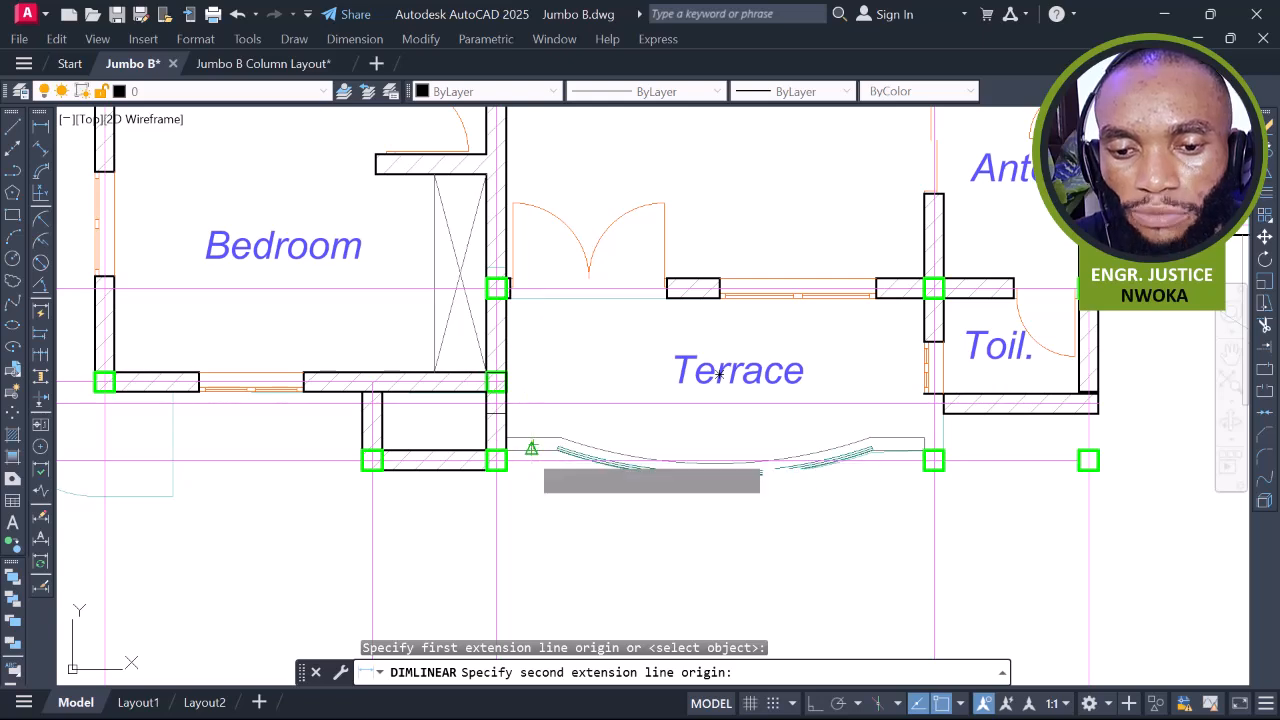
{"action": "left_click", "coordinate": [531, 447]}
{"action": "key", "text": "Escape"}
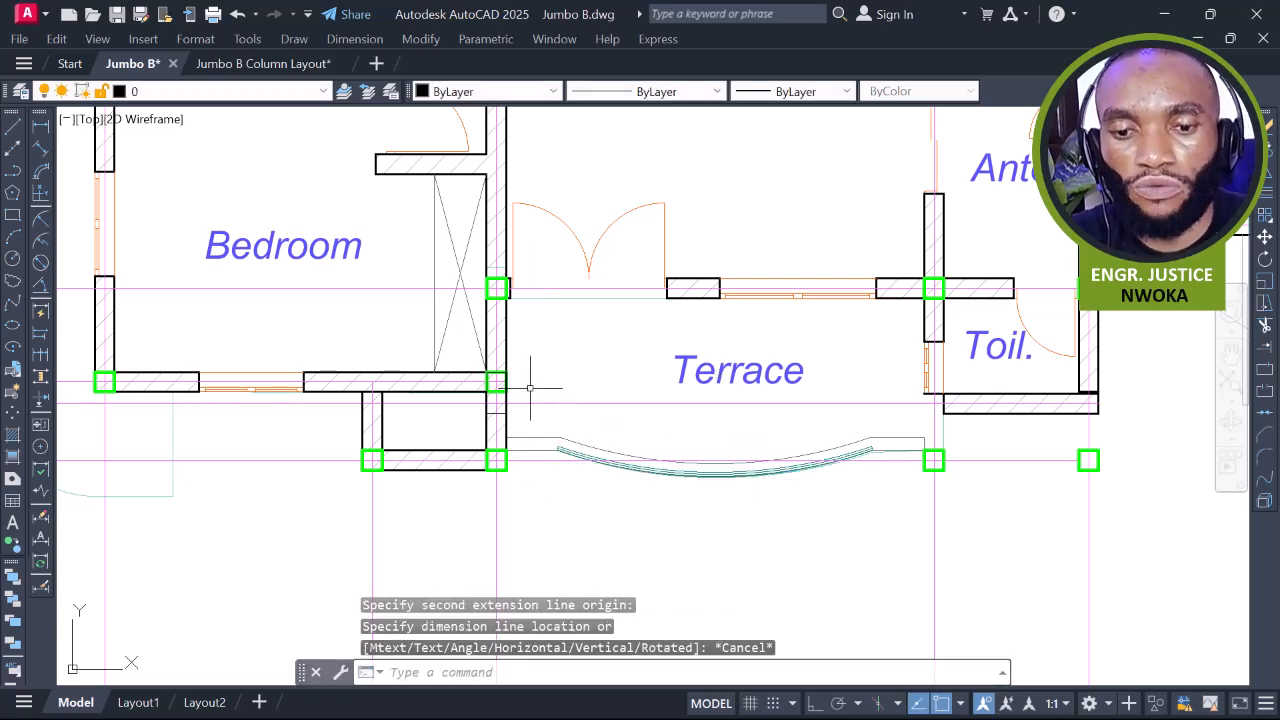
Erase the misplaced column at the Lounge–Terrace door opening
{"action": "scroll", "coordinate": [512, 400], "scroll_direction": "down", "scroll_amount": 4}
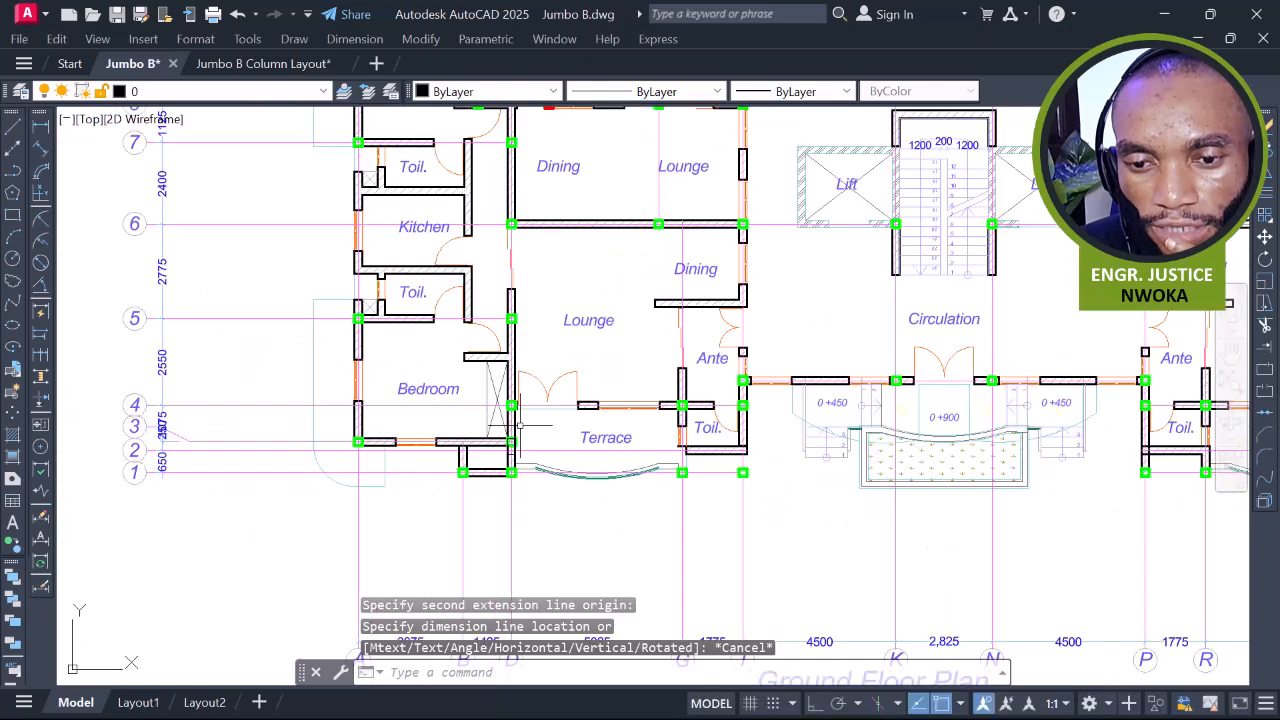
{"action": "scroll", "coordinate": [519, 425], "scroll_direction": "up", "scroll_amount": 4}
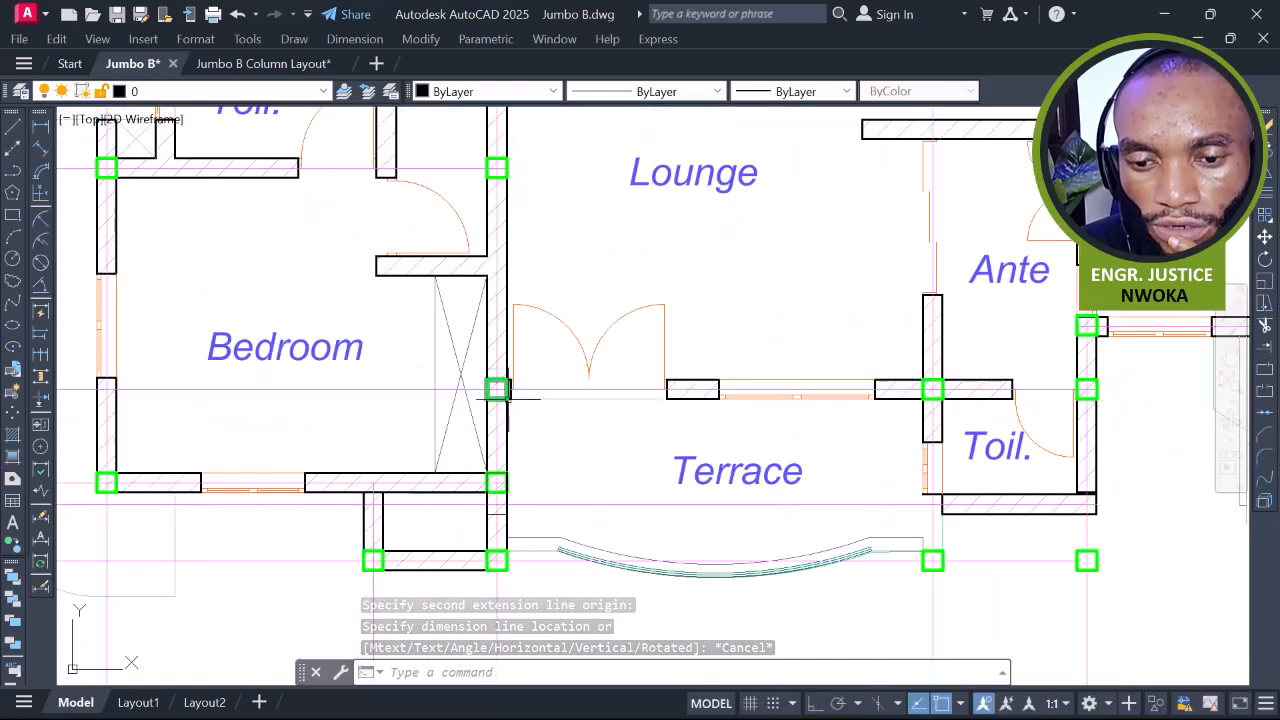
{"action": "left_click", "coordinate": [497, 390]}
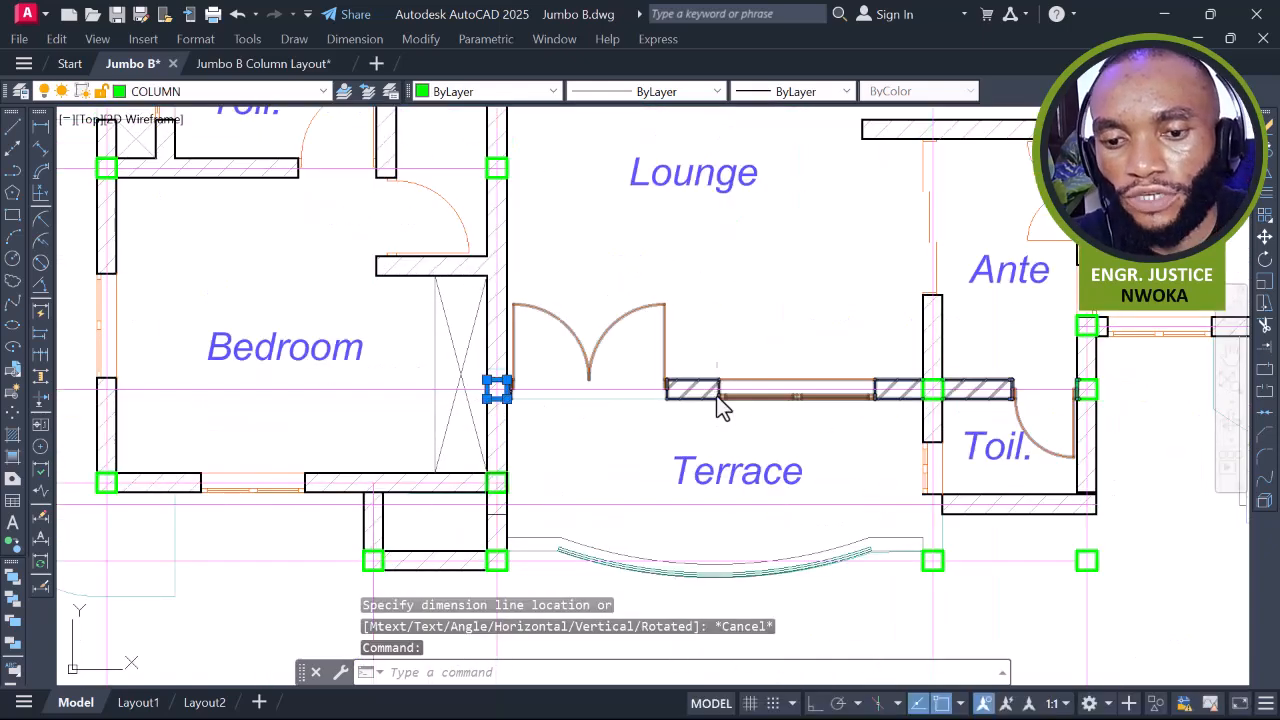
{"action": "type", "text": "e"}
{"action": "key", "text": "Return"}
Confirm the upper-to-lower column spacing reads 3625 with a temporary linear dimension, discarding it
{"action": "middle_click_drag", "start_coordinate": [578, 345], "coordinate": [597, 326]}
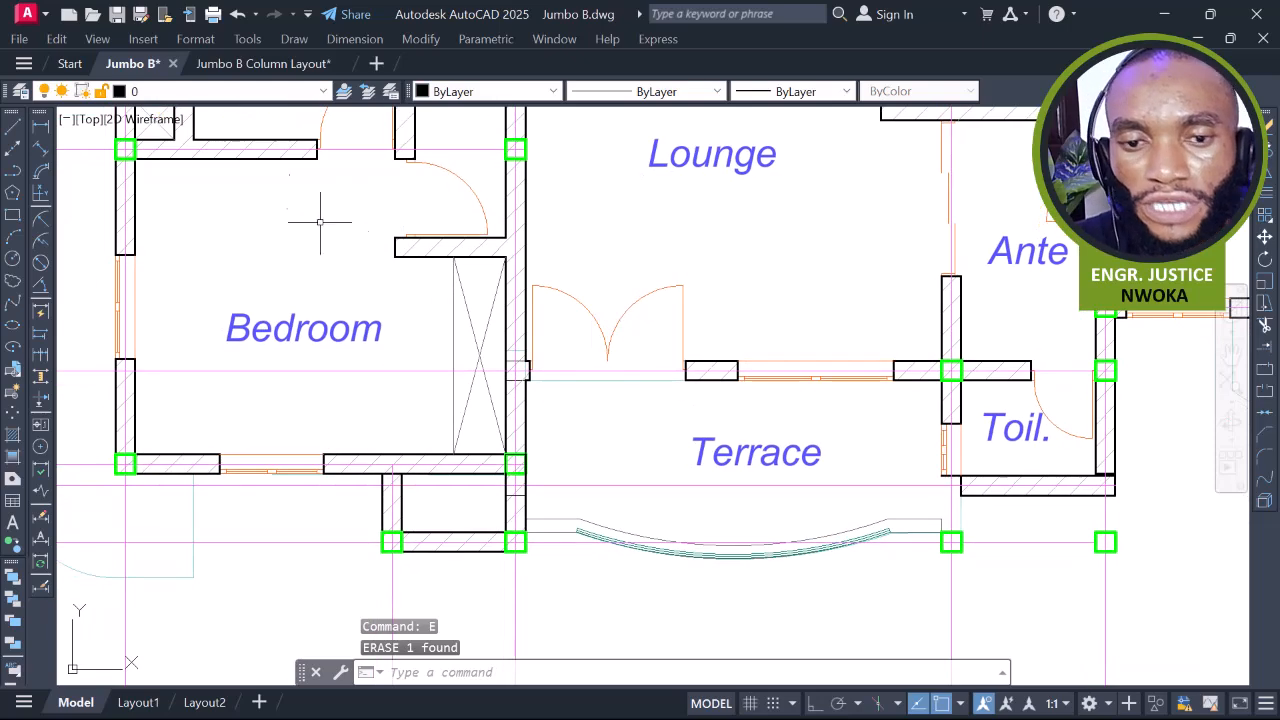
{"action": "left_click", "coordinate": [40, 126]}
{"action": "scroll", "coordinate": [515, 150], "scroll_direction": "up", "scroll_amount": 4}
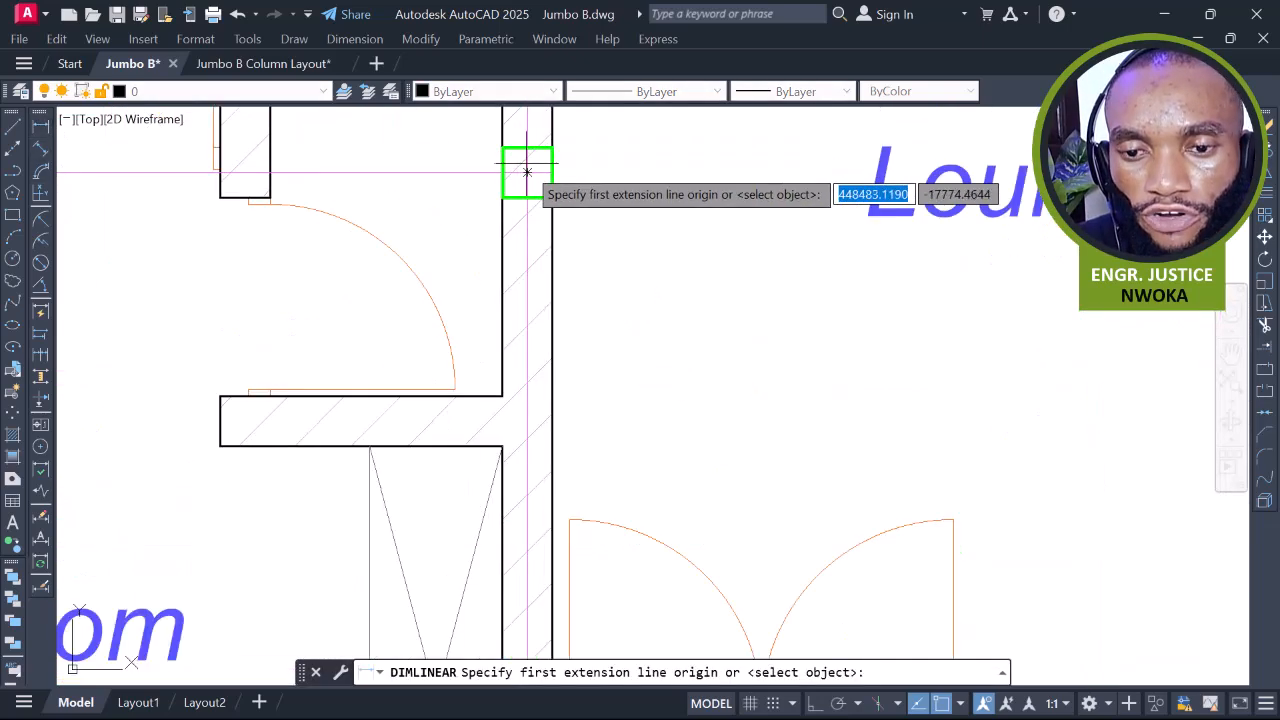
{"action": "left_click", "coordinate": [527, 172]}
{"action": "scroll", "coordinate": [527, 172], "scroll_direction": "down", "scroll_amount": 4}
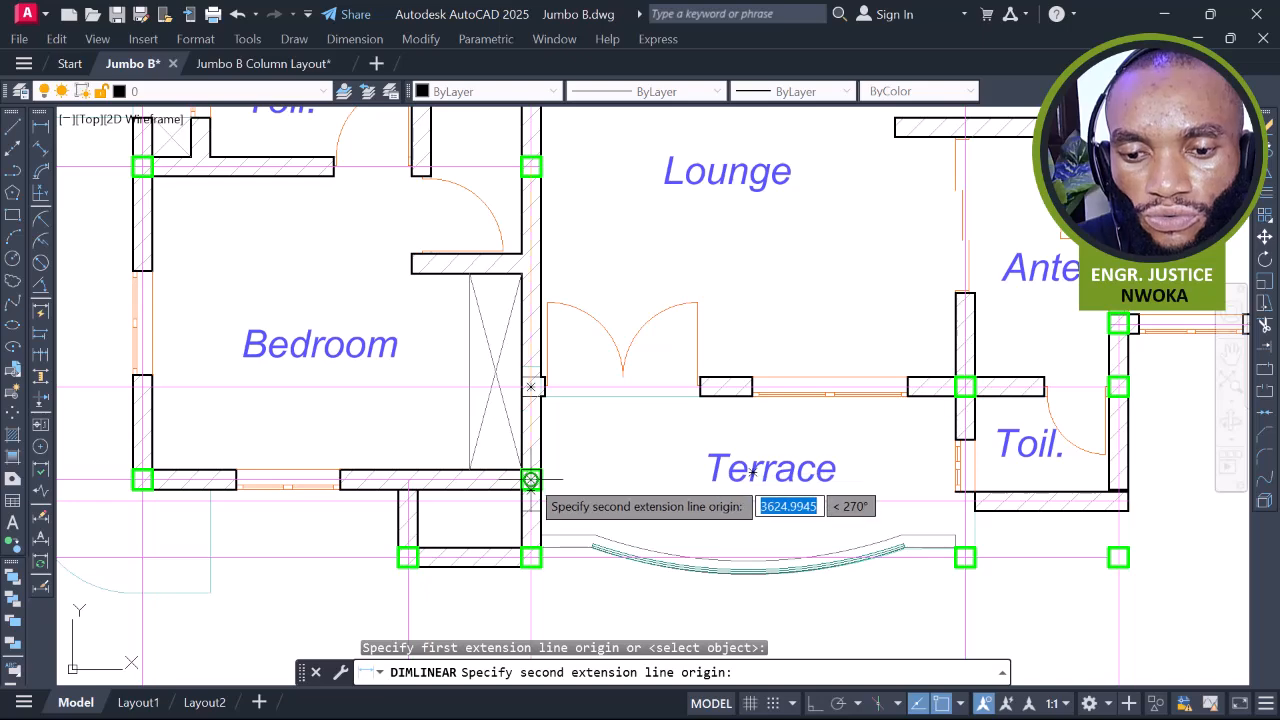
{"action": "left_click", "coordinate": [530, 480]}
{"action": "scroll", "coordinate": [588, 358], "scroll_direction": "up", "scroll_amount": 4}
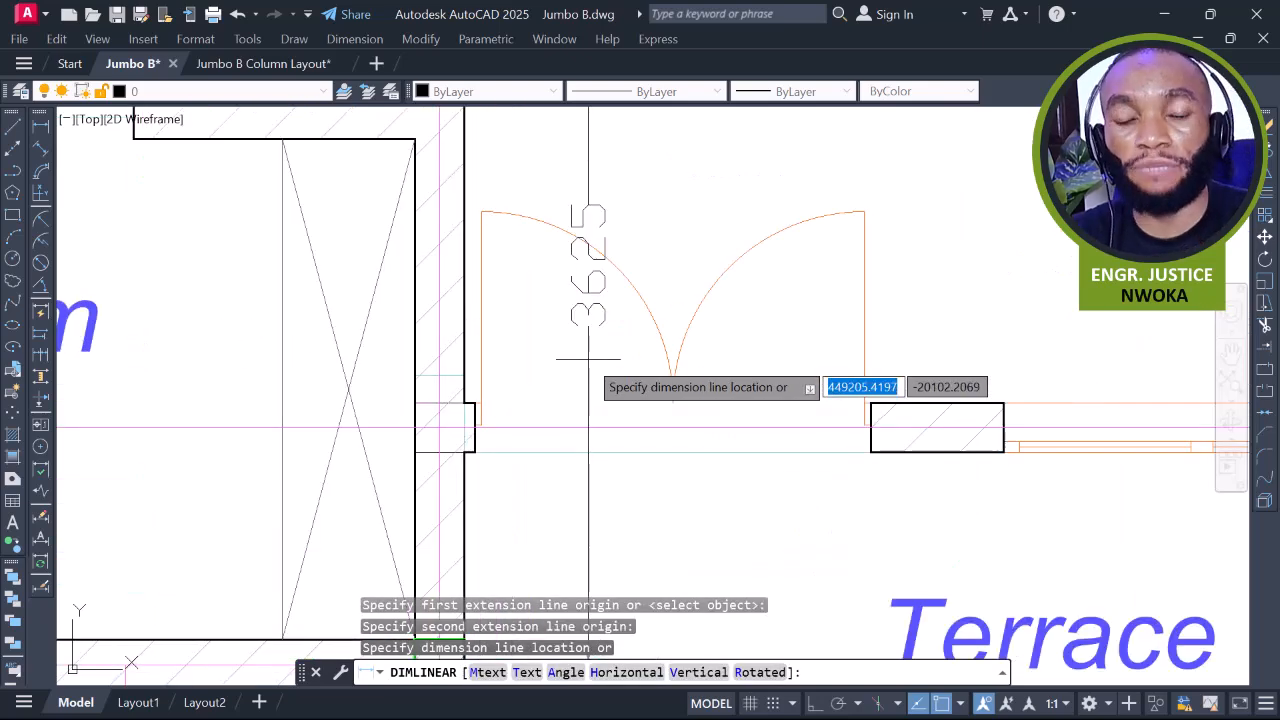
{"action": "scroll", "coordinate": [588, 358], "scroll_direction": "down", "scroll_amount": 6}
{"action": "key", "text": "Escape"}
{"action": "mouse_move", "coordinate": [590, 313]}
{"action": "middle_mouse_down"}
{"action": "mouse_move", "coordinate": [572, 413]}
{"action": "mouse_move", "coordinate": [560, 300]}
{"action": "middle_mouse_up"}
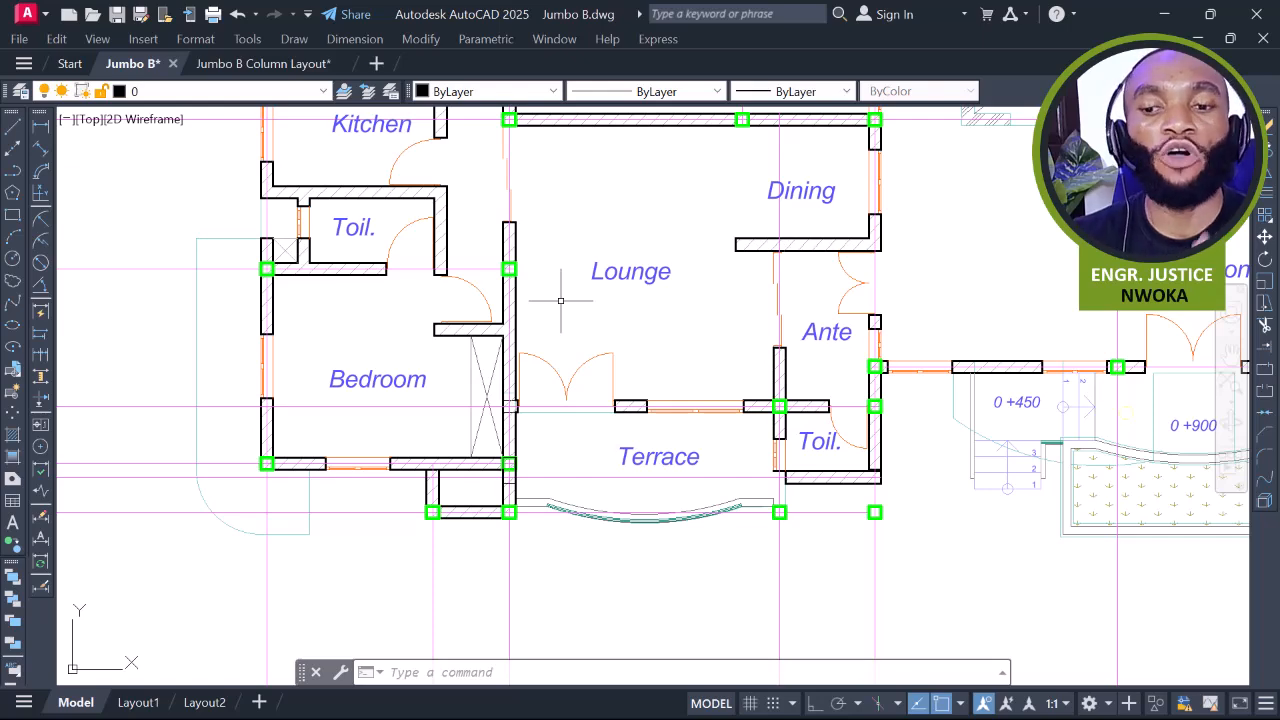
{"action": "scroll", "coordinate": [561, 300], "scroll_direction": "down", "scroll_amount": 1}
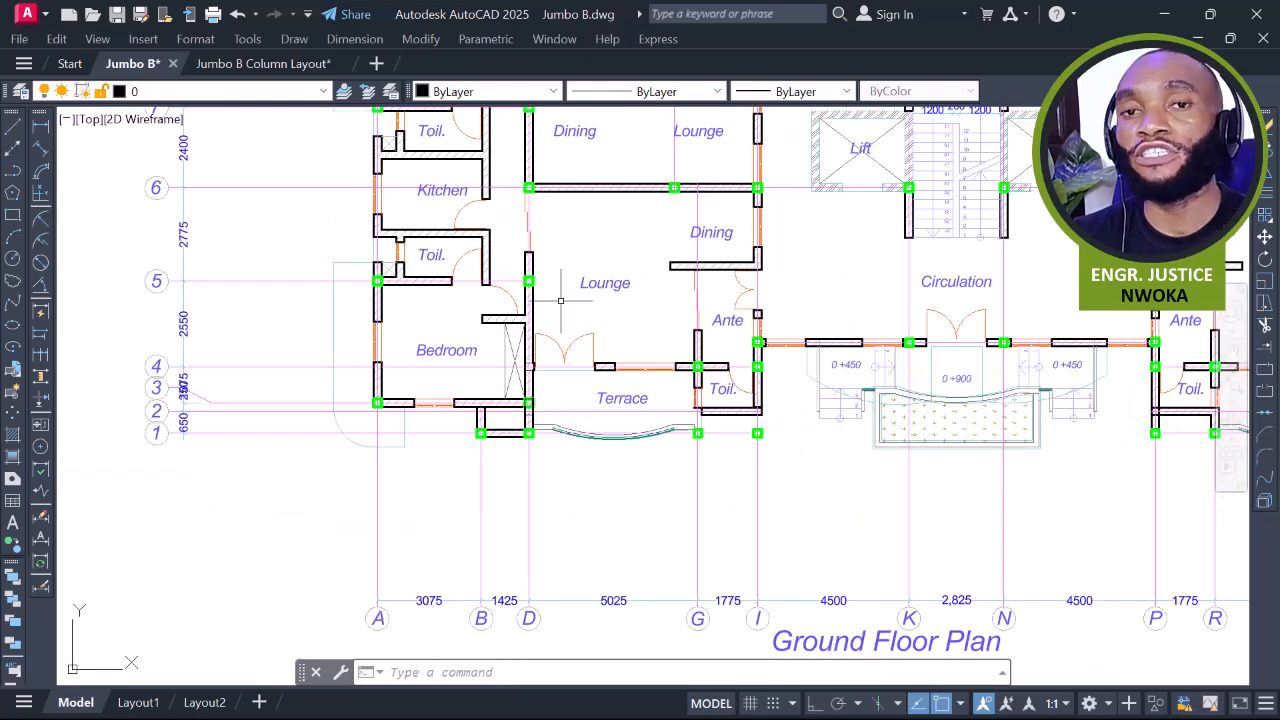
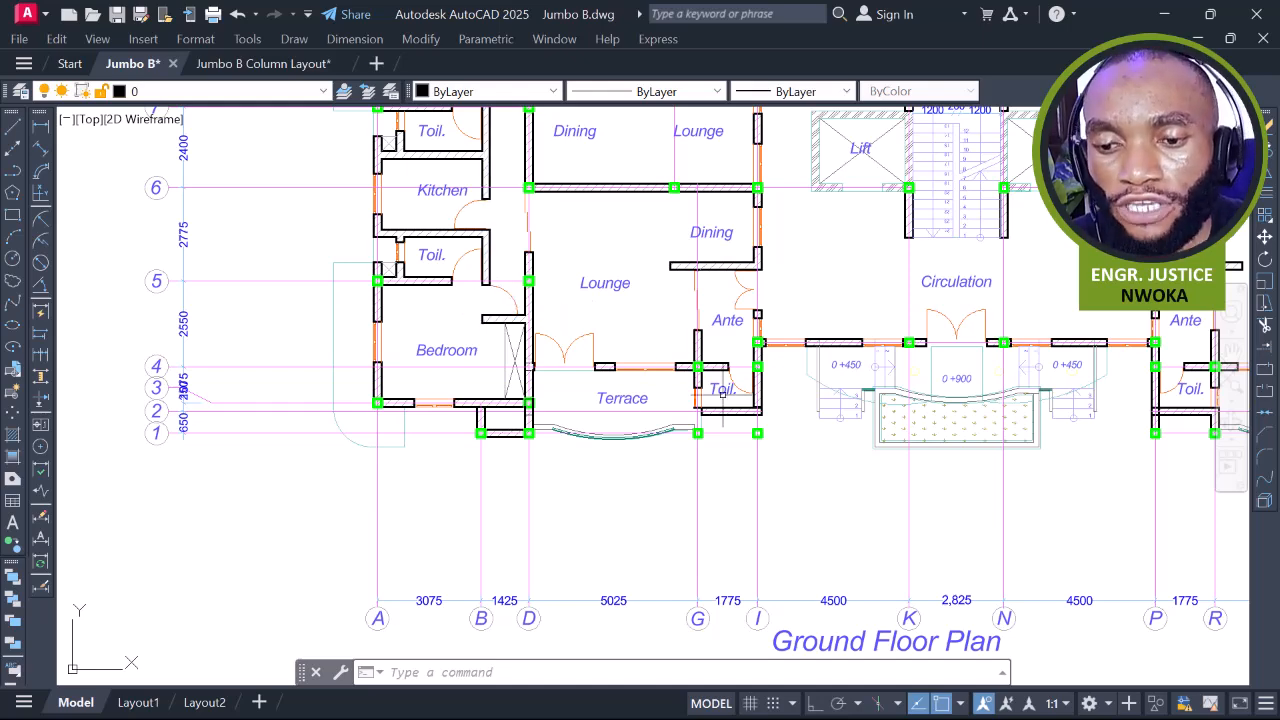
Select the hatched wall and its lines between grids U and W, excluding the curved slab outline
{"action": "scroll", "coordinate": [731, 394], "scroll_direction": "up", "scroll_amount": 2}
{"action": "middle_click_drag", "start_coordinate": [765, 345], "coordinate": [698, 332]}
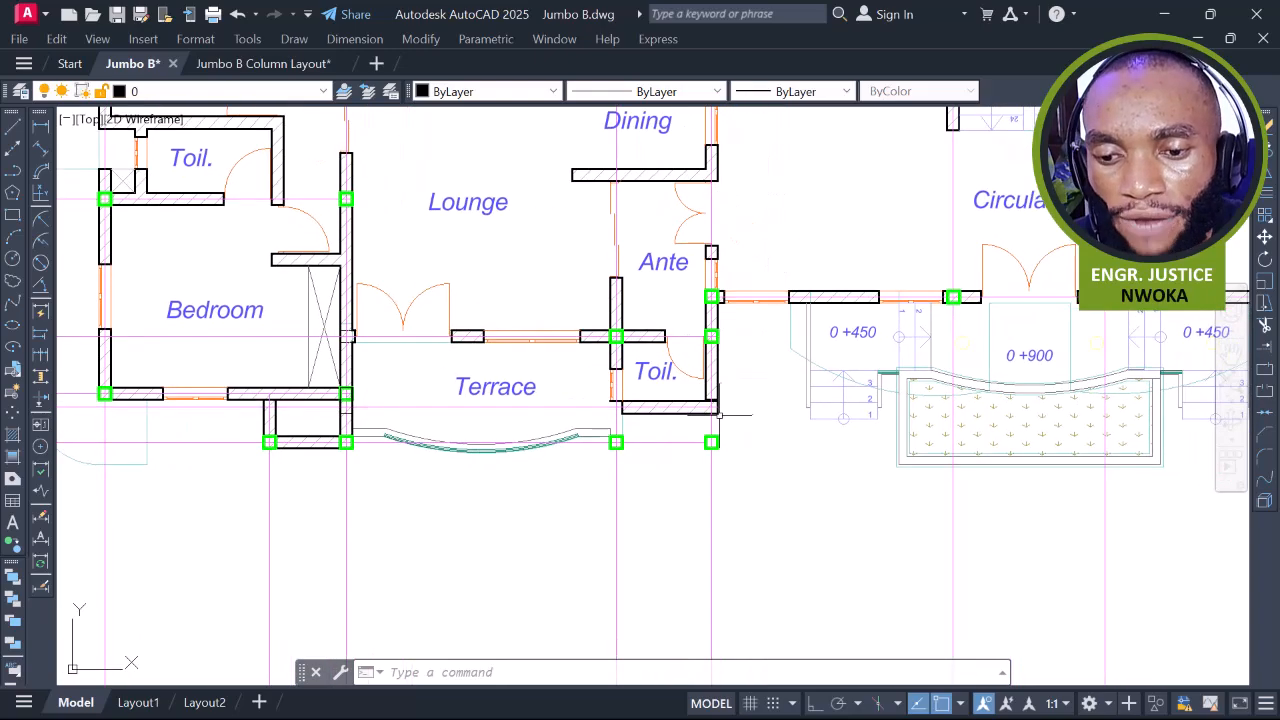
{"action": "middle_click_drag", "start_coordinate": [719, 412], "coordinate": [703, 378]}
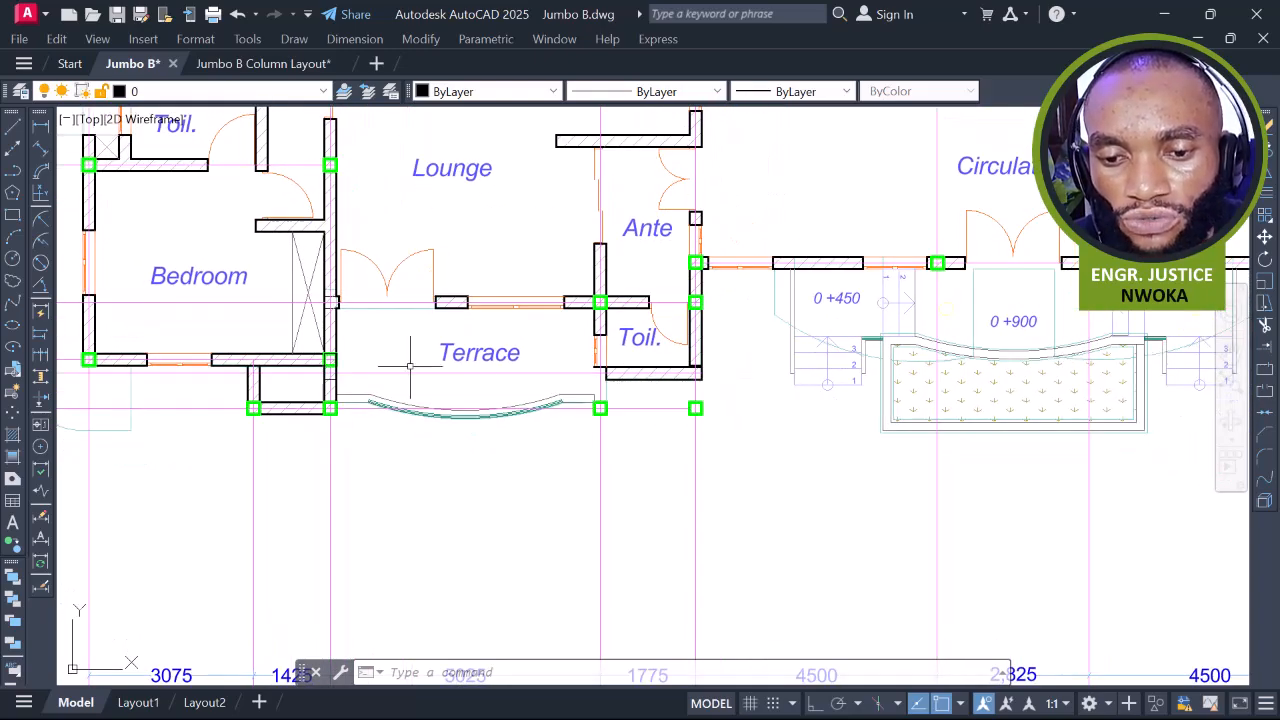
{"action": "scroll", "coordinate": [434, 365], "scroll_direction": "down", "scroll_amount": 4}
{"action": "middle_click_drag", "start_coordinate": [946, 380], "coordinate": [746, 375]}
{"action": "scroll", "coordinate": [746, 375], "scroll_direction": "up", "scroll_amount": 8}
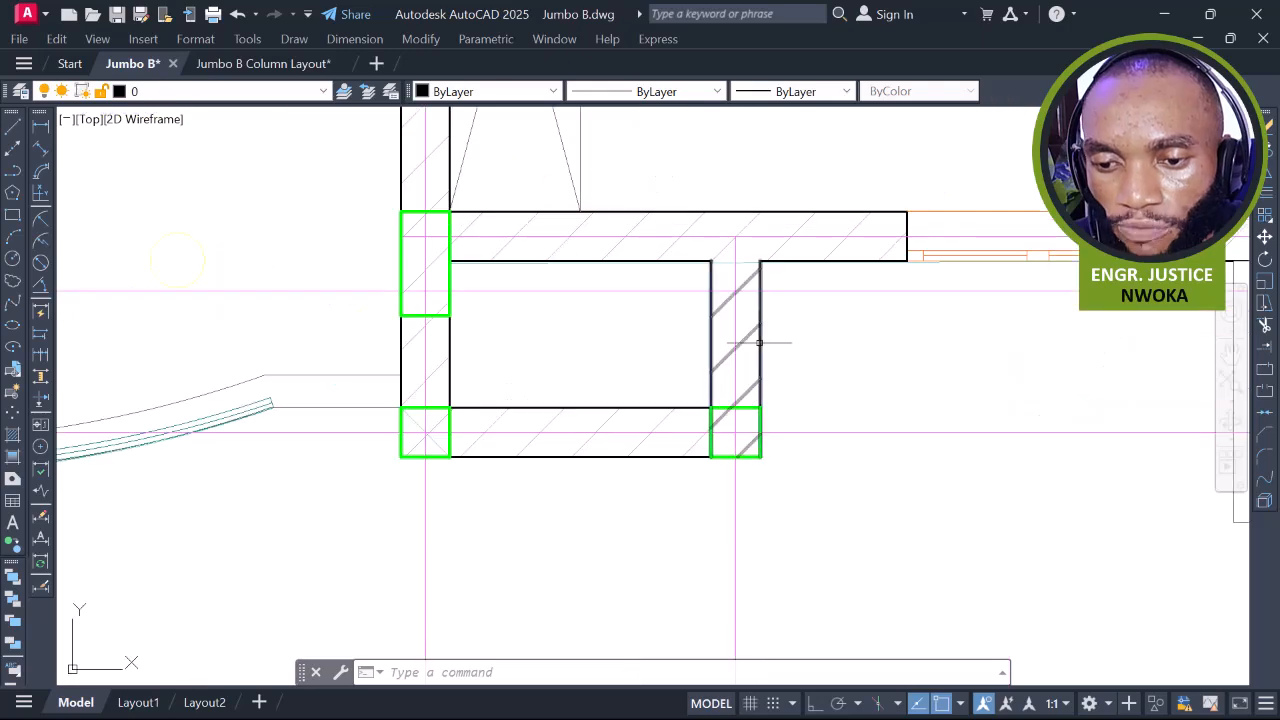
{"action": "left_click", "coordinate": [763, 330]}
{"action": "left_click", "coordinate": [668, 372]}
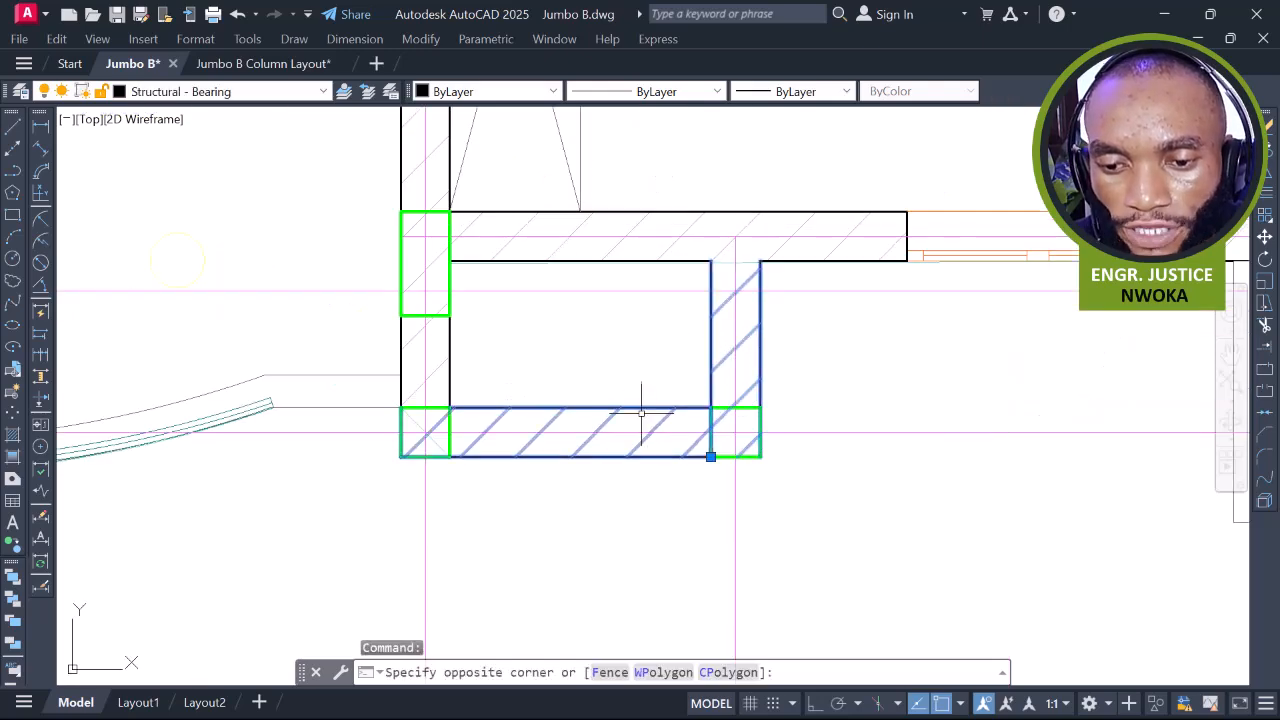
{"action": "scroll", "coordinate": [774, 360], "scroll_direction": "down", "scroll_amount": 5}
{"action": "scroll", "coordinate": [856, 353], "scroll_direction": "down", "scroll_amount": 2}
{"action": "middle_click_drag", "start_coordinate": [798, 370], "coordinate": [849, 352]}
{"action": "scroll", "coordinate": [857, 343], "scroll_direction": "up", "scroll_amount": 6}
{"action": "scroll", "coordinate": [857, 340], "scroll_direction": "up", "scroll_amount": 2}
{"action": "left_click", "coordinate": [800, 297]}
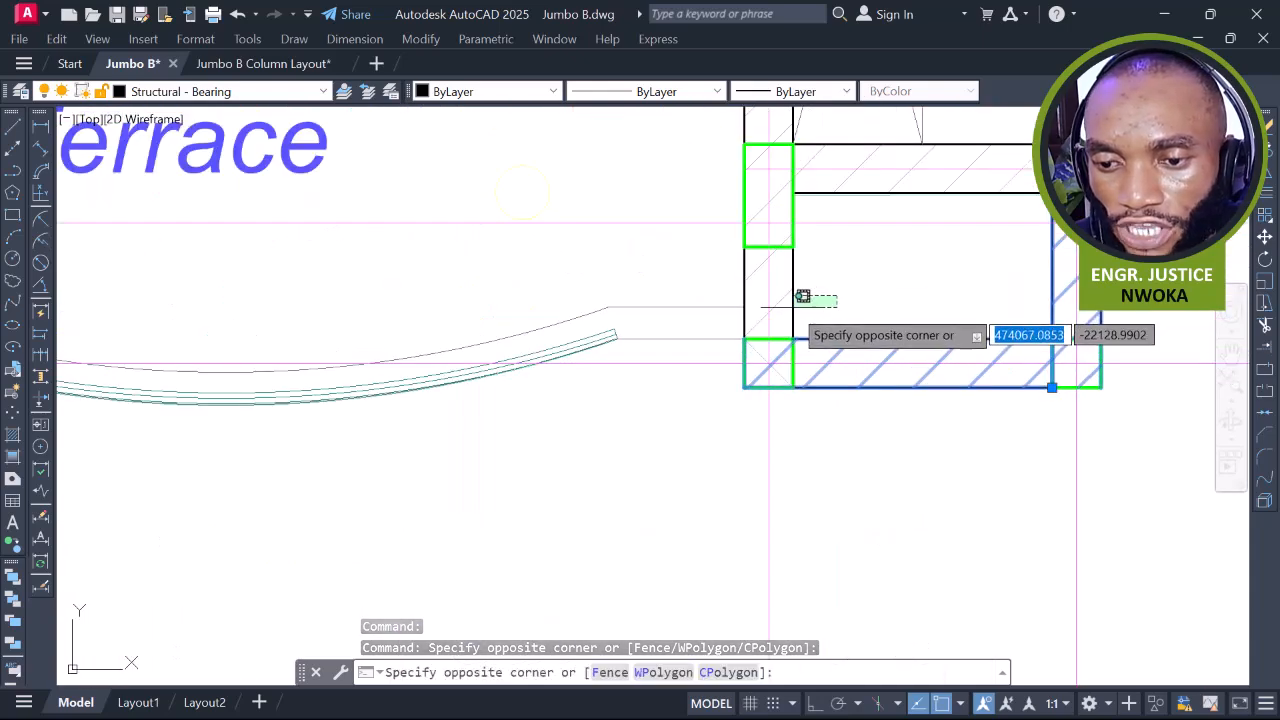
{"action": "left_click", "coordinate": [791, 308]}
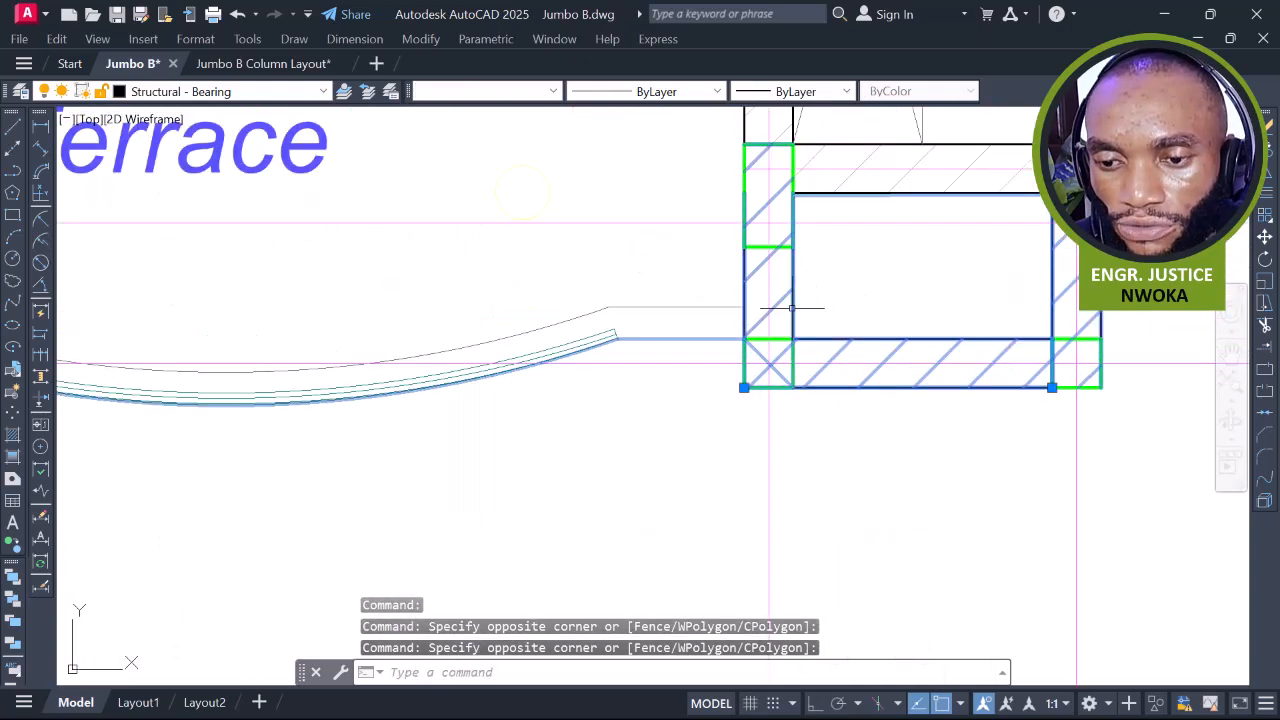
{"action": "left_click", "coordinate": [636, 280], "text": "shift"}
{"action": "left_click", "coordinate": [583, 377], "text": "shift"}
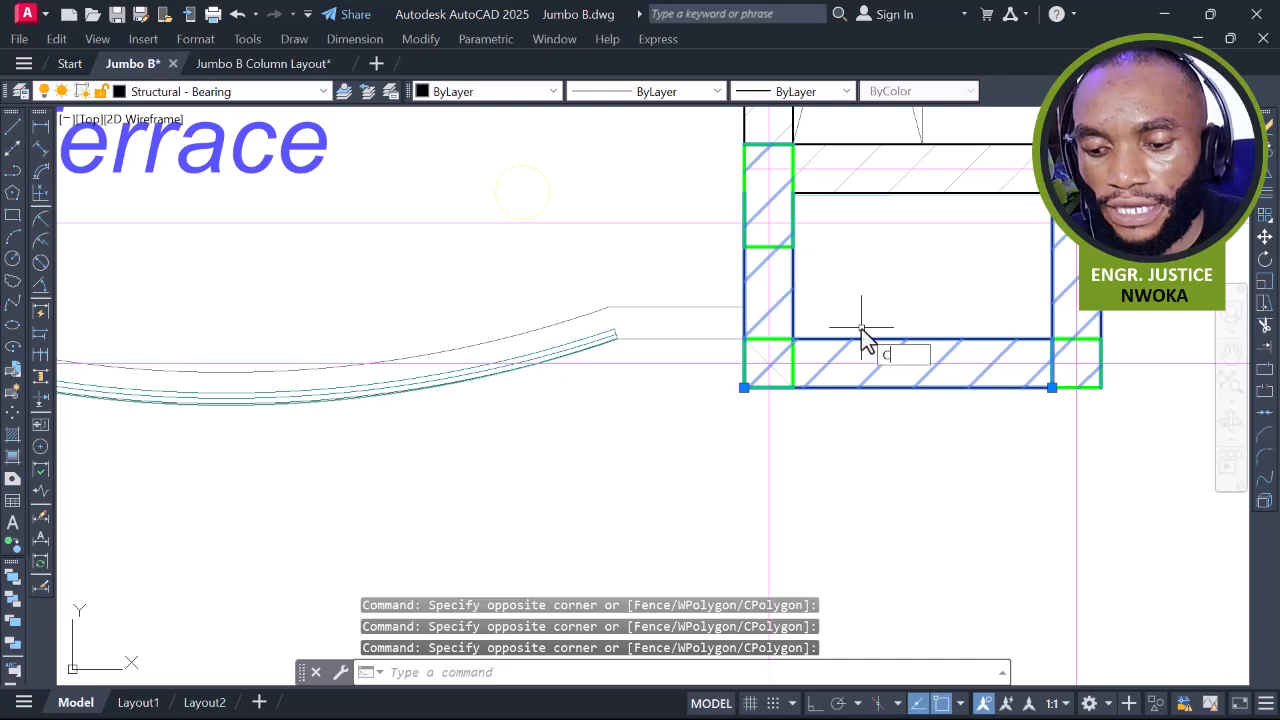
Copy the wall from its corner onto the column corner at the toilet near grids G and I
{"action": "key", "text": "Return"}
{"action": "scroll", "coordinate": [766, 366], "scroll_direction": "down", "scroll_amount": 5}
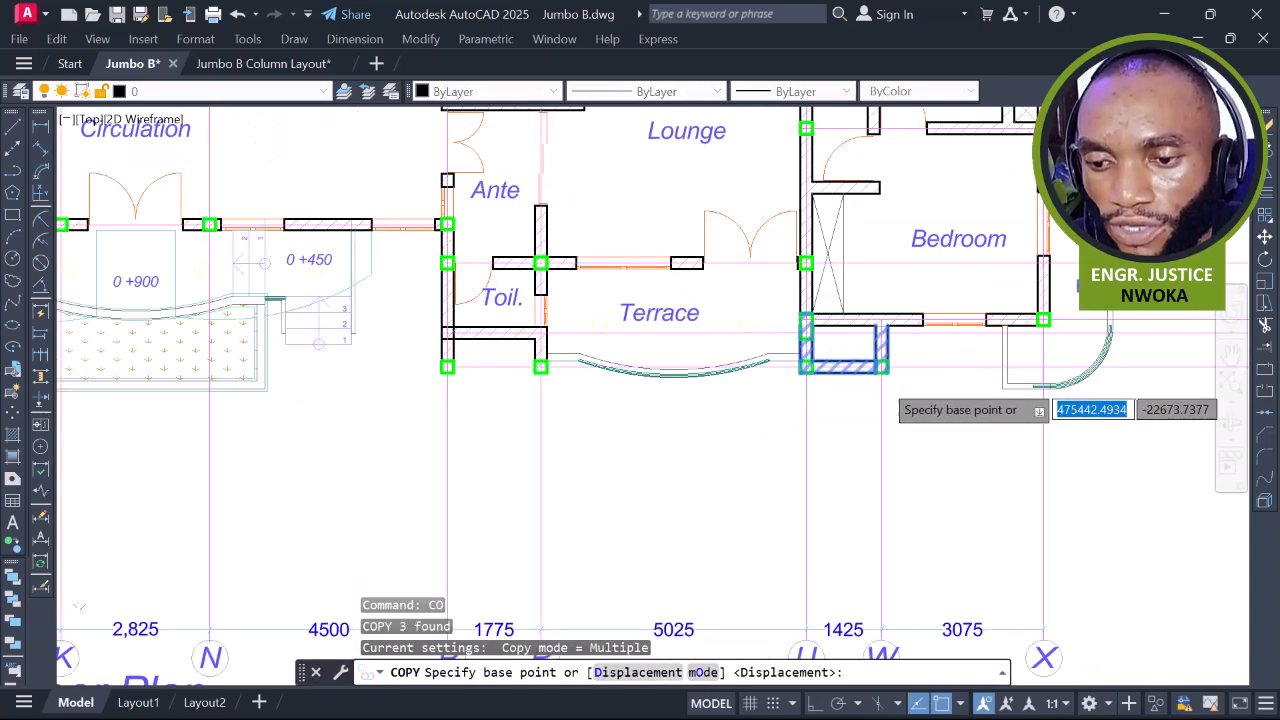
{"action": "scroll", "coordinate": [895, 375], "scroll_direction": "up", "scroll_amount": 8}
{"action": "left_click", "coordinate": [880, 303]}
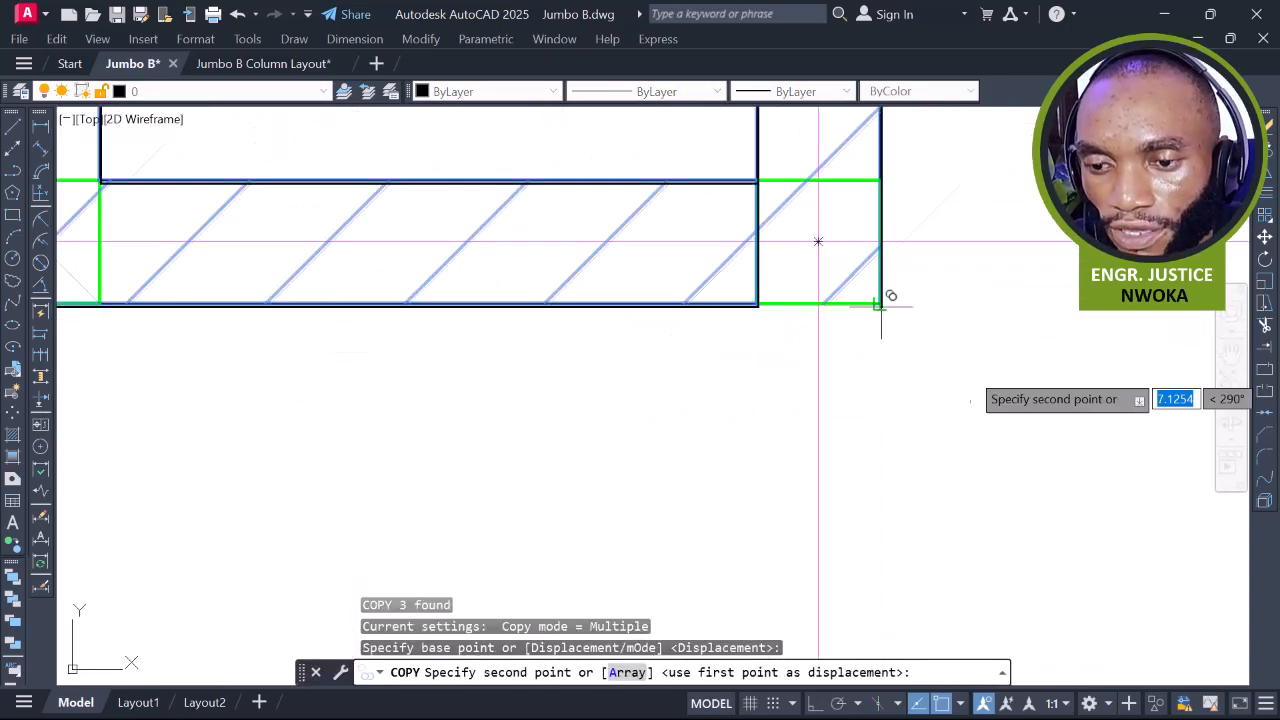
{"action": "scroll", "coordinate": [960, 350], "scroll_direction": "down", "scroll_amount": 5}
{"action": "scroll", "coordinate": [971, 357], "scroll_direction": "down", "scroll_amount": 3}
{"action": "scroll", "coordinate": [686, 330], "scroll_direction": "up", "scroll_amount": 10}
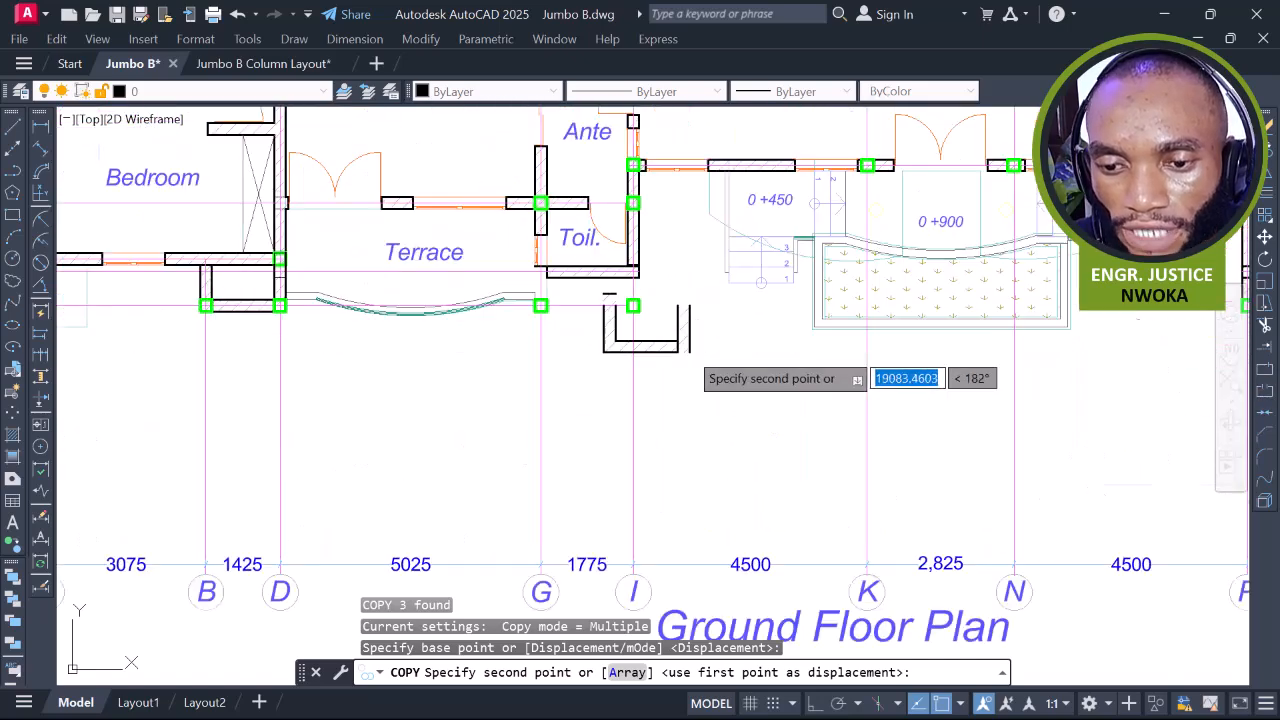
{"action": "middle_click_drag", "start_coordinate": [662, 321], "coordinate": [512, 225]}
{"action": "left_click", "coordinate": [511, 227]}
{"action": "scroll", "coordinate": [728, 284], "scroll_direction": "down", "scroll_amount": 4}
{"action": "scroll", "coordinate": [724, 279], "scroll_direction": "up", "scroll_amount": 2}
{"action": "middle_click_drag", "start_coordinate": [726, 281], "coordinate": [880, 323]}
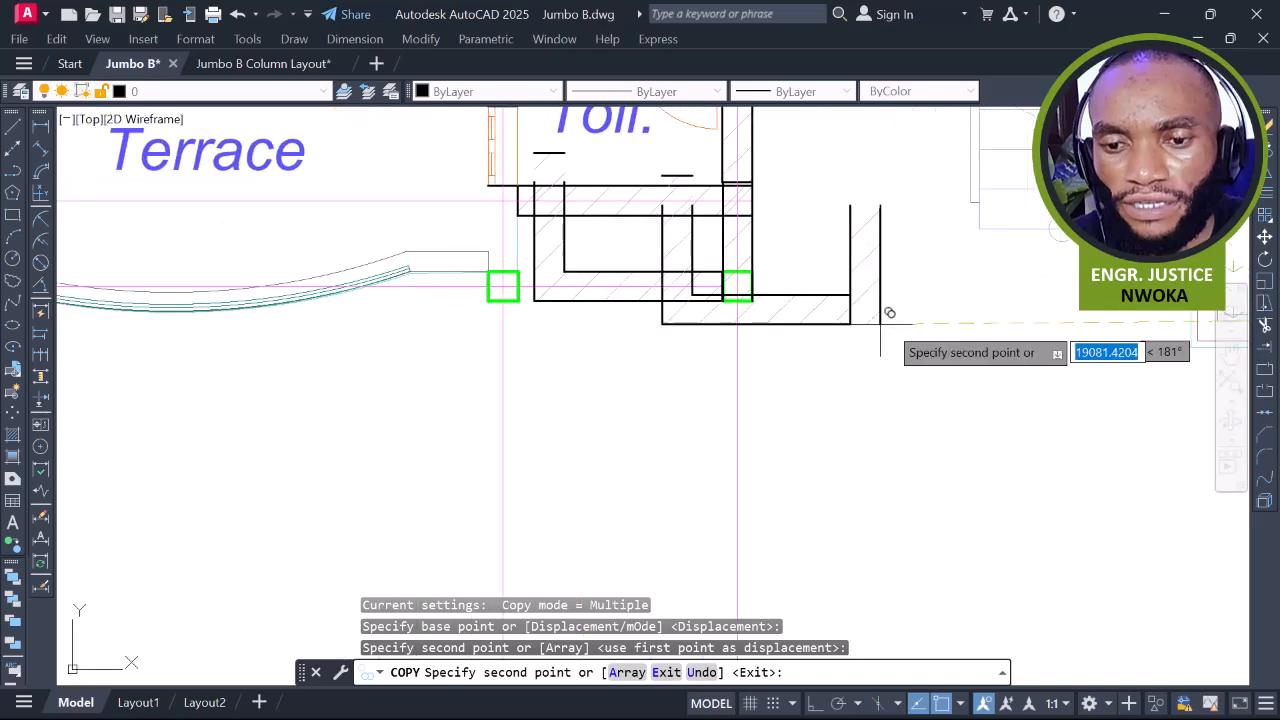
{"action": "key", "text": "Escape"}
{"action": "scroll", "coordinate": [597, 274], "scroll_direction": "down", "scroll_amount": 5}
{"action": "middle_click_drag", "start_coordinate": [894, 452], "coordinate": [1013, 372]}
{"action": "middle_click_drag", "start_coordinate": [811, 357], "coordinate": [352, 357]}
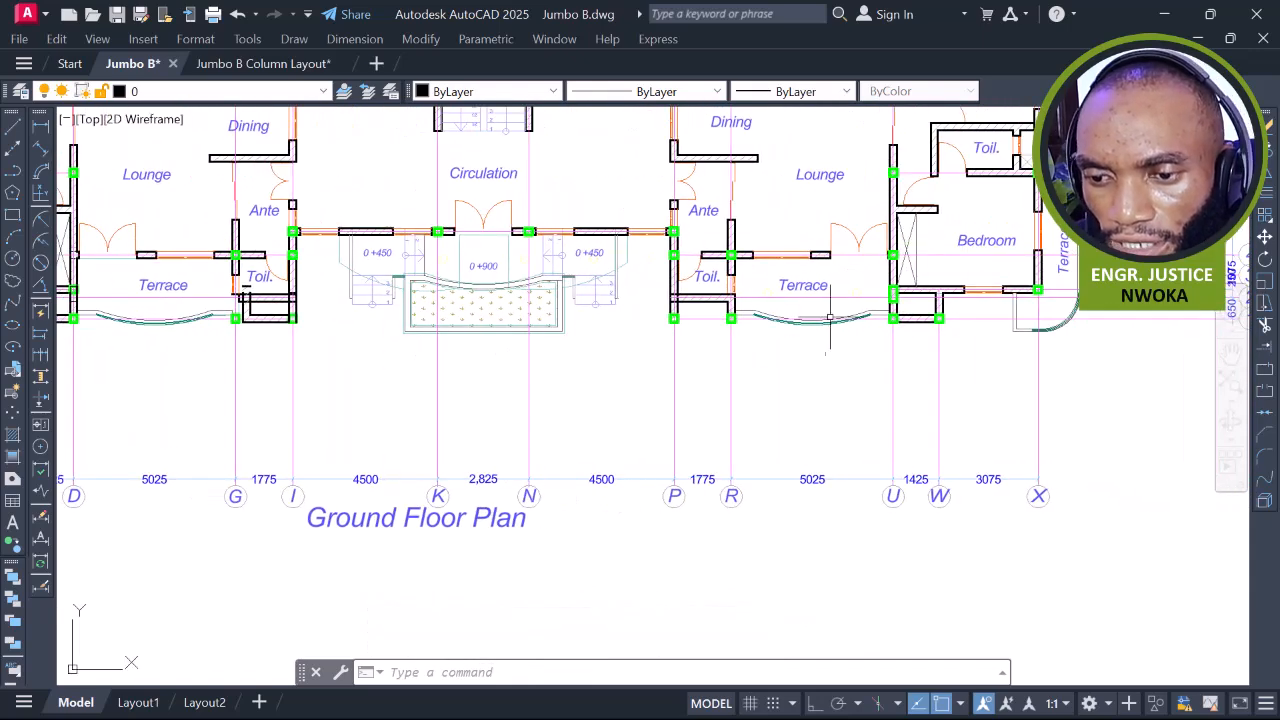
Move the toilet's bottom wall so it sits between the two green columns
{"action": "middle_click_drag", "start_coordinate": [247, 330], "coordinate": [537, 330]}
{"action": "scroll", "coordinate": [537, 315], "scroll_direction": "up", "scroll_amount": 7}
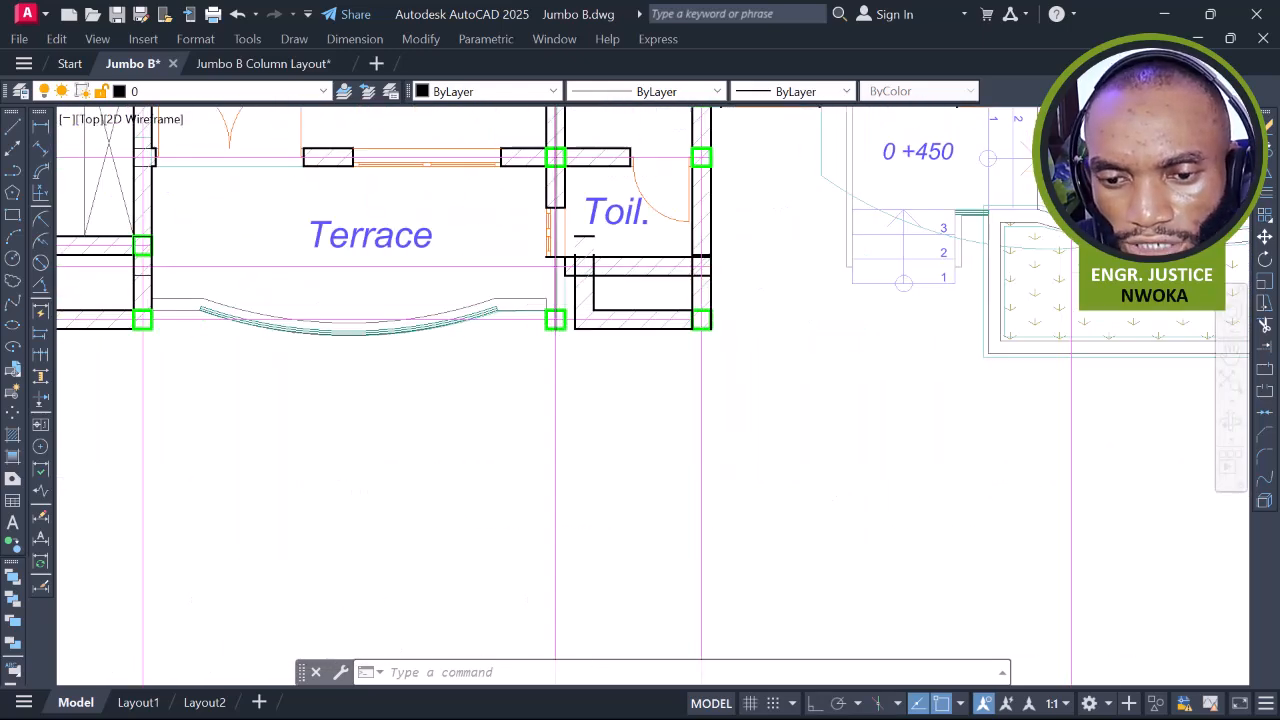
{"action": "left_click", "coordinate": [660, 258]}
{"action": "left_click", "coordinate": [589, 272]}
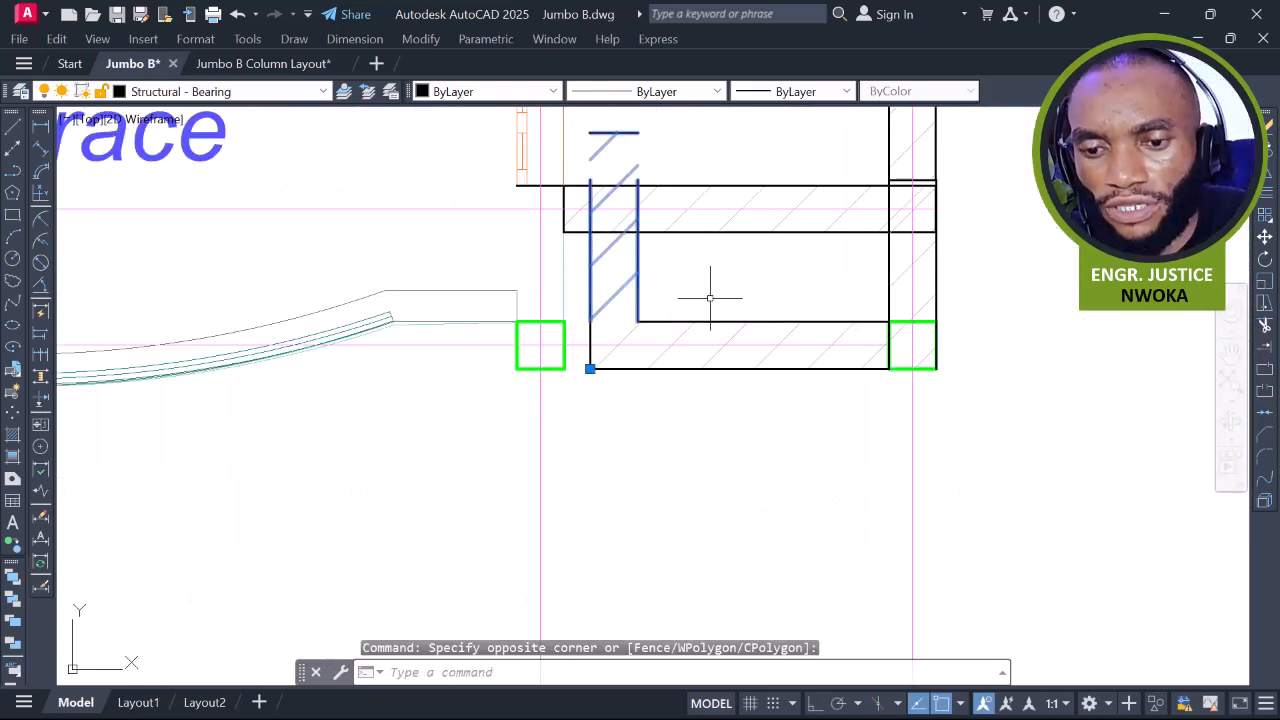
{"action": "type", "text": "m"}
{"action": "key", "text": "Return"}
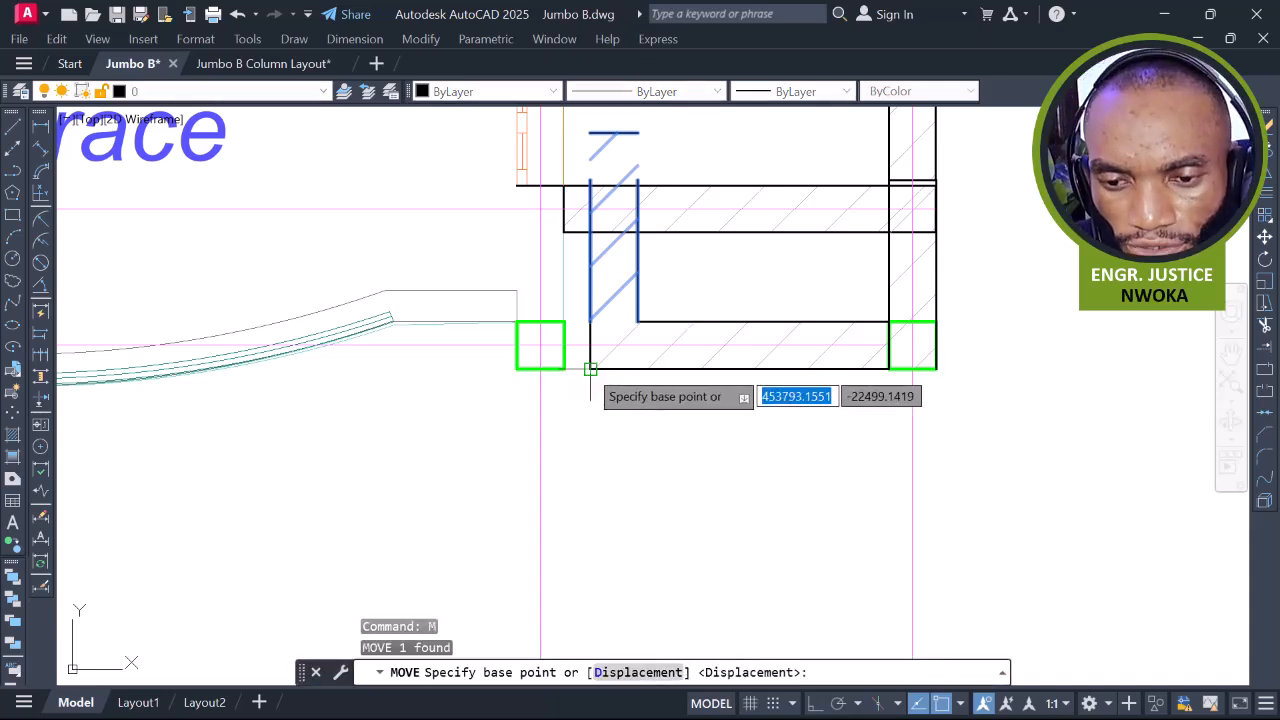
{"action": "left_click", "coordinate": [590, 369]}
{"action": "left_click", "coordinate": [537, 355]}
{"action": "scroll", "coordinate": [649, 365], "scroll_direction": "down", "scroll_amount": 3}
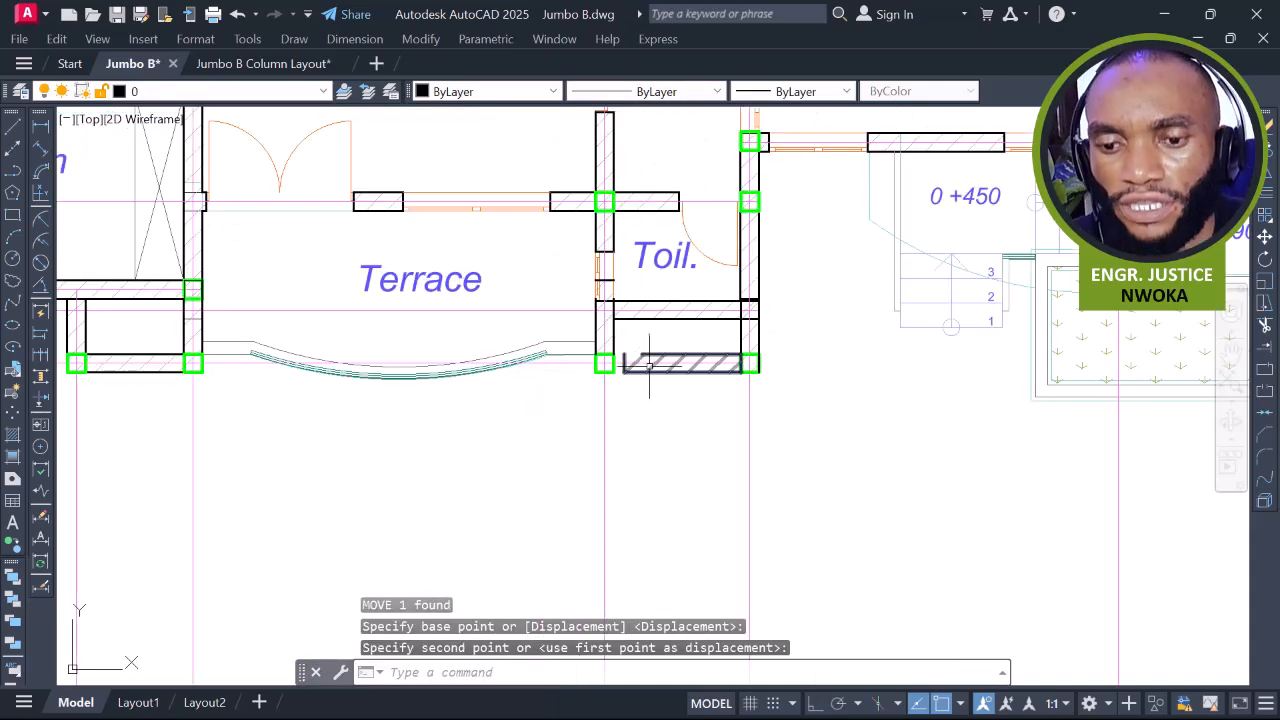
{"action": "scroll", "coordinate": [646, 335], "scroll_direction": "up", "scroll_amount": 4}
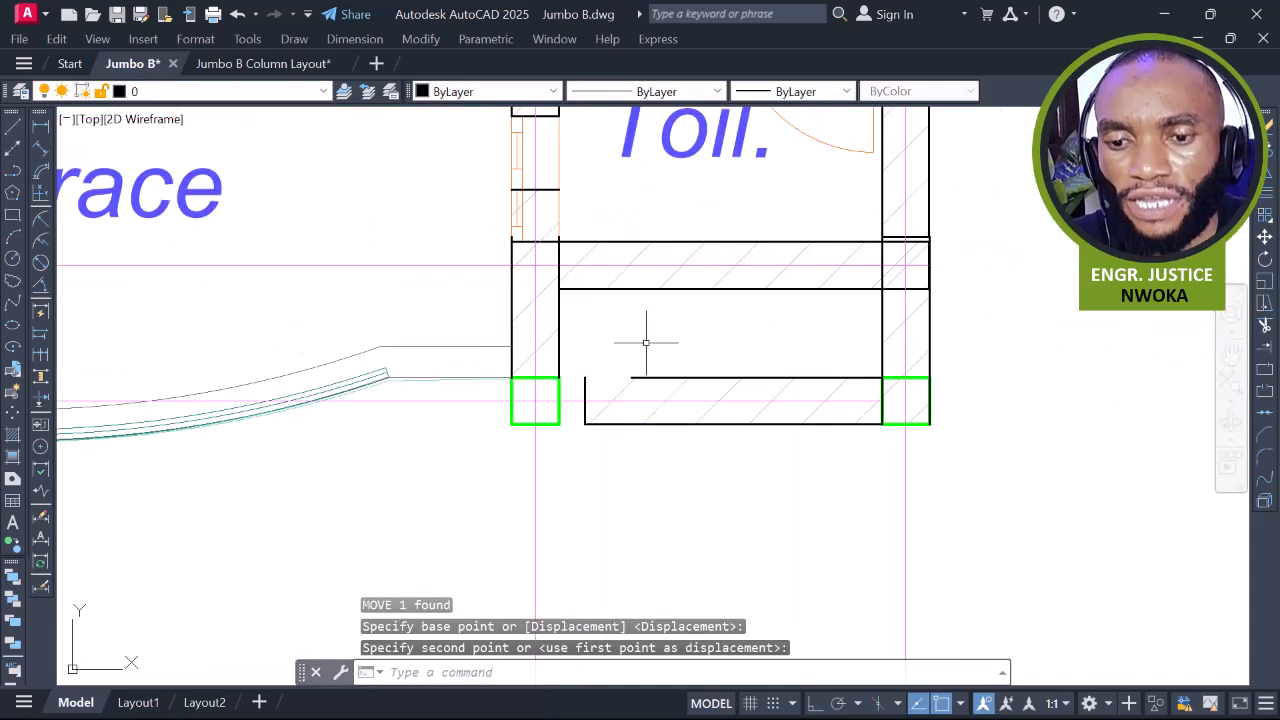
{"action": "left_click", "coordinate": [584, 383]}
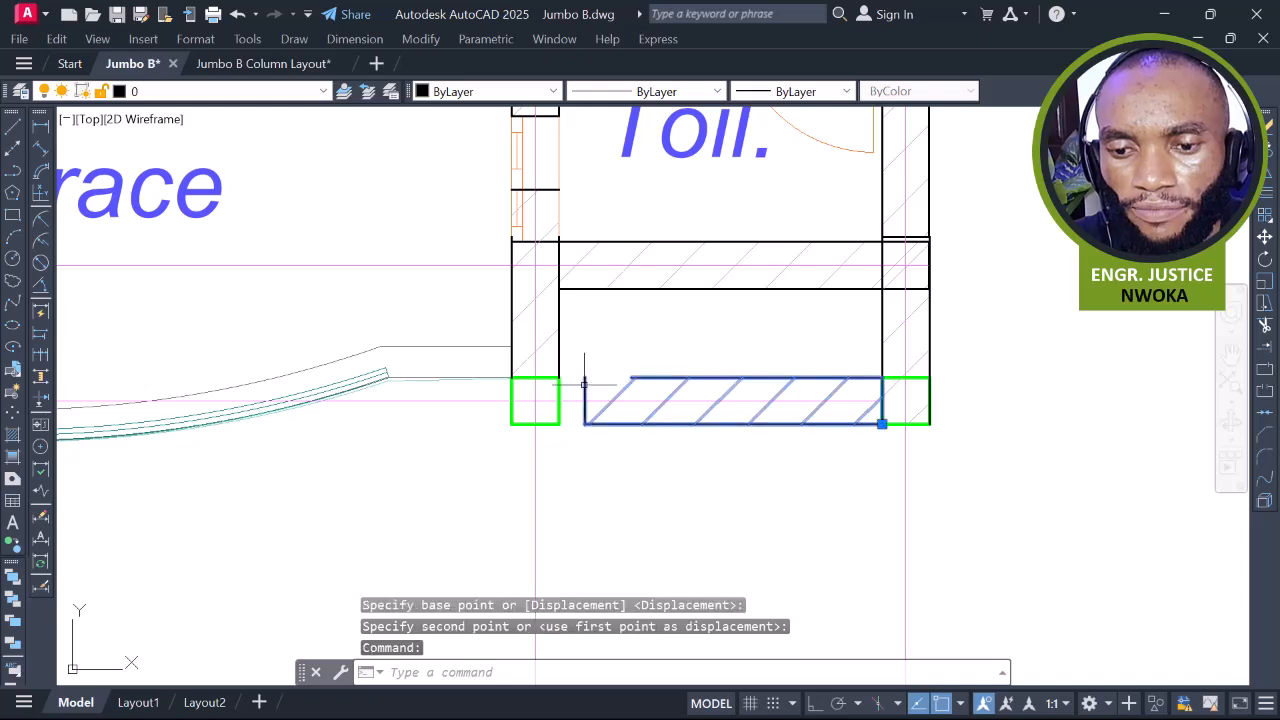
Explode the wall hatch, erase the stray end line, and try extending the horizontal wall line
{"action": "left_click", "coordinate": [1263, 502]}
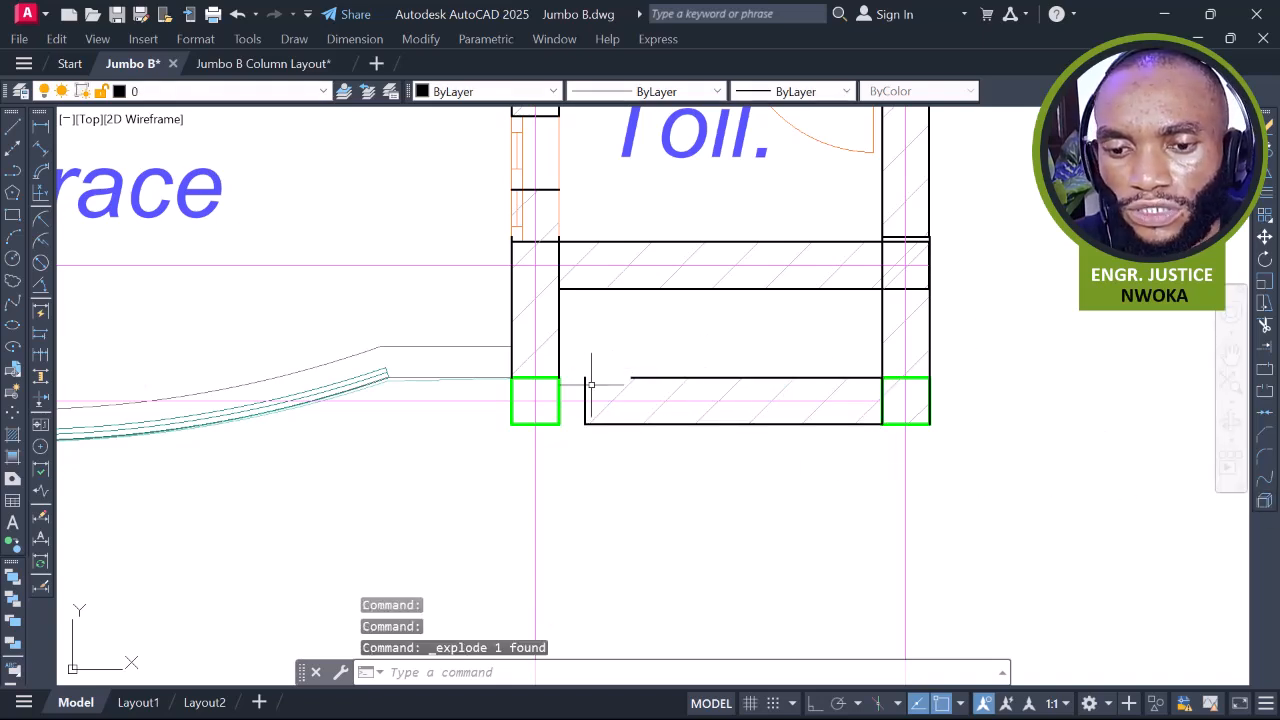
{"action": "type", "text": "E"}
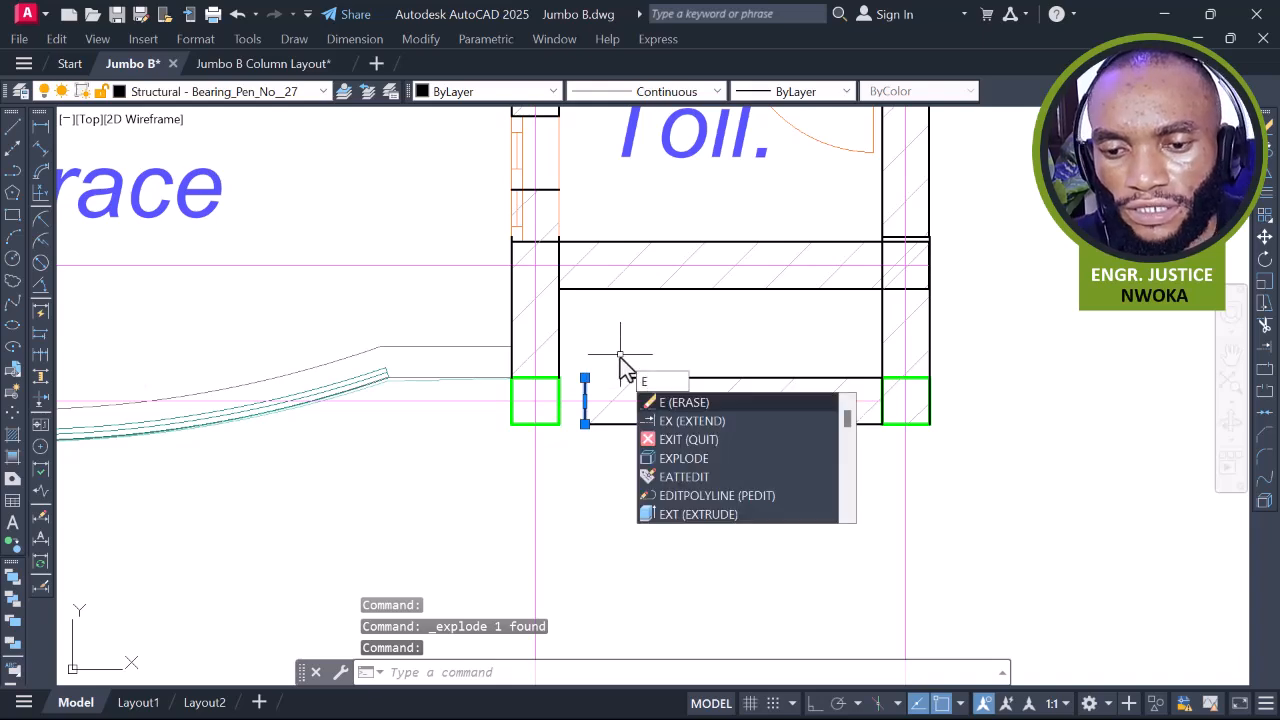
{"action": "key", "text": "Return"}
{"action": "type", "text": "EX"}
{"action": "key", "text": "Return"}
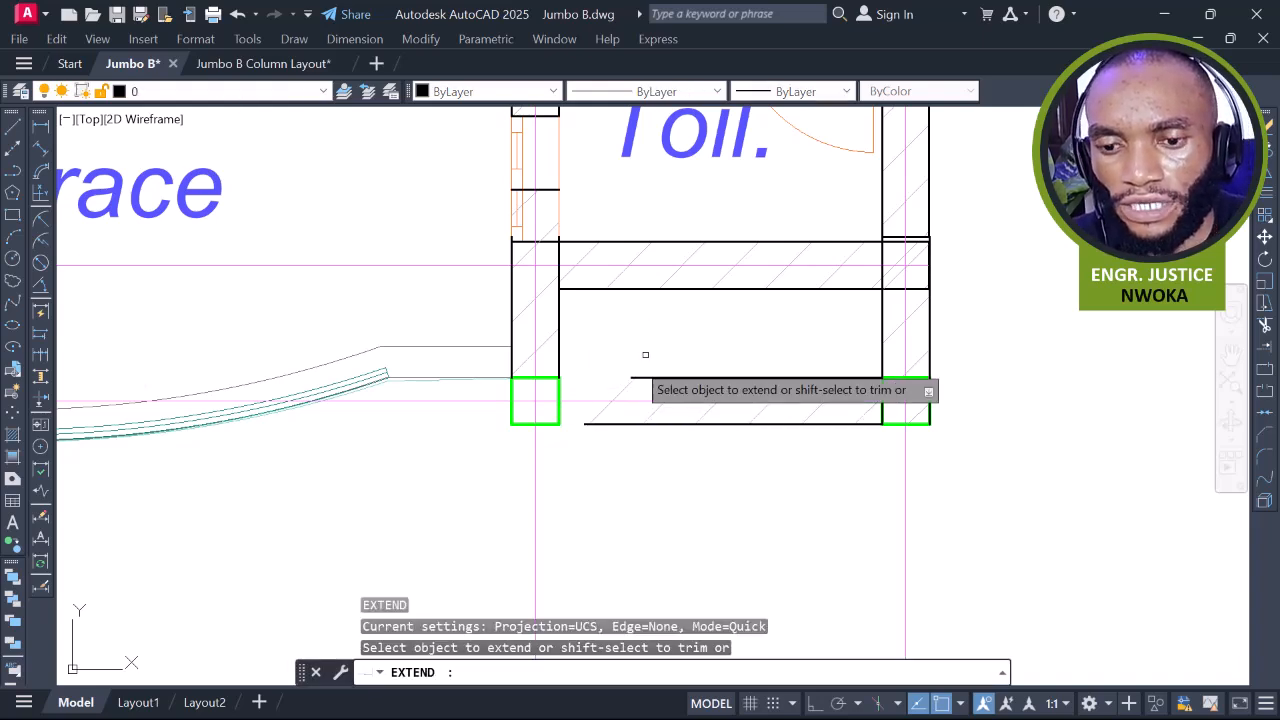
{"action": "left_click", "coordinate": [640, 378]}
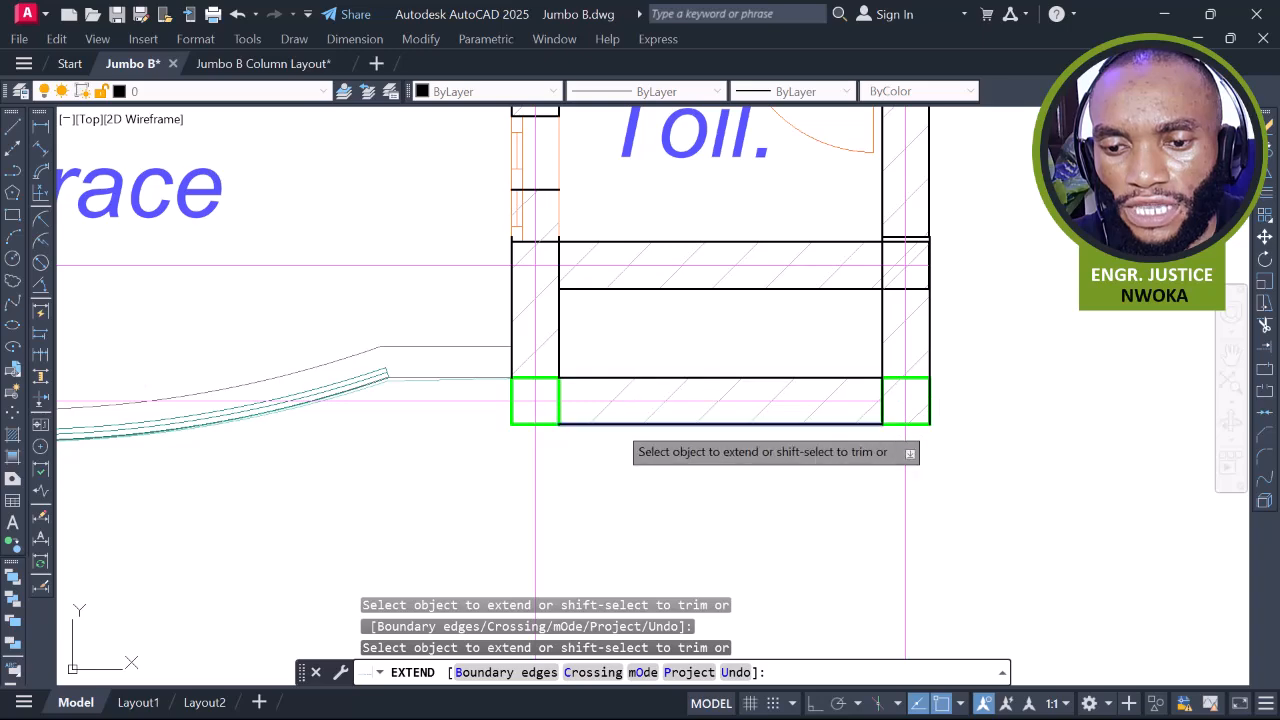
{"action": "scroll", "coordinate": [635, 381], "scroll_direction": "down", "scroll_amount": 6}
{"action": "key", "text": "Escape"}
{"action": "middle_click_drag", "start_coordinate": [800, 362], "coordinate": [576, 380]}
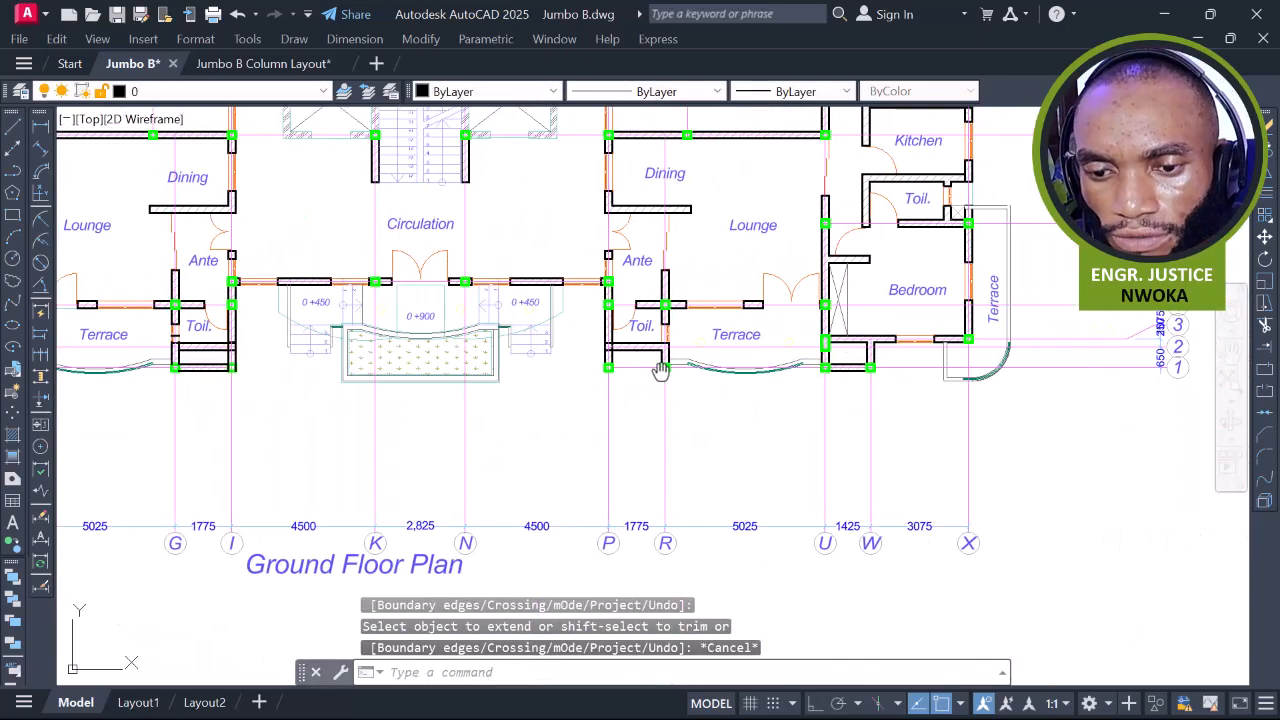
{"action": "middle_click_drag", "start_coordinate": [661, 370], "coordinate": [852, 335]}
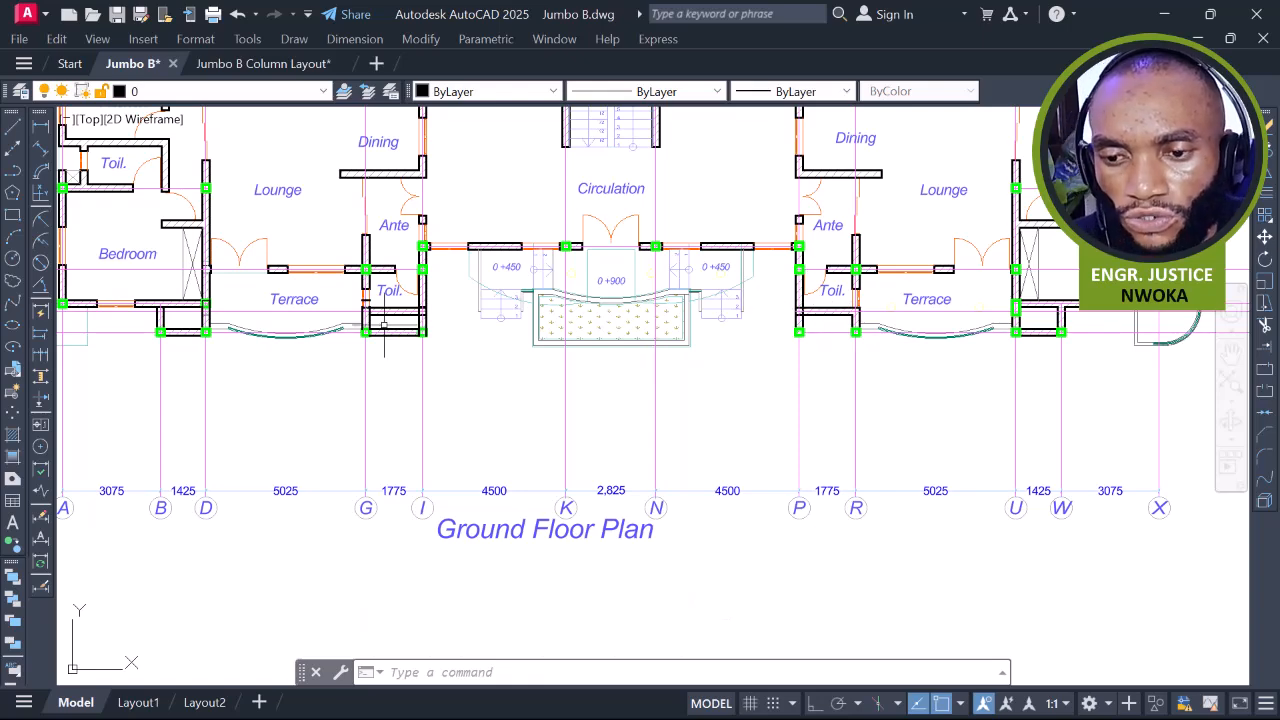
{"action": "scroll", "coordinate": [385, 332], "scroll_direction": "up", "scroll_amount": 4}
{"action": "scroll", "coordinate": [405, 332], "scroll_direction": "down", "scroll_amount": 4}
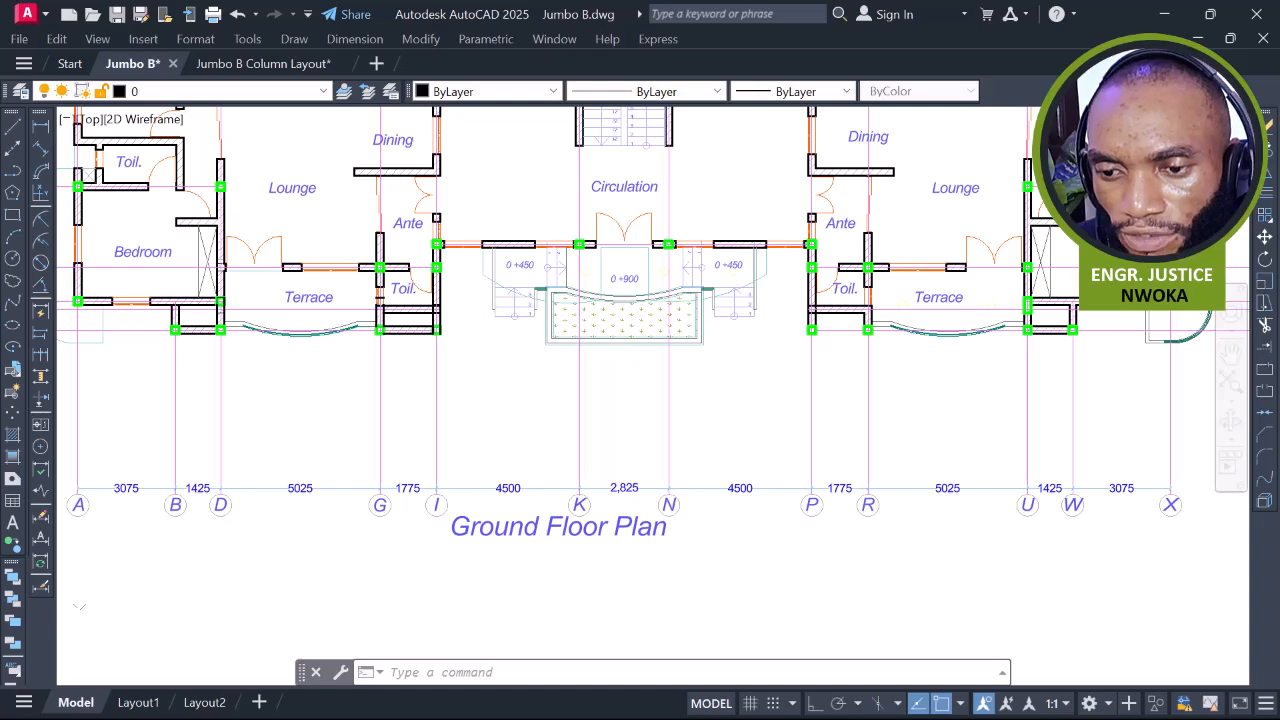
{"action": "scroll", "coordinate": [668, 311], "scroll_direction": "down", "scroll_amount": 4}
{"action": "middle_click_drag", "start_coordinate": [887, 327], "coordinate": [498, 347]}
{"action": "scroll", "coordinate": [1015, 348], "scroll_direction": "up", "scroll_amount": 4}
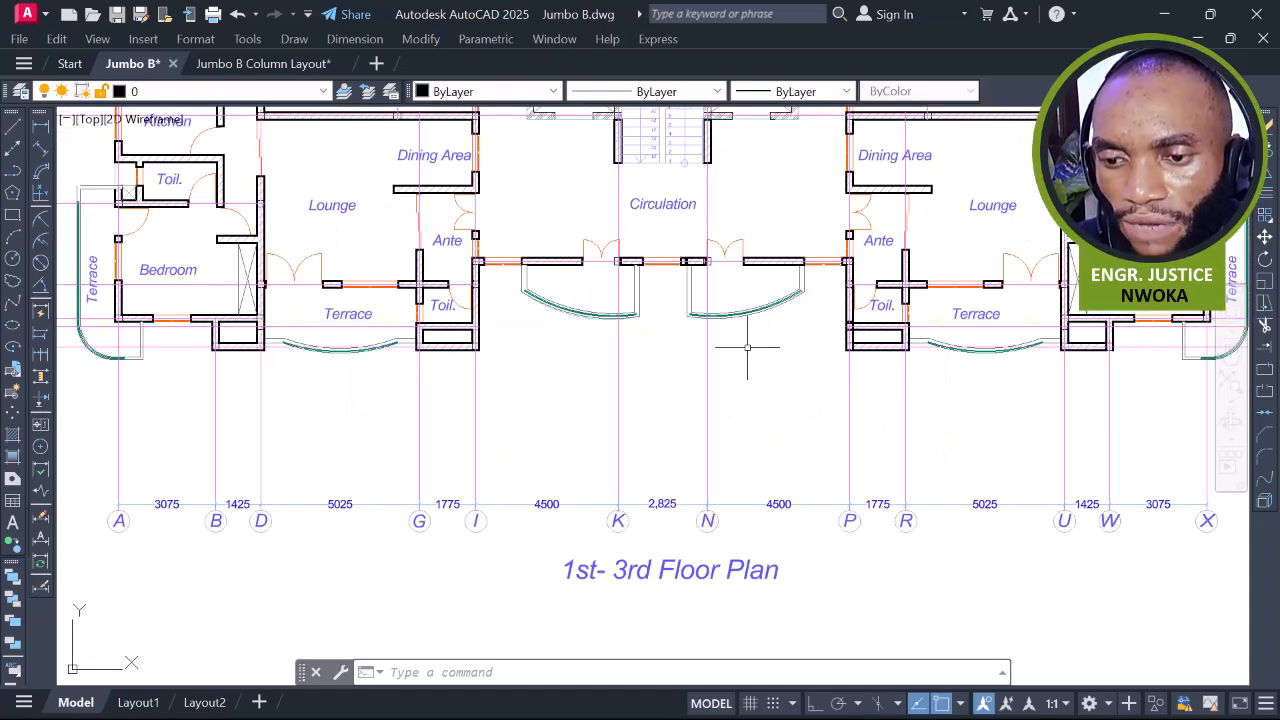
{"action": "middle_click_drag", "start_coordinate": [740, 348], "coordinate": [1085, 324]}
{"action": "middle_click_drag", "start_coordinate": [640, 354], "coordinate": [1195, 354]}
{"action": "middle_click_drag", "start_coordinate": [497, 334], "coordinate": [1183, 314]}
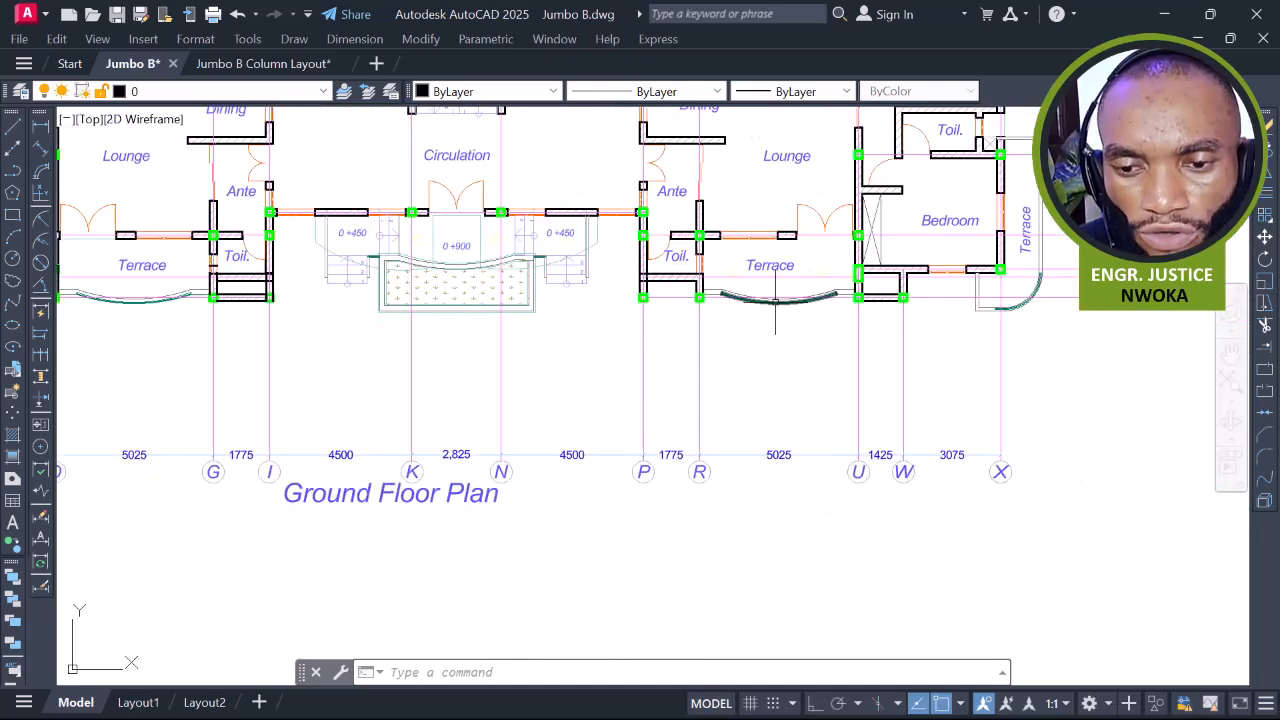
{"action": "middle_click_drag", "start_coordinate": [585, 289], "coordinate": [925, 293]}
{"action": "scroll", "coordinate": [560, 282], "scroll_direction": "up", "scroll_amount": 5}
{"action": "middle_click_drag", "start_coordinate": [512, 296], "coordinate": [487, 300]}
{"action": "scroll", "coordinate": [487, 300], "scroll_direction": "down", "scroll_amount": 2}
{"action": "scroll", "coordinate": [480, 300], "scroll_direction": "up", "scroll_amount": 3}
Copy the toilet's bottom wall hatch and its column squares from the hatch corner to the matching toilet wall corner
{"action": "left_click", "coordinate": [520, 300]}
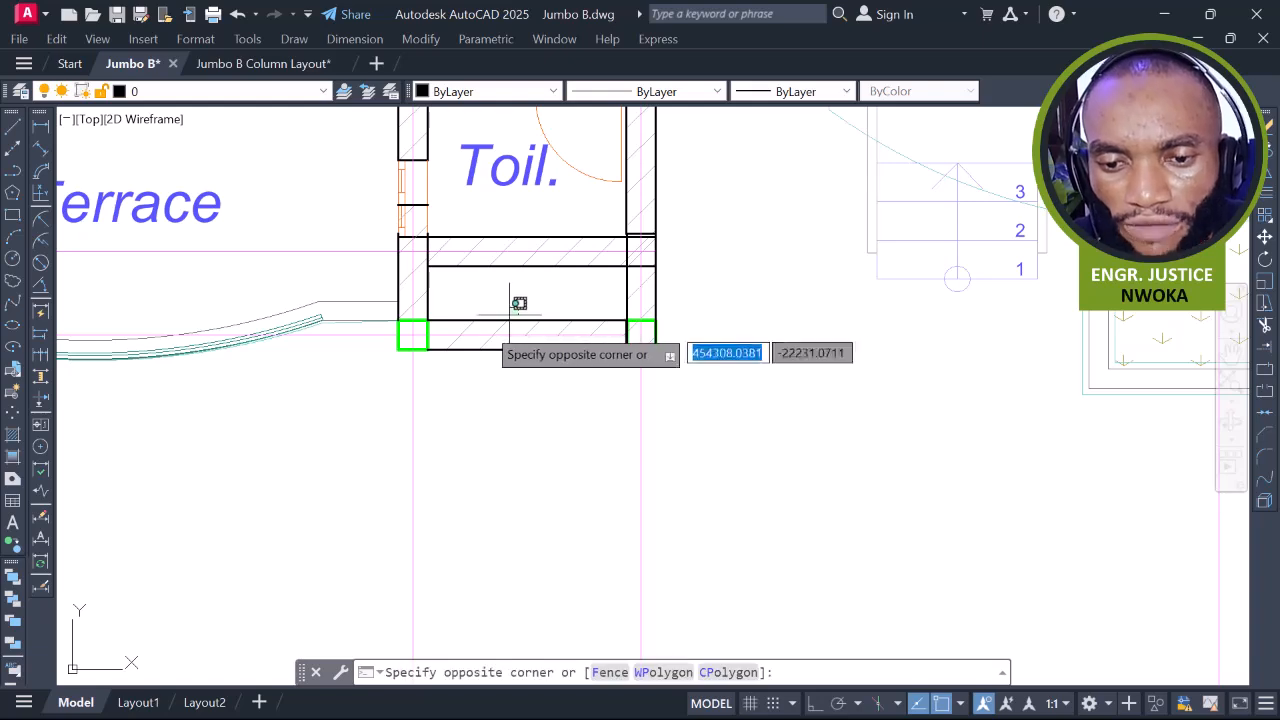
{"action": "left_click", "coordinate": [485, 327]}
{"action": "scroll", "coordinate": [518, 350], "scroll_direction": "up", "scroll_amount": 4}
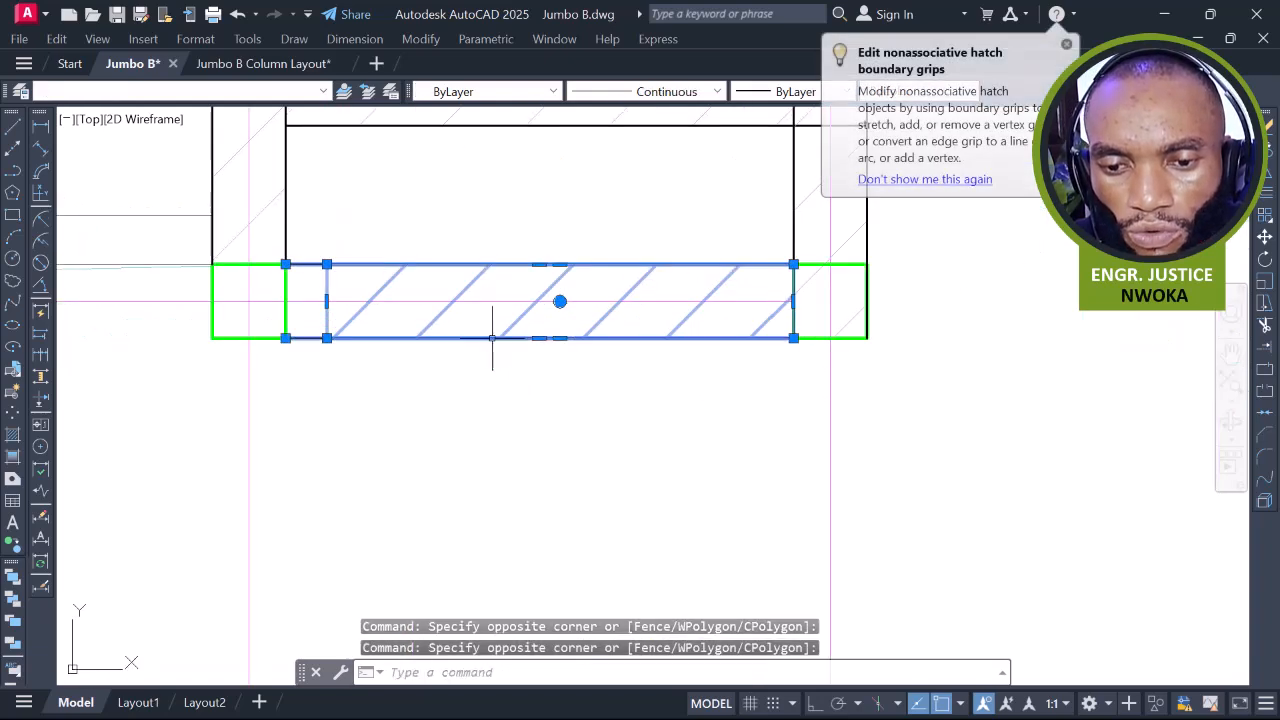
{"action": "key", "text": "Return"}
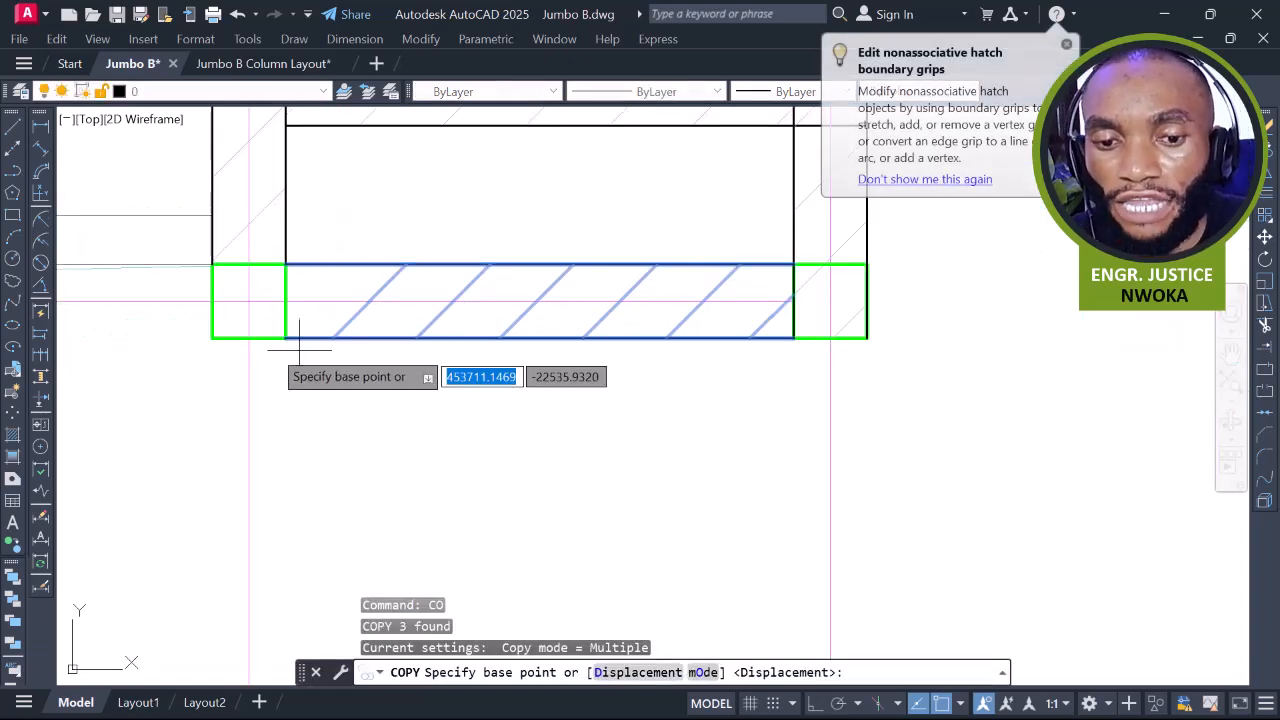
{"action": "left_click", "coordinate": [285, 338]}
{"action": "scroll", "coordinate": [215, 330], "scroll_direction": "down", "scroll_amount": 3}
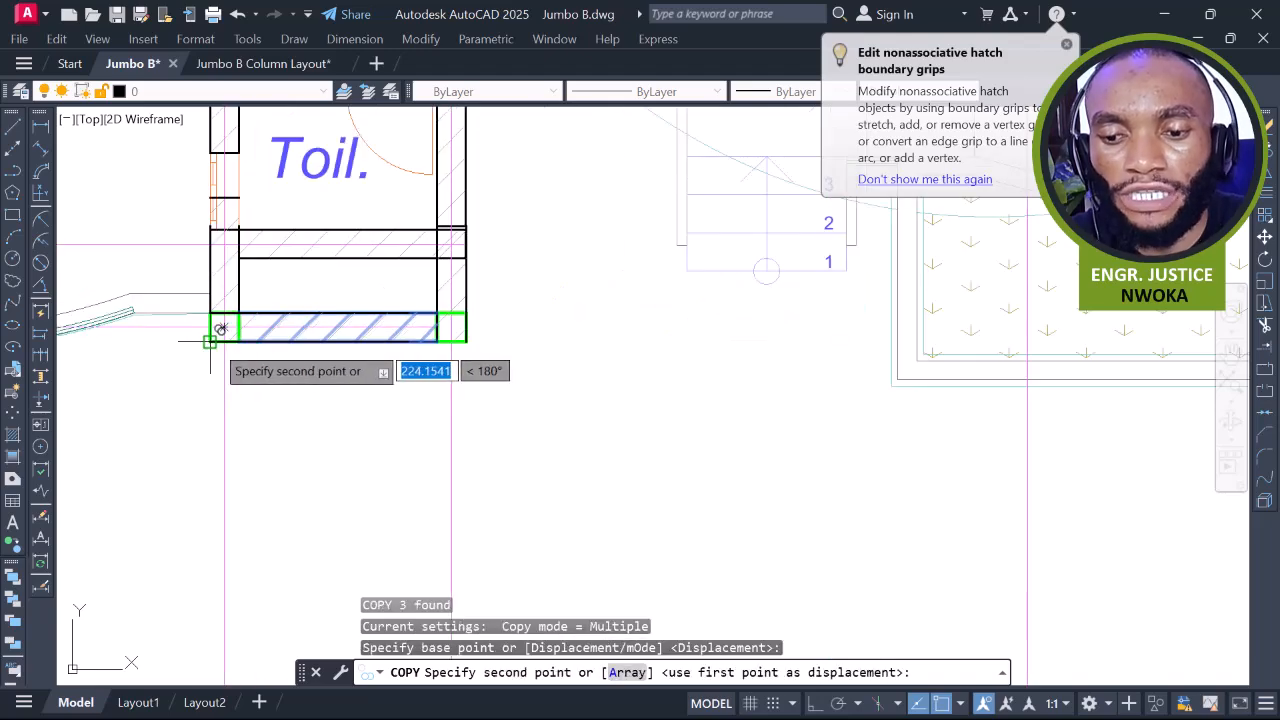
{"action": "scroll", "coordinate": [336, 330], "scroll_direction": "down", "scroll_amount": 1}
{"action": "middle_click_drag", "start_coordinate": [737, 346], "coordinate": [491, 346]}
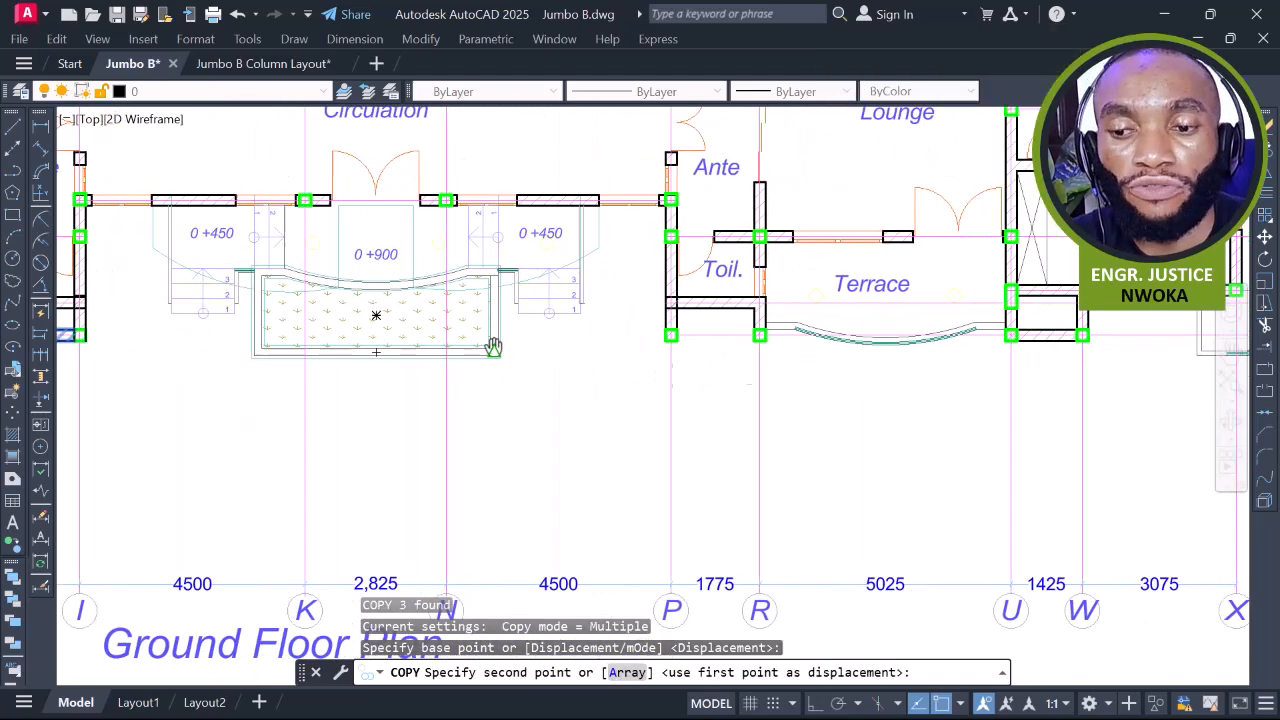
{"action": "scroll", "coordinate": [646, 348], "scroll_direction": "up", "scroll_amount": 4}
{"action": "scroll", "coordinate": [733, 341], "scroll_direction": "up", "scroll_amount": 2}
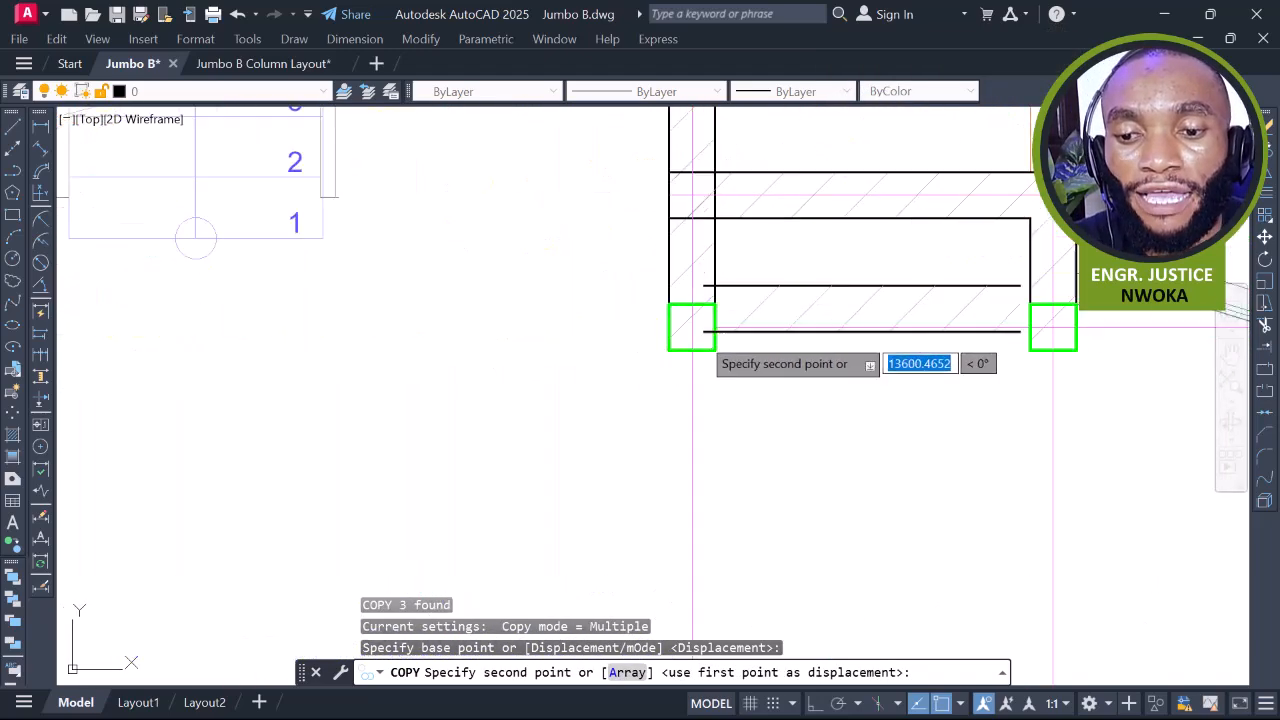
{"action": "left_click", "coordinate": [714, 350]}
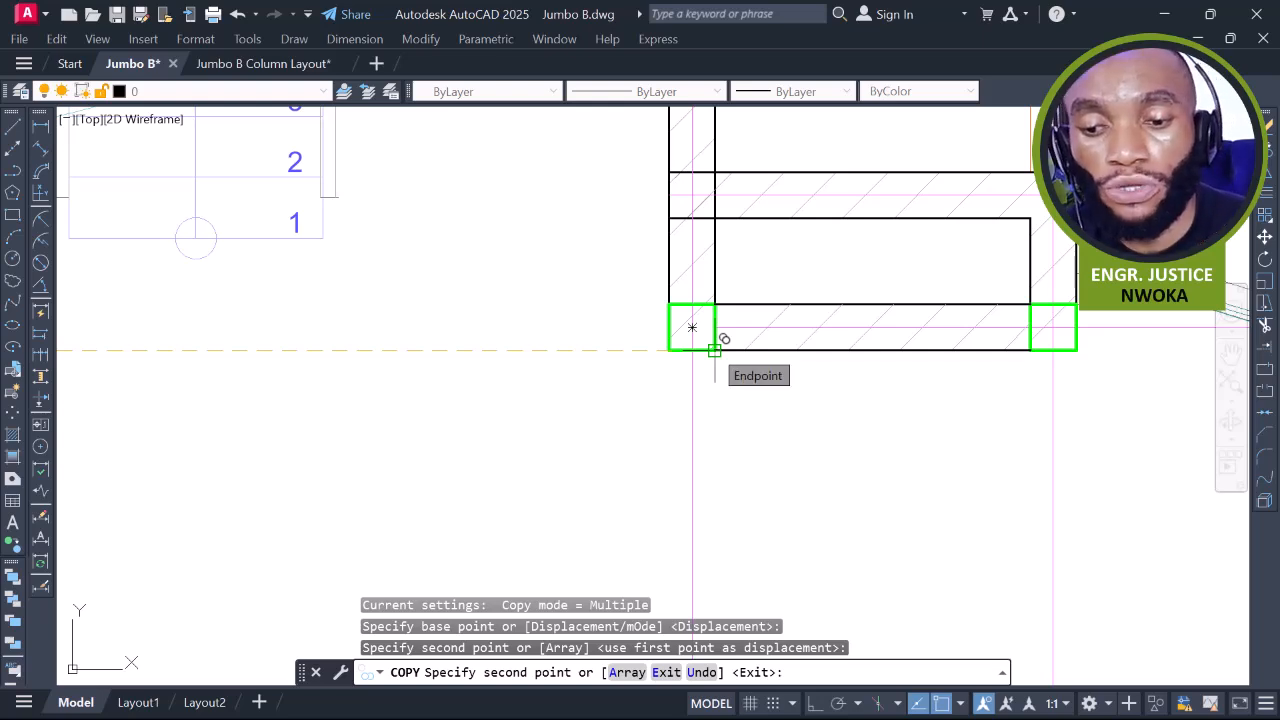
{"action": "key", "text": "Escape"}
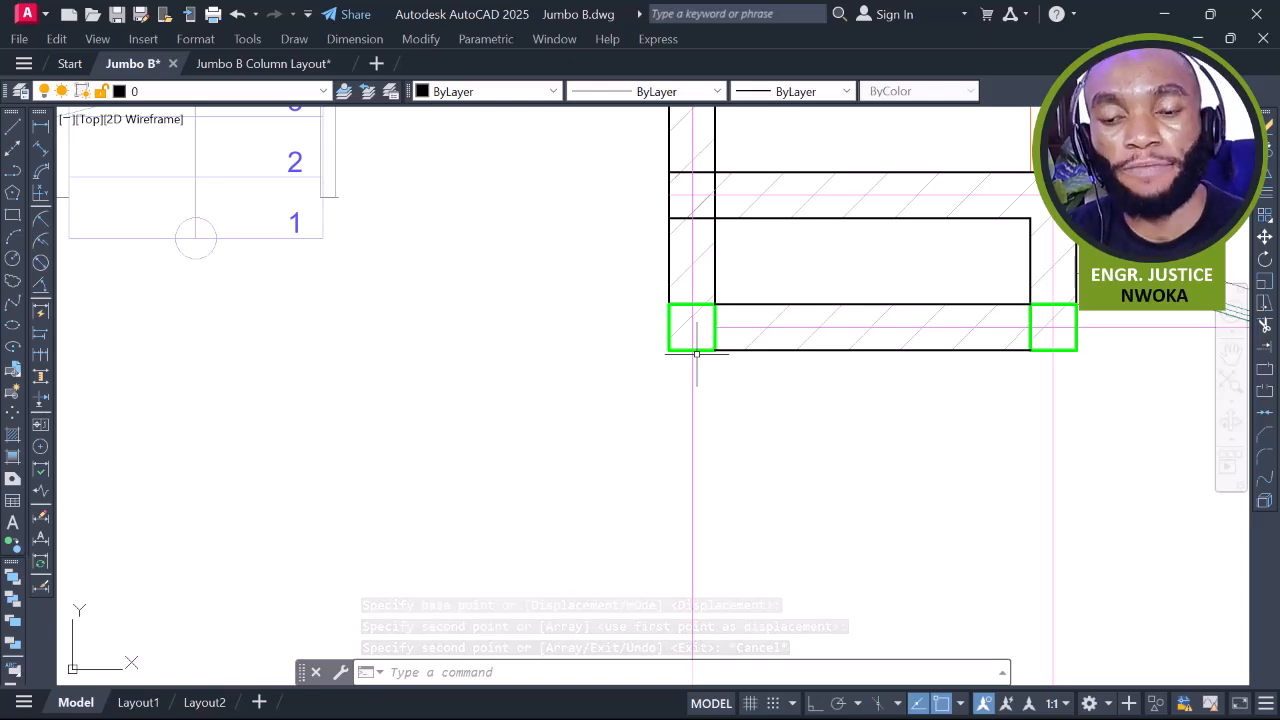
{"action": "scroll", "coordinate": [659, 324], "scroll_direction": "down", "scroll_amount": 2}
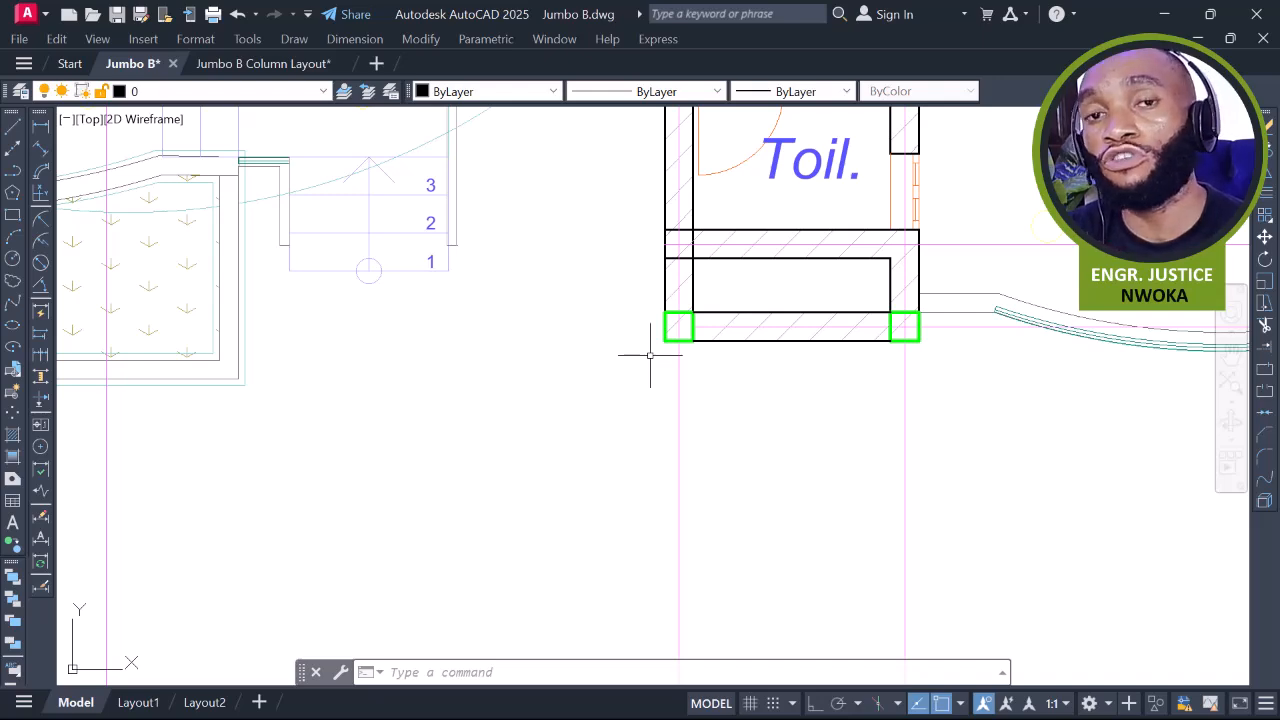
{"action": "scroll", "coordinate": [700, 460], "scroll_direction": "down", "scroll_amount": 8}
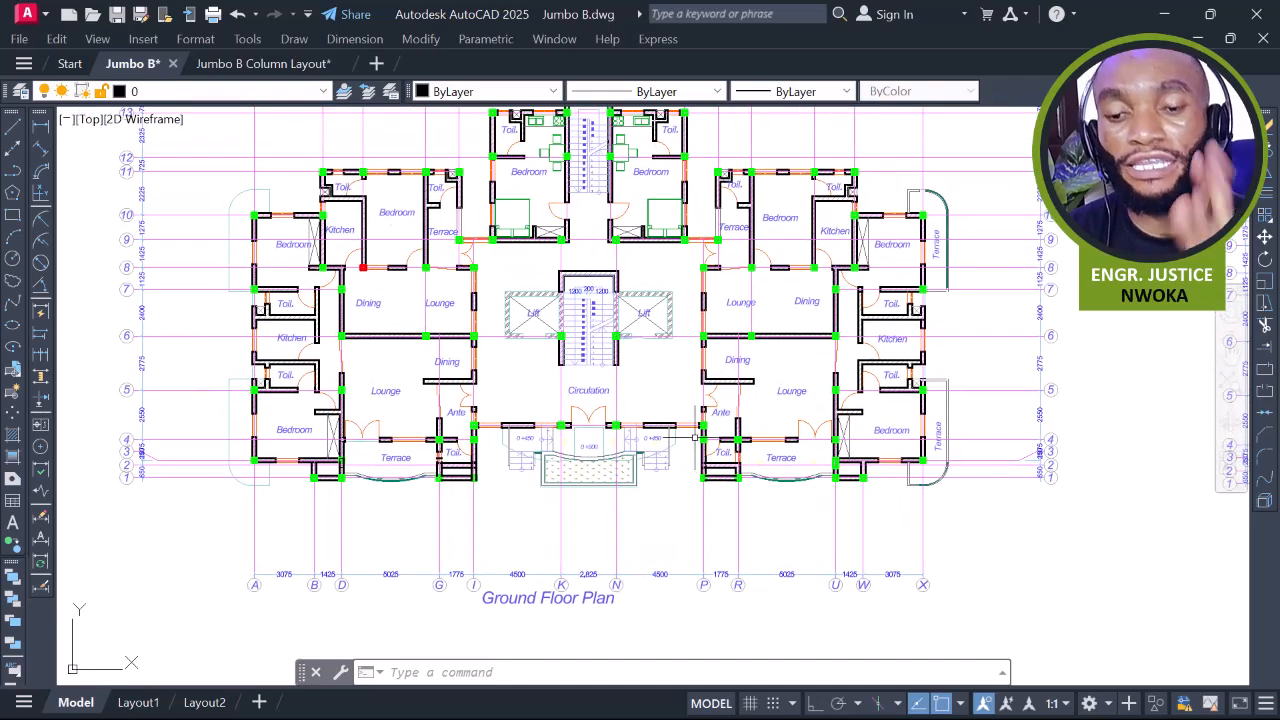
{"action": "middle_click_drag", "start_coordinate": [596, 411], "coordinate": [630, 448]}
{"action": "scroll", "coordinate": [491, 403], "scroll_direction": "up", "scroll_amount": 4}
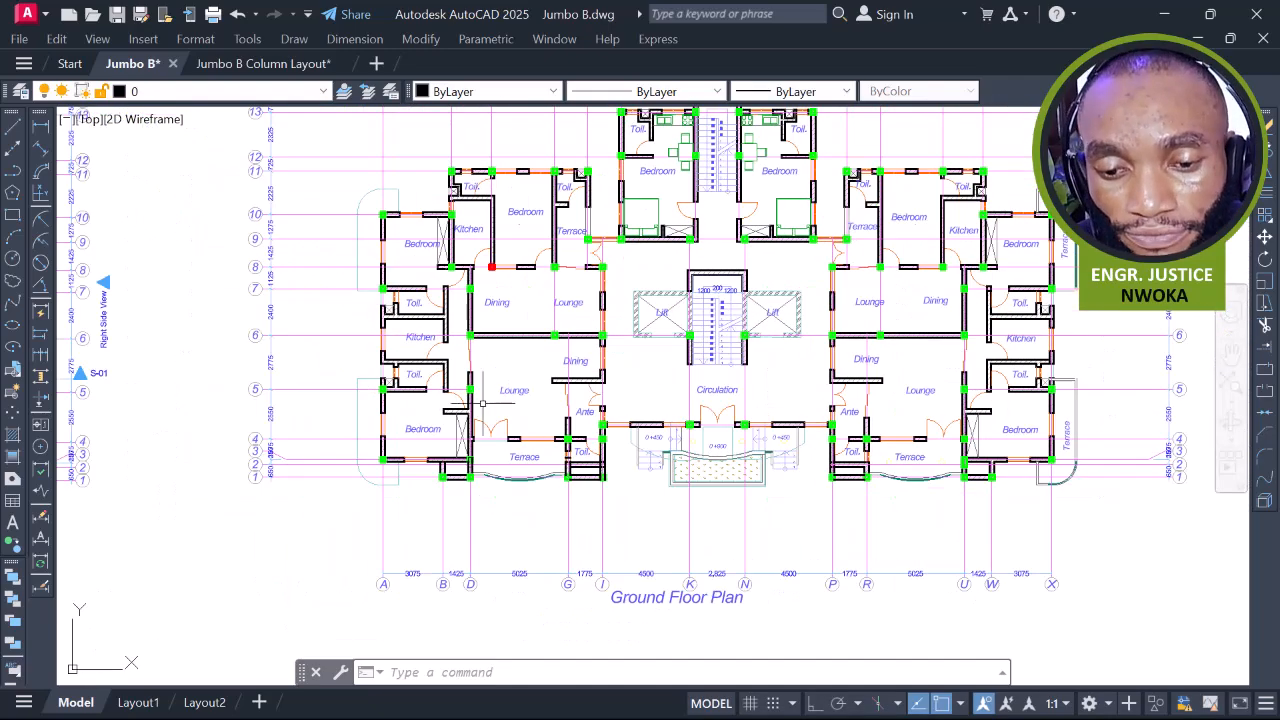
{"action": "middle_click_drag", "start_coordinate": [491, 429], "coordinate": [462, 488]}
{"action": "scroll", "coordinate": [462, 488], "scroll_direction": "down", "scroll_amount": 2}
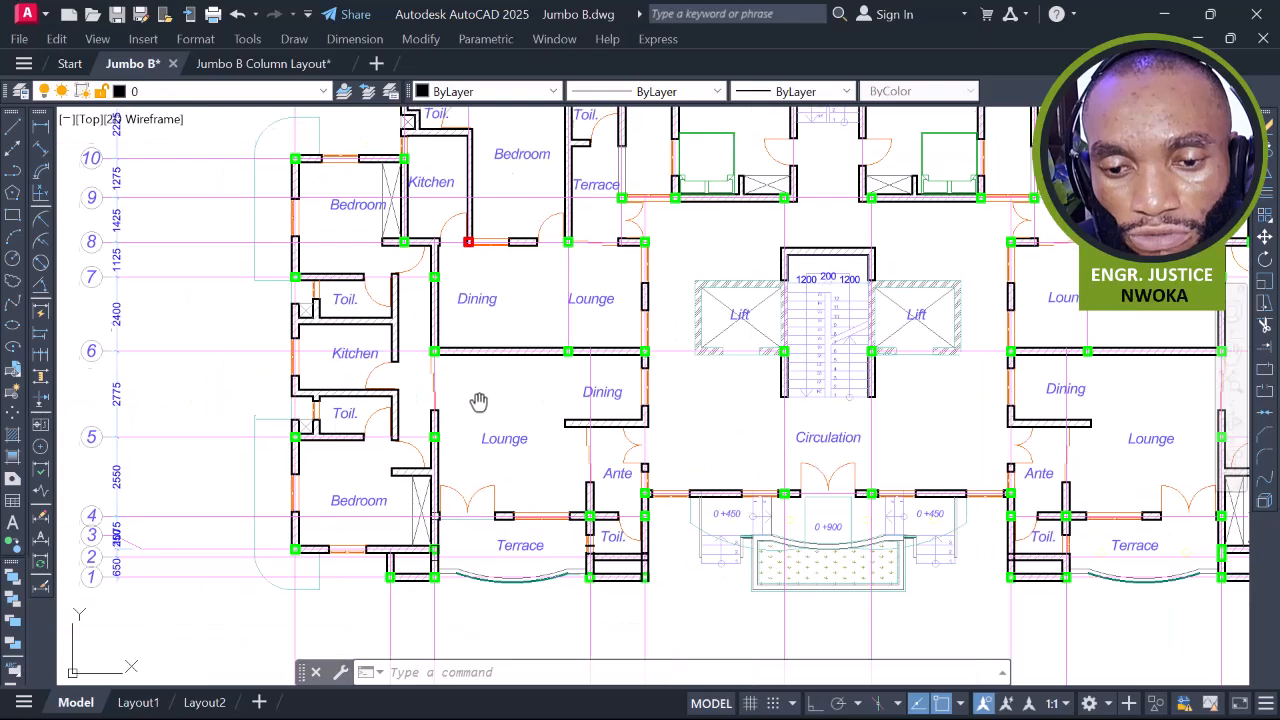
{"action": "middle_click_drag", "start_coordinate": [480, 391], "coordinate": [480, 434]}
{"action": "scroll", "coordinate": [441, 306], "scroll_direction": "up", "scroll_amount": 2}
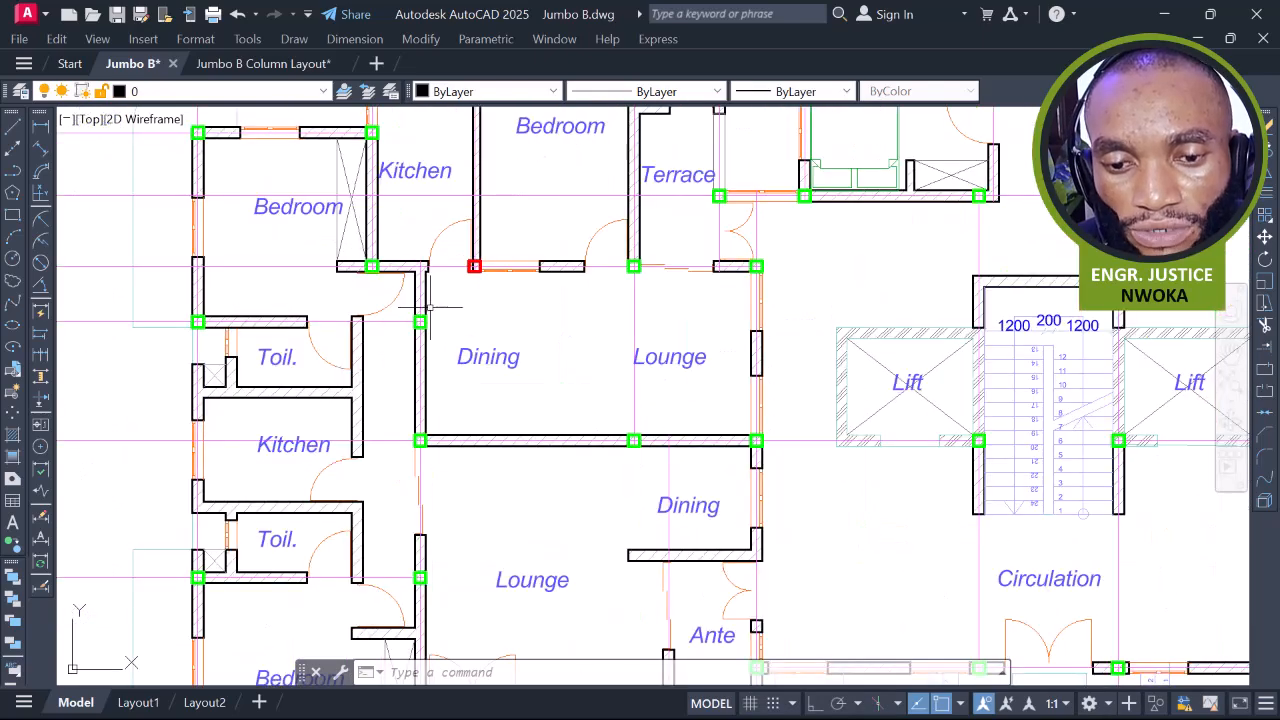
{"action": "middle_click_drag", "start_coordinate": [441, 306], "coordinate": [455, 295]}
{"action": "middle_click_drag", "start_coordinate": [511, 478], "coordinate": [434, 379]}
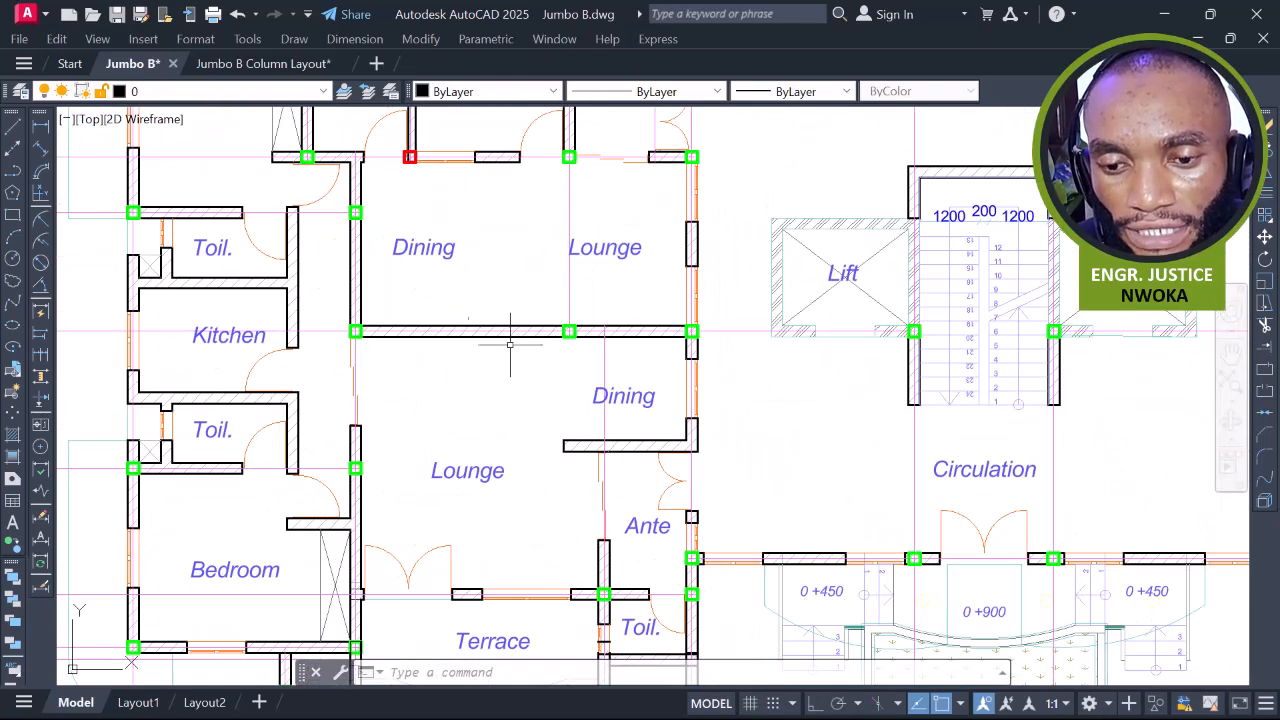
{"action": "left_click", "coordinate": [40, 127]}
{"action": "scroll", "coordinate": [345, 318], "scroll_direction": "up", "scroll_amount": 8}
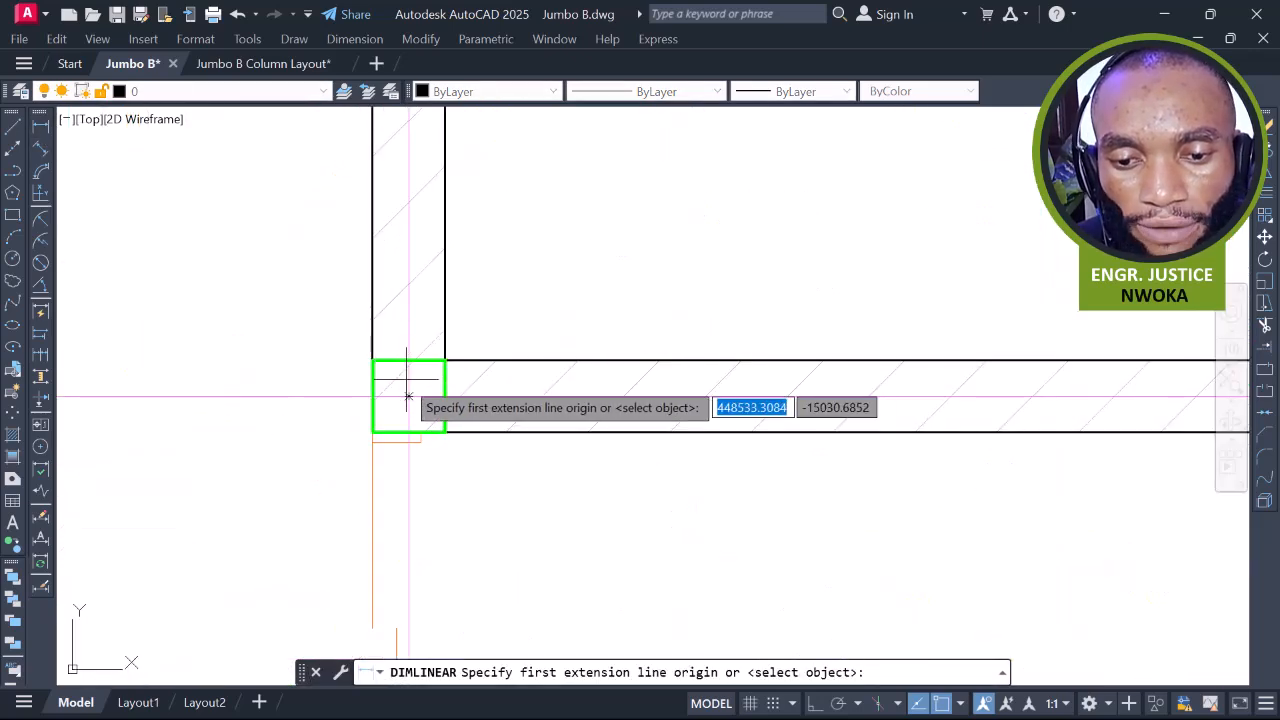
{"action": "left_click", "coordinate": [409, 396]}
{"action": "scroll", "coordinate": [355, 355], "scroll_direction": "down", "scroll_amount": 8}
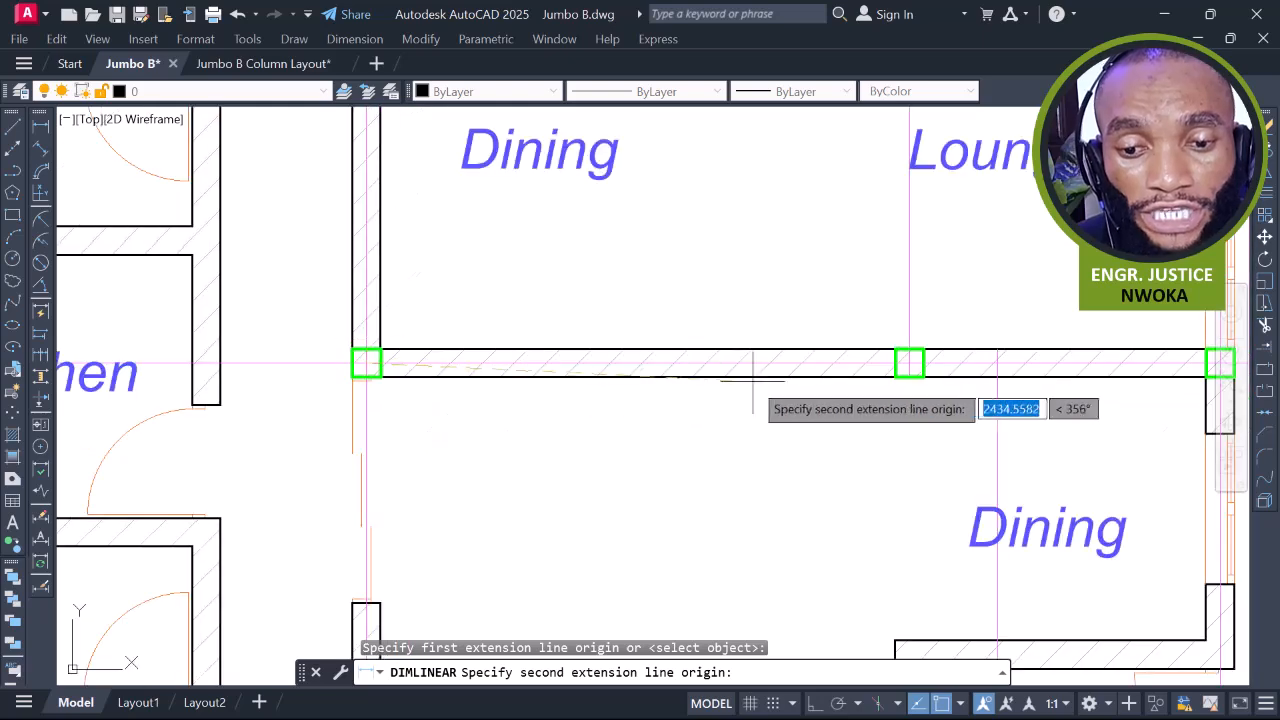
{"action": "scroll", "coordinate": [906, 363], "scroll_direction": "up", "scroll_amount": 2}
{"action": "left_click", "coordinate": [908, 362]}
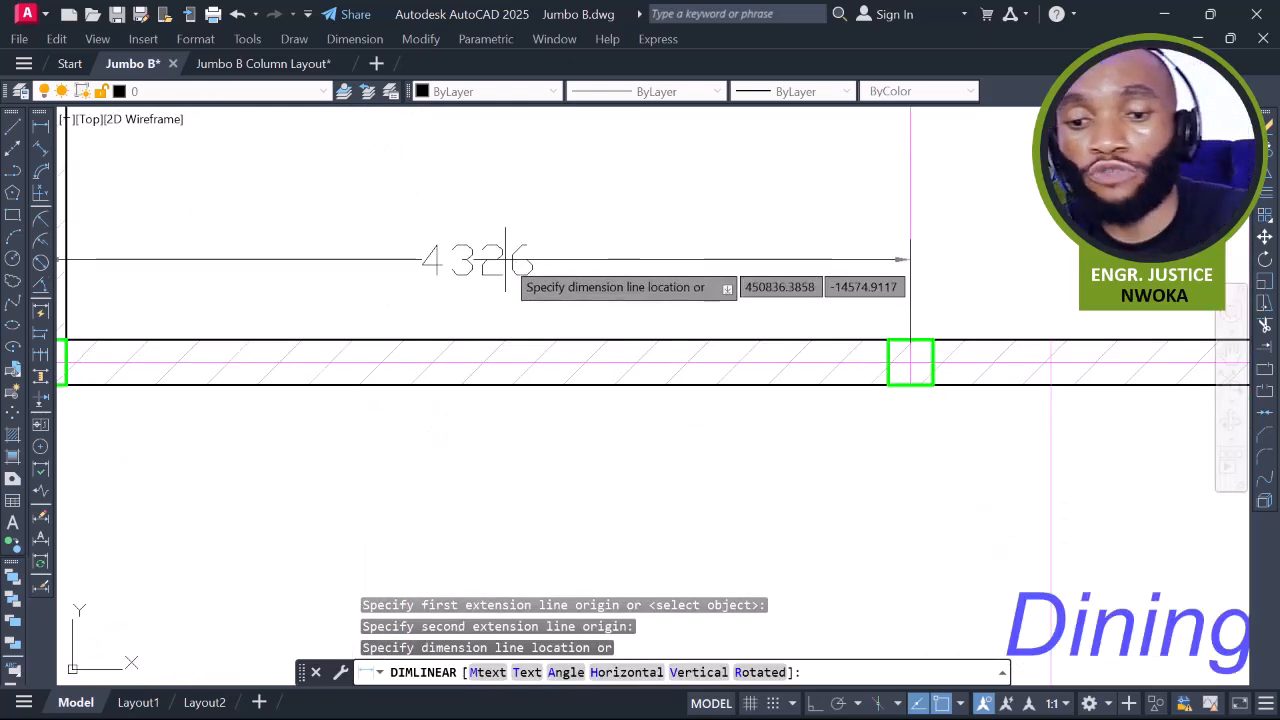
{"action": "key", "text": "Escape"}
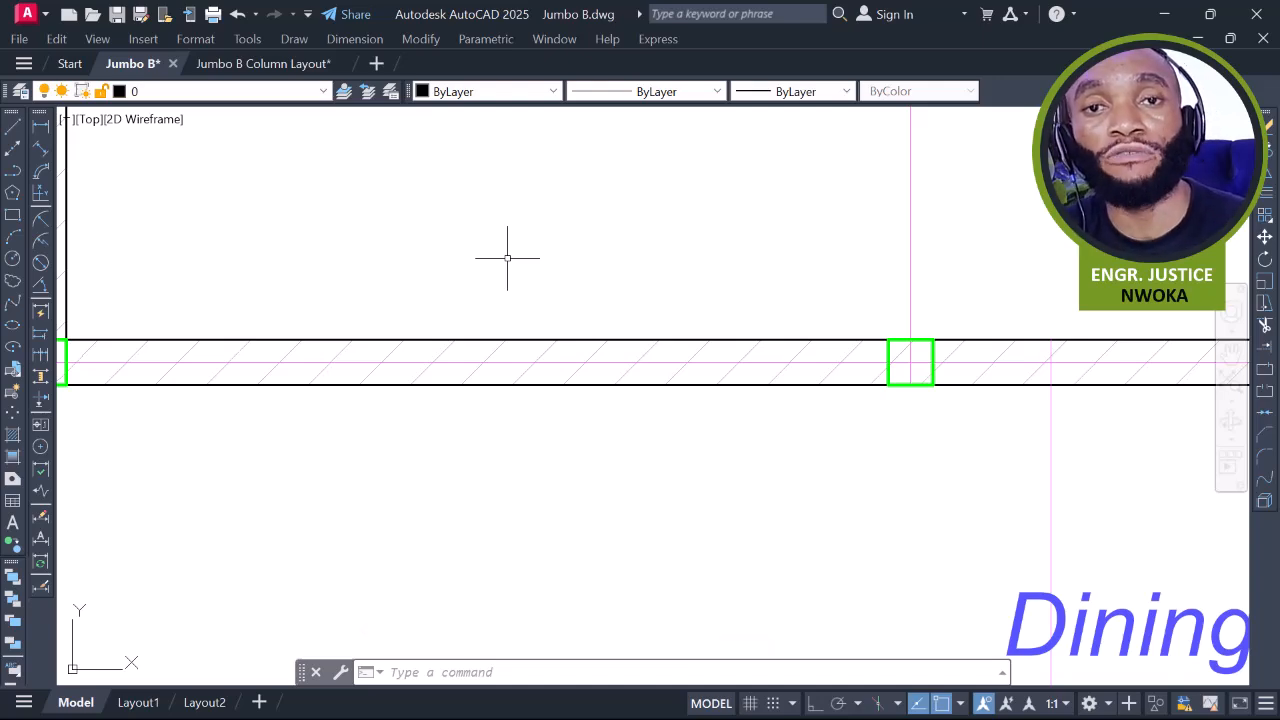
{"action": "scroll", "coordinate": [512, 277], "scroll_direction": "down", "scroll_amount": 6}
{"action": "middle_click_drag", "start_coordinate": [768, 321], "coordinate": [664, 198]}
{"action": "middle_click_drag", "start_coordinate": [655, 279], "coordinate": [660, 270]}
{"action": "middle_click_drag", "start_coordinate": [665, 397], "coordinate": [668, 267]}
Erase the extra green column on the I-grid wall between the Ante and Toil. rooms
{"action": "scroll", "coordinate": [631, 280], "scroll_direction": "up", "scroll_amount": 2}
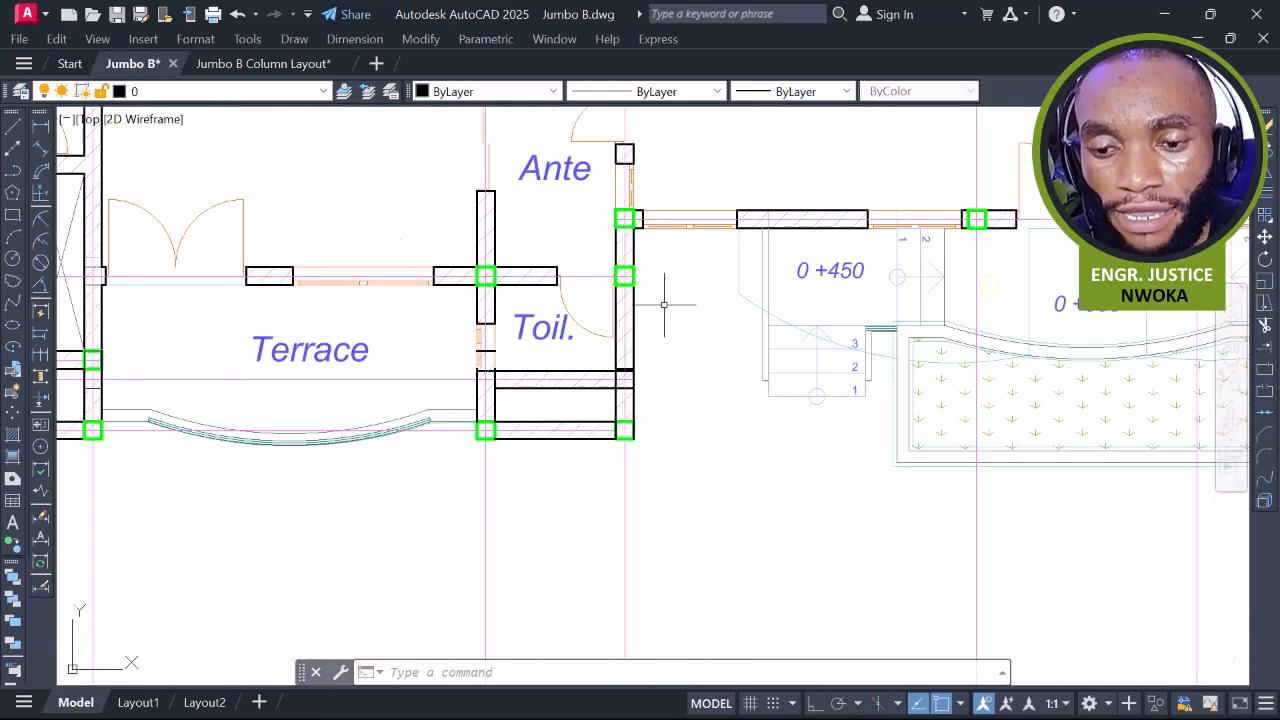
{"action": "left_click", "coordinate": [623, 276]}
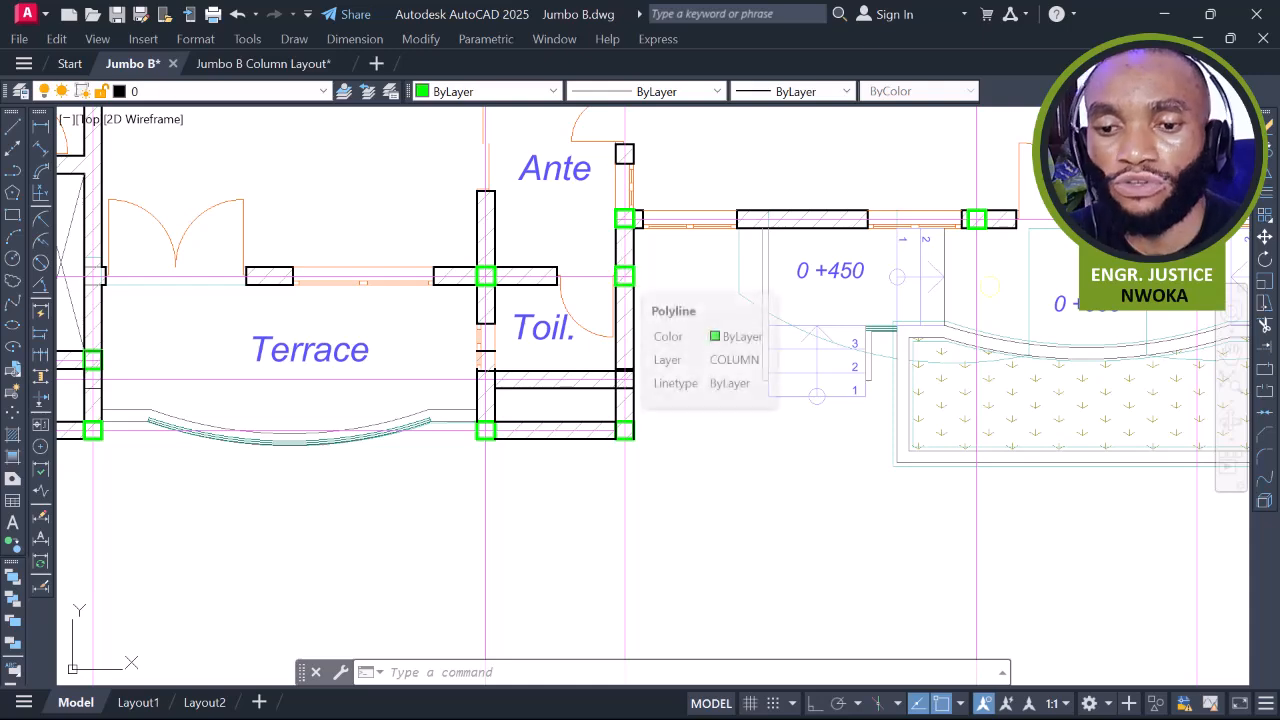
{"action": "type", "text": "E"}
{"action": "key", "text": "Return"}
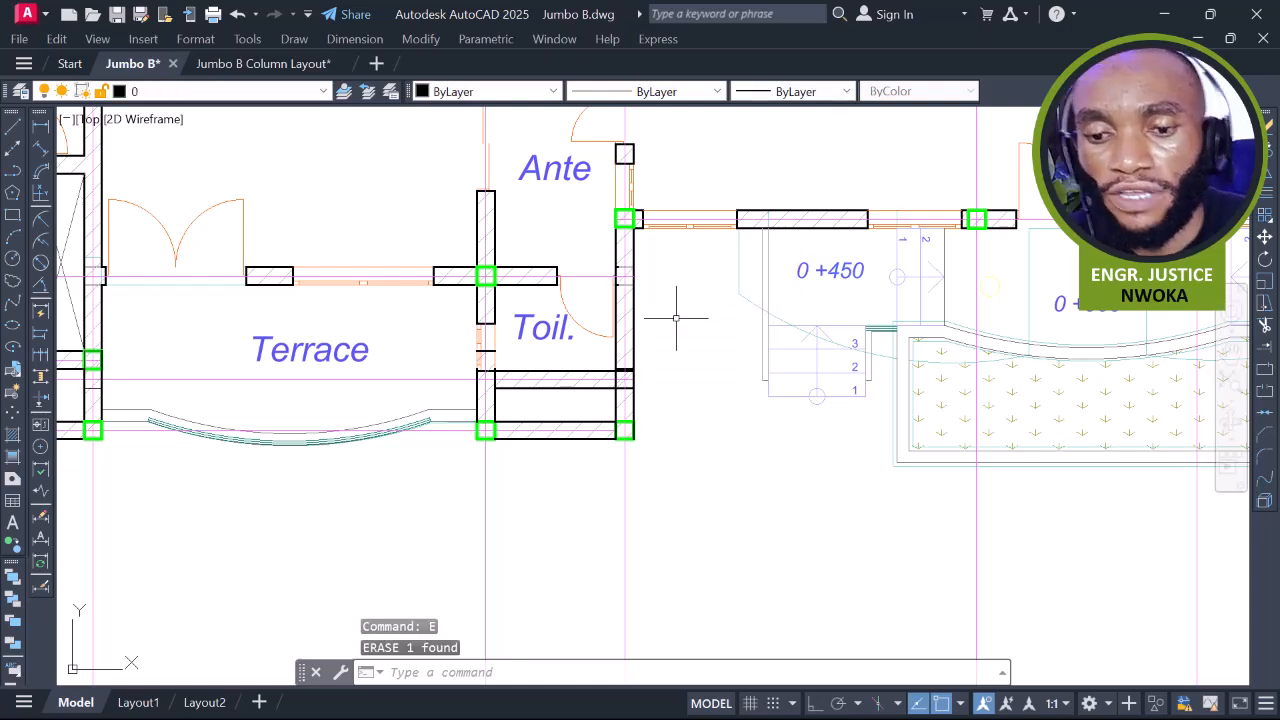
{"action": "scroll", "coordinate": [676, 318], "scroll_direction": "down", "scroll_amount": 4}
{"action": "scroll", "coordinate": [706, 341], "scroll_direction": "up", "scroll_amount": 2}
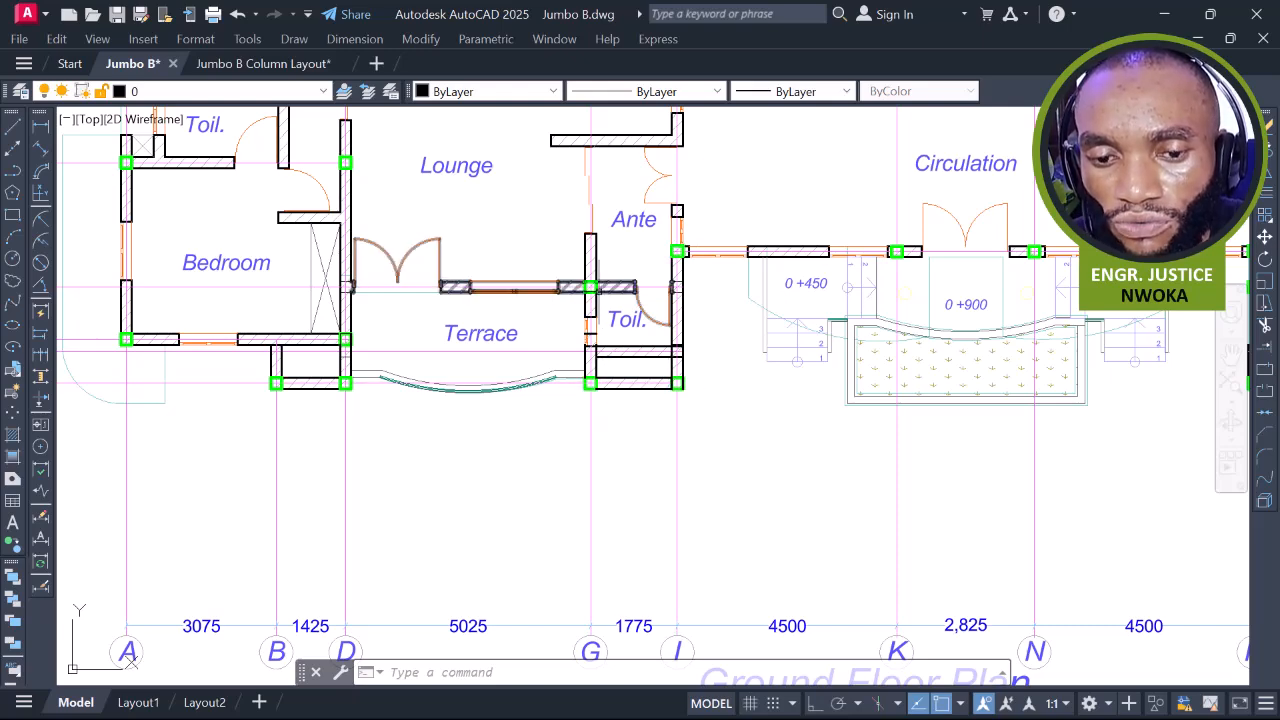
{"action": "middle_click_drag", "start_coordinate": [603, 284], "coordinate": [606, 426]}
{"action": "scroll", "coordinate": [640, 360], "scroll_direction": "down", "scroll_amount": 2}
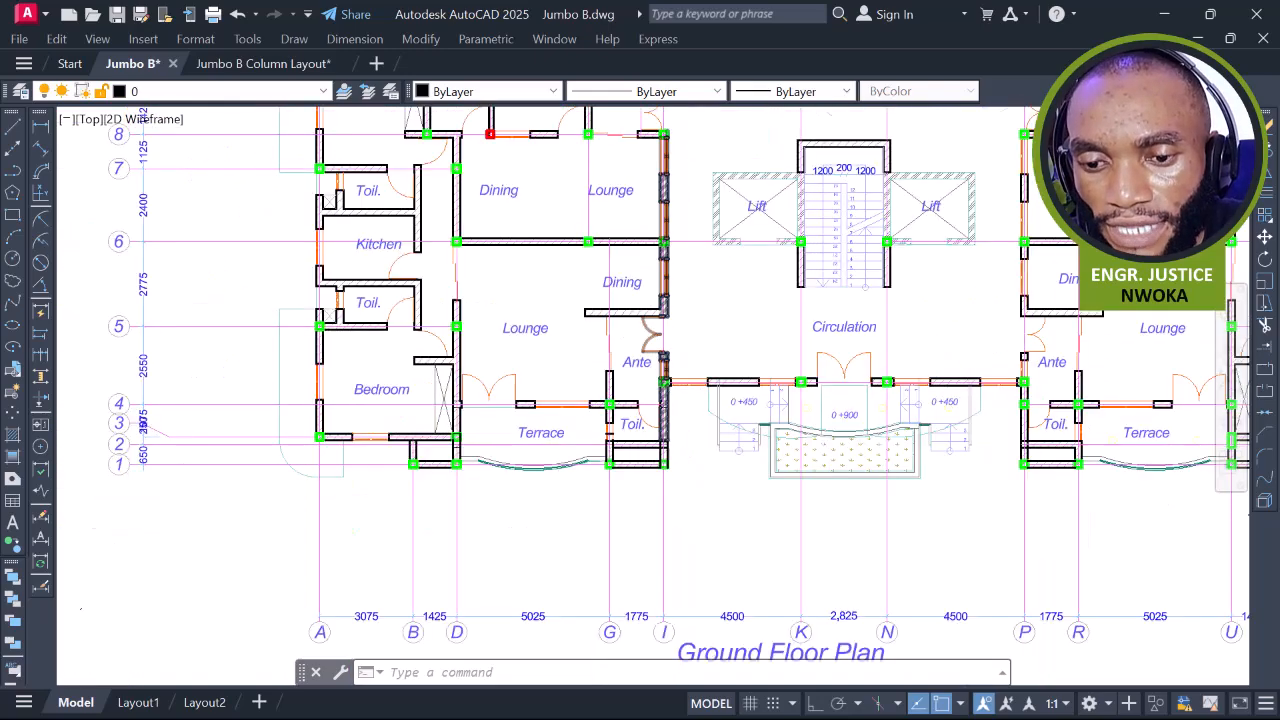
{"action": "scroll", "coordinate": [676, 384], "scroll_direction": "up", "scroll_amount": 2}
{"action": "middle_click_drag", "start_coordinate": [686, 160], "coordinate": [651, 409]}
{"action": "scroll", "coordinate": [651, 409], "scroll_direction": "down", "scroll_amount": 2}
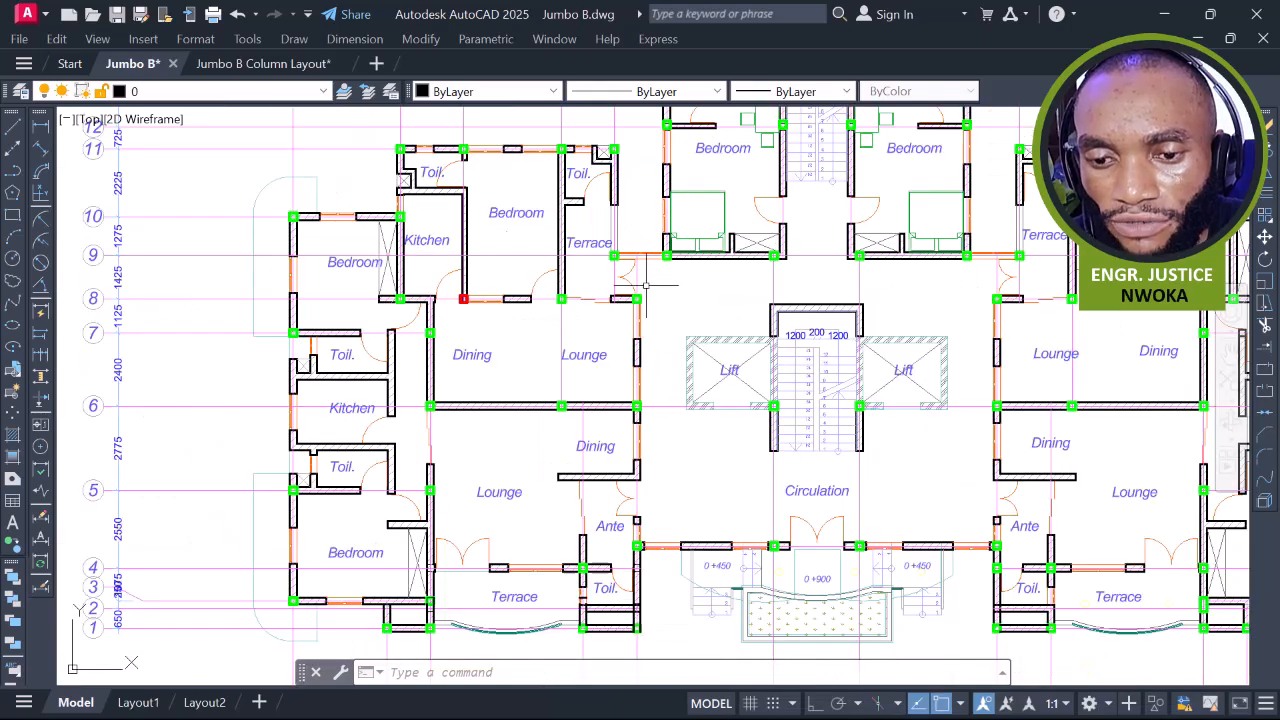
{"action": "middle_click_drag", "start_coordinate": [566, 300], "coordinate": [552, 347]}
{"action": "scroll", "coordinate": [575, 340], "scroll_direction": "up", "scroll_amount": 2}
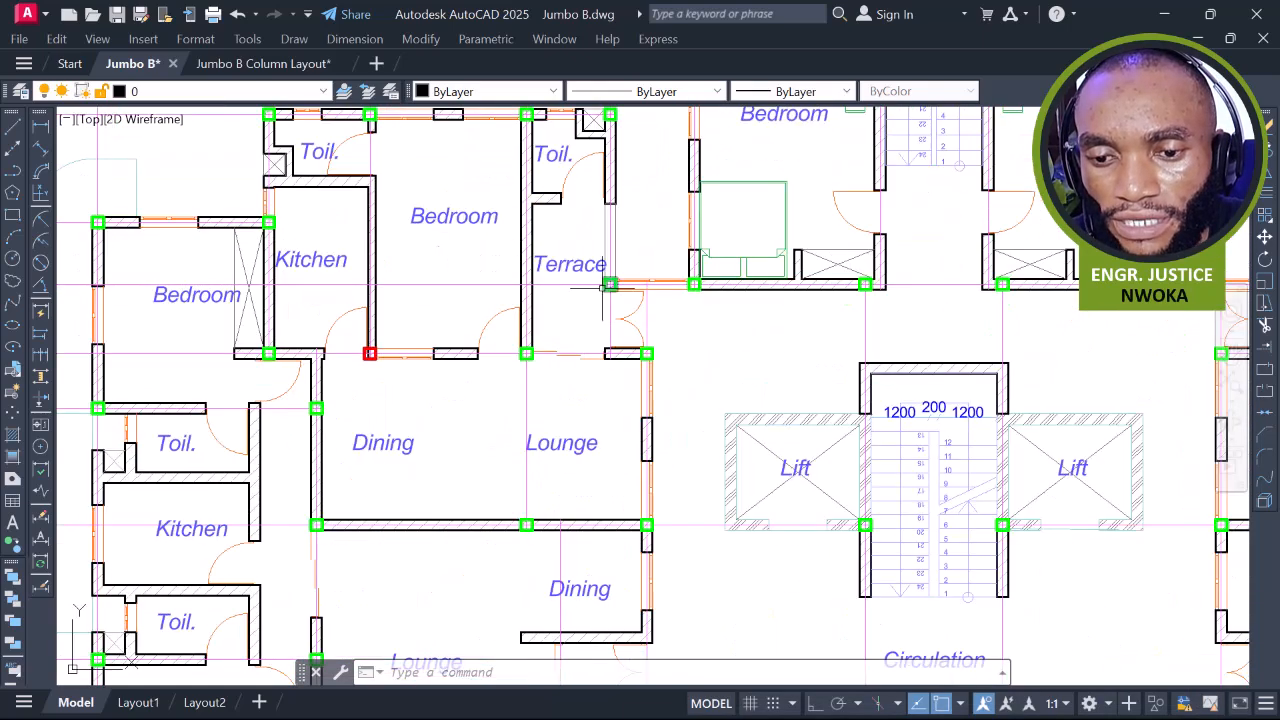
{"action": "scroll", "coordinate": [612, 285], "scroll_direction": "up", "scroll_amount": 4}
{"action": "middle_click_drag", "start_coordinate": [838, 283], "coordinate": [813, 288]}
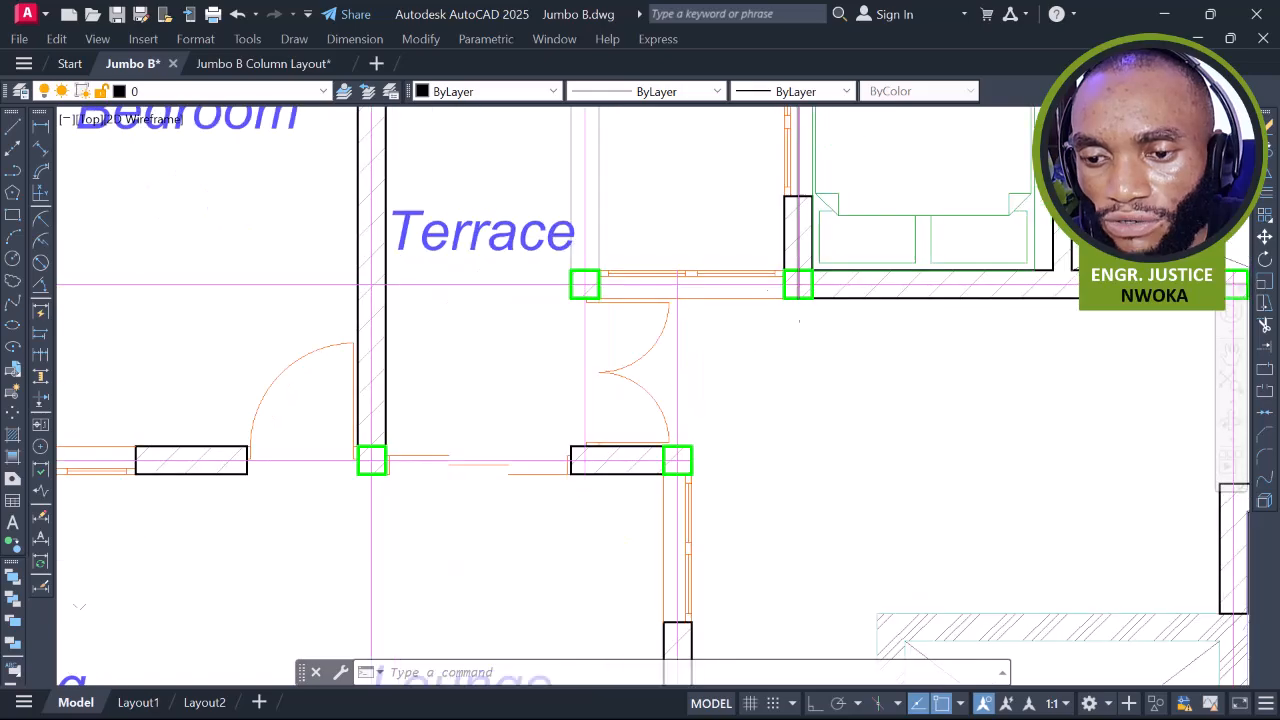
{"action": "scroll", "coordinate": [813, 288], "scroll_direction": "down", "scroll_amount": 4}
{"action": "middle_click_drag", "start_coordinate": [856, 202], "coordinate": [457, 334]}
{"action": "left_click_drag", "start_coordinate": [580, 419], "coordinate": [572, 398]}
{"action": "middle_click_drag", "start_coordinate": [572, 398], "coordinate": [569, 389]}
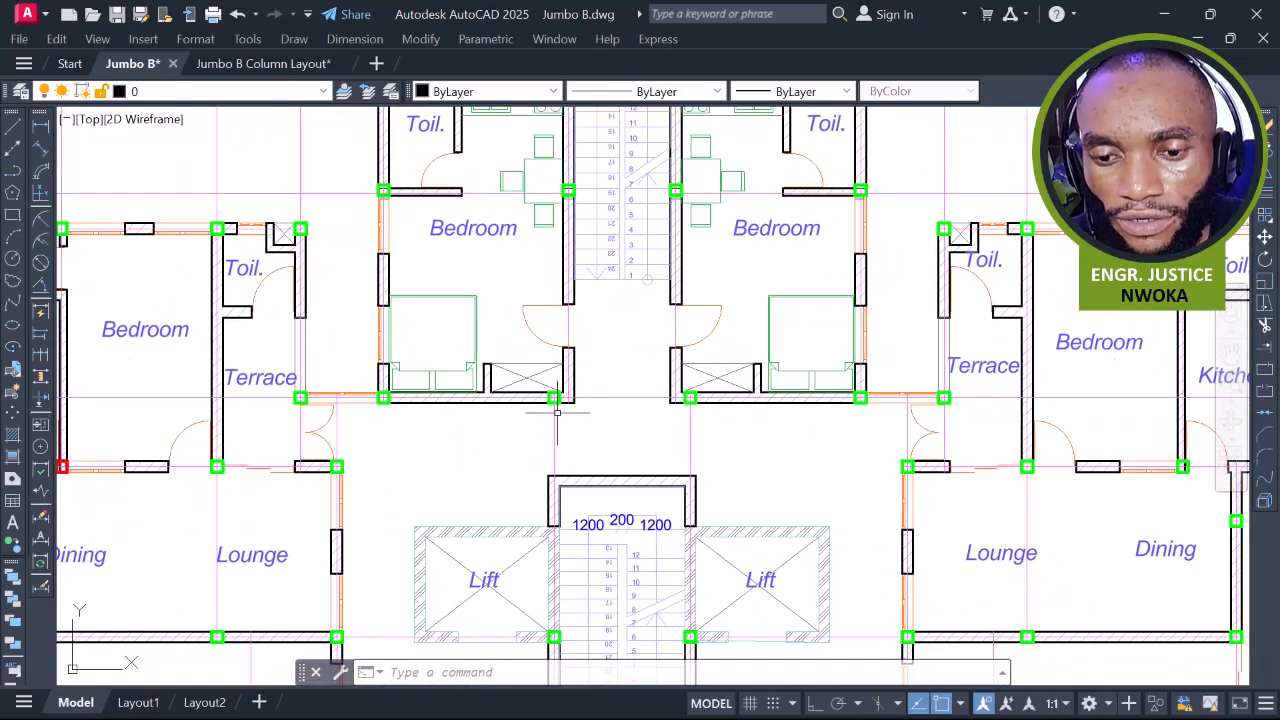
{"action": "scroll", "coordinate": [563, 411], "scroll_direction": "up", "scroll_amount": 2}
{"action": "scroll", "coordinate": [552, 390], "scroll_direction": "down", "scroll_amount": 2}
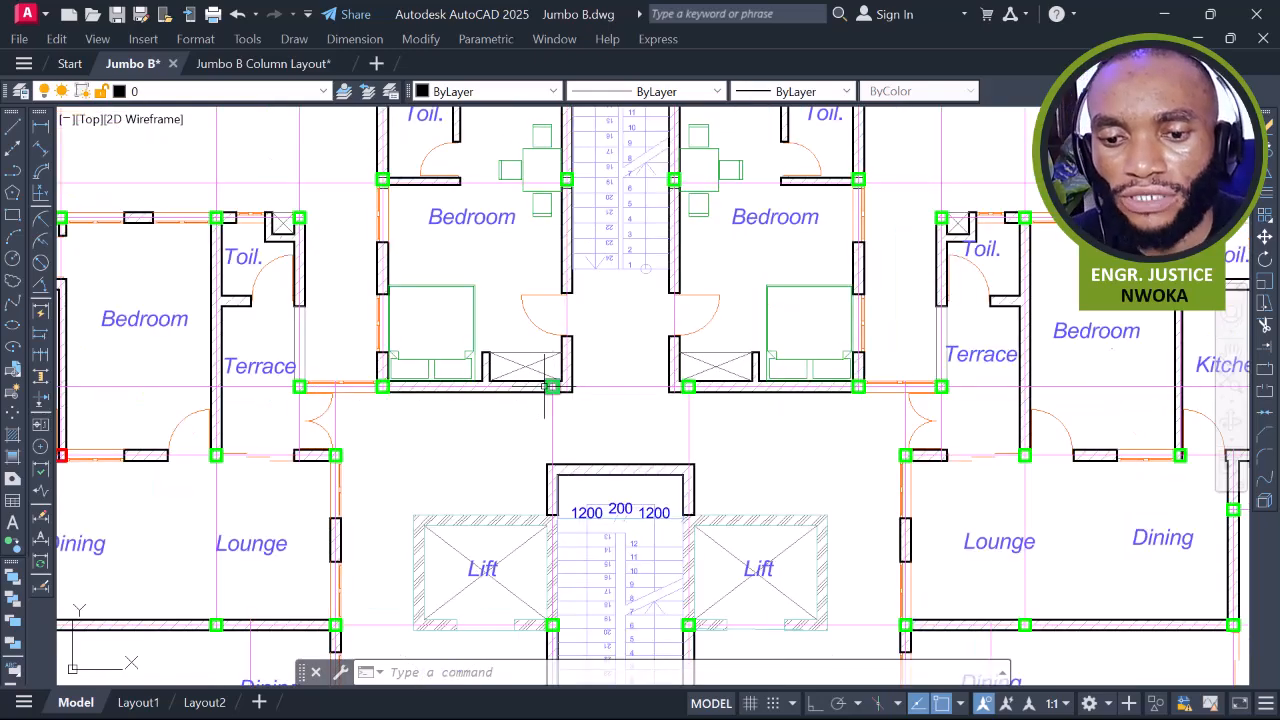
{"action": "scroll", "coordinate": [525, 375], "scroll_direction": "down", "scroll_amount": 5}
{"action": "scroll", "coordinate": [565, 344], "scroll_direction": "up", "scroll_amount": 8}
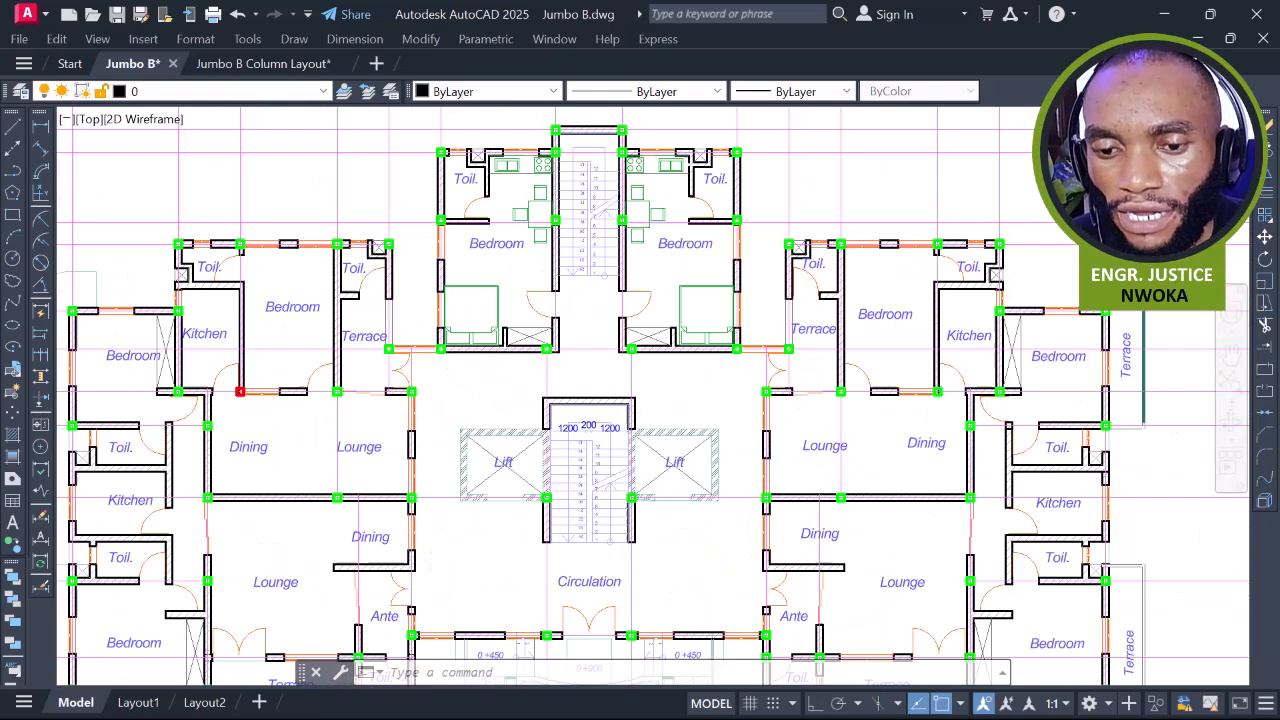
{"action": "scroll", "coordinate": [582, 325], "scroll_direction": "up", "scroll_amount": 2}
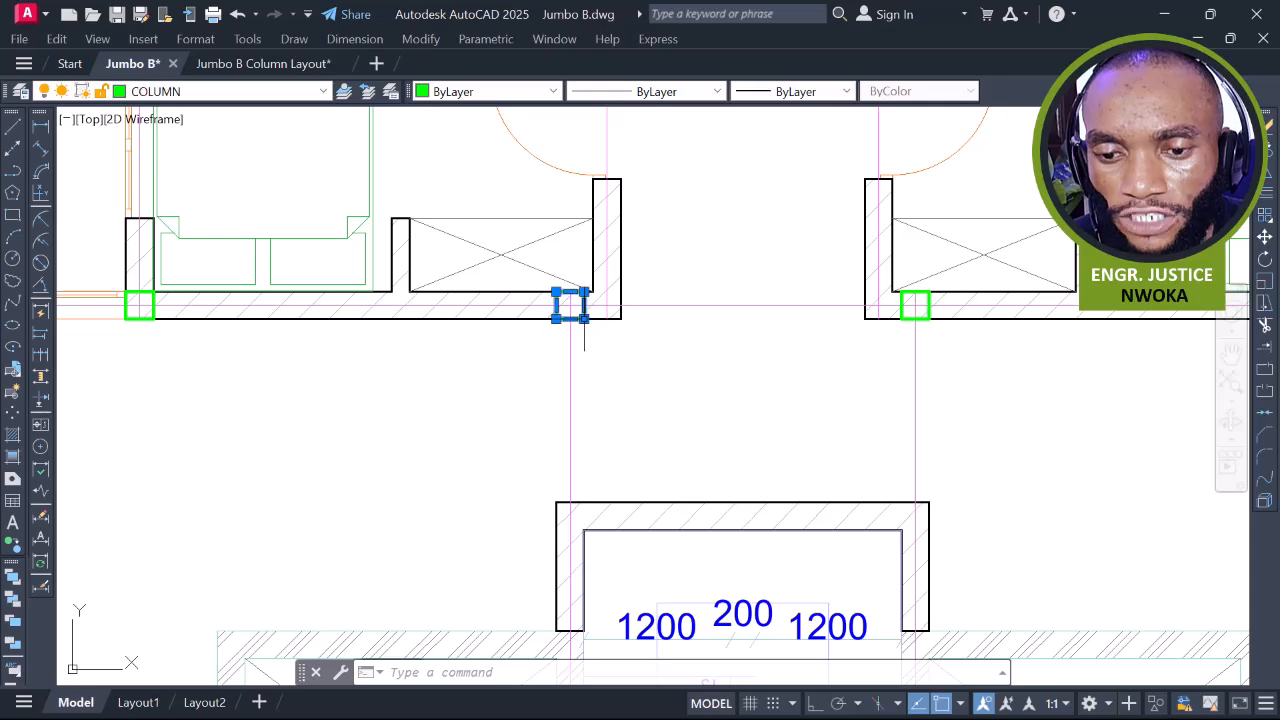
Move the selected column from its centre to its corrected position near the stair core
{"action": "scroll", "coordinate": [584, 320], "scroll_direction": "down", "scroll_amount": 5}
{"action": "scroll", "coordinate": [549, 341], "scroll_direction": "up", "scroll_amount": 3}
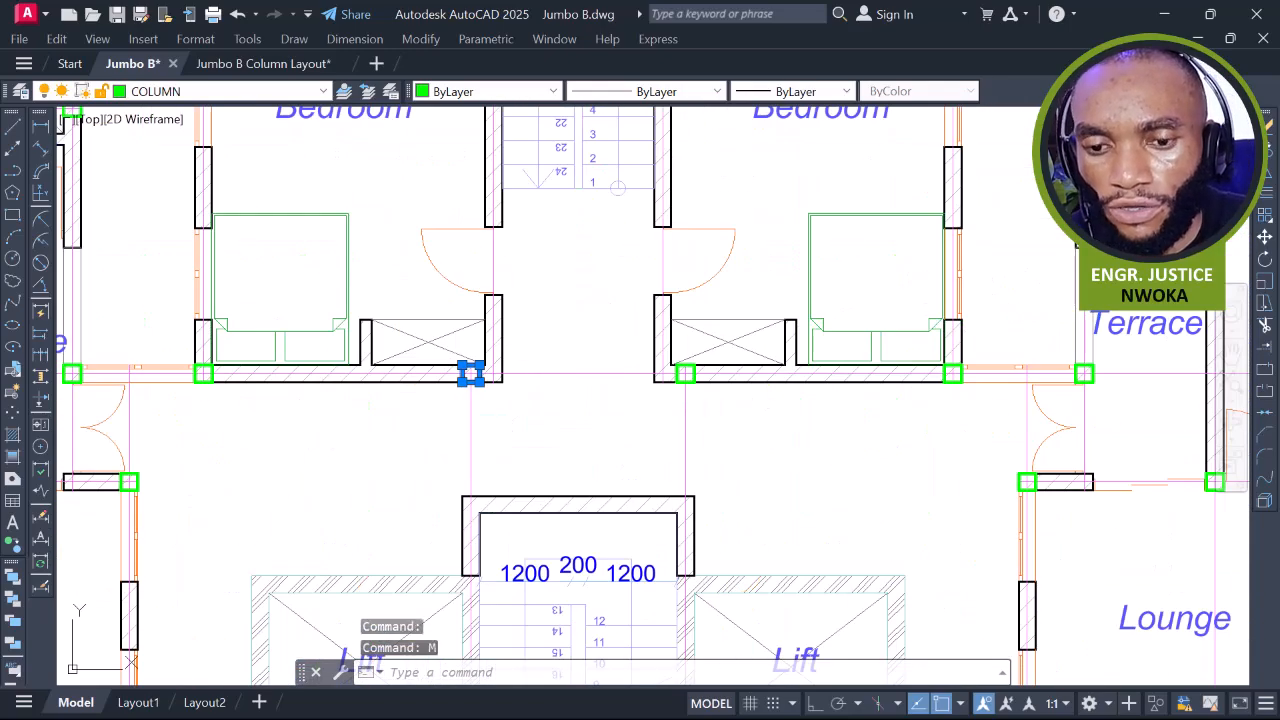
{"action": "type", "text": "m"}
{"action": "key", "text": "Return"}
{"action": "scroll", "coordinate": [470, 373], "scroll_direction": "up", "scroll_amount": 8}
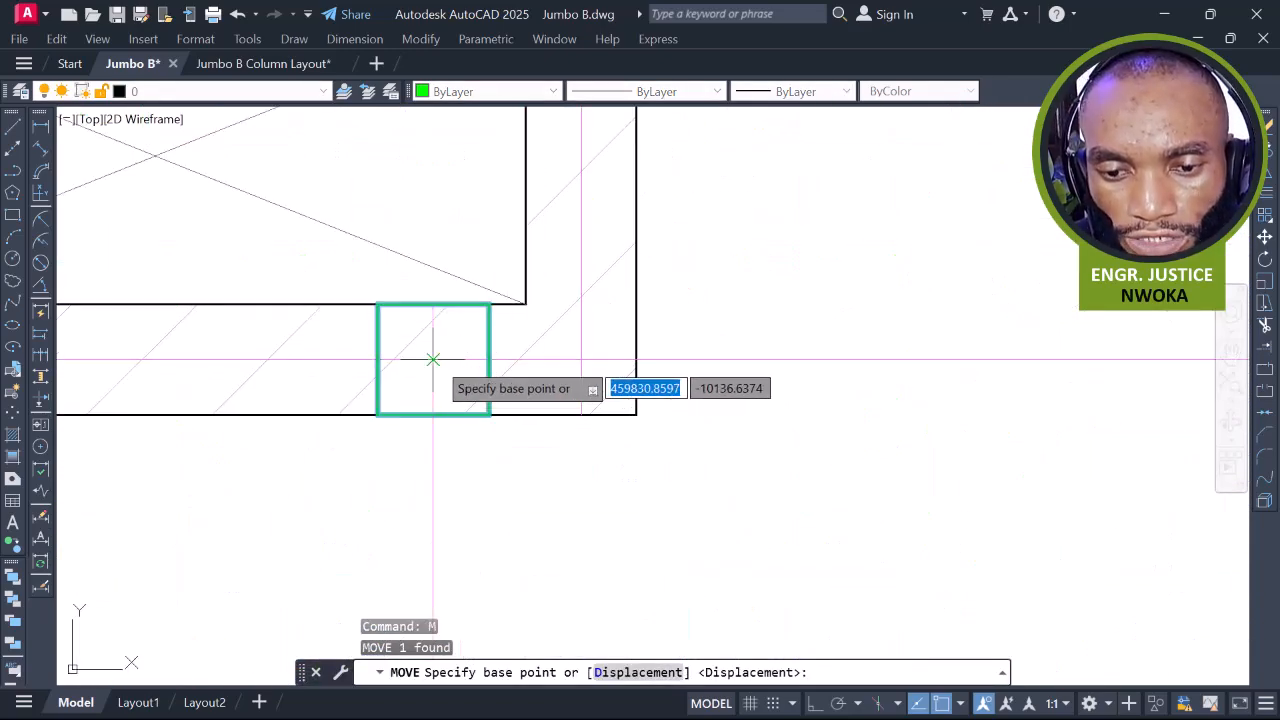
{"action": "left_click", "coordinate": [433, 359]}
{"action": "left_click", "coordinate": [581, 359]}
{"action": "scroll", "coordinate": [590, 345], "scroll_direction": "down", "scroll_amount": 7}
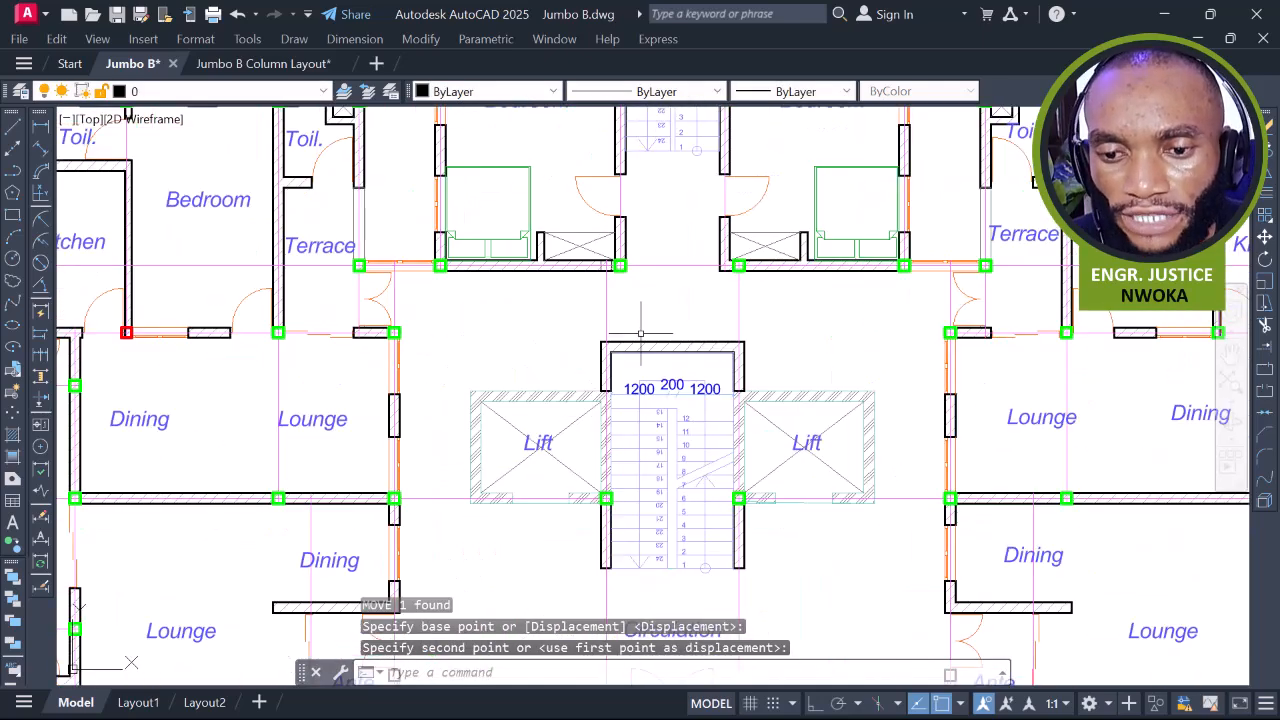
{"action": "middle_click_drag", "start_coordinate": [640, 331], "coordinate": [638, 289]}
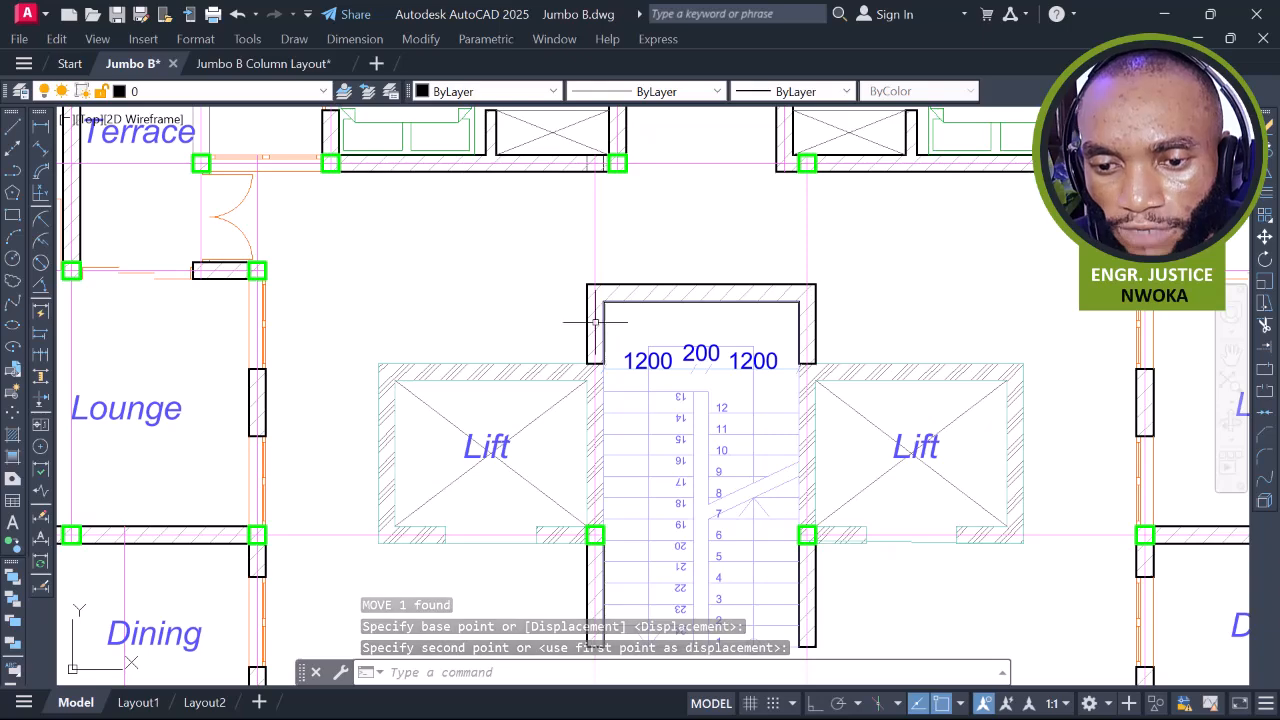
{"action": "scroll", "coordinate": [599, 319], "scroll_direction": "down", "scroll_amount": 2}
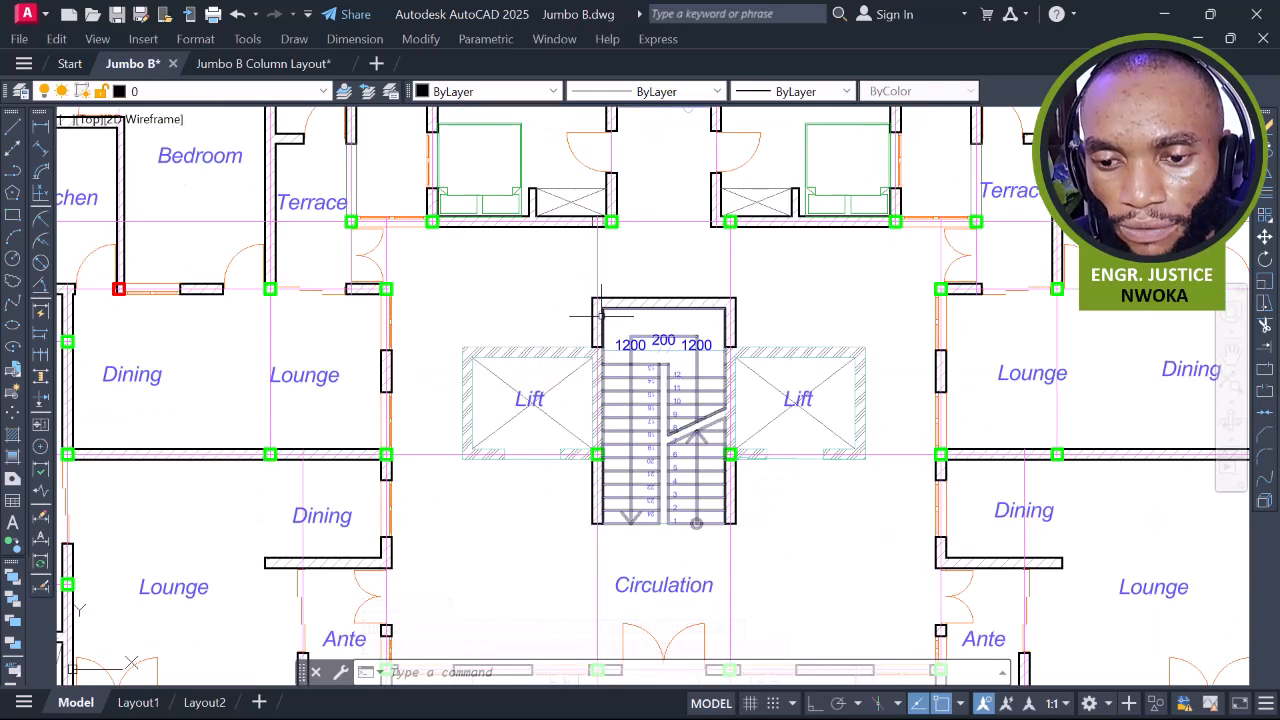
{"action": "scroll", "coordinate": [603, 226], "scroll_direction": "up", "scroll_amount": 4}
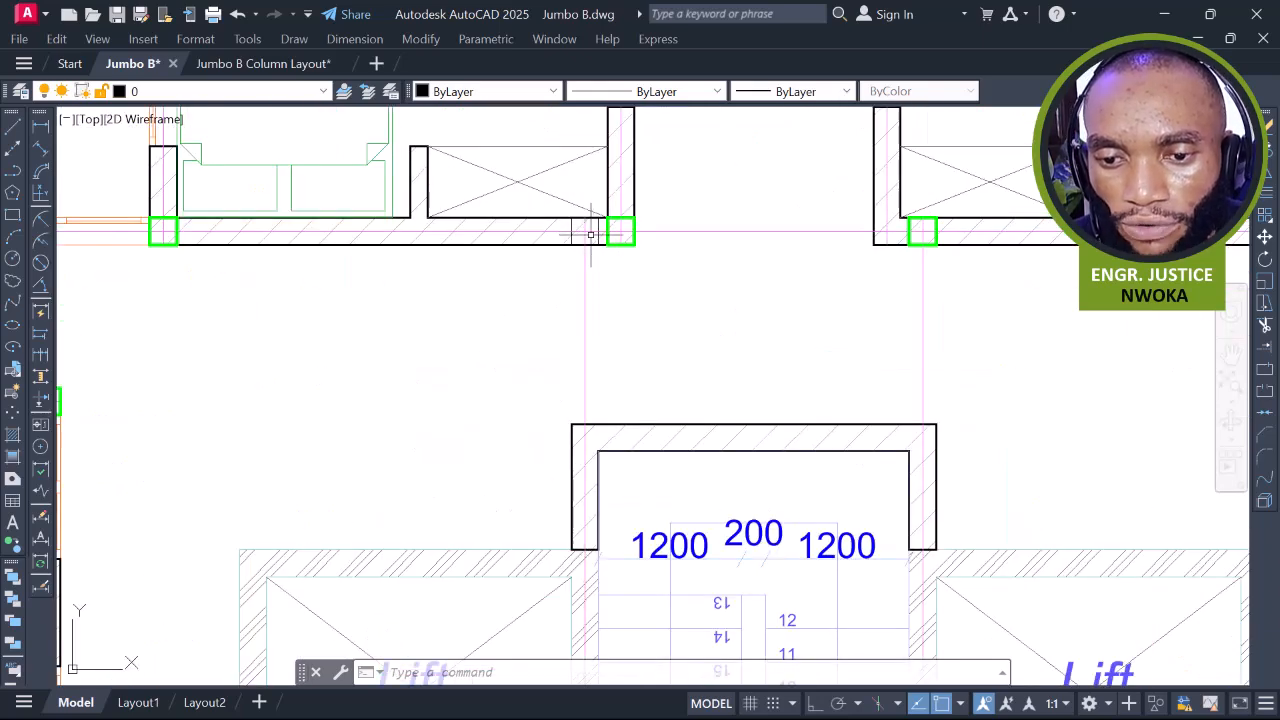
{"action": "scroll", "coordinate": [590, 234], "scroll_direction": "down", "scroll_amount": 2}
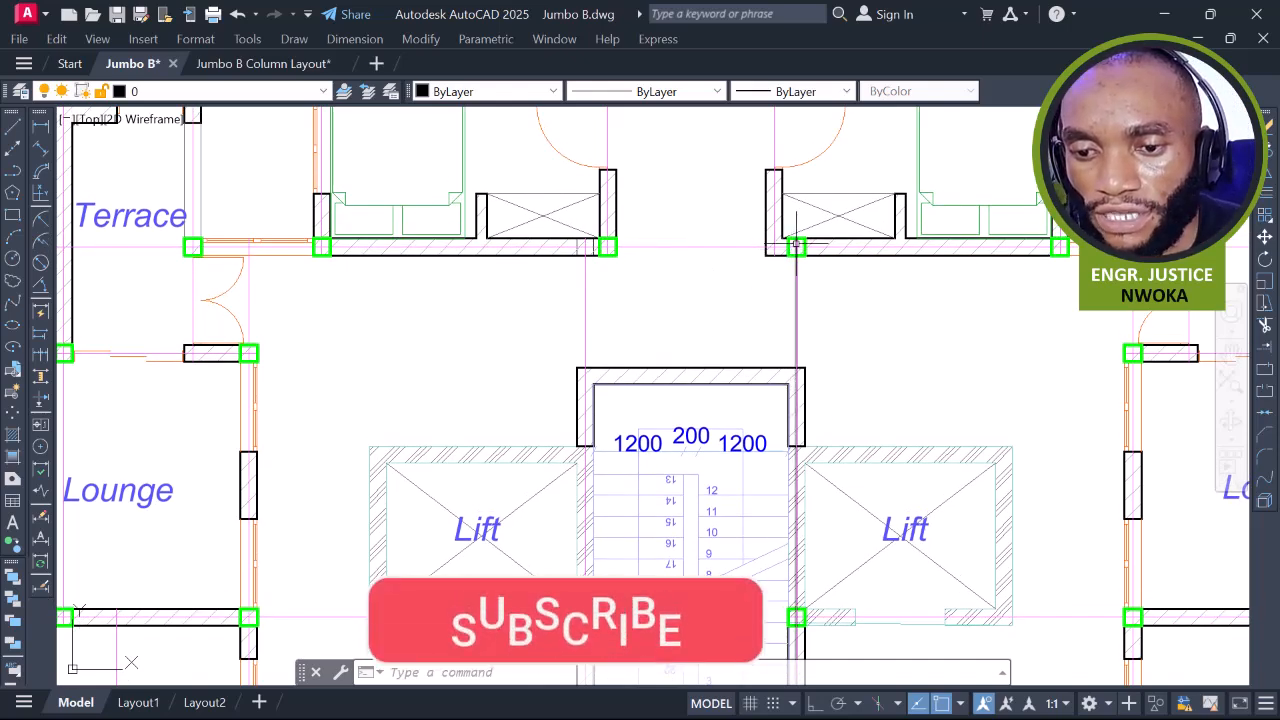
{"action": "scroll", "coordinate": [790, 300], "scroll_direction": "down", "scroll_amount": 2}
{"action": "scroll", "coordinate": [775, 375], "scroll_direction": "up", "scroll_amount": 3}
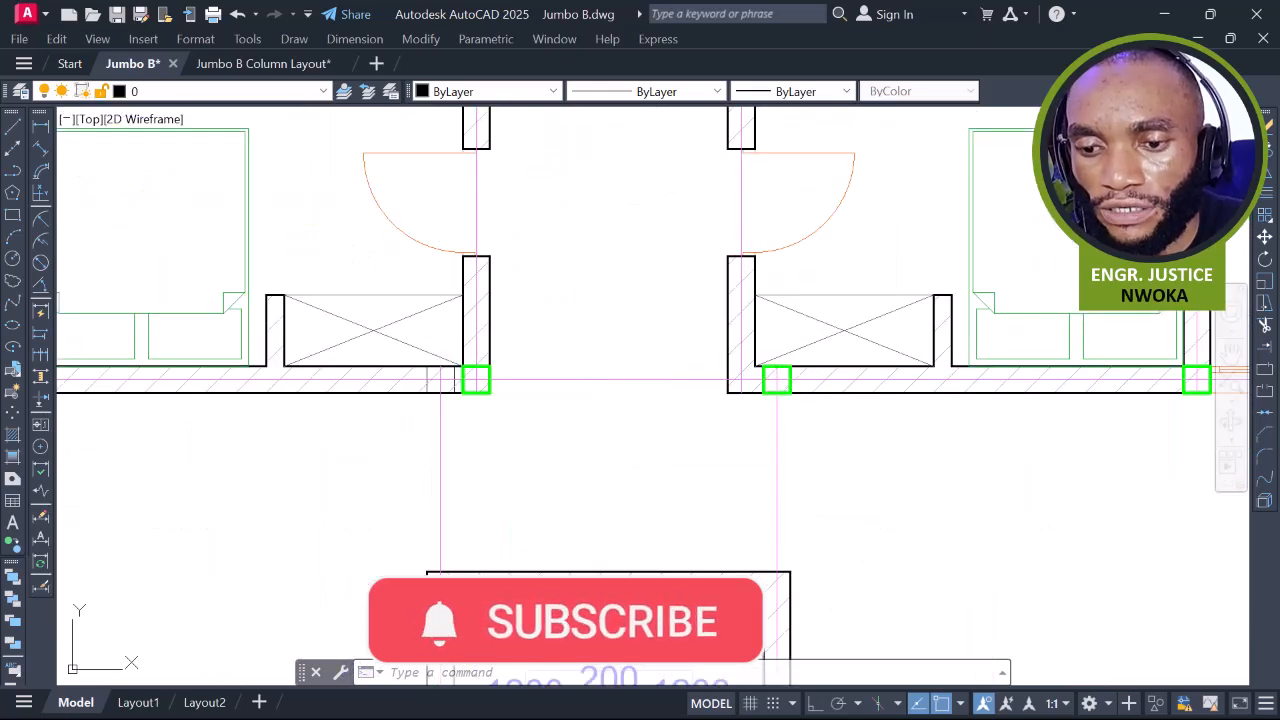
Move the green column at the corridor wall so its corner snaps to the wall's left corner
{"action": "left_click", "coordinate": [792, 372]}
{"action": "type", "text": "M"}
{"action": "key", "text": "Return"}
{"action": "scroll", "coordinate": [780, 376], "scroll_direction": "up", "scroll_amount": 3}
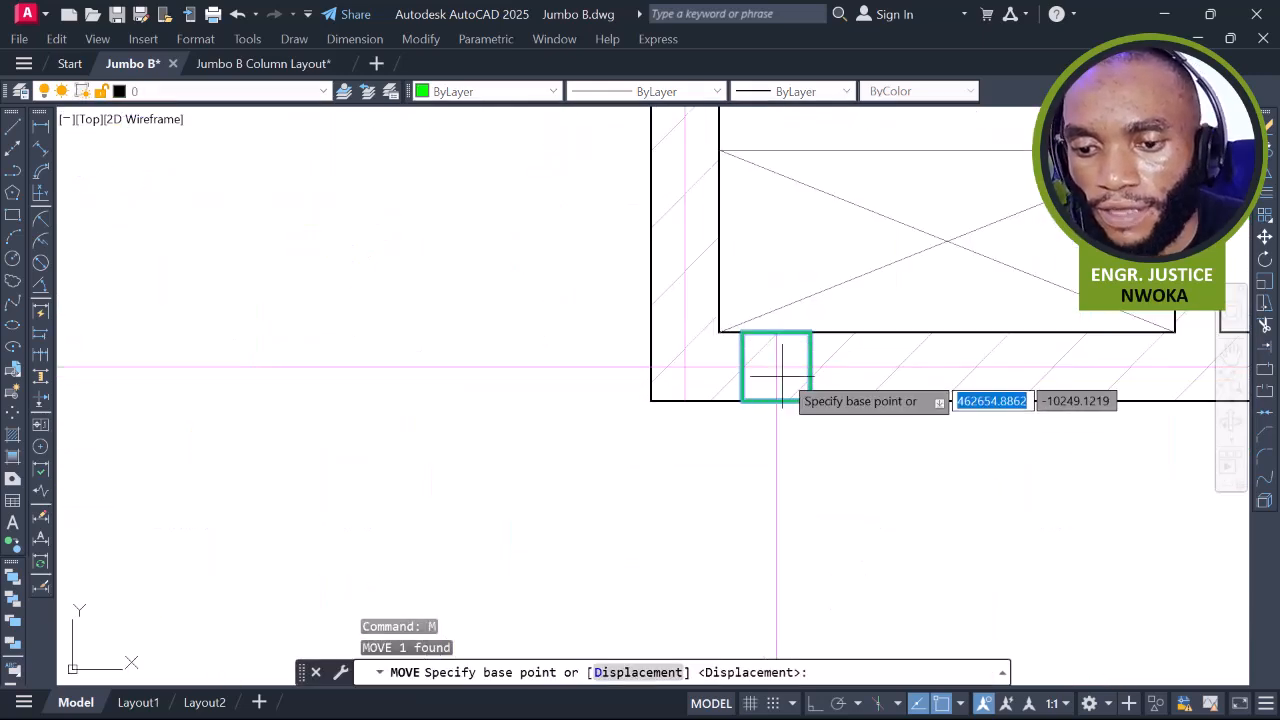
{"action": "left_click", "coordinate": [791, 348]}
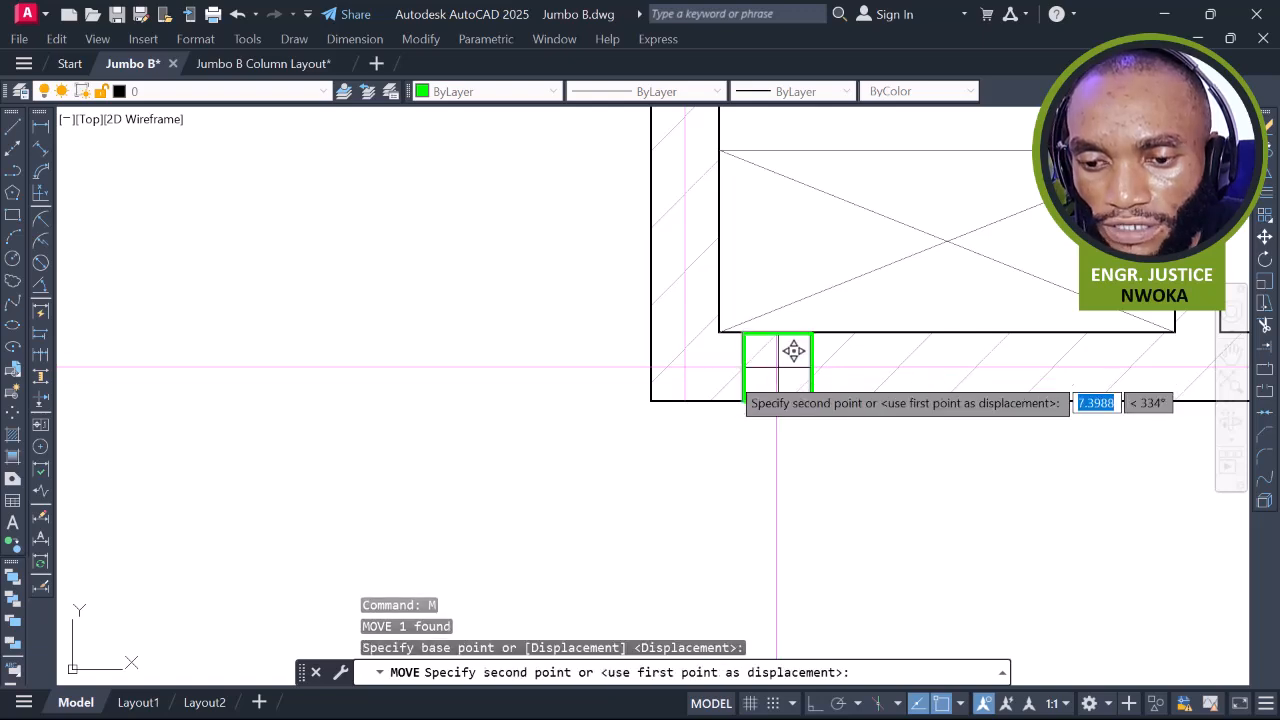
{"action": "left_click", "coordinate": [700, 349]}
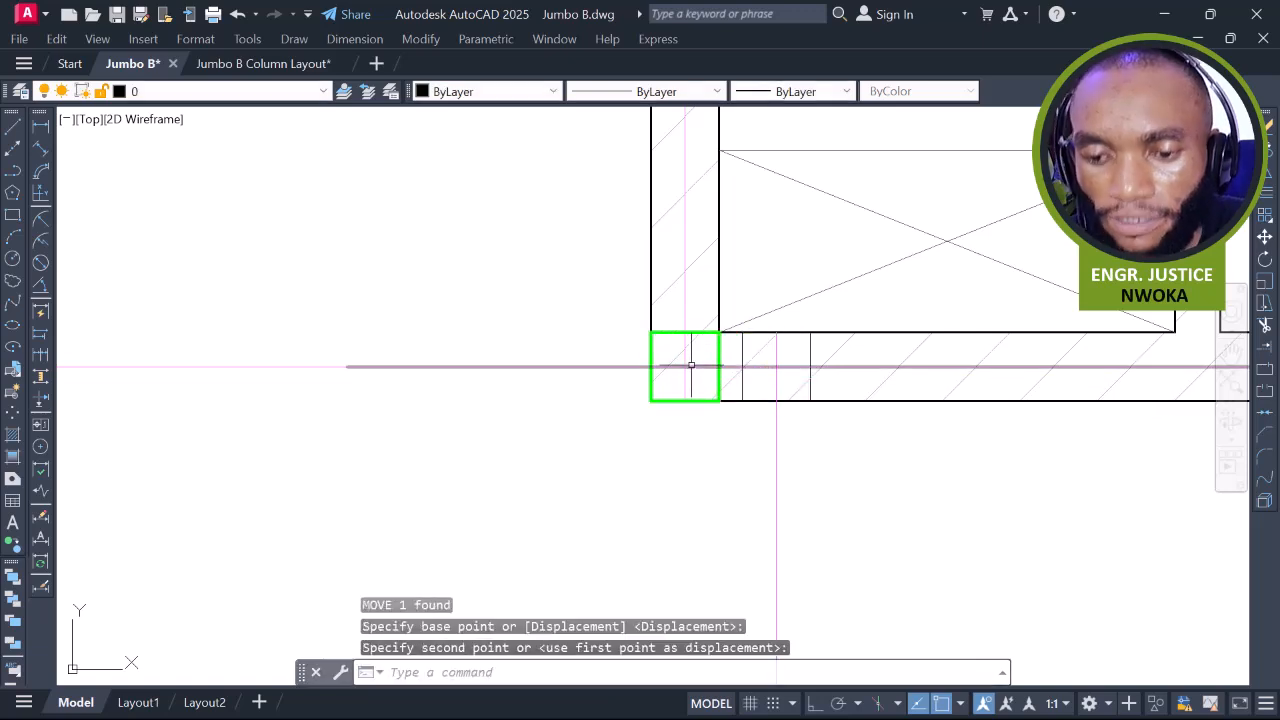
{"action": "scroll", "coordinate": [693, 357], "scroll_direction": "down", "scroll_amount": 3}
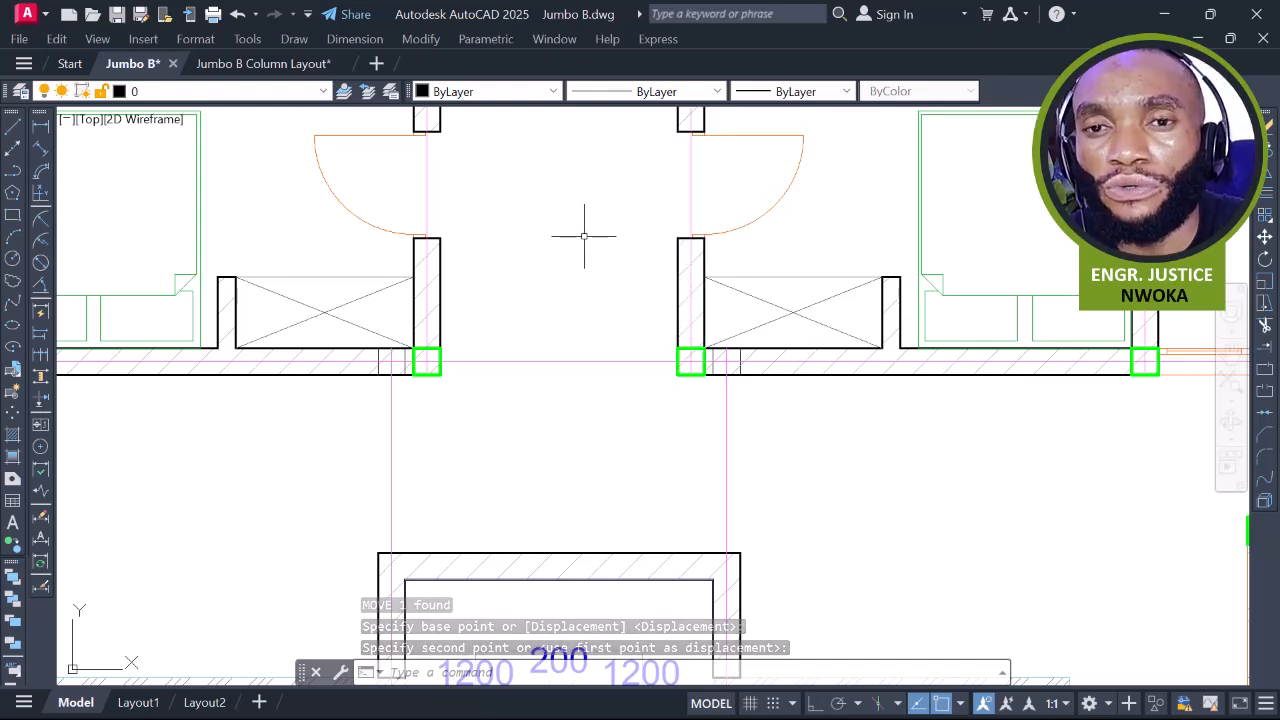
{"action": "middle_click_drag", "start_coordinate": [723, 243], "coordinate": [645, 268]}
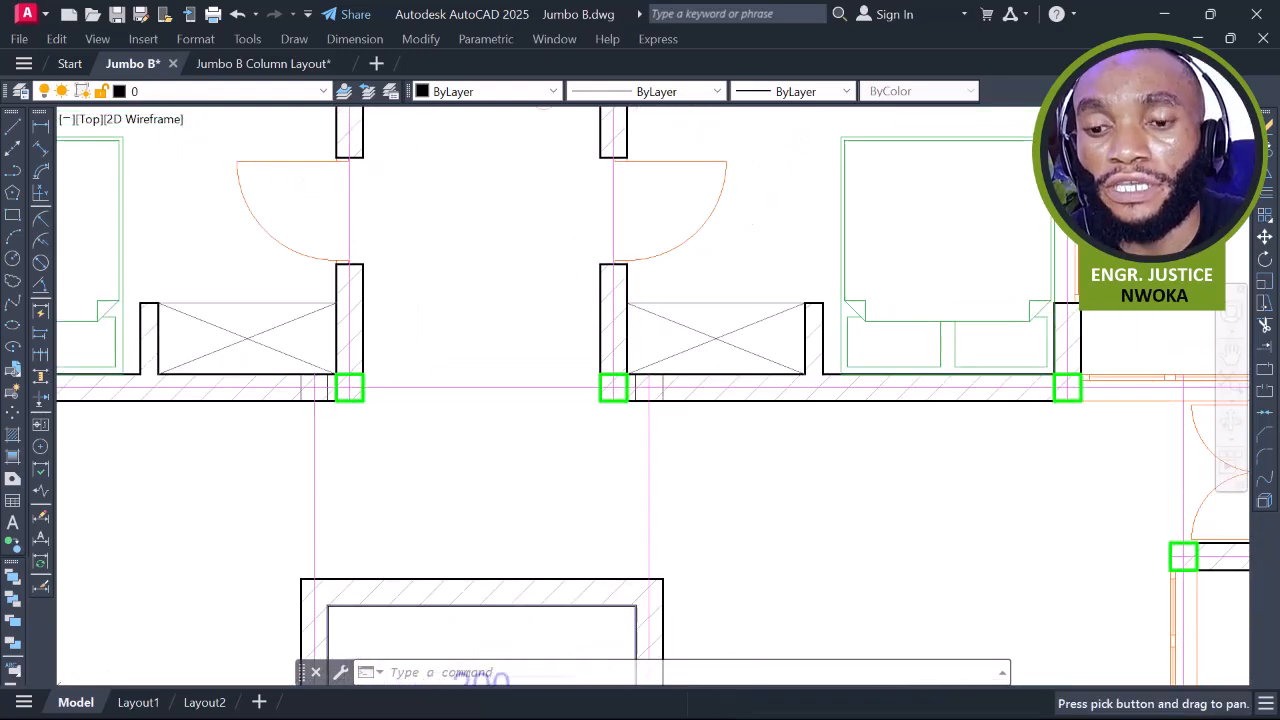
{"action": "scroll", "coordinate": [669, 270], "scroll_direction": "down", "scroll_amount": 2}
{"action": "middle_click_drag", "start_coordinate": [757, 292], "coordinate": [750, 427]}
{"action": "scroll", "coordinate": [748, 378], "scroll_direction": "down", "scroll_amount": 2}
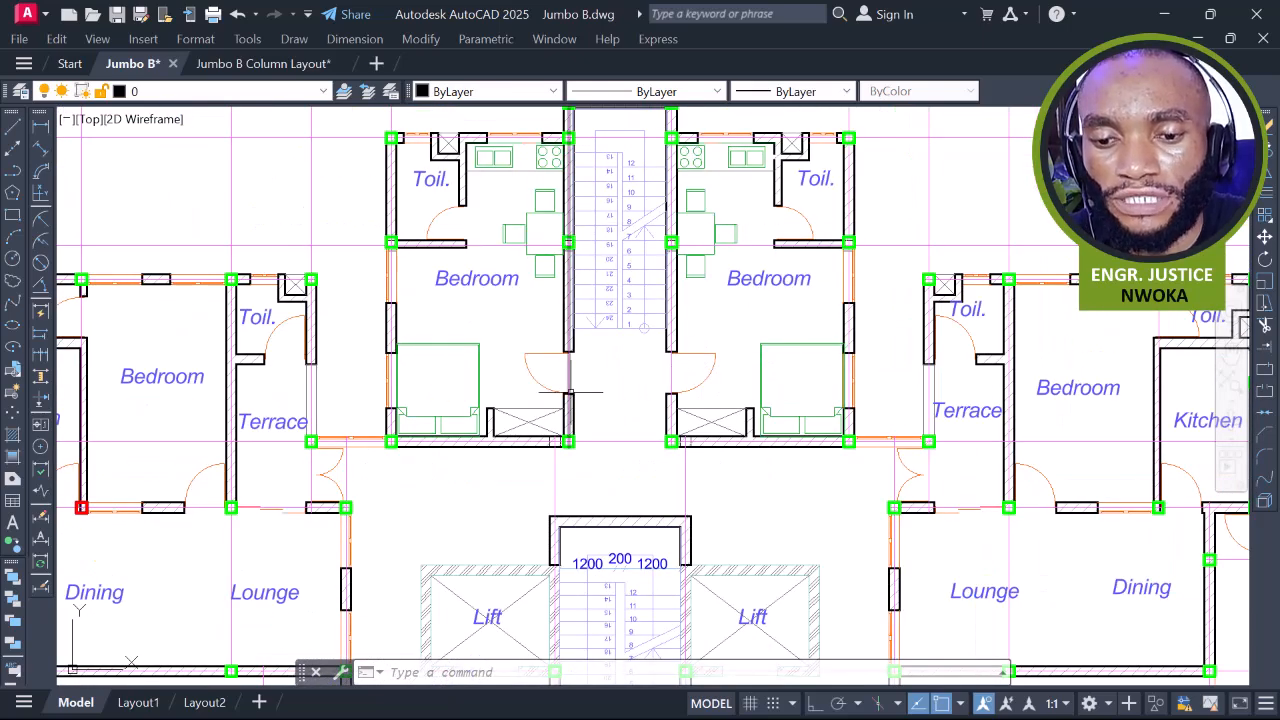
{"action": "left_click", "coordinate": [40, 130]}
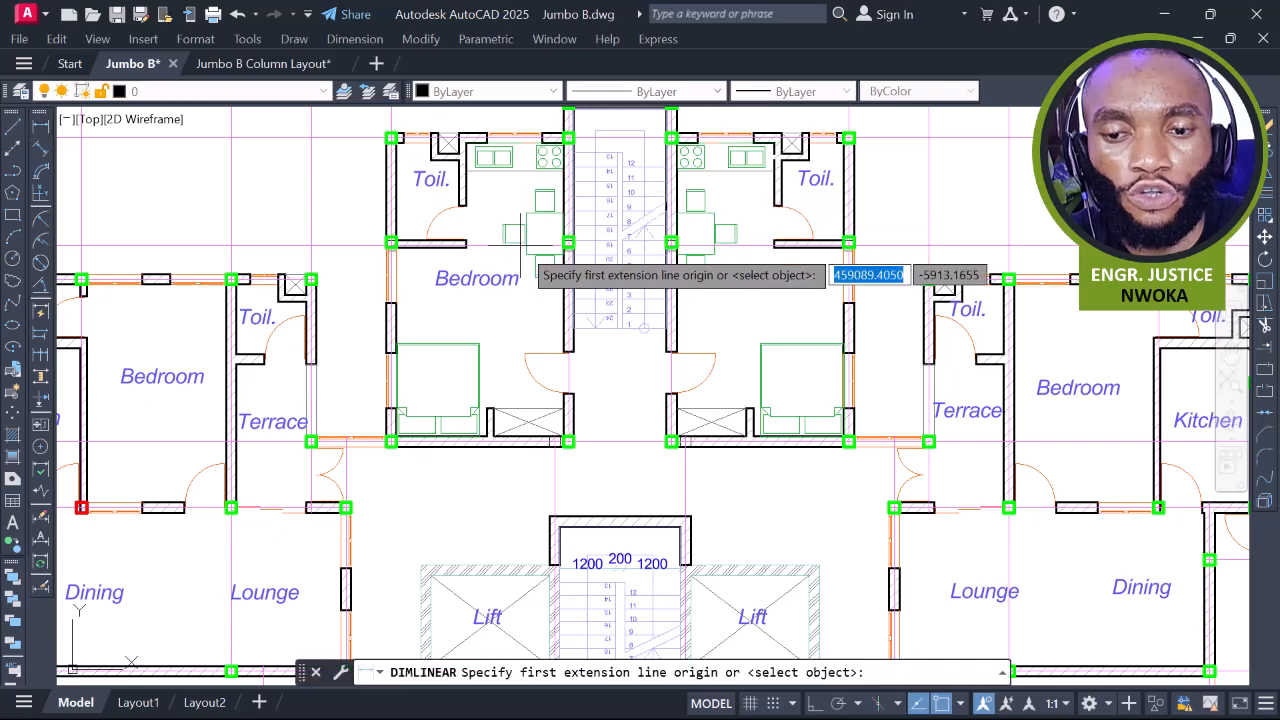
{"action": "scroll", "coordinate": [594, 245], "scroll_direction": "up", "scroll_amount": 5}
{"action": "scroll", "coordinate": [595, 242], "scroll_direction": "up", "scroll_amount": 4}
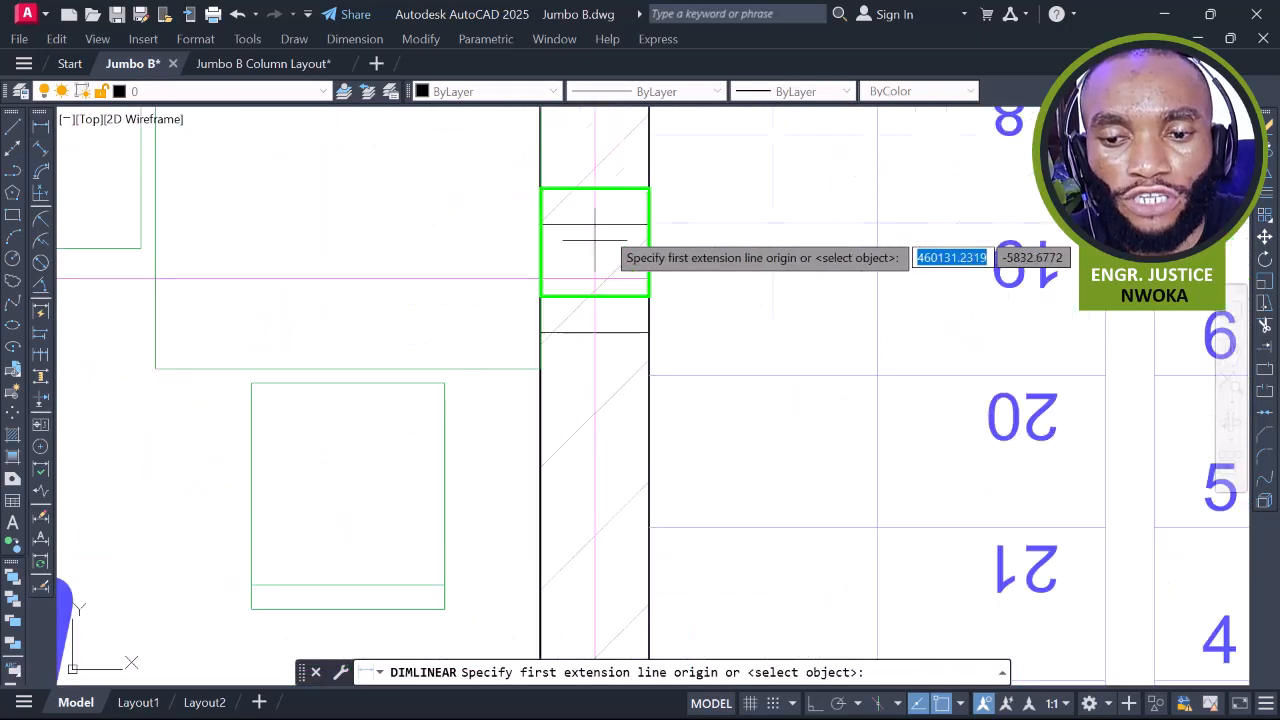
{"action": "left_click", "coordinate": [595, 242]}
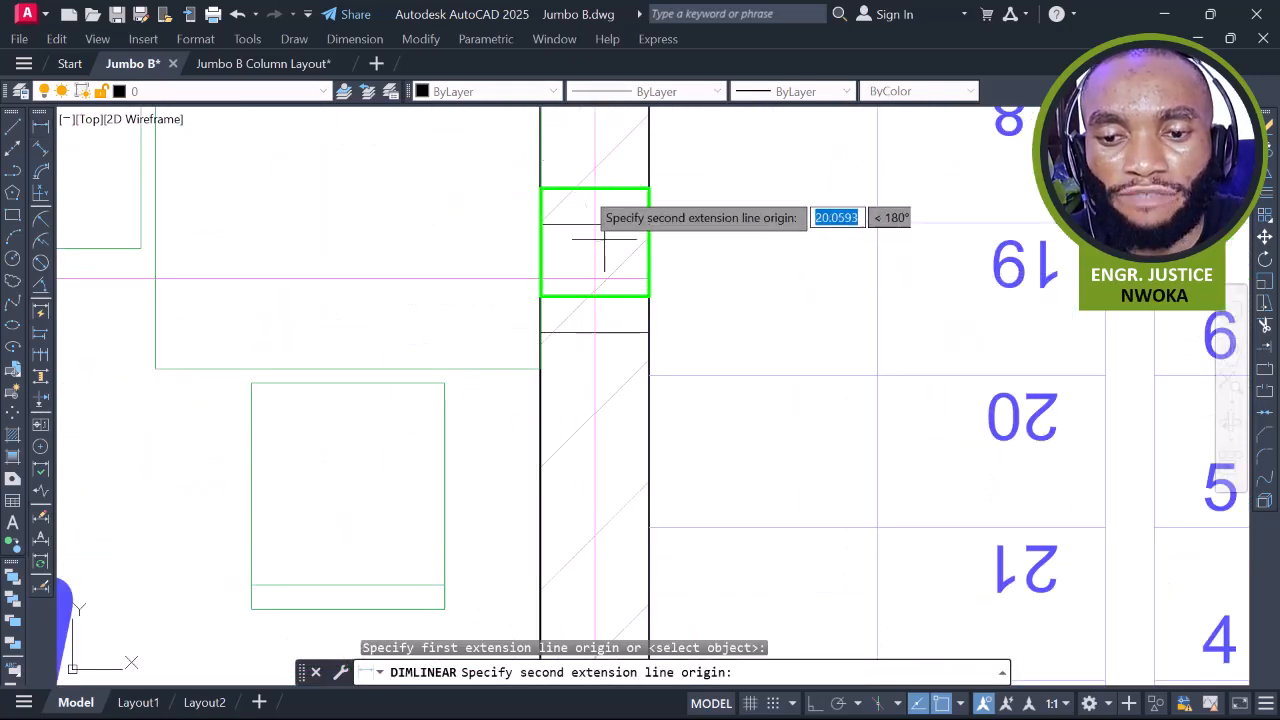
{"action": "scroll", "coordinate": [590, 240], "scroll_direction": "down", "scroll_amount": 5}
{"action": "scroll", "coordinate": [580, 352], "scroll_direction": "up", "scroll_amount": 5}
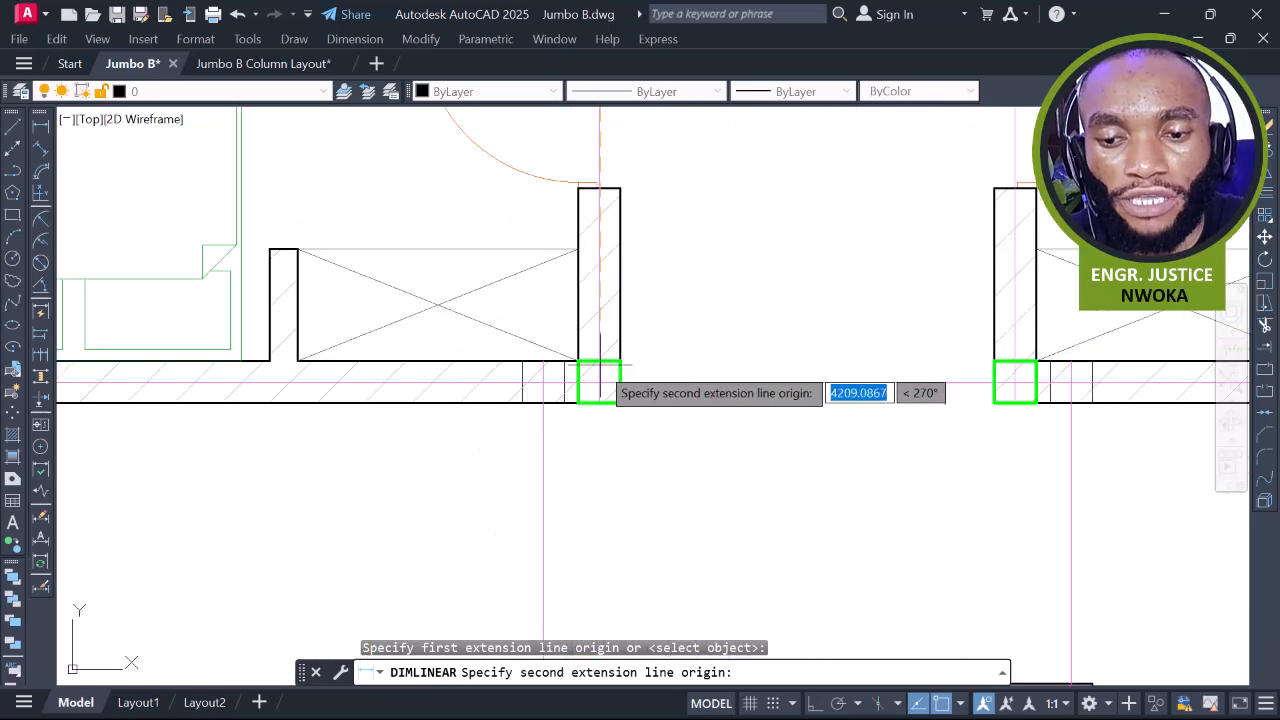
{"action": "left_click", "coordinate": [597, 380]}
{"action": "scroll", "coordinate": [585, 285], "scroll_direction": "down", "scroll_amount": 3}
{"action": "scroll", "coordinate": [585, 285], "scroll_direction": "up", "scroll_amount": 4}
{"action": "scroll", "coordinate": [585, 285], "scroll_direction": "down", "scroll_amount": 8}
{"action": "key", "text": "Escape"}
{"action": "scroll", "coordinate": [612, 232], "scroll_direction": "up", "scroll_amount": 2}
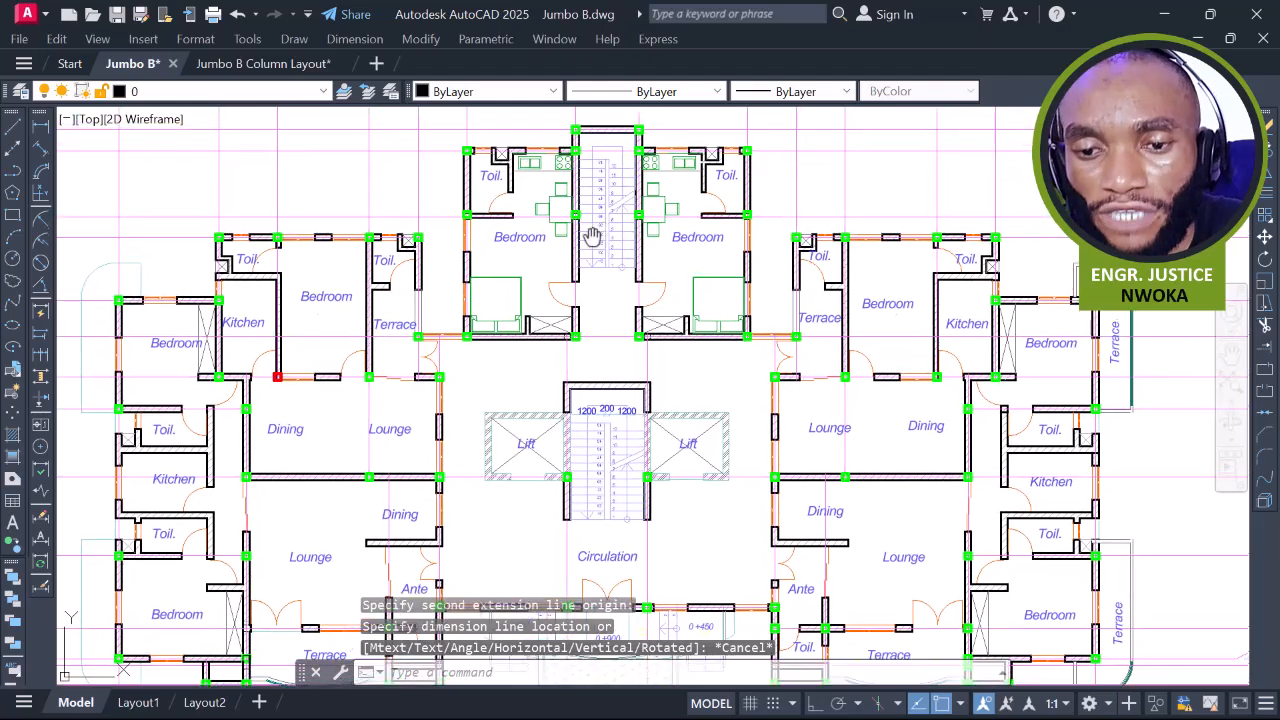
{"action": "scroll", "coordinate": [512, 160], "scroll_direction": "up", "scroll_amount": 3}
{"action": "middle_click_drag", "start_coordinate": [512, 160], "coordinate": [542, 234]}
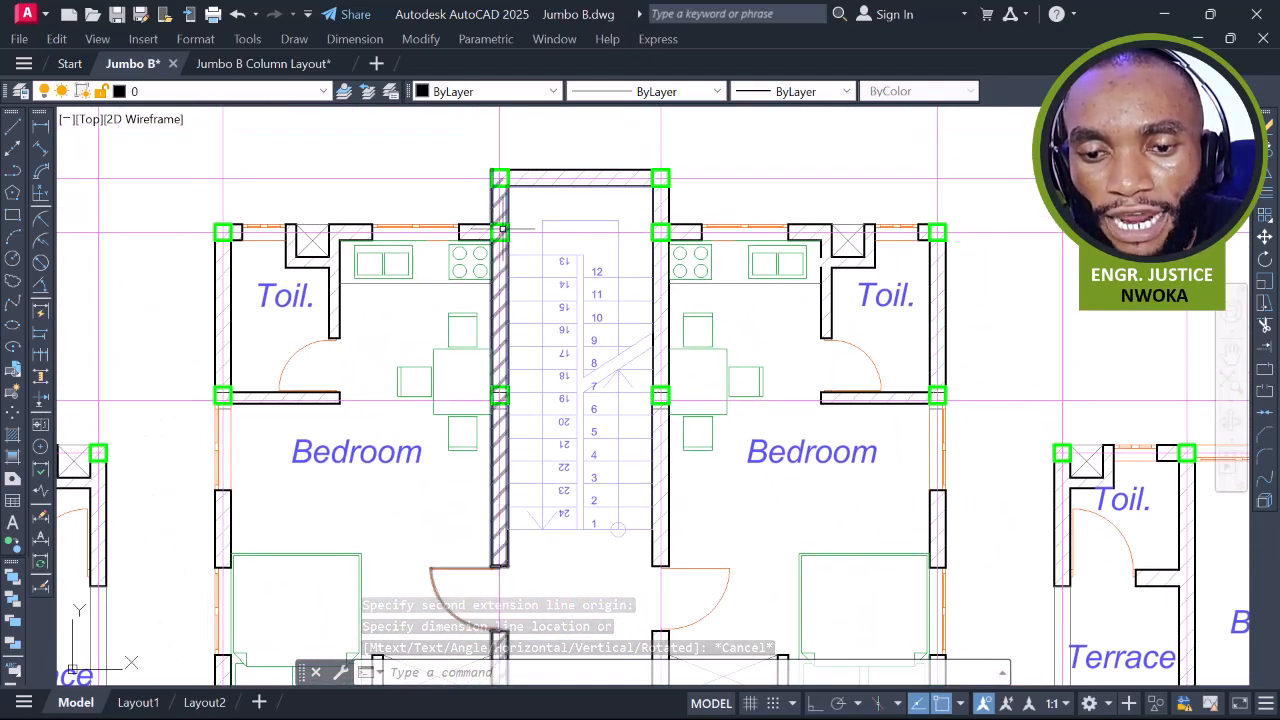
{"action": "middle_click_drag", "start_coordinate": [469, 218], "coordinate": [509, 218]}
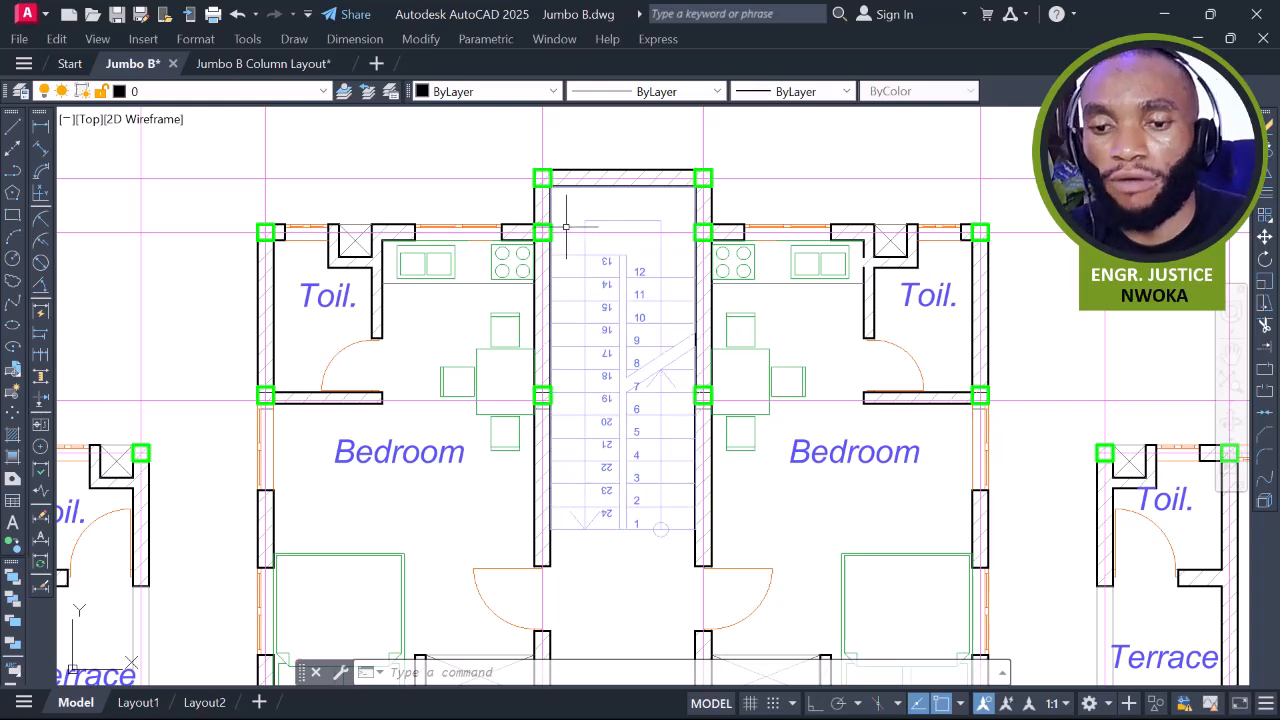
{"action": "scroll", "coordinate": [808, 190], "scroll_direction": "down", "scroll_amount": 2}
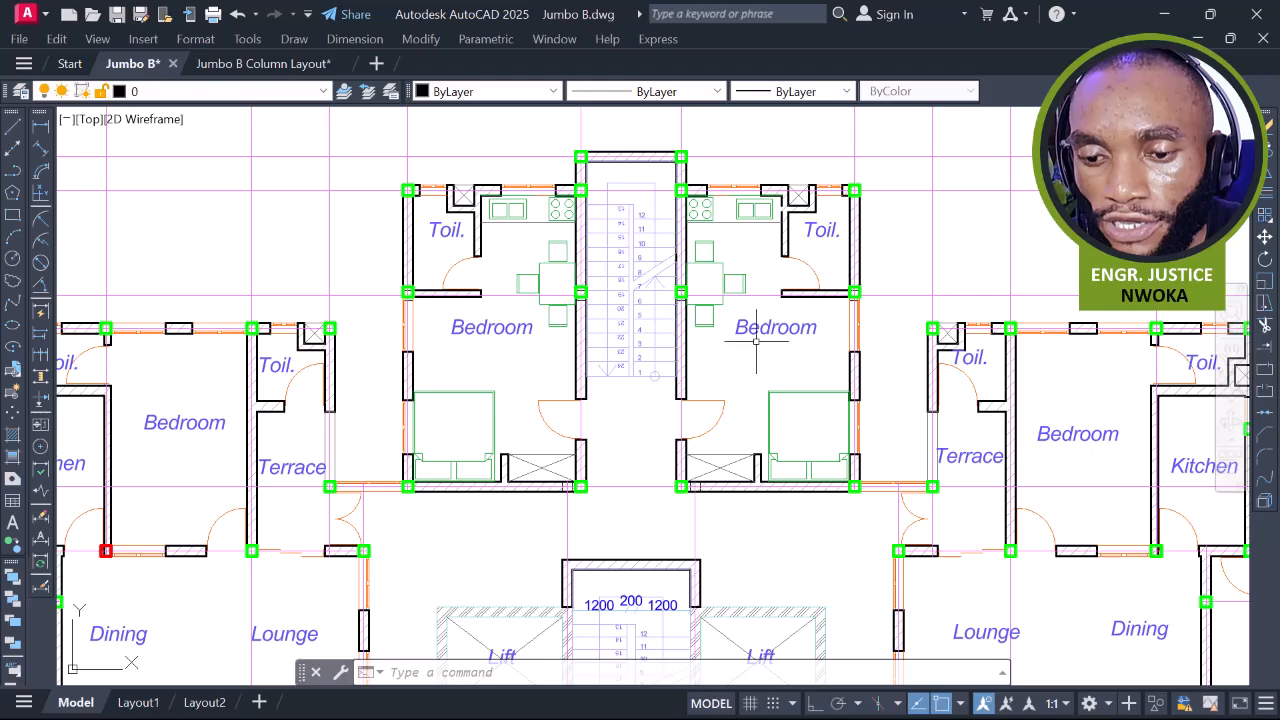
{"action": "scroll", "coordinate": [757, 341], "scroll_direction": "down", "scroll_amount": 1}
{"action": "scroll", "coordinate": [757, 350], "scroll_direction": "down", "scroll_amount": 1}
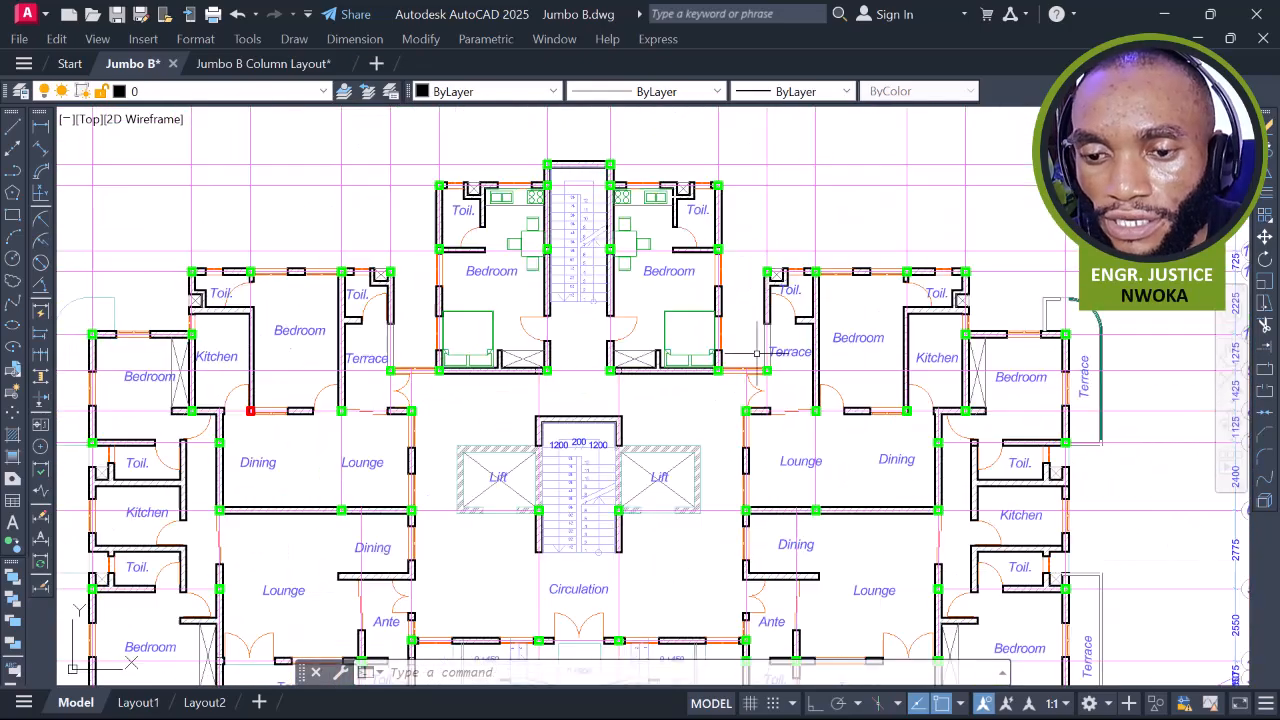
{"action": "scroll", "coordinate": [601, 291], "scroll_direction": "down", "scroll_amount": 2}
{"action": "middle_click_drag", "start_coordinate": [1080, 334], "coordinate": [1068, 277]}
Draw a diagonal line from the bedroom wall column corner to the terrace column corner
{"action": "key", "text": "Return"}
{"action": "scroll", "coordinate": [465, 213], "scroll_direction": "up", "scroll_amount": 5}
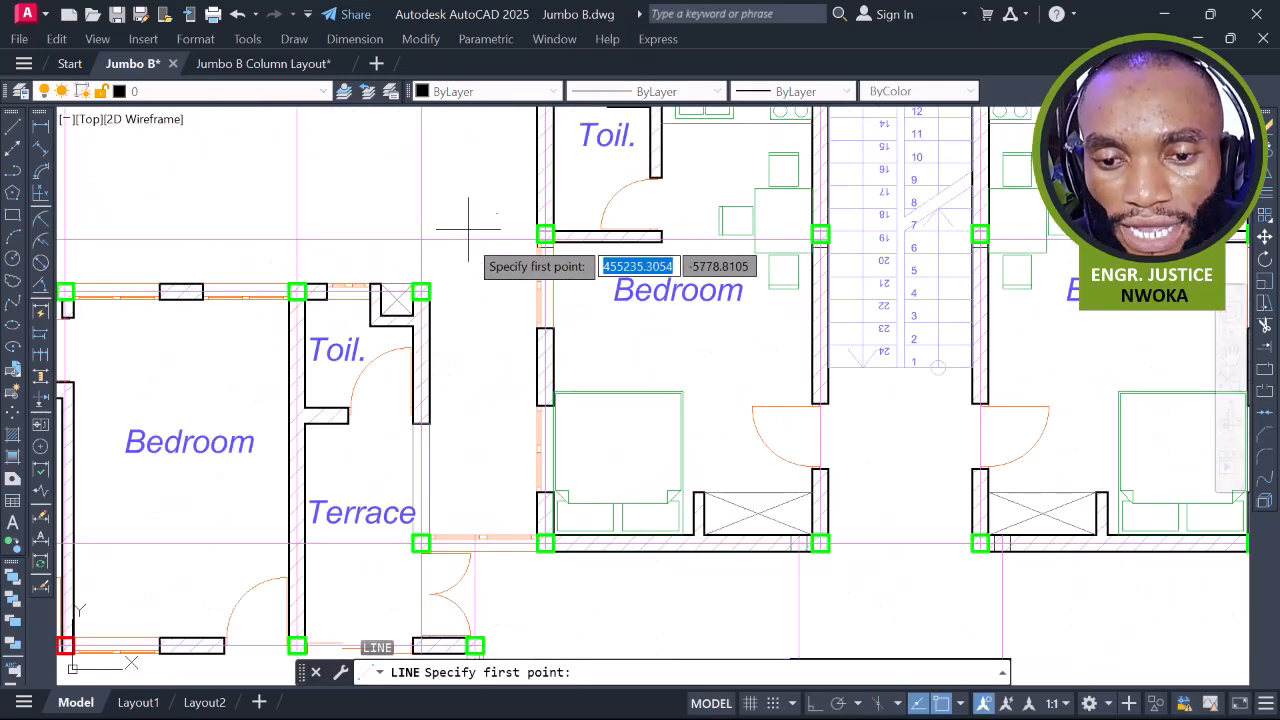
{"action": "left_click", "coordinate": [421, 291]}
{"action": "scroll", "coordinate": [453, 244], "scroll_direction": "down", "scroll_amount": 2}
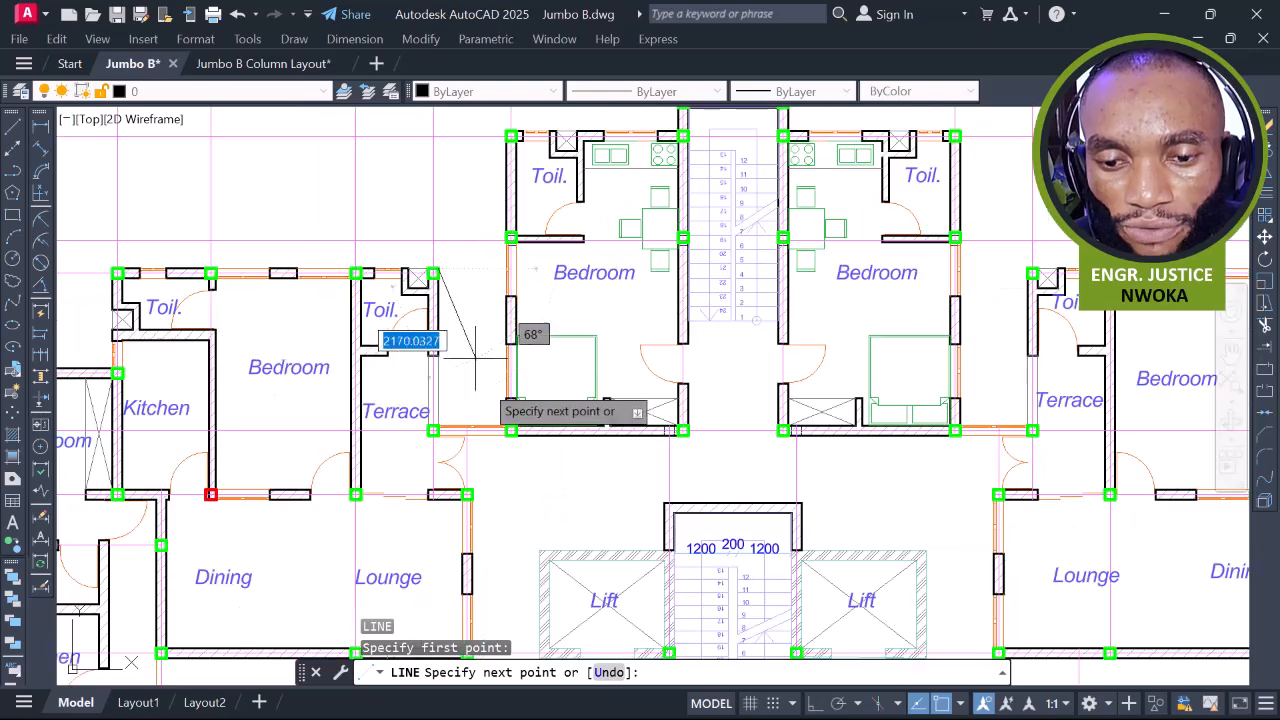
{"action": "scroll", "coordinate": [510, 429], "scroll_direction": "up", "scroll_amount": 2}
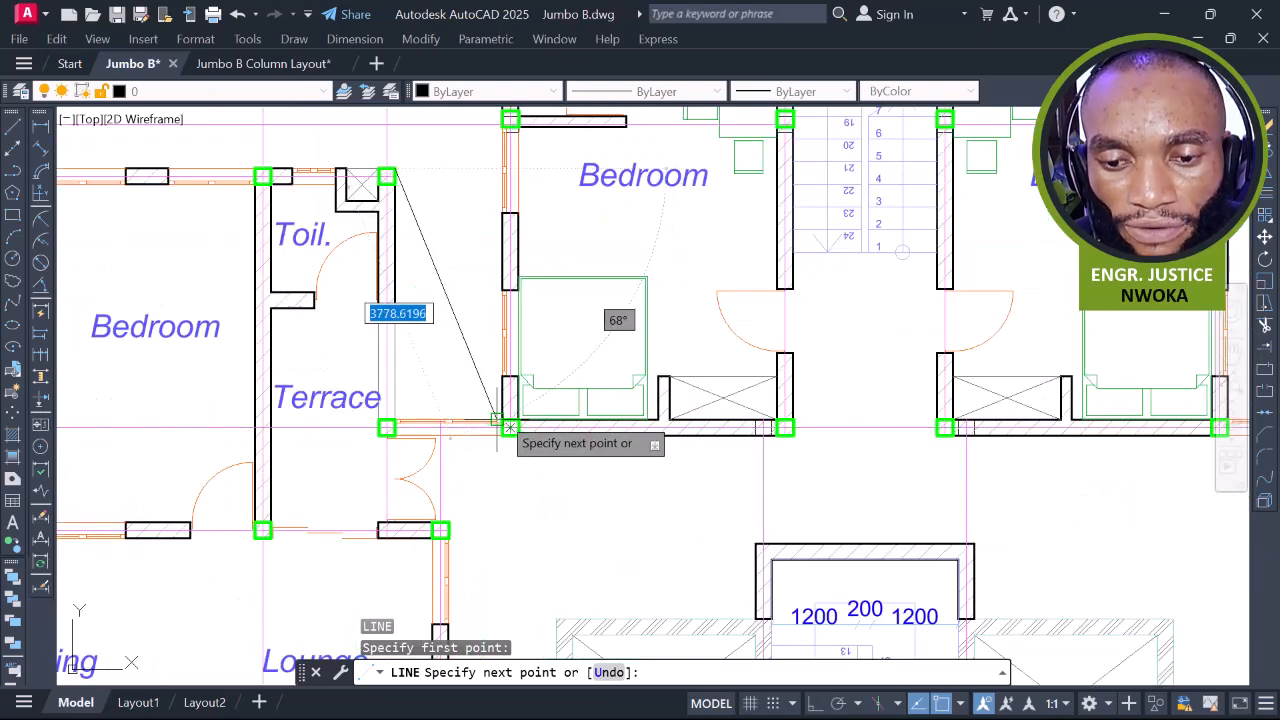
{"action": "scroll", "coordinate": [509, 427], "scroll_direction": "up", "scroll_amount": 3}
{"action": "left_click", "coordinate": [502, 420]}
{"action": "scroll", "coordinate": [503, 421], "scroll_direction": "down", "scroll_amount": 2}
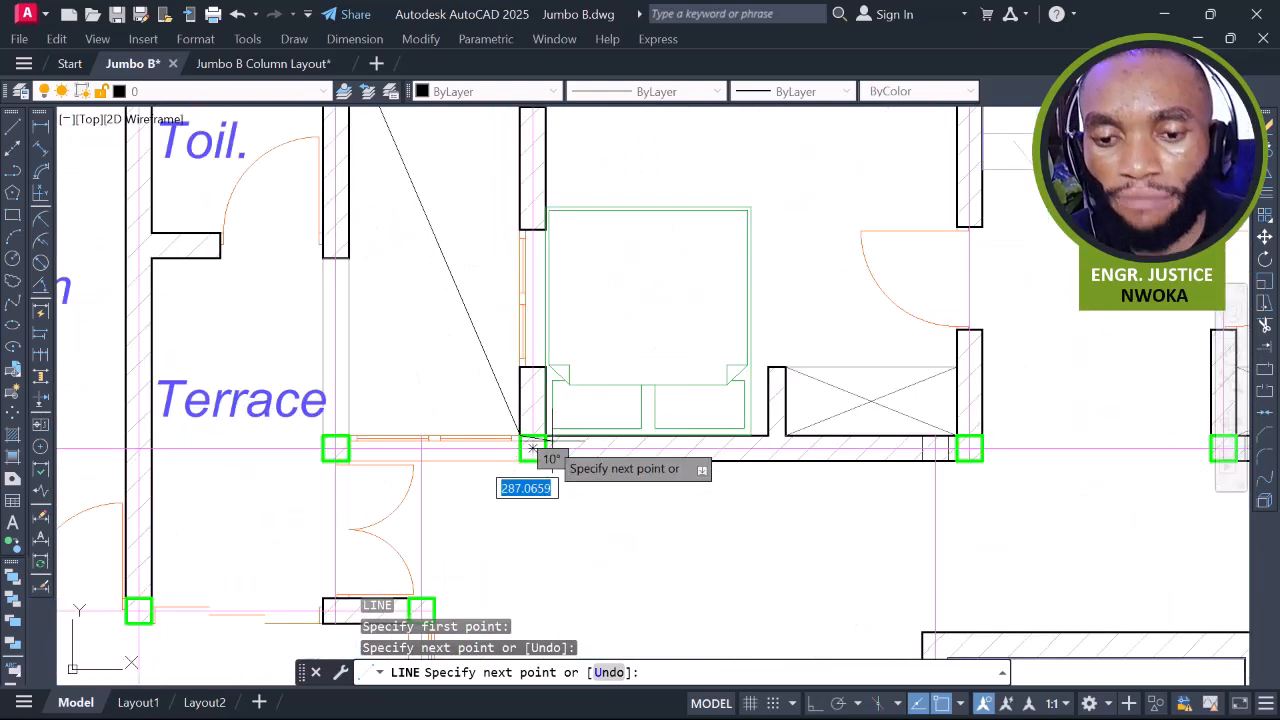
{"action": "key", "text": "Return"}
{"action": "key", "text": "Return"}
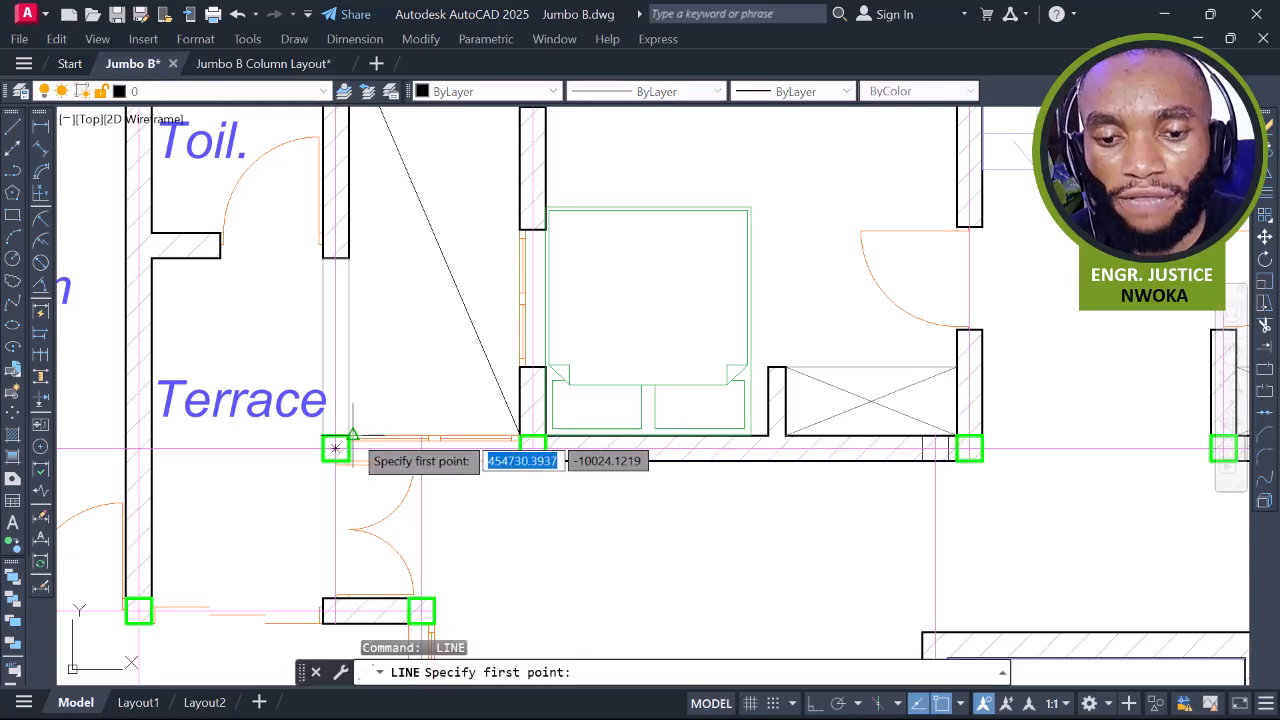
{"action": "left_click", "coordinate": [335, 448]}
{"action": "scroll", "coordinate": [460, 320], "scroll_direction": "down", "scroll_amount": 3}
{"action": "scroll", "coordinate": [466, 271], "scroll_direction": "up", "scroll_amount": 2}
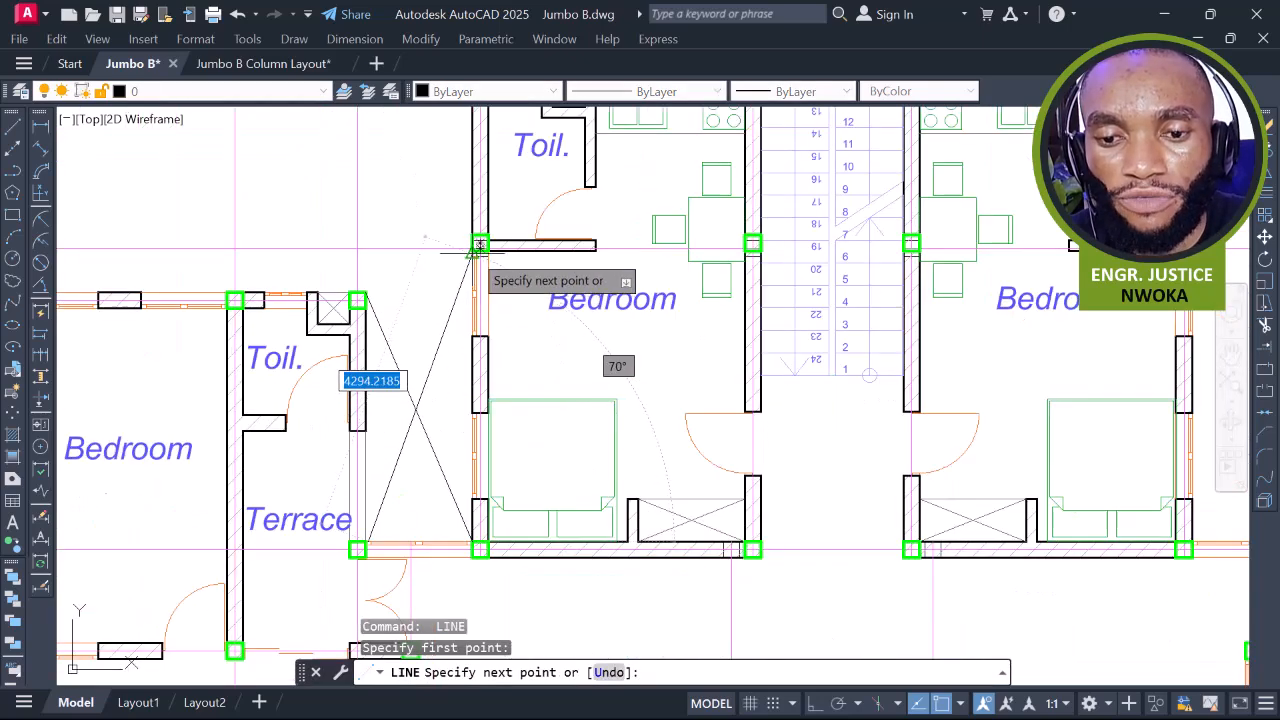
{"action": "key", "text": "Escape"}
{"action": "scroll", "coordinate": [600, 320], "scroll_direction": "down", "scroll_amount": 4}
{"action": "scroll", "coordinate": [613, 325], "scroll_direction": "up", "scroll_amount": 2}
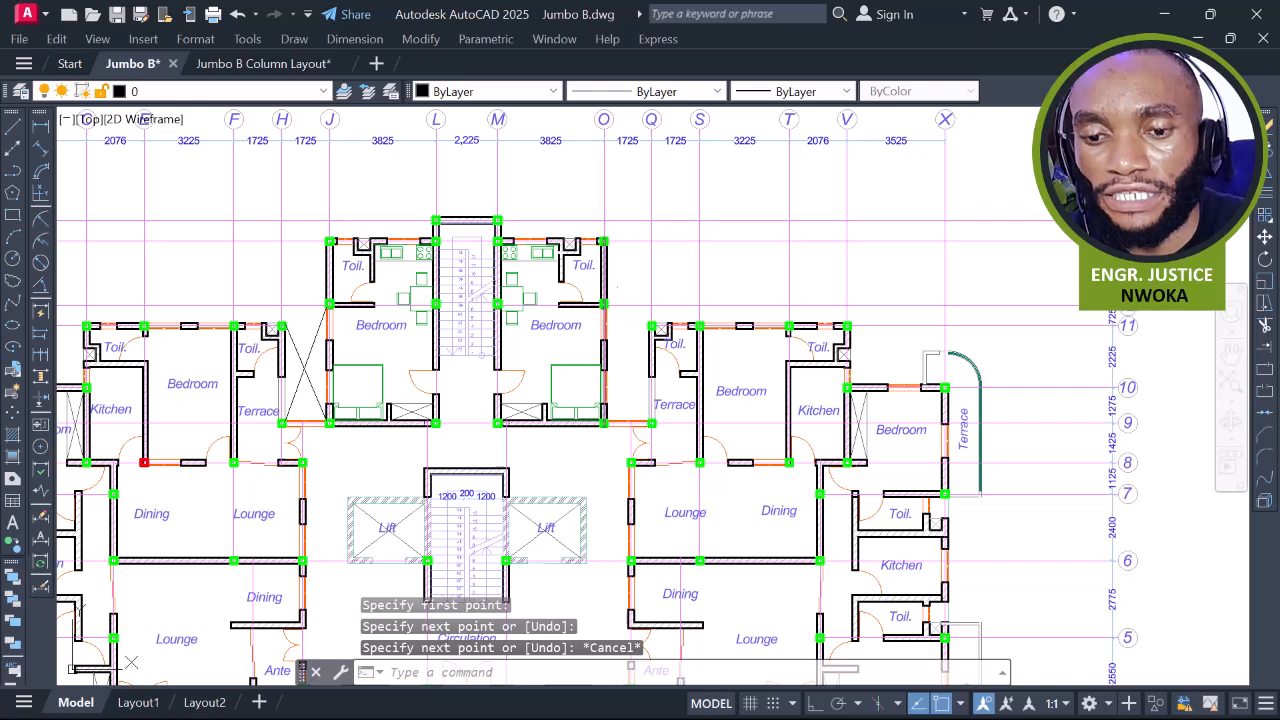
Draw cross lines linking the right bedroom column corners and the terrace column corners
{"action": "key", "text": "Return"}
{"action": "left_click", "coordinate": [605, 305]}
{"action": "scroll", "coordinate": [651, 423], "scroll_direction": "up", "scroll_amount": 5}
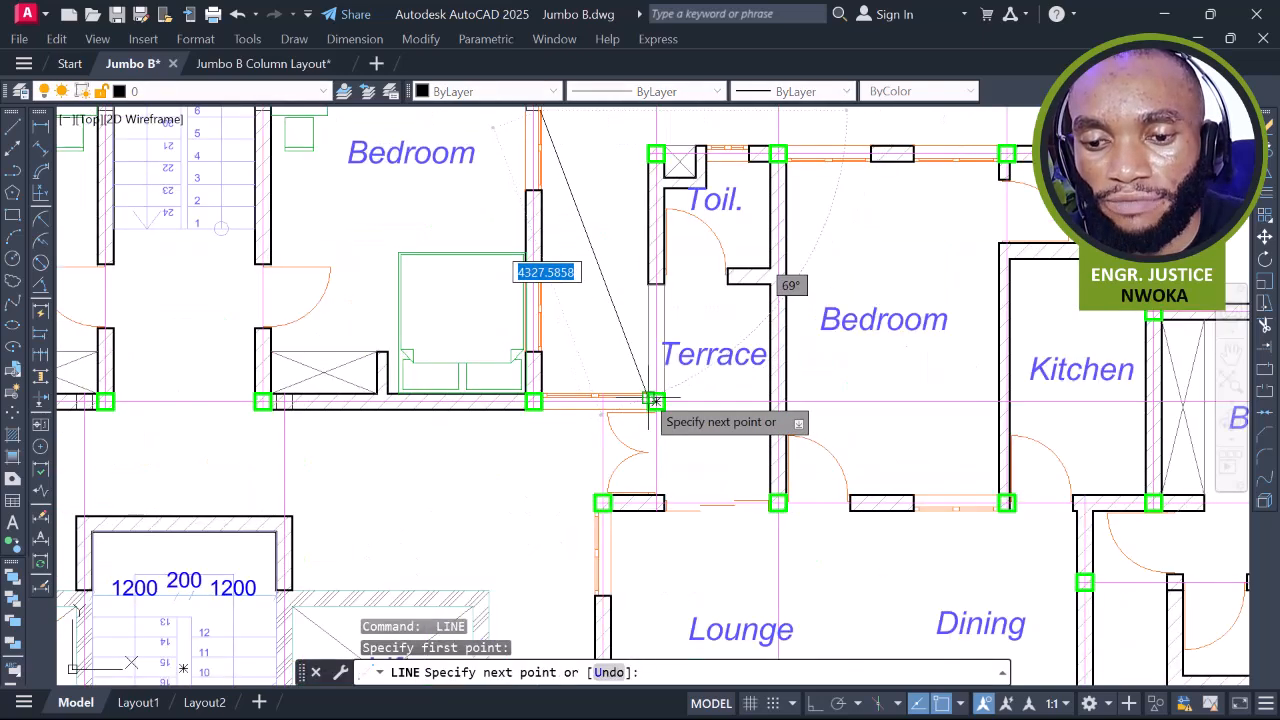
{"action": "left_click", "coordinate": [654, 400]}
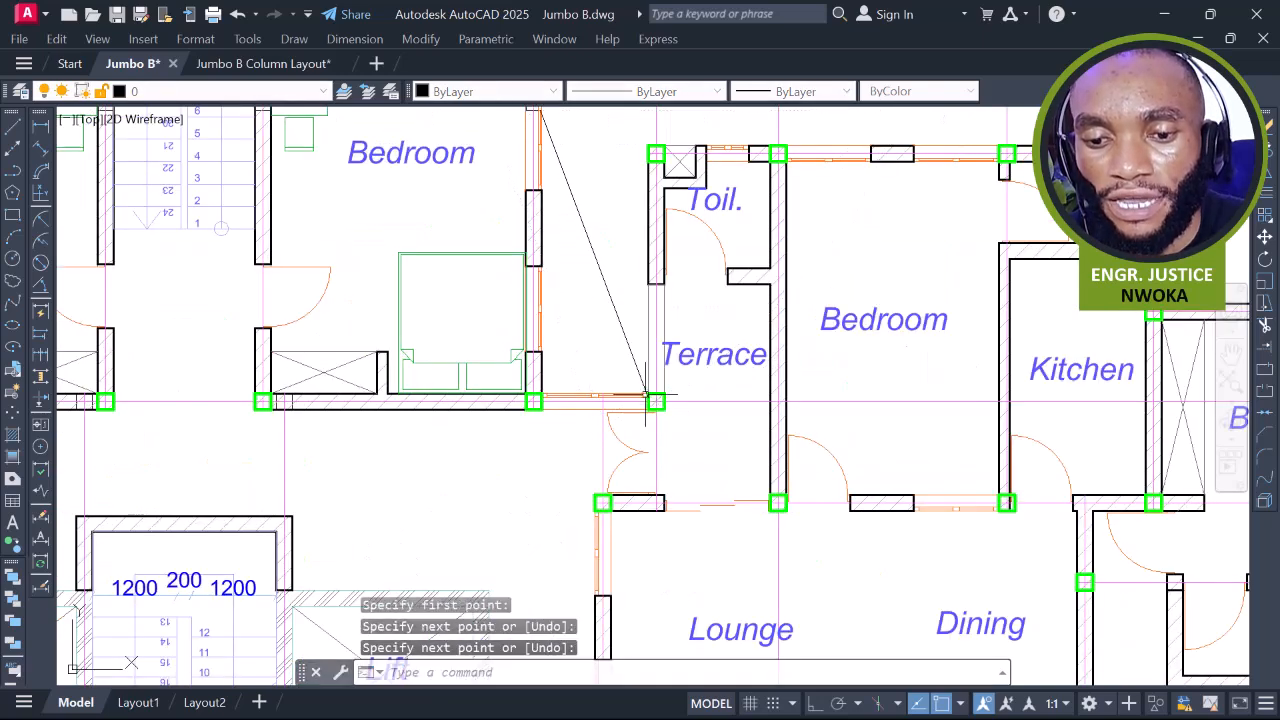
{"action": "left_click", "coordinate": [533, 401]}
{"action": "left_click", "coordinate": [655, 152]}
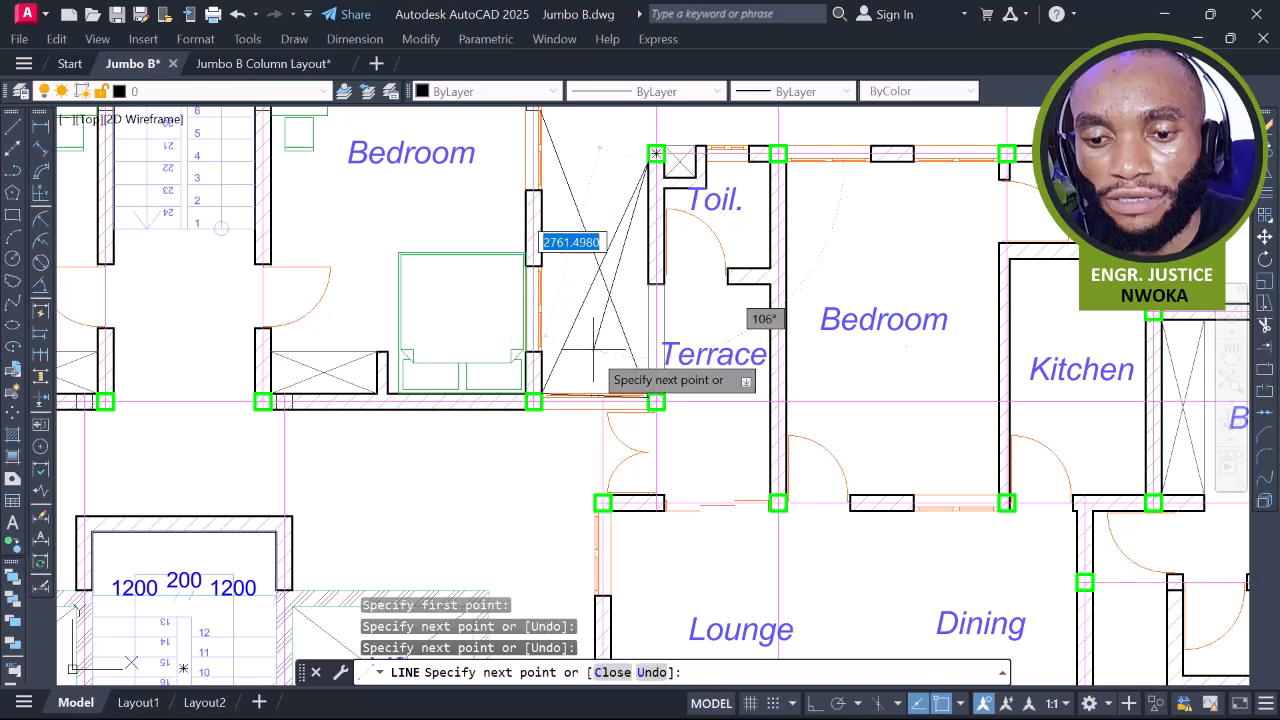
{"action": "scroll", "coordinate": [594, 350], "scroll_direction": "up", "scroll_amount": 4}
{"action": "key", "text": "Escape"}
Erase the stray sloped line between the terrace columns
{"action": "scroll", "coordinate": [500, 455], "scroll_direction": "up", "scroll_amount": 4}
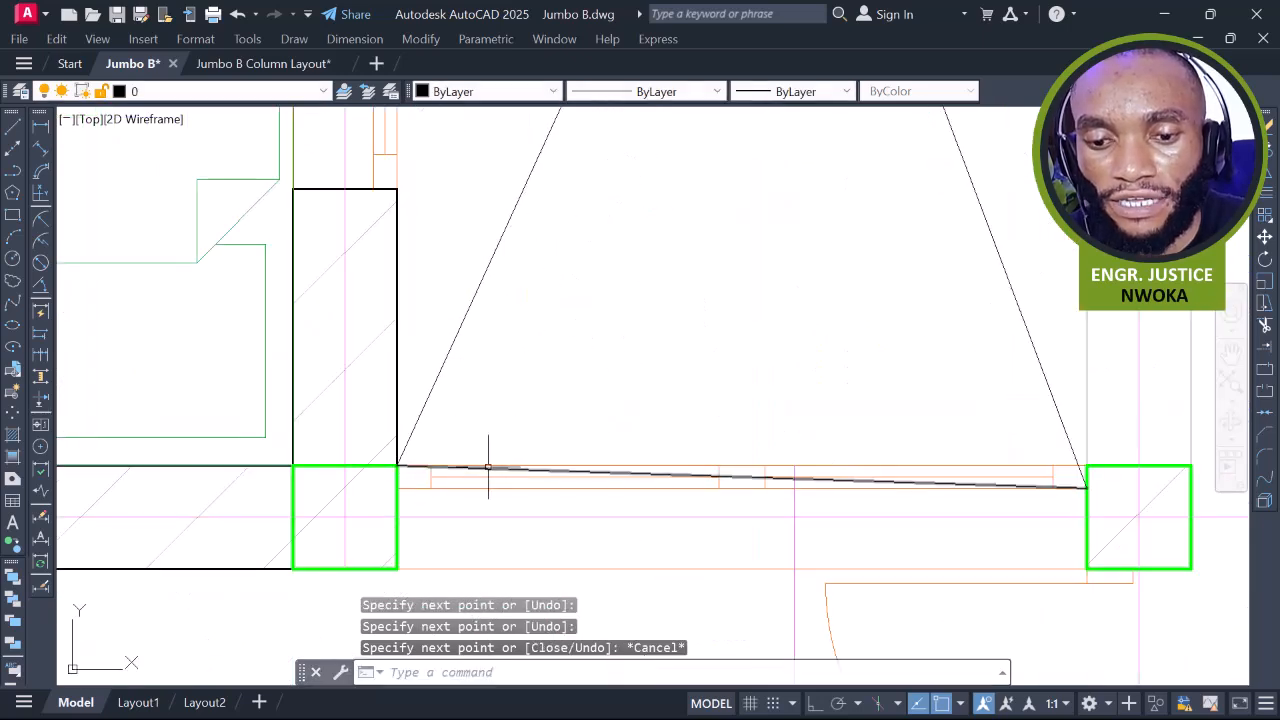
{"action": "left_click", "coordinate": [488, 467]}
{"action": "key", "text": "Return"}
{"action": "scroll", "coordinate": [576, 362], "scroll_direction": "down", "scroll_amount": 10}
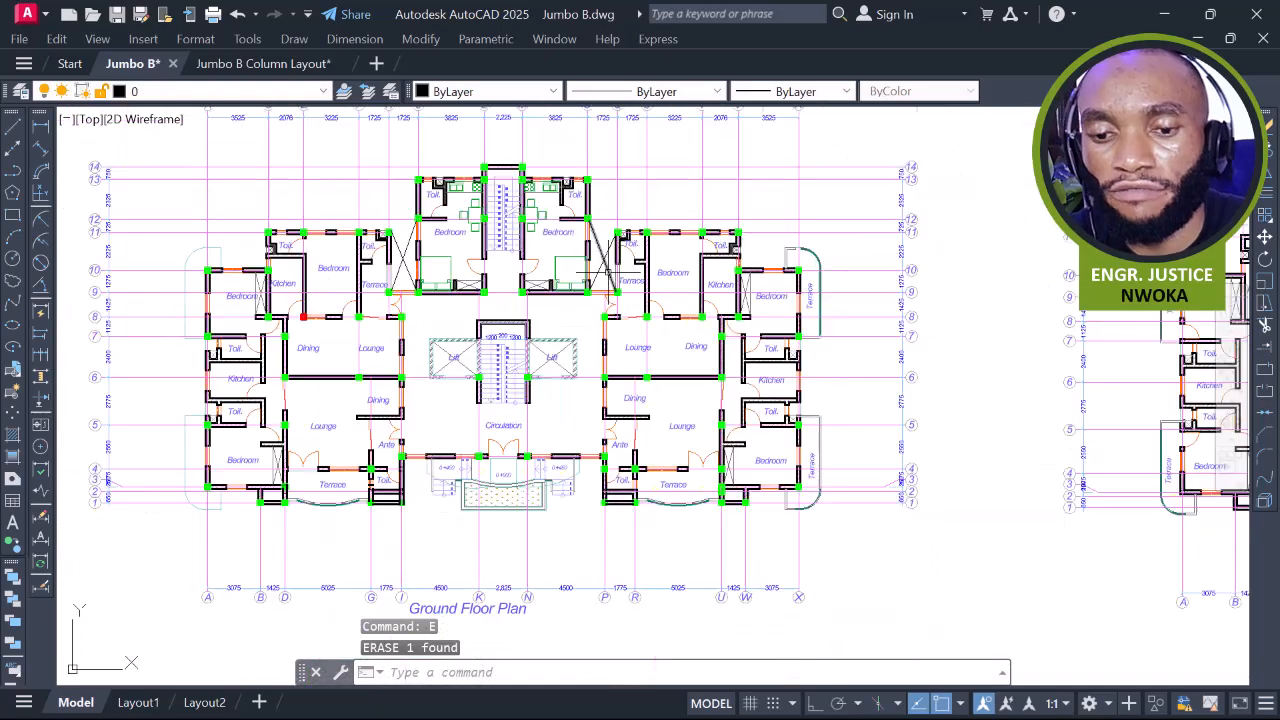
{"action": "middle_click_drag", "start_coordinate": [614, 298], "coordinate": [505, 272]}
{"action": "scroll", "coordinate": [560, 330], "scroll_direction": "up", "scroll_amount": 4}
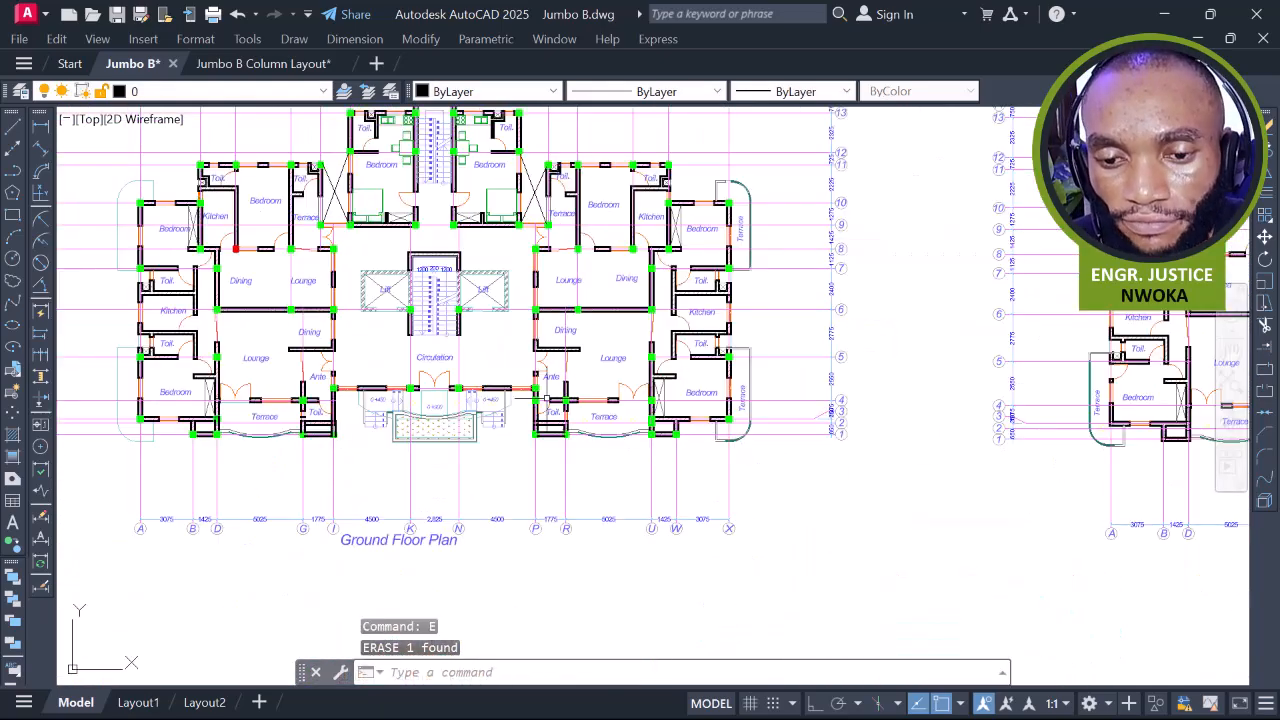
{"action": "scroll", "coordinate": [585, 310], "scroll_direction": "up", "scroll_amount": 2}
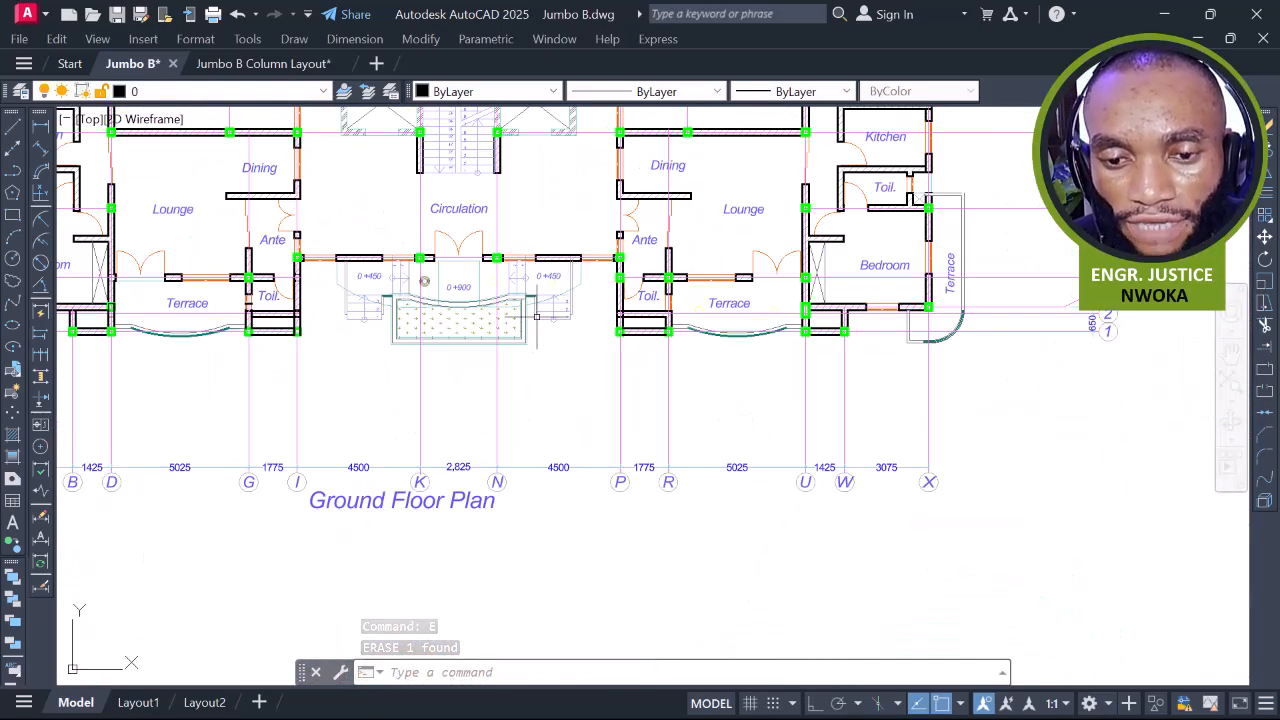
{"action": "scroll", "coordinate": [385, 318], "scroll_direction": "up", "scroll_amount": 2}
{"action": "scroll", "coordinate": [575, 297], "scroll_direction": "down", "scroll_amount": 2}
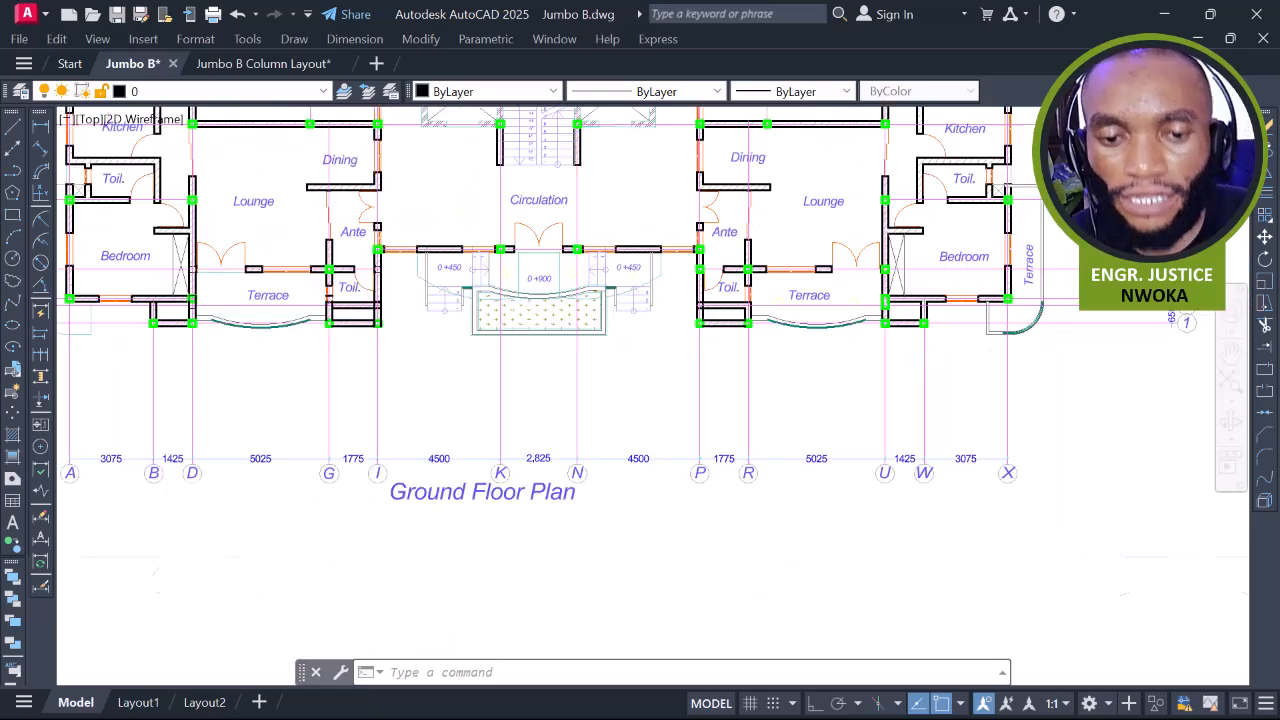
{"action": "middle_click_drag", "start_coordinate": [747, 309], "coordinate": [605, 411]}
{"action": "scroll", "coordinate": [629, 305], "scroll_direction": "down", "scroll_amount": 2}
{"action": "middle_click_drag", "start_coordinate": [634, 276], "coordinate": [617, 386]}
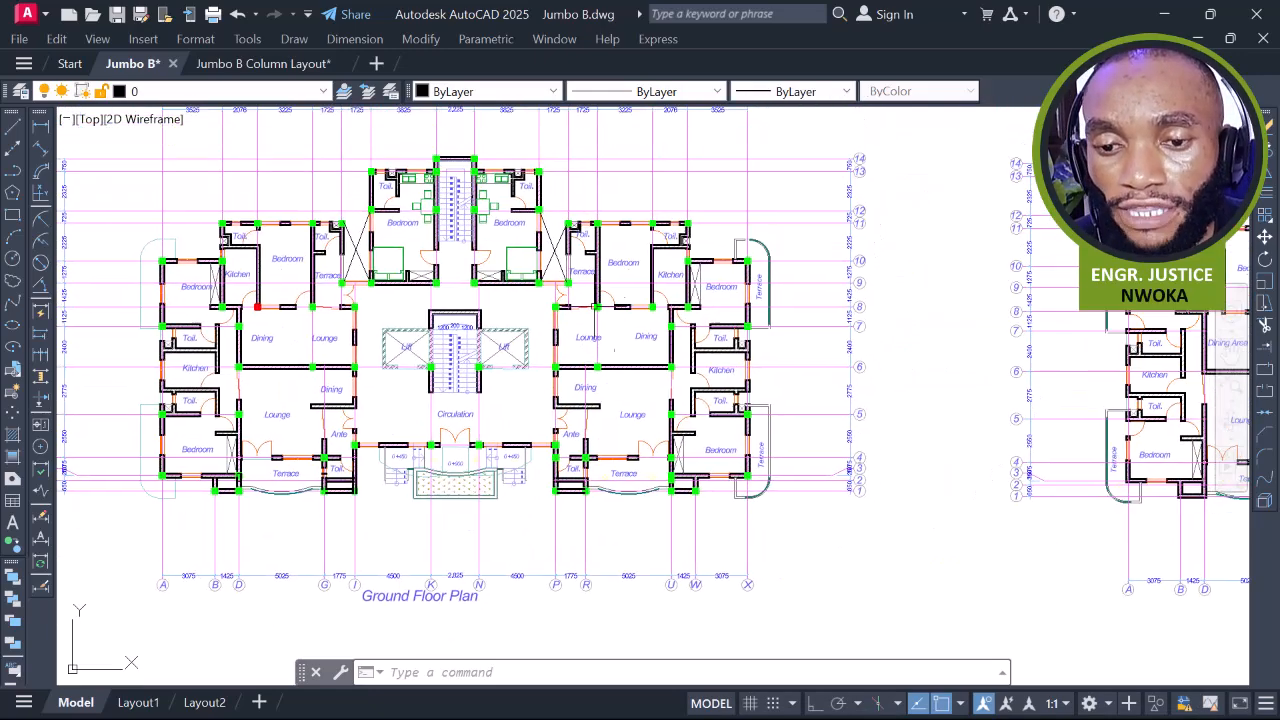
{"action": "scroll", "coordinate": [595, 252], "scroll_direction": "up", "scroll_amount": 2}
{"action": "middle_click_drag", "start_coordinate": [603, 205], "coordinate": [644, 241]}
{"action": "scroll", "coordinate": [682, 253], "scroll_direction": "up", "scroll_amount": 2}
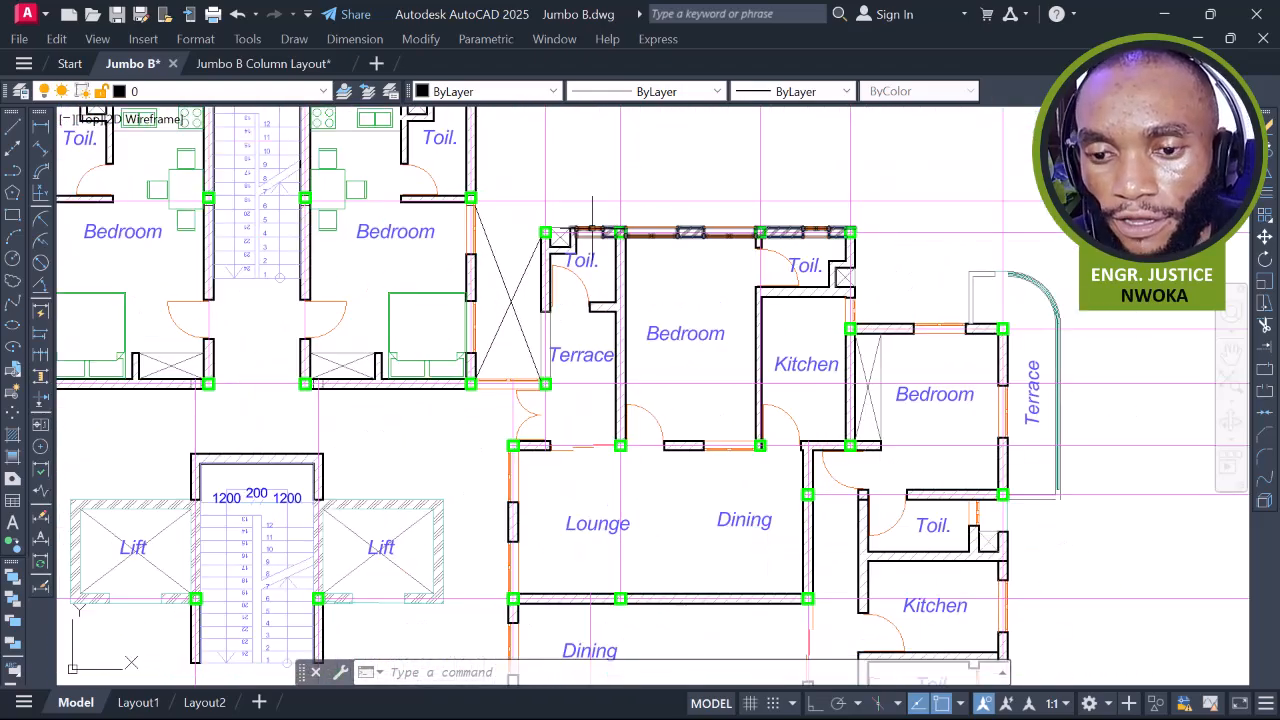
{"action": "middle_click_drag", "start_coordinate": [787, 293], "coordinate": [777, 202]}
{"action": "middle_click_drag", "start_coordinate": [508, 360], "coordinate": [734, 327]}
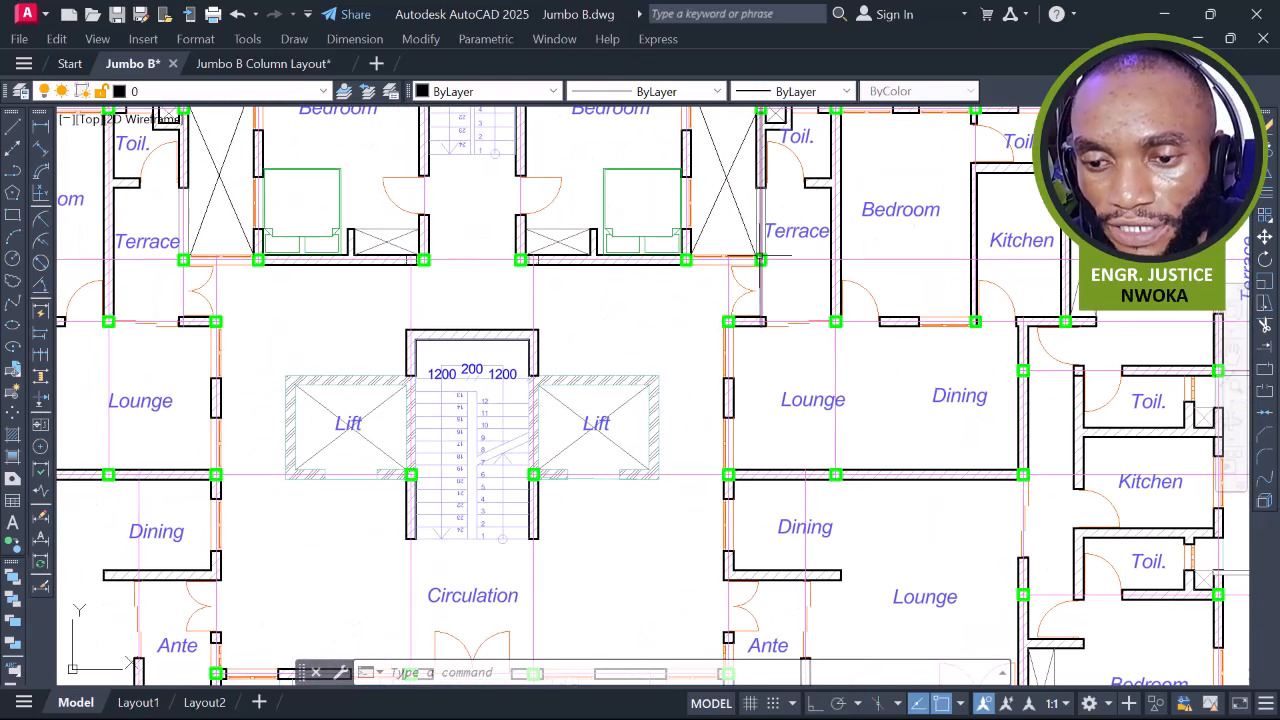
{"action": "middle_click_drag", "start_coordinate": [785, 289], "coordinate": [629, 307]}
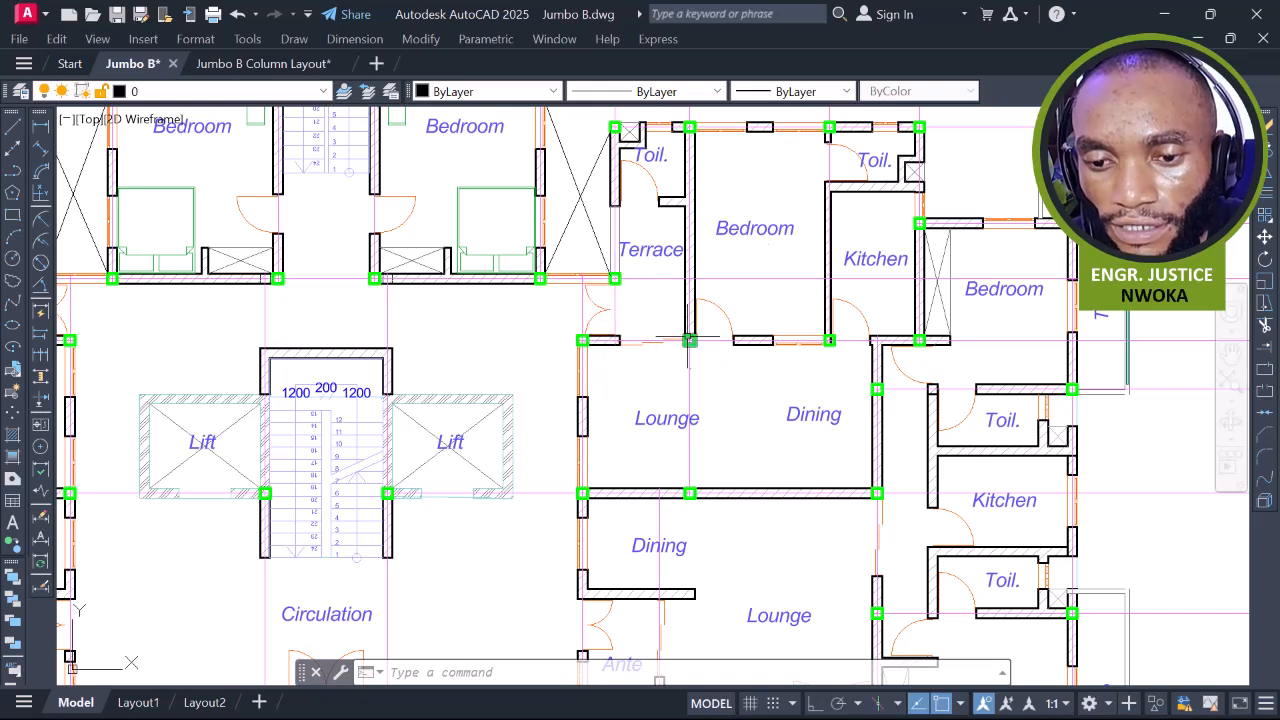
{"action": "scroll", "coordinate": [811, 337], "scroll_direction": "up", "scroll_amount": 8}
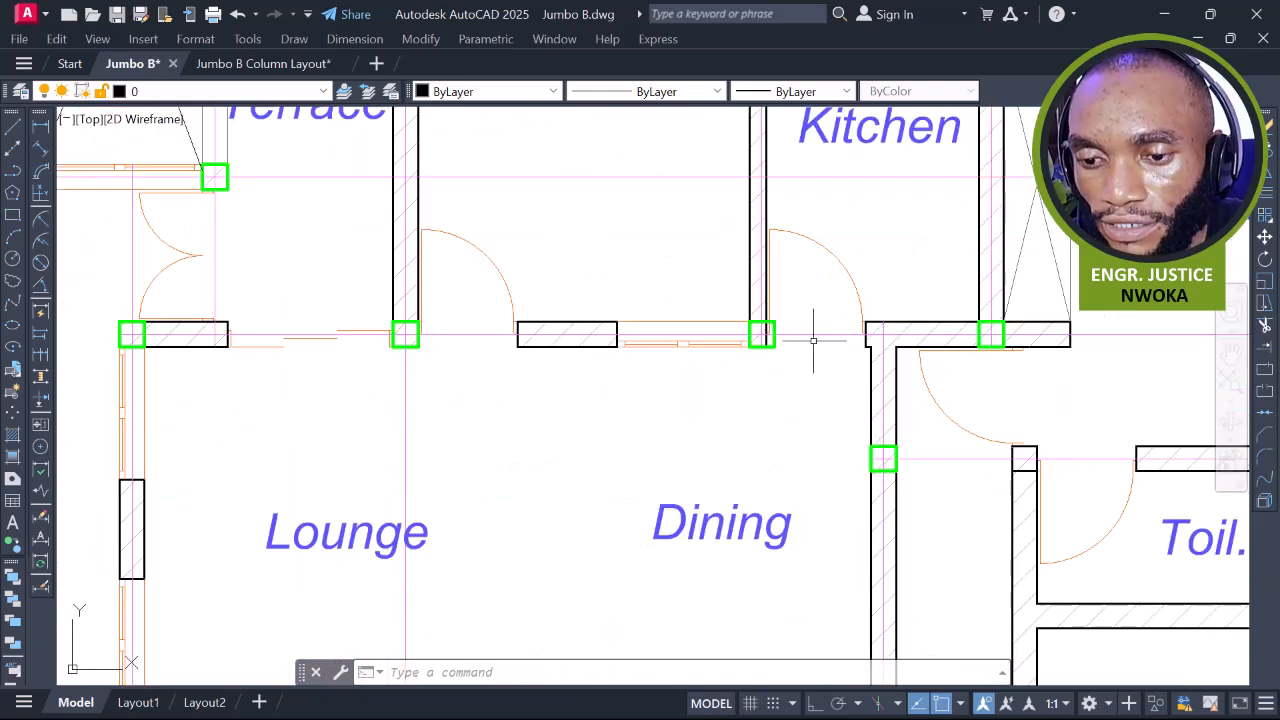
Set the column at the Dining–Kitchen wall junction to Red and clear the selection
{"action": "left_click", "coordinate": [731, 335]}
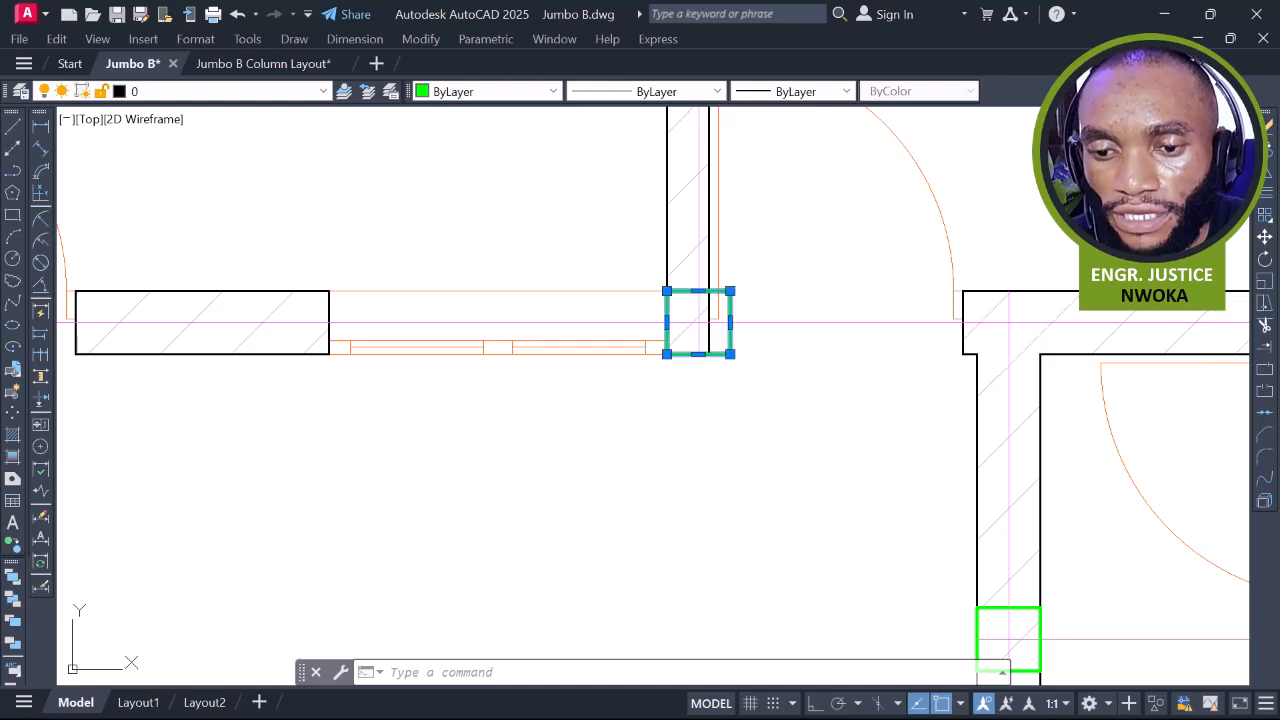
{"action": "scroll", "coordinate": [804, 266], "scroll_direction": "down", "scroll_amount": 1}
{"action": "left_click", "coordinate": [529, 96]}
{"action": "left_click", "coordinate": [489, 143]}
{"action": "scroll", "coordinate": [744, 361], "scroll_direction": "down", "scroll_amount": 2}
{"action": "scroll", "coordinate": [758, 364], "scroll_direction": "down", "scroll_amount": 2}
{"action": "key", "text": "Escape"}
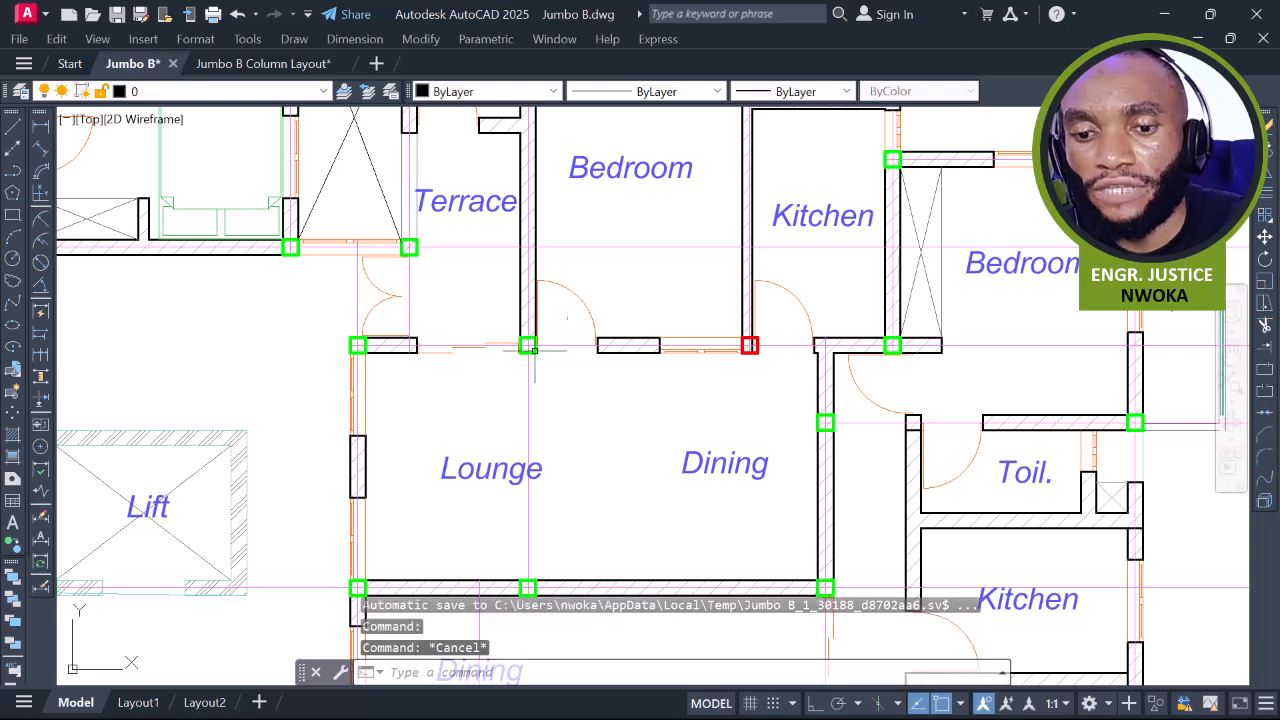
Run DLI to measure from the green column to the next column, then cancel it unplaced
{"action": "type", "text": "dli"}
{"action": "key", "text": "Return"}
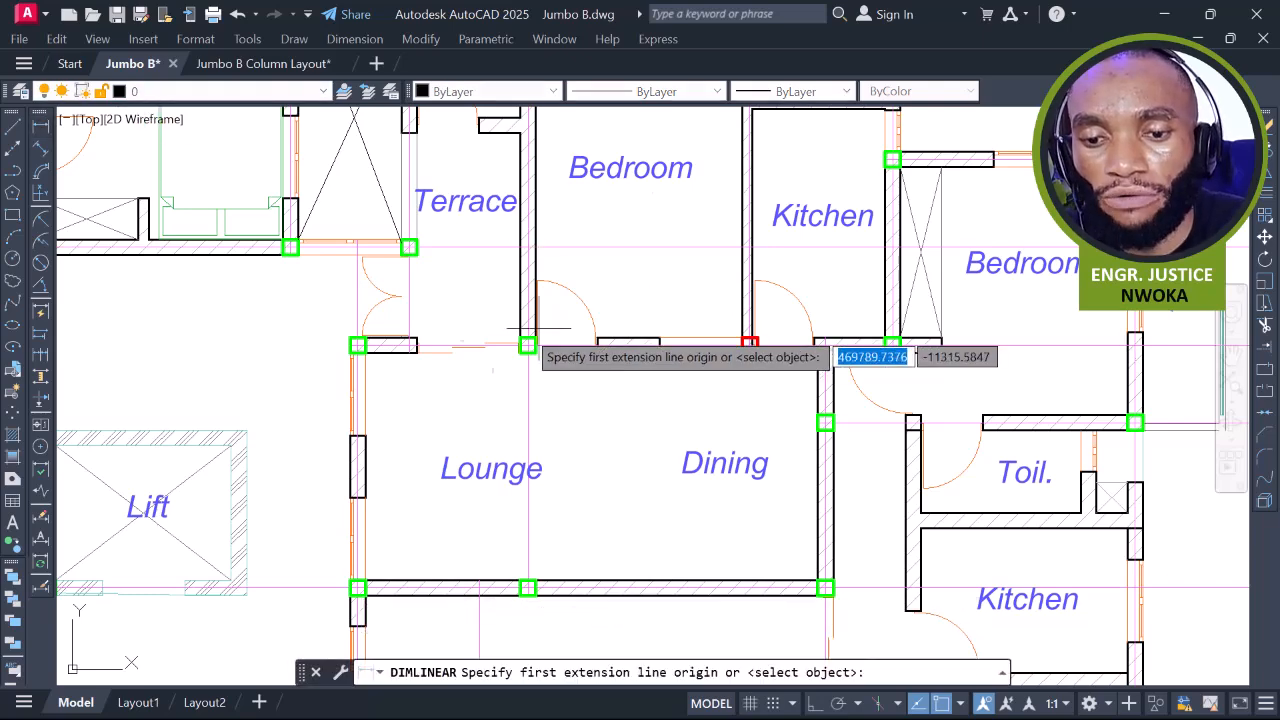
{"action": "scroll", "coordinate": [528, 349], "scroll_direction": "up", "scroll_amount": 4}
{"action": "left_click", "coordinate": [589, 349]}
{"action": "scroll", "coordinate": [589, 349], "scroll_direction": "down", "scroll_amount": 3}
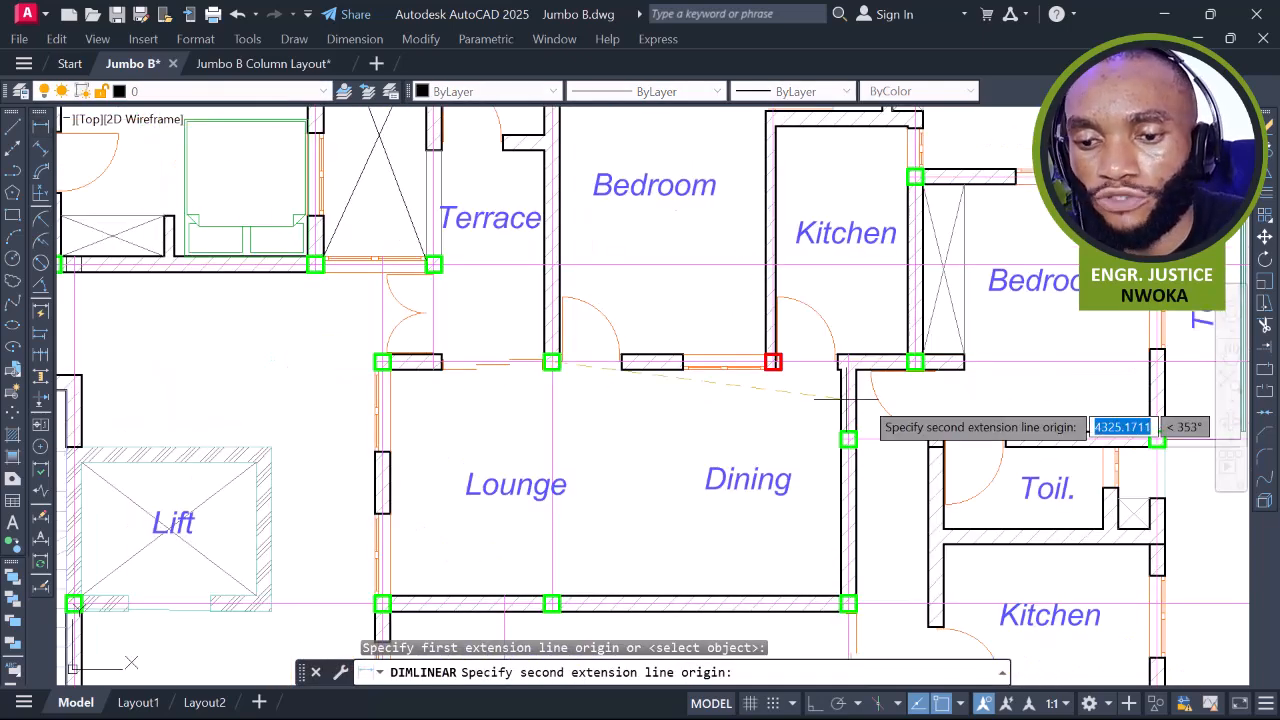
{"action": "scroll", "coordinate": [880, 360], "scroll_direction": "up", "scroll_amount": 2}
{"action": "left_click", "coordinate": [912, 355]}
{"action": "scroll", "coordinate": [655, 413], "scroll_direction": "up", "scroll_amount": 2}
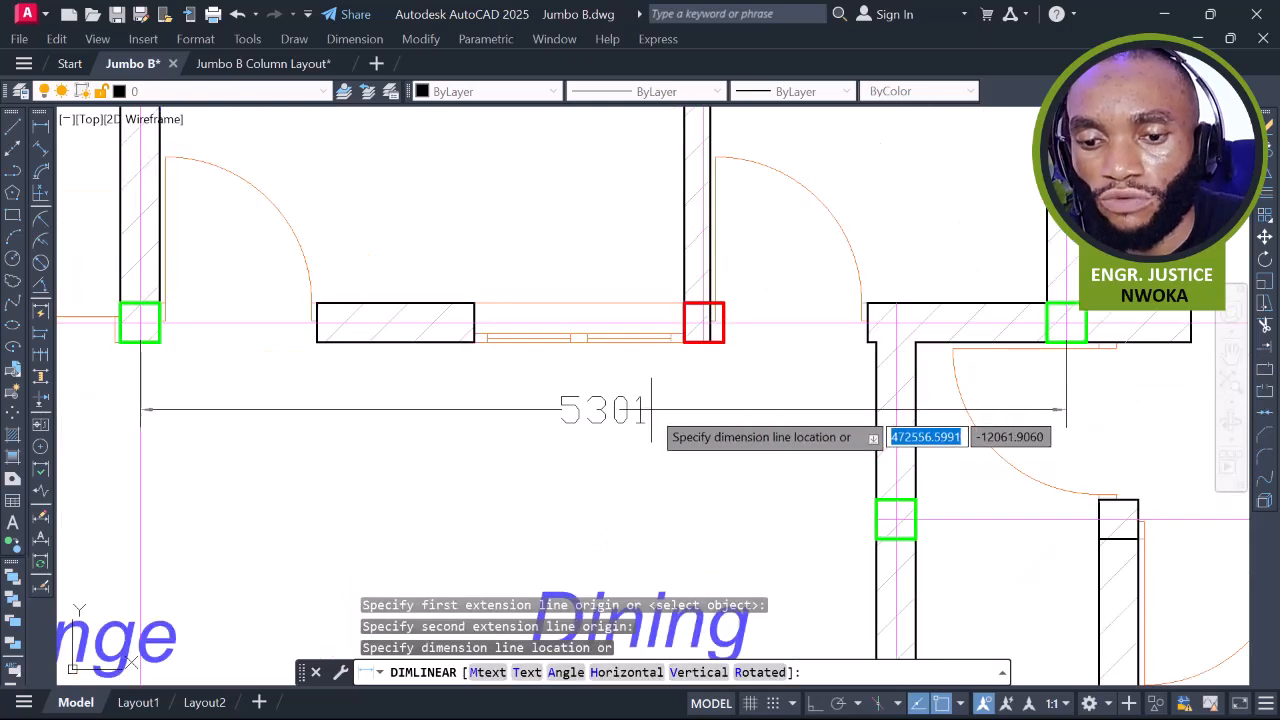
{"action": "key", "text": "Escape"}
{"action": "scroll", "coordinate": [725, 342], "scroll_direction": "down", "scroll_amount": 2}
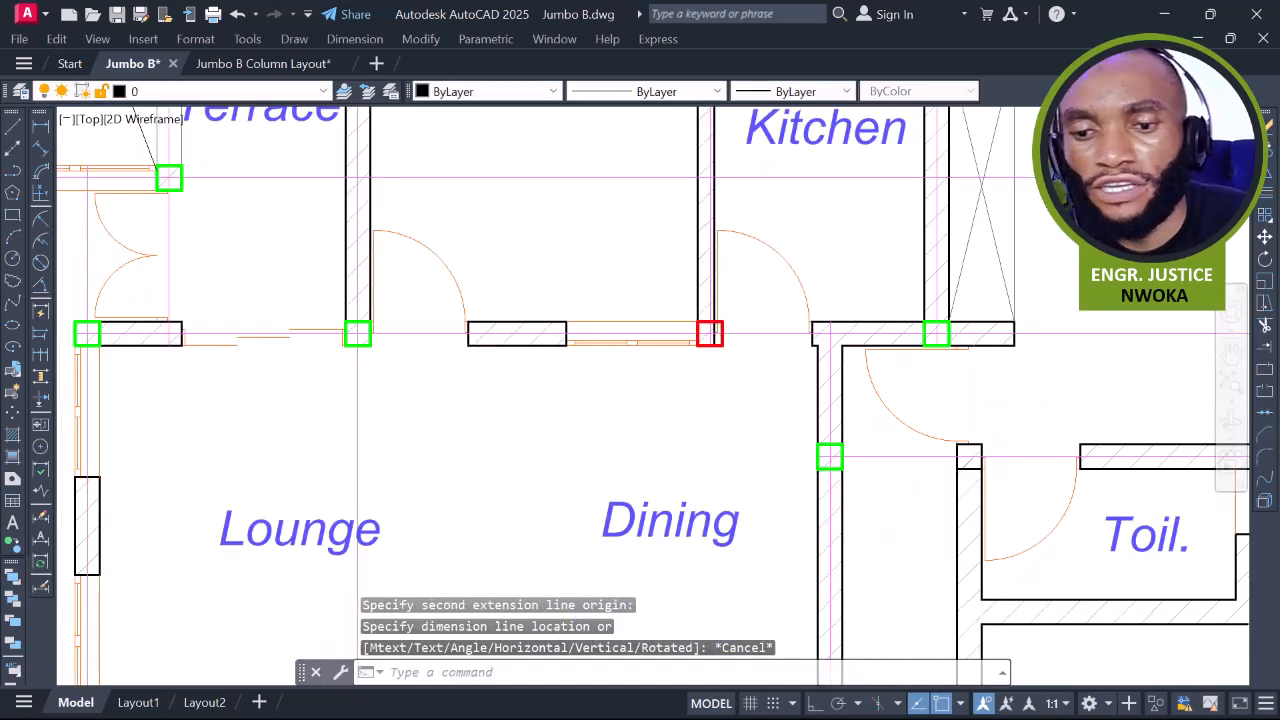
{"action": "scroll", "coordinate": [716, 339], "scroll_direction": "down", "scroll_amount": 3}
{"action": "scroll", "coordinate": [716, 339], "scroll_direction": "up", "scroll_amount": 2}
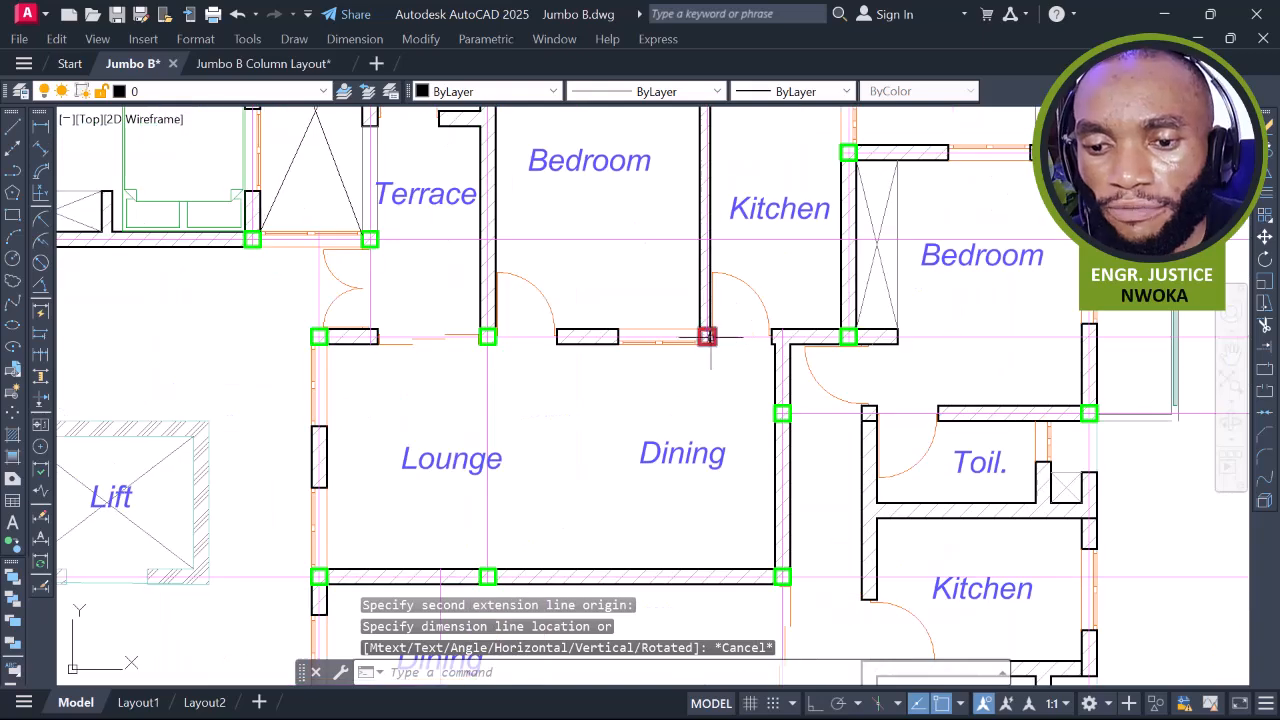
Start selection windows along the Dining and Kitchen walls, then cancel both
{"action": "left_click", "coordinate": [448, 318]}
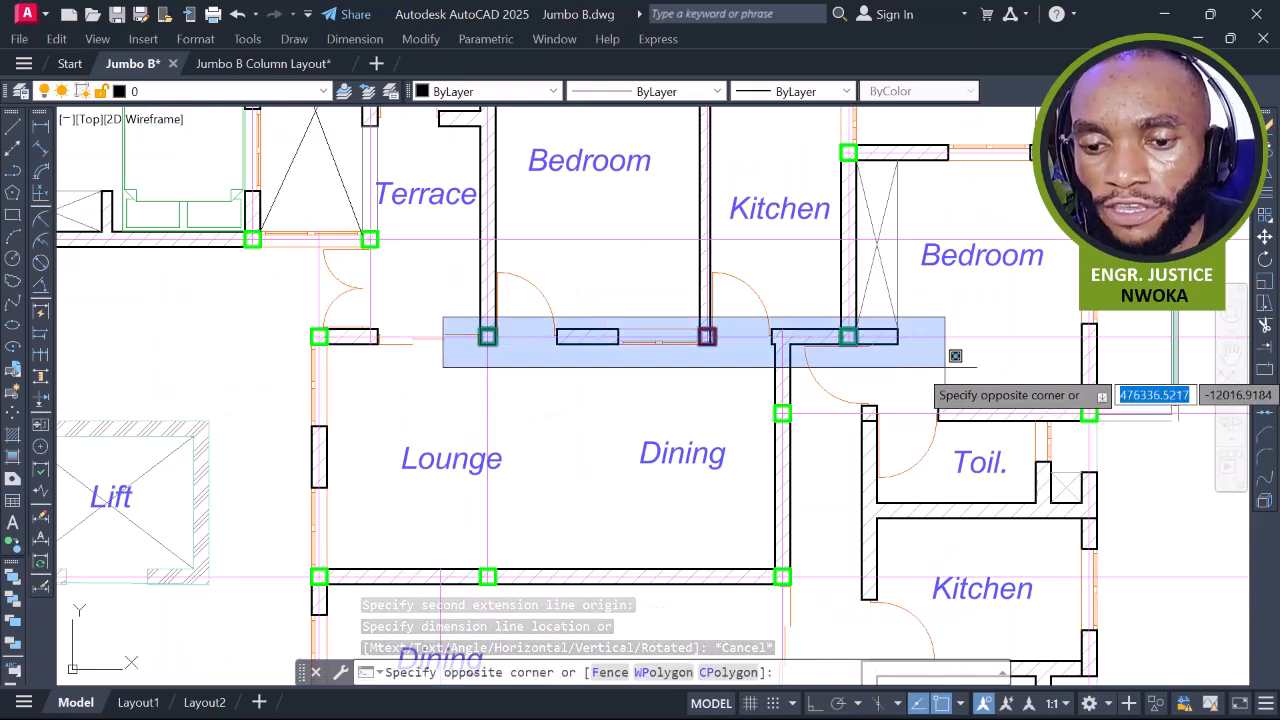
{"action": "scroll", "coordinate": [673, 370], "scroll_direction": "down", "scroll_amount": 2}
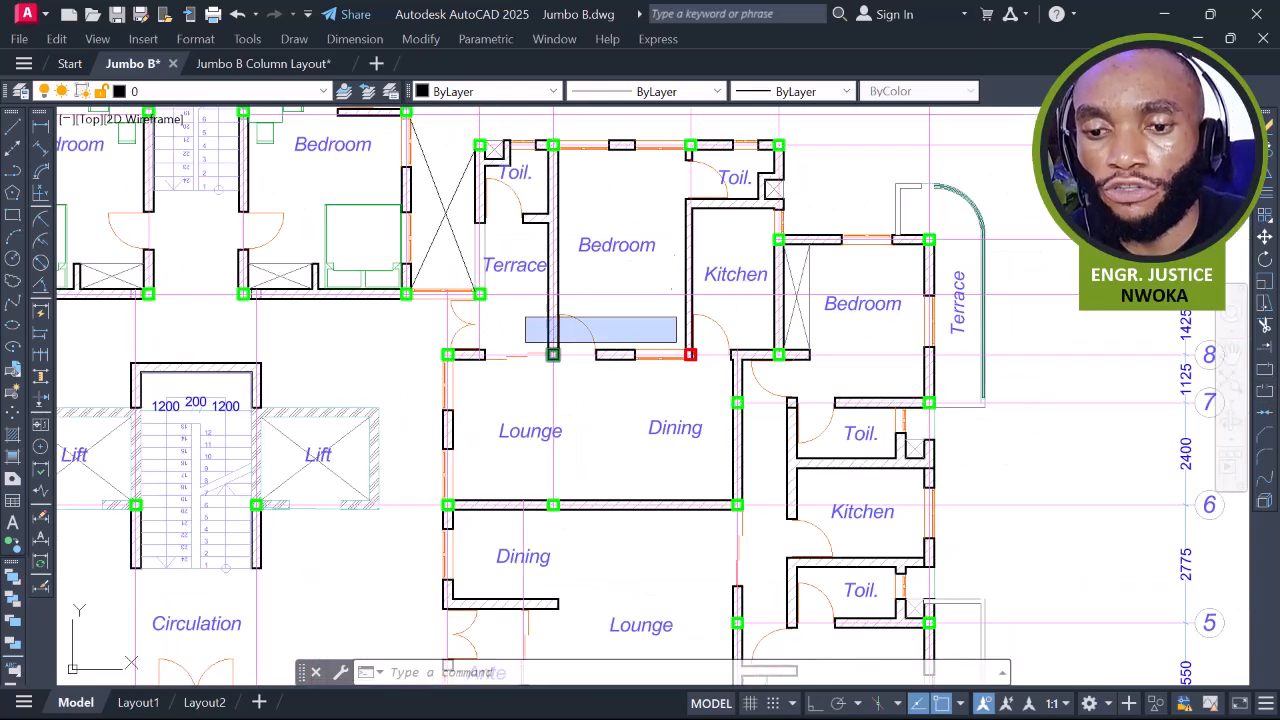
{"action": "key", "text": "Escape"}
{"action": "left_click", "coordinate": [660, 123]}
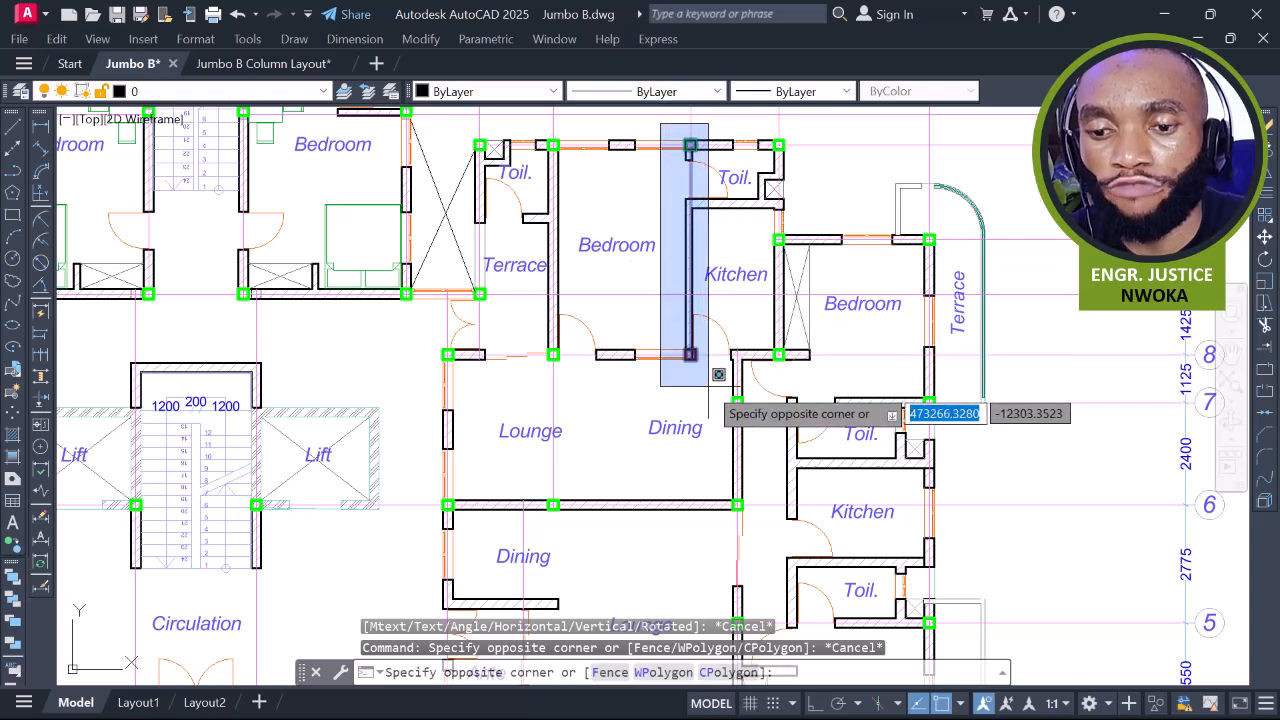
{"action": "scroll", "coordinate": [690, 357], "scroll_direction": "up", "scroll_amount": 3}
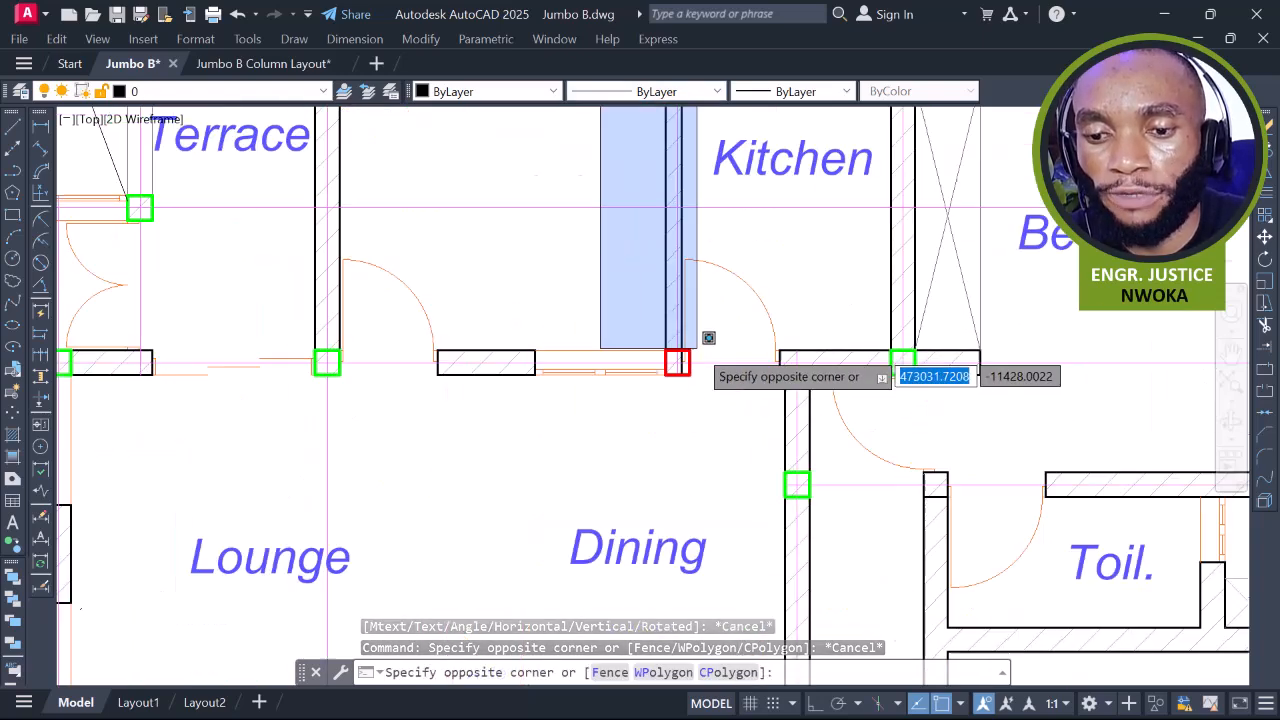
{"action": "key", "text": "Escape"}
{"action": "scroll", "coordinate": [692, 428], "scroll_direction": "down", "scroll_amount": 2}
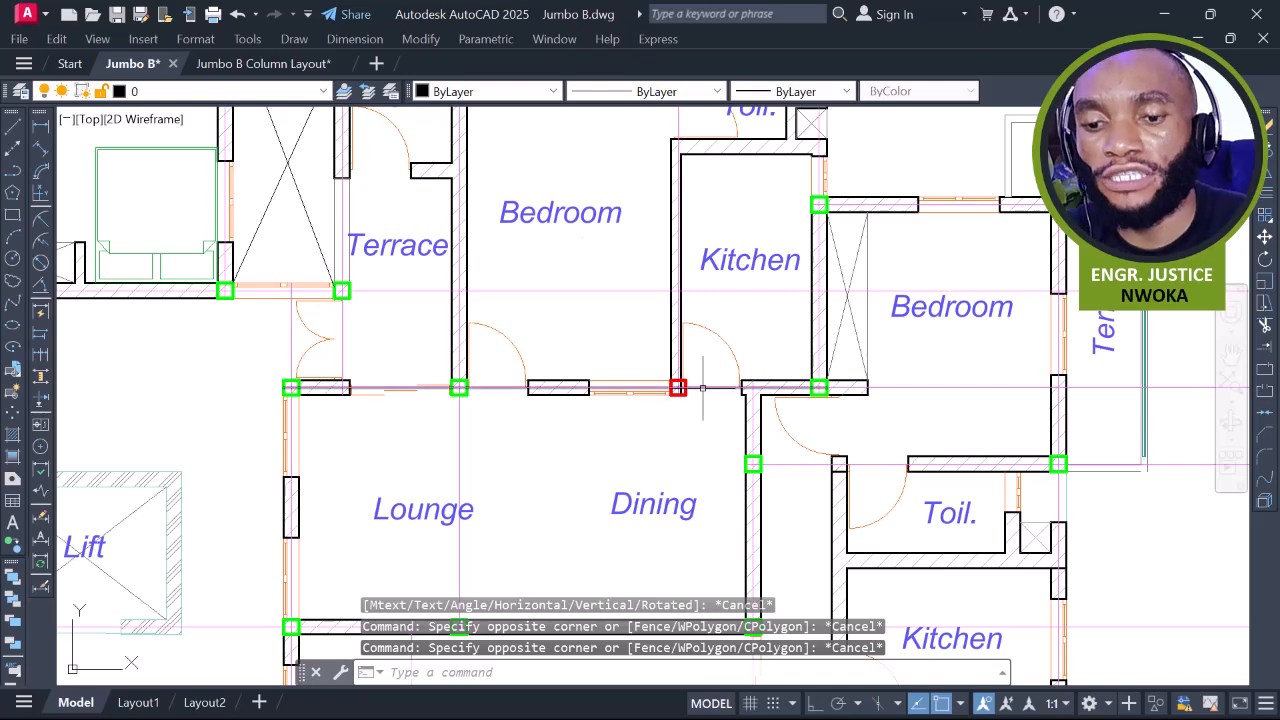
{"action": "scroll", "coordinate": [674, 390], "scroll_direction": "up", "scroll_amount": 2}
{"action": "scroll", "coordinate": [720, 349], "scroll_direction": "down", "scroll_amount": 2}
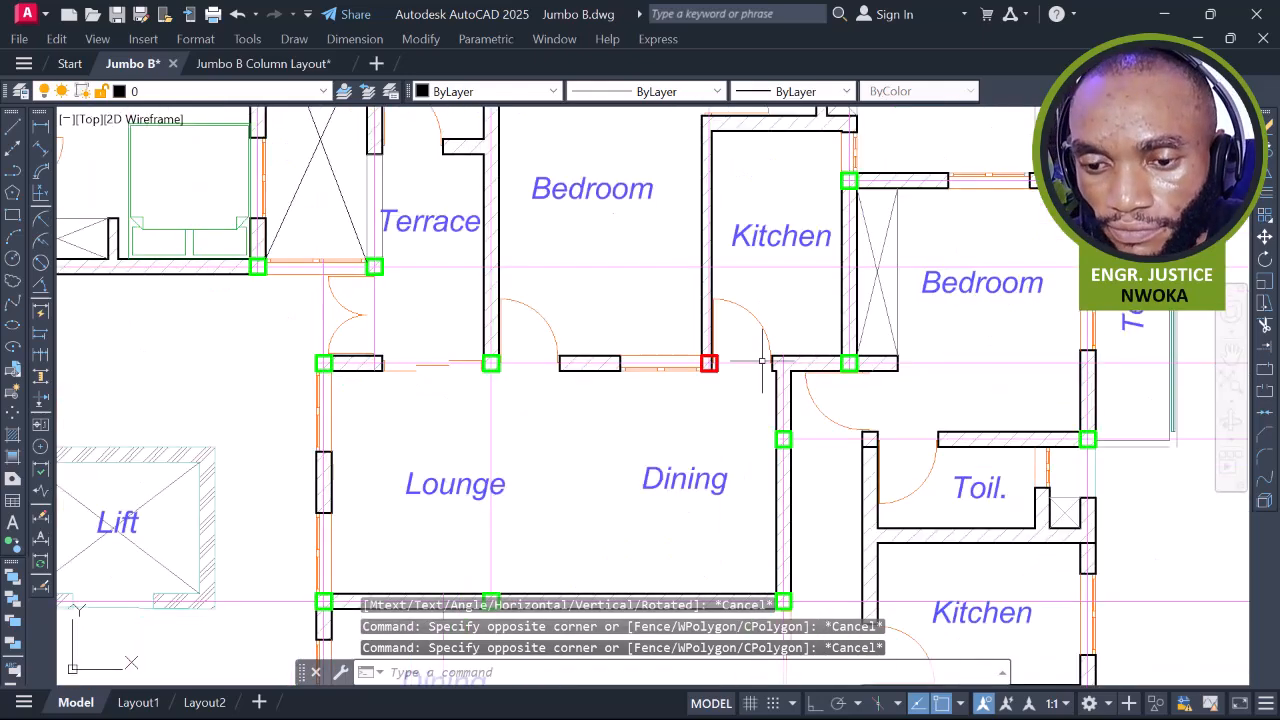
Pan and zoom from the right flat toward the Terrace, entrance steps and Ante wall
{"action": "middle_click_drag", "start_coordinate": [760, 349], "coordinate": [722, 357]}
{"action": "scroll", "coordinate": [770, 366], "scroll_direction": "down", "scroll_amount": 2}
{"action": "scroll", "coordinate": [709, 375], "scroll_direction": "up", "scroll_amount": 4}
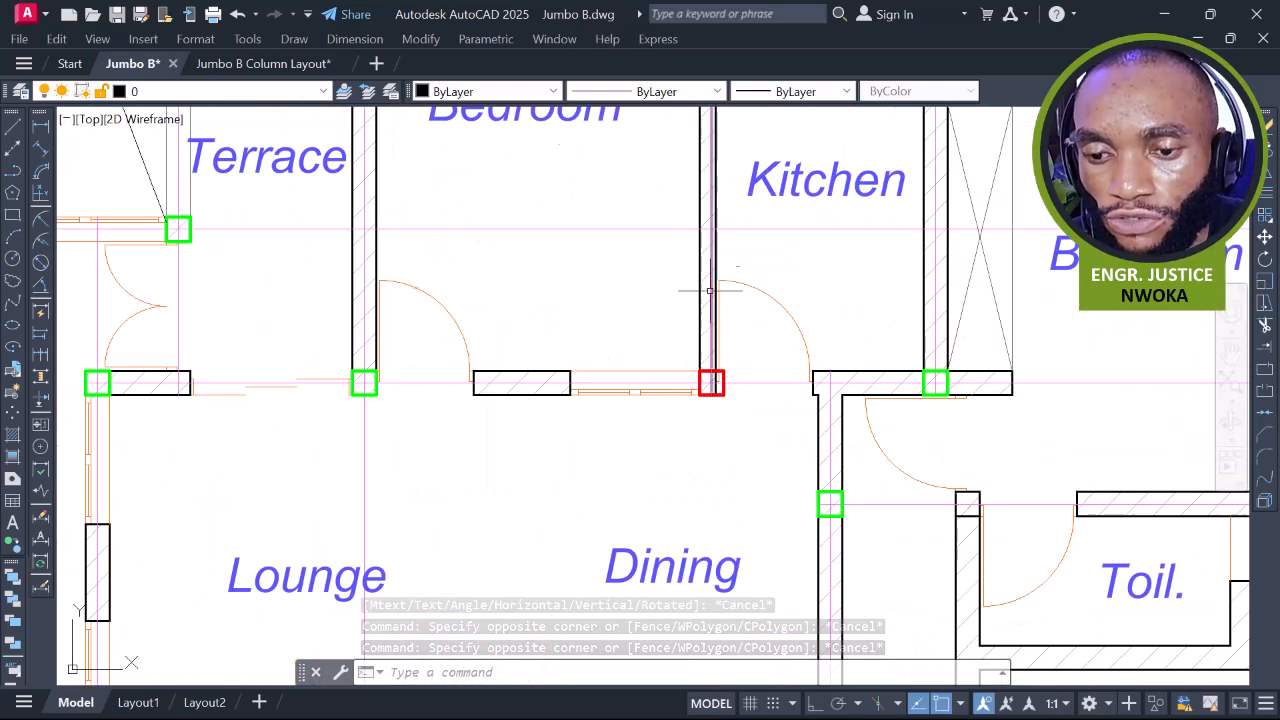
{"action": "scroll", "coordinate": [808, 370], "scroll_direction": "up", "scroll_amount": 4}
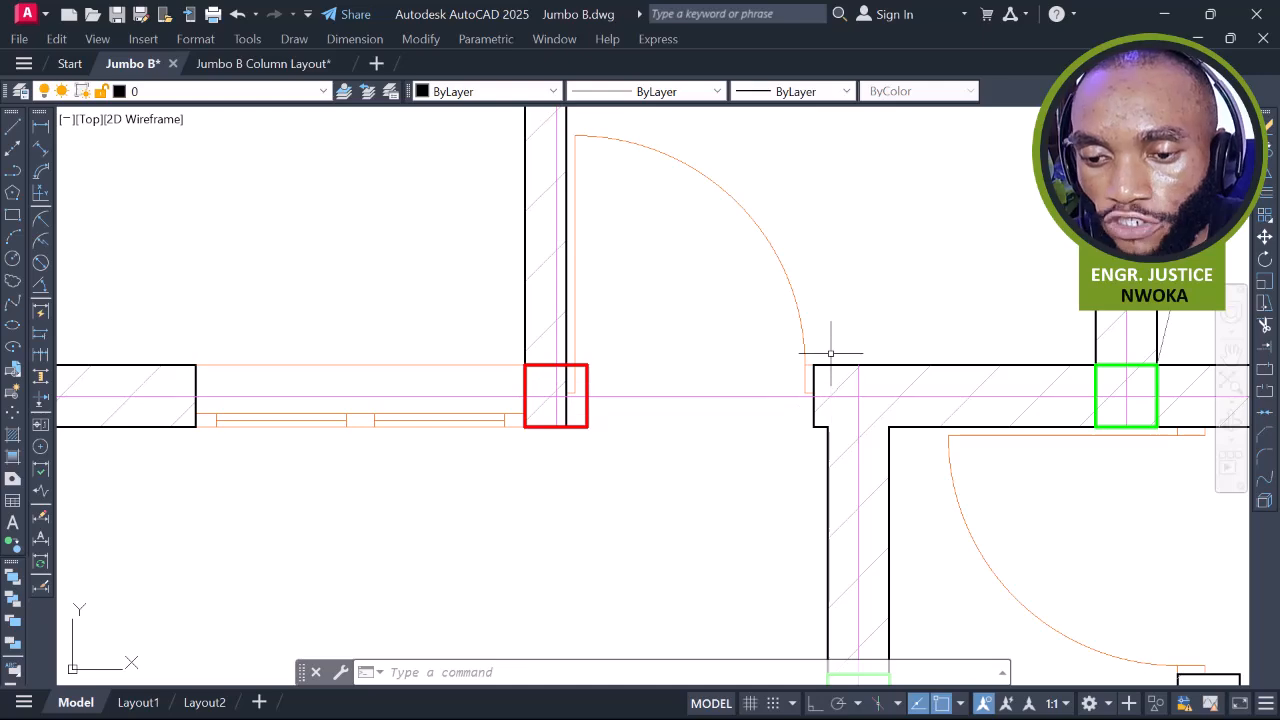
{"action": "scroll", "coordinate": [828, 352], "scroll_direction": "down", "scroll_amount": 4}
{"action": "mouse_move", "coordinate": [887, 360]}
{"action": "middle_mouse_down"}
{"action": "mouse_move", "coordinate": [690, 325]}
{"action": "mouse_move", "coordinate": [753, 342]}
{"action": "mouse_move", "coordinate": [860, 280]}
{"action": "middle_mouse_up"}
{"action": "scroll", "coordinate": [690, 325], "scroll_direction": "down", "scroll_amount": 4}
{"action": "middle_click_drag", "start_coordinate": [837, 357], "coordinate": [809, 346]}
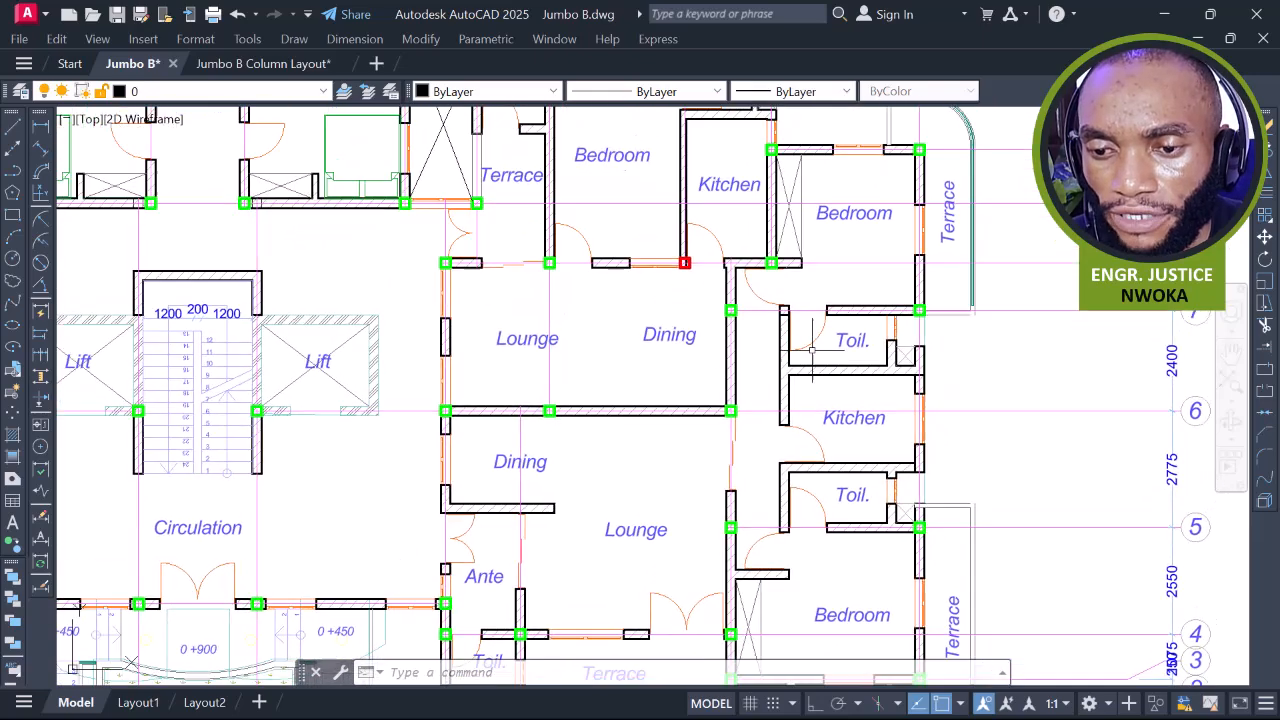
{"action": "scroll", "coordinate": [772, 255], "scroll_direction": "up", "scroll_amount": 6}
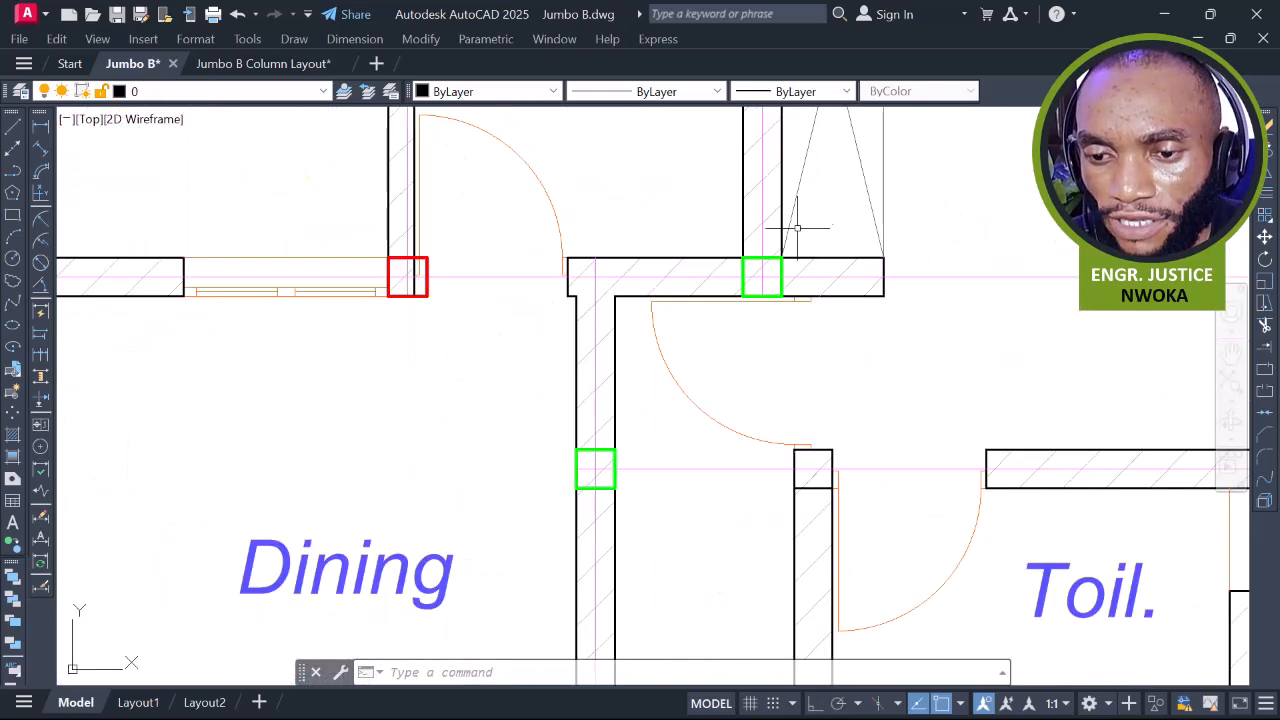
{"action": "scroll", "coordinate": [790, 237], "scroll_direction": "down", "scroll_amount": 6}
{"action": "middle_click_drag", "start_coordinate": [863, 430], "coordinate": [889, 340]}
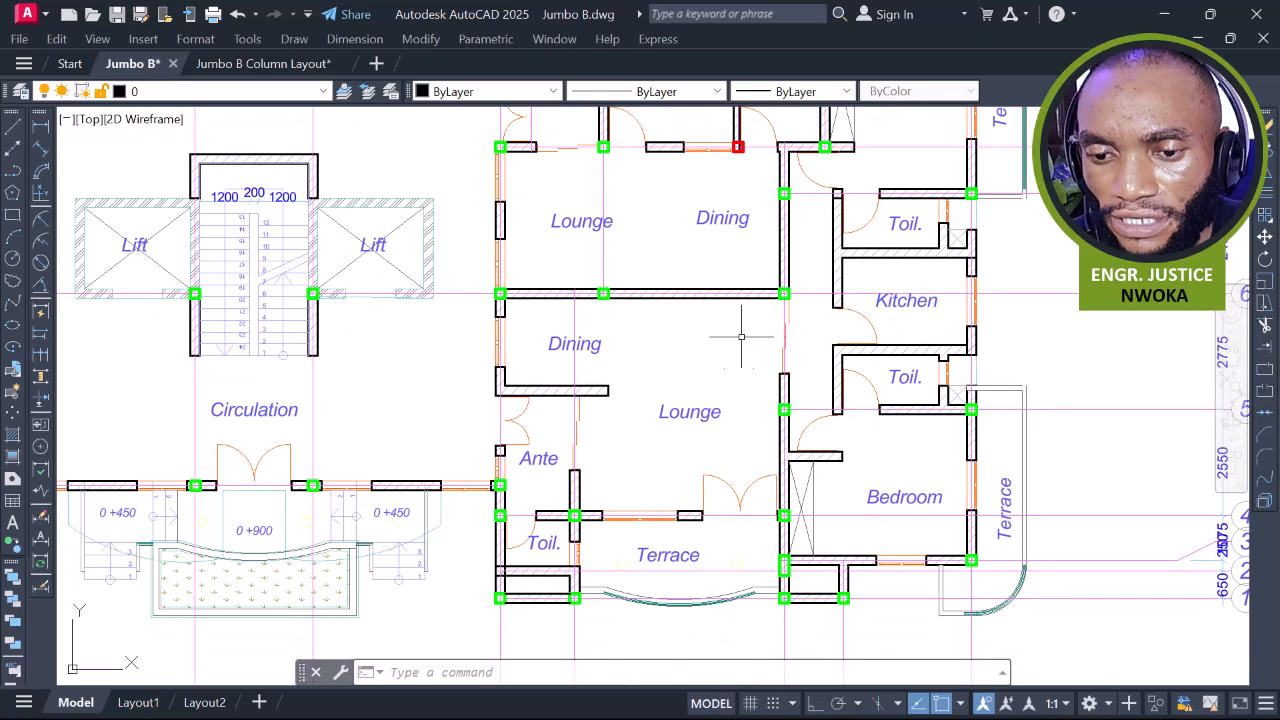
{"action": "middle_click_drag", "start_coordinate": [812, 377], "coordinate": [821, 305]}
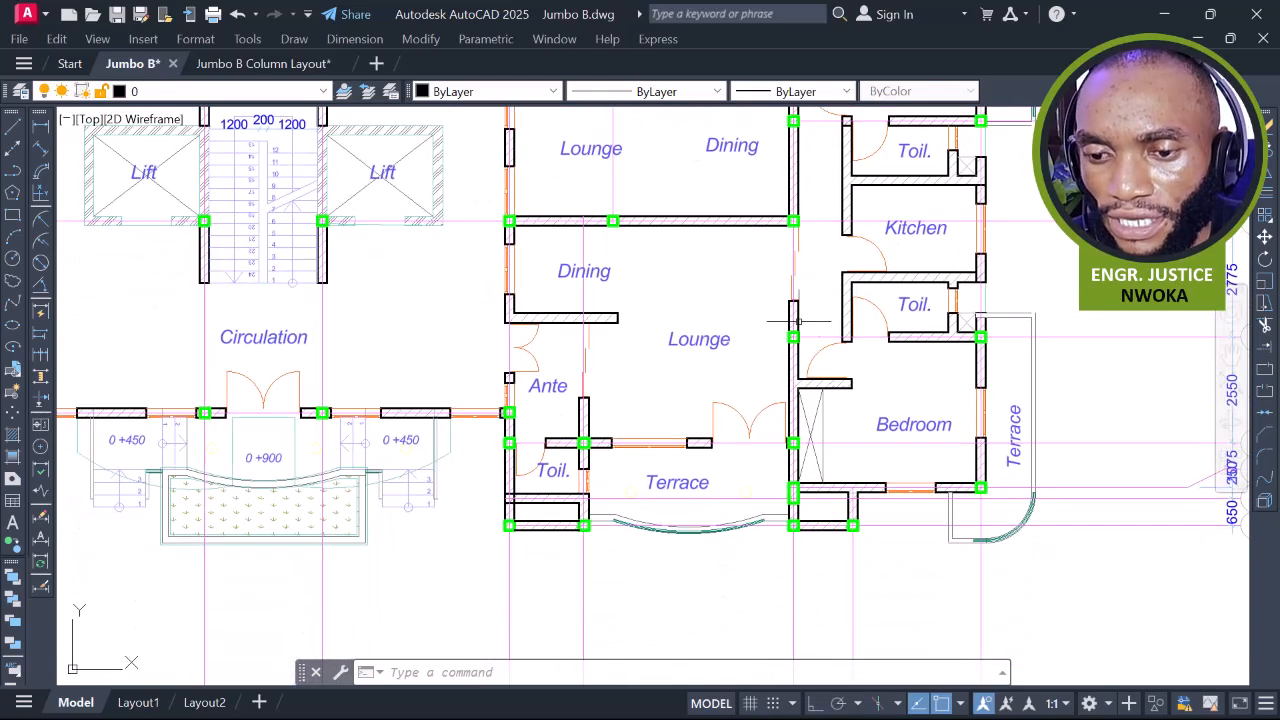
{"action": "middle_click_drag", "start_coordinate": [696, 405], "coordinate": [753, 365]}
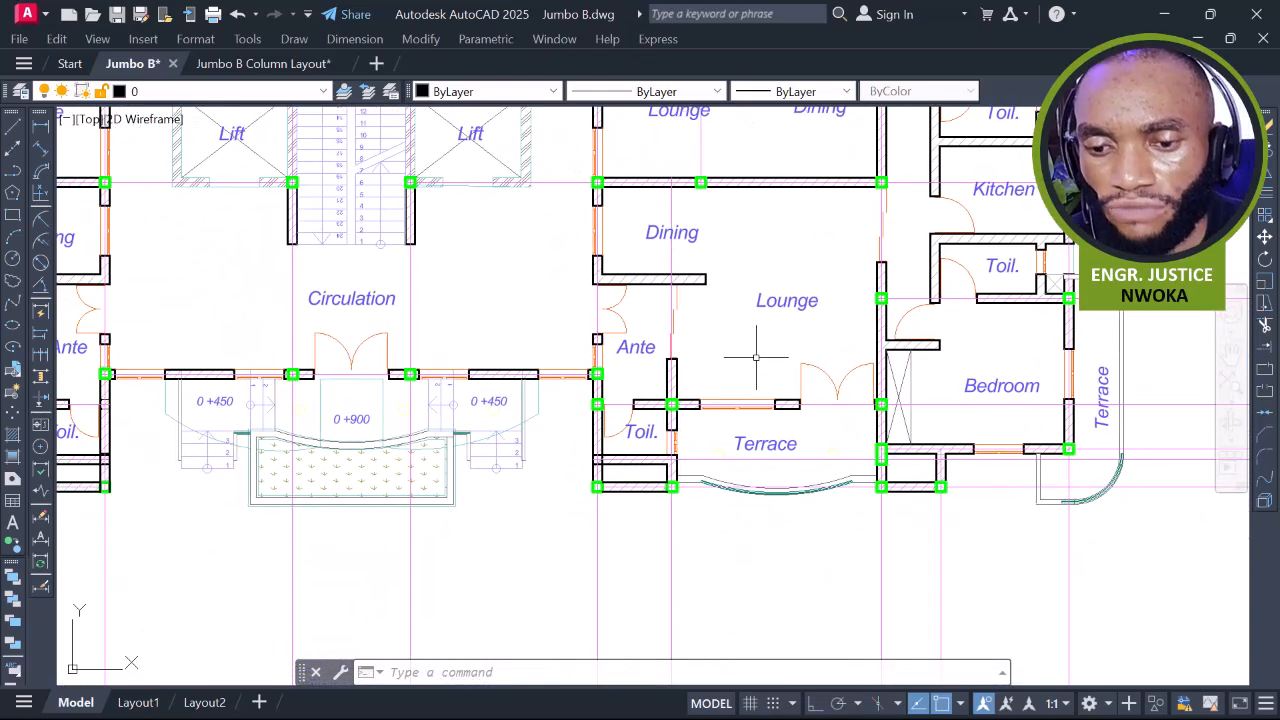
{"action": "scroll", "coordinate": [753, 363], "scroll_direction": "down", "scroll_amount": 2}
{"action": "middle_click_drag", "start_coordinate": [690, 398], "coordinate": [757, 369]}
{"action": "scroll", "coordinate": [757, 369], "scroll_direction": "up", "scroll_amount": 4}
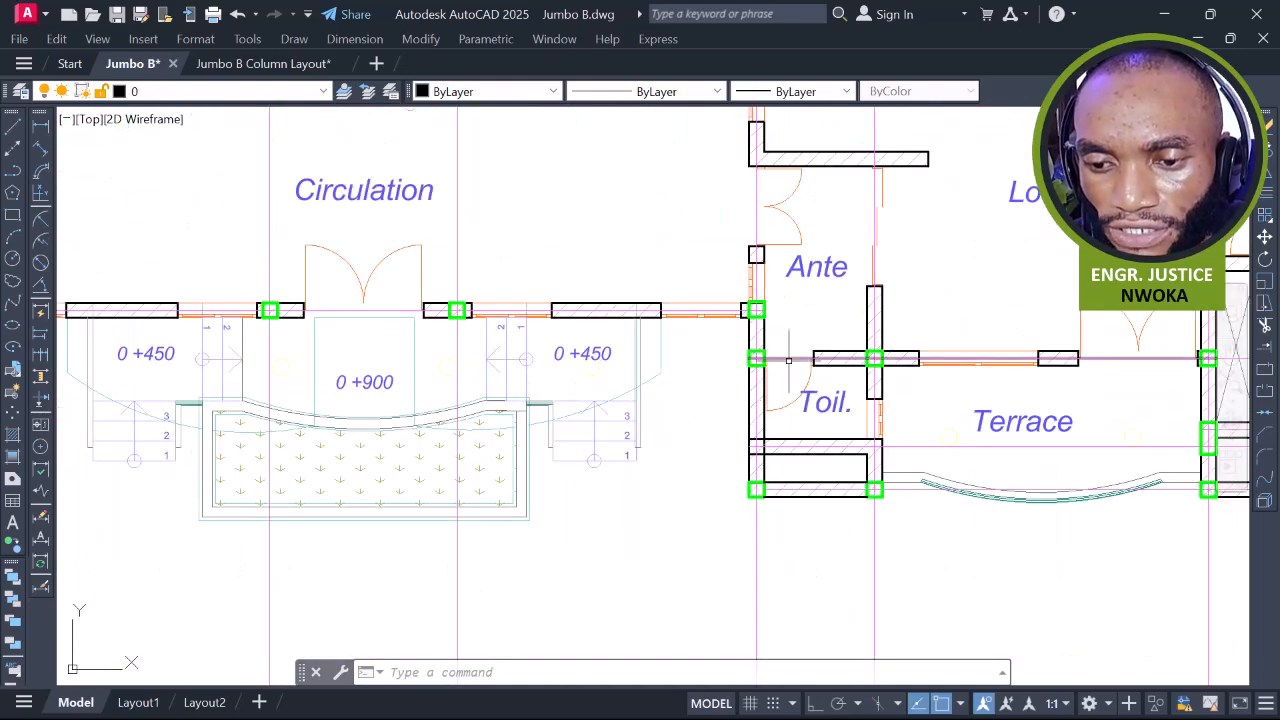
{"action": "scroll", "coordinate": [744, 348], "scroll_direction": "up", "scroll_amount": 4}
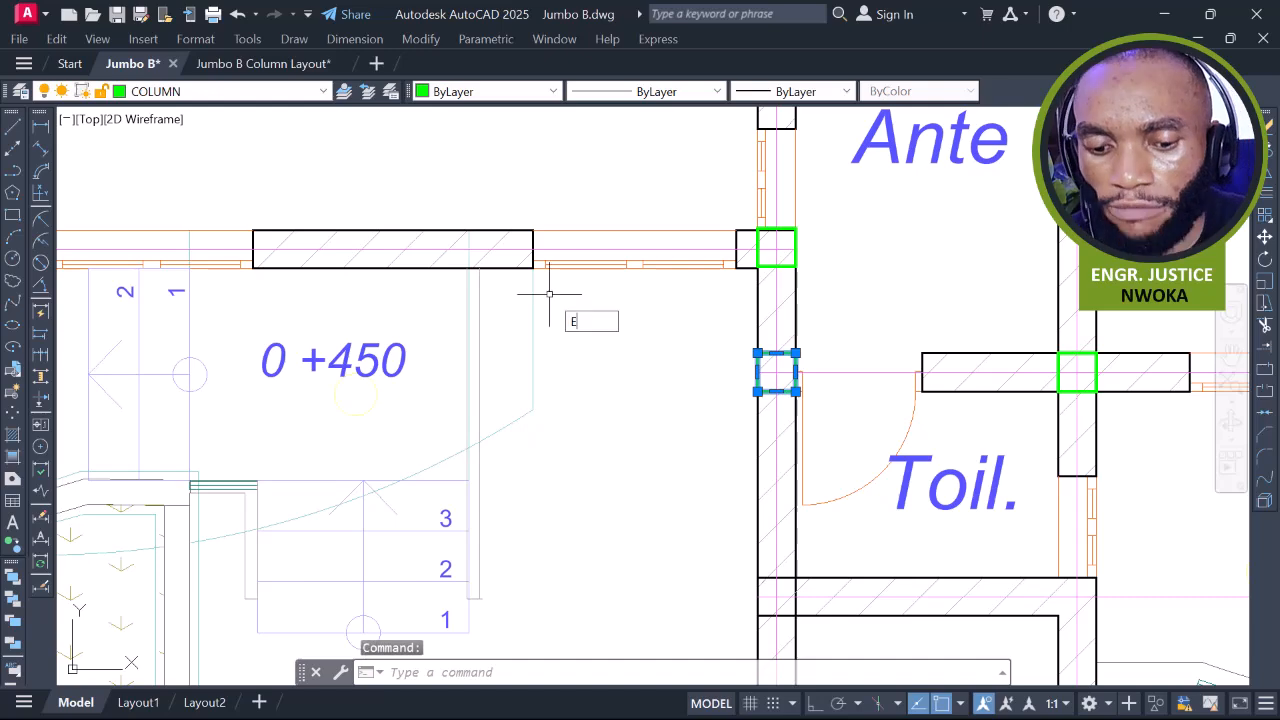
Erase the extra column on the Ante wall beside the entrance steps
{"action": "key", "text": "Return"}
{"action": "scroll", "coordinate": [682, 240], "scroll_direction": "down", "scroll_amount": 5}
{"action": "middle_click_drag", "start_coordinate": [729, 318], "coordinate": [989, 338]}
{"action": "scroll", "coordinate": [1018, 323], "scroll_direction": "down", "scroll_amount": 2}
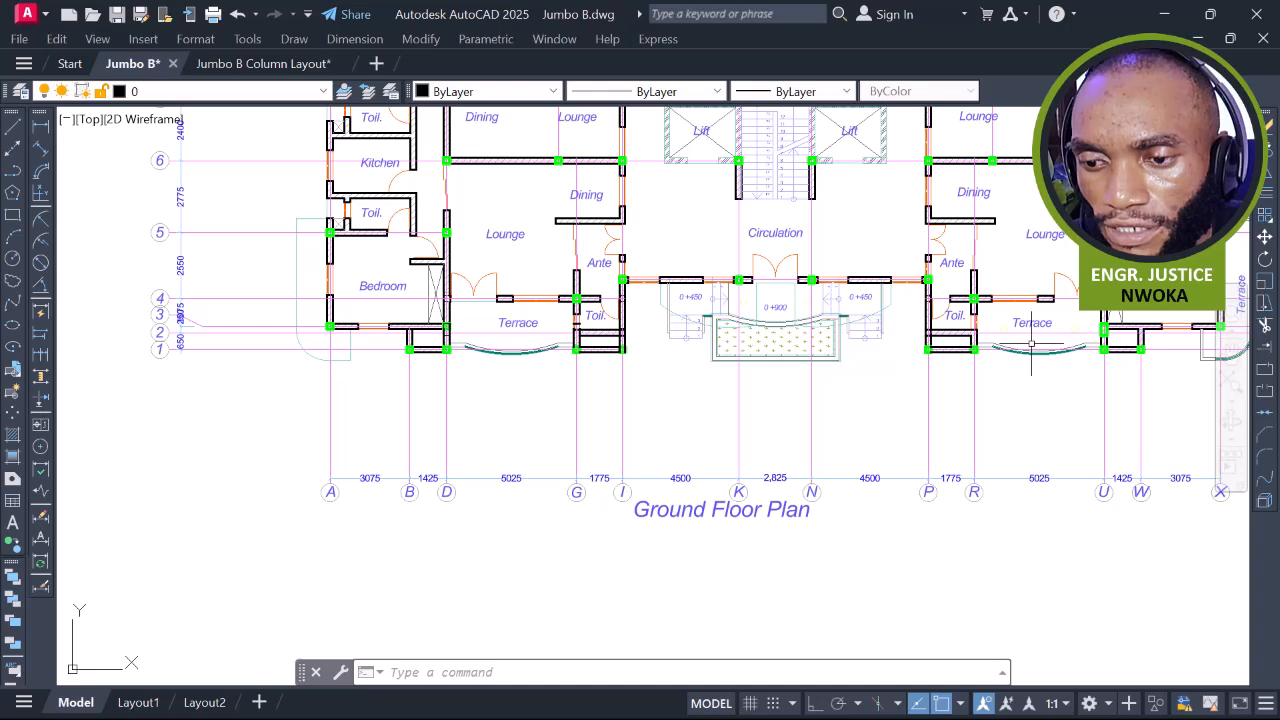
{"action": "scroll", "coordinate": [997, 297], "scroll_direction": "up", "scroll_amount": 2}
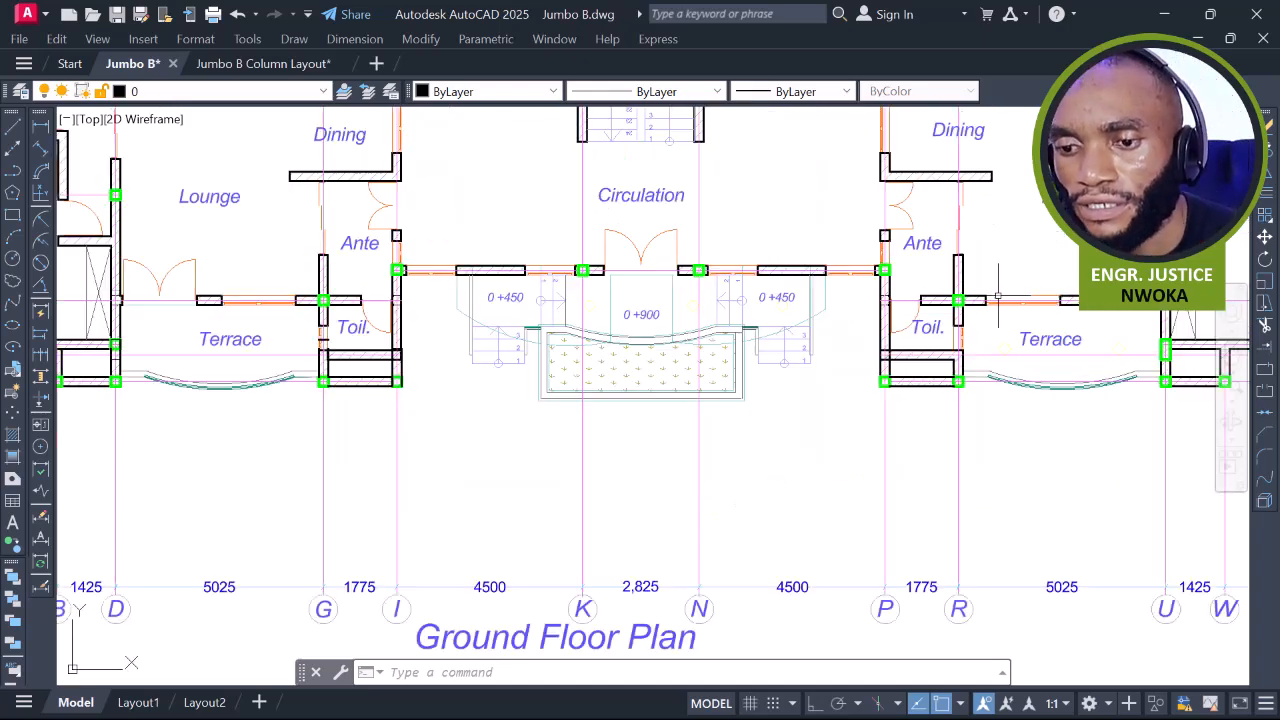
{"action": "scroll", "coordinate": [968, 300], "scroll_direction": "down", "scroll_amount": 3}
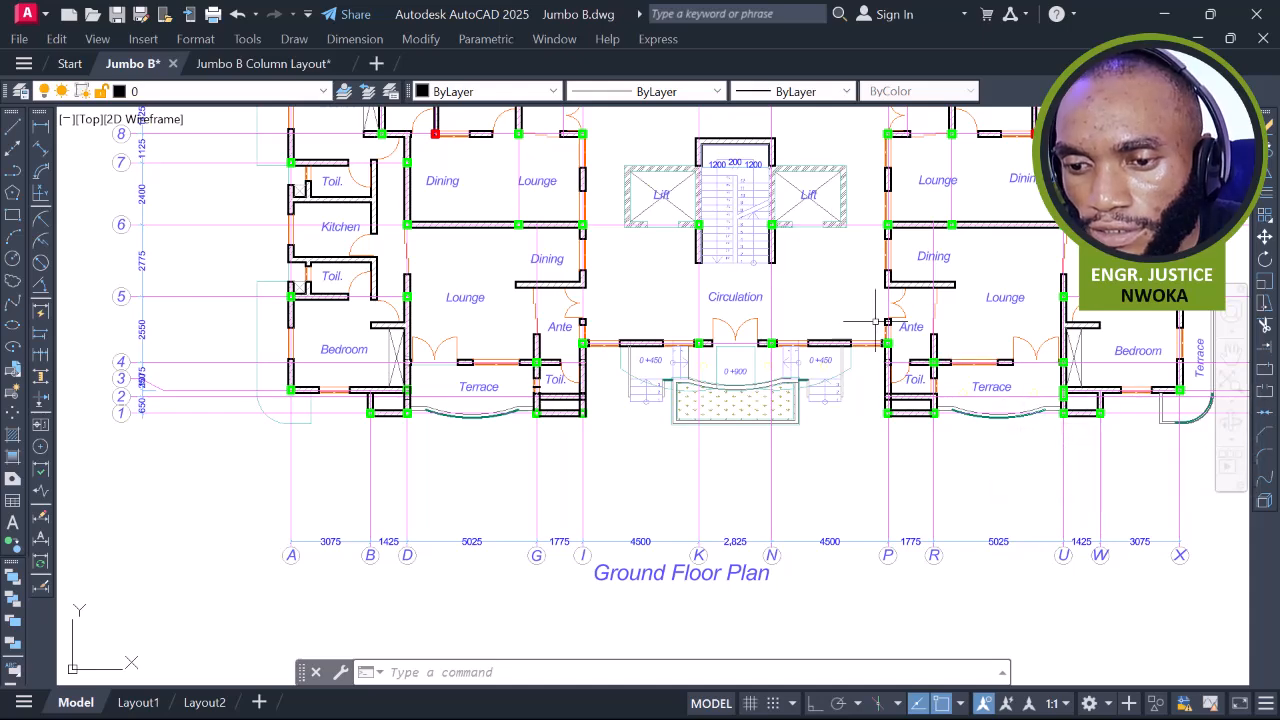
{"action": "scroll", "coordinate": [889, 363], "scroll_direction": "up", "scroll_amount": 2}
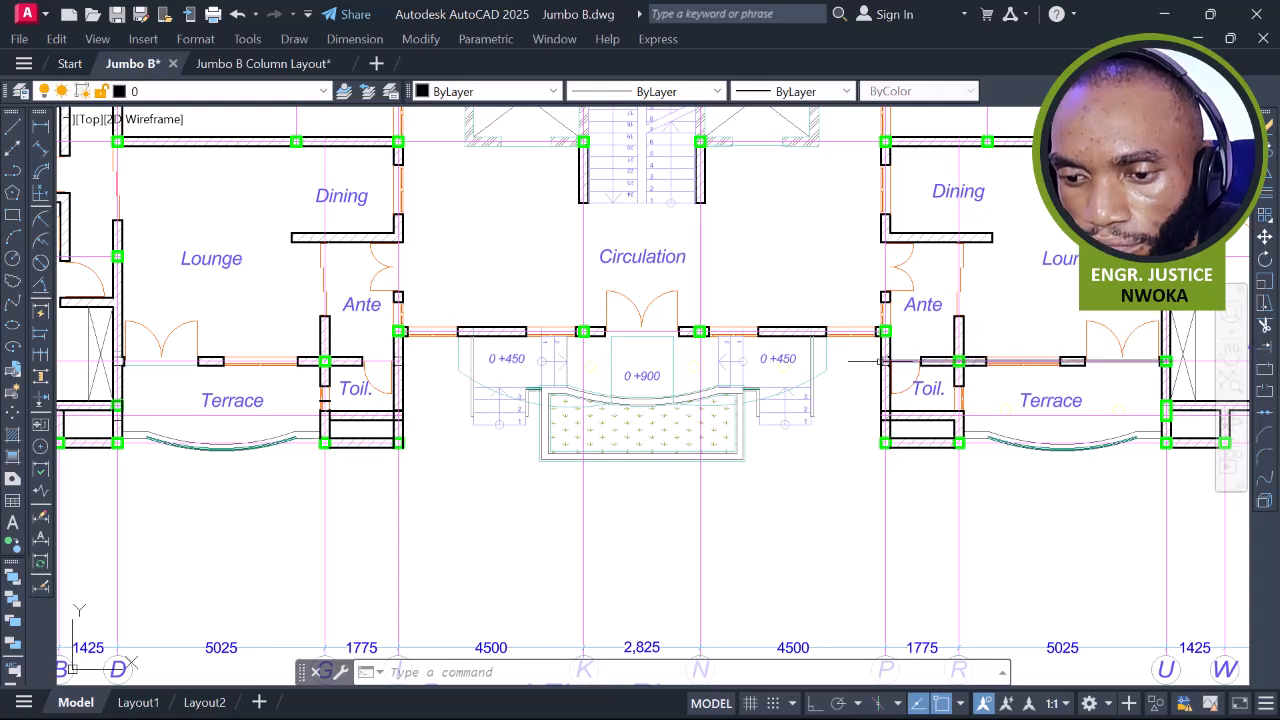
Pan and zoom across the right-hand flat to bring grids G through X into view
{"action": "middle_click_drag", "start_coordinate": [881, 329], "coordinate": [754, 369]}
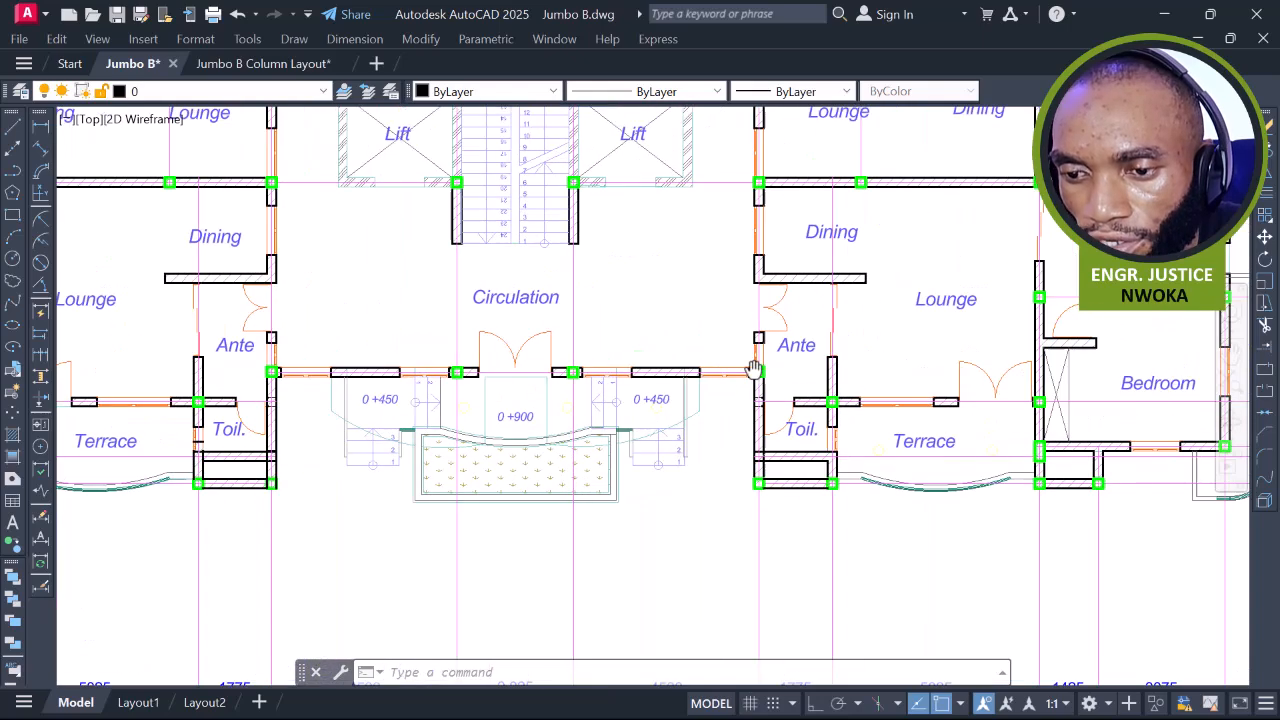
{"action": "left_click", "coordinate": [781, 198]}
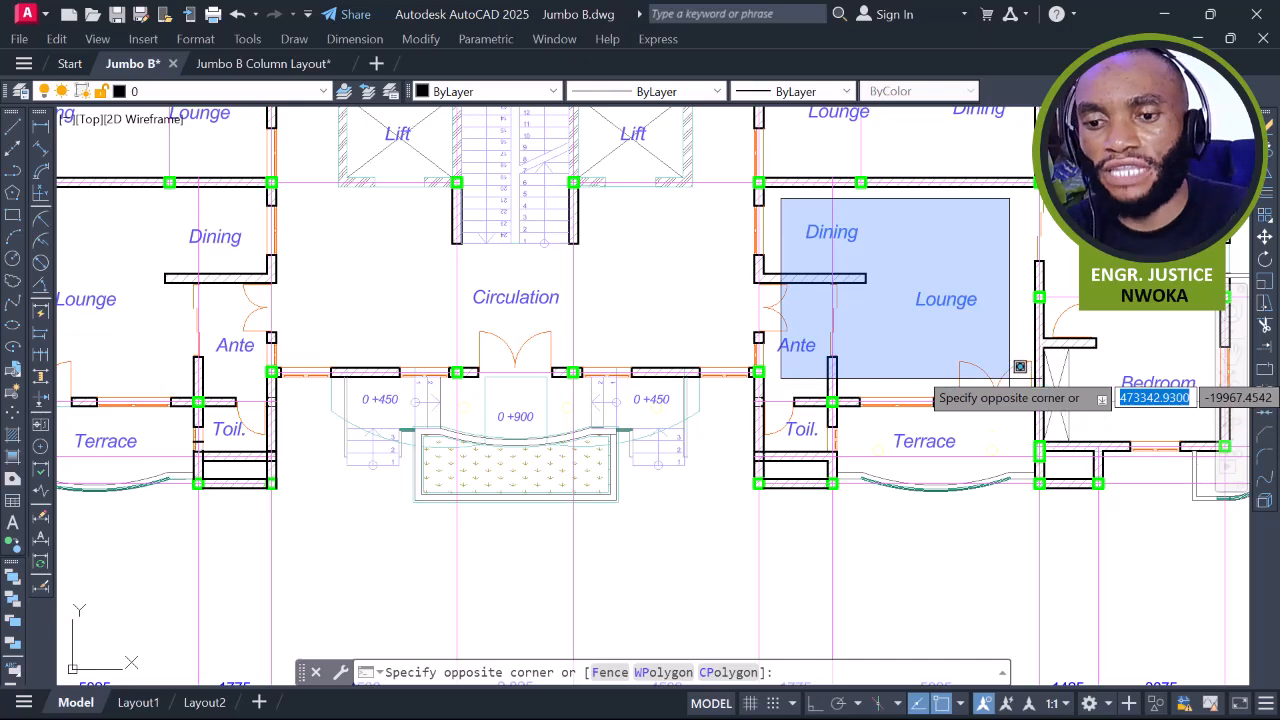
{"action": "key", "text": "Escape"}
{"action": "scroll", "coordinate": [651, 280], "scroll_direction": "down", "scroll_amount": 2}
{"action": "middle_click_drag", "start_coordinate": [864, 325], "coordinate": [721, 358]}
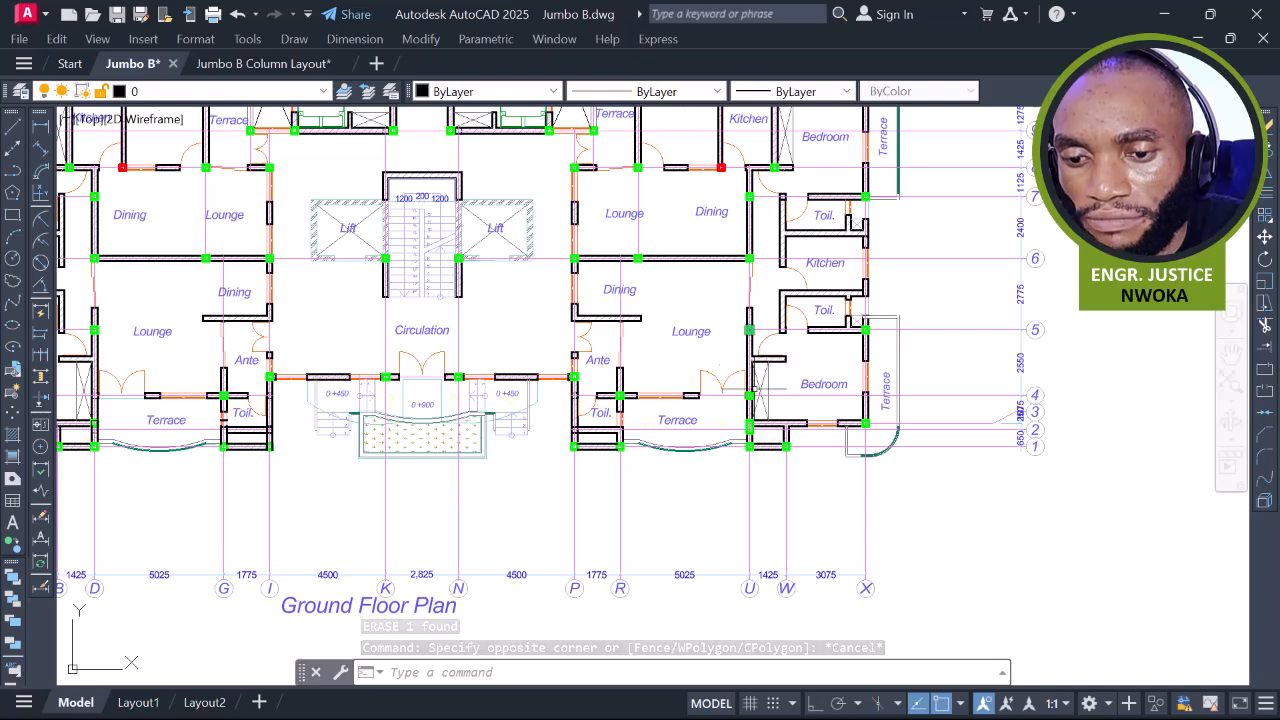
{"action": "scroll", "coordinate": [752, 435], "scroll_direction": "up", "scroll_amount": 3}
{"action": "scroll", "coordinate": [752, 435], "scroll_direction": "down", "scroll_amount": 3}
{"action": "mouse_move", "coordinate": [752, 435]}
{"action": "middle_mouse_down"}
{"action": "mouse_move", "coordinate": [943, 389]}
{"action": "mouse_move", "coordinate": [954, 366]}
{"action": "middle_mouse_up"}
{"action": "scroll", "coordinate": [954, 366], "scroll_direction": "up", "scroll_amount": 2}
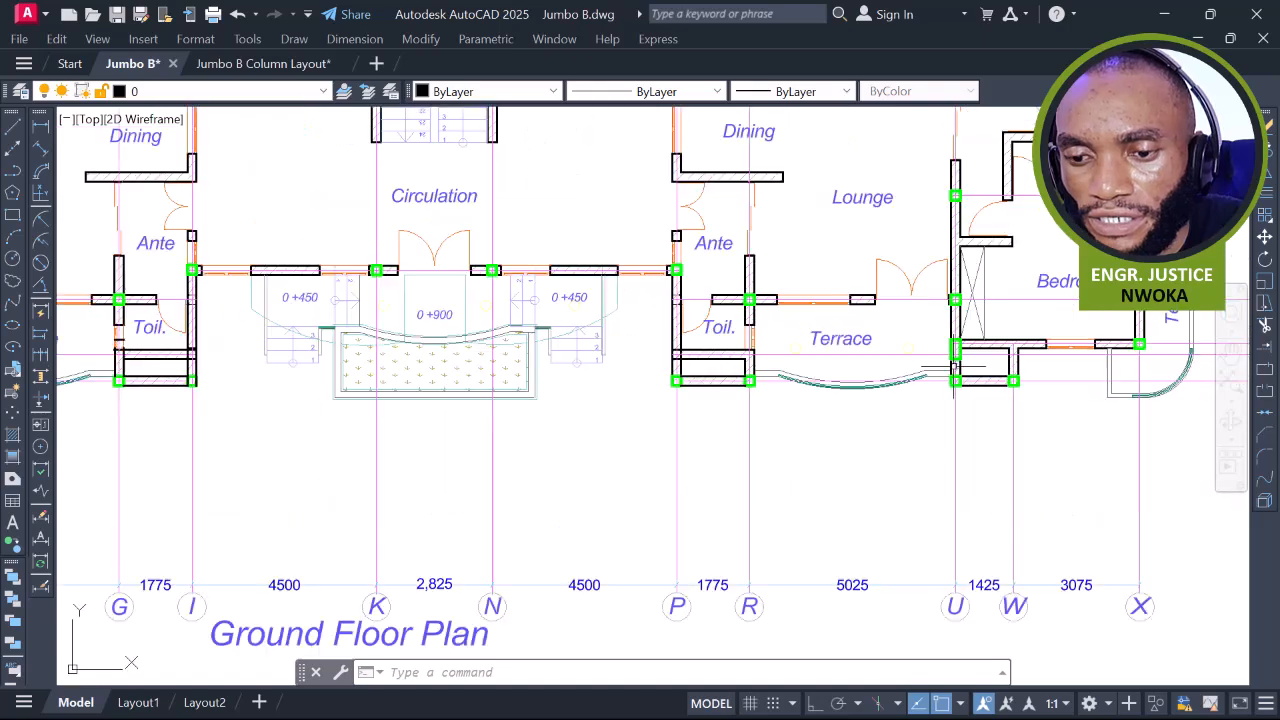
{"action": "scroll", "coordinate": [955, 366], "scroll_direction": "down", "scroll_amount": 2}
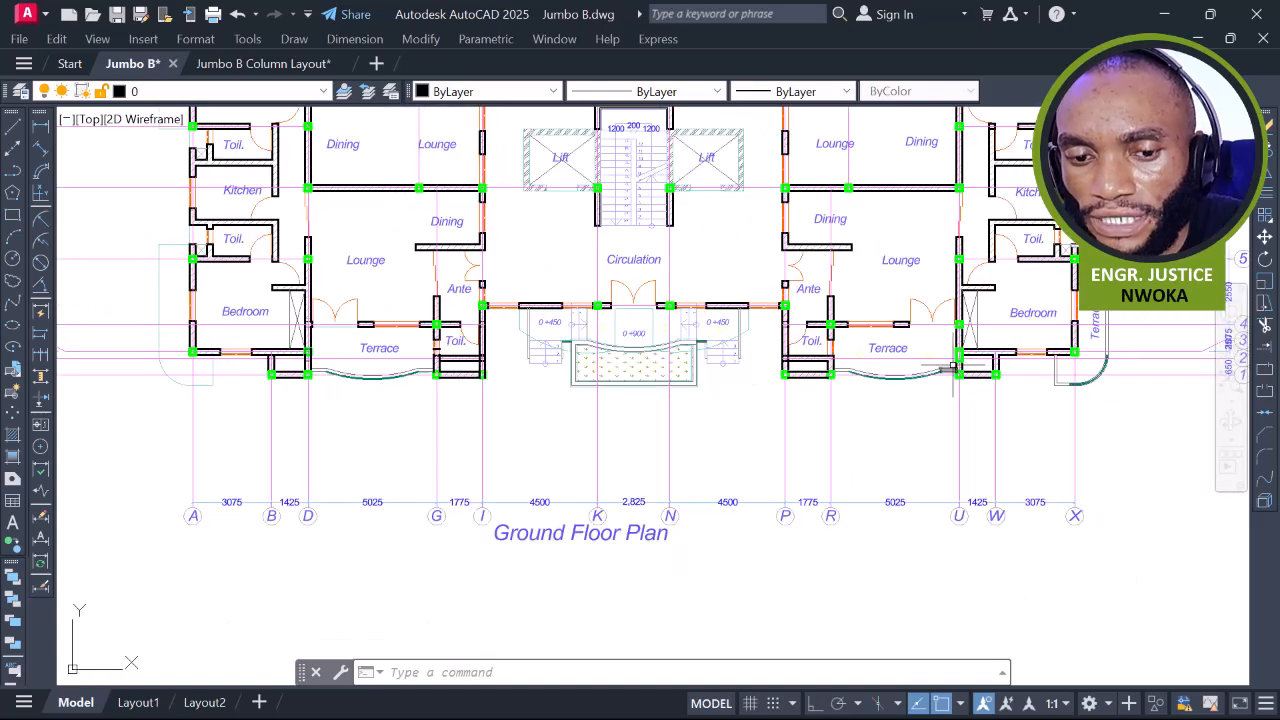
{"action": "scroll", "coordinate": [340, 355], "scroll_direction": "up", "scroll_amount": 6}
{"action": "scroll", "coordinate": [380, 375], "scroll_direction": "down", "scroll_amount": 4}
{"action": "middle_click_drag", "start_coordinate": [944, 397], "coordinate": [515, 386]}
{"action": "scroll", "coordinate": [984, 378], "scroll_direction": "up", "scroll_amount": 2}
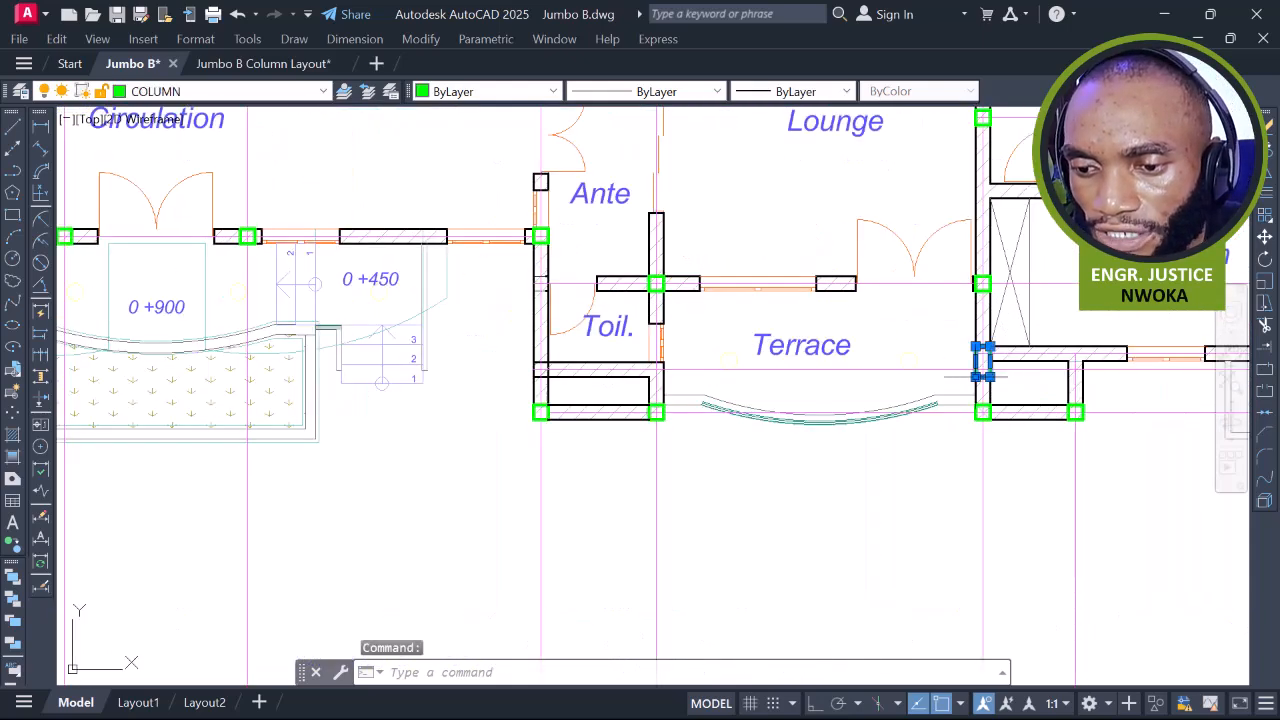
{"action": "scroll", "coordinate": [986, 376], "scroll_direction": "up", "scroll_amount": 4}
{"action": "scroll", "coordinate": [988, 377], "scroll_direction": "up", "scroll_amount": 2}
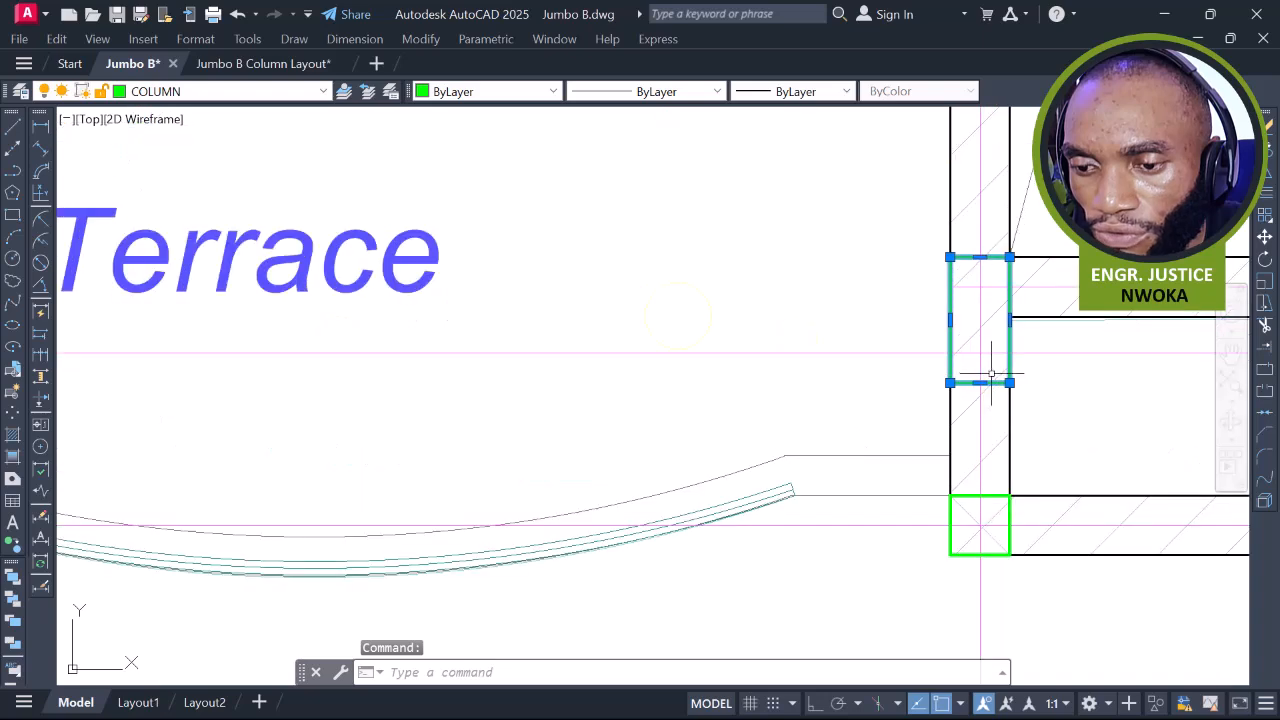
Erase the off-junction column at grid U beside the Terrace
{"action": "type", "text": "E"}
{"action": "key", "text": "Return"}
{"action": "middle_click_drag", "start_coordinate": [1033, 445], "coordinate": [847, 388]}
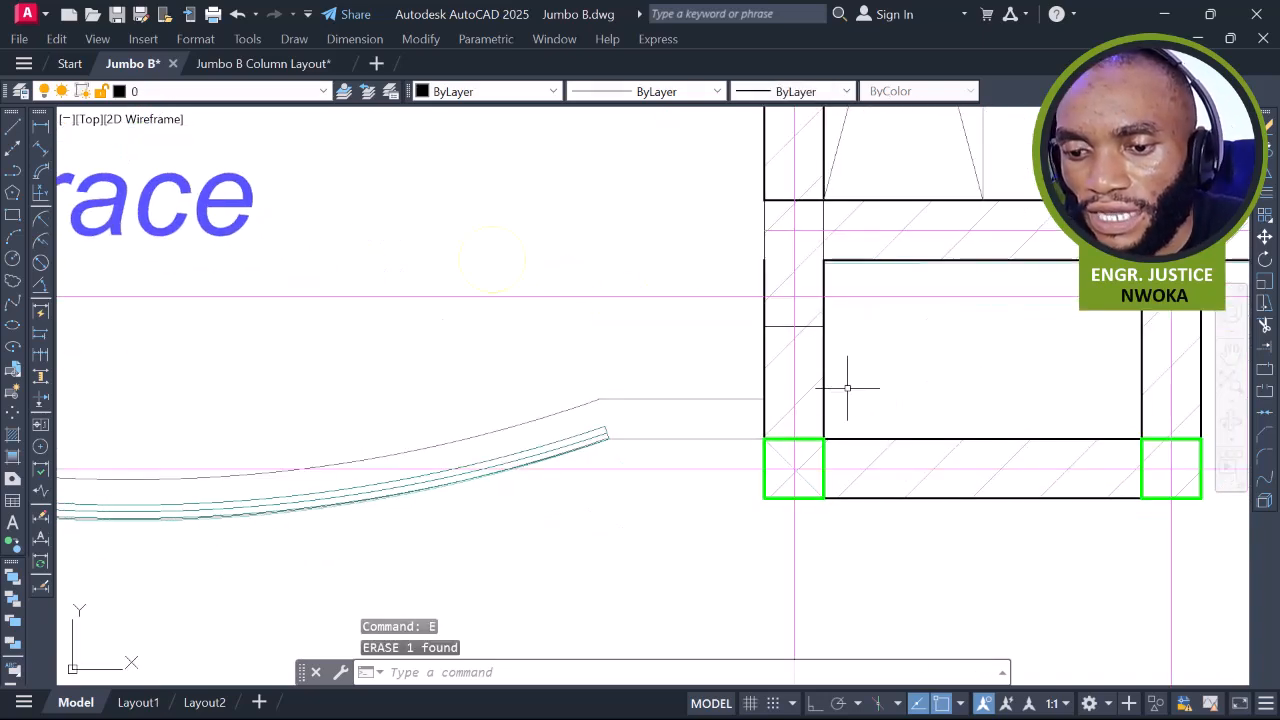
Copy the corner column from its centre up to the Bedroom wall junction above
{"action": "left_click", "coordinate": [811, 436]}
{"action": "left_click", "coordinate": [811, 436]}
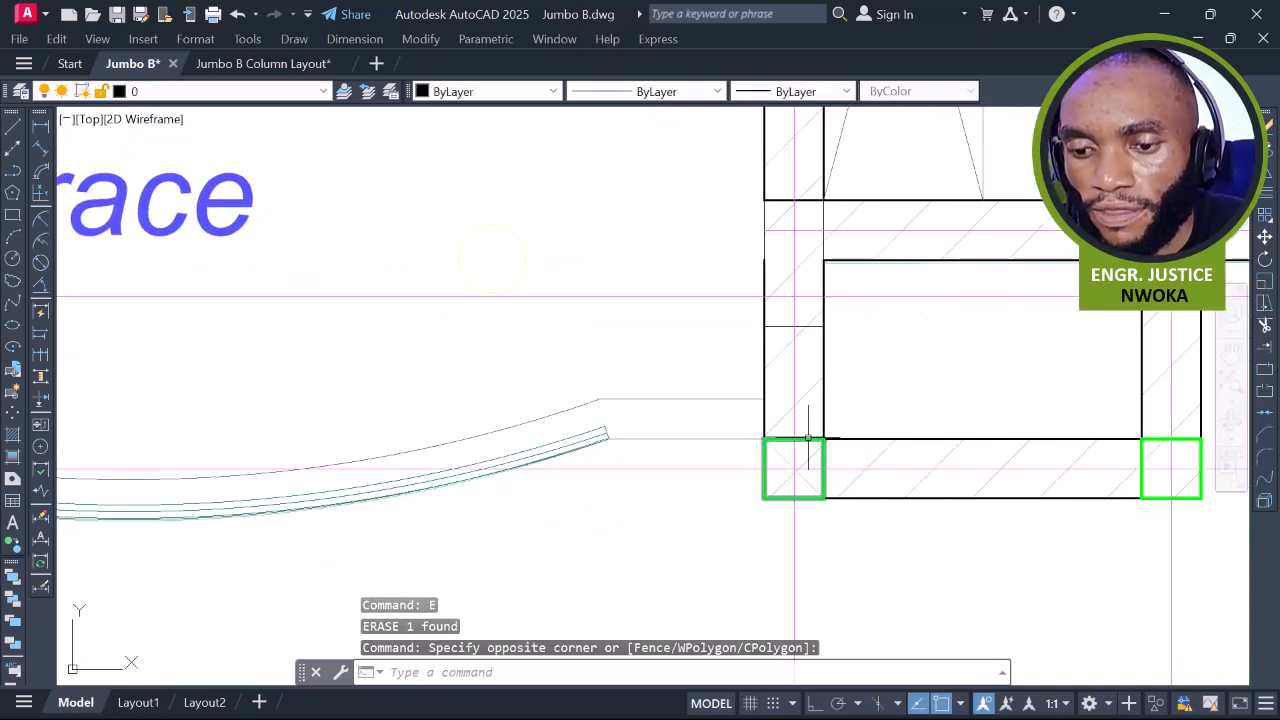
{"action": "left_click", "coordinate": [808, 439]}
{"action": "type", "text": "CO"}
{"action": "key", "text": "Return"}
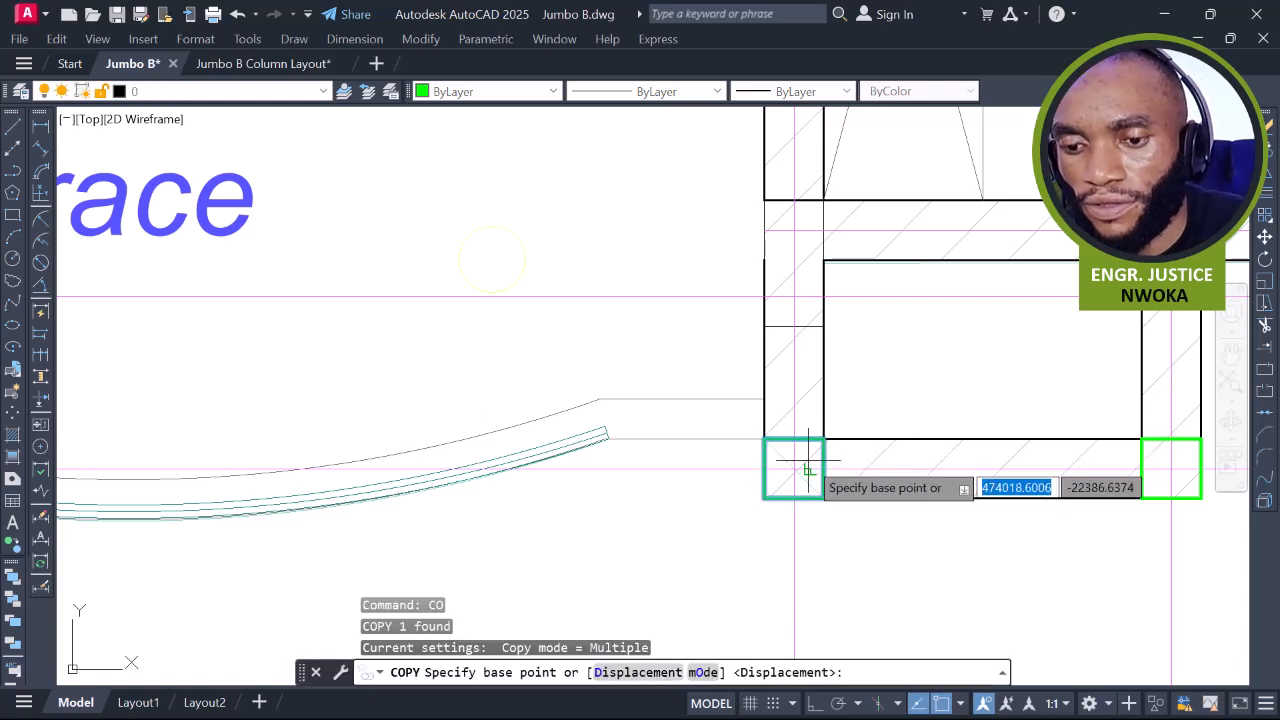
{"action": "scroll", "coordinate": [800, 462], "scroll_direction": "up", "scroll_amount": 6}
{"action": "middle_click_drag", "start_coordinate": [789, 466], "coordinate": [786, 294]}
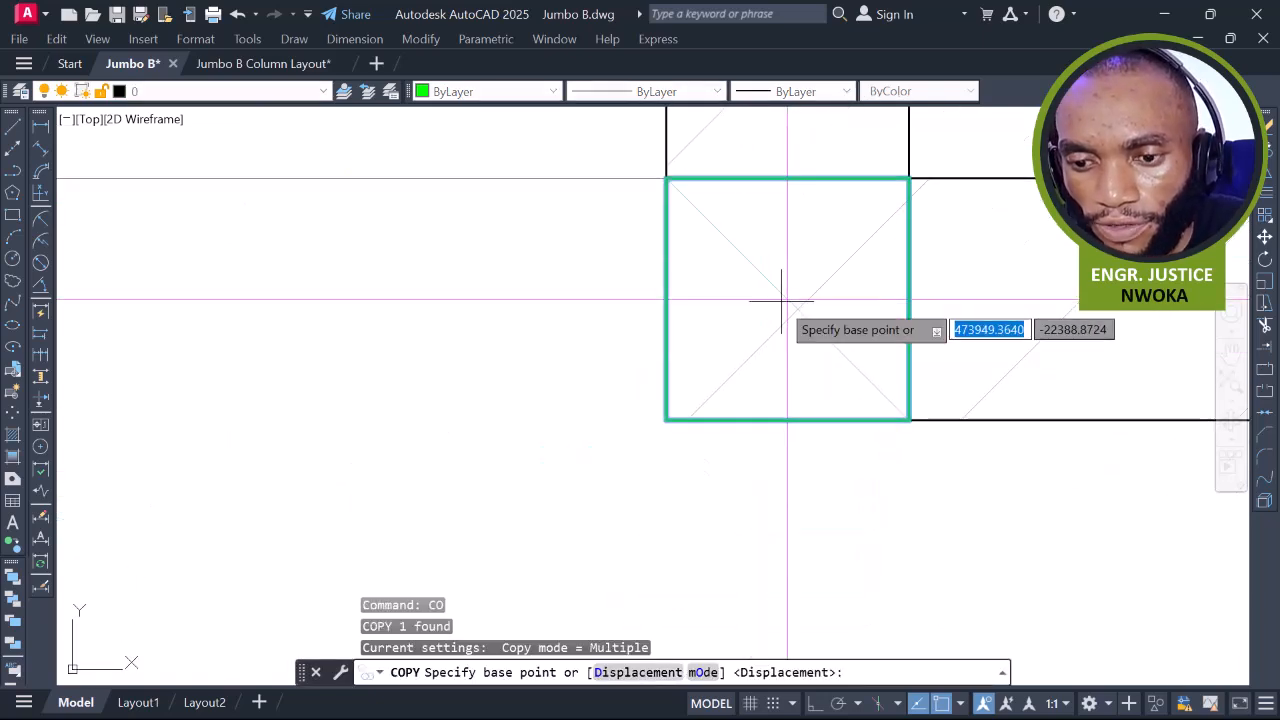
{"action": "left_click", "coordinate": [786, 294]}
{"action": "scroll", "coordinate": [790, 420], "scroll_direction": "down", "scroll_amount": 5}
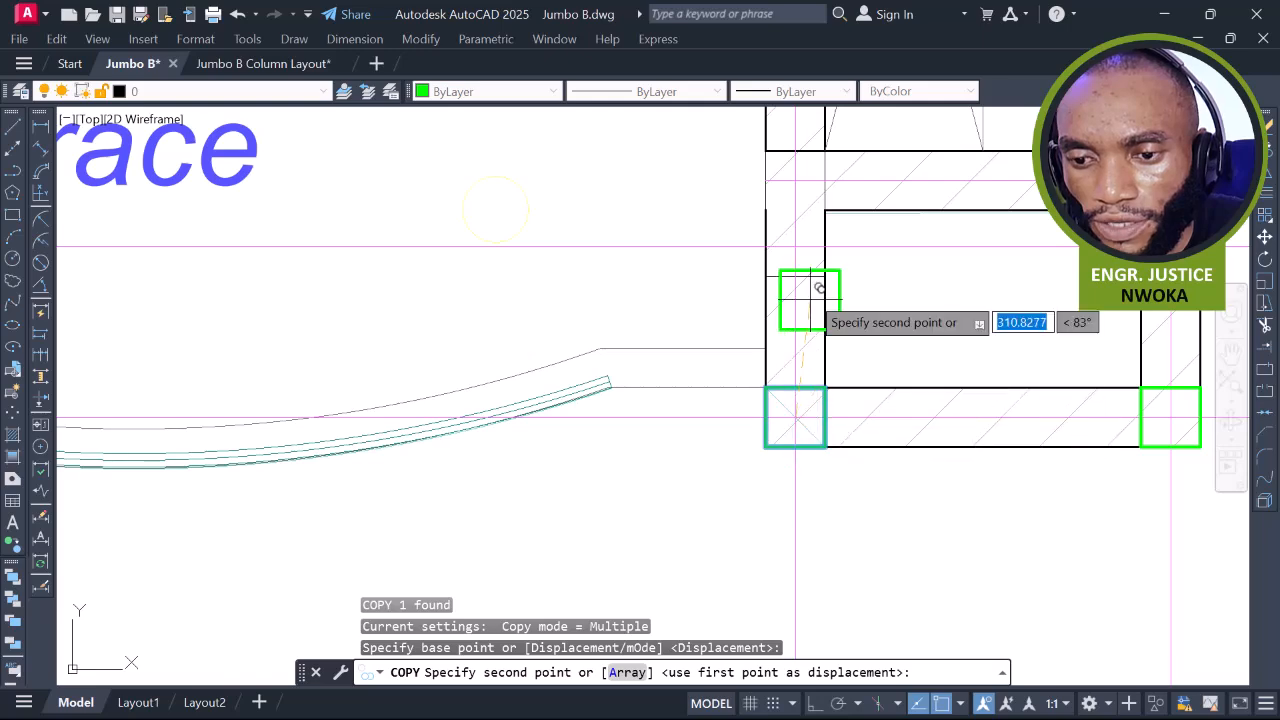
{"action": "middle_click_drag", "start_coordinate": [803, 257], "coordinate": [810, 411]}
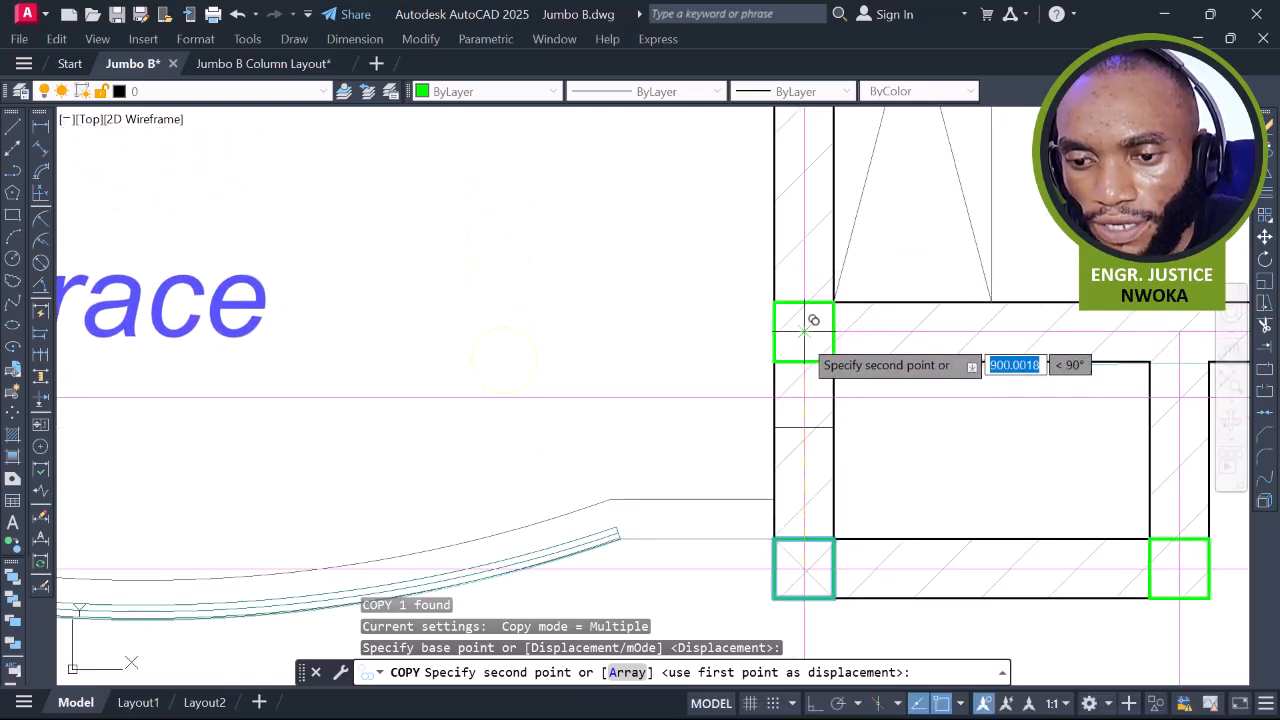
{"action": "left_click", "coordinate": [808, 328]}
{"action": "scroll", "coordinate": [780, 325], "scroll_direction": "down", "scroll_amount": 4}
{"action": "key", "text": "Escape"}
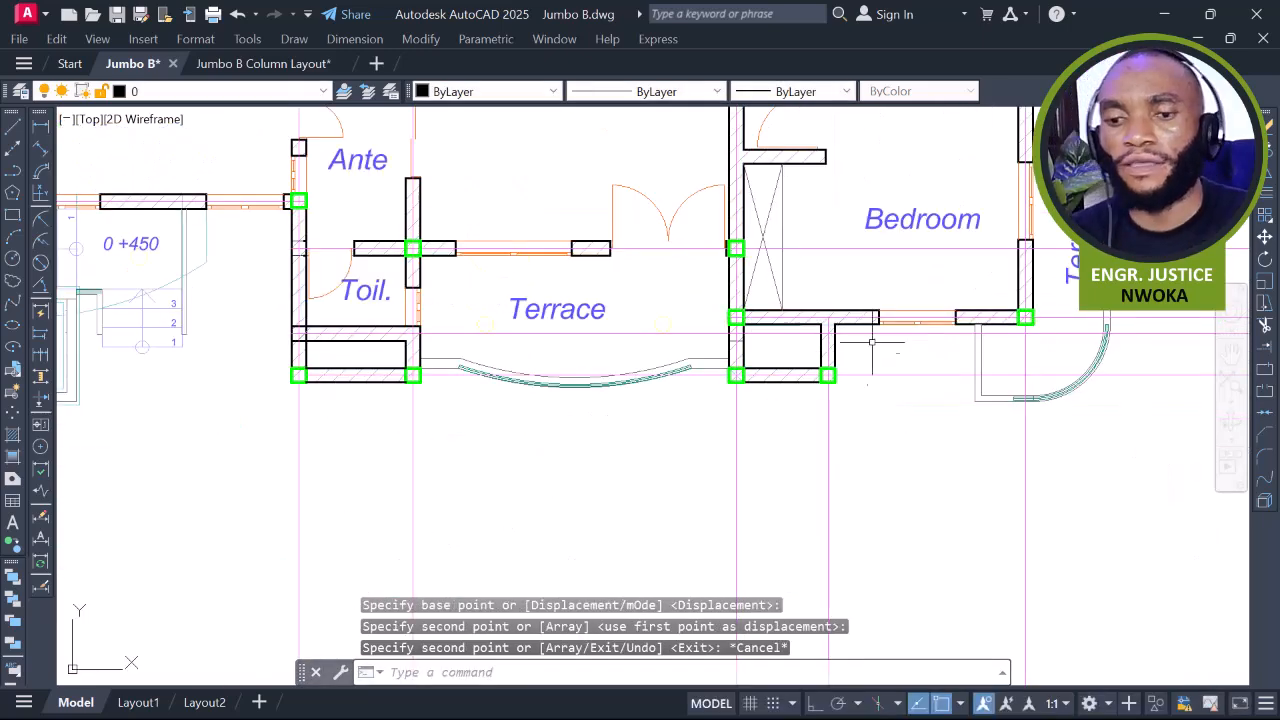
Review the columns around the Lounge and save the drawing
{"action": "middle_click_drag", "start_coordinate": [851, 345], "coordinate": [838, 376]}
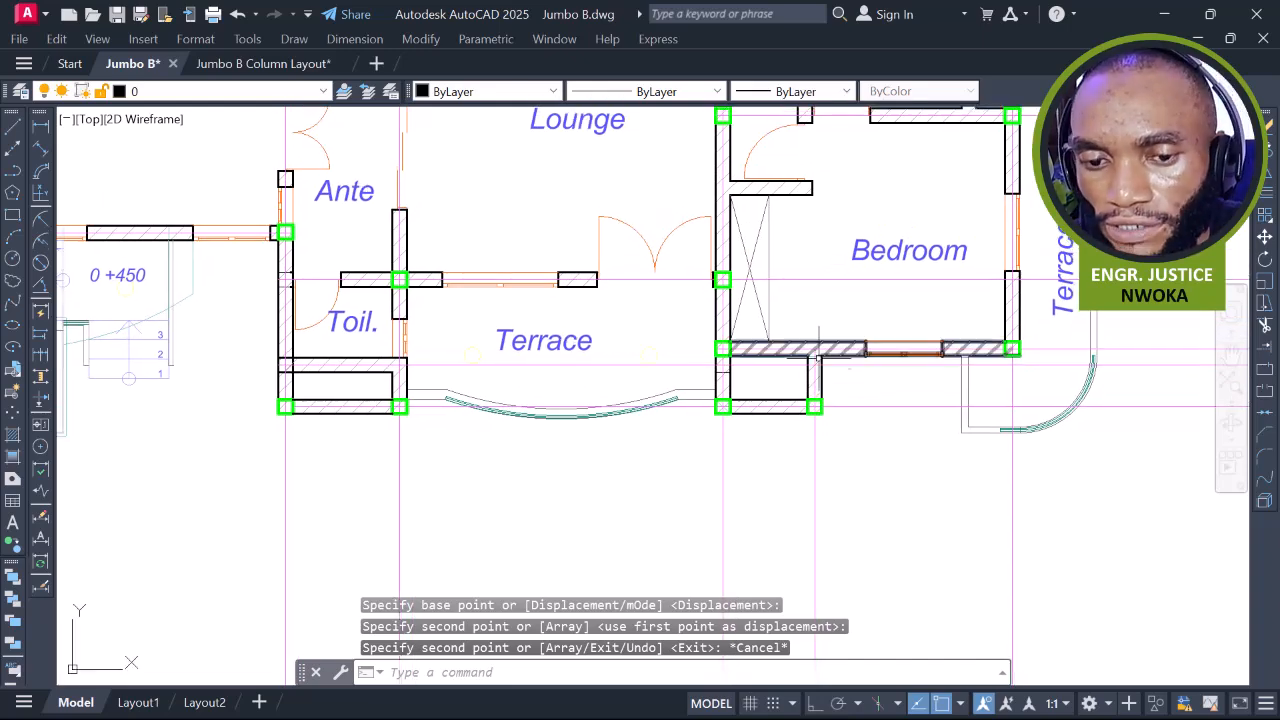
{"action": "scroll", "coordinate": [931, 370], "scroll_direction": "down", "scroll_amount": 3}
{"action": "middle_click_drag", "start_coordinate": [937, 301], "coordinate": [940, 396]}
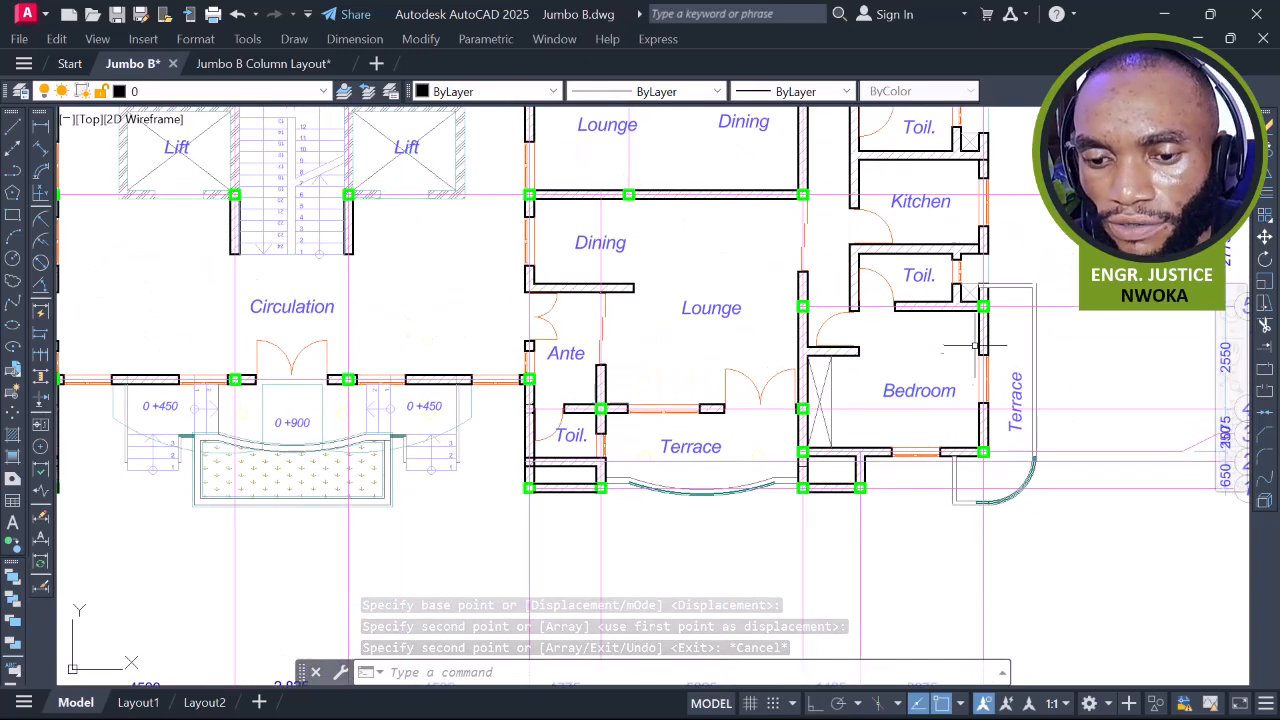
{"action": "scroll", "coordinate": [910, 305], "scroll_direction": "down", "scroll_amount": 4}
{"action": "scroll", "coordinate": [930, 295], "scroll_direction": "up", "scroll_amount": 2}
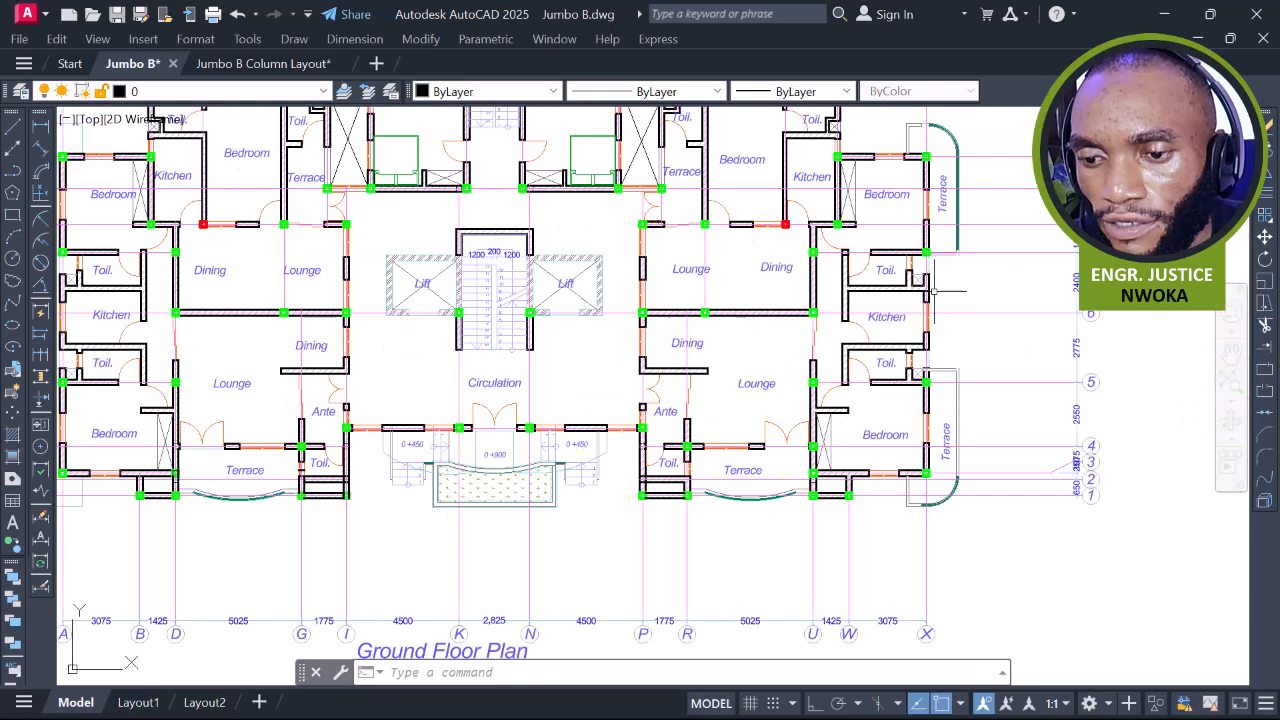
{"action": "scroll", "coordinate": [925, 310], "scroll_direction": "down", "scroll_amount": 5}
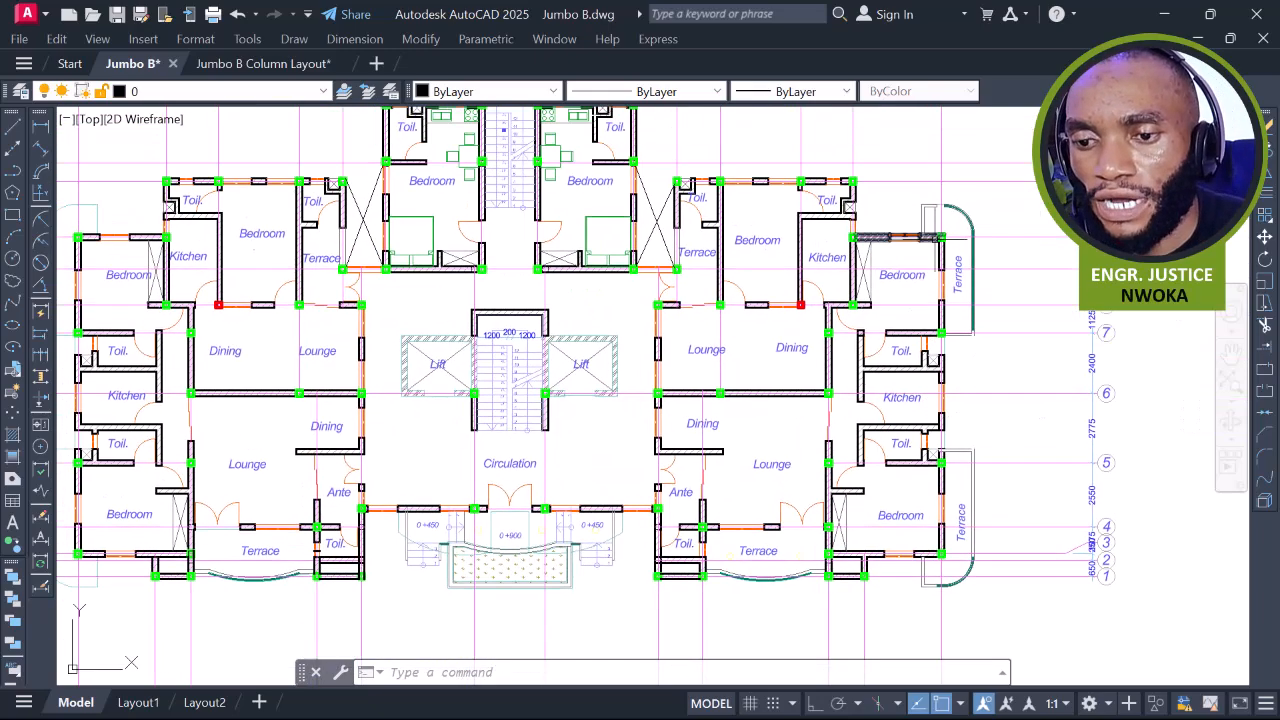
{"action": "scroll", "coordinate": [867, 273], "scroll_direction": "up", "scroll_amount": 2}
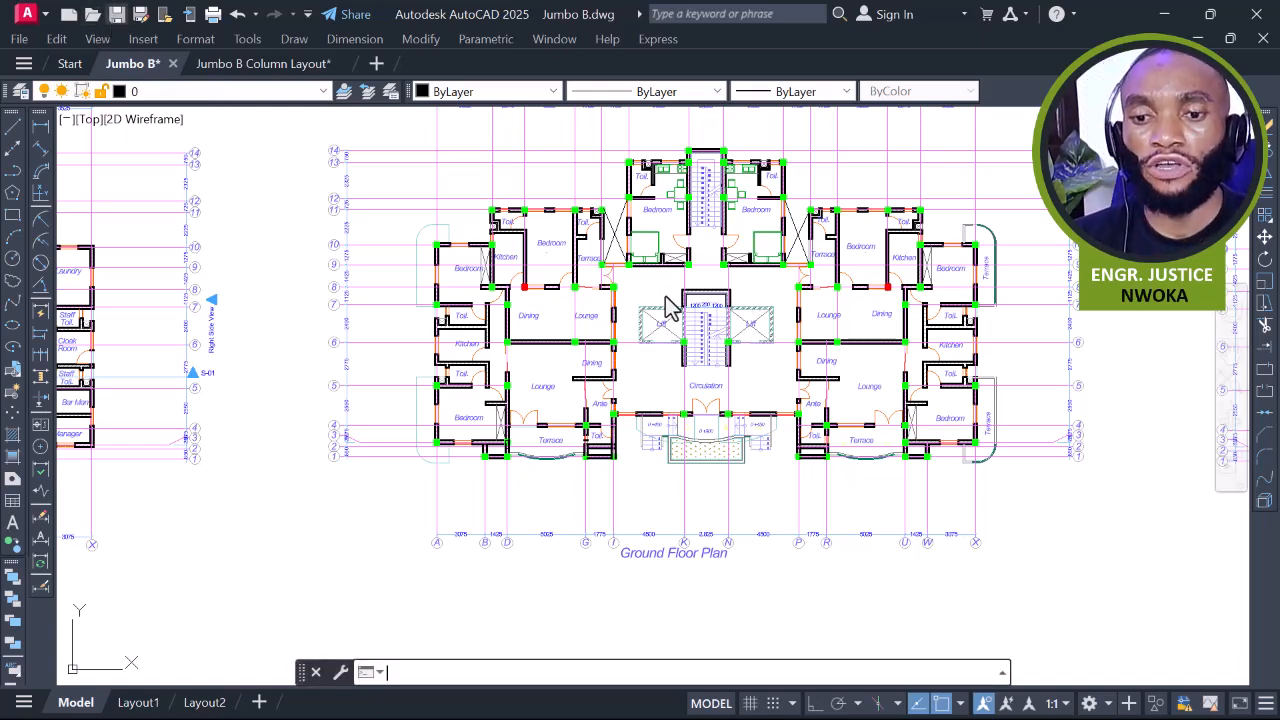
{"action": "key", "text": "ctrl+s"}
{"action": "scroll", "coordinate": [662, 340], "scroll_direction": "up", "scroll_amount": 2}
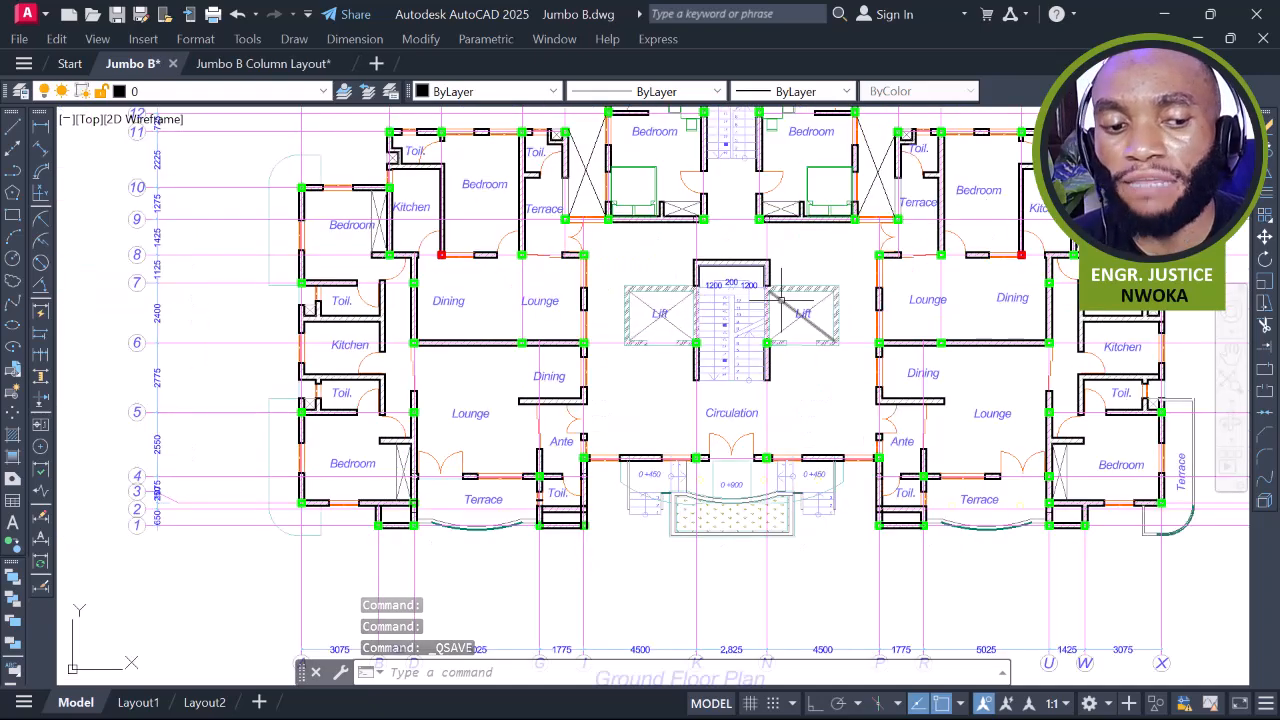
{"action": "middle_click_drag", "start_coordinate": [645, 274], "coordinate": [693, 322]}
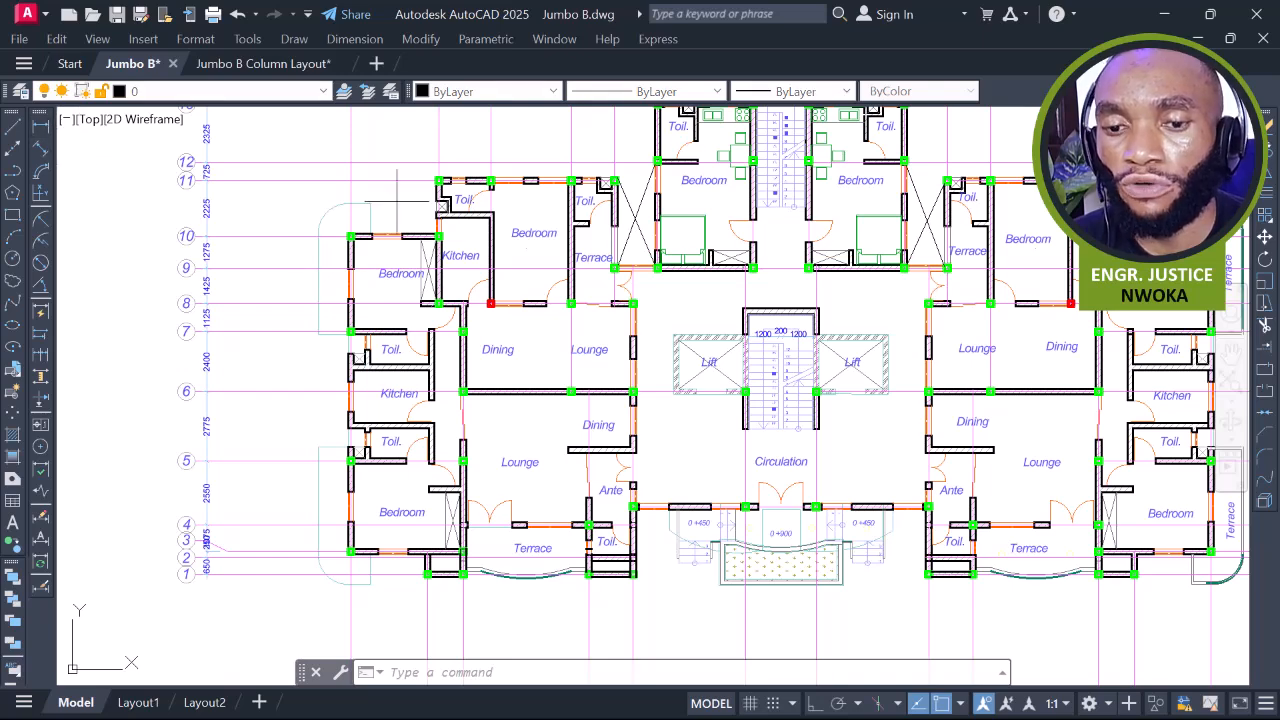
Place a trial 225 linear dimension below the column, then abandon a vertical one
{"action": "type", "text": "dli"}
{"action": "key", "text": "Return"}
{"action": "scroll", "coordinate": [555, 318], "scroll_direction": "up", "scroll_amount": 5}
{"action": "scroll", "coordinate": [553, 322], "scroll_direction": "up", "scroll_amount": 4}
{"action": "left_click", "coordinate": [626, 267]}
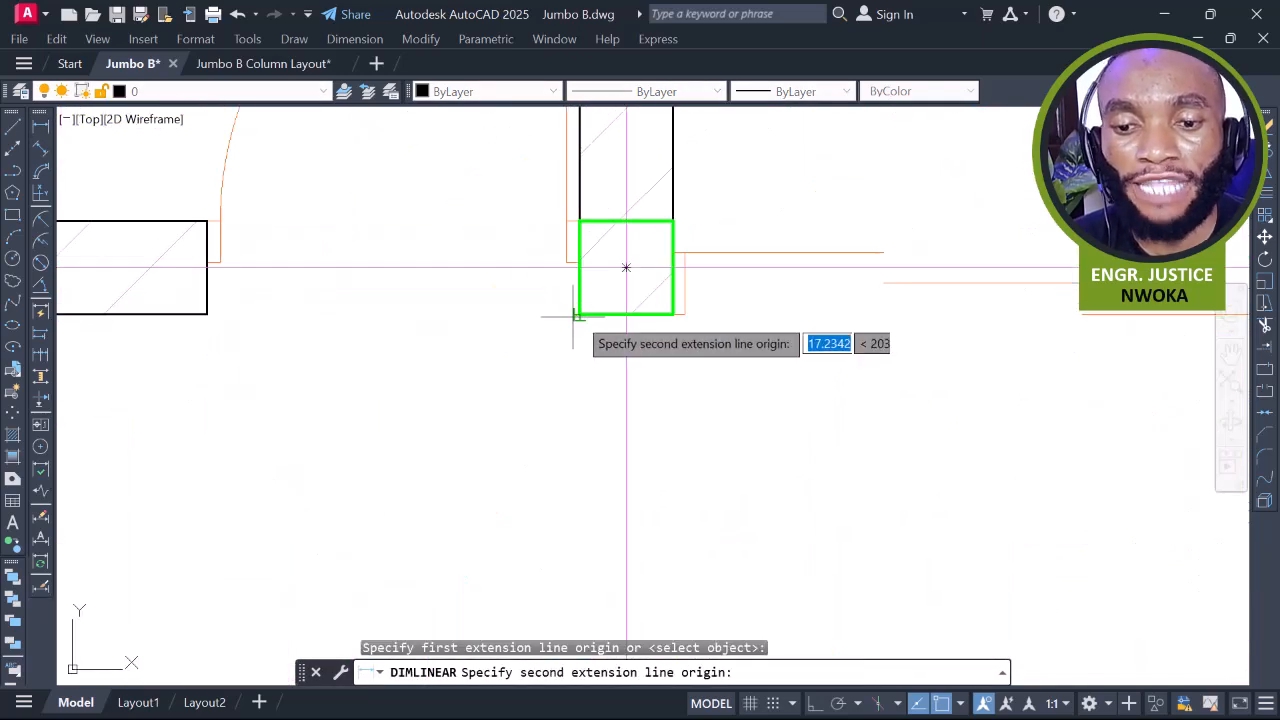
{"action": "left_click", "coordinate": [672, 314]}
{"action": "left_click", "coordinate": [660, 392]}
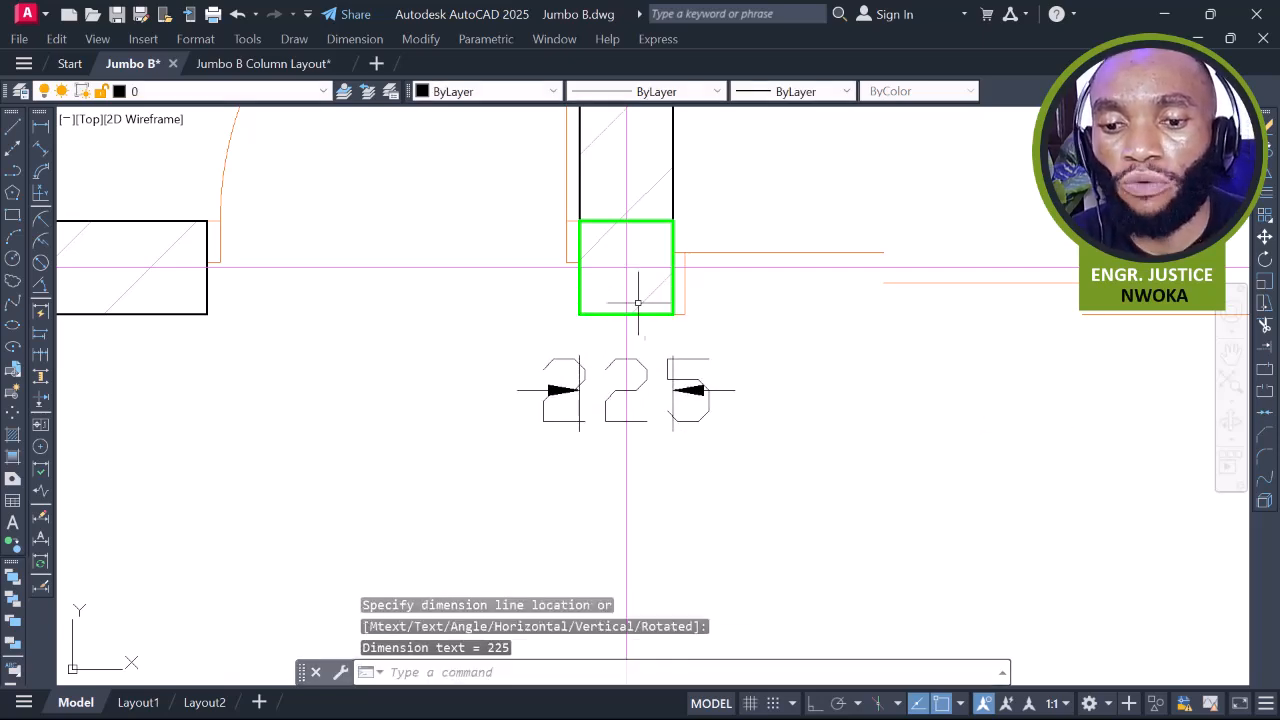
{"action": "key", "text": "Return"}
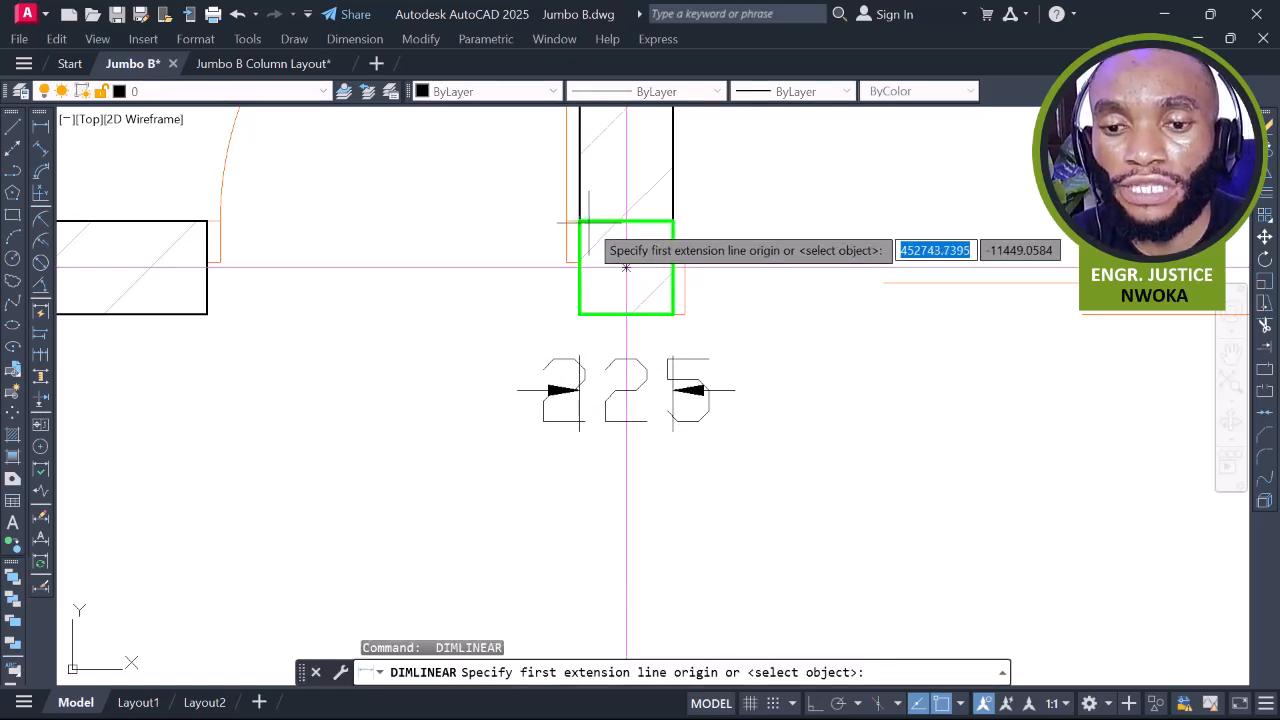
{"action": "left_click", "coordinate": [580, 221]}
{"action": "left_click", "coordinate": [580, 314]}
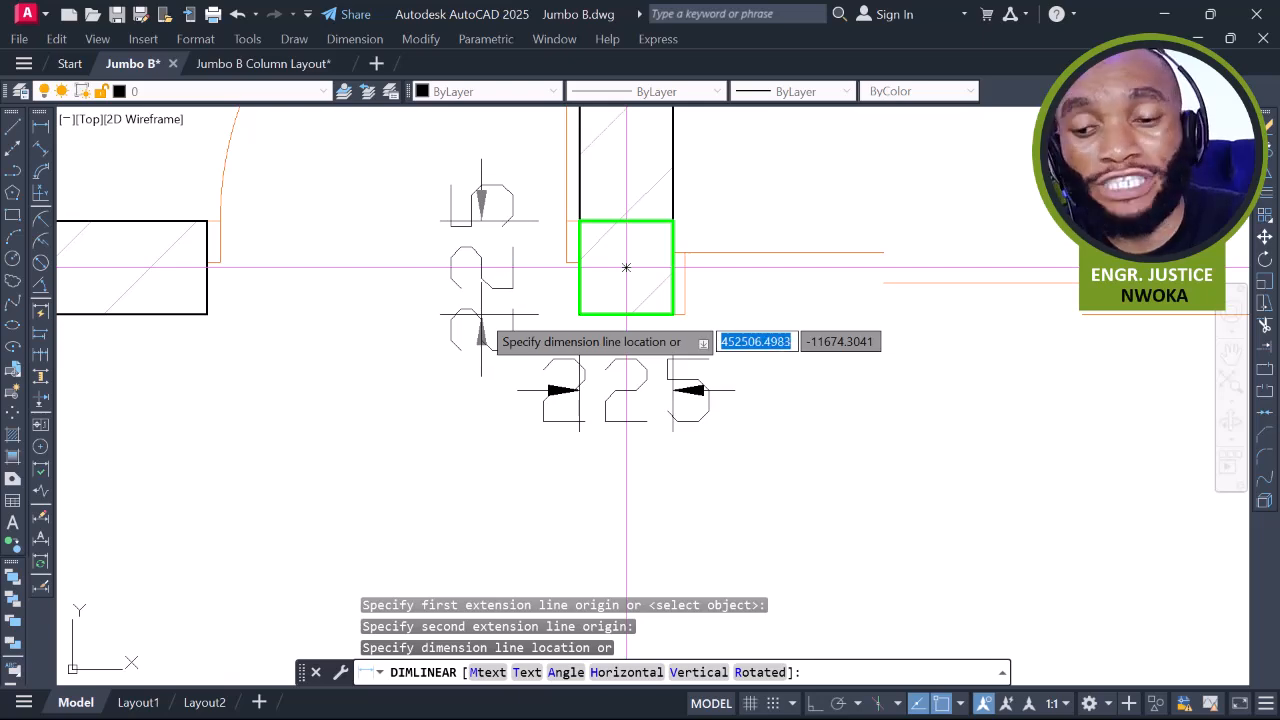
{"action": "key", "text": "Escape"}
Erase the 225 dimension and zoom out to the whole floor plan
{"action": "left_click", "coordinate": [551, 359]}
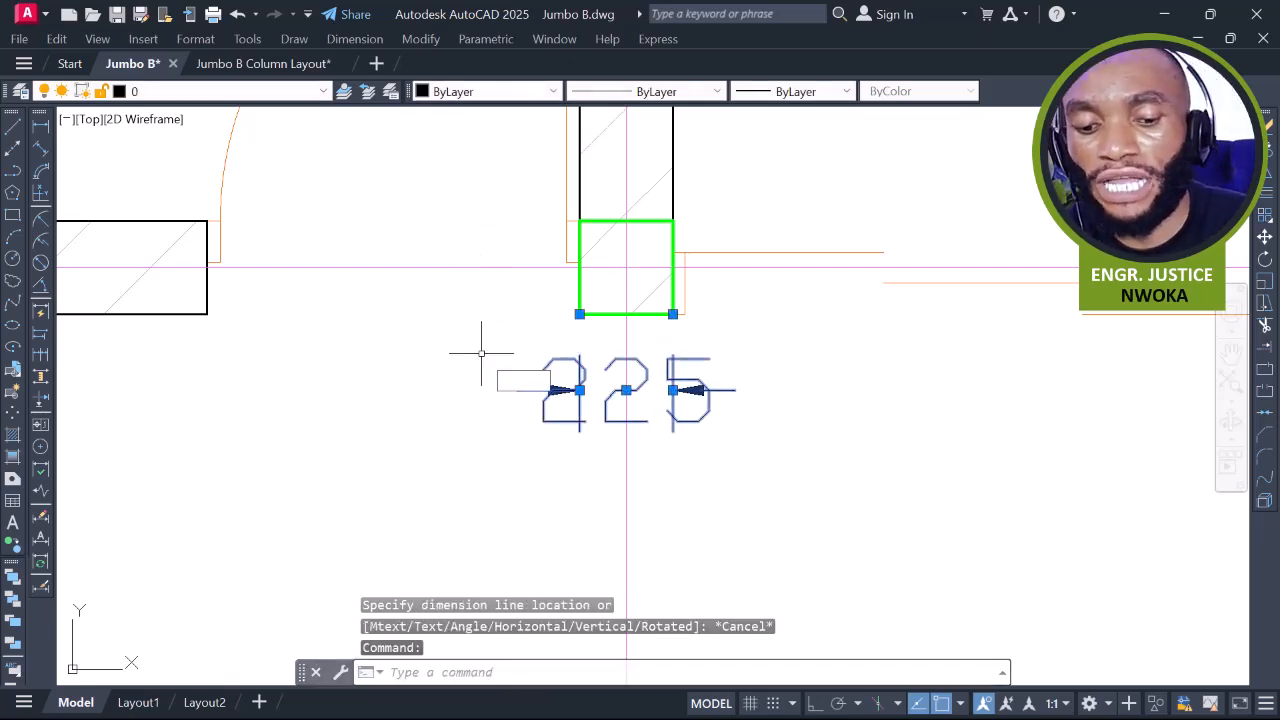
{"action": "type", "text": "E"}
{"action": "key", "text": "Return"}
{"action": "scroll", "coordinate": [485, 345], "scroll_direction": "down", "scroll_amount": 4}
{"action": "scroll", "coordinate": [631, 359], "scroll_direction": "down", "scroll_amount": 2}
{"action": "middle_click_drag", "start_coordinate": [722, 387], "coordinate": [593, 371]}
Match properties from a green column onto the left-hand red column
{"action": "middle_click_drag", "start_coordinate": [929, 375], "coordinate": [845, 356]}
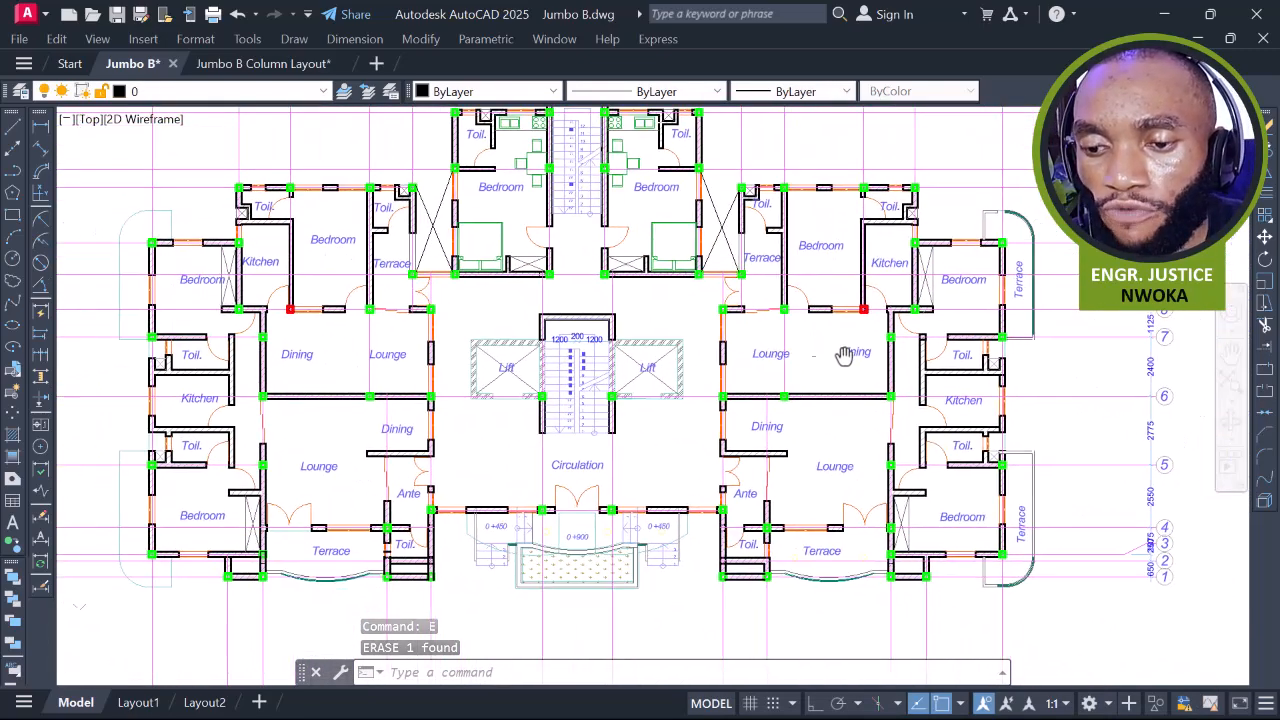
{"action": "middle_click_drag", "start_coordinate": [283, 314], "coordinate": [500, 291]}
{"action": "scroll", "coordinate": [499, 292], "scroll_direction": "up", "scroll_amount": 6}
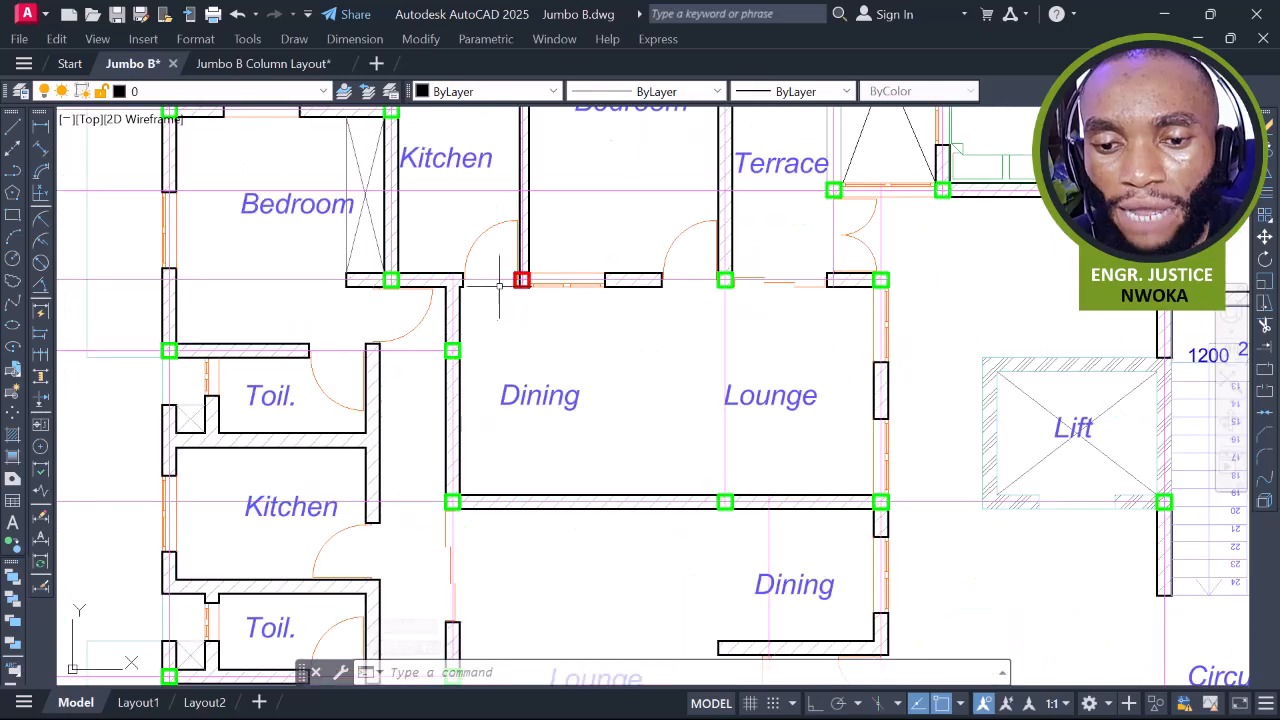
{"action": "scroll", "coordinate": [514, 278], "scroll_direction": "up", "scroll_amount": 2}
{"action": "type", "text": "A"}
{"action": "key", "text": "Return"}
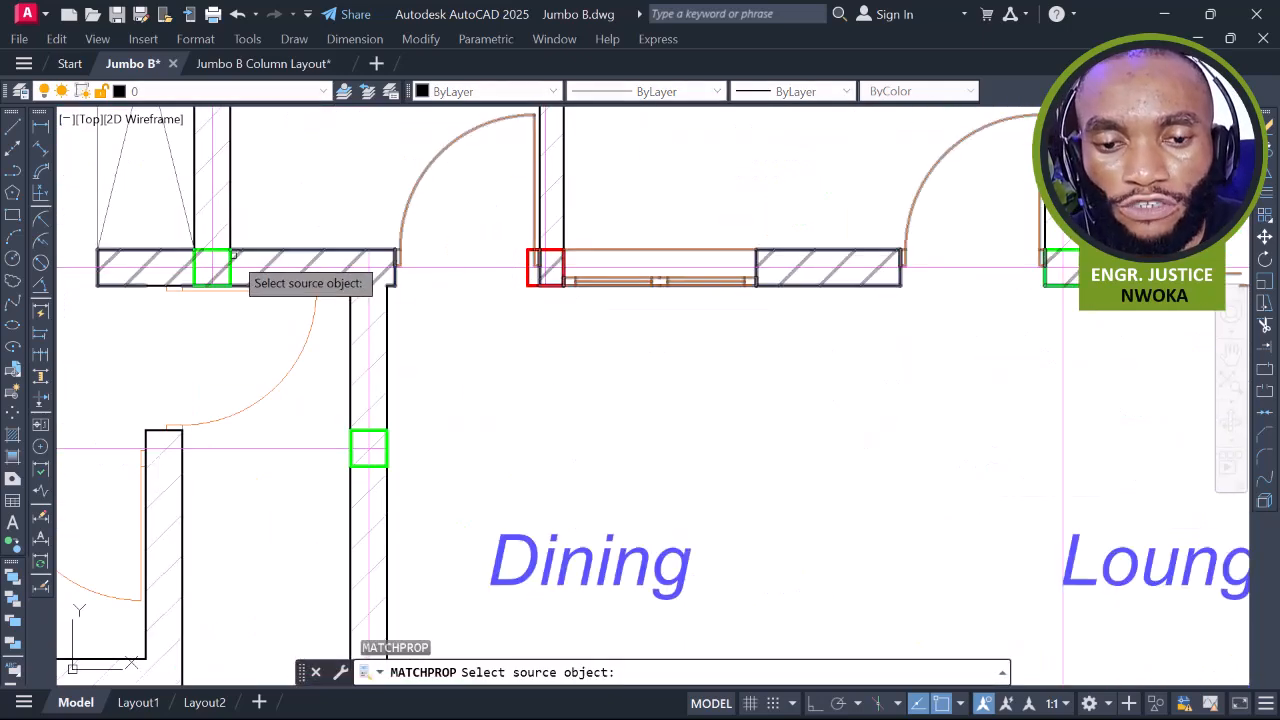
{"action": "left_click", "coordinate": [232, 262]}
{"action": "left_click", "coordinate": [530, 275]}
{"action": "scroll", "coordinate": [528, 276], "scroll_direction": "up", "scroll_amount": 2}
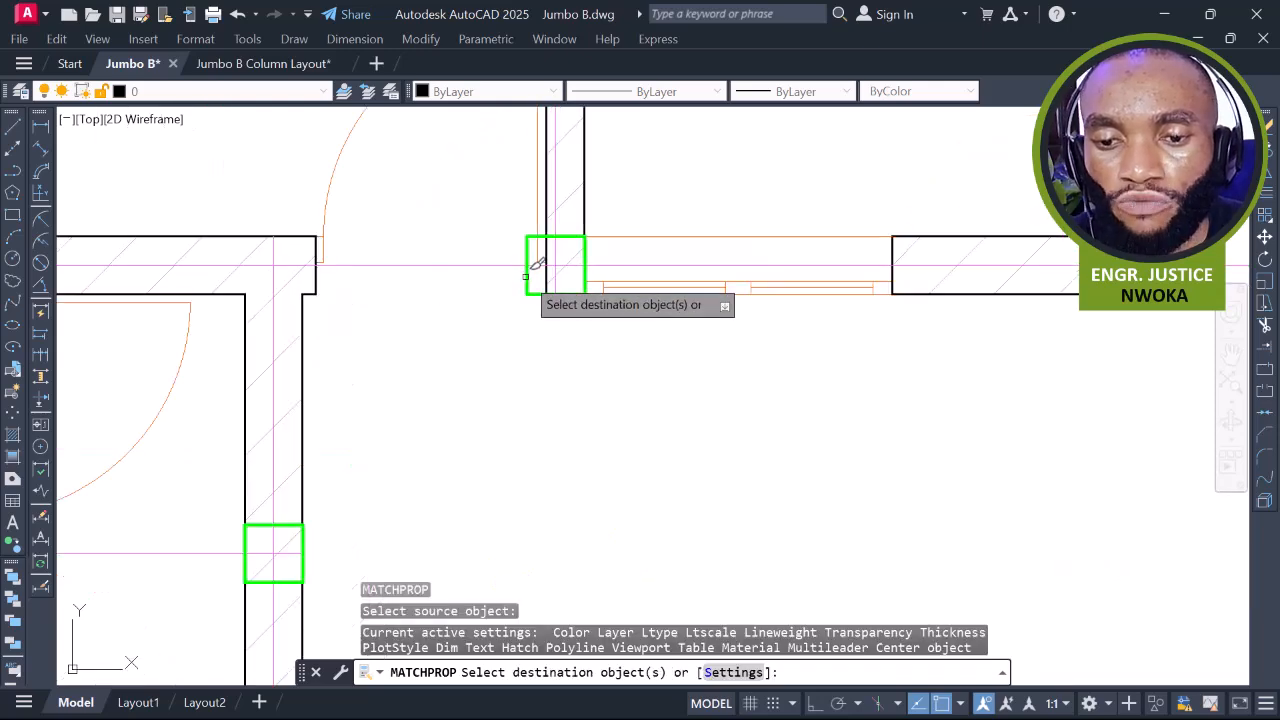
{"action": "left_click", "coordinate": [526, 277]}
Turn the right-hand red column green the same way and review nearby wall junctions
{"action": "scroll", "coordinate": [548, 361], "scroll_direction": "down", "scroll_amount": 2}
{"action": "middle_click_drag", "start_coordinate": [561, 256], "coordinate": [561, 335]}
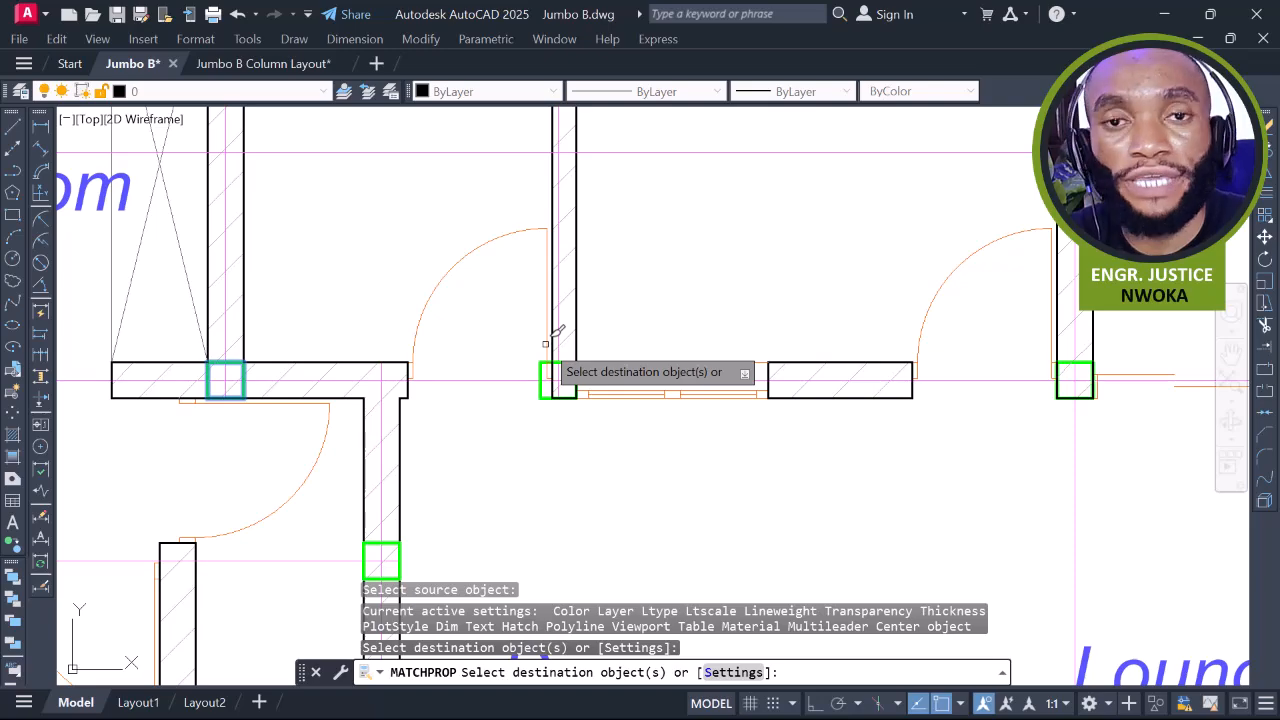
{"action": "scroll", "coordinate": [545, 344], "scroll_direction": "down", "scroll_amount": 4}
{"action": "middle_click_drag", "start_coordinate": [1000, 336], "coordinate": [436, 270]}
{"action": "scroll", "coordinate": [436, 270], "scroll_direction": "down", "scroll_amount": 4}
{"action": "middle_click_drag", "start_coordinate": [852, 293], "coordinate": [776, 290]}
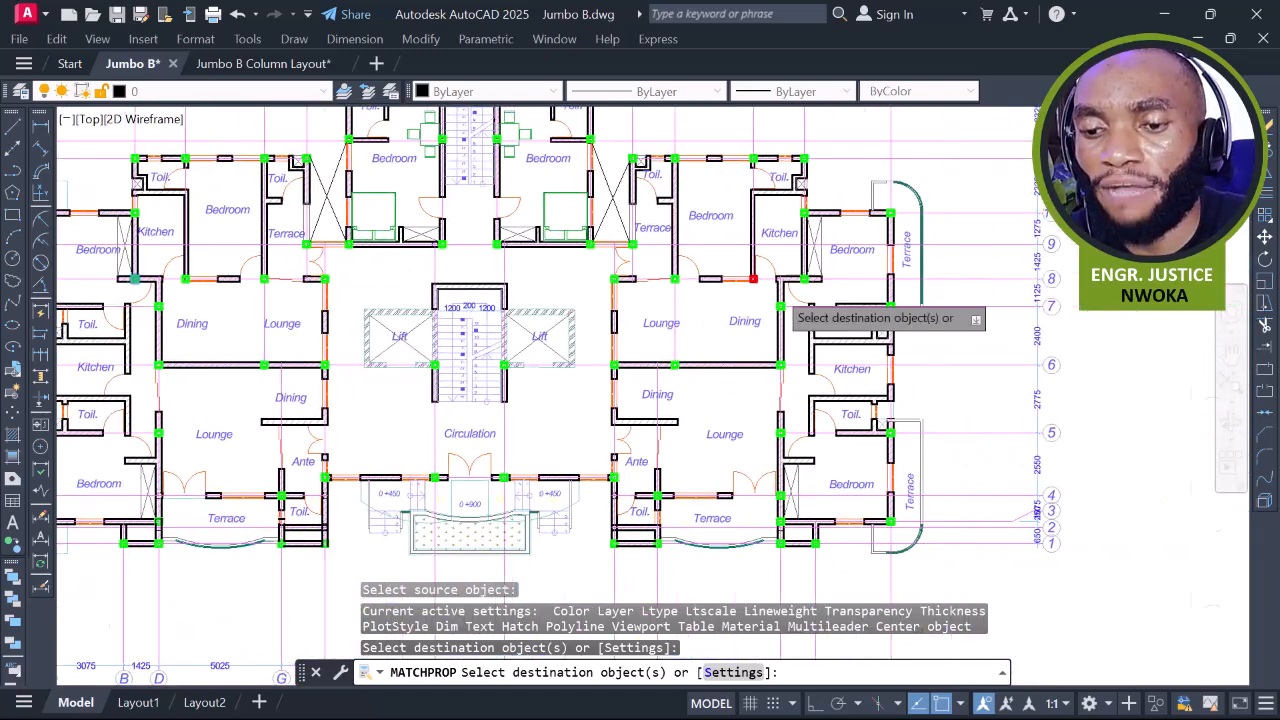
{"action": "scroll", "coordinate": [773, 287], "scroll_direction": "up", "scroll_amount": 6}
{"action": "left_click", "coordinate": [632, 223]}
{"action": "key", "text": "Escape"}
{"action": "middle_click_drag", "start_coordinate": [686, 268], "coordinate": [650, 403]}
{"action": "left_click", "coordinate": [776, 240]}
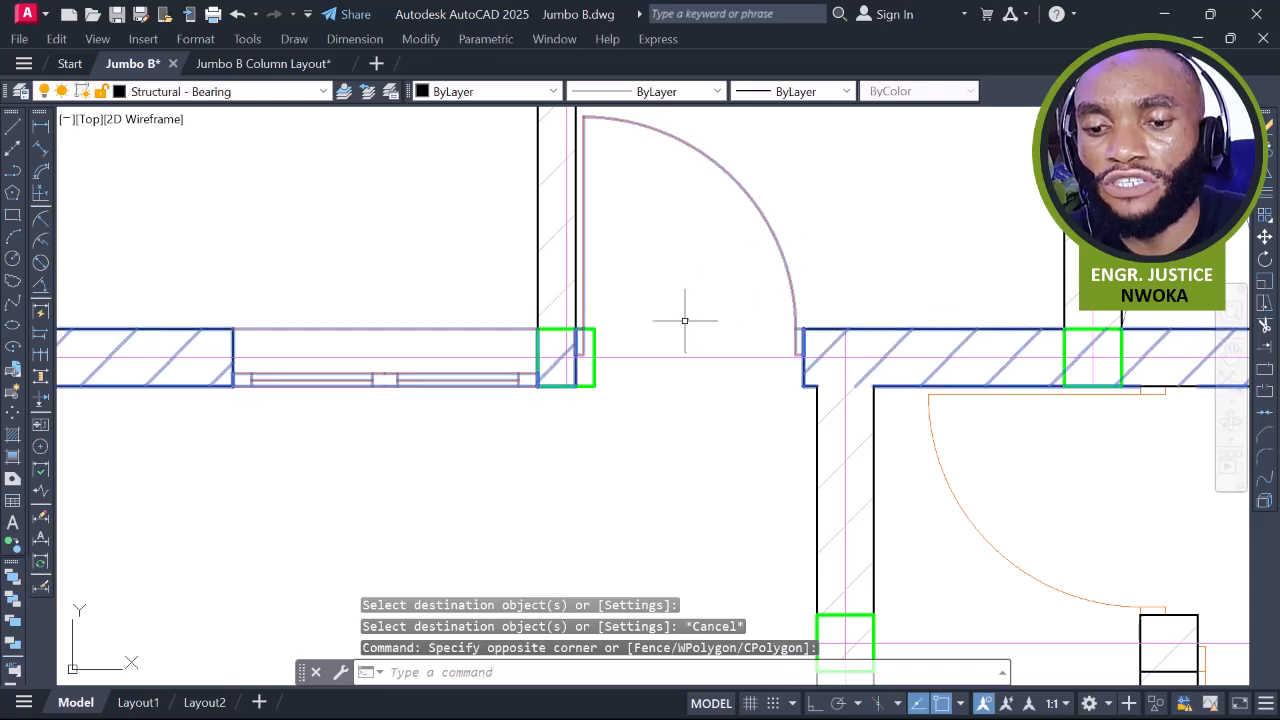
{"action": "scroll", "coordinate": [761, 331], "scroll_direction": "up", "scroll_amount": 4}
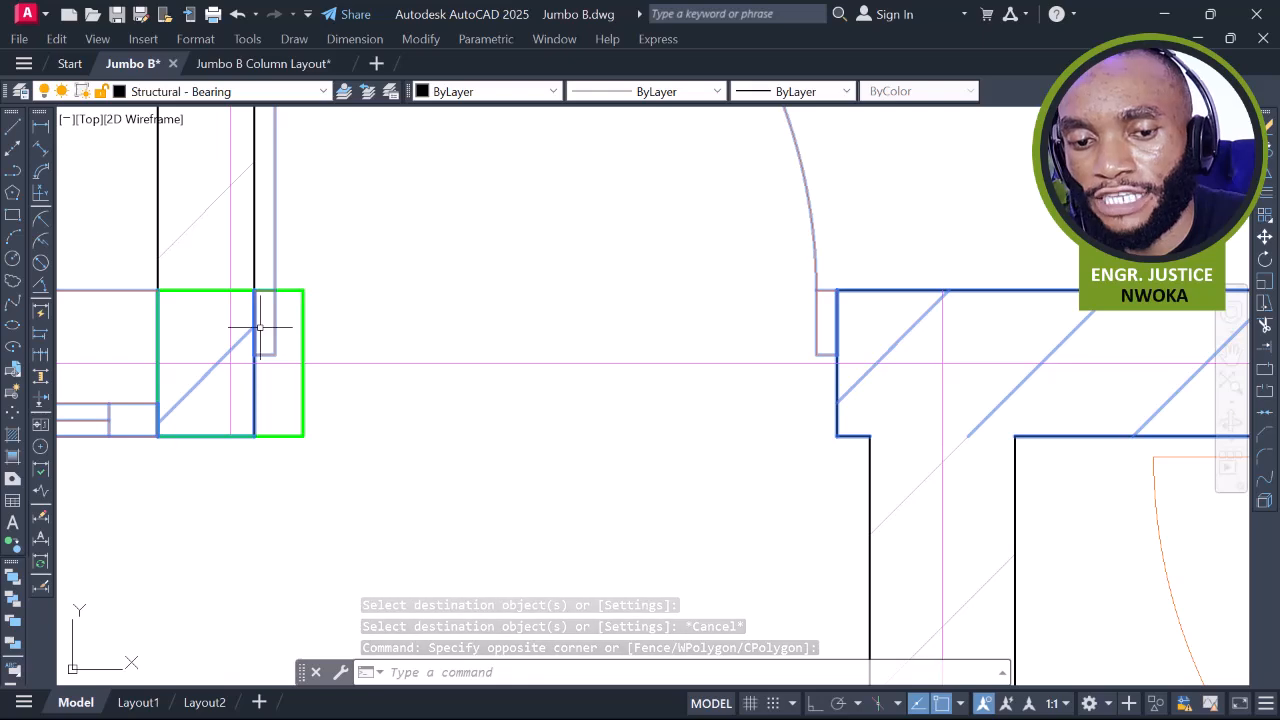
{"action": "mouse_move", "coordinate": [335, 242]}
{"action": "middle_mouse_down"}
{"action": "mouse_move", "coordinate": [429, 289]}
{"action": "mouse_move", "coordinate": [665, 337]}
{"action": "middle_mouse_up"}
Cancel a stray dimension, a wall selection and a line started at the column corner
{"action": "key", "text": "Escape"}
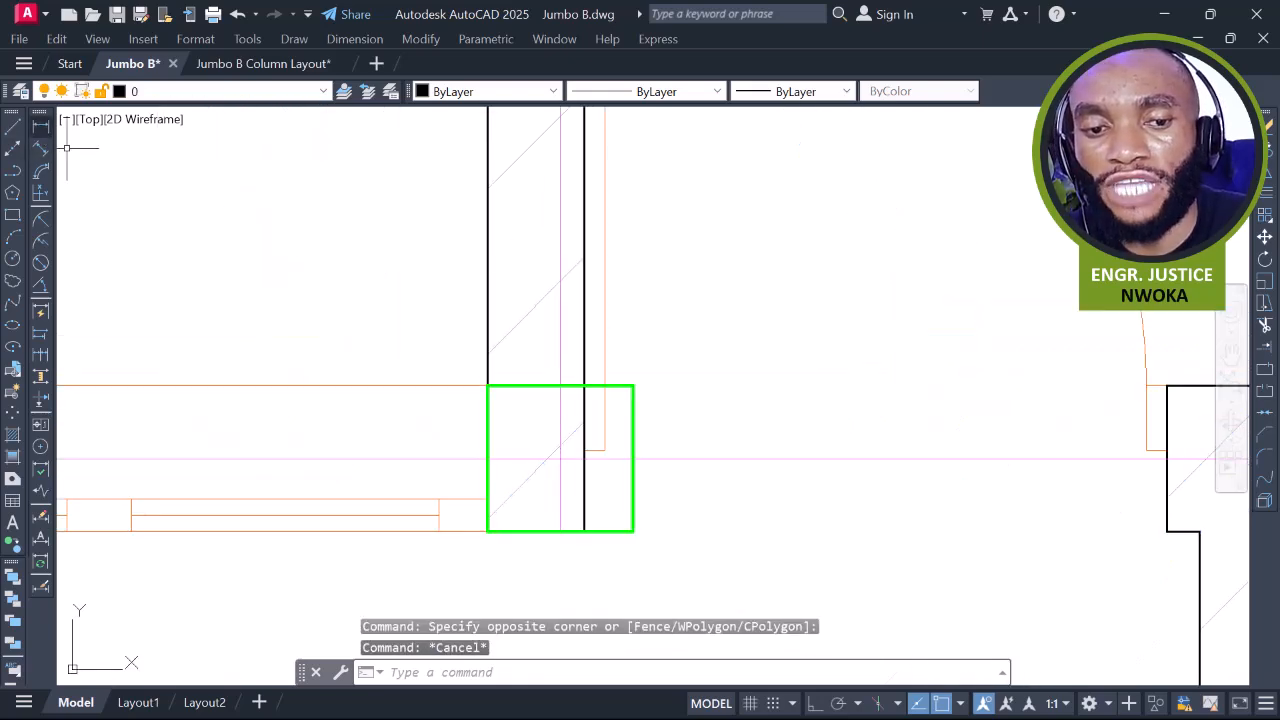
{"action": "left_click", "coordinate": [40, 127]}
{"action": "key", "text": "Escape"}
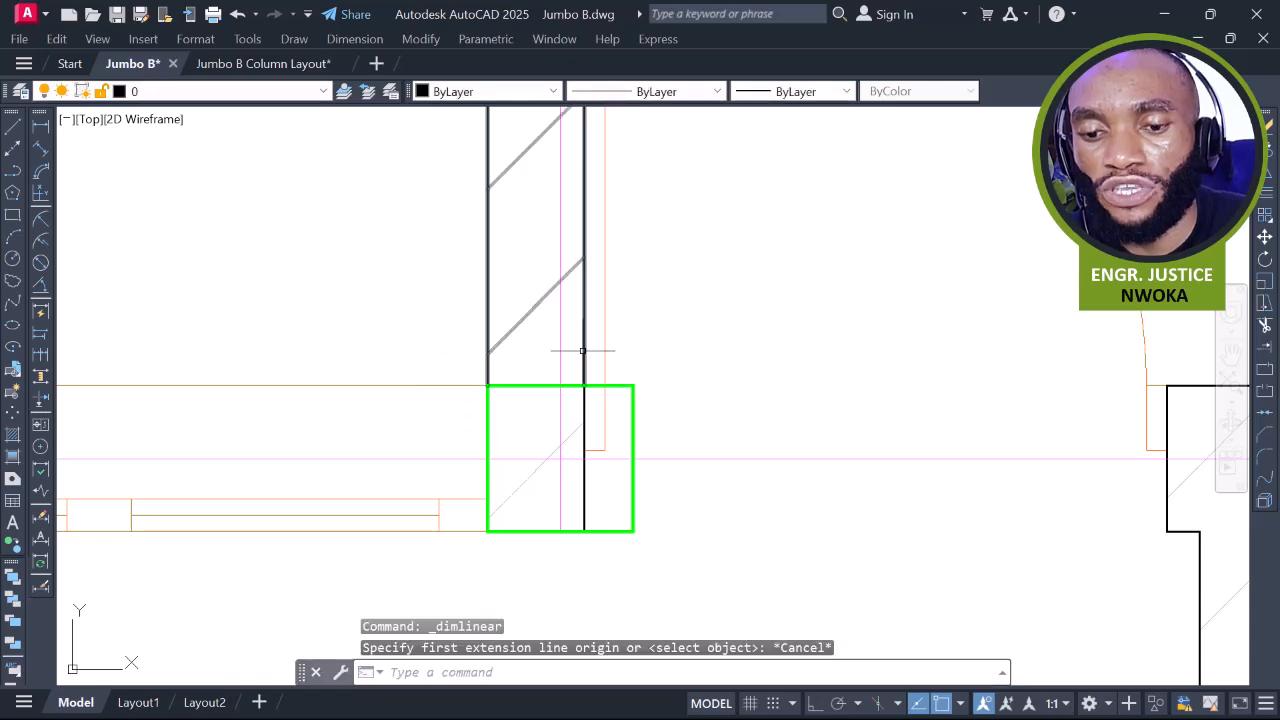
{"action": "left_click", "coordinate": [582, 350]}
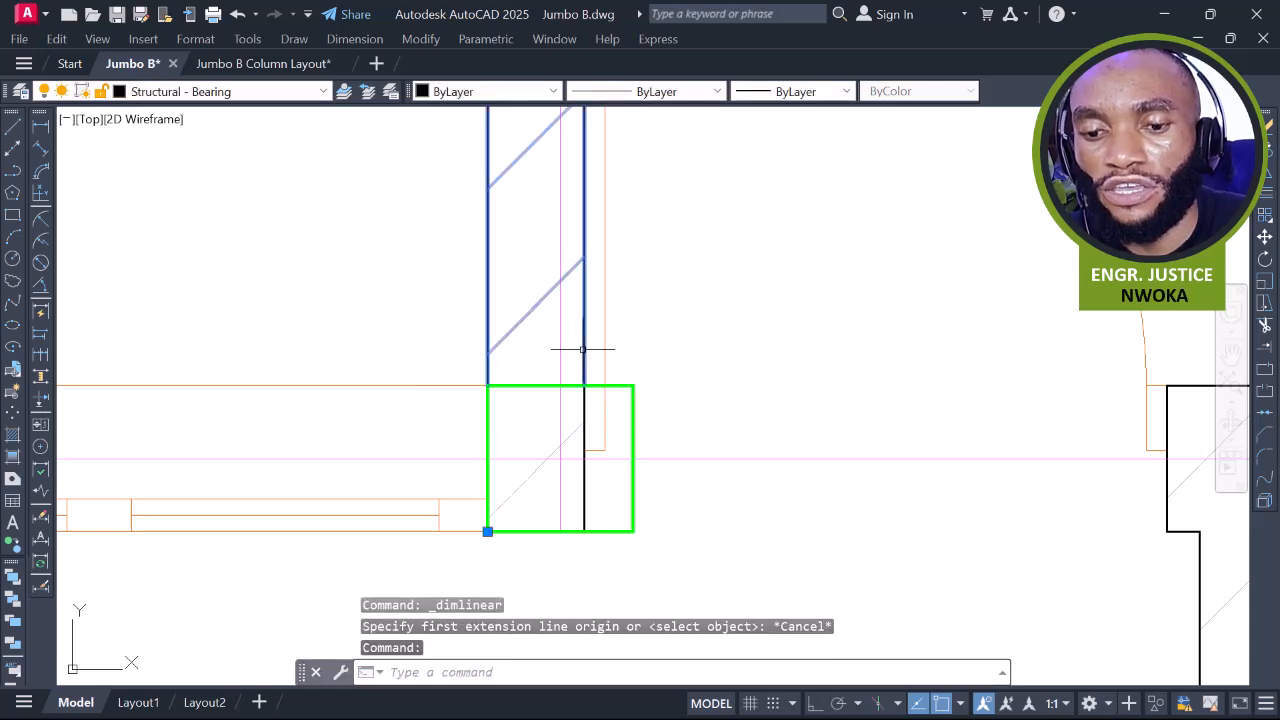
{"action": "key", "text": "Escape"}
{"action": "type", "text": "l"}
{"action": "key", "text": "Return"}
{"action": "left_click", "coordinate": [633, 385]}
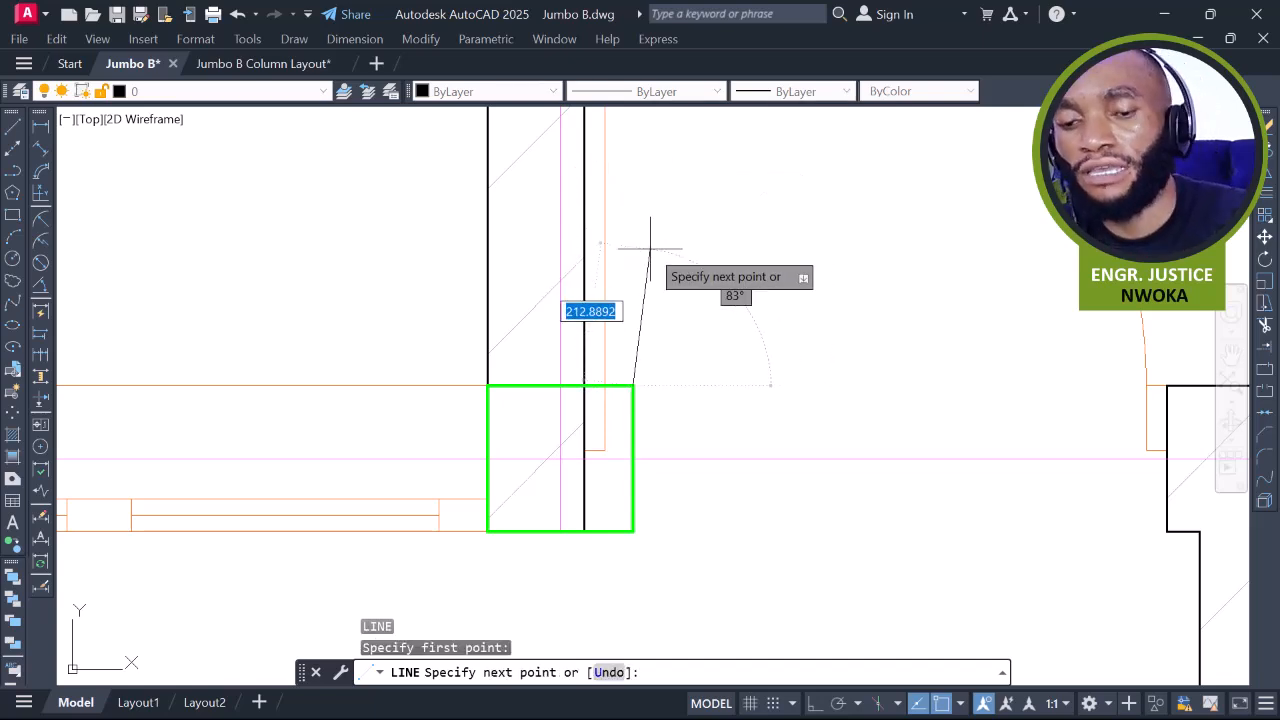
{"action": "key", "text": "Escape"}
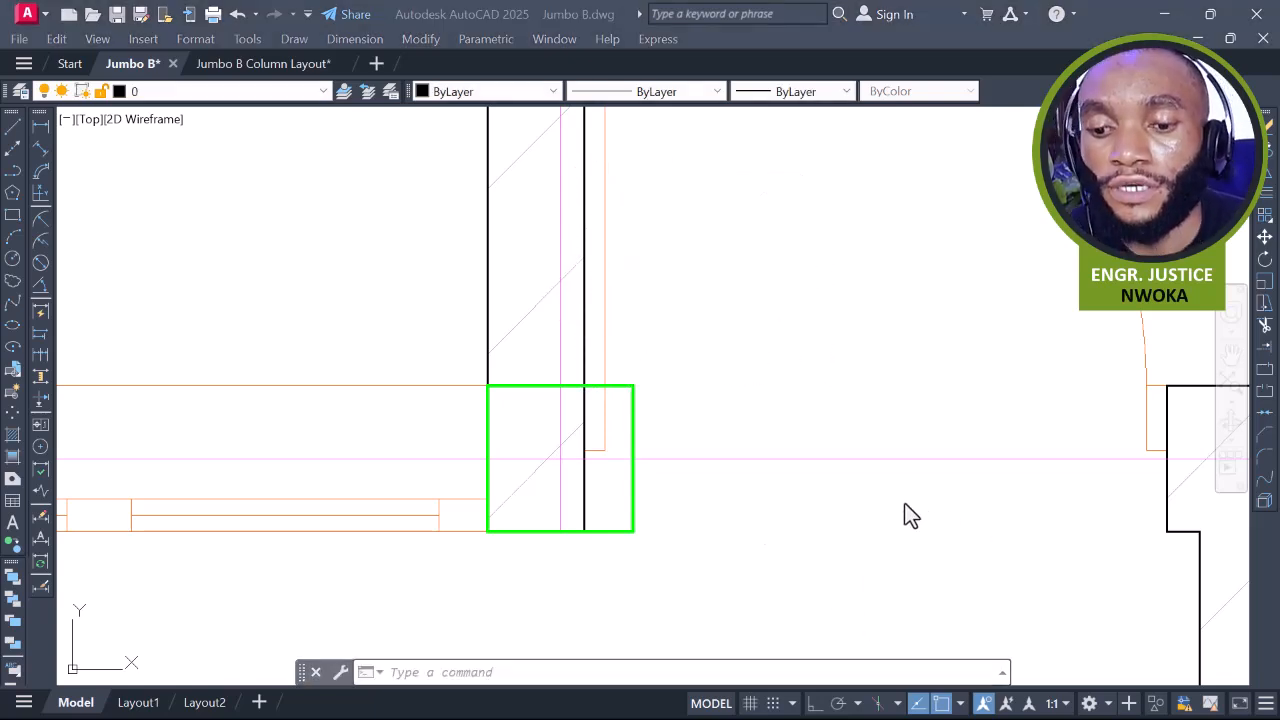
Bring the lift and stair core into view and make GRID the current layer
{"action": "scroll", "coordinate": [792, 471], "scroll_direction": "down", "scroll_amount": 10}
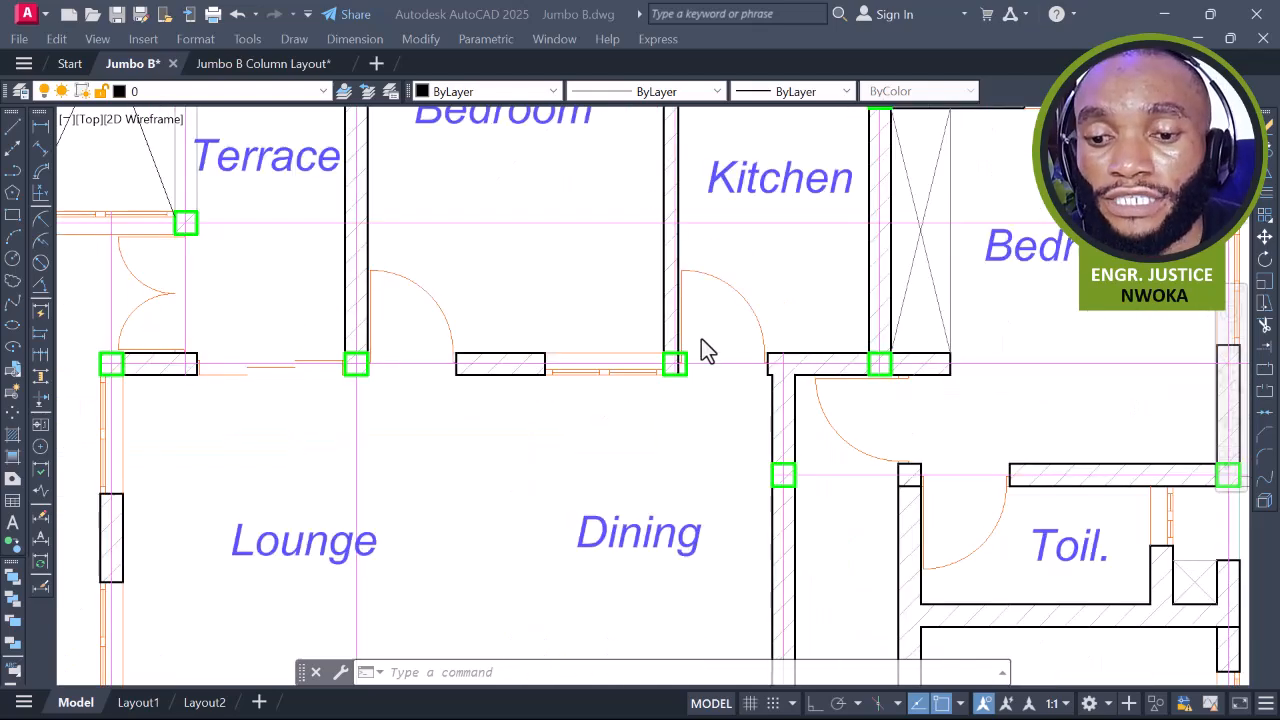
{"action": "left_click", "coordinate": [652, 323]}
{"action": "scroll", "coordinate": [657, 314], "scroll_direction": "down", "scroll_amount": 5}
{"action": "middle_click_drag", "start_coordinate": [642, 302], "coordinate": [716, 279]}
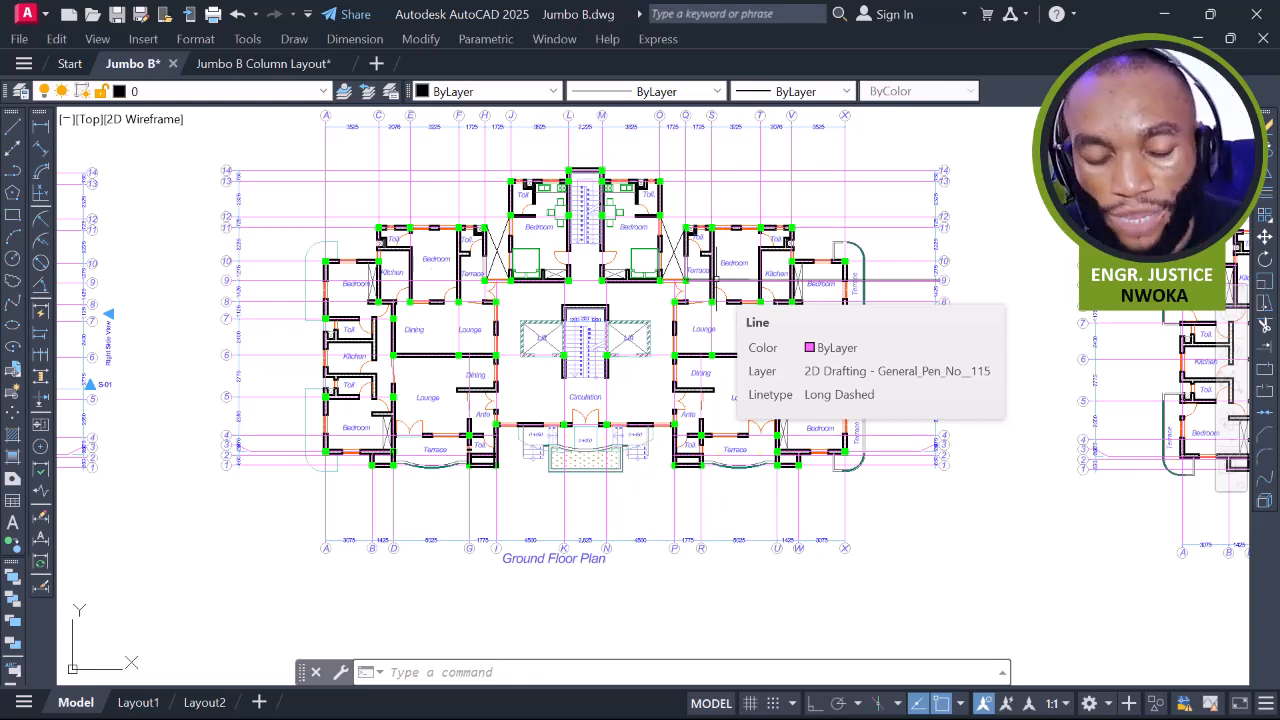
{"action": "scroll", "coordinate": [418, 327], "scroll_direction": "up", "scroll_amount": 4}
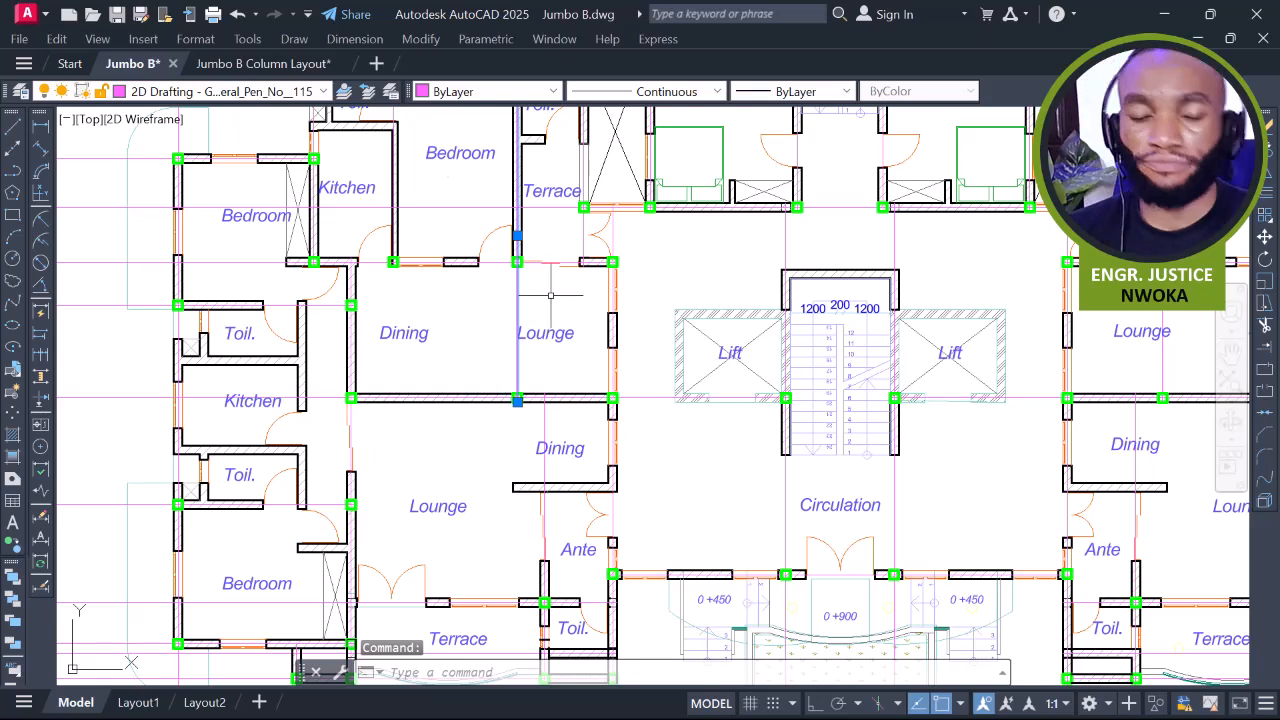
{"action": "key", "text": "Escape"}
{"action": "key", "text": "Escape"}
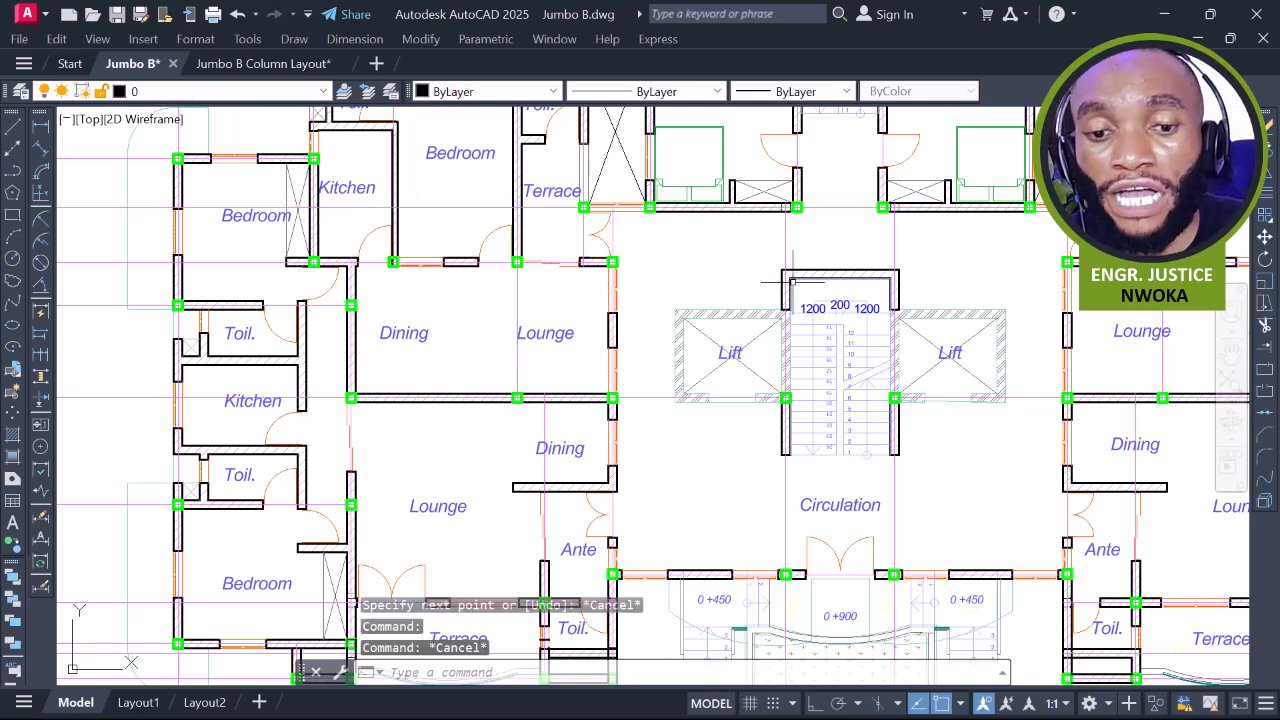
{"action": "middle_click_drag", "start_coordinate": [430, 170], "coordinate": [530, 245]}
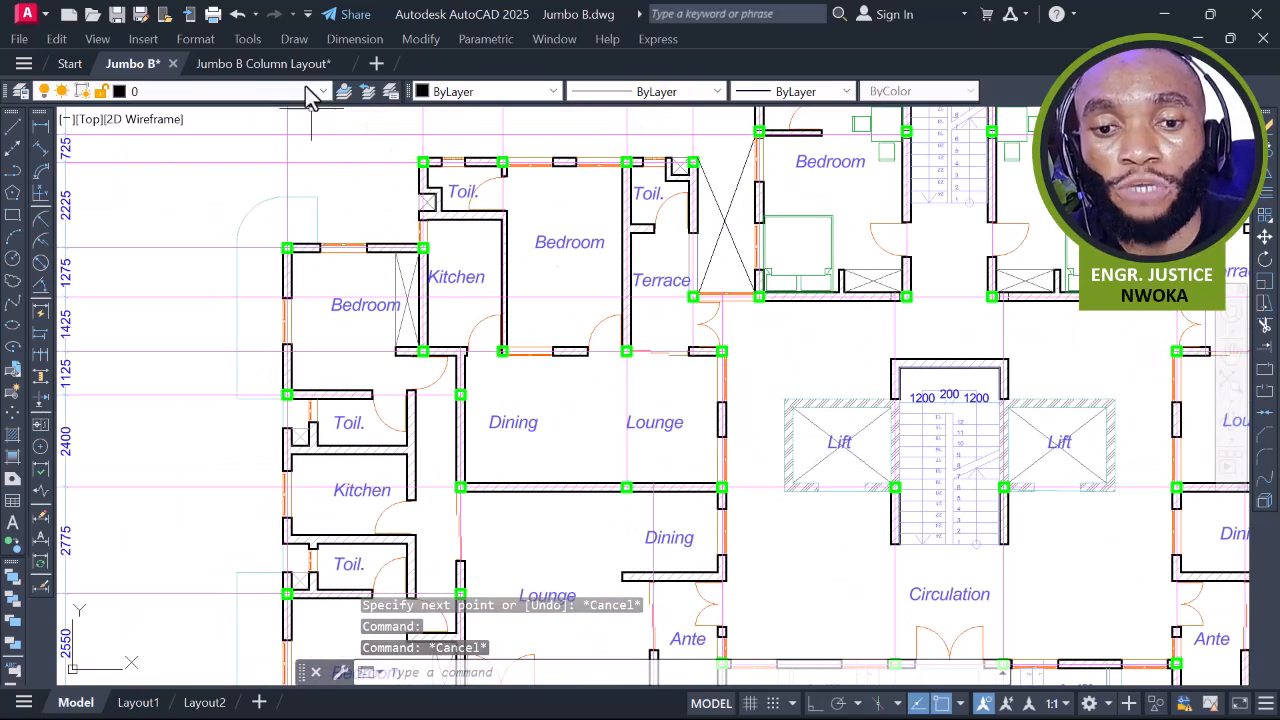
{"action": "left_click", "coordinate": [305, 92]}
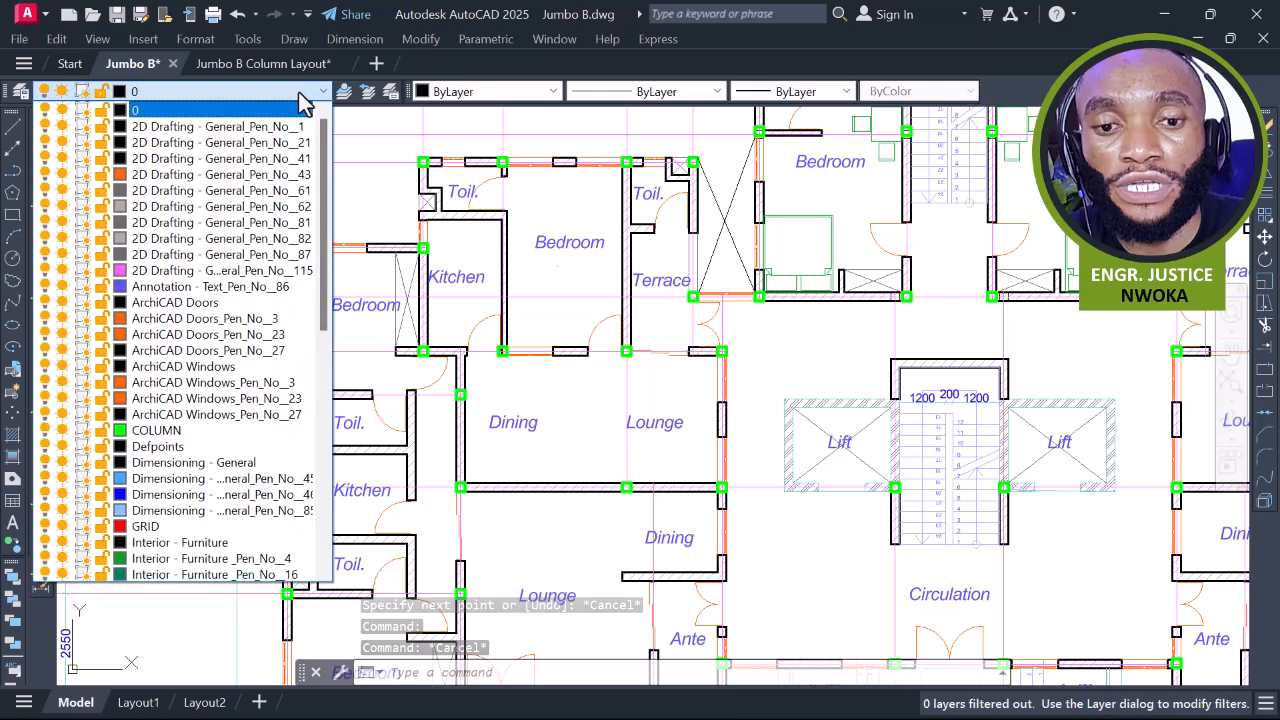
{"action": "left_click", "coordinate": [150, 527]}
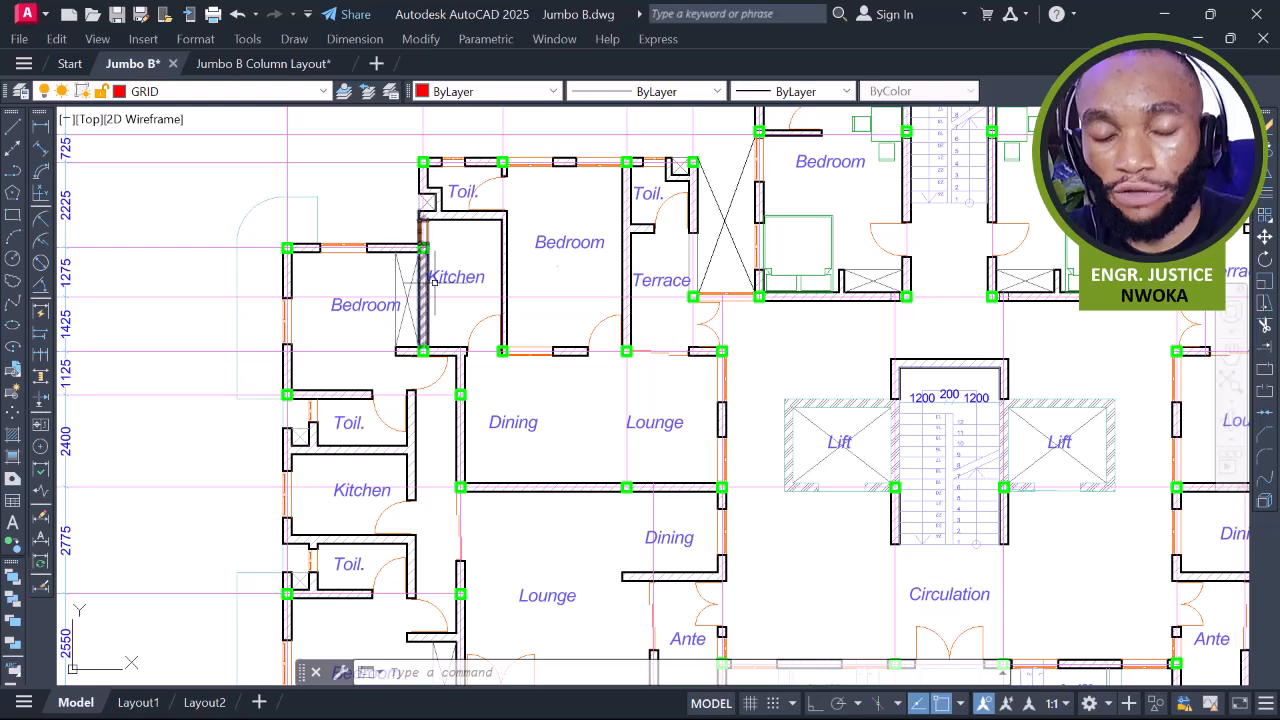
Start a vertical XLINE (XL, V) and place it through the first green column's centre
{"action": "scroll", "coordinate": [440, 283], "scroll_direction": "down", "scroll_amount": 2}
{"action": "type", "text": "xl"}
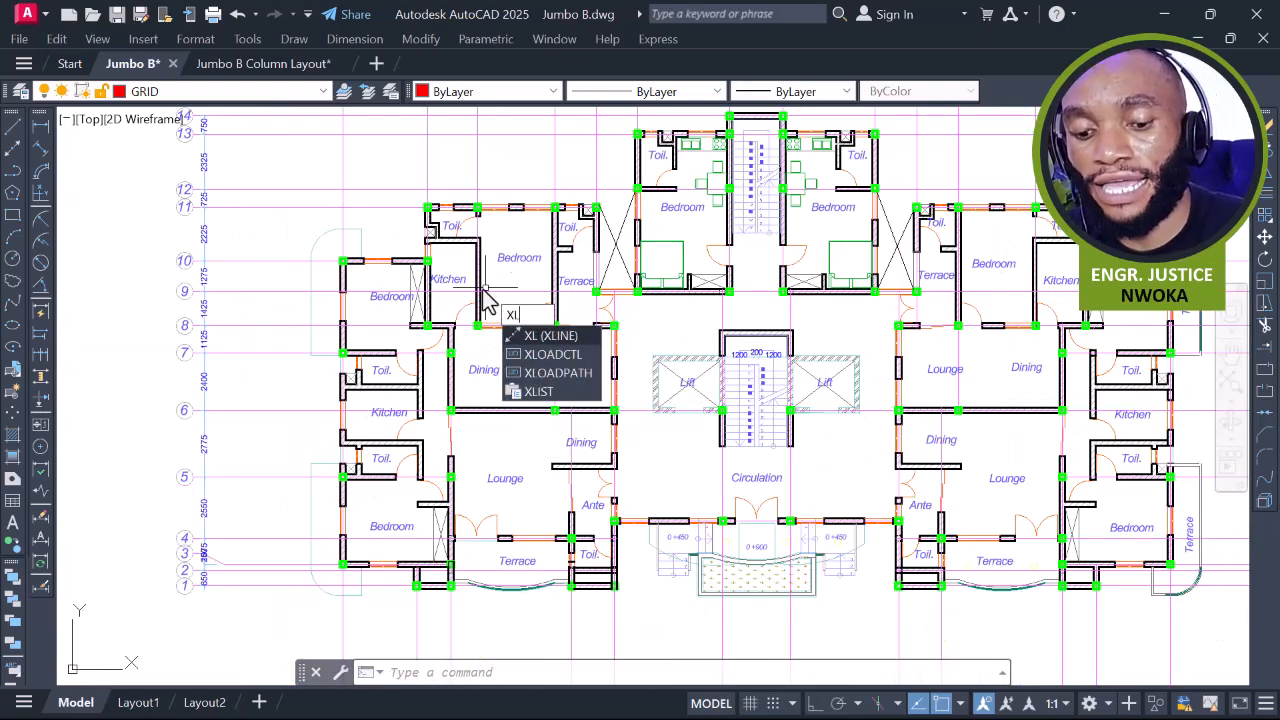
{"action": "key", "text": "Return"}
{"action": "type", "text": "v"}
{"action": "key", "text": "Return"}
{"action": "scroll", "coordinate": [345, 300], "scroll_direction": "up", "scroll_amount": 6}
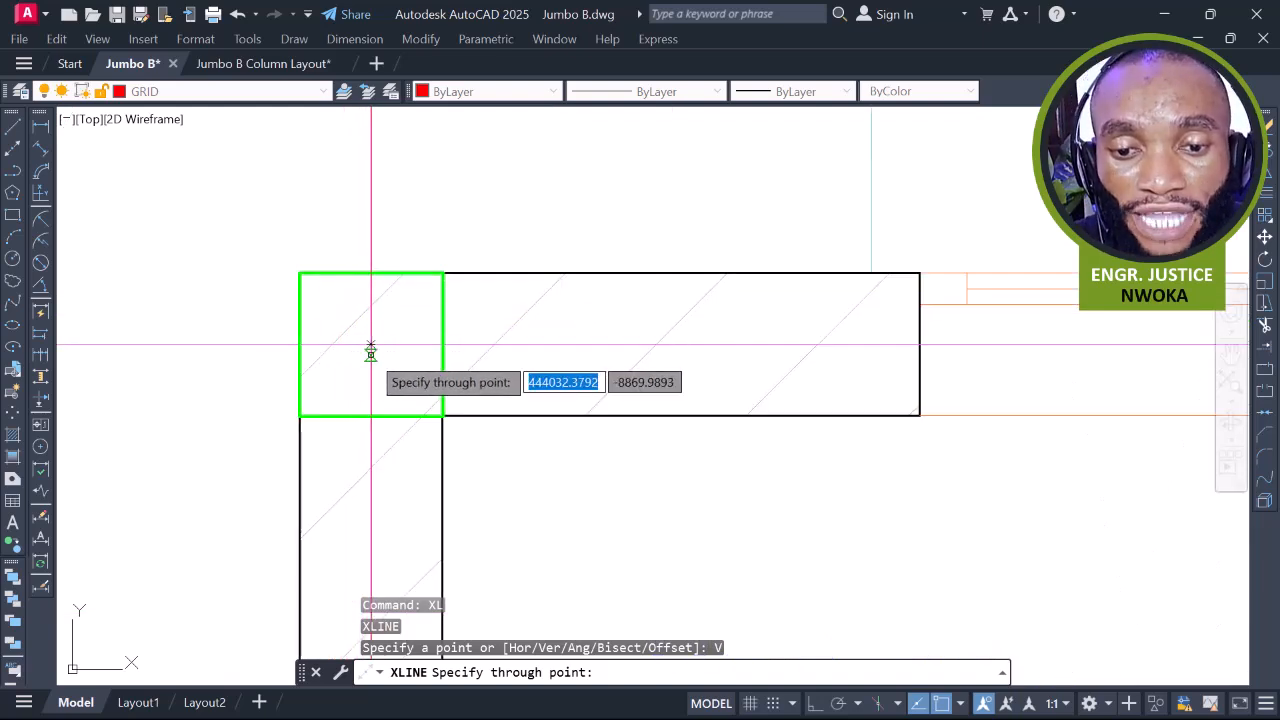
{"action": "scroll", "coordinate": [371, 349], "scroll_direction": "up", "scroll_amount": 4}
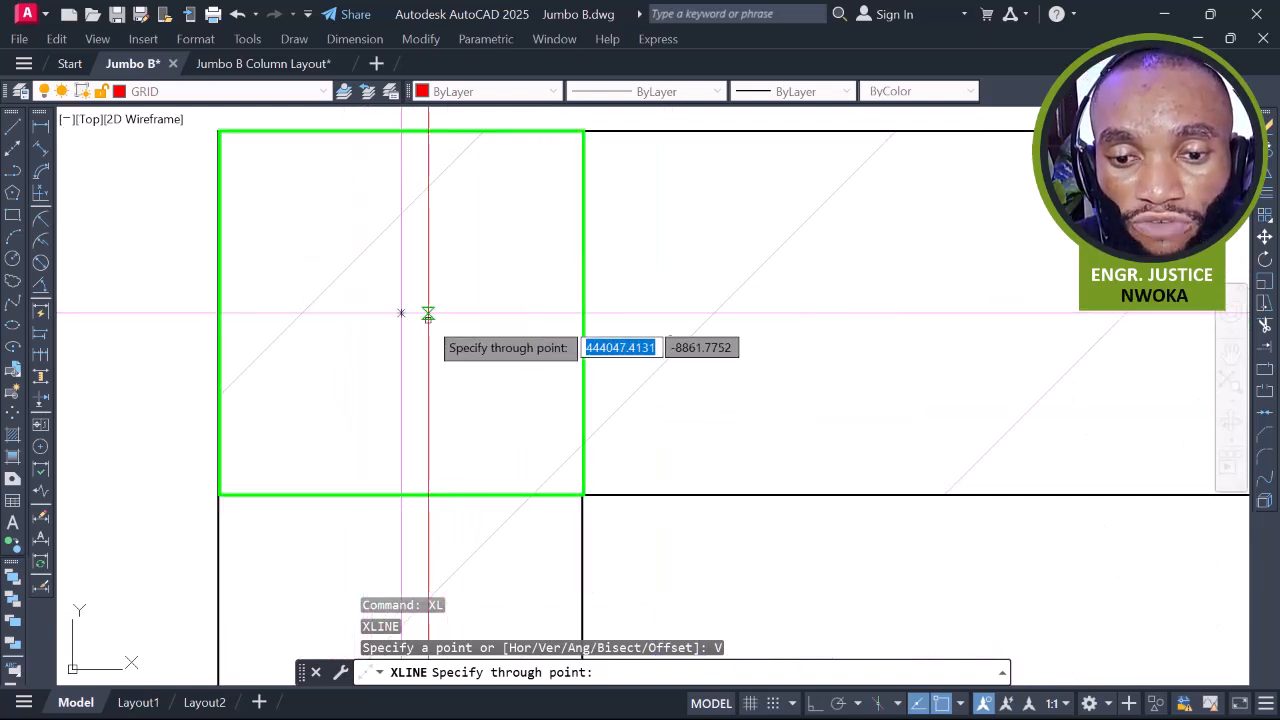
{"action": "scroll", "coordinate": [409, 240], "scroll_direction": "down", "scroll_amount": 5}
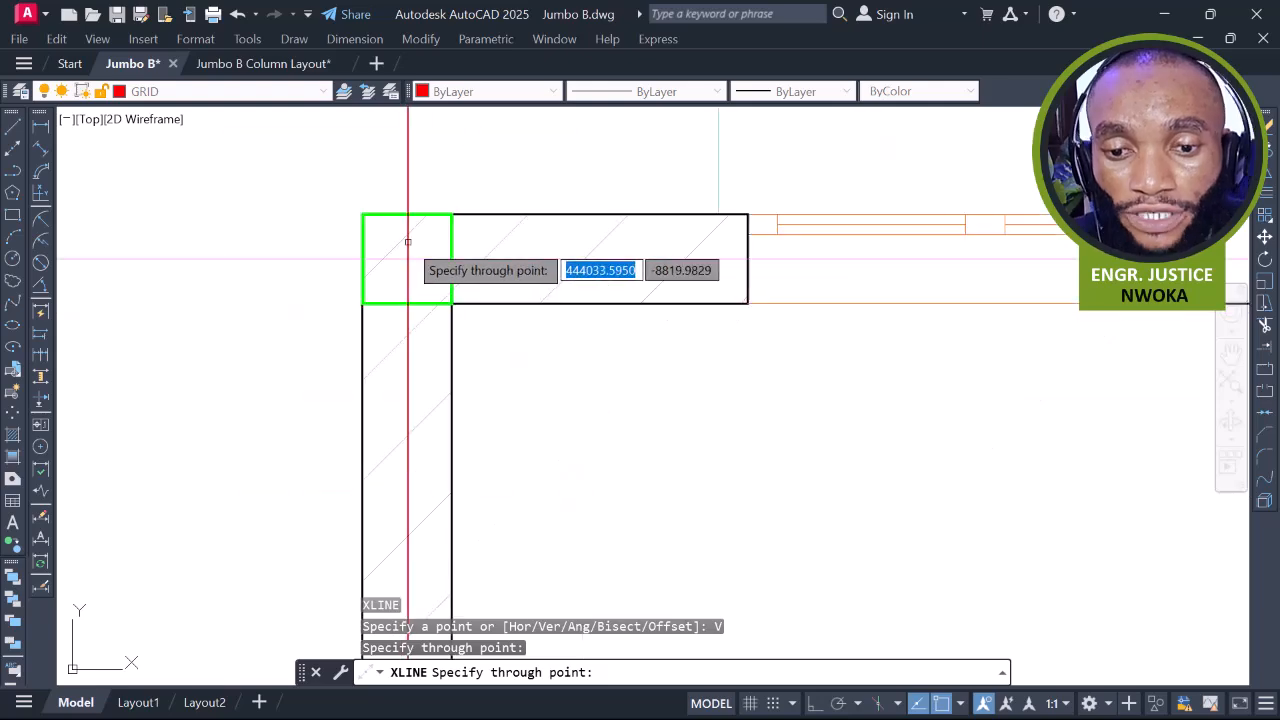
{"action": "scroll", "coordinate": [625, 302], "scroll_direction": "down", "scroll_amount": 2}
{"action": "scroll", "coordinate": [786, 292], "scroll_direction": "up", "scroll_amount": 6}
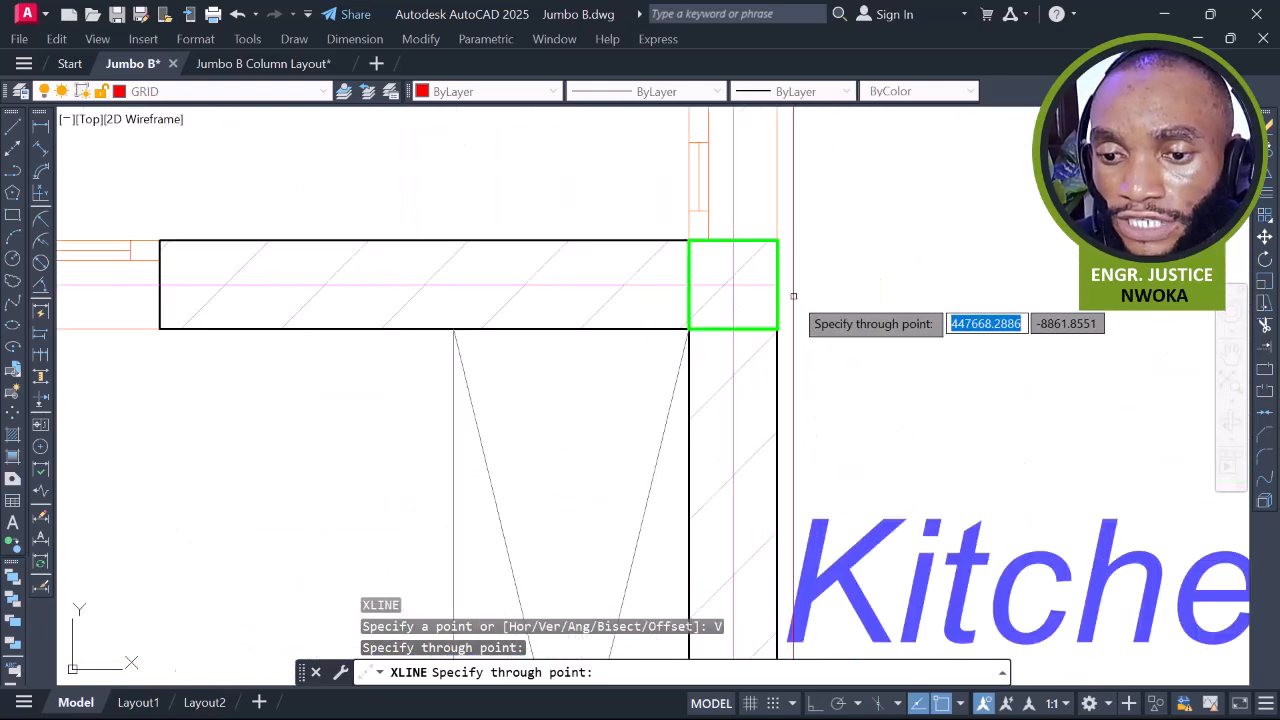
{"action": "left_click", "coordinate": [733, 285]}
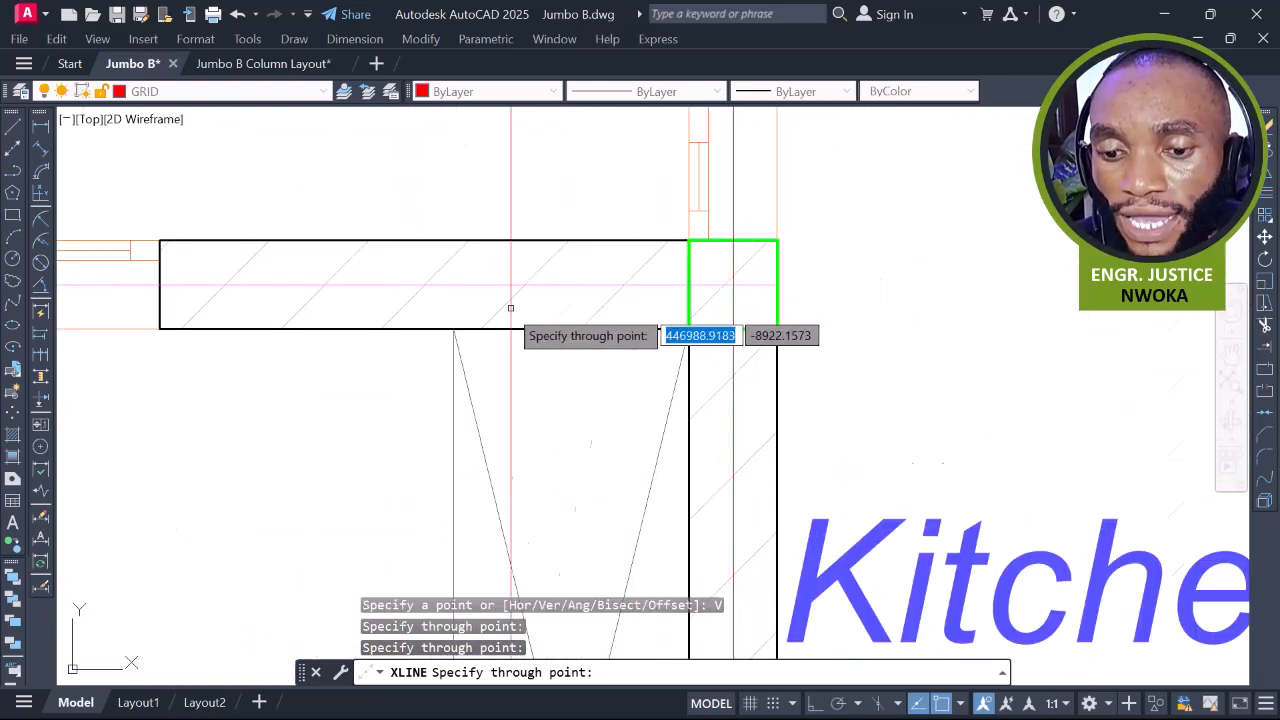
Add vertical construction lines through the centres of the next two columns
{"action": "scroll", "coordinate": [733, 290], "scroll_direction": "down", "scroll_amount": 3}
{"action": "scroll", "coordinate": [563, 260], "scroll_direction": "up", "scroll_amount": 5}
{"action": "scroll", "coordinate": [563, 260], "scroll_direction": "up", "scroll_amount": 5}
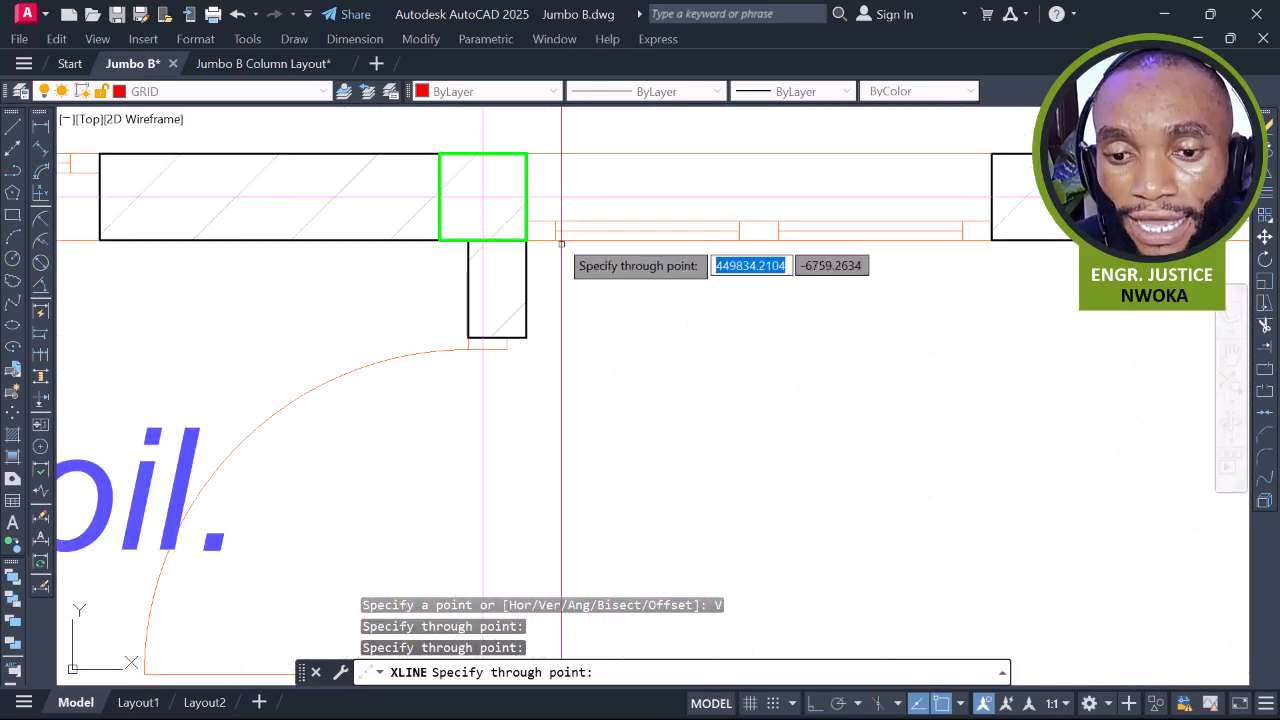
{"action": "left_click", "coordinate": [483, 197]}
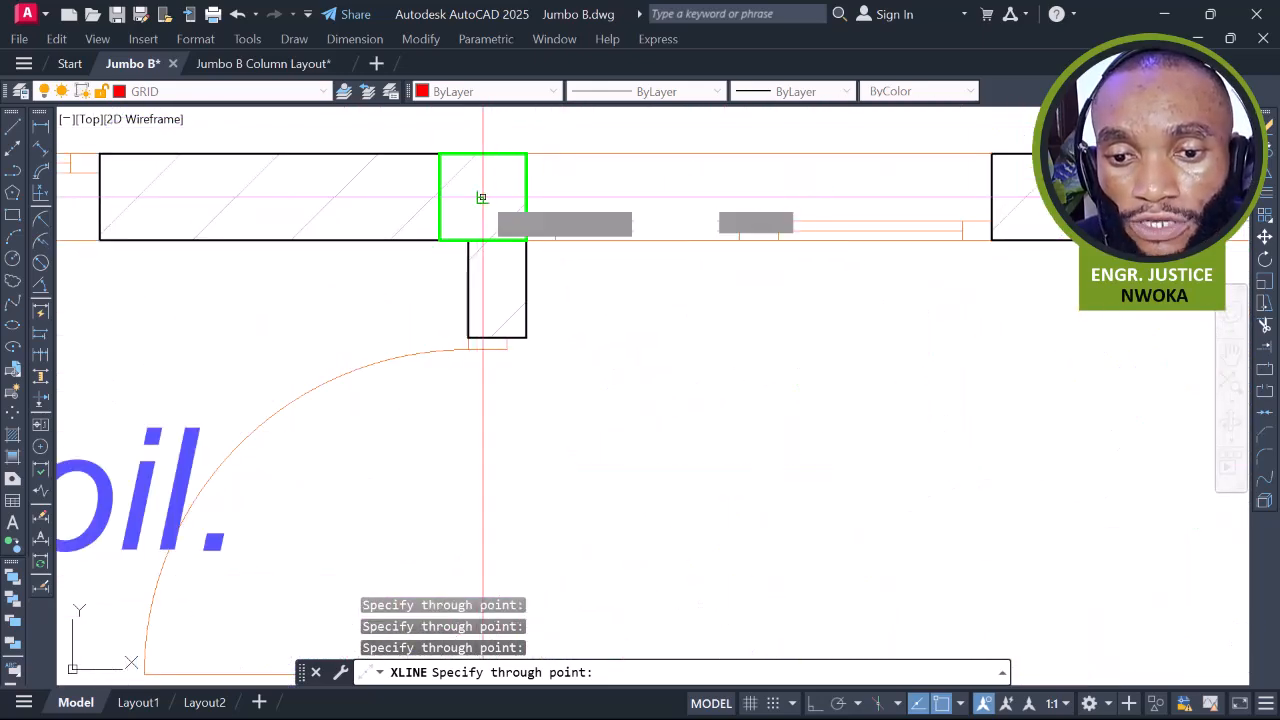
{"action": "scroll", "coordinate": [483, 197], "scroll_direction": "down", "scroll_amount": 3}
{"action": "middle_click_drag", "start_coordinate": [966, 274], "coordinate": [688, 267]}
{"action": "scroll", "coordinate": [715, 250], "scroll_direction": "up", "scroll_amount": 6}
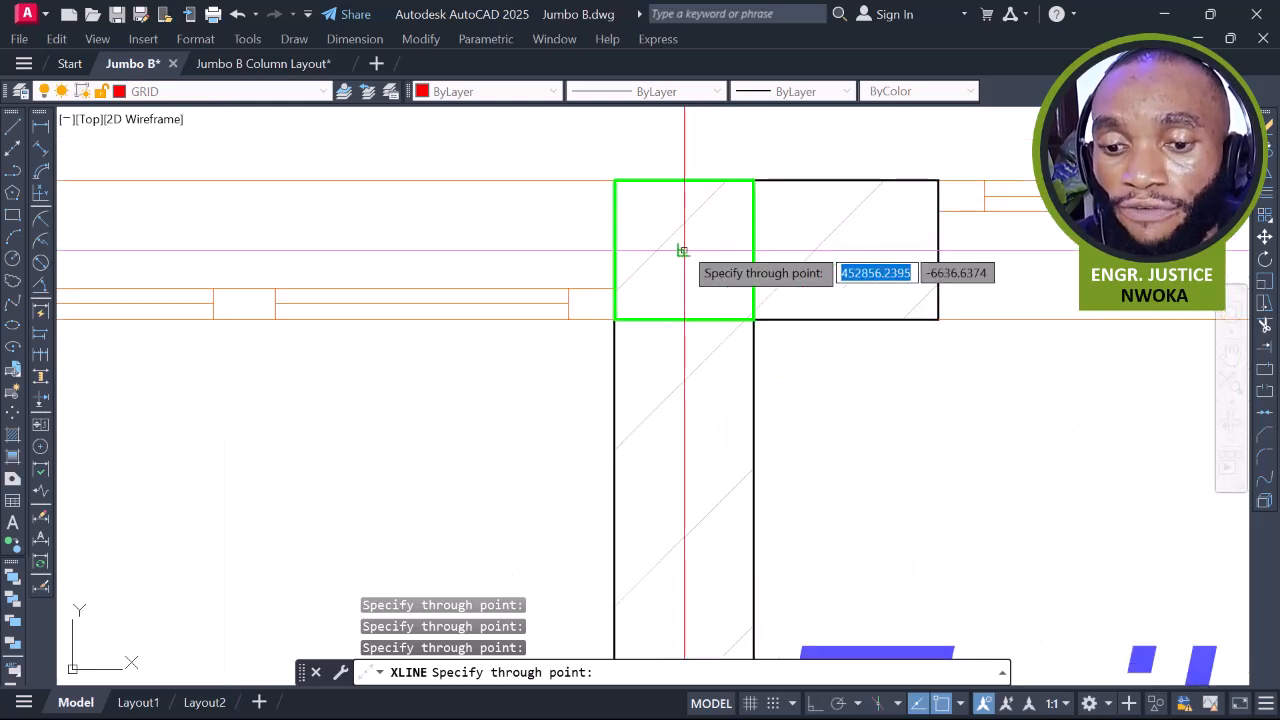
{"action": "left_click", "coordinate": [681, 250]}
Add vertical construction lines through two more column centres along the walls
{"action": "scroll", "coordinate": [681, 250], "scroll_direction": "down", "scroll_amount": 6}
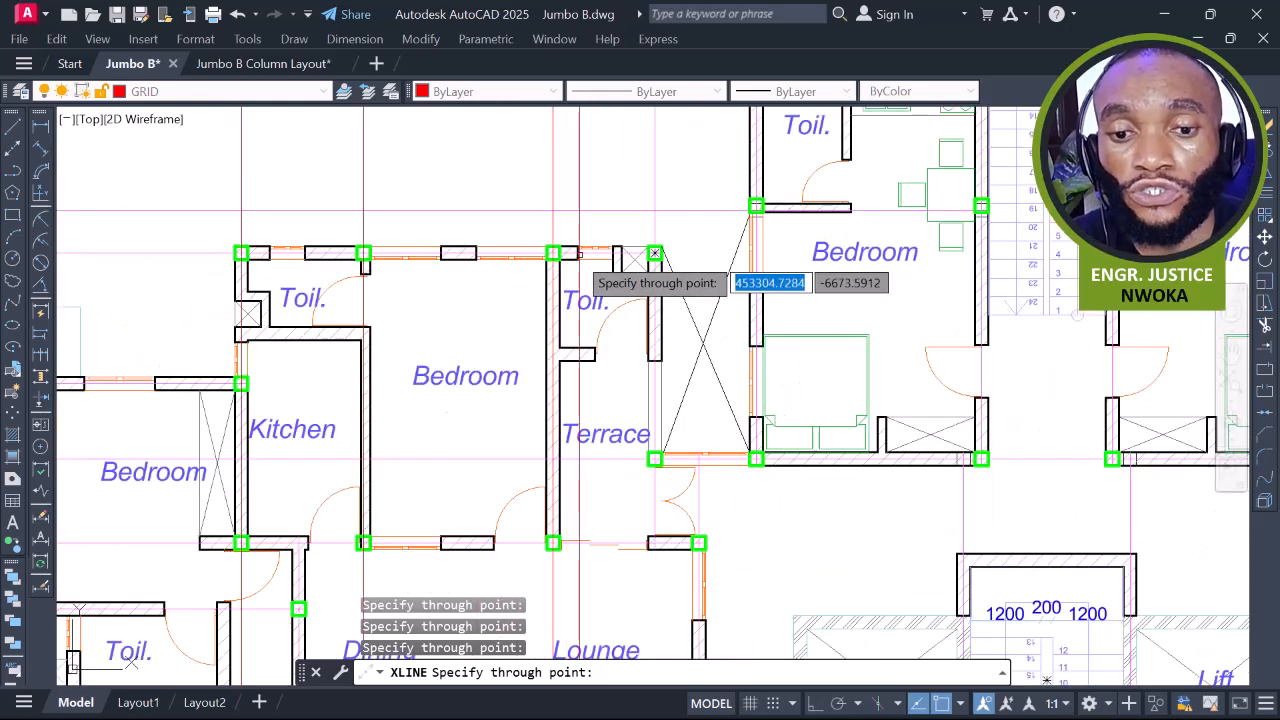
{"action": "scroll", "coordinate": [654, 253], "scroll_direction": "up", "scroll_amount": 5}
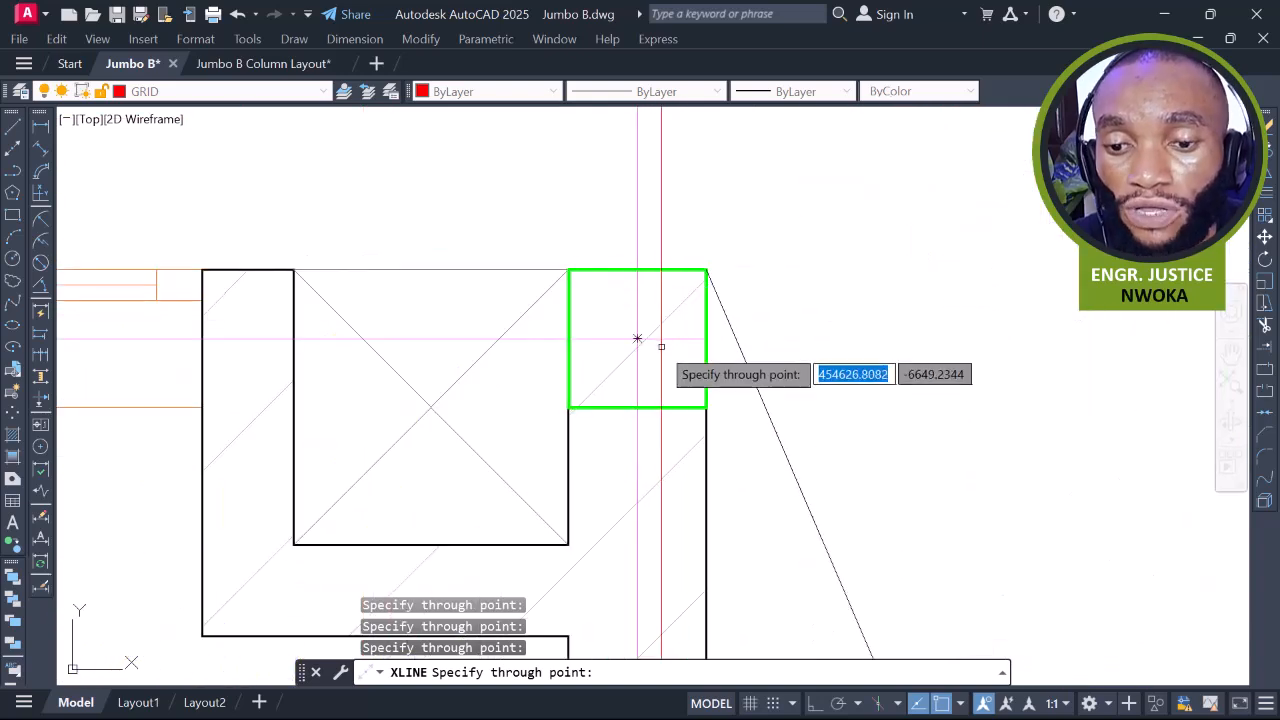
{"action": "left_click", "coordinate": [637, 338]}
{"action": "scroll", "coordinate": [637, 338], "scroll_direction": "down", "scroll_amount": 5}
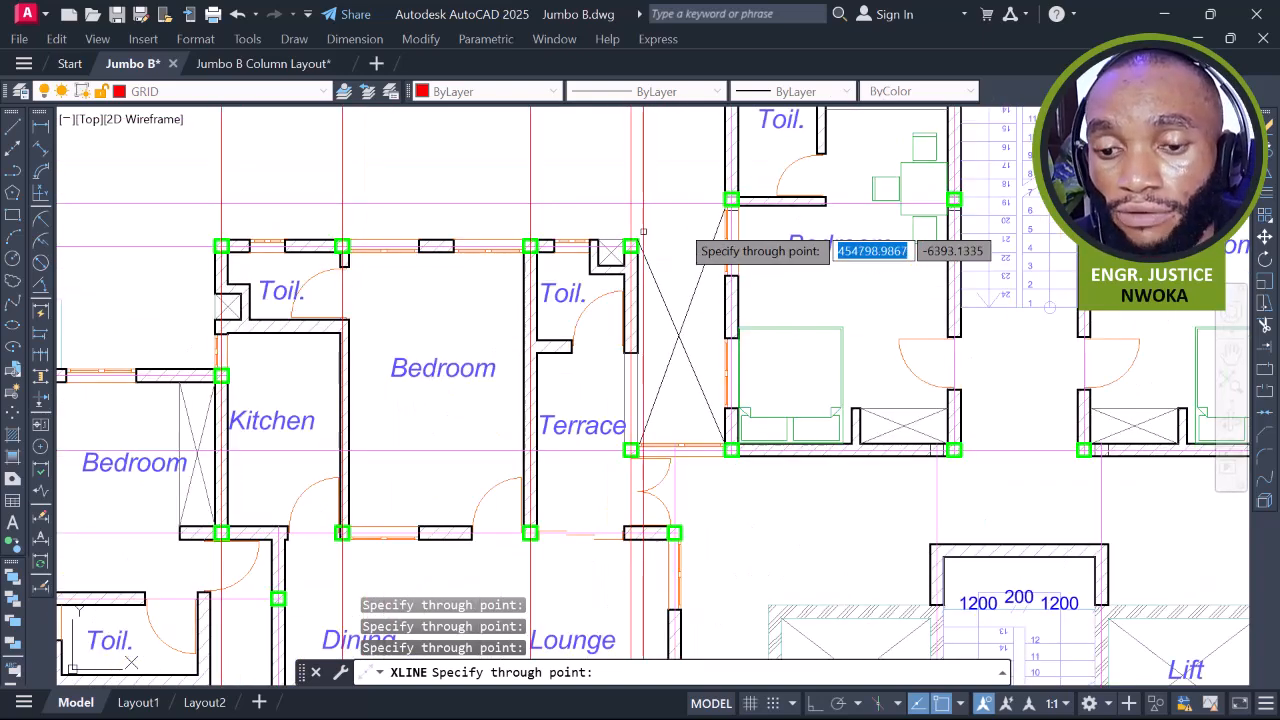
{"action": "scroll", "coordinate": [725, 385], "scroll_direction": "up", "scroll_amount": 5}
{"action": "left_click", "coordinate": [725, 390]}
{"action": "scroll", "coordinate": [725, 390], "scroll_direction": "up", "scroll_amount": 3}
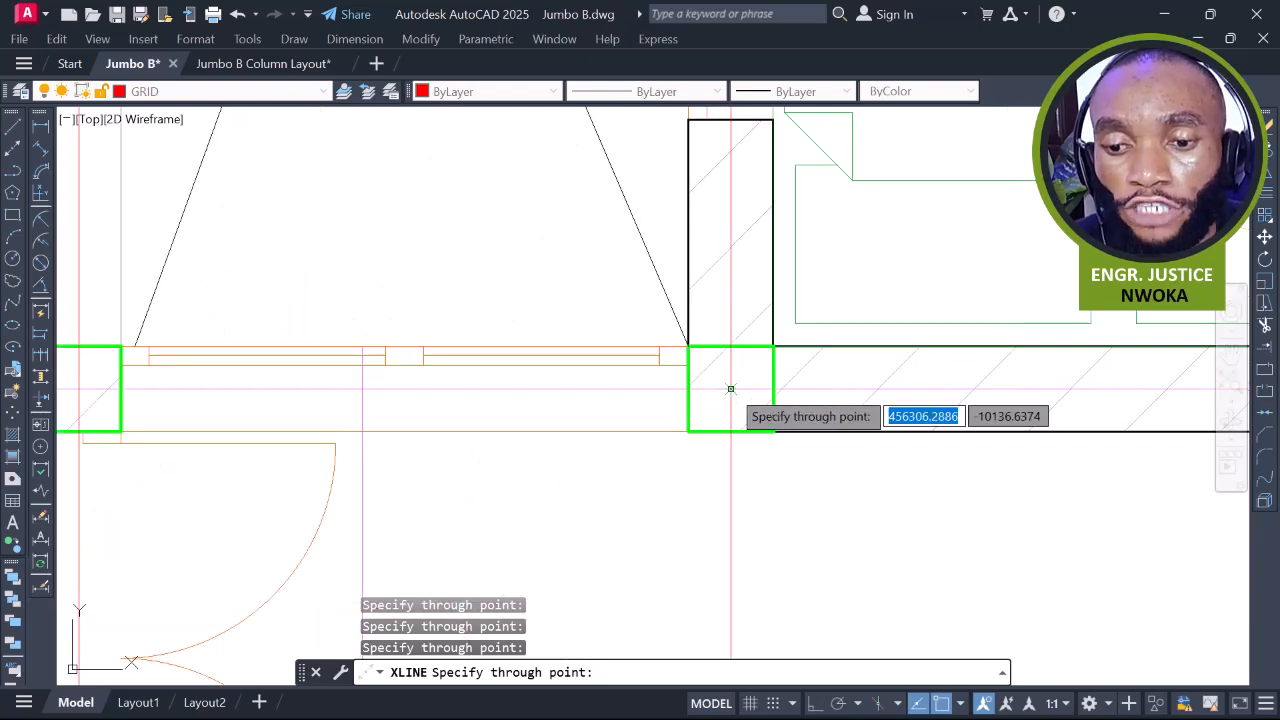
{"action": "scroll", "coordinate": [726, 386], "scroll_direction": "down", "scroll_amount": 6}
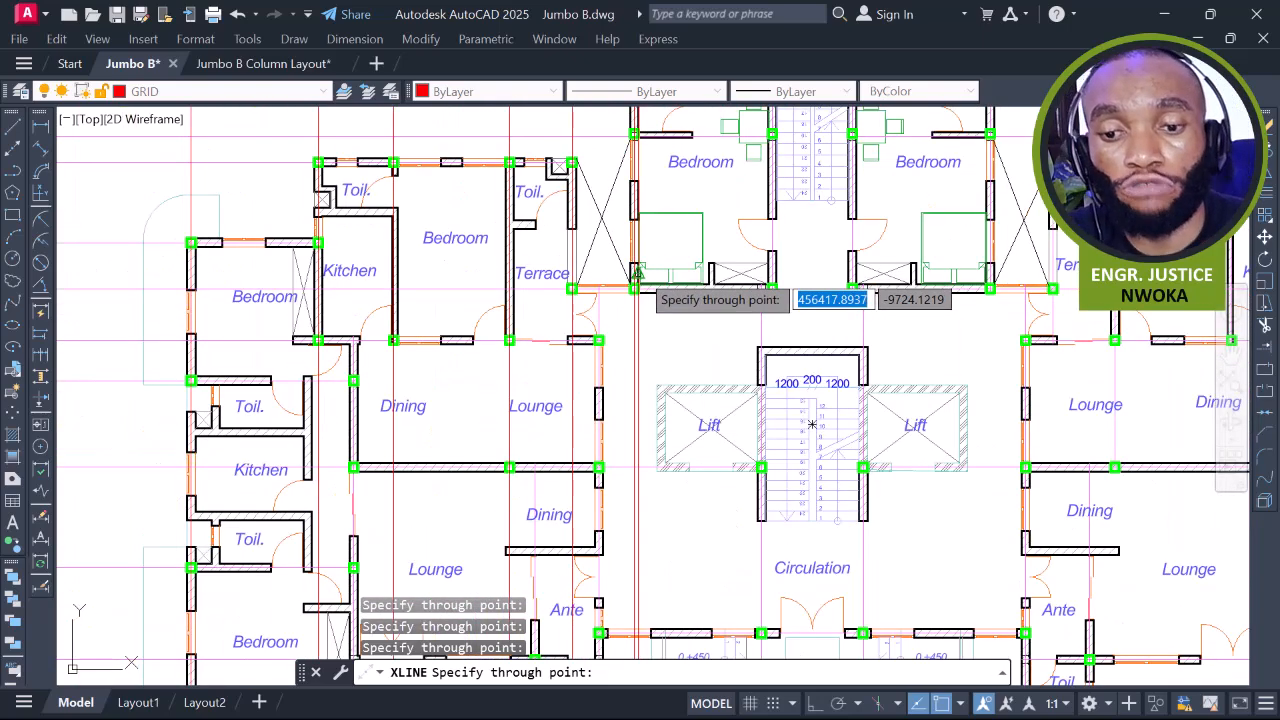
{"action": "scroll", "coordinate": [599, 340], "scroll_direction": "up", "scroll_amount": 5}
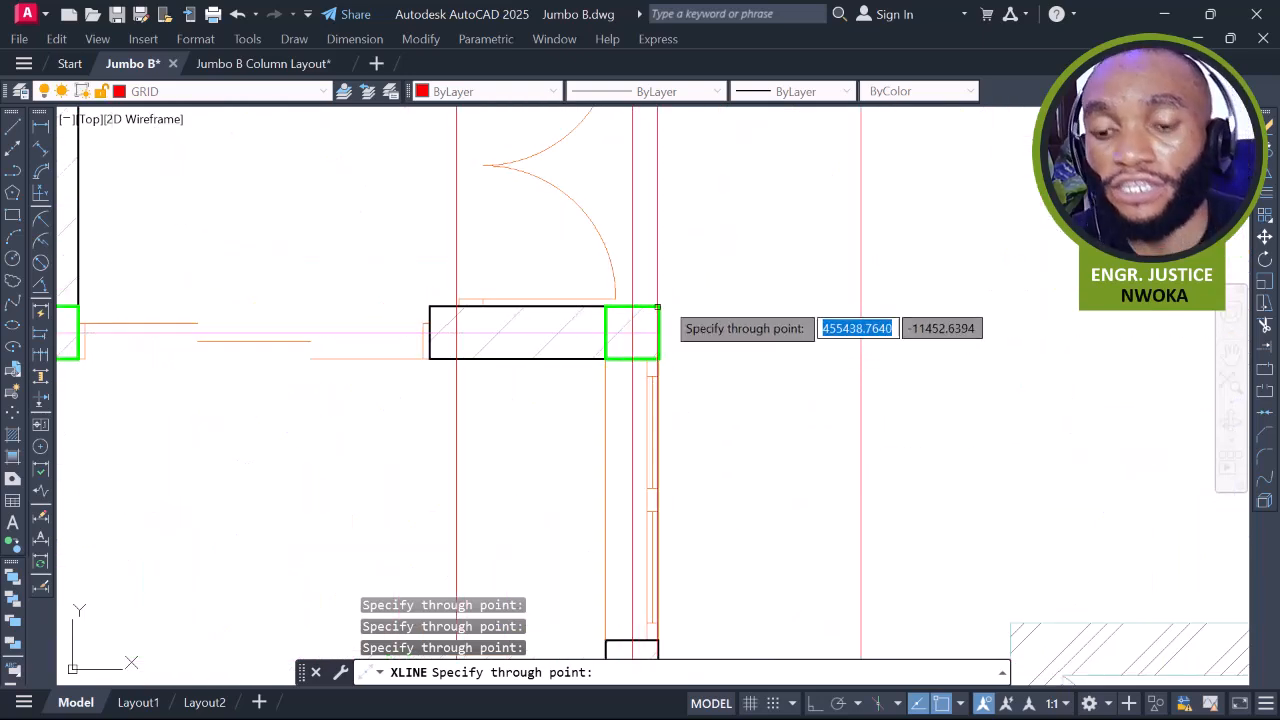
{"action": "scroll", "coordinate": [716, 266], "scroll_direction": "down", "scroll_amount": 4}
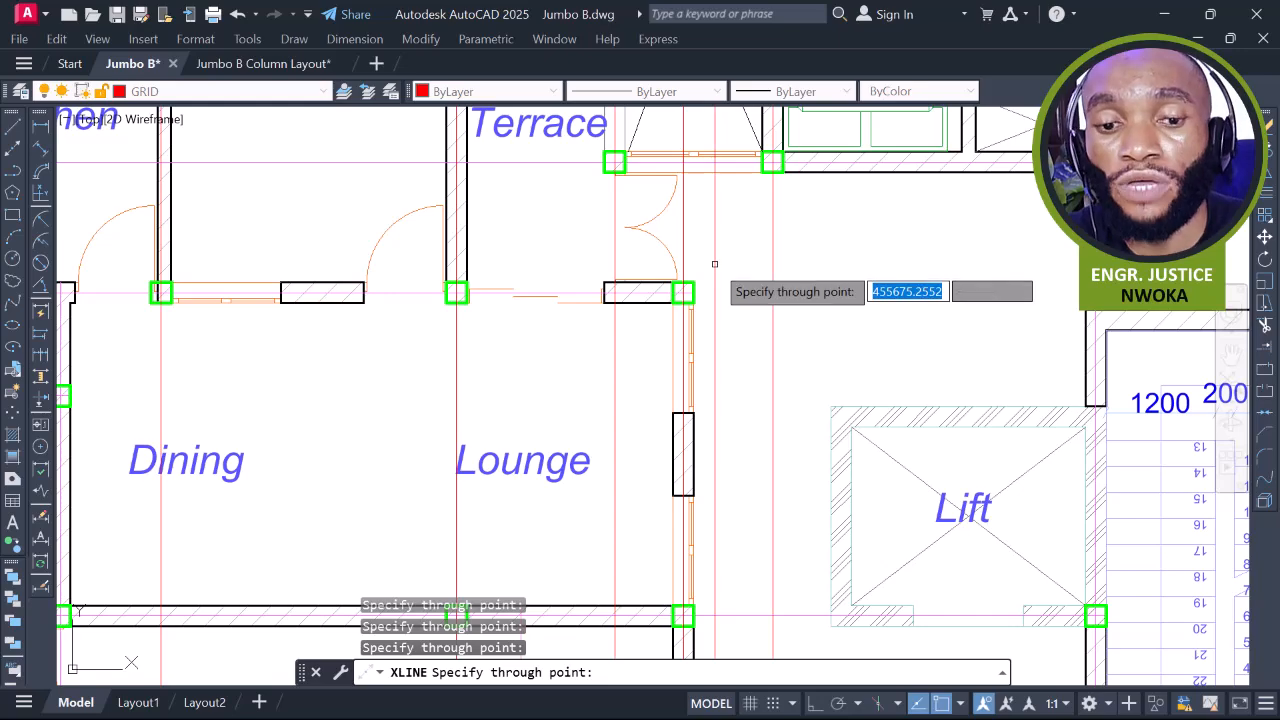
{"action": "scroll", "coordinate": [714, 264], "scroll_direction": "down", "scroll_amount": 4}
{"action": "scroll", "coordinate": [680, 306], "scroll_direction": "up", "scroll_amount": 2}
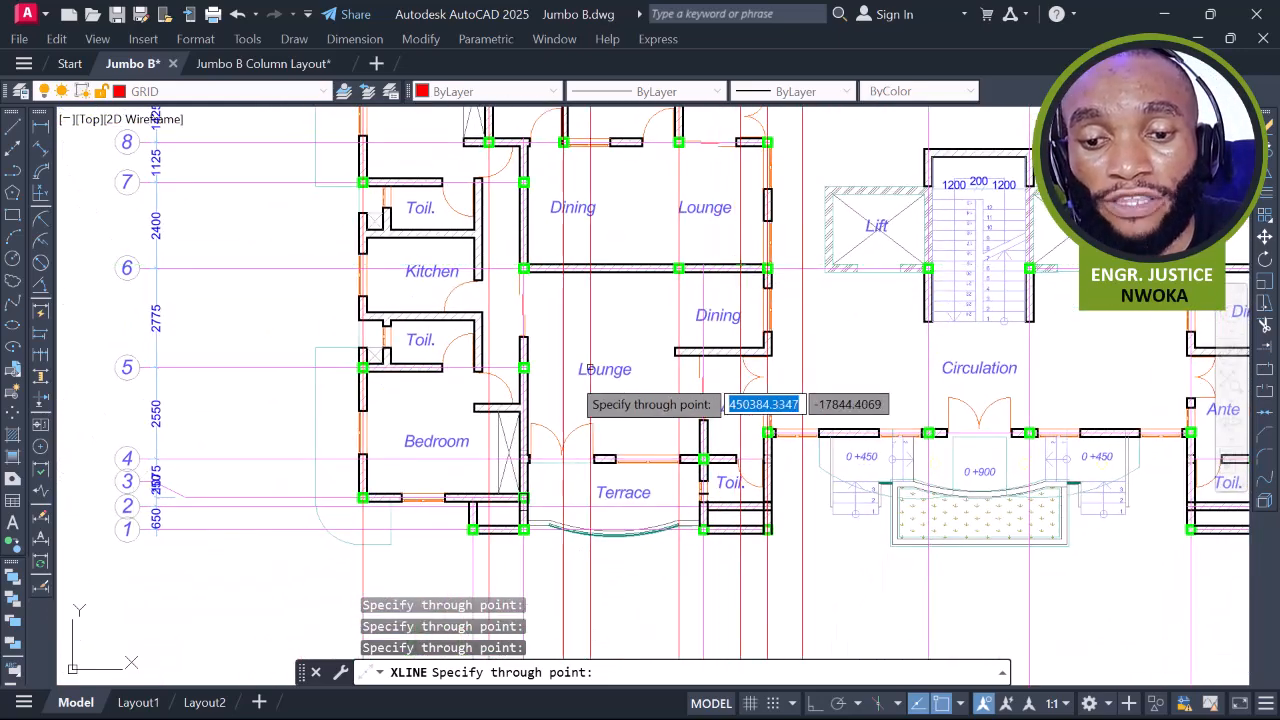
Place a vertical construction line through the centre of an entrance-wall column
{"action": "middle_click_drag", "start_coordinate": [563, 384], "coordinate": [734, 294]}
{"action": "scroll", "coordinate": [699, 276], "scroll_direction": "up", "scroll_amount": 8}
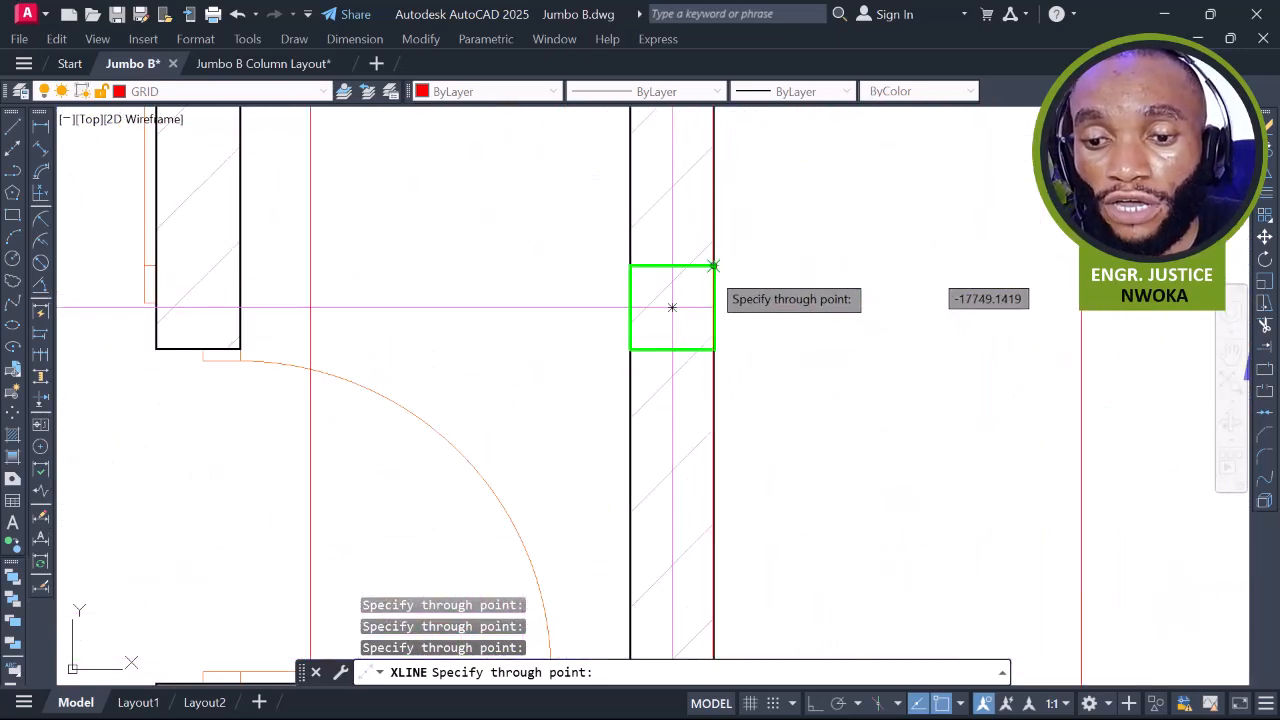
{"action": "scroll", "coordinate": [671, 308], "scroll_direction": "down", "scroll_amount": 9}
{"action": "middle_click_drag", "start_coordinate": [698, 399], "coordinate": [674, 260]}
{"action": "middle_click_drag", "start_coordinate": [890, 381], "coordinate": [650, 381]}
{"action": "scroll", "coordinate": [757, 299], "scroll_direction": "up", "scroll_amount": 2}
{"action": "scroll", "coordinate": [730, 265], "scroll_direction": "up", "scroll_amount": 6}
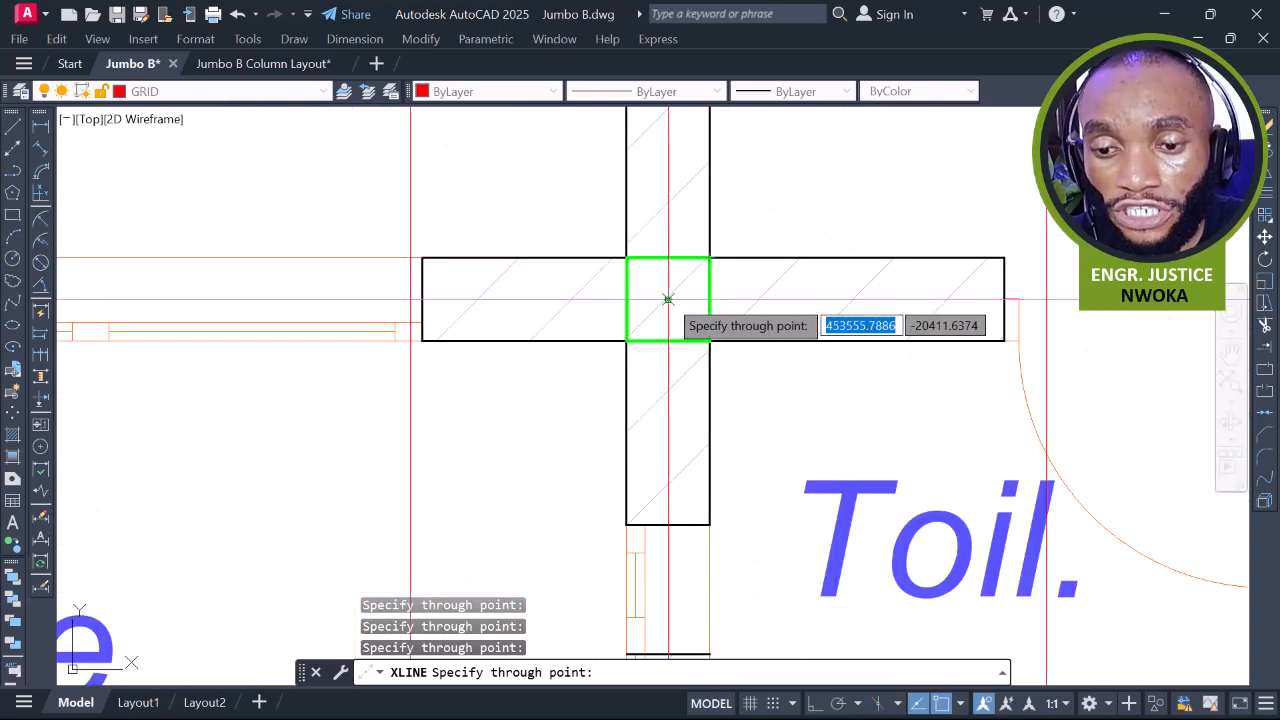
{"action": "scroll", "coordinate": [668, 298], "scroll_direction": "down", "scroll_amount": 8}
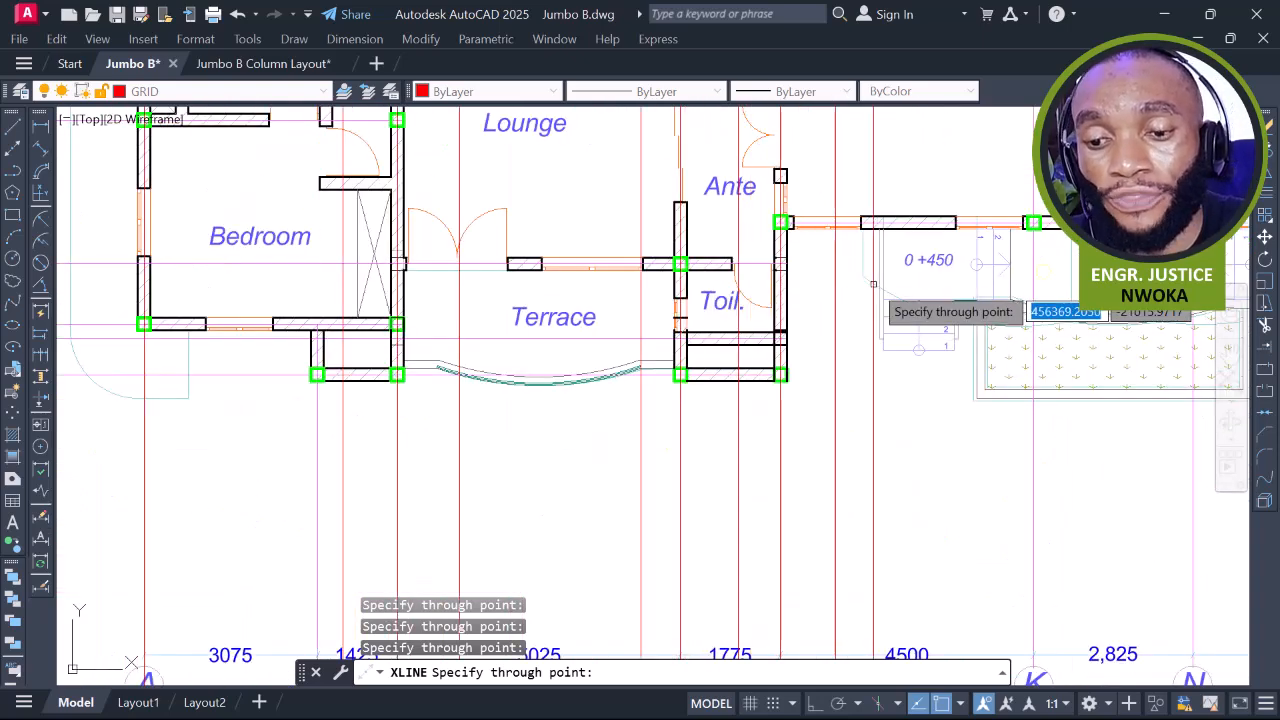
{"action": "middle_click_drag", "start_coordinate": [835, 285], "coordinate": [638, 312]}
{"action": "scroll", "coordinate": [840, 252], "scroll_direction": "up", "scroll_amount": 8}
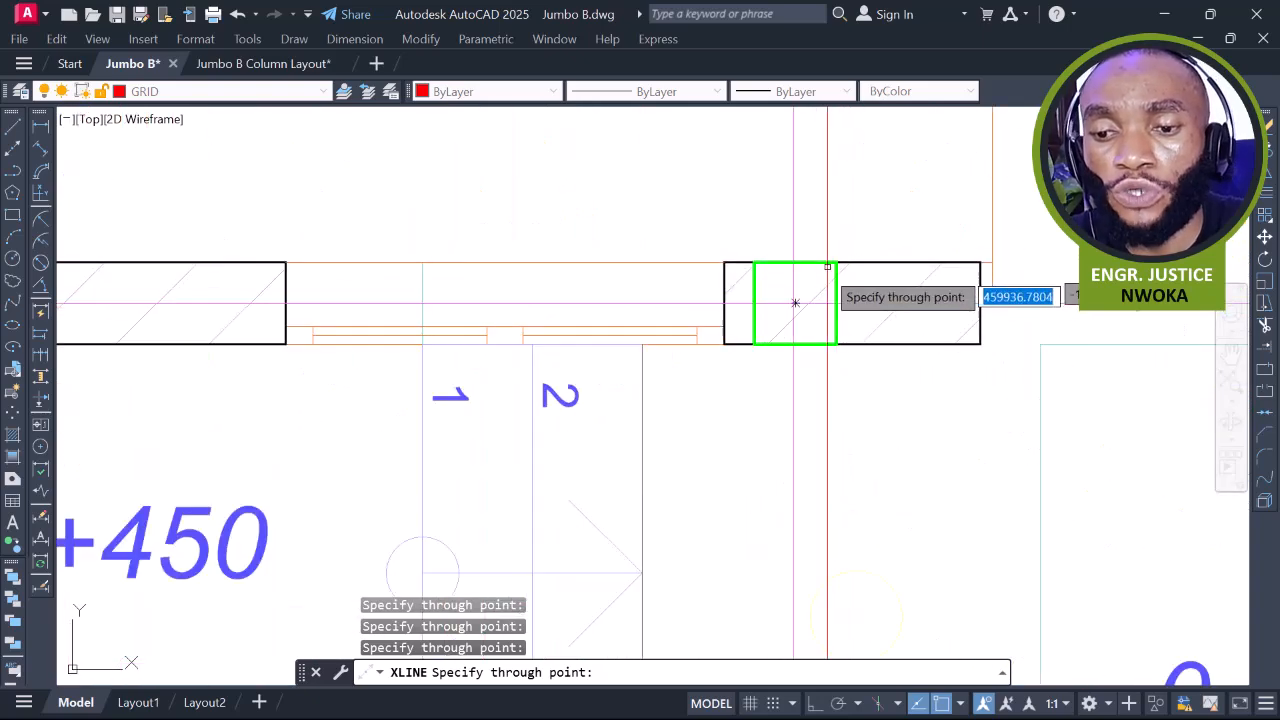
{"action": "scroll", "coordinate": [795, 303], "scroll_direction": "up", "scroll_amount": 4}
{"action": "left_click", "coordinate": [788, 292]}
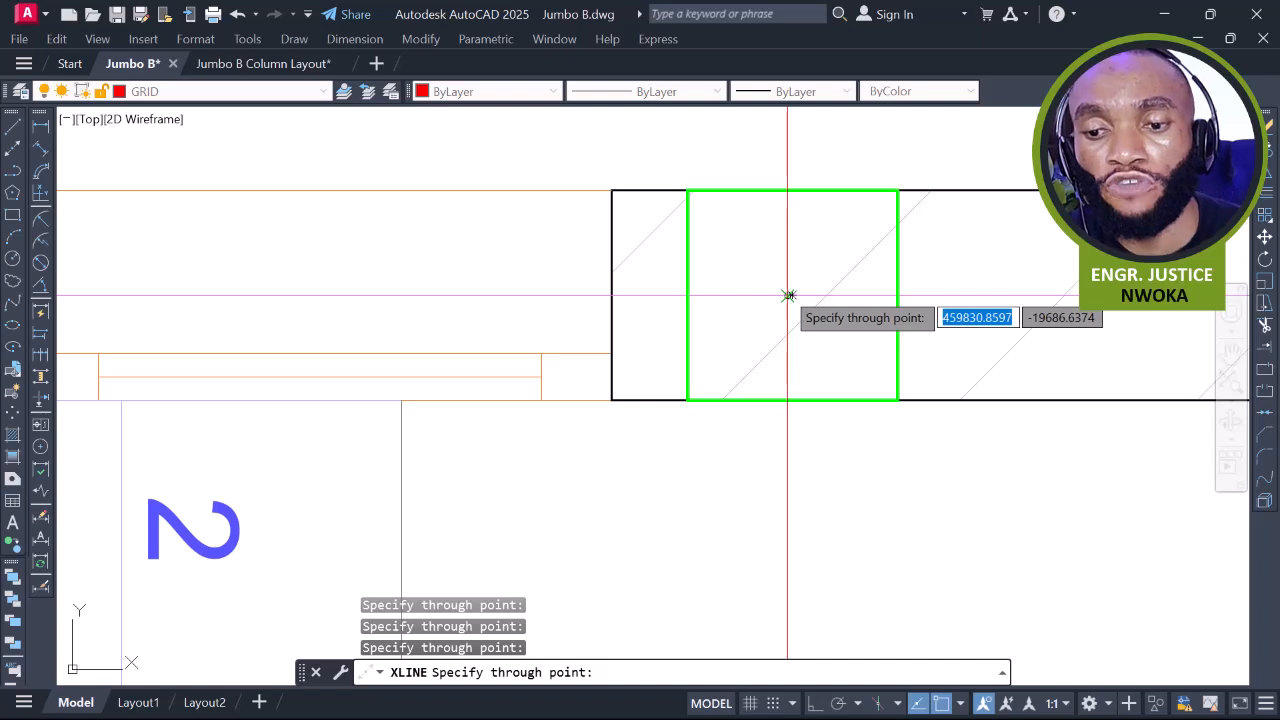
Inspect the columns beside the entrance door, then end the XLINE command
{"action": "scroll", "coordinate": [789, 295], "scroll_direction": "up", "scroll_amount": 2}
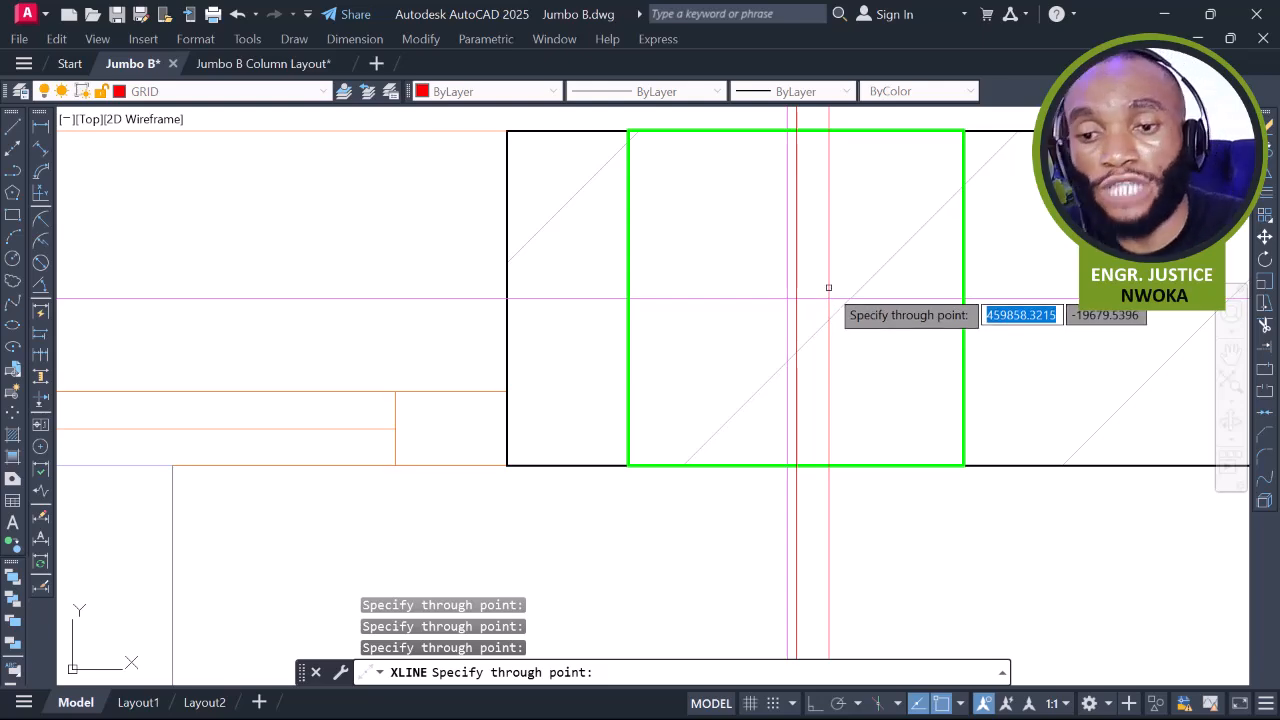
{"action": "scroll", "coordinate": [810, 283], "scroll_direction": "down", "scroll_amount": 3}
{"action": "scroll", "coordinate": [818, 279], "scroll_direction": "up", "scroll_amount": 2}
{"action": "middle_click_drag", "start_coordinate": [818, 279], "coordinate": [688, 317]}
{"action": "scroll", "coordinate": [688, 317], "scroll_direction": "down", "scroll_amount": 2}
{"action": "scroll", "coordinate": [812, 302], "scroll_direction": "up", "scroll_amount": 5}
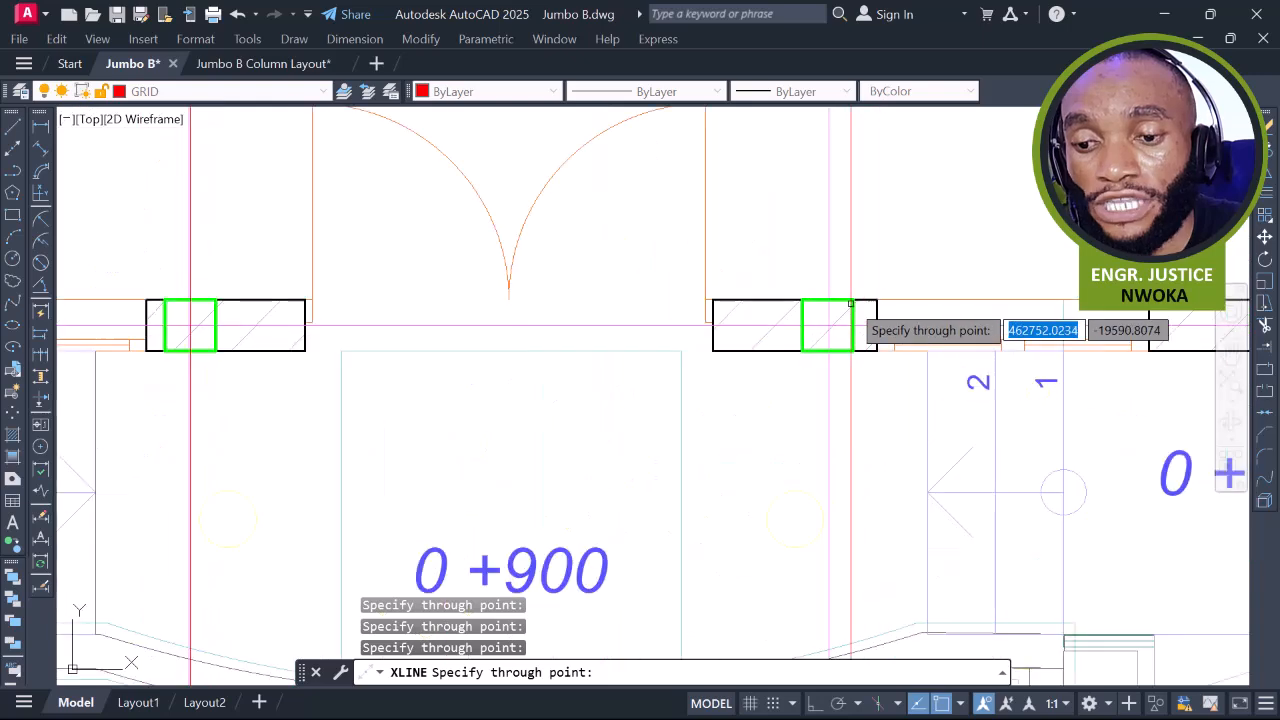
{"action": "scroll", "coordinate": [812, 338], "scroll_direction": "up", "scroll_amount": 3}
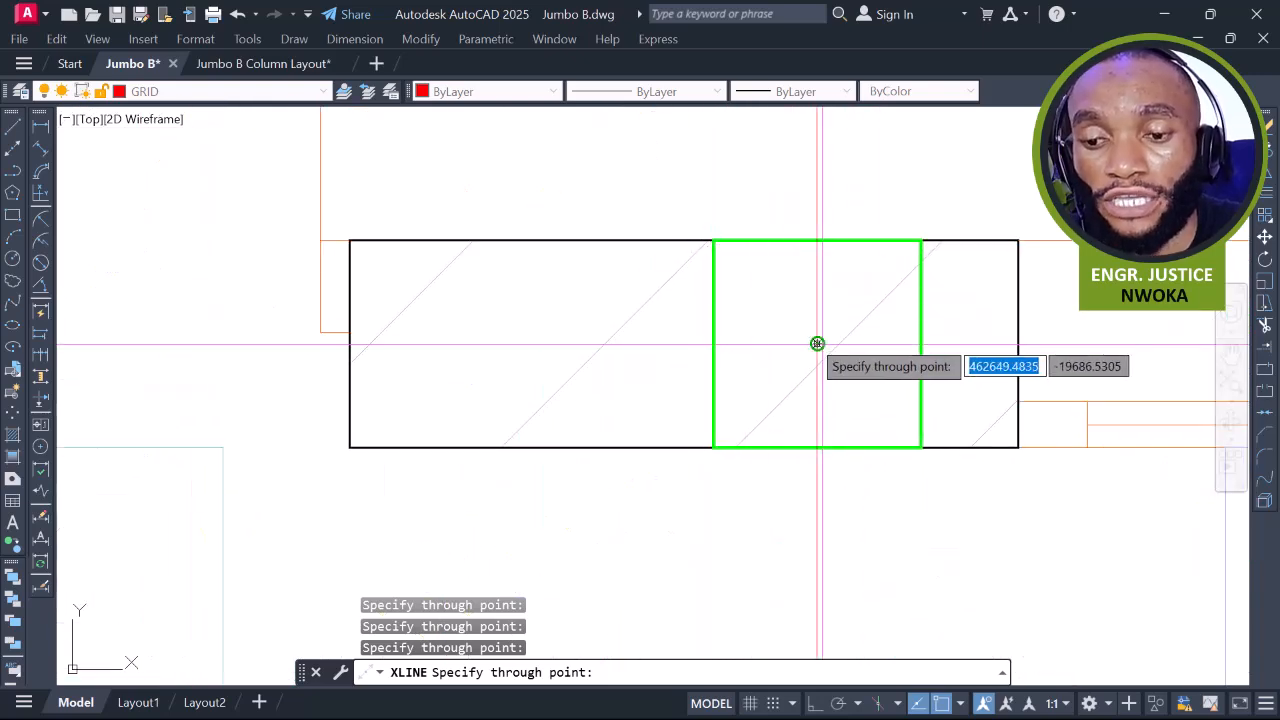
{"action": "scroll", "coordinate": [815, 344], "scroll_direction": "down", "scroll_amount": 4}
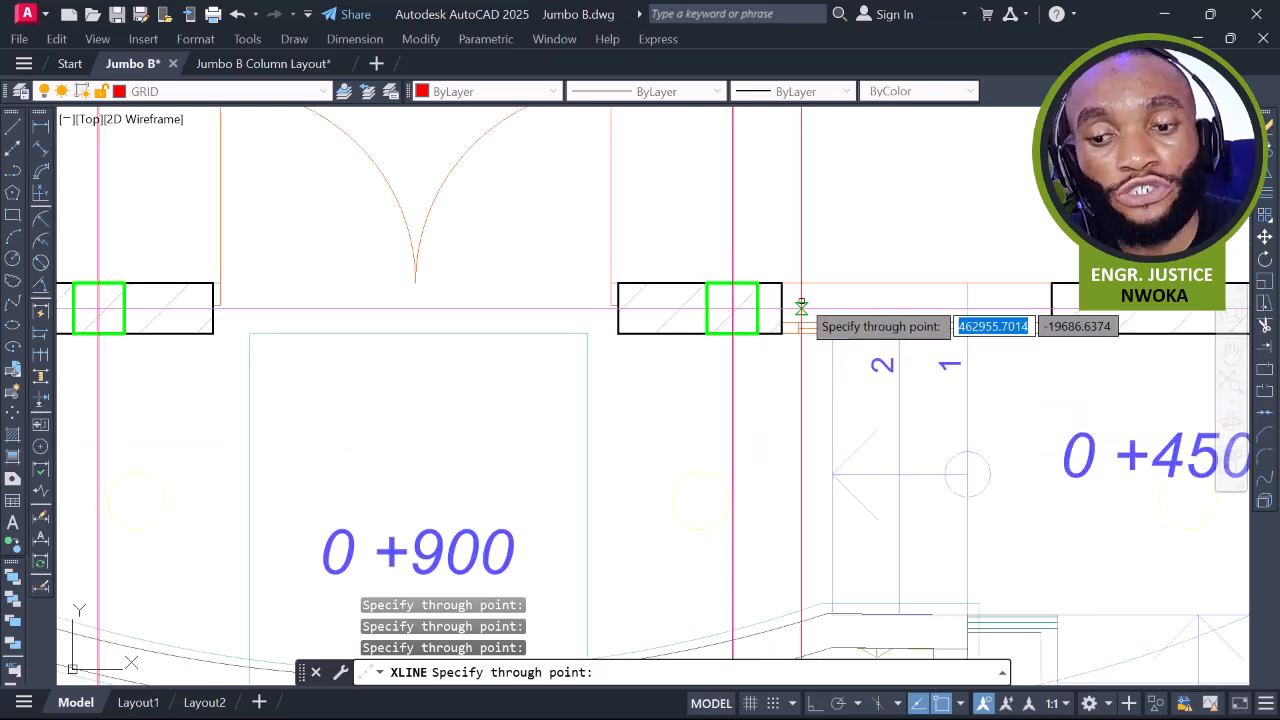
{"action": "scroll", "coordinate": [800, 306], "scroll_direction": "up", "scroll_amount": 4}
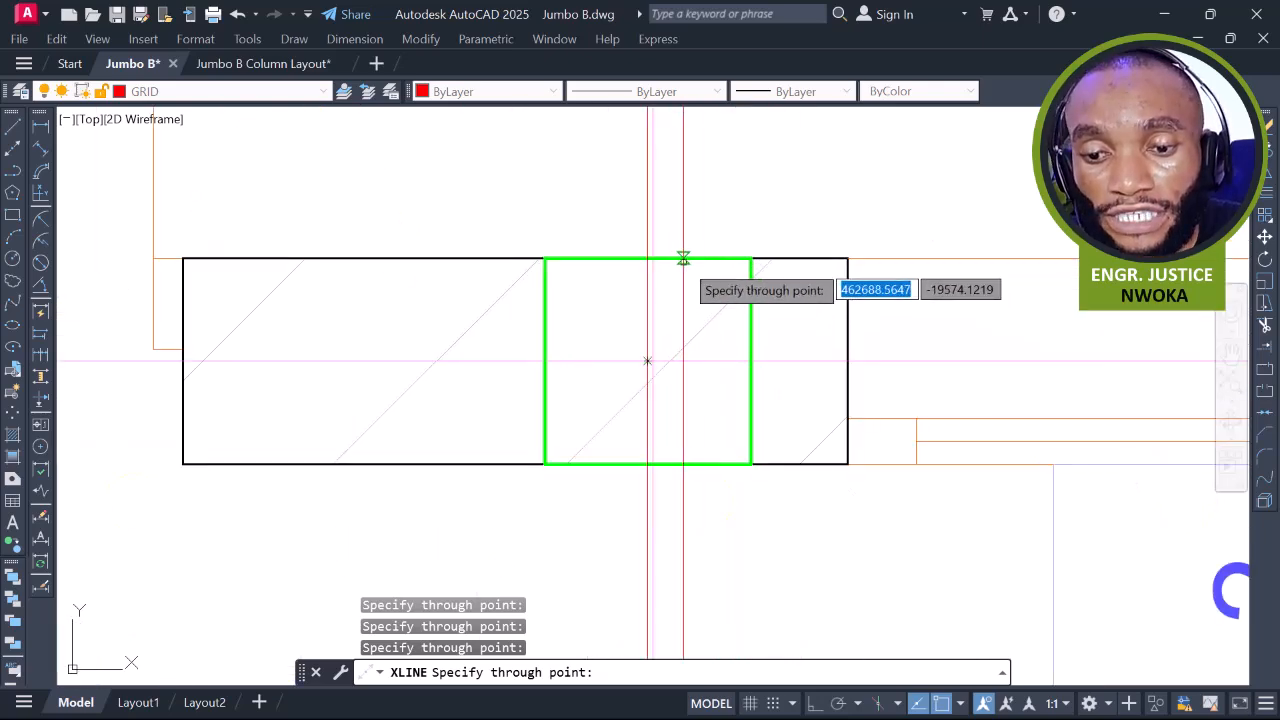
{"action": "scroll", "coordinate": [730, 291], "scroll_direction": "down", "scroll_amount": 5}
{"action": "middle_click_drag", "start_coordinate": [1032, 351], "coordinate": [723, 344]}
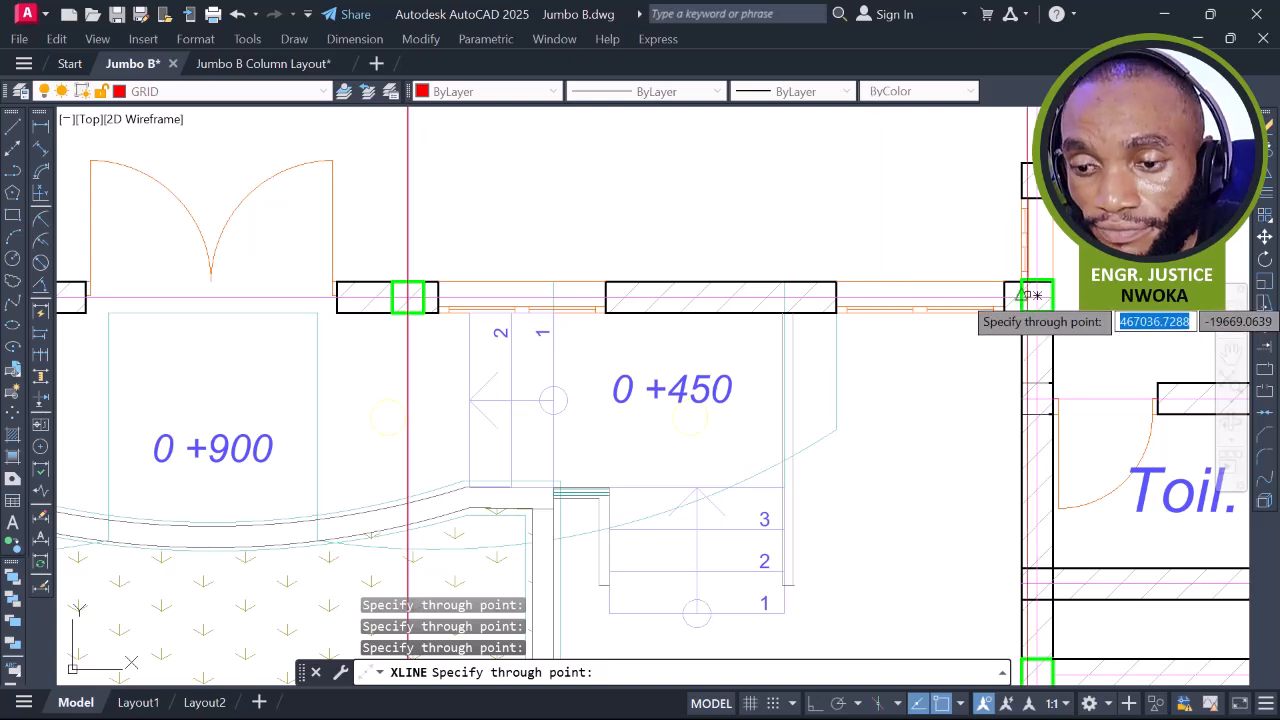
{"action": "scroll", "coordinate": [1050, 292], "scroll_direction": "up", "scroll_amount": 6}
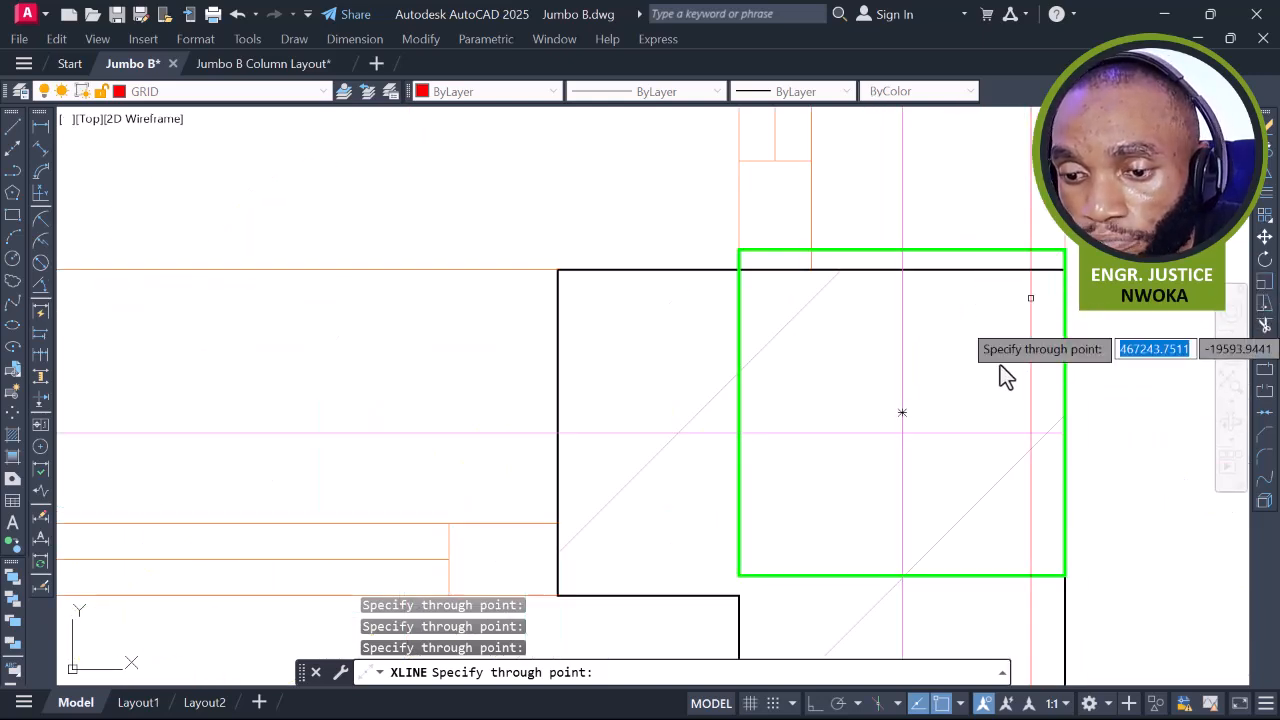
{"action": "scroll", "coordinate": [866, 295], "scroll_direction": "down", "scroll_amount": 3}
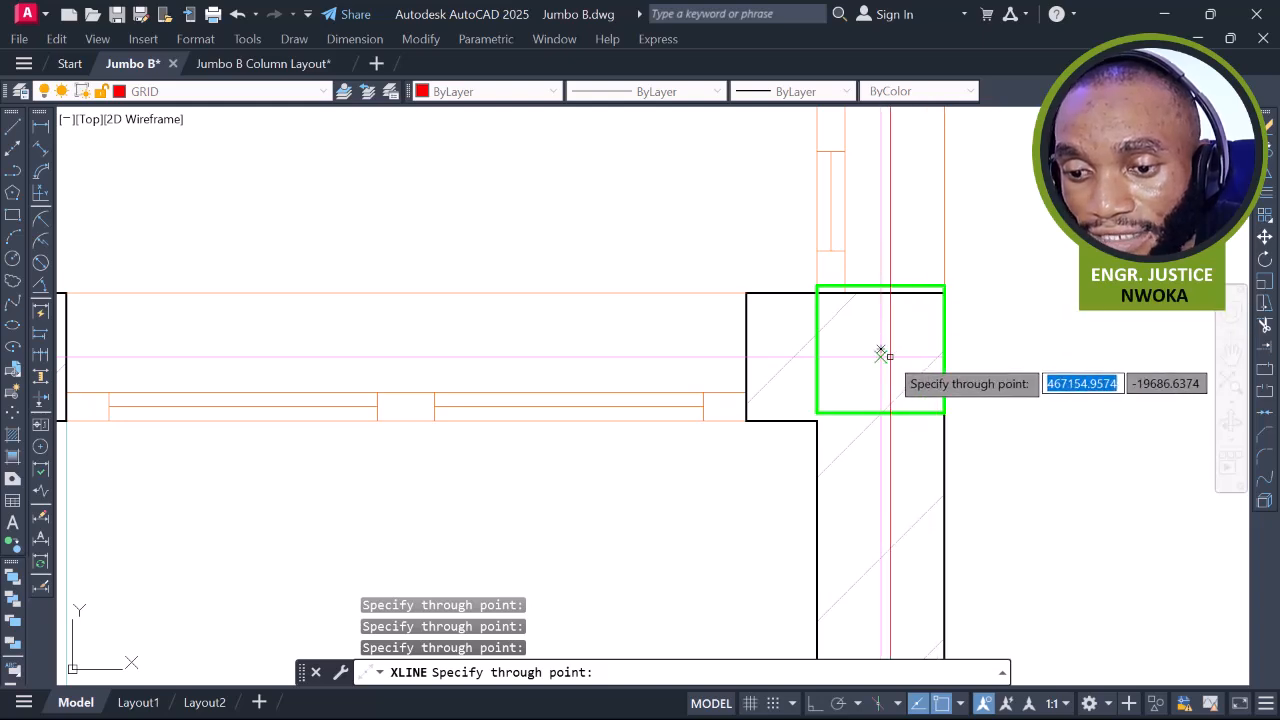
{"action": "scroll", "coordinate": [900, 335], "scroll_direction": "down", "scroll_amount": 4}
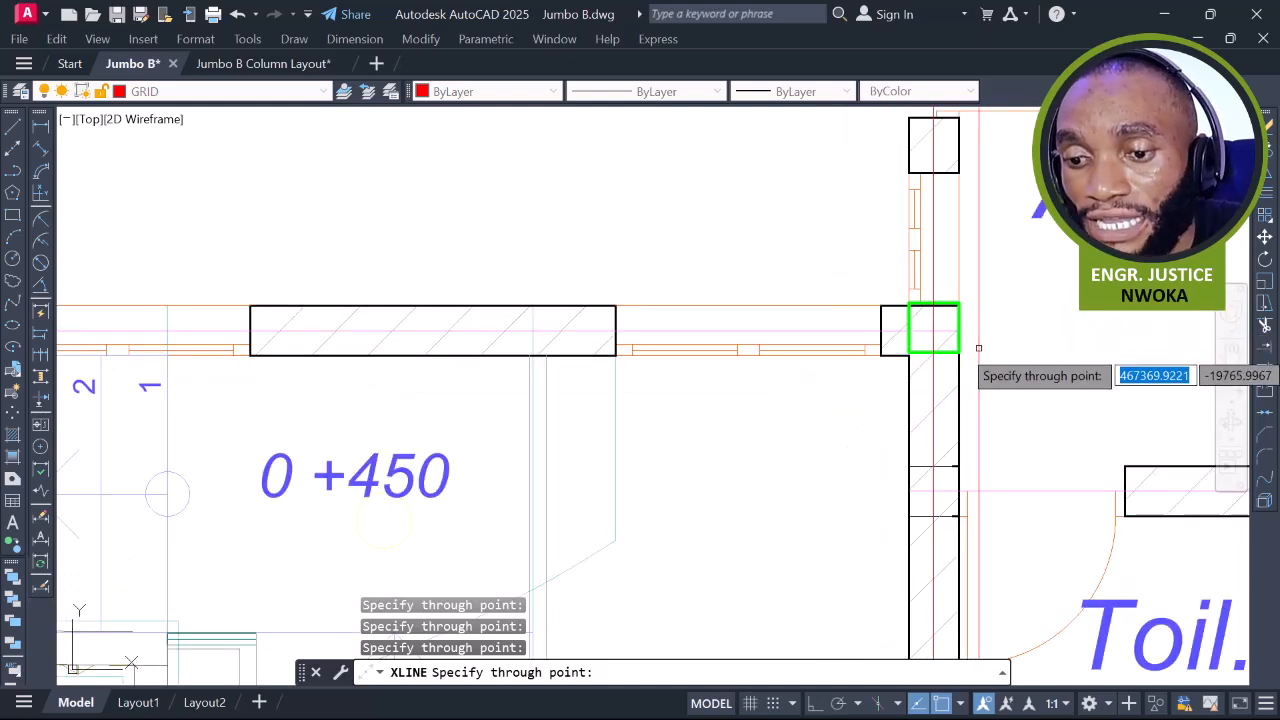
{"action": "scroll", "coordinate": [935, 300], "scroll_direction": "up", "scroll_amount": 4}
{"action": "key", "text": "Escape"}
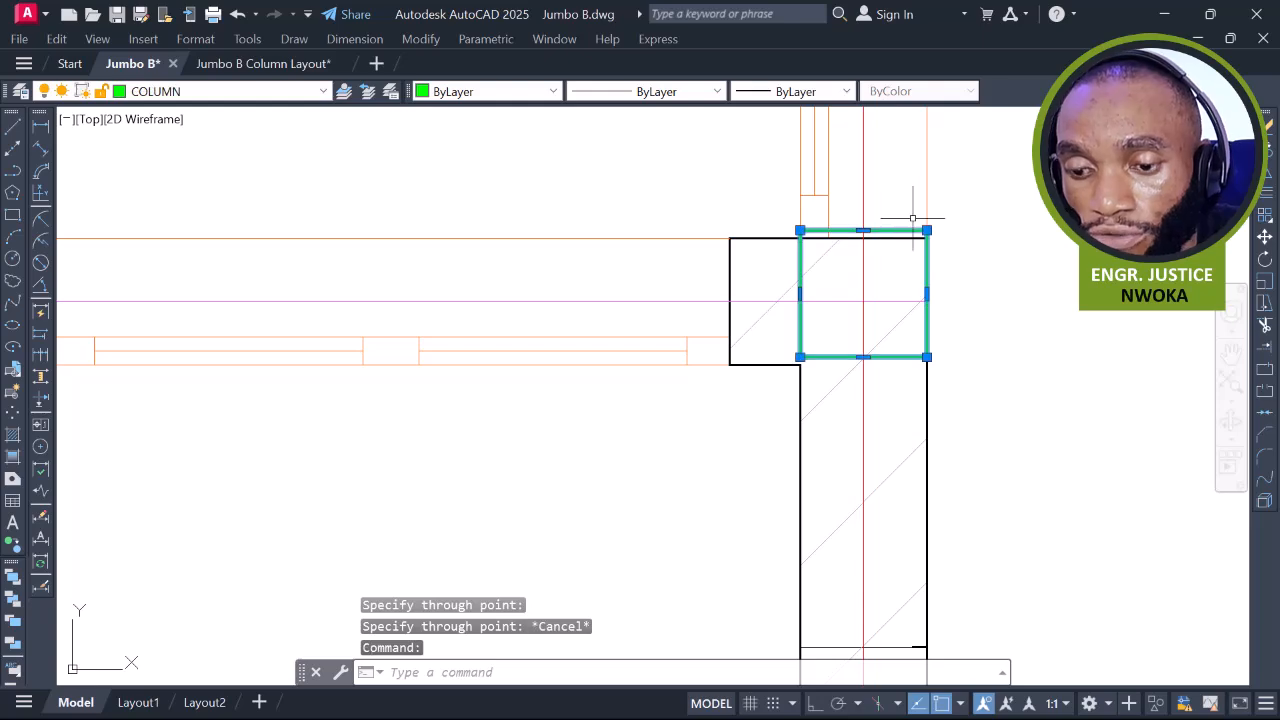
Move the selected column from its corner down onto the matching wall corner
{"action": "type", "text": "m"}
{"action": "key", "text": "Return"}
{"action": "scroll", "coordinate": [800, 355], "scroll_direction": "up", "scroll_amount": 2}
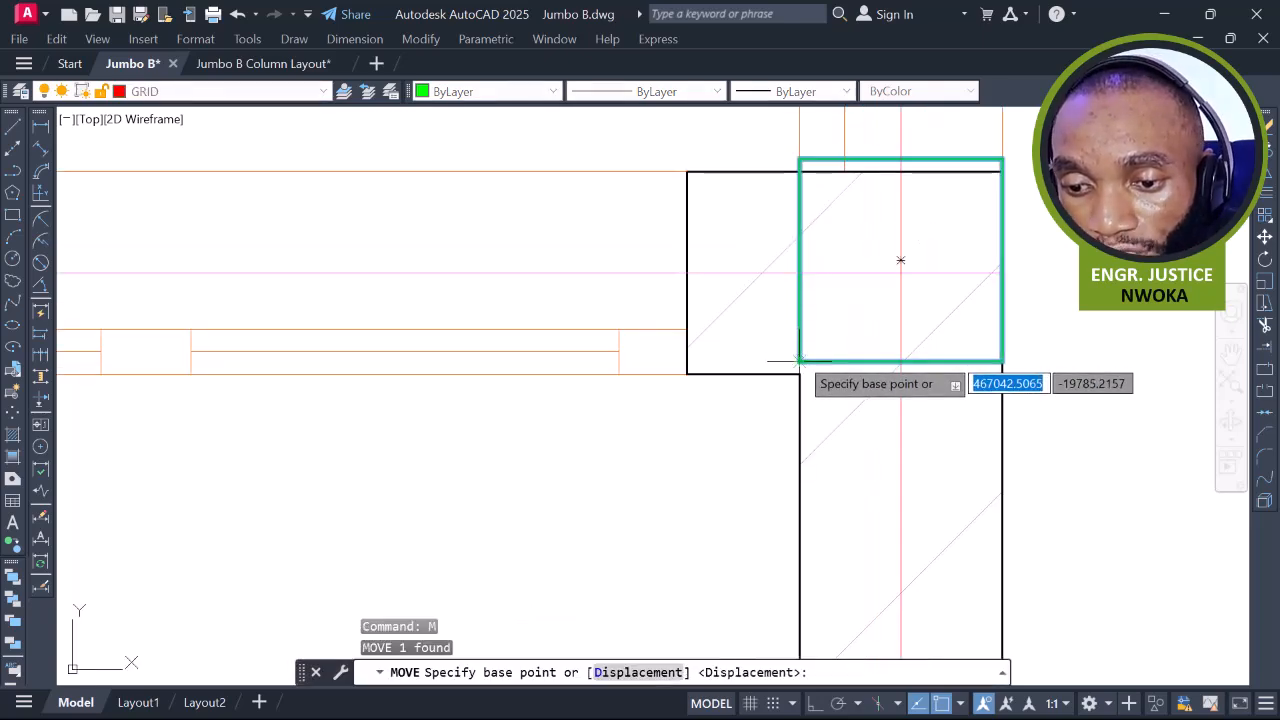
{"action": "left_click", "coordinate": [799, 361]}
{"action": "left_click", "coordinate": [800, 374]}
{"action": "scroll", "coordinate": [997, 250], "scroll_direction": "down", "scroll_amount": 5}
{"action": "scroll", "coordinate": [997, 250], "scroll_direction": "down", "scroll_amount": 3}
{"action": "scroll", "coordinate": [769, 229], "scroll_direction": "up", "scroll_amount": 10}
{"action": "scroll", "coordinate": [918, 350], "scroll_direction": "down", "scroll_amount": 3}
{"action": "scroll", "coordinate": [737, 286], "scroll_direction": "up", "scroll_amount": 8}
{"action": "scroll", "coordinate": [557, 262], "scroll_direction": "up", "scroll_amount": 2}
Move the second overhanging column so its corner sits flush on the wall corner
{"action": "left_click", "coordinate": [577, 247]}
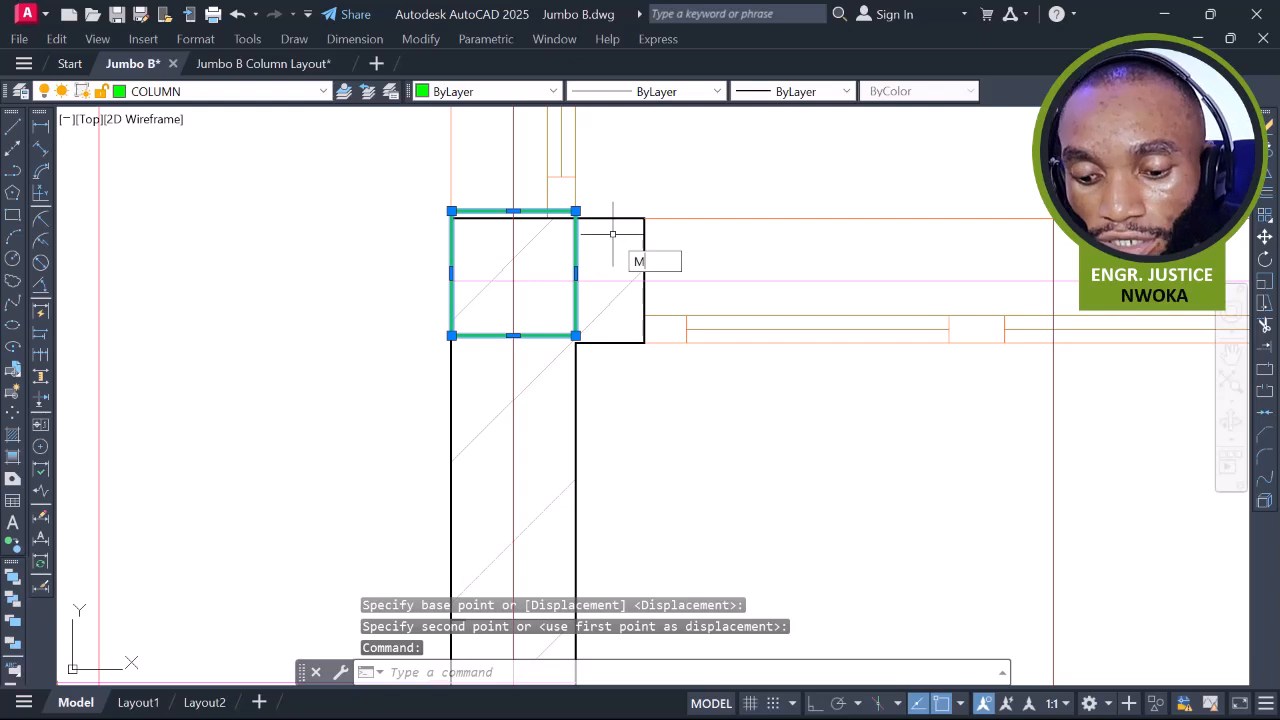
{"action": "type", "text": "M"}
{"action": "key", "text": "Return"}
{"action": "scroll", "coordinate": [575, 345], "scroll_direction": "up", "scroll_amount": 4}
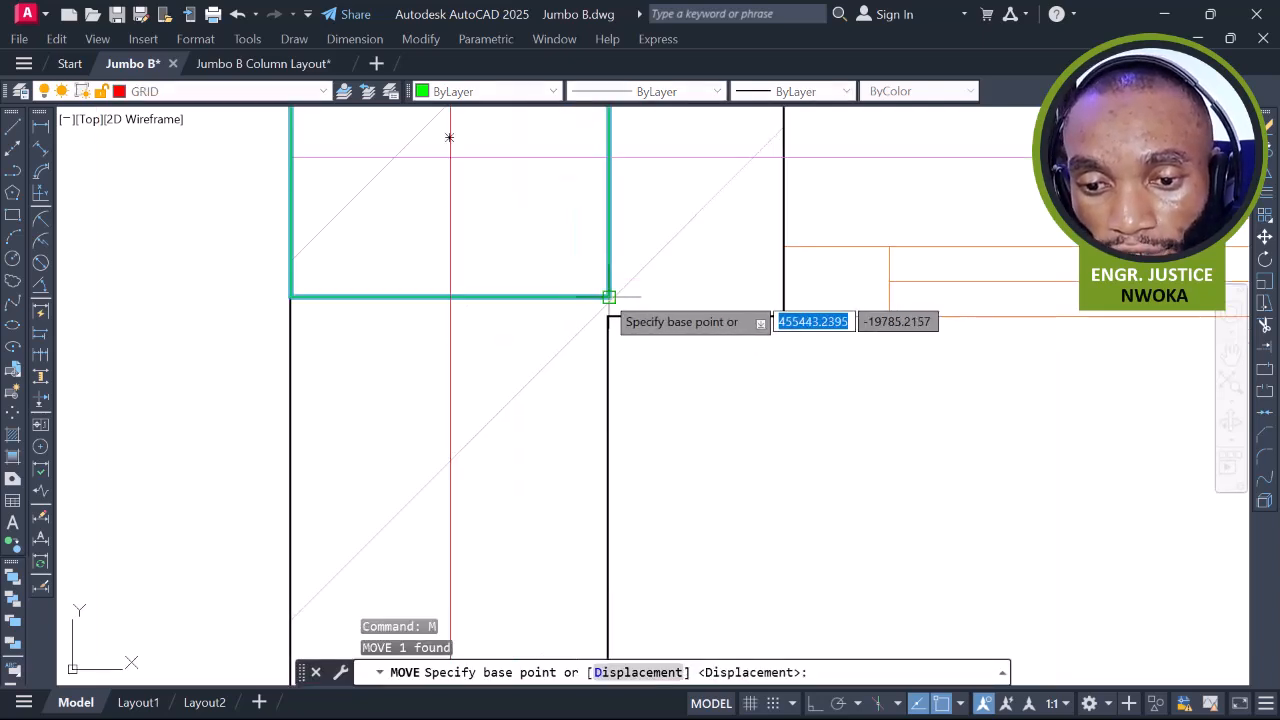
{"action": "left_click", "coordinate": [609, 297]}
{"action": "left_click", "coordinate": [608, 317]}
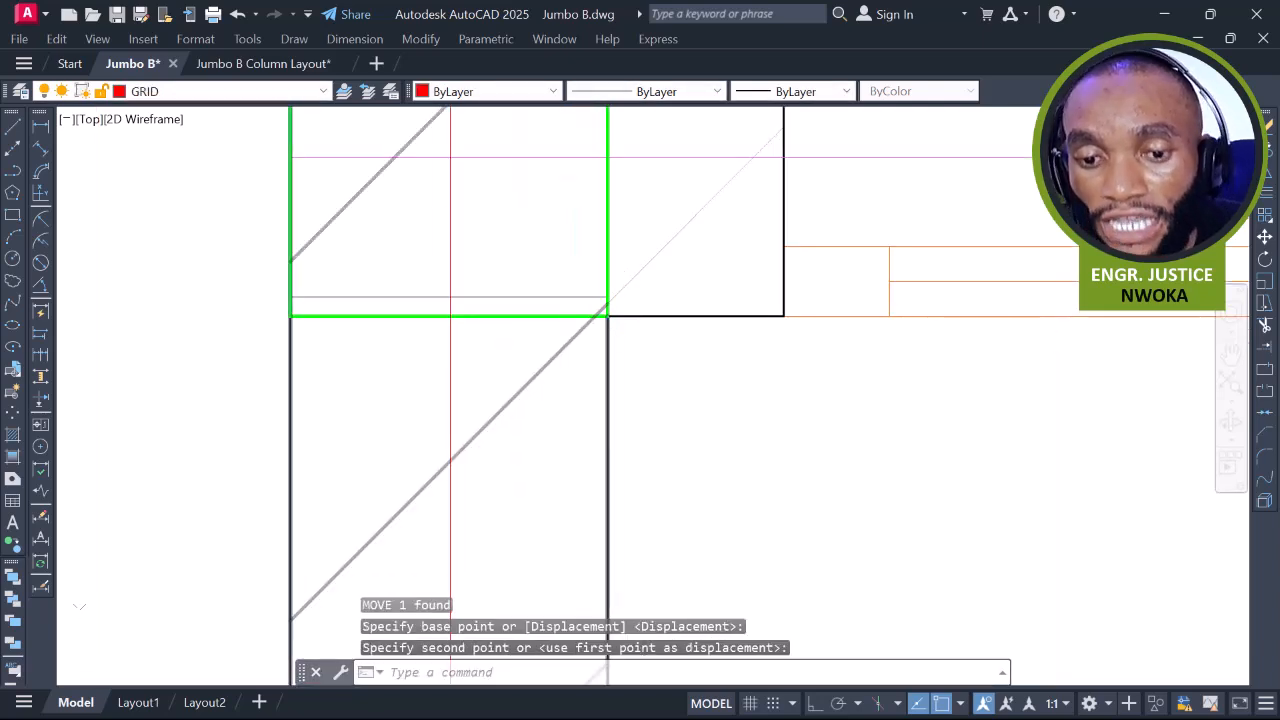
{"action": "scroll", "coordinate": [608, 316], "scroll_direction": "down", "scroll_amount": 6}
{"action": "scroll", "coordinate": [846, 298], "scroll_direction": "up", "scroll_amount": 5}
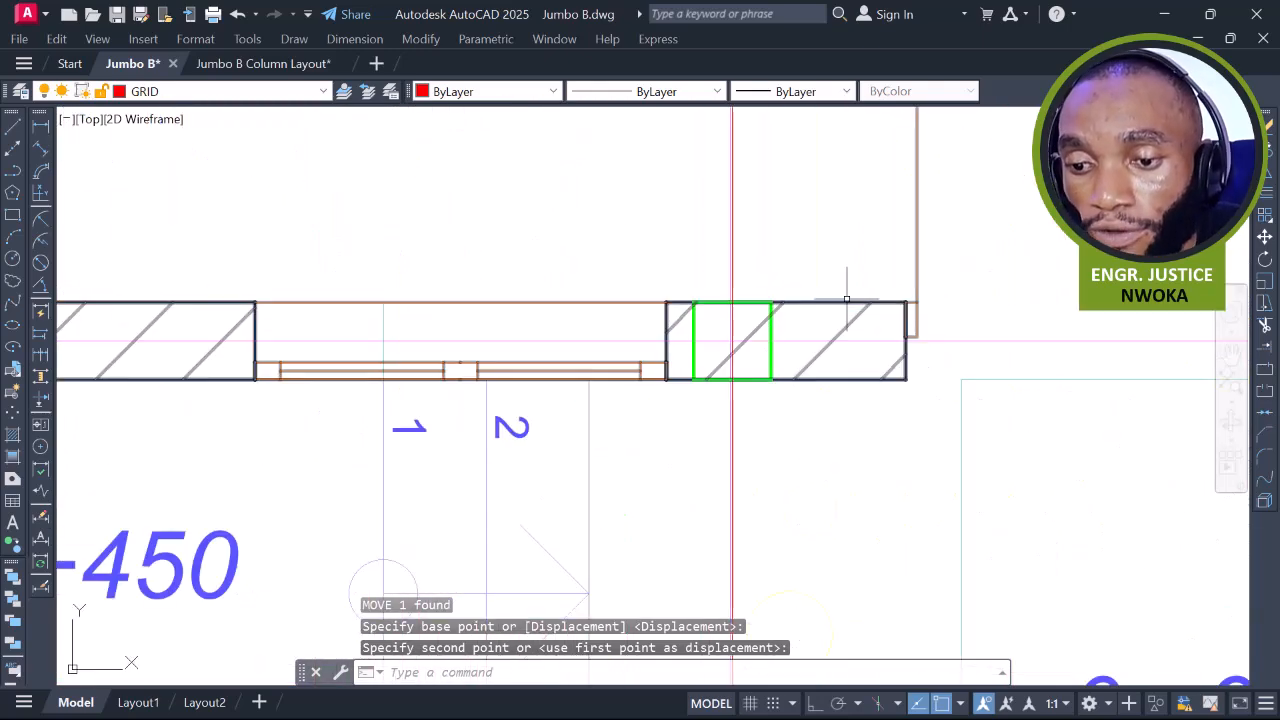
{"action": "scroll", "coordinate": [743, 277], "scroll_direction": "down", "scroll_amount": 5}
{"action": "middle_click_drag", "start_coordinate": [1080, 318], "coordinate": [823, 321]}
{"action": "scroll", "coordinate": [827, 314], "scroll_direction": "up", "scroll_amount": 4}
Draw vertical construction lines through the first column centre and the column by the door
{"action": "type", "text": "L"}
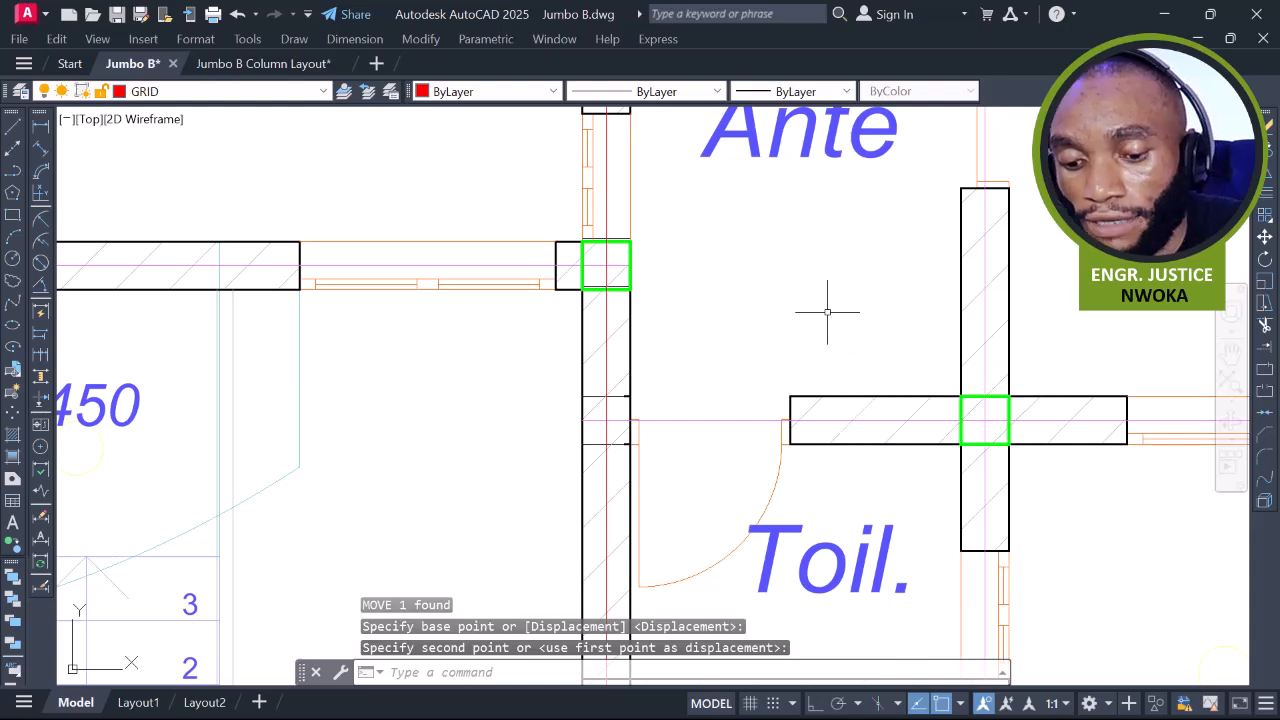
{"action": "key", "text": "Return"}
{"action": "type", "text": "V"}
{"action": "key", "text": "Return"}
{"action": "scroll", "coordinate": [776, 350], "scroll_direction": "down", "scroll_amount": 2}
{"action": "scroll", "coordinate": [894, 394], "scroll_direction": "up", "scroll_amount": 6}
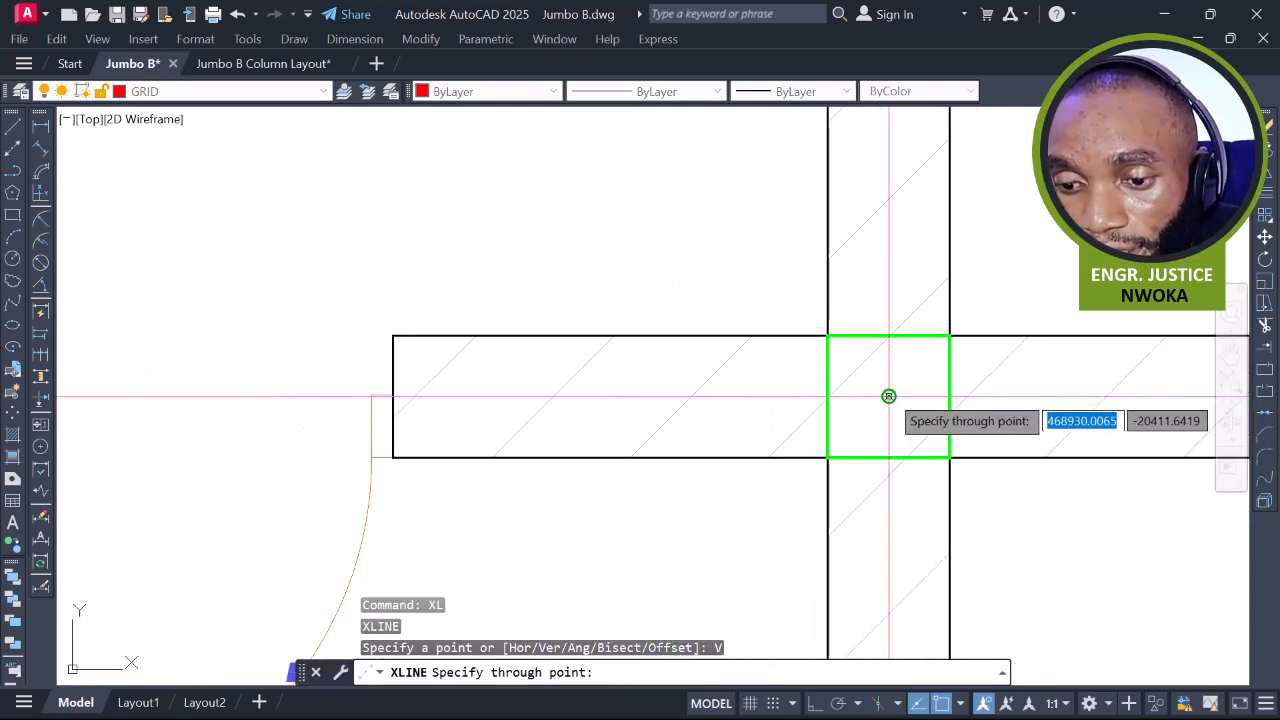
{"action": "left_click", "coordinate": [889, 396]}
{"action": "scroll", "coordinate": [674, 370], "scroll_direction": "down", "scroll_amount": 8}
{"action": "middle_click_drag", "start_coordinate": [1122, 372], "coordinate": [853, 316]}
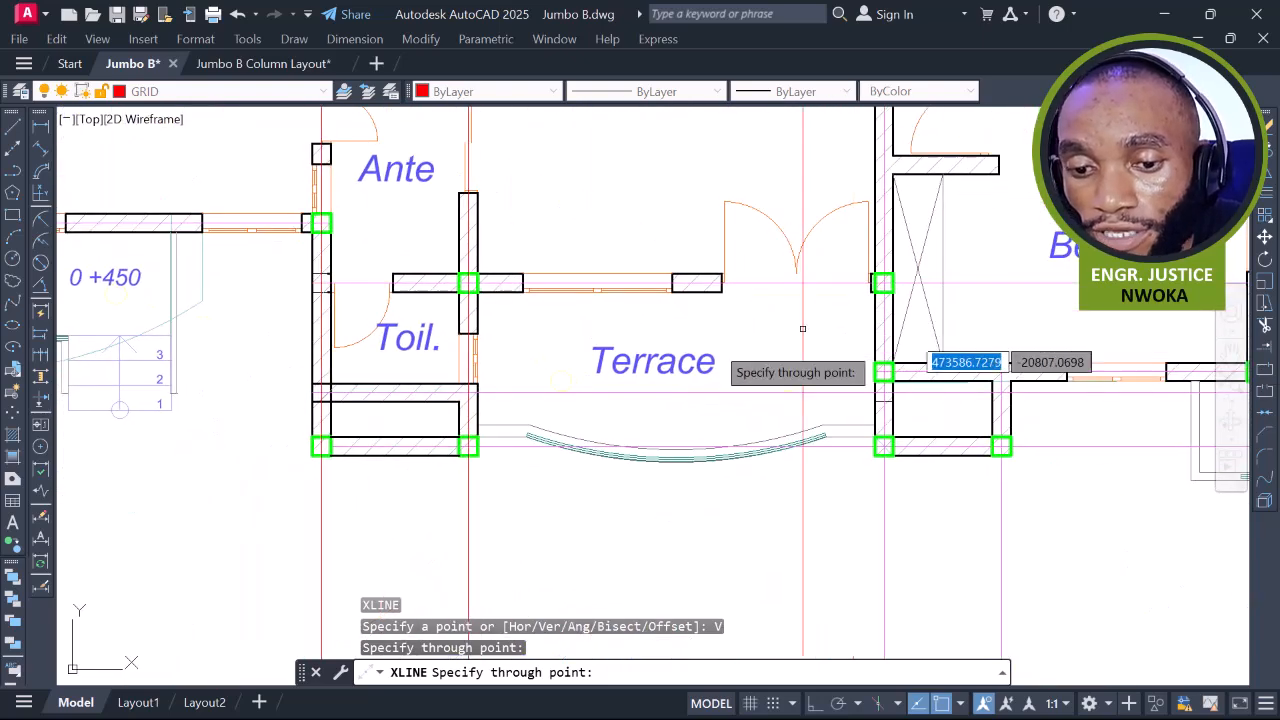
{"action": "scroll", "coordinate": [895, 278], "scroll_direction": "up", "scroll_amount": 6}
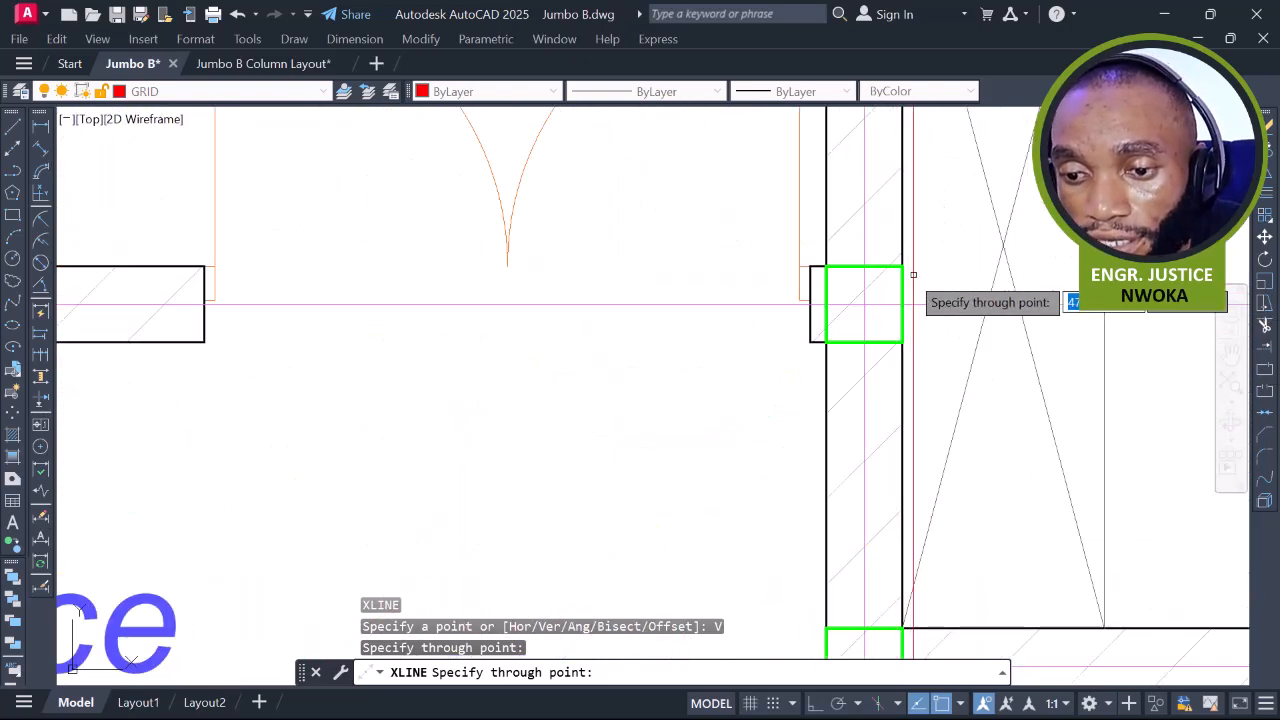
{"action": "left_click", "coordinate": [865, 304]}
{"action": "scroll", "coordinate": [840, 285], "scroll_direction": "down", "scroll_amount": 4}
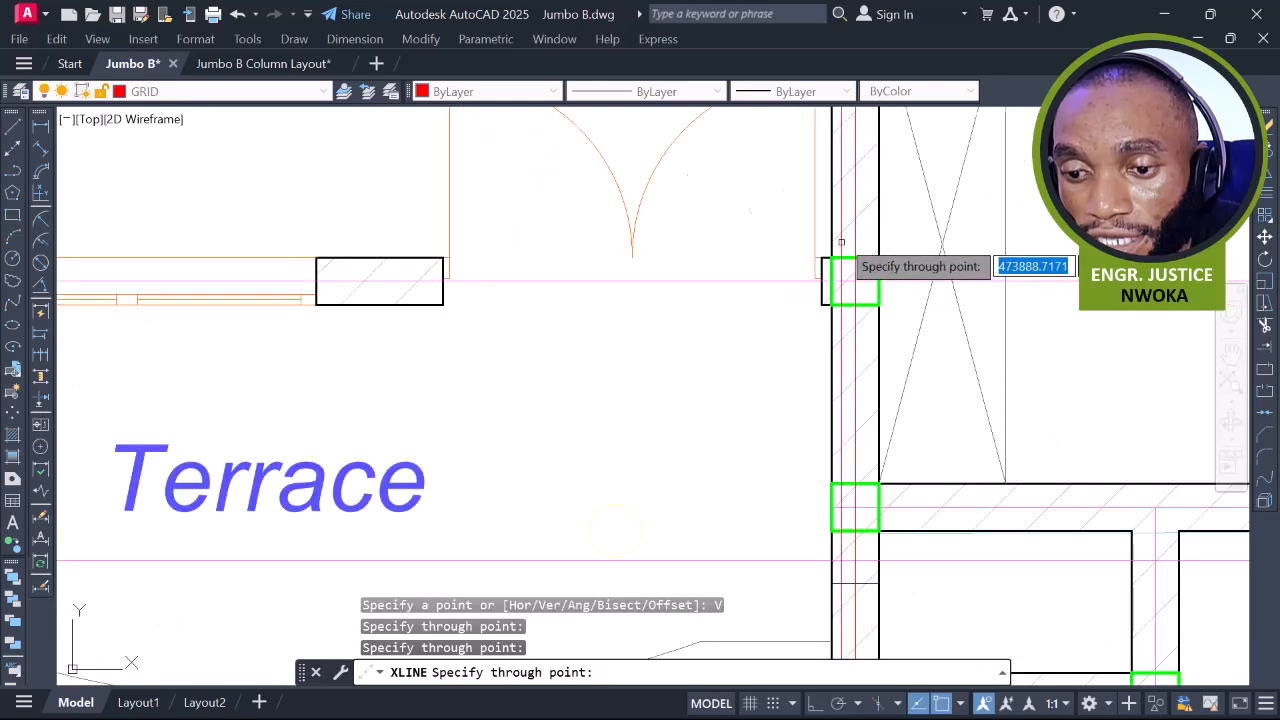
{"action": "scroll", "coordinate": [965, 430], "scroll_direction": "up", "scroll_amount": 4}
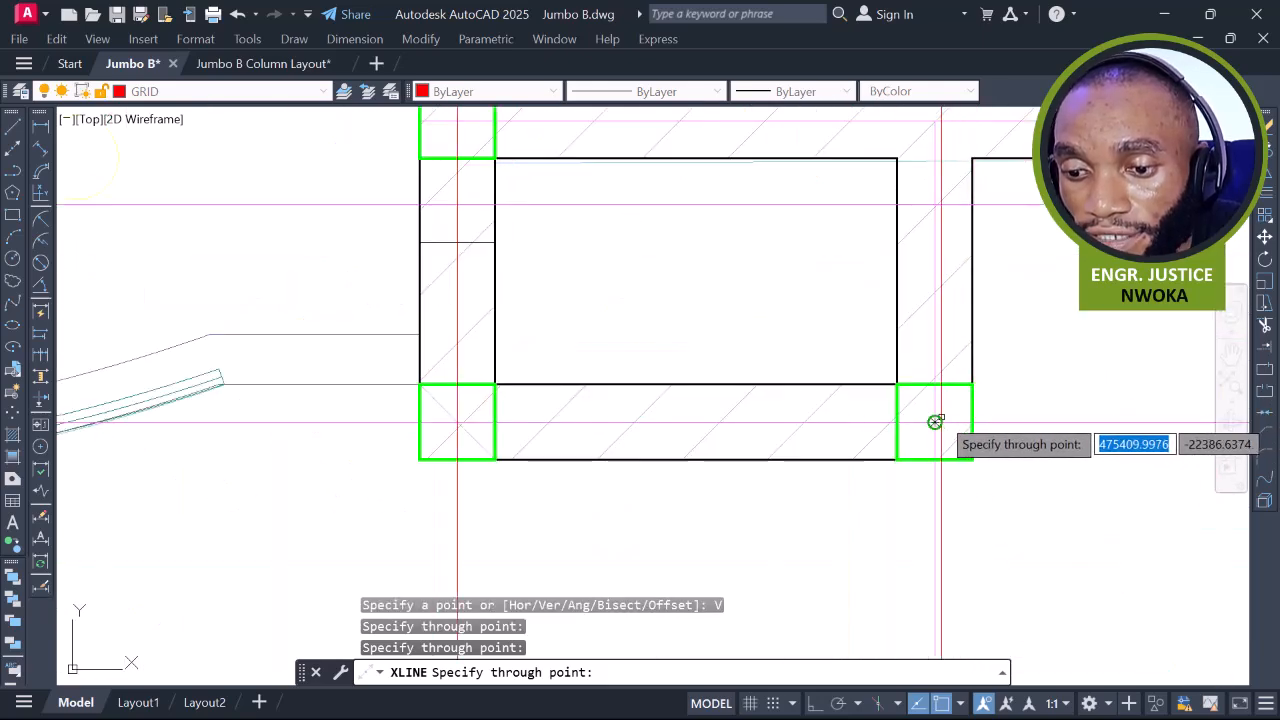
{"action": "scroll", "coordinate": [934, 422], "scroll_direction": "down", "scroll_amount": 4}
{"action": "scroll", "coordinate": [1020, 277], "scroll_direction": "up", "scroll_amount": 5}
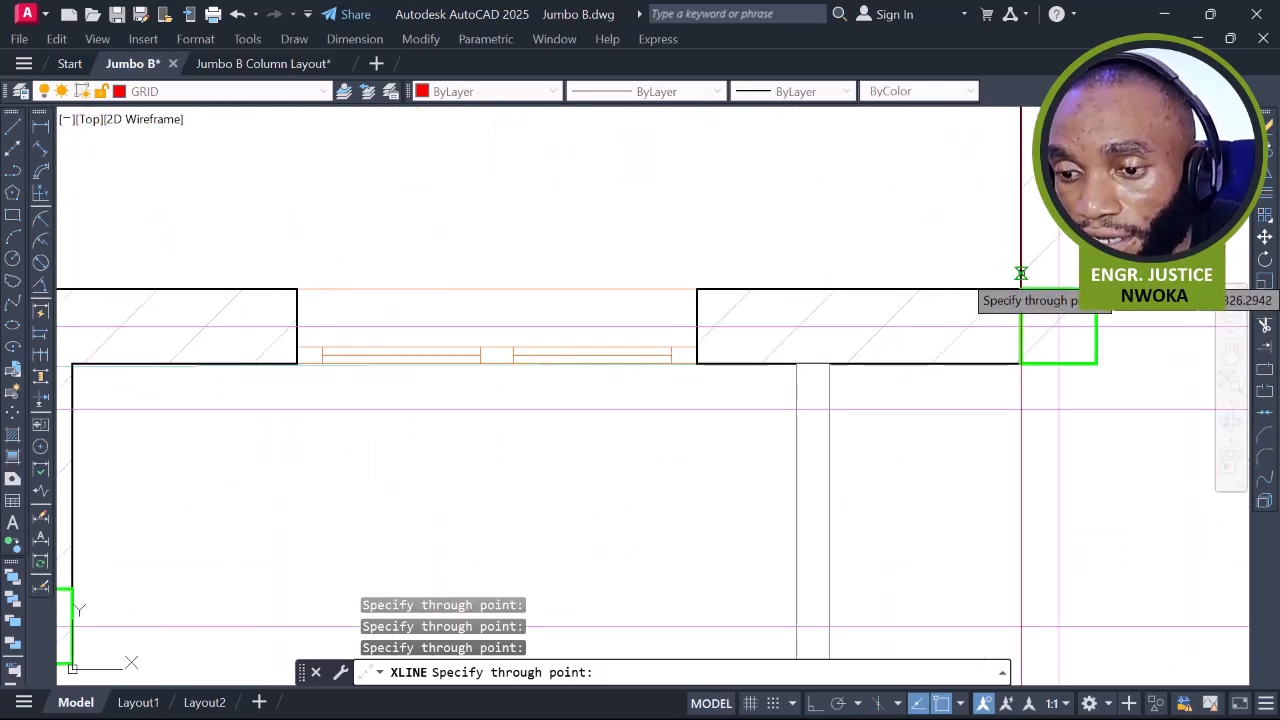
{"action": "scroll", "coordinate": [1078, 357], "scroll_direction": "down", "scroll_amount": 6}
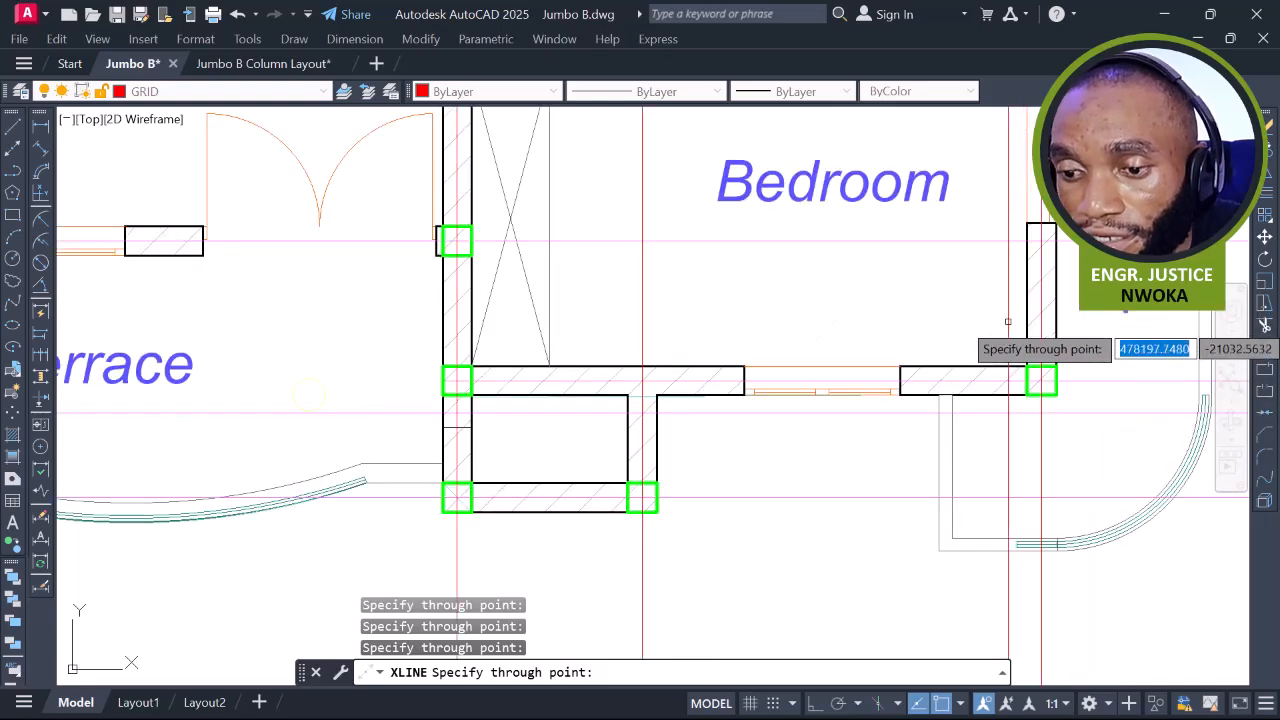
Add another vertical construction line through a further column centre, working toward the stairwell columns
{"action": "middle_click_drag", "start_coordinate": [888, 282], "coordinate": [896, 461]}
{"action": "middle_click_drag", "start_coordinate": [799, 313], "coordinate": [871, 434]}
{"action": "scroll", "coordinate": [663, 428], "scroll_direction": "up", "scroll_amount": 5}
{"action": "scroll", "coordinate": [612, 396], "scroll_direction": "up", "scroll_amount": 2}
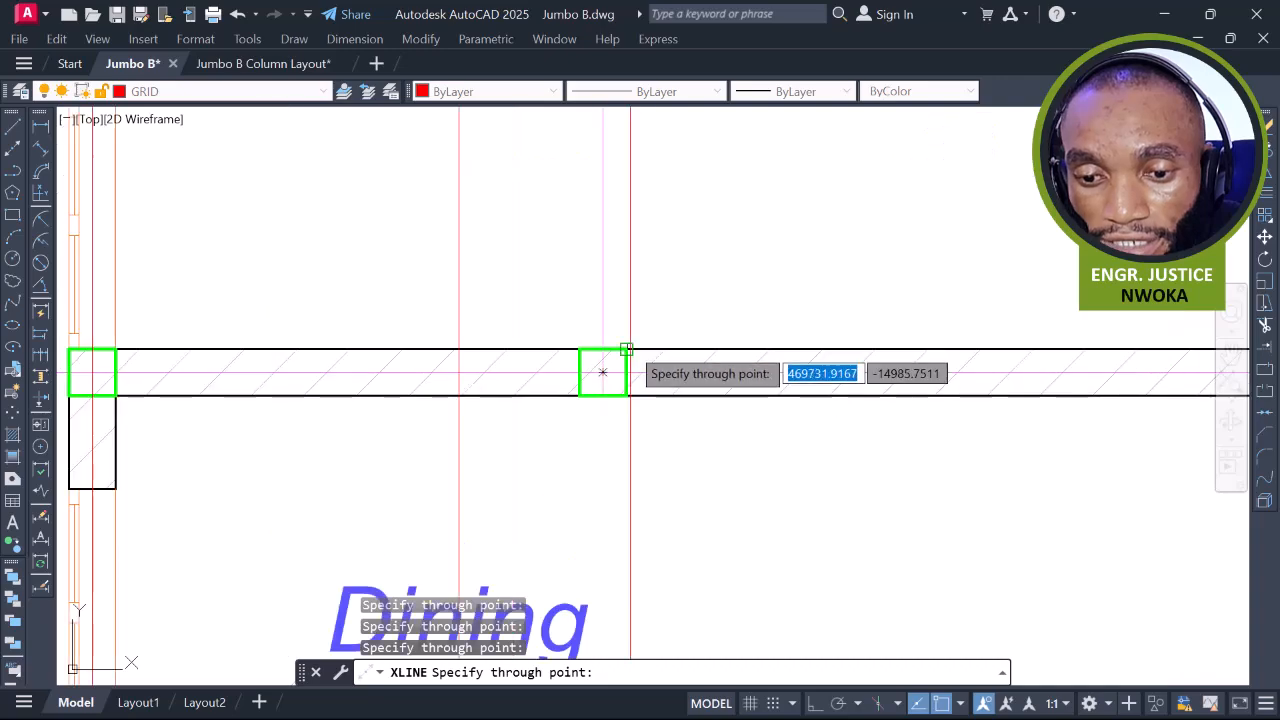
{"action": "scroll", "coordinate": [606, 365], "scroll_direction": "down", "scroll_amount": 6}
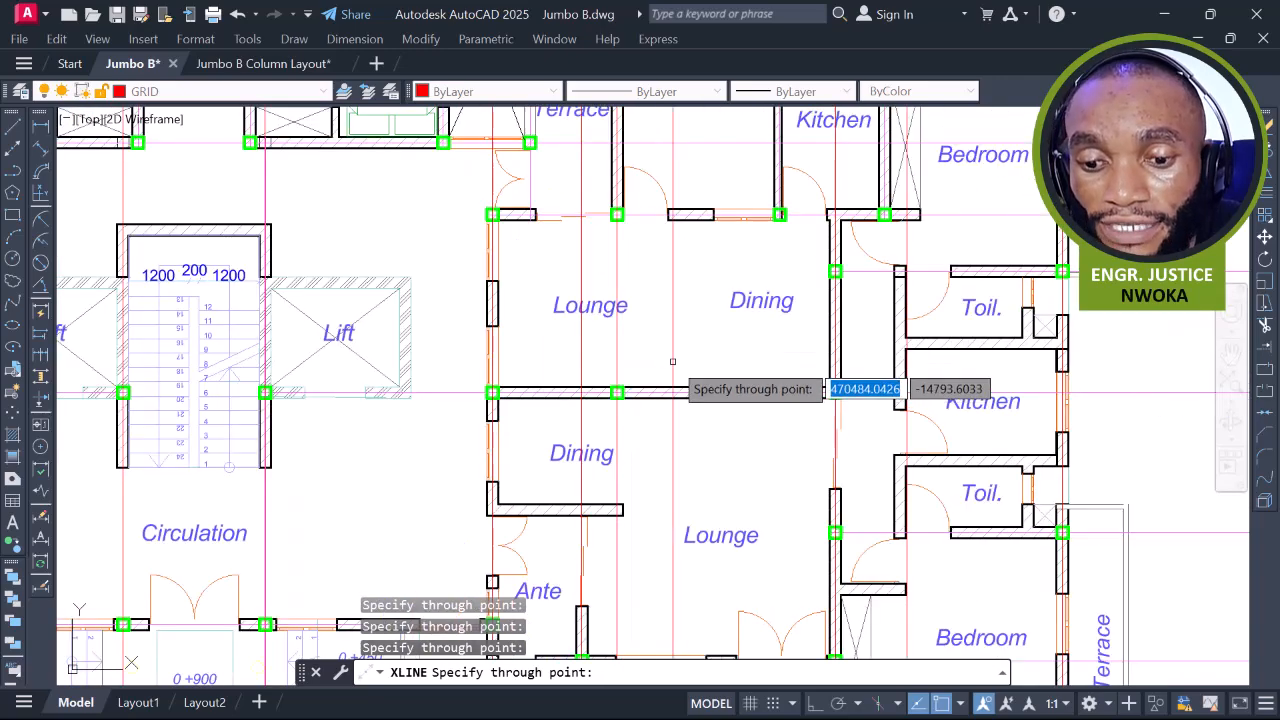
{"action": "scroll", "coordinate": [760, 295], "scroll_direction": "up", "scroll_amount": 8}
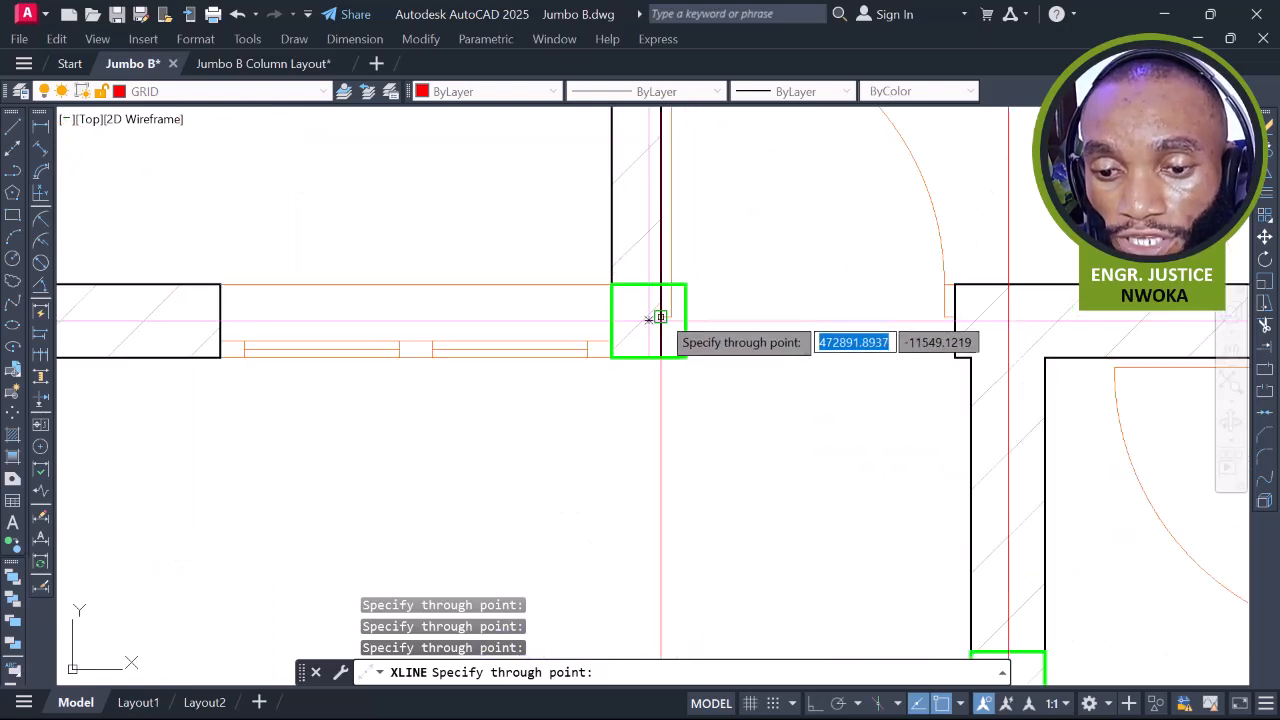
{"action": "scroll", "coordinate": [650, 318], "scroll_direction": "down", "scroll_amount": 5}
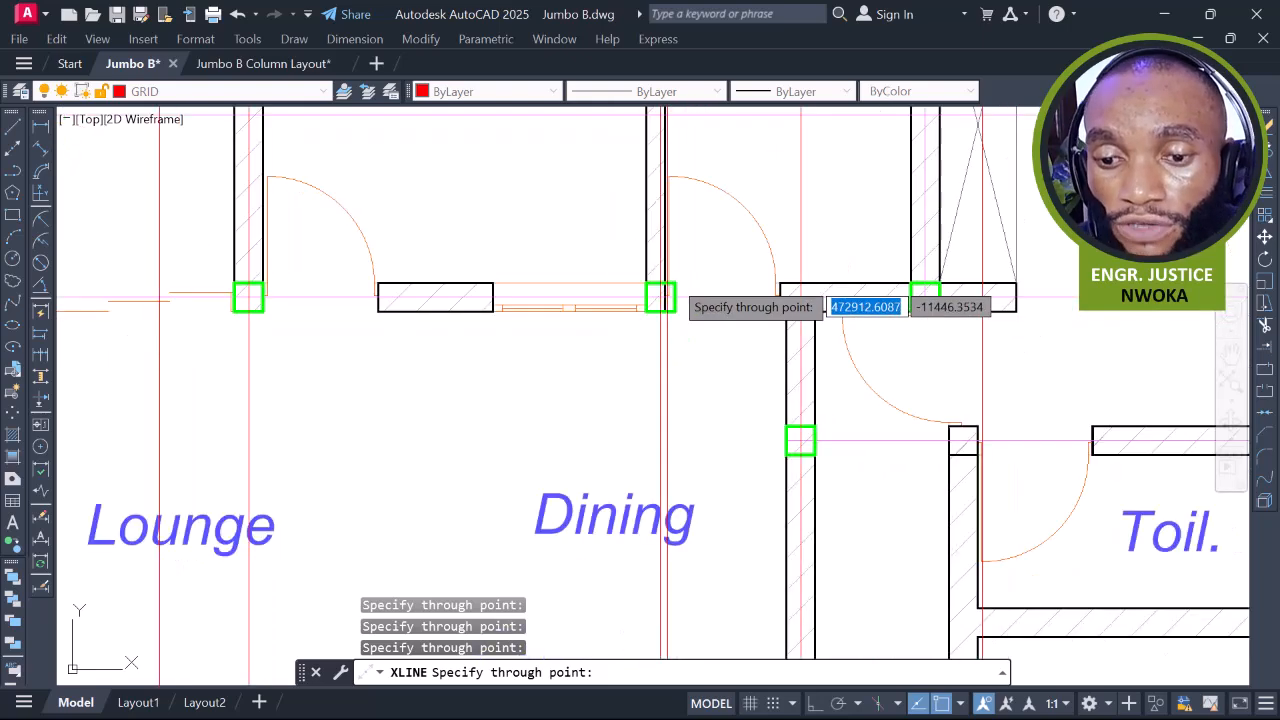
{"action": "scroll", "coordinate": [760, 340], "scroll_direction": "up", "scroll_amount": 6}
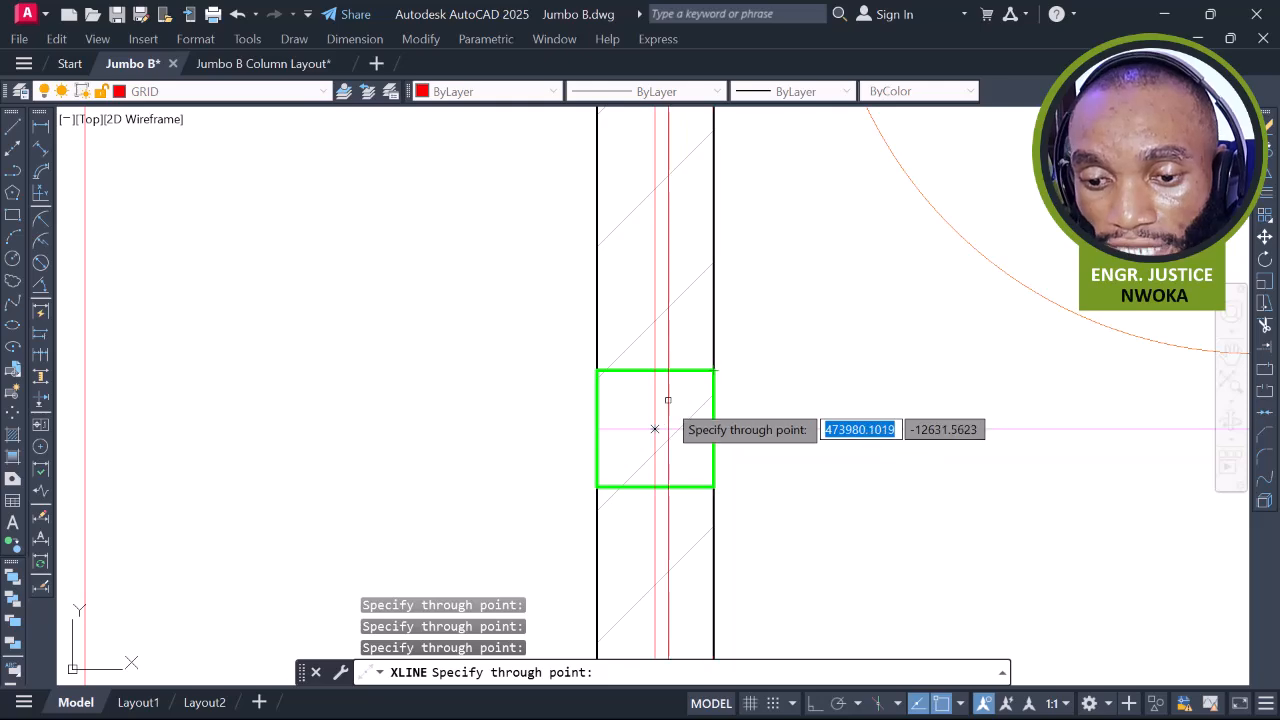
{"action": "scroll", "coordinate": [624, 329], "scroll_direction": "down", "scroll_amount": 3}
{"action": "middle_click_drag", "start_coordinate": [887, 329], "coordinate": [751, 426]}
{"action": "scroll", "coordinate": [739, 280], "scroll_direction": "up", "scroll_amount": 3}
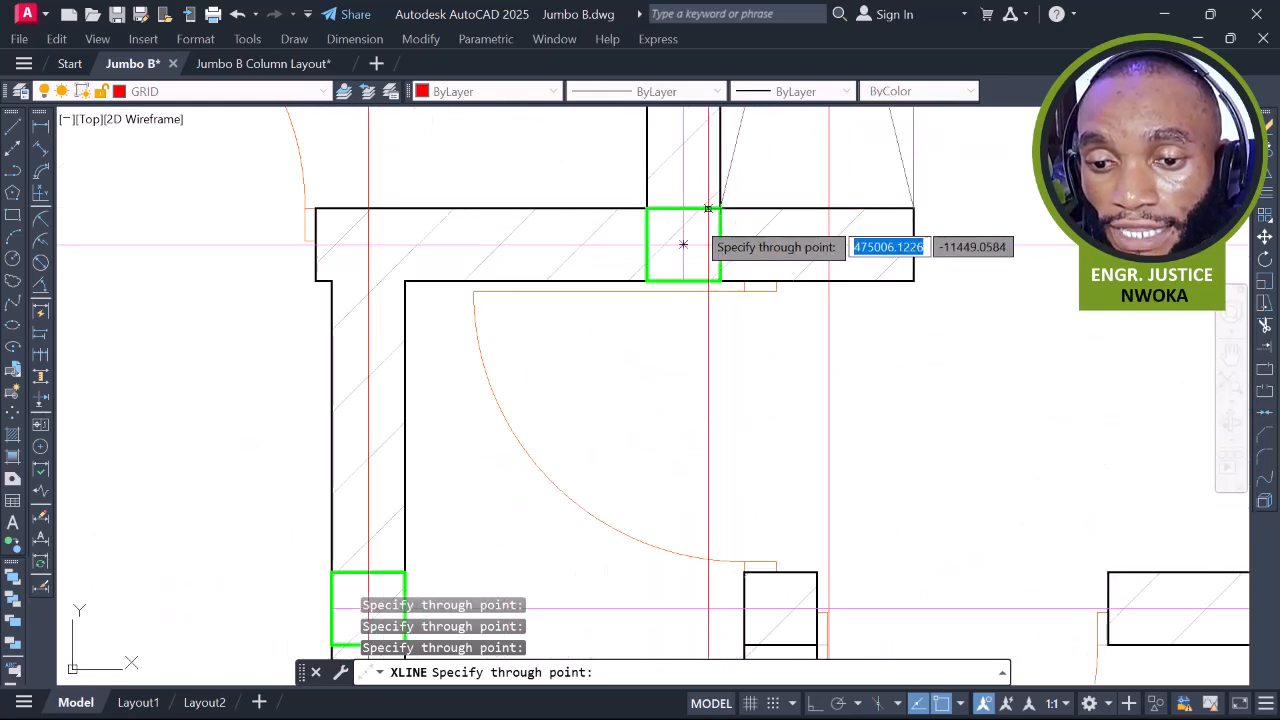
{"action": "scroll", "coordinate": [683, 244], "scroll_direction": "down", "scroll_amount": 5}
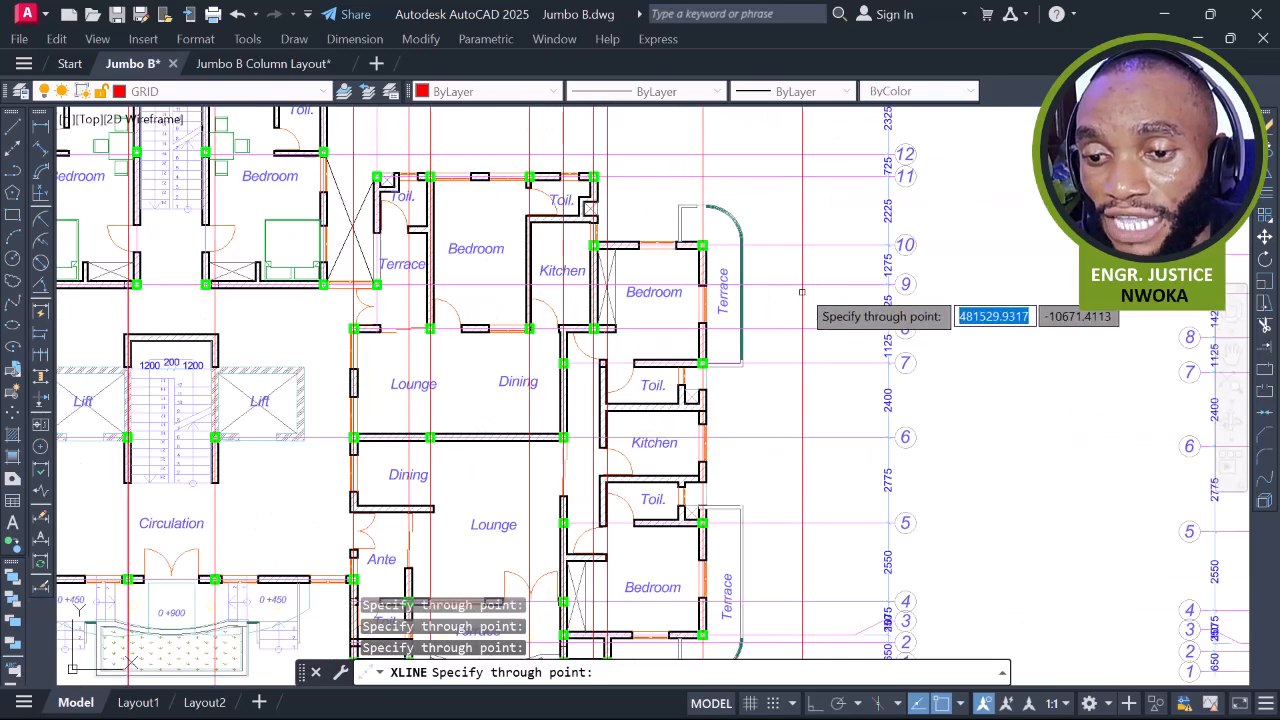
{"action": "scroll", "coordinate": [730, 226], "scroll_direction": "up", "scroll_amount": 4}
{"action": "scroll", "coordinate": [675, 198], "scroll_direction": "down", "scroll_amount": 4}
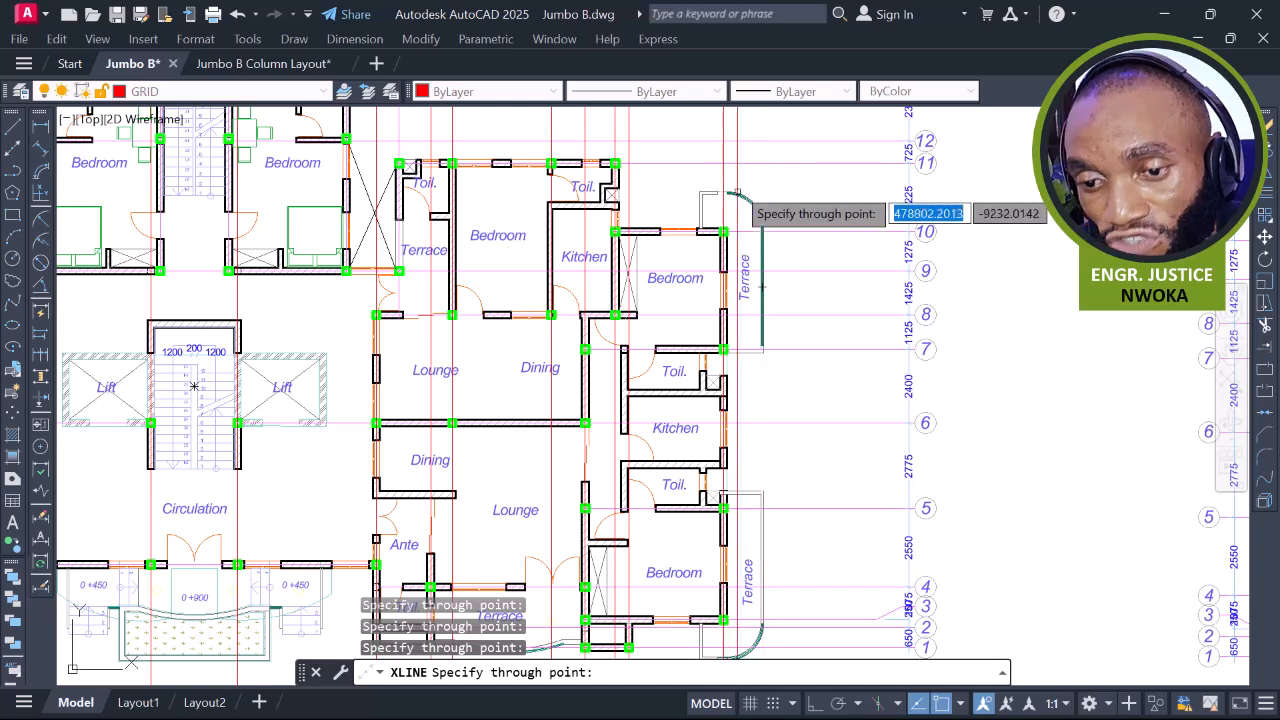
{"action": "scroll", "coordinate": [726, 190], "scroll_direction": "up", "scroll_amount": 3}
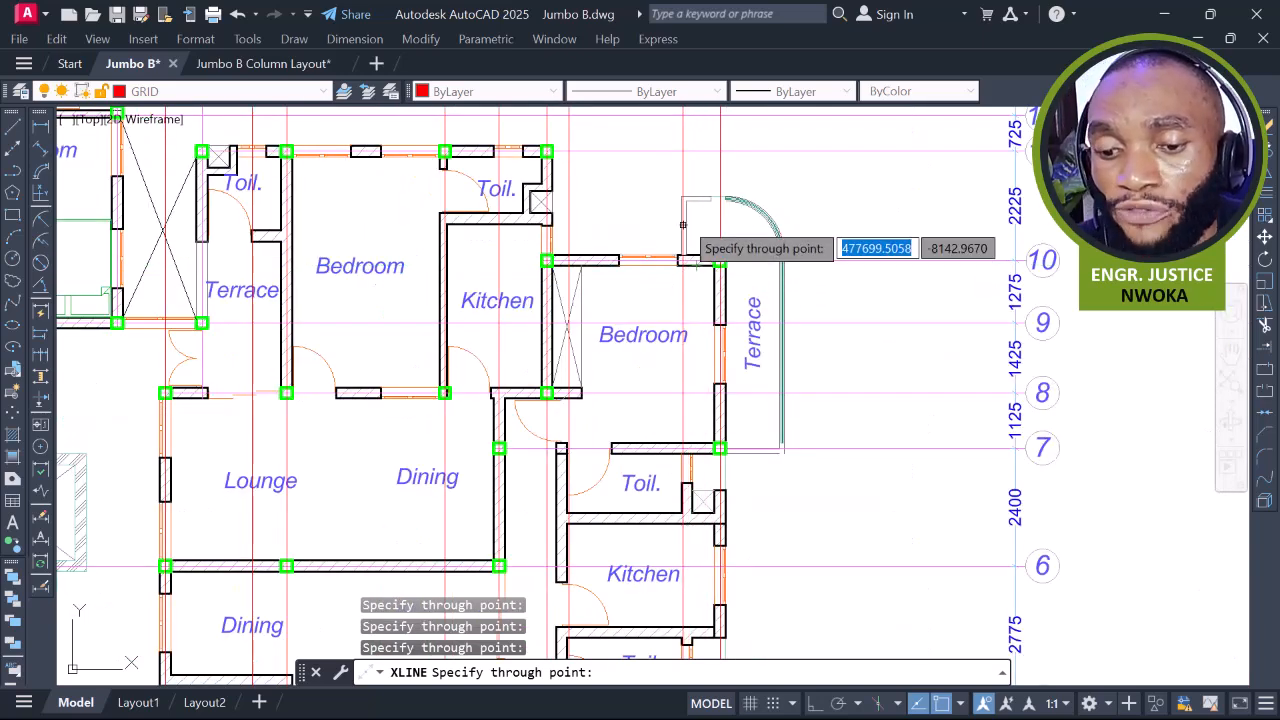
{"action": "scroll", "coordinate": [718, 257], "scroll_direction": "up", "scroll_amount": 4}
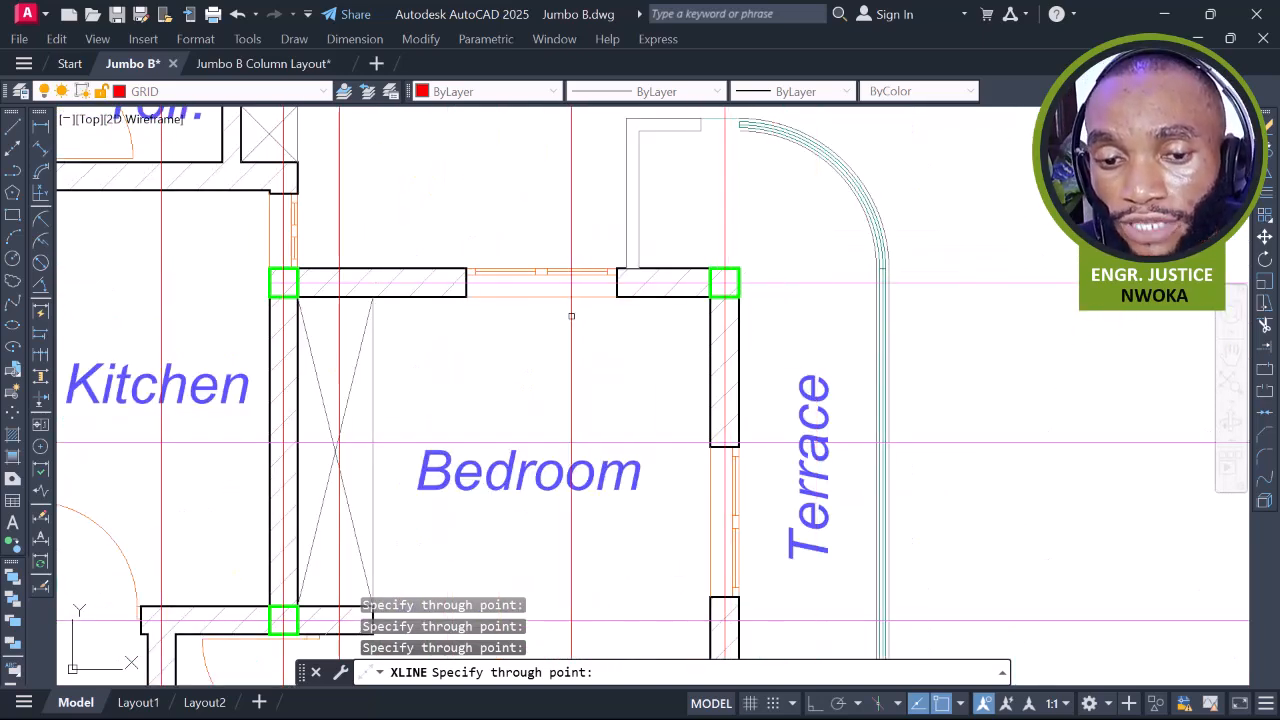
{"action": "middle_click_drag", "start_coordinate": [571, 300], "coordinate": [968, 270]}
{"action": "scroll", "coordinate": [970, 272], "scroll_direction": "down", "scroll_amount": 4}
{"action": "middle_click_drag", "start_coordinate": [875, 286], "coordinate": [897, 331]}
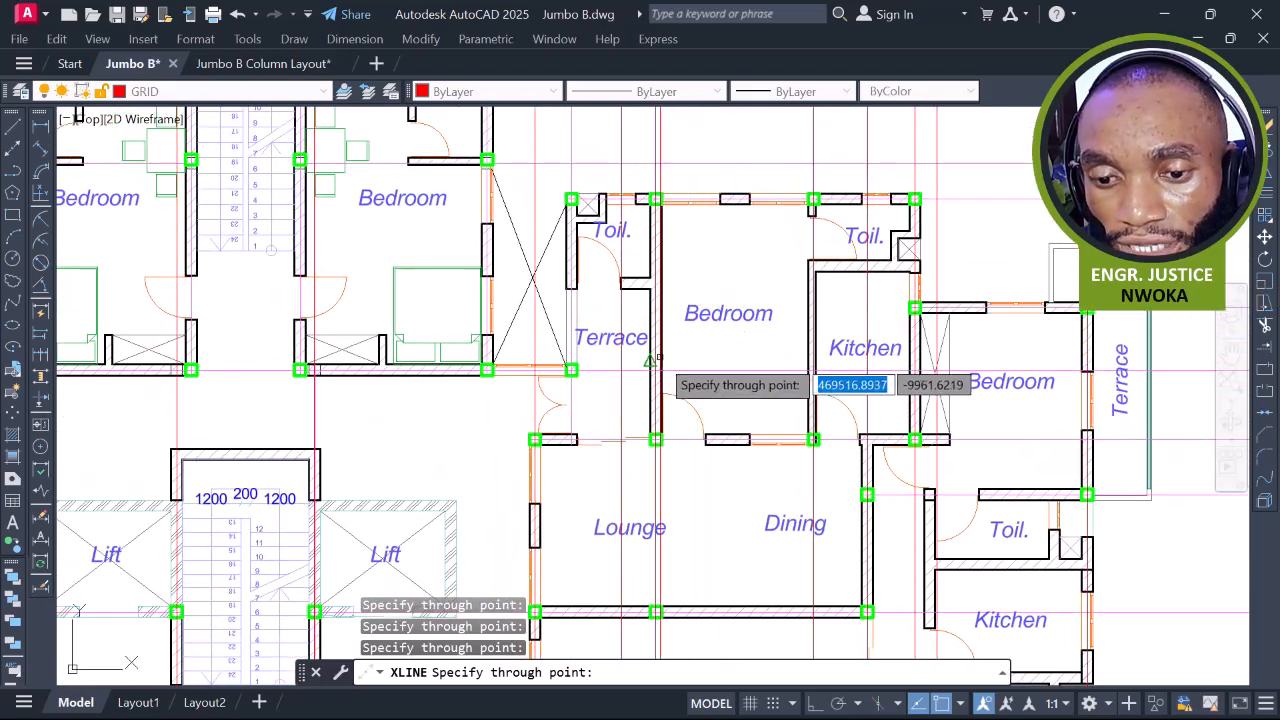
{"action": "scroll", "coordinate": [651, 360], "scroll_direction": "up", "scroll_amount": 8}
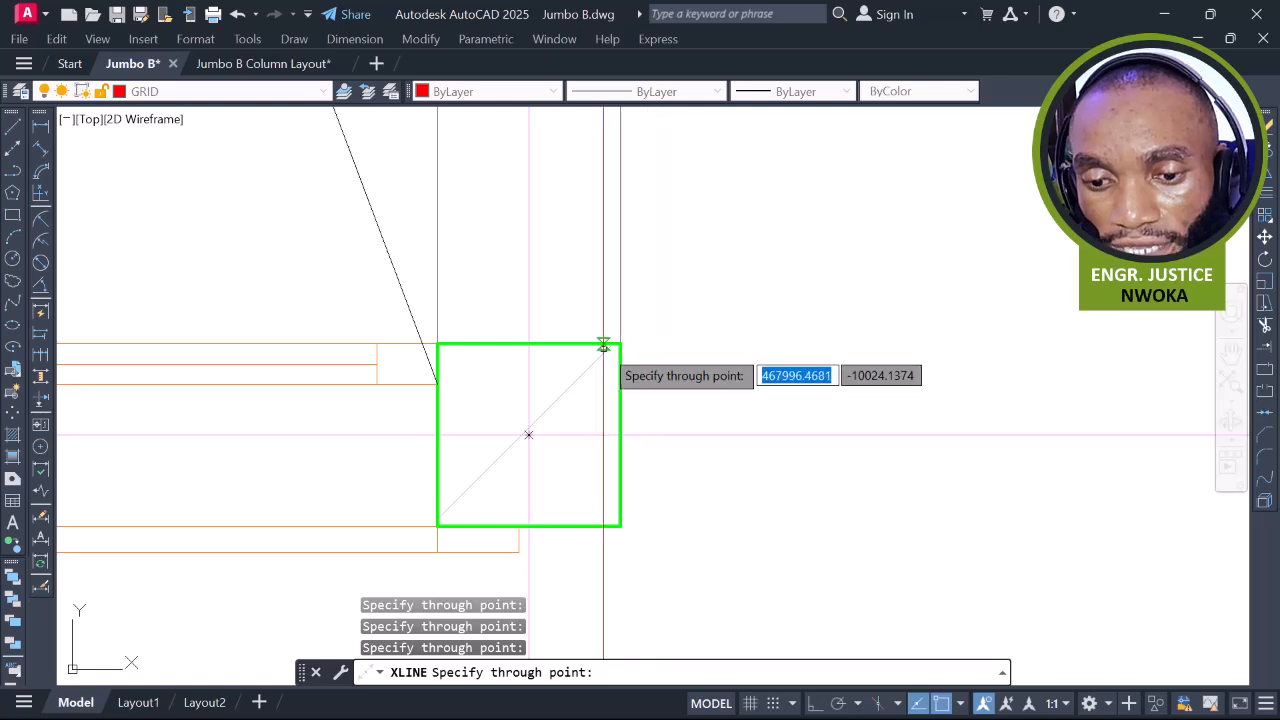
{"action": "left_click", "coordinate": [529, 435]}
{"action": "scroll", "coordinate": [660, 397], "scroll_direction": "down", "scroll_amount": 10}
{"action": "middle_click_drag", "start_coordinate": [786, 331], "coordinate": [798, 391]}
{"action": "scroll", "coordinate": [594, 450], "scroll_direction": "up", "scroll_amount": 6}
{"action": "scroll", "coordinate": [611, 417], "scroll_direction": "up", "scroll_amount": 2}
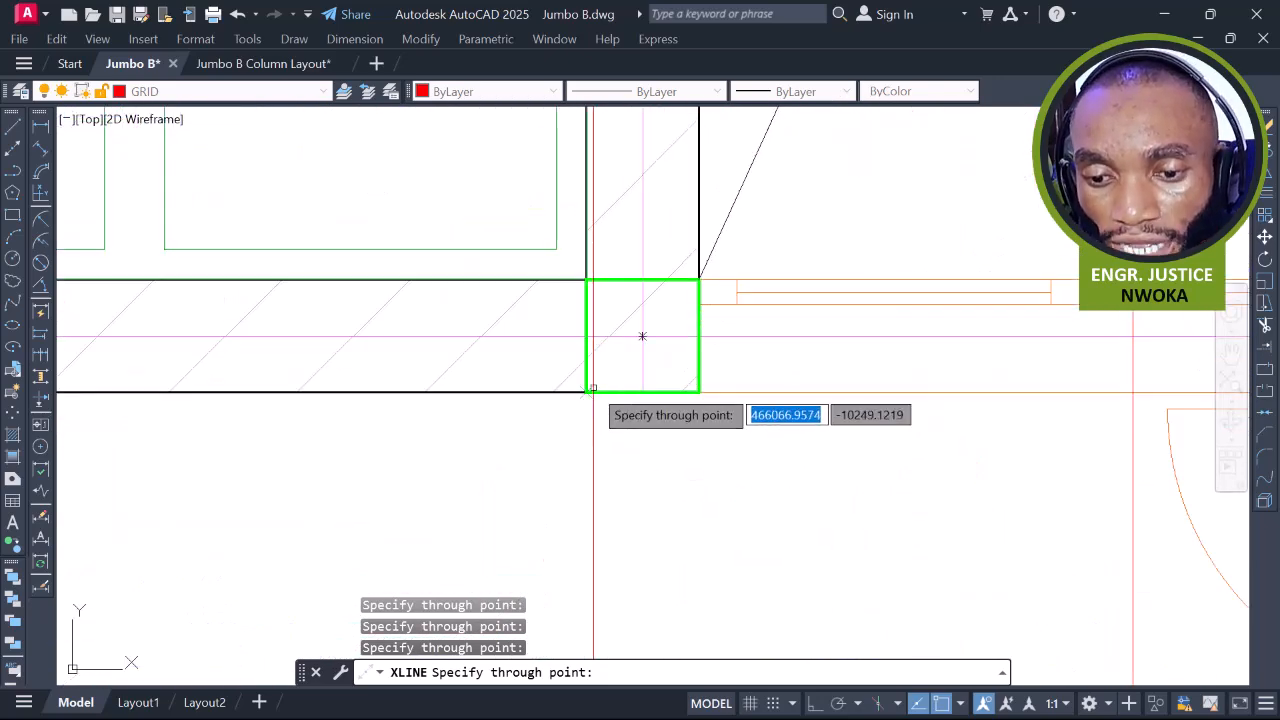
{"action": "scroll", "coordinate": [740, 341], "scroll_direction": "down", "scroll_amount": 3}
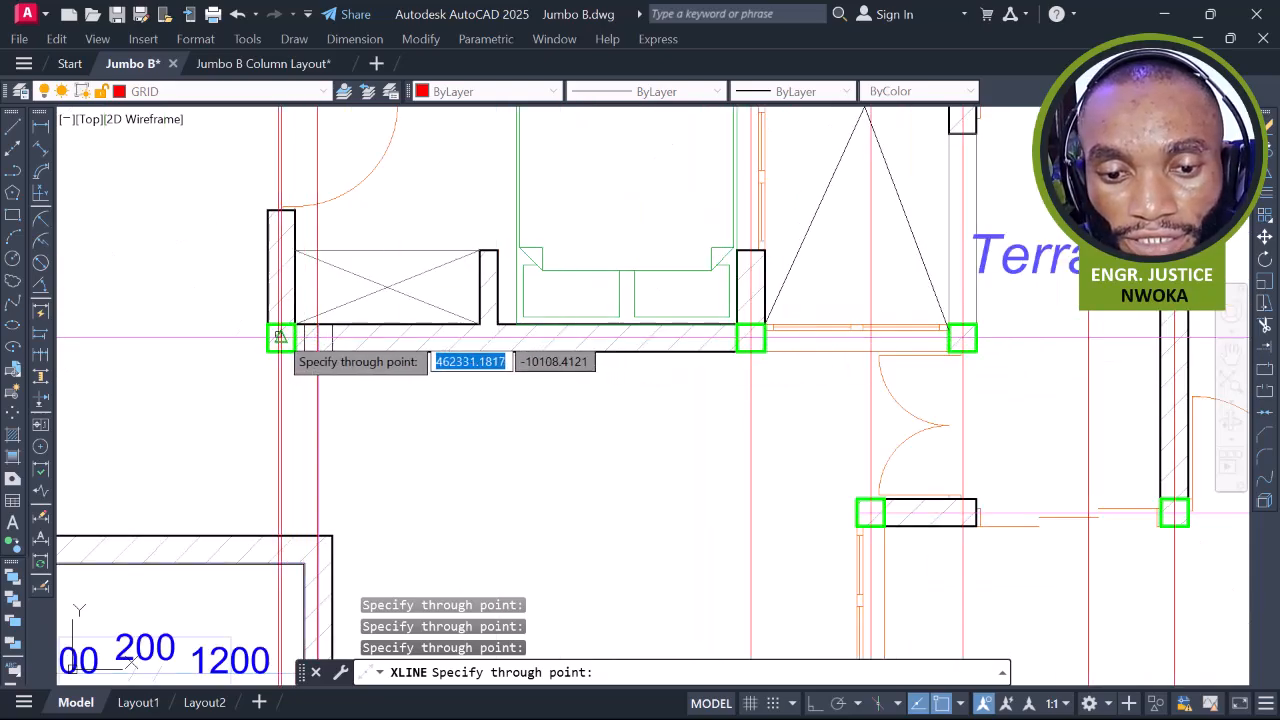
{"action": "scroll", "coordinate": [281, 337], "scroll_direction": "down", "scroll_amount": 5}
{"action": "scroll", "coordinate": [590, 340], "scroll_direction": "up", "scroll_amount": 4}
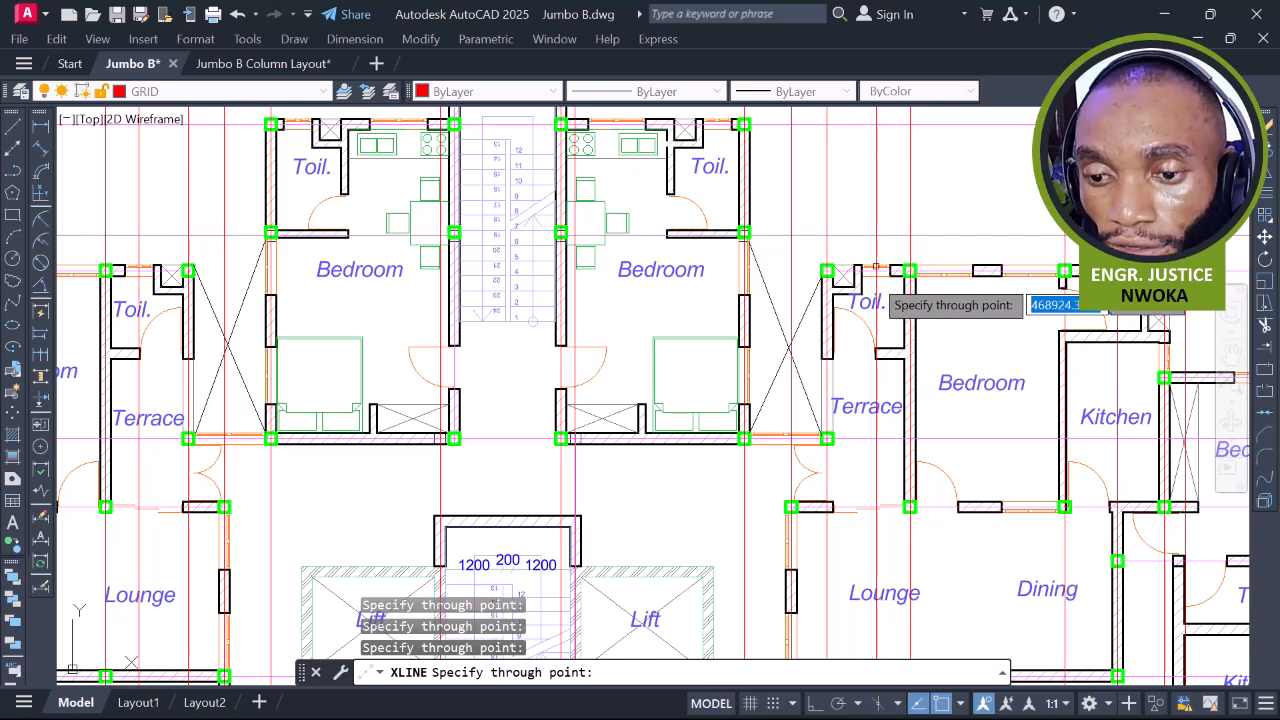
{"action": "middle_click_drag", "start_coordinate": [537, 256], "coordinate": [606, 323]}
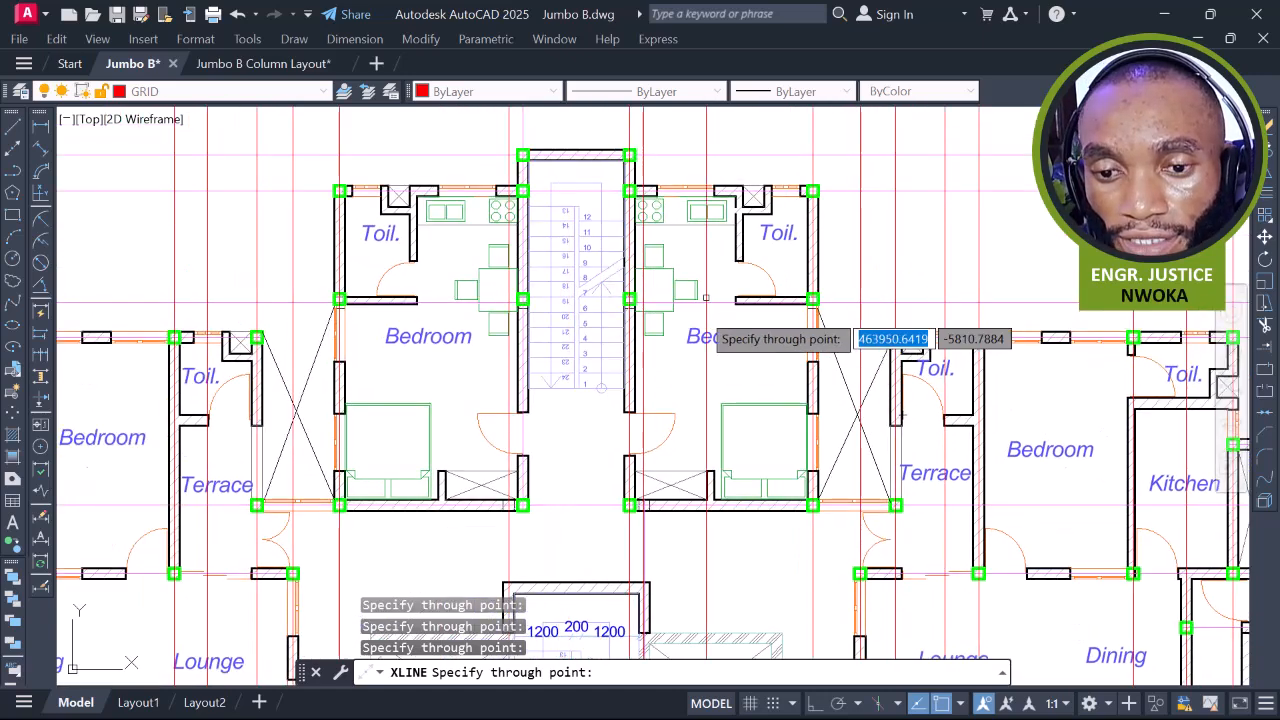
{"action": "scroll", "coordinate": [505, 128], "scroll_direction": "up", "scroll_amount": 8}
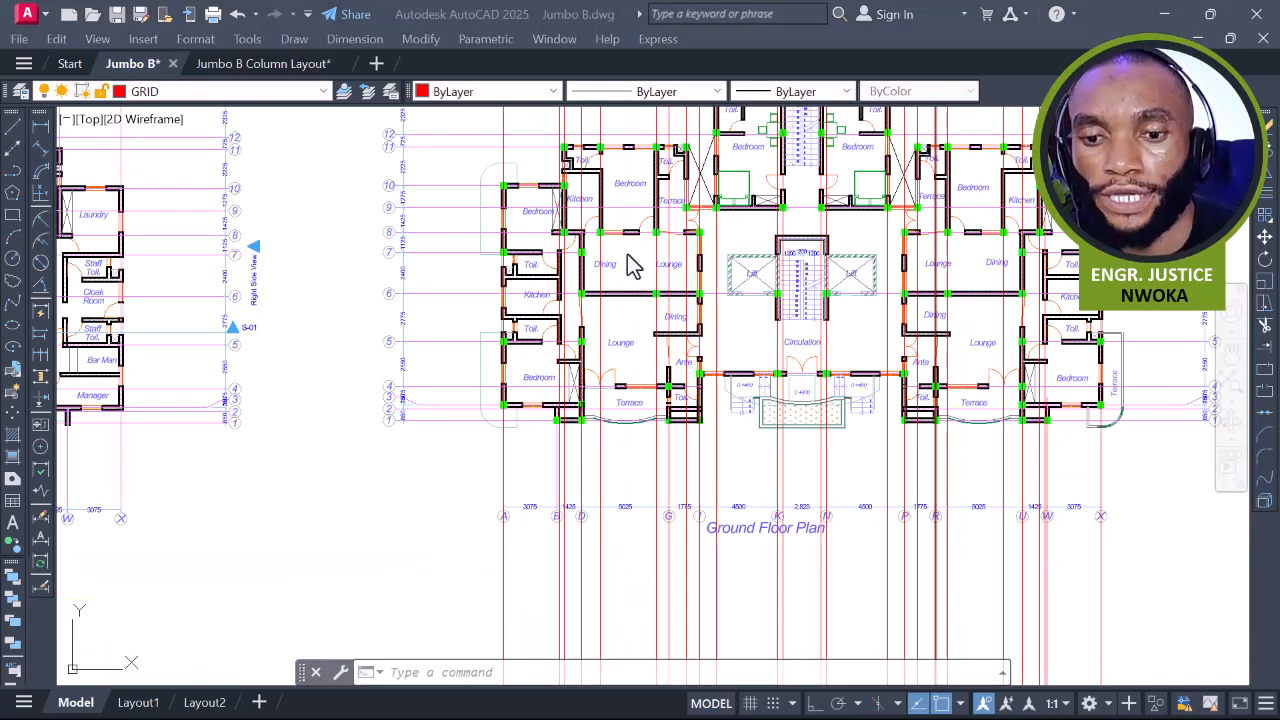
Zoom and pan so the entire ground floor plan with its vertical lines is centred in view
{"action": "scroll", "coordinate": [658, 165], "scroll_direction": "up", "scroll_amount": 4}
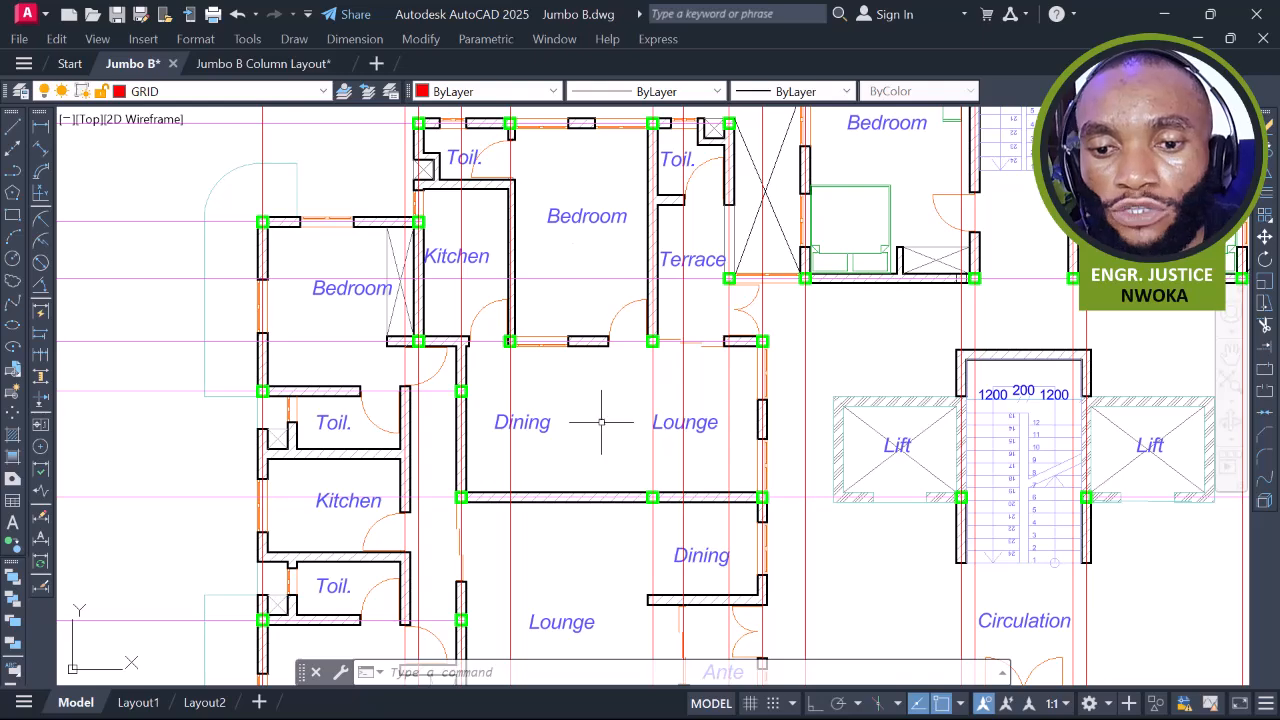
{"action": "scroll", "coordinate": [610, 421], "scroll_direction": "down", "scroll_amount": 6}
{"action": "middle_click_drag", "start_coordinate": [764, 190], "coordinate": [700, 234]}
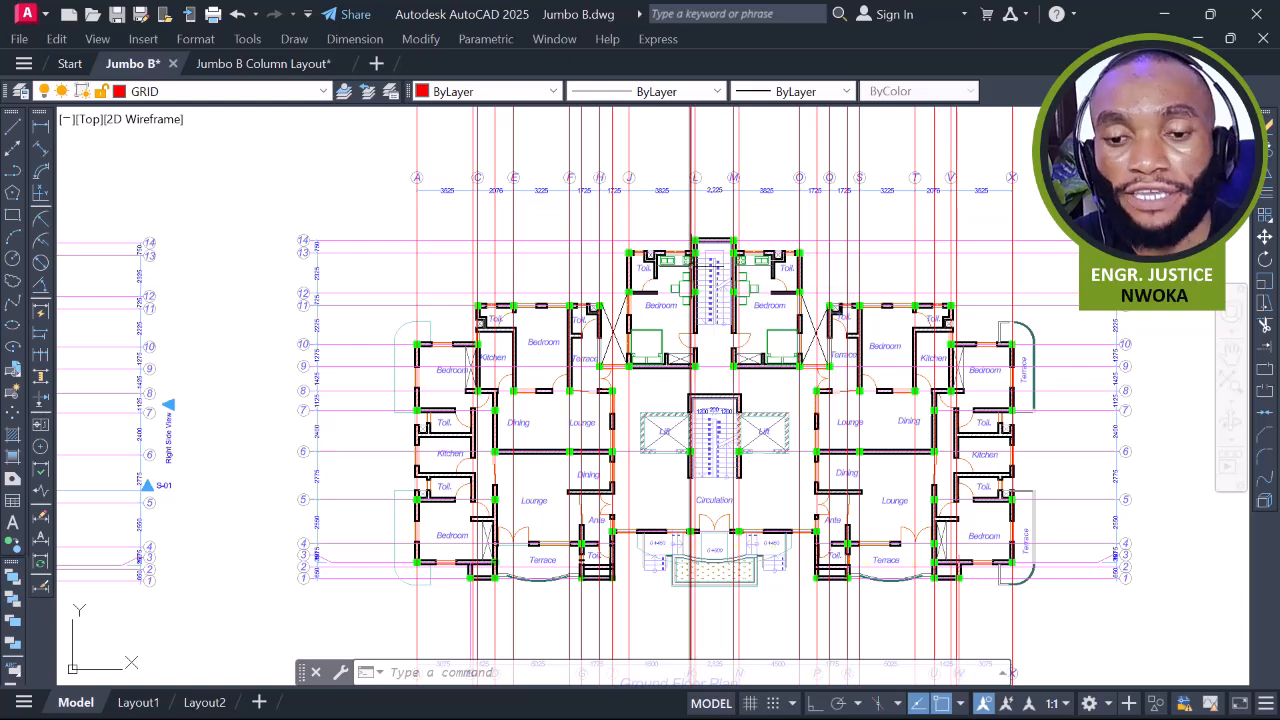
Draw a horizontal XLINE through the wall-corner column's centre, then end the command
{"action": "type", "text": "xl"}
{"action": "key", "text": "Return"}
{"action": "type", "text": "h"}
{"action": "key", "text": "Return"}
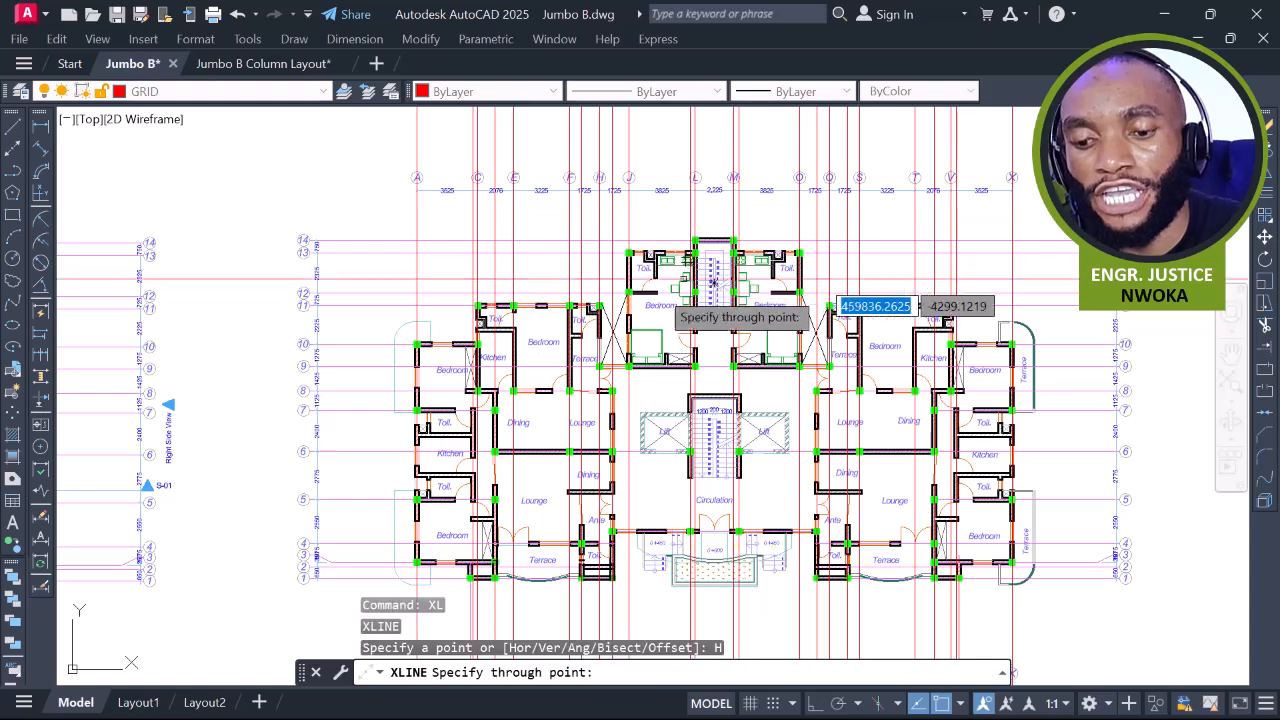
{"action": "scroll", "coordinate": [712, 282], "scroll_direction": "up", "scroll_amount": 8}
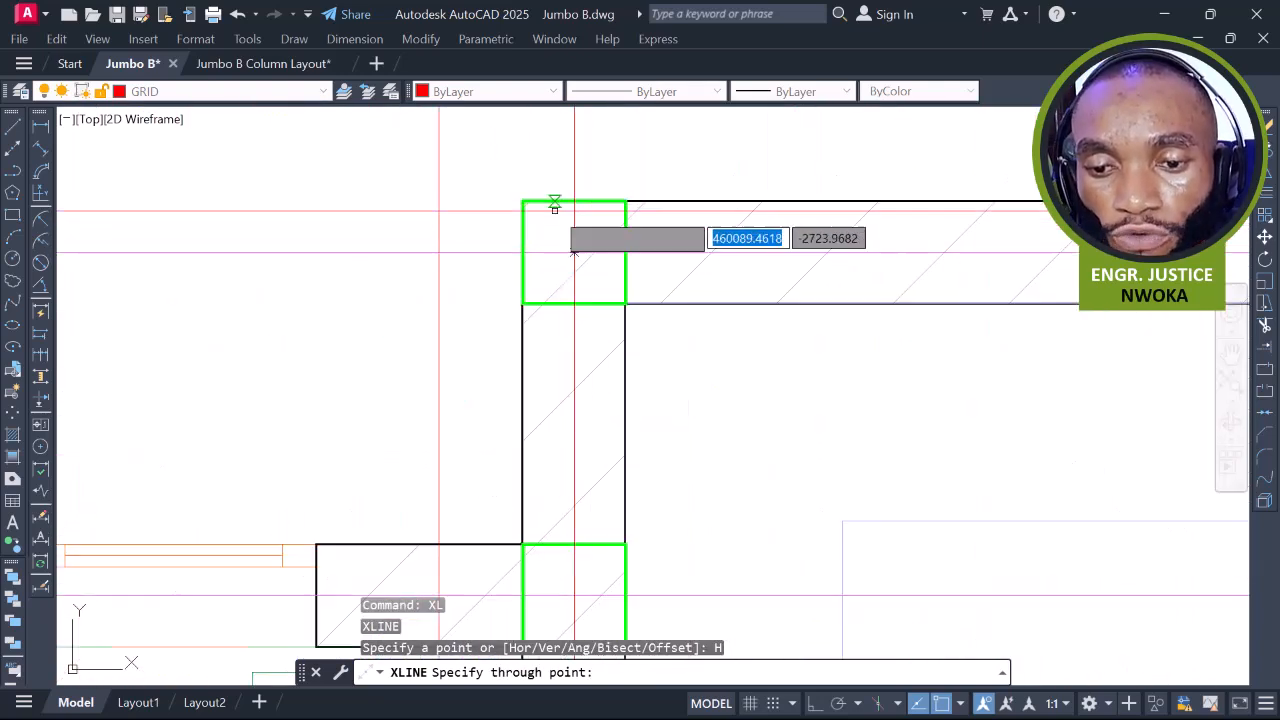
{"action": "scroll", "coordinate": [525, 203], "scroll_direction": "up", "scroll_amount": 2}
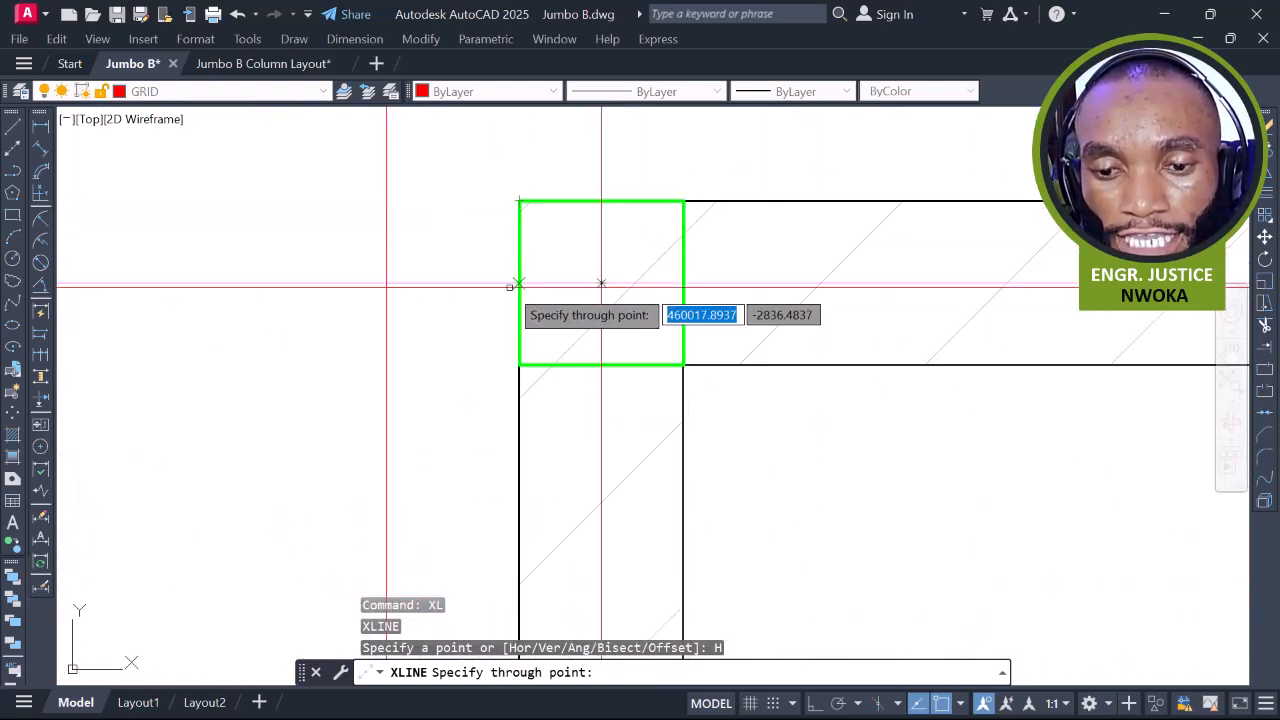
{"action": "scroll", "coordinate": [517, 285], "scroll_direction": "up", "scroll_amount": 3}
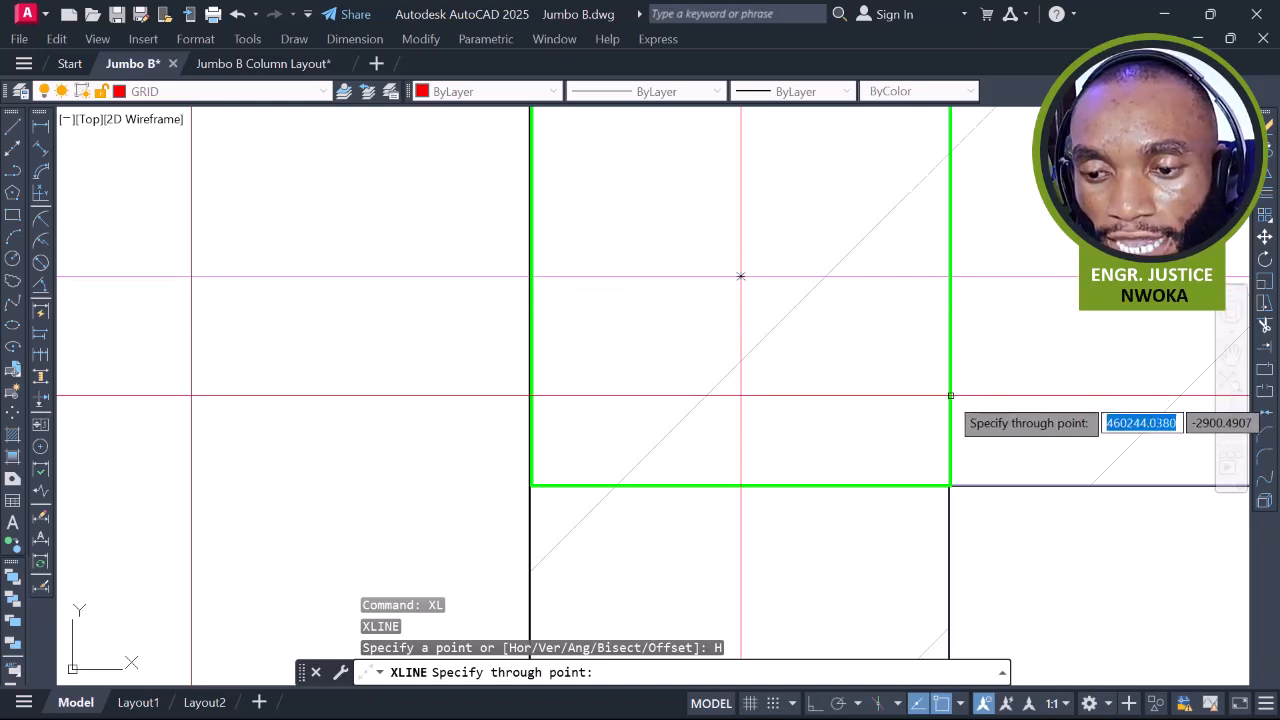
{"action": "left_click", "coordinate": [740, 276]}
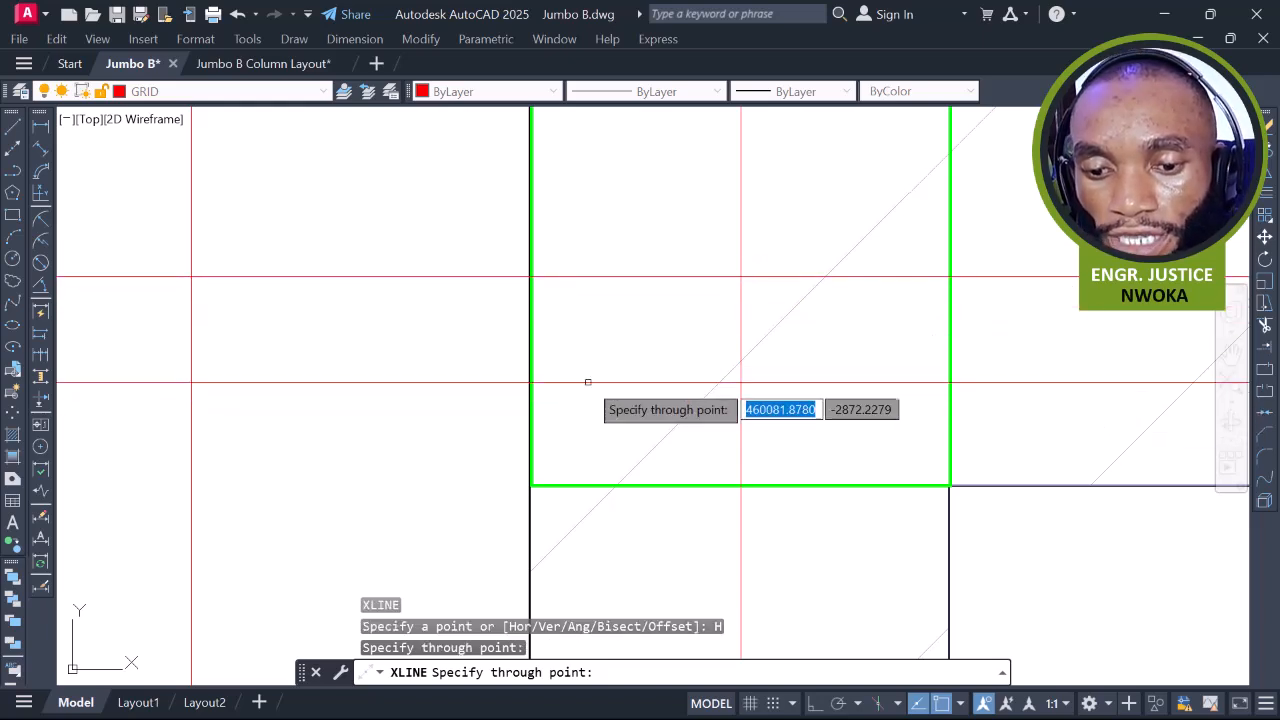
{"action": "scroll", "coordinate": [535, 483], "scroll_direction": "up", "scroll_amount": 5}
{"action": "key", "text": "Escape"}
Move the green column from its top-left corner onto the wall's outer corner
{"action": "left_click", "coordinate": [535, 483]}
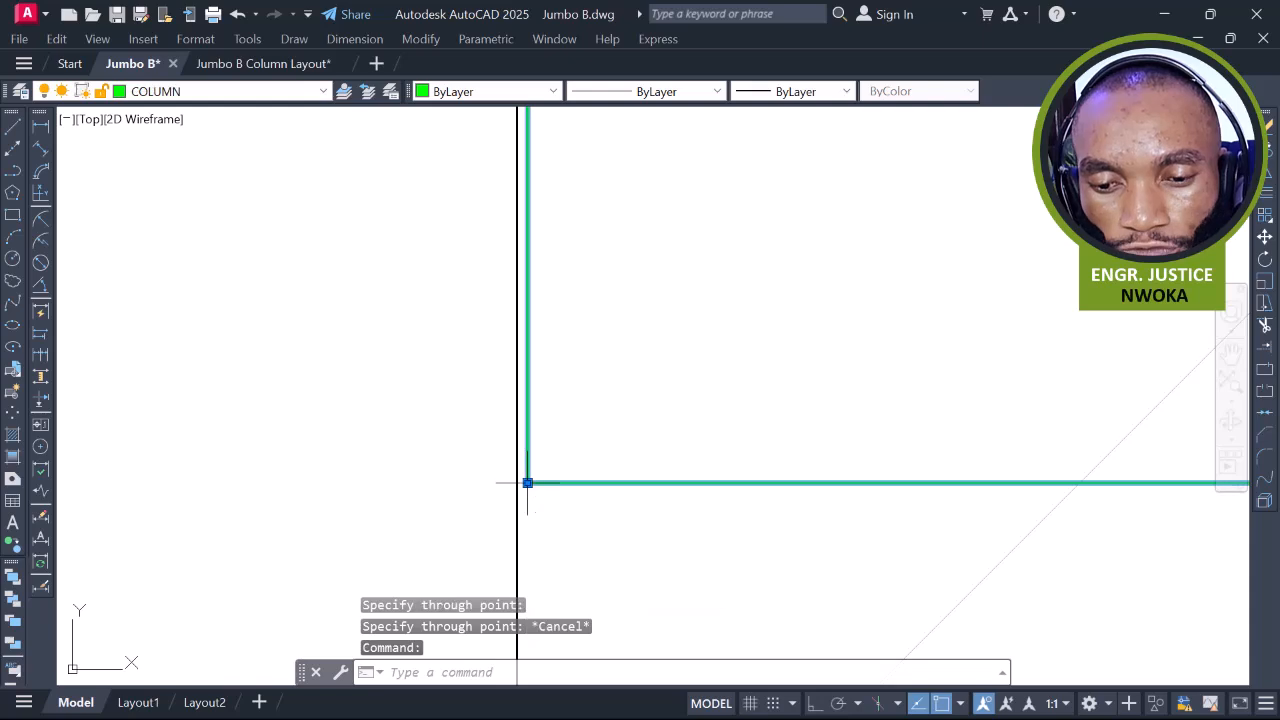
{"action": "scroll", "coordinate": [646, 389], "scroll_direction": "down", "scroll_amount": 10}
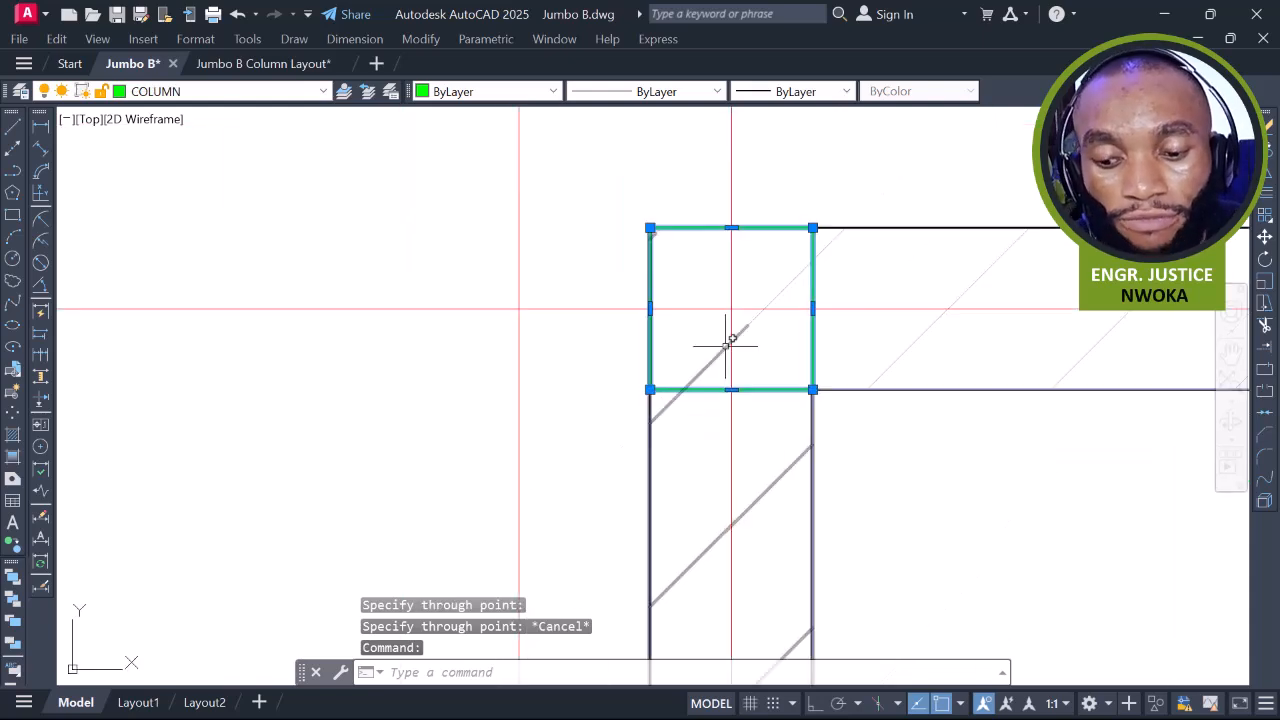
{"action": "type", "text": "m"}
{"action": "key", "text": "Return"}
{"action": "scroll", "coordinate": [723, 320], "scroll_direction": "up", "scroll_amount": 4}
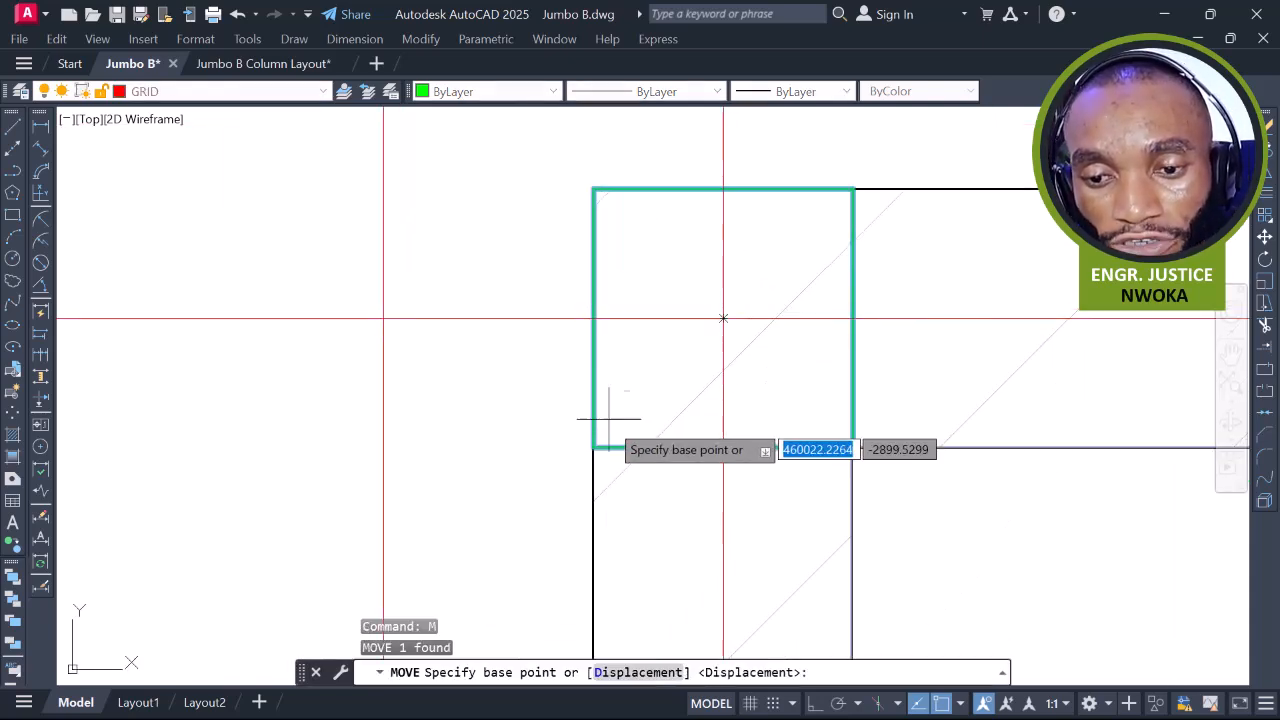
{"action": "scroll", "coordinate": [740, 313], "scroll_direction": "up", "scroll_amount": 2}
{"action": "middle_click_drag", "start_coordinate": [522, 139], "coordinate": [529, 286]}
{"action": "scroll", "coordinate": [524, 277], "scroll_direction": "up", "scroll_amount": 6}
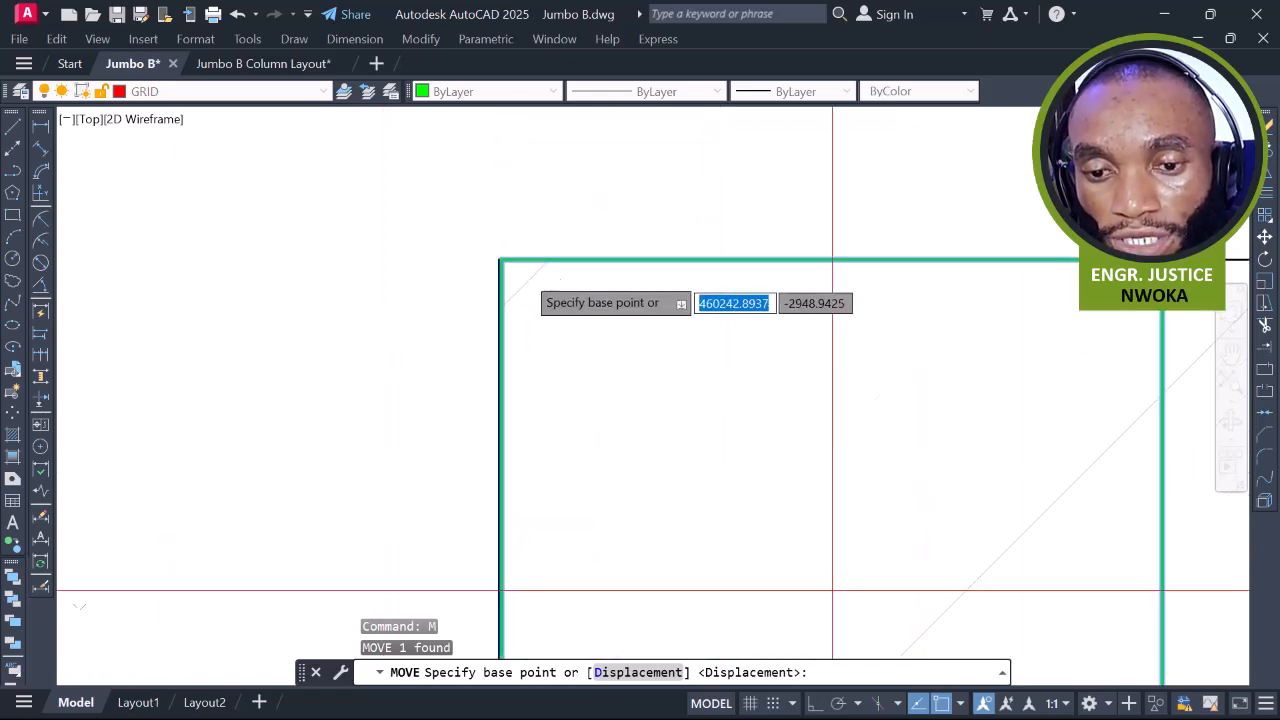
{"action": "scroll", "coordinate": [484, 252], "scroll_direction": "up", "scroll_amount": 6}
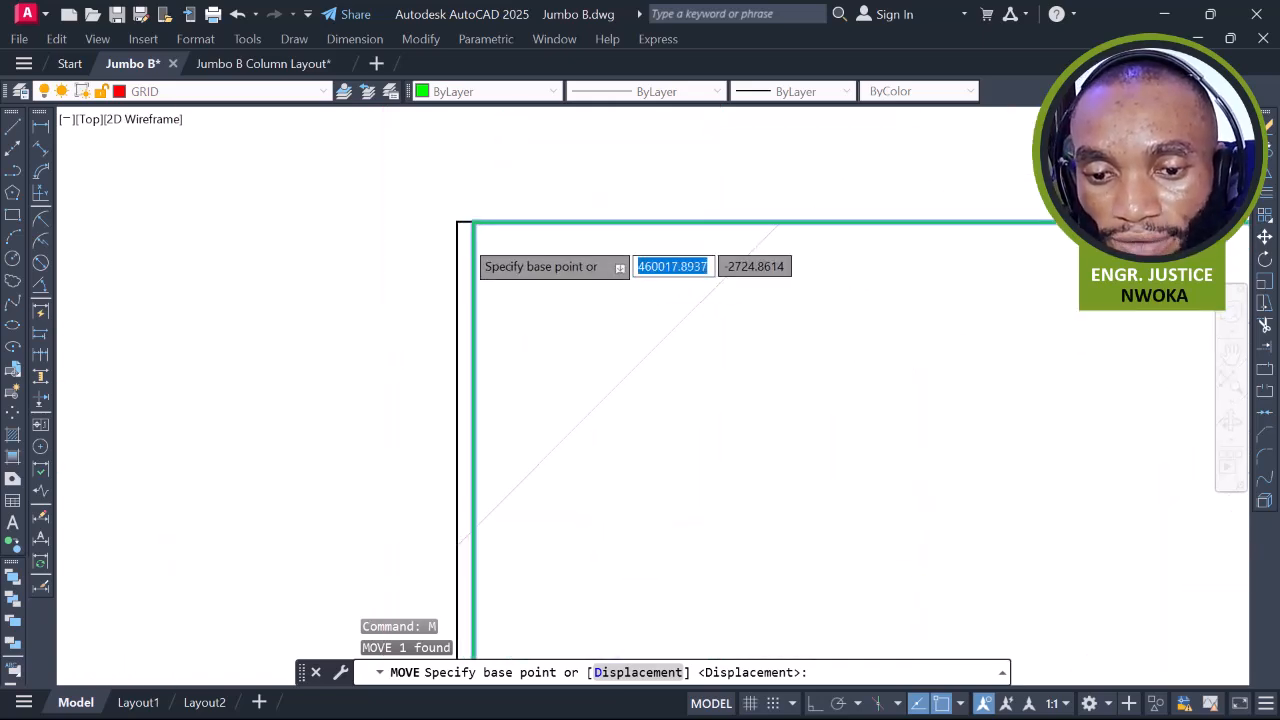
{"action": "left_click", "coordinate": [476, 215]}
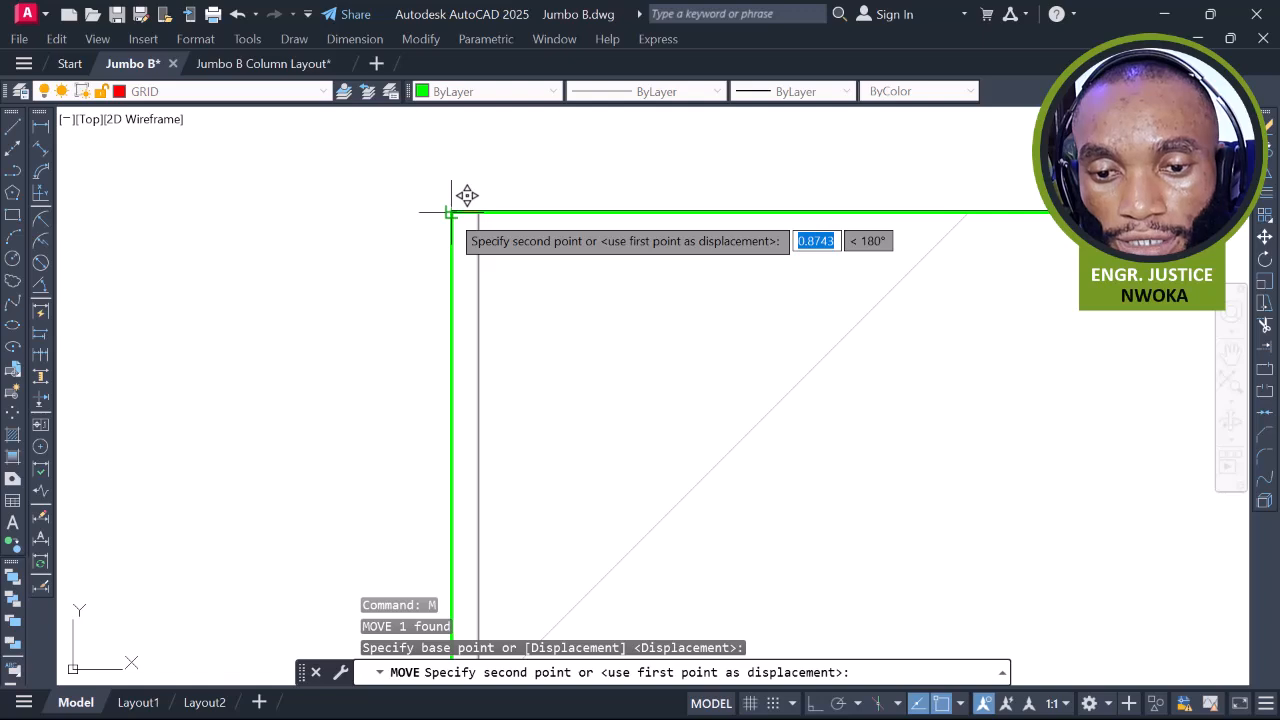
{"action": "left_click", "coordinate": [452, 211]}
{"action": "scroll", "coordinate": [460, 210], "scroll_direction": "up", "scroll_amount": 4}
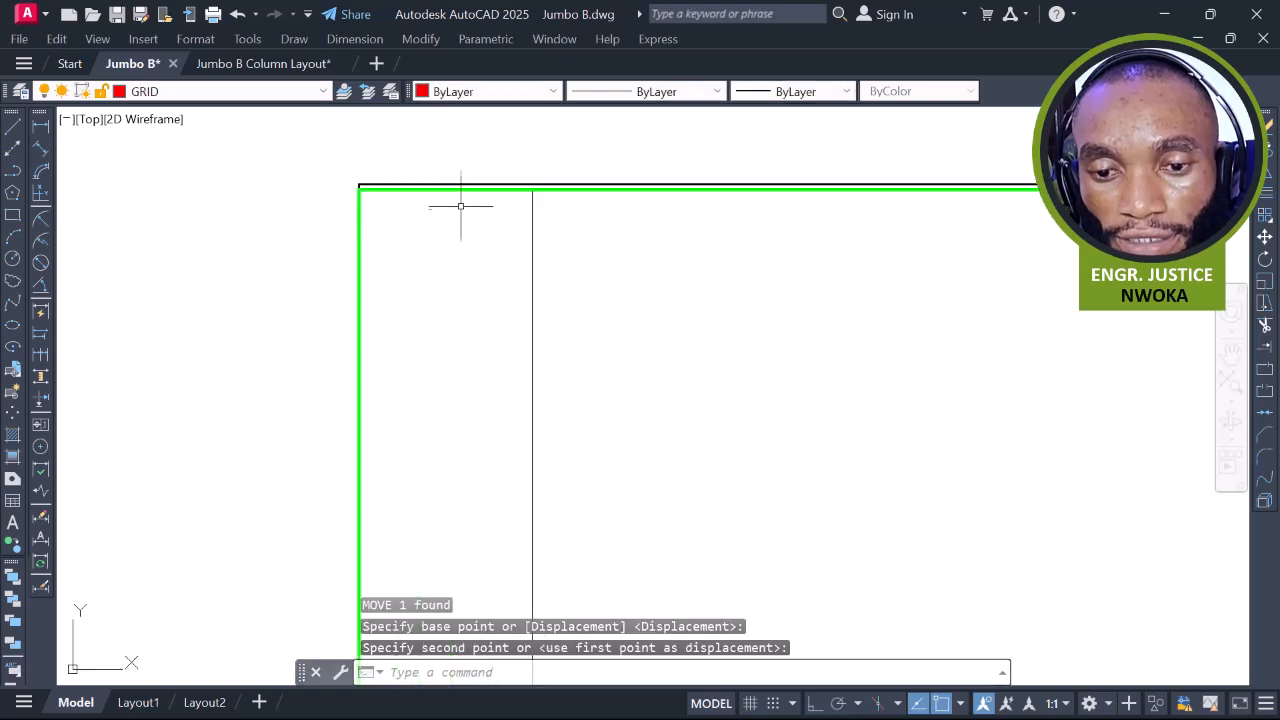
Move the column up again so it sits flush with the wall's top edge
{"action": "left_click", "coordinate": [464, 190]}
{"action": "type", "text": "M"}
{"action": "key", "text": "Return"}
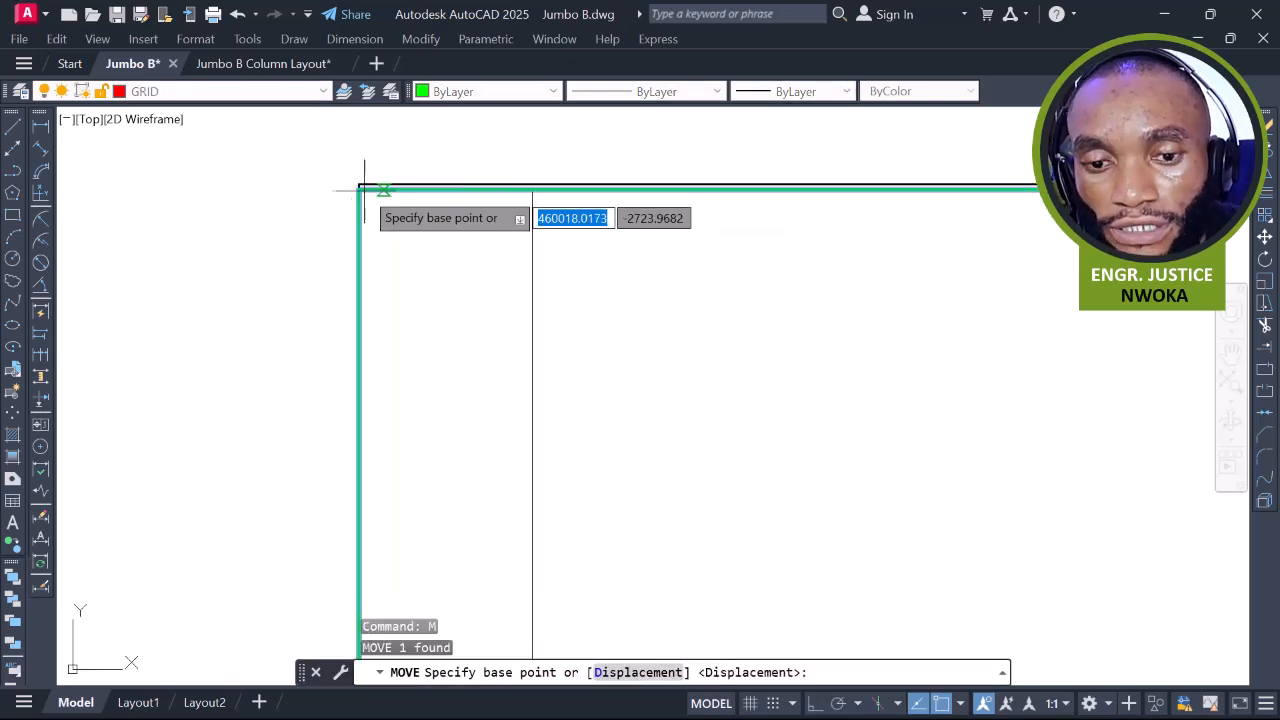
{"action": "left_click", "coordinate": [349, 188]}
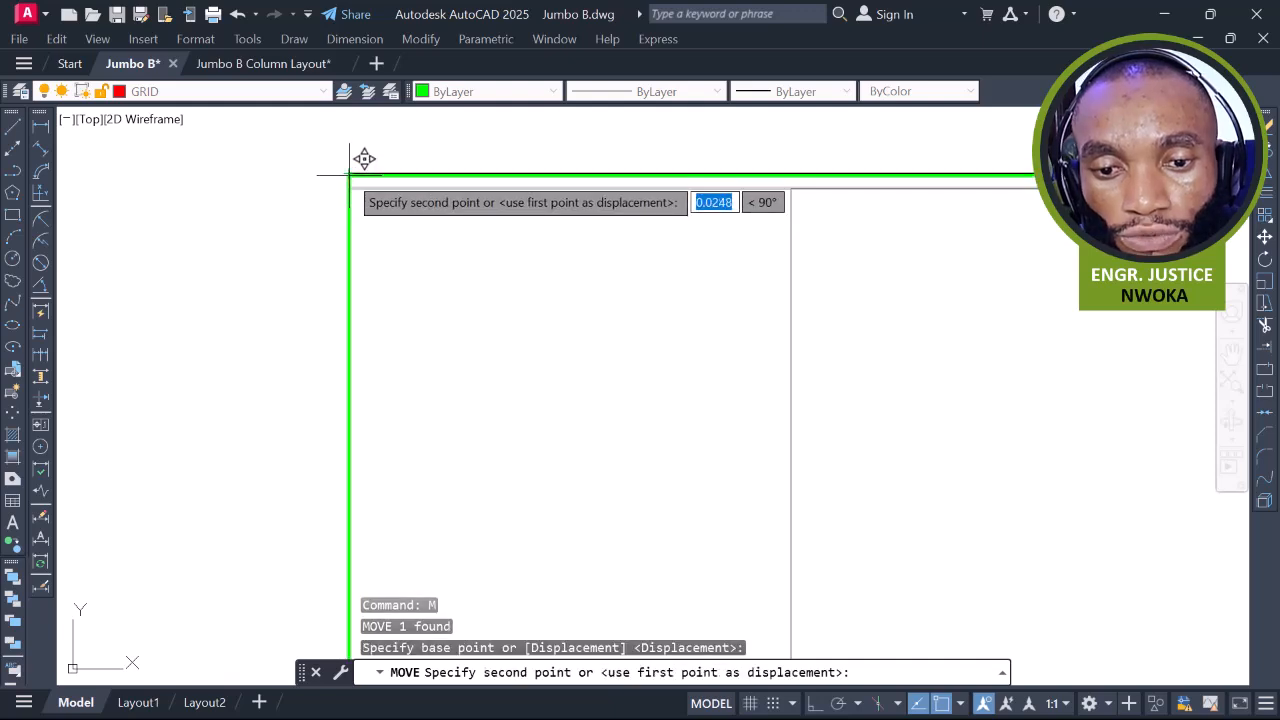
{"action": "left_click", "coordinate": [349, 176]}
{"action": "scroll", "coordinate": [349, 176], "scroll_direction": "down", "scroll_amount": 10}
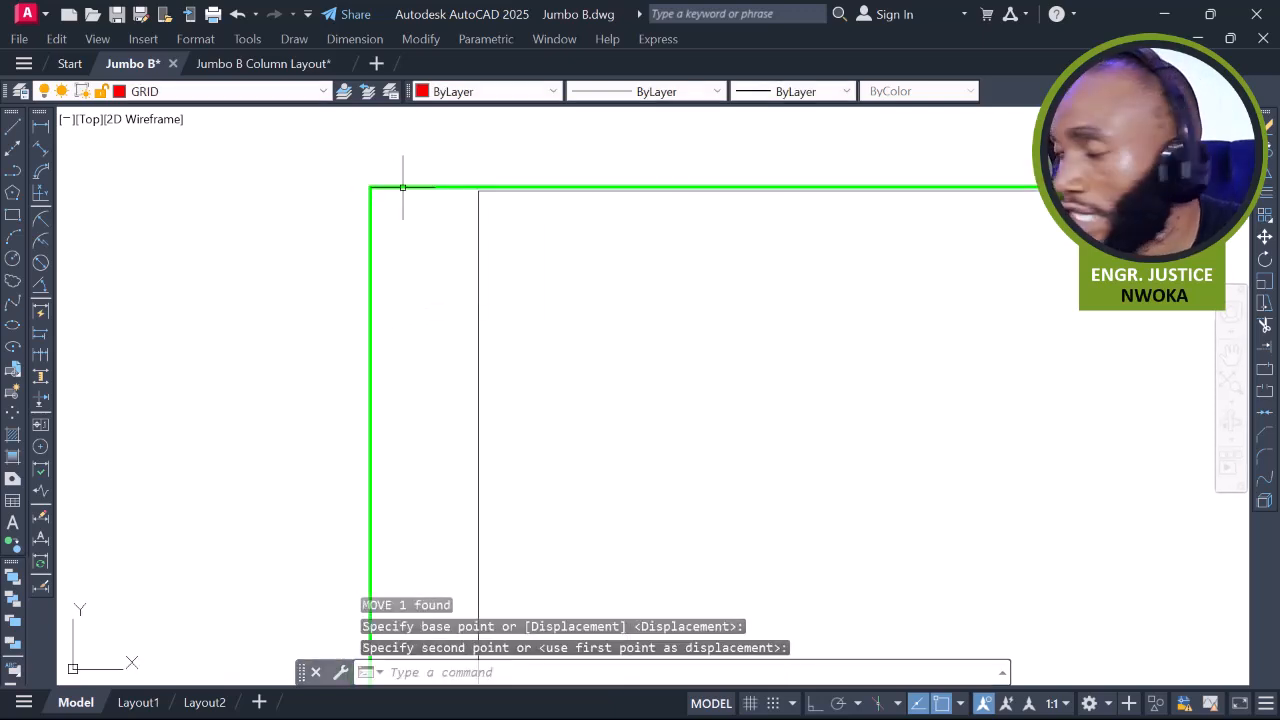
{"action": "scroll", "coordinate": [527, 170], "scroll_direction": "down", "scroll_amount": 5}
{"action": "scroll", "coordinate": [583, 183], "scroll_direction": "up", "scroll_amount": 10}
{"action": "scroll", "coordinate": [640, 205], "scroll_direction": "down", "scroll_amount": 6}
{"action": "scroll", "coordinate": [720, 235], "scroll_direction": "down", "scroll_amount": 4}
{"action": "scroll", "coordinate": [791, 271], "scroll_direction": "up", "scroll_amount": 2}
{"action": "scroll", "coordinate": [860, 285], "scroll_direction": "down", "scroll_amount": 4}
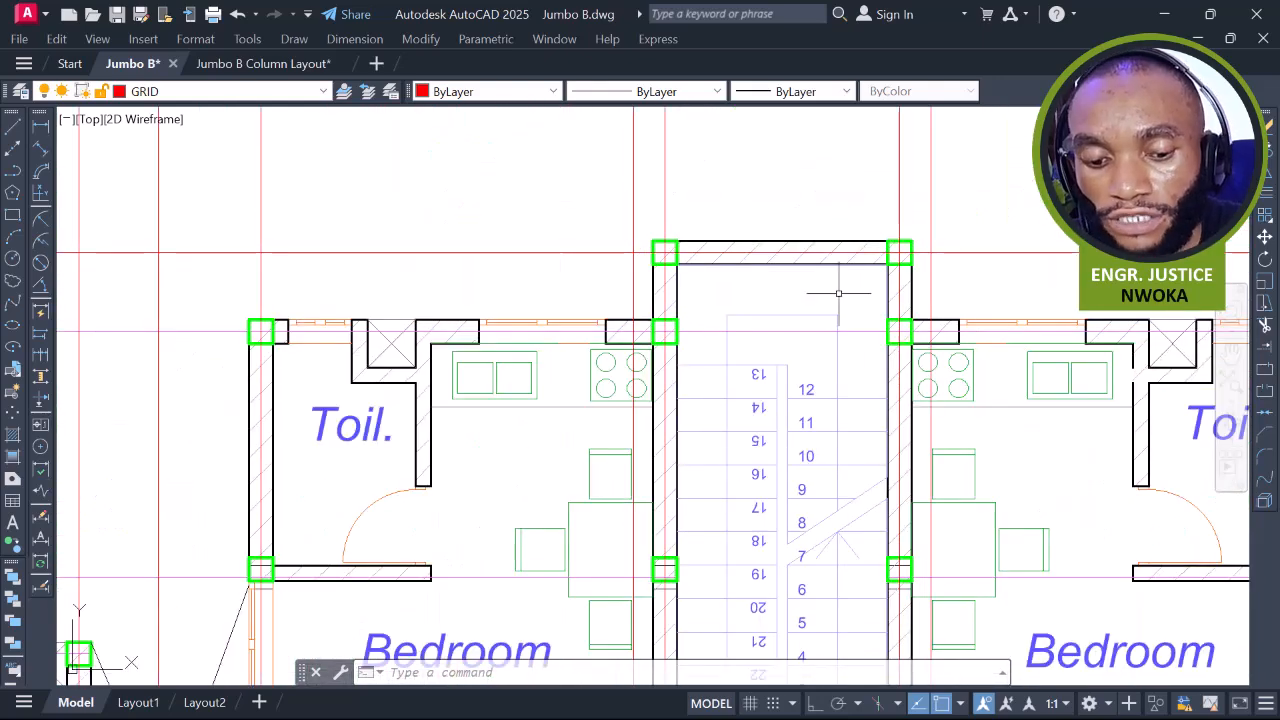
Start a horizontal construction line with L and H, then cancel it
{"action": "type", "text": "L"}
{"action": "key", "text": "Return"}
{"action": "type", "text": "H"}
{"action": "key", "text": "Return"}
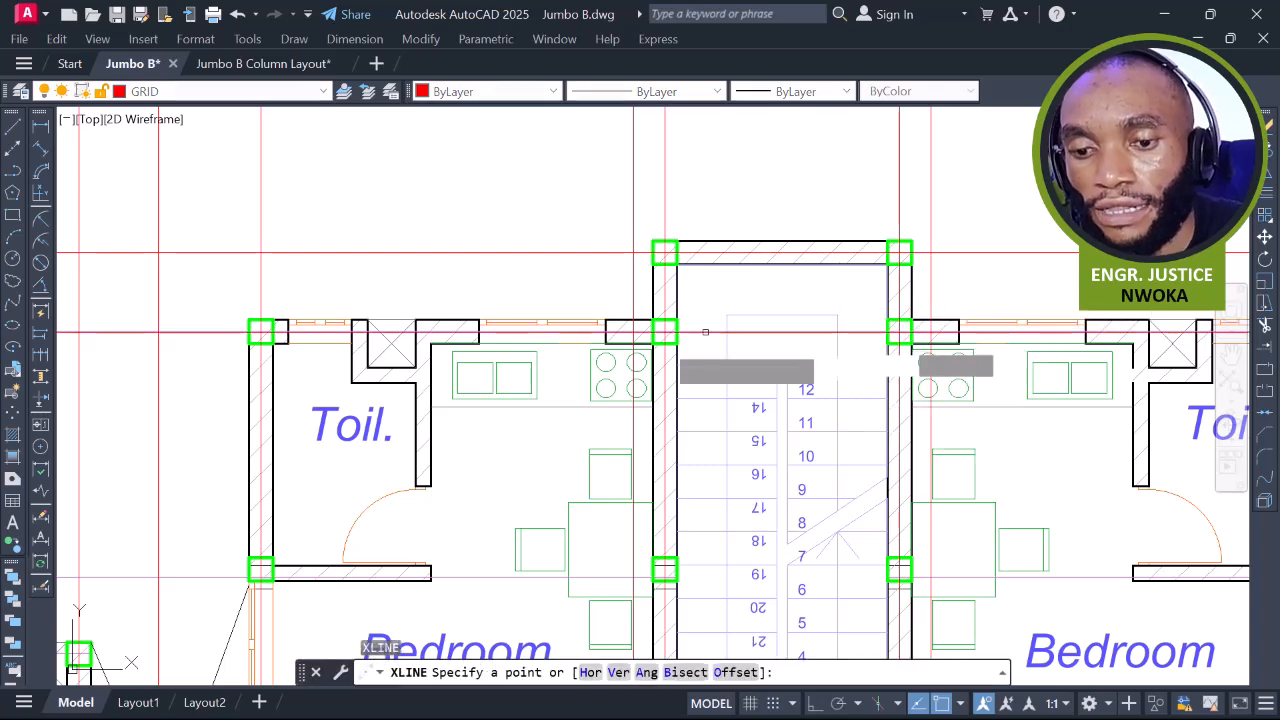
{"action": "scroll", "coordinate": [640, 349], "scroll_direction": "up", "scroll_amount": 6}
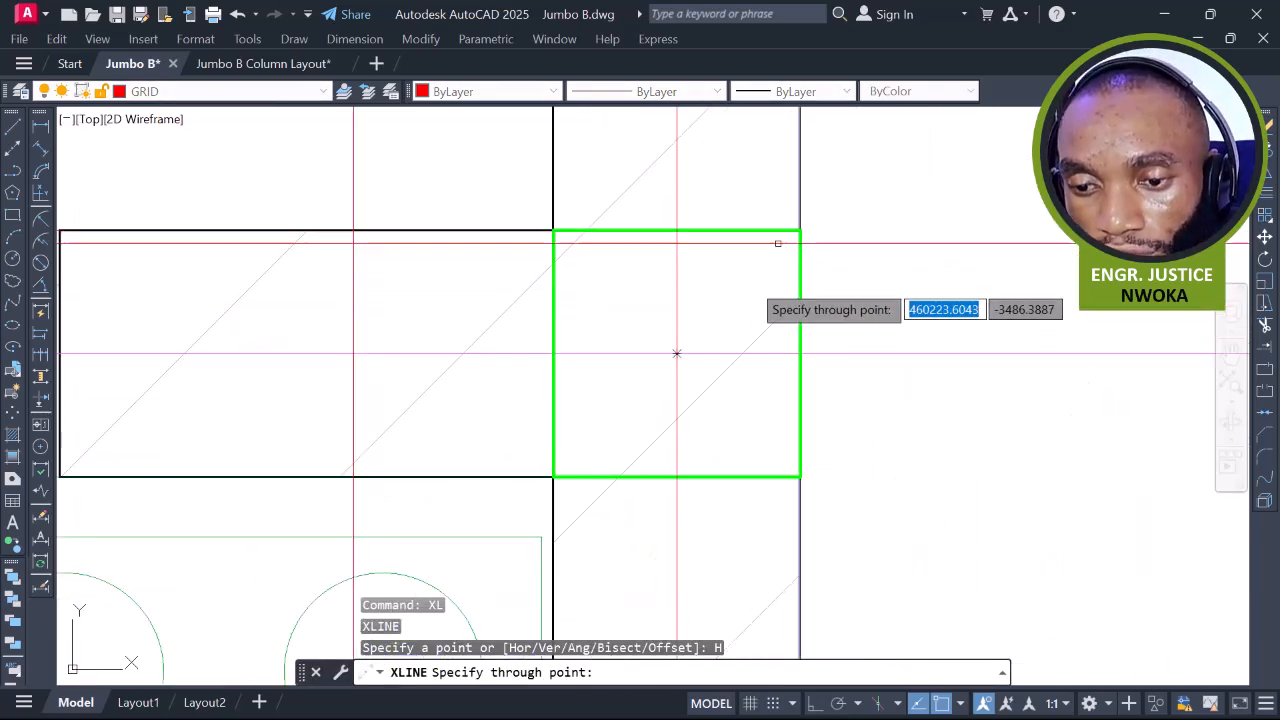
{"action": "scroll", "coordinate": [731, 303], "scroll_direction": "down", "scroll_amount": 4}
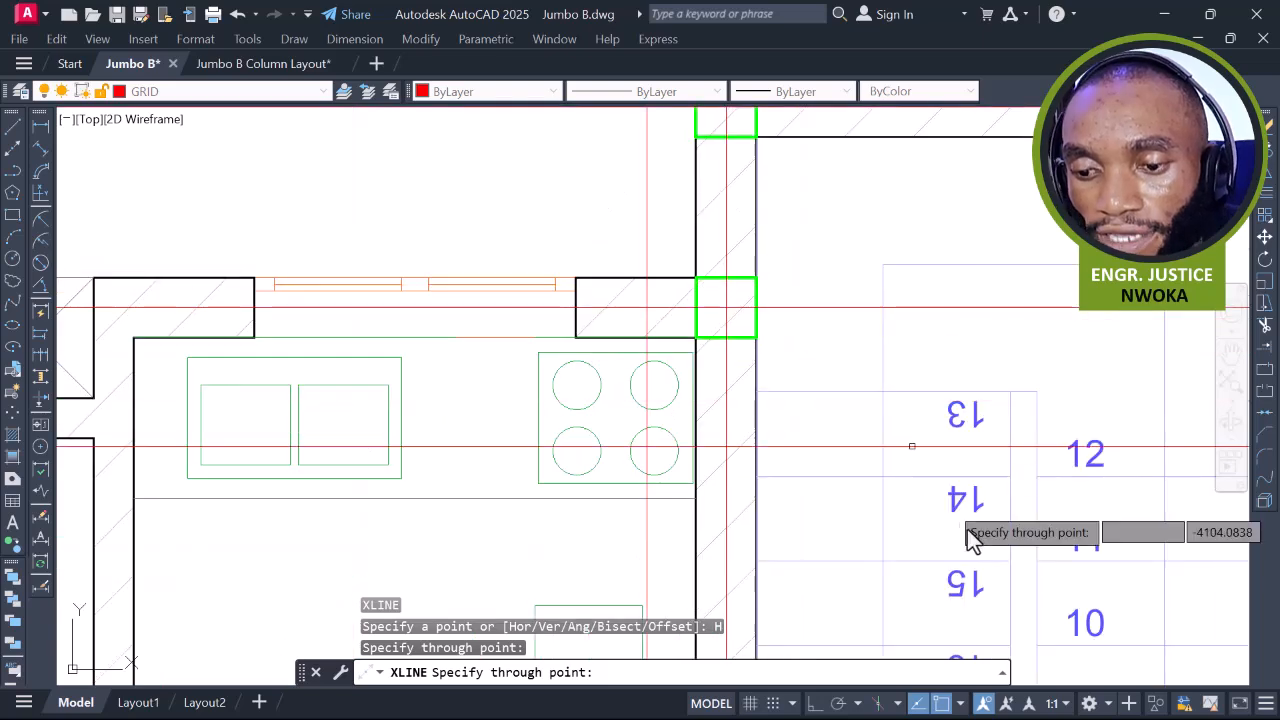
{"action": "key", "text": "Escape"}
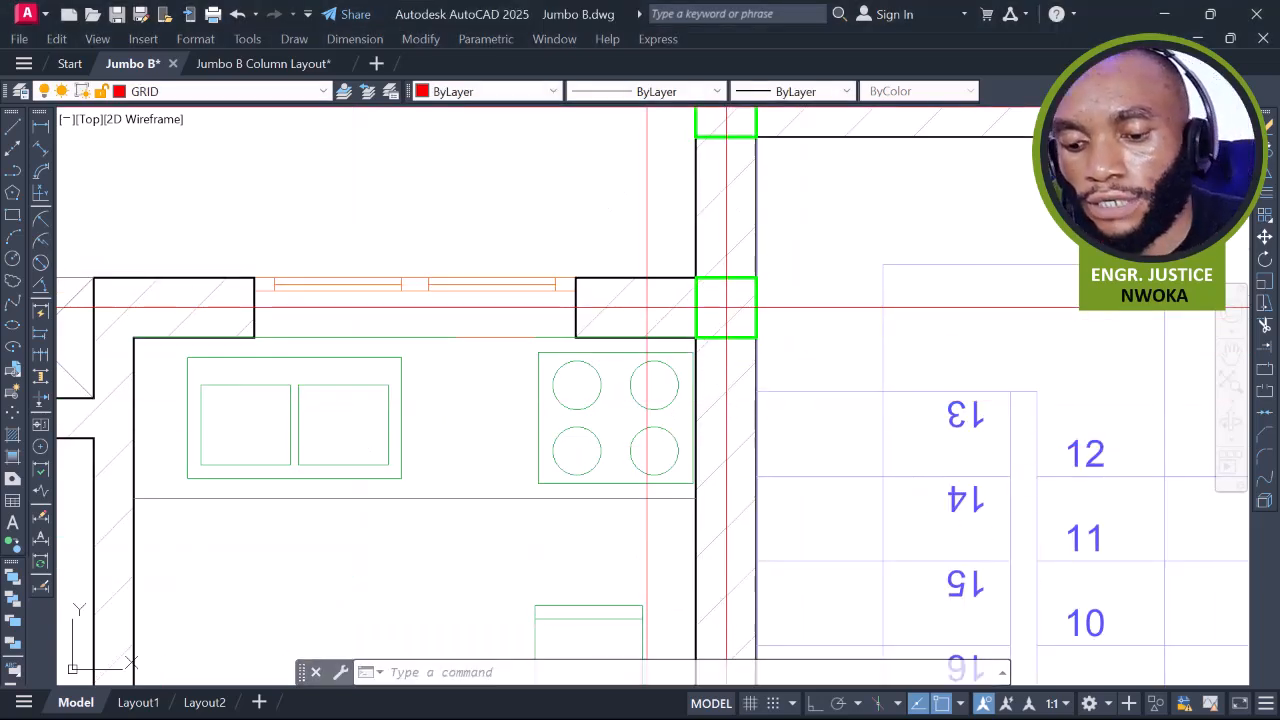
Draw horizontal construction lines through a bedroom column and the neighbouring column centre
{"action": "type", "text": "xl"}
{"action": "key", "text": "Return"}
{"action": "type", "text": "h"}
{"action": "key", "text": "Return"}
{"action": "scroll", "coordinate": [600, 260], "scroll_direction": "down", "scroll_amount": 5}
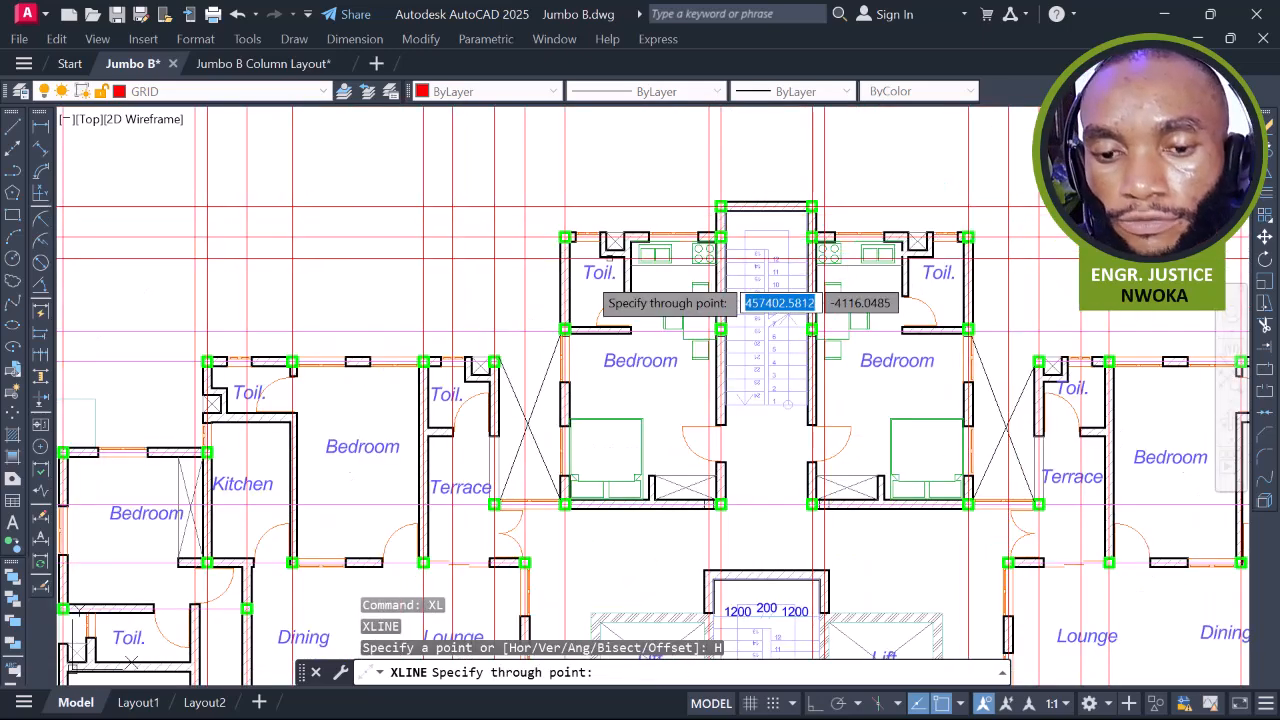
{"action": "scroll", "coordinate": [564, 331], "scroll_direction": "up", "scroll_amount": 10}
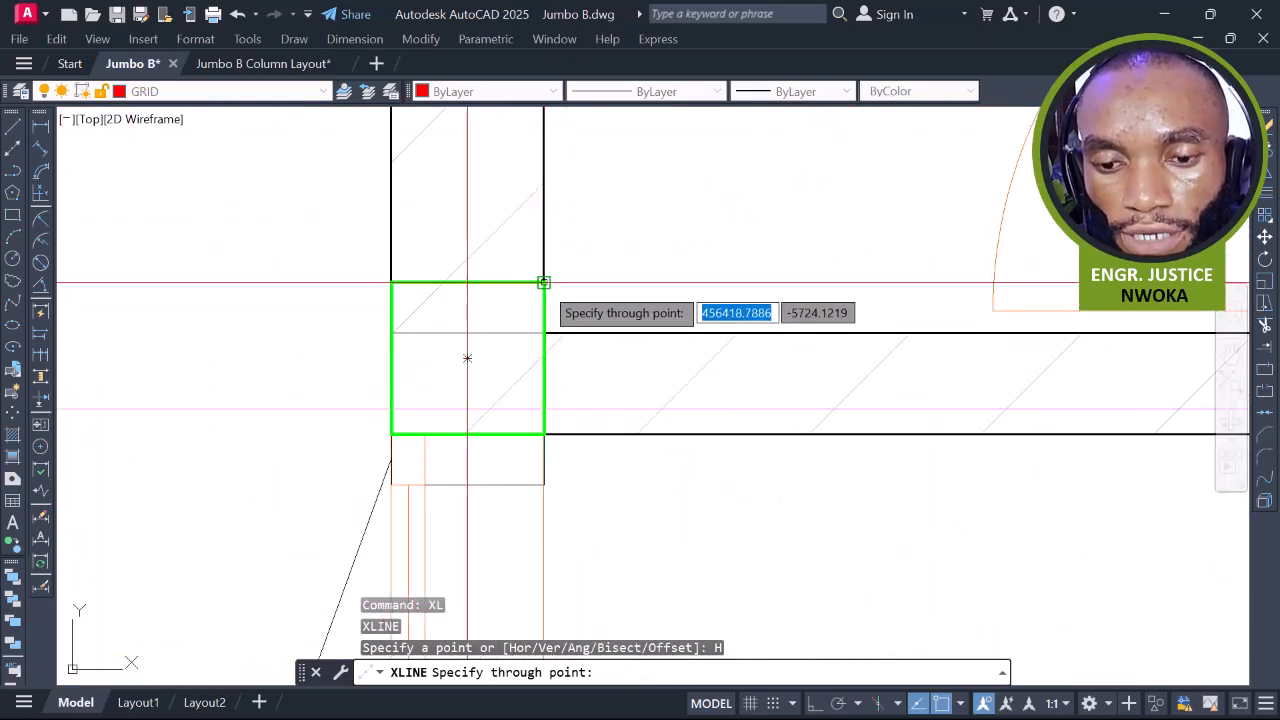
{"action": "left_click", "coordinate": [466, 358]}
{"action": "scroll", "coordinate": [700, 277], "scroll_direction": "down", "scroll_amount": 6}
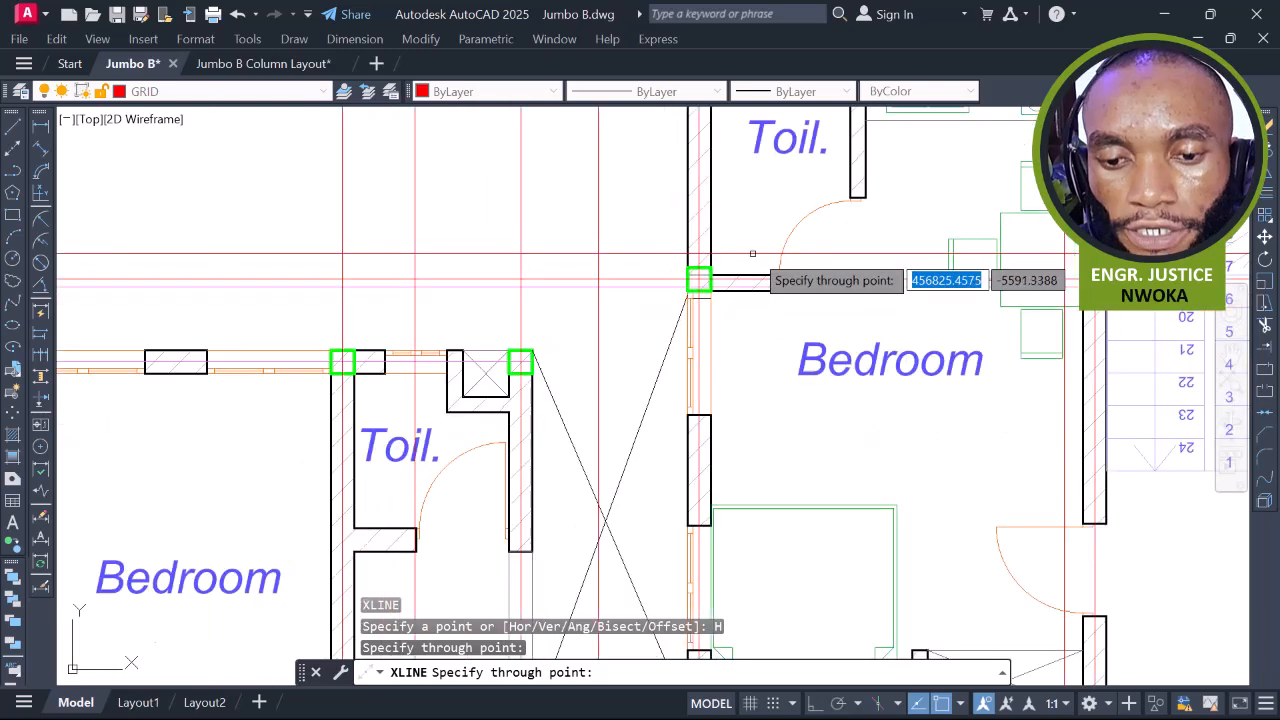
{"action": "scroll", "coordinate": [642, 300], "scroll_direction": "up", "scroll_amount": 6}
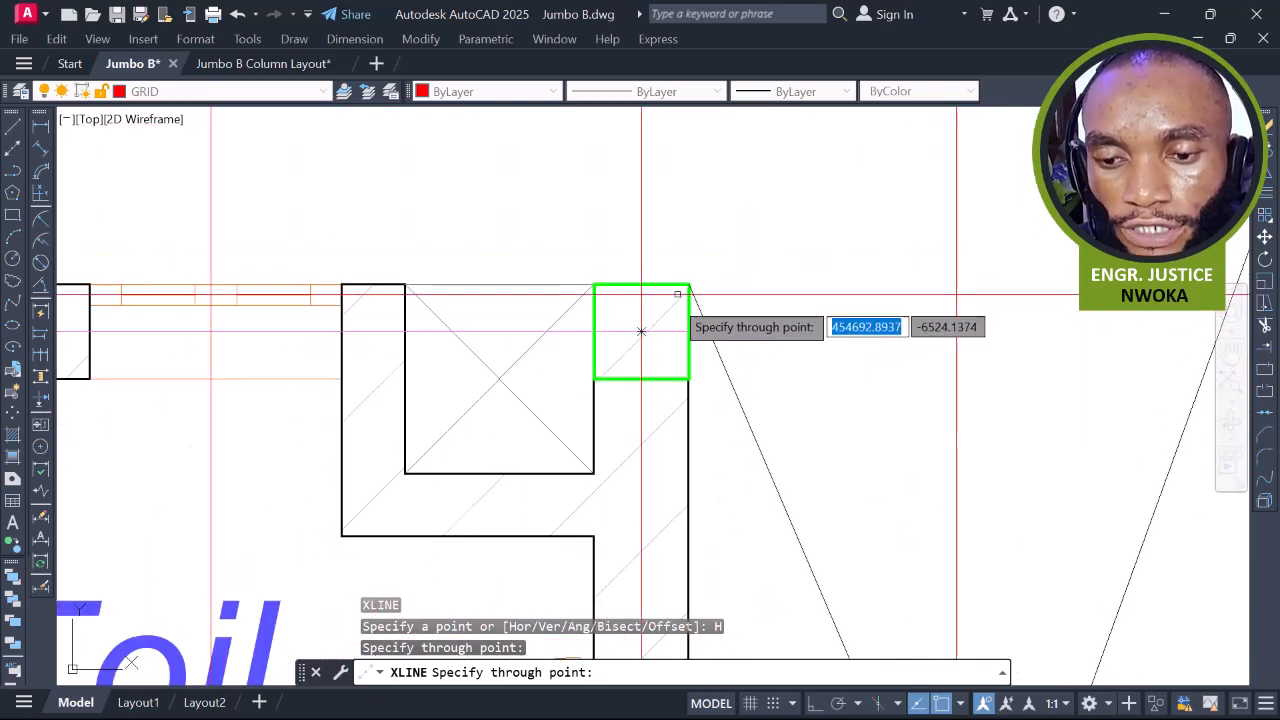
{"action": "scroll", "coordinate": [658, 317], "scroll_direction": "up", "scroll_amount": 2}
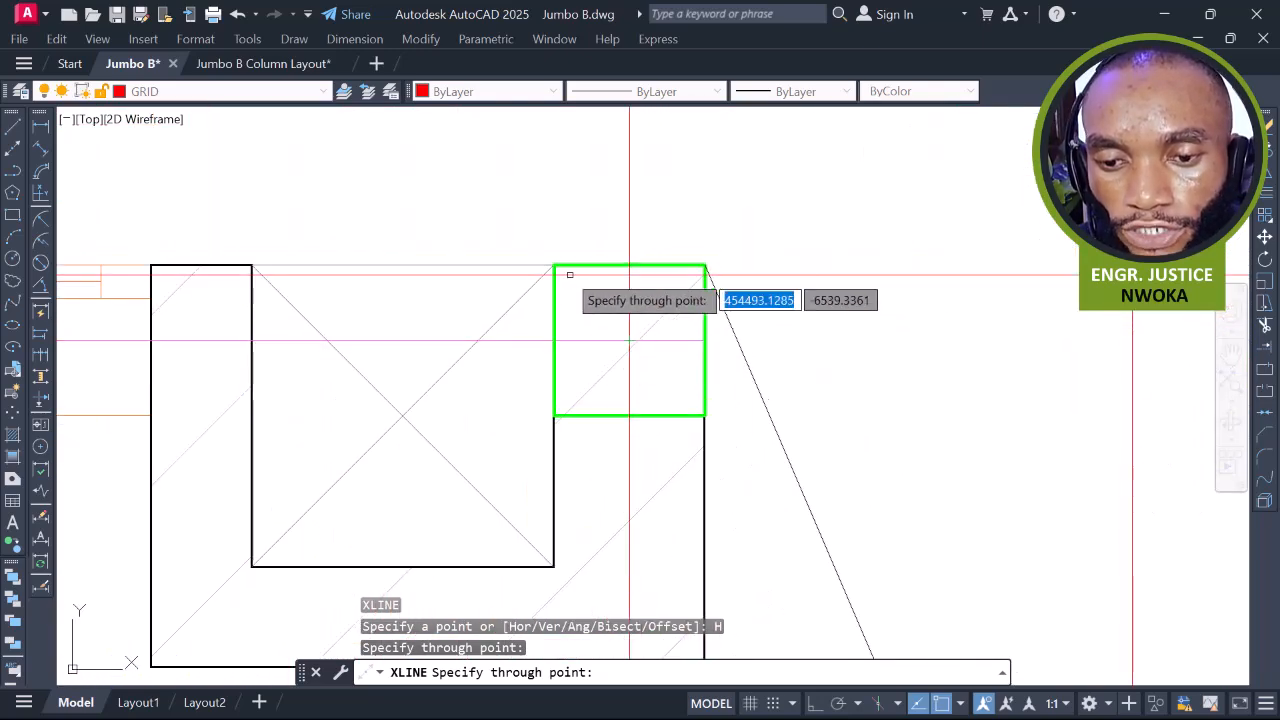
{"action": "left_click", "coordinate": [628, 339]}
Add horizontal construction lines through the kitchen-area wall columns, then end the command
{"action": "scroll", "coordinate": [870, 330], "scroll_direction": "down", "scroll_amount": 6}
{"action": "middle_click_drag", "start_coordinate": [570, 323], "coordinate": [731, 297]}
{"action": "middle_click_drag", "start_coordinate": [582, 350], "coordinate": [773, 181]}
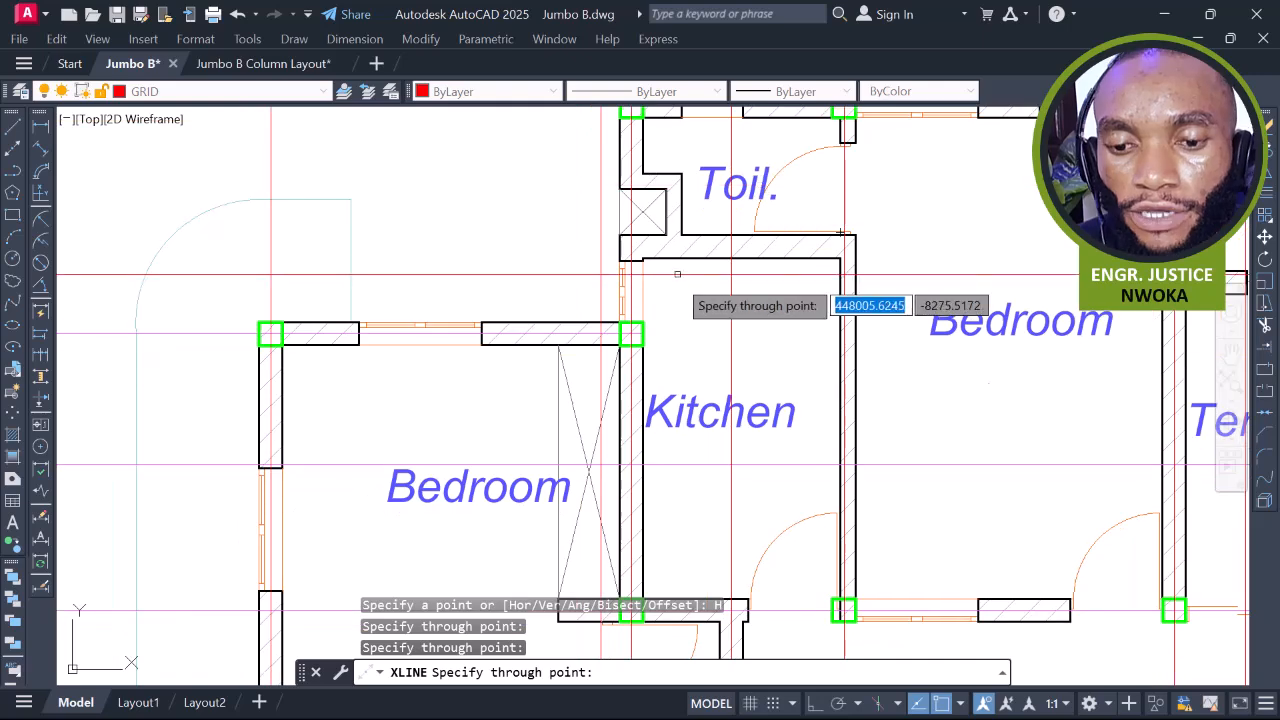
{"action": "scroll", "coordinate": [666, 321], "scroll_direction": "up", "scroll_amount": 6}
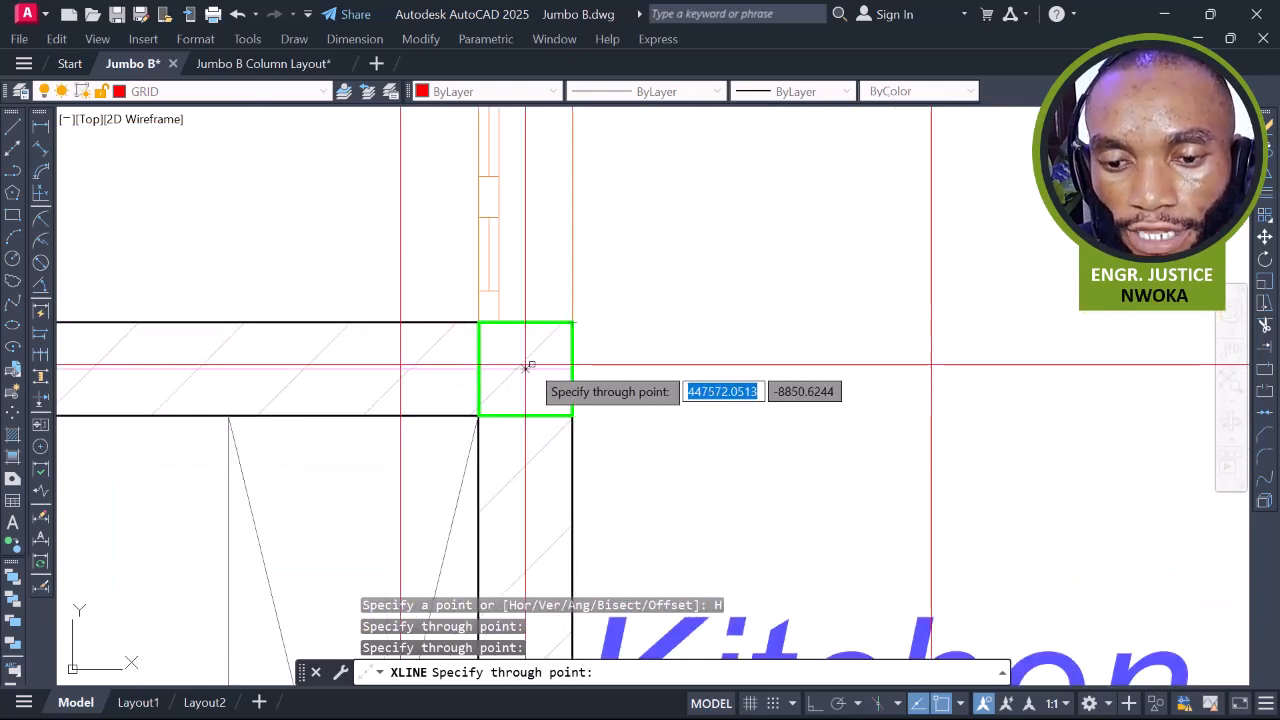
{"action": "scroll", "coordinate": [603, 325], "scroll_direction": "down", "scroll_amount": 6}
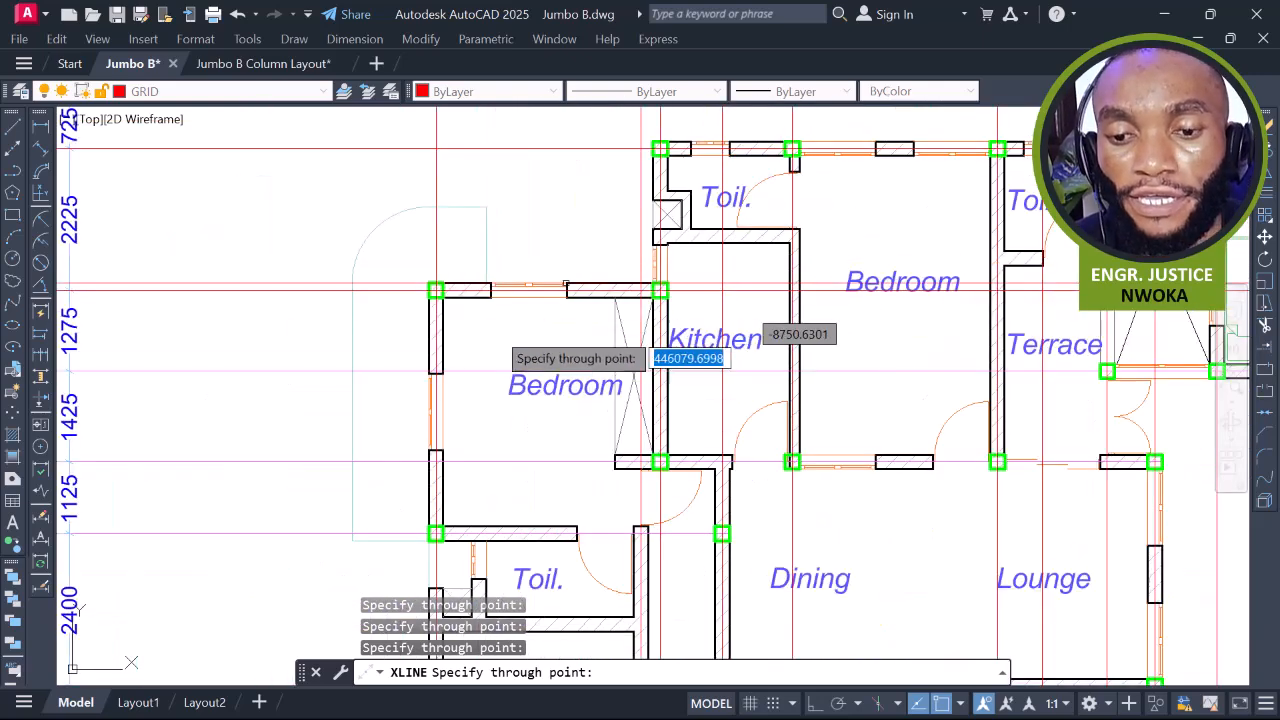
{"action": "middle_click_drag", "start_coordinate": [563, 497], "coordinate": [558, 357]}
{"action": "scroll", "coordinate": [694, 288], "scroll_direction": "up", "scroll_amount": 8}
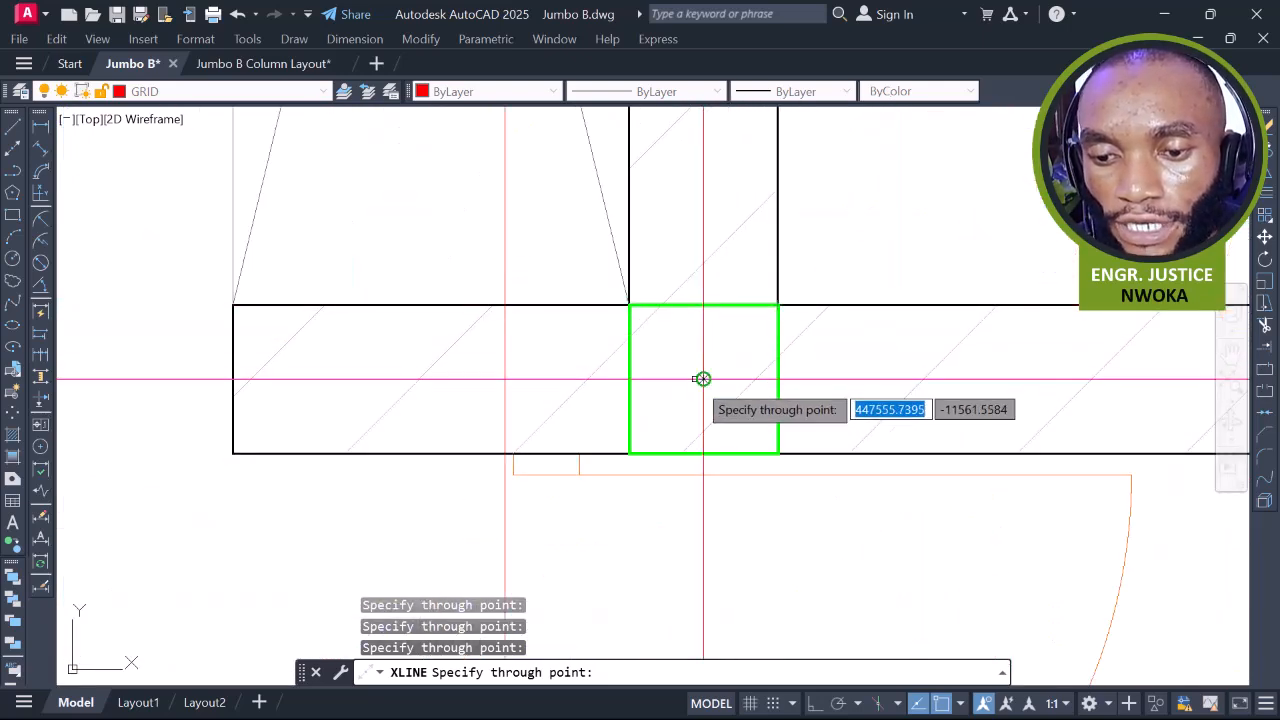
{"action": "scroll", "coordinate": [725, 360], "scroll_direction": "down", "scroll_amount": 3}
{"action": "scroll", "coordinate": [531, 431], "scroll_direction": "up", "scroll_amount": 7}
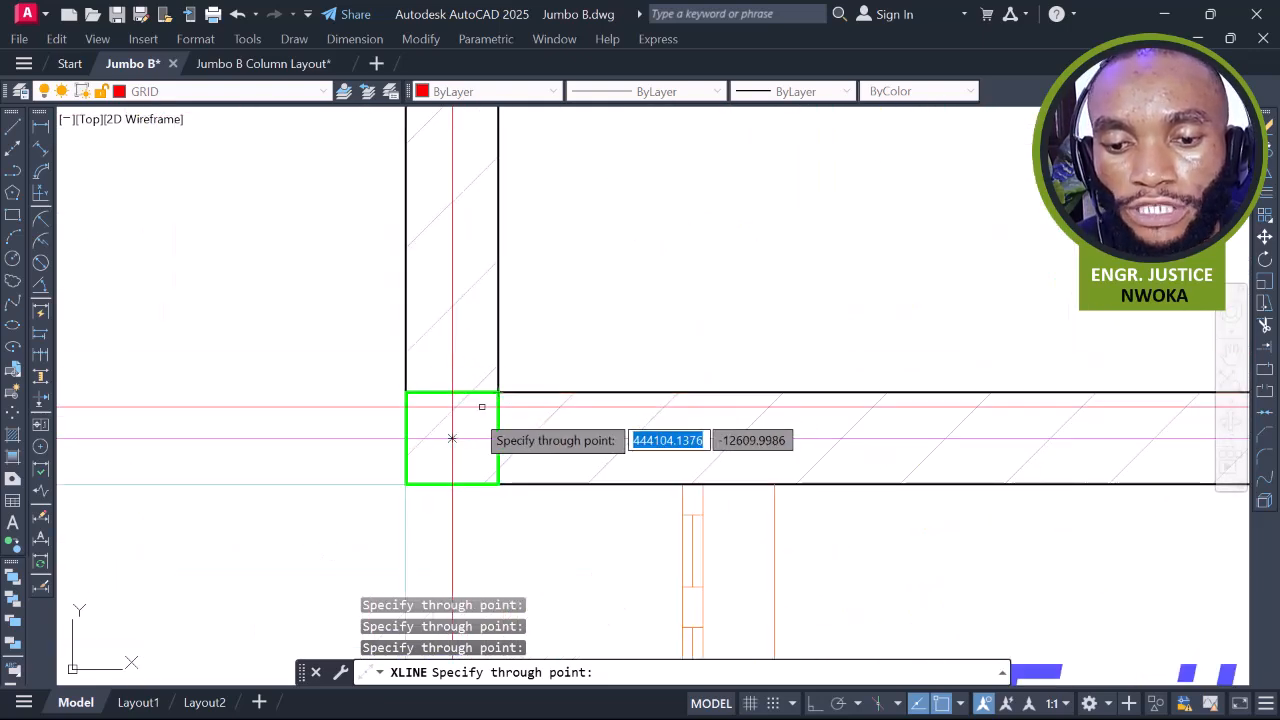
{"action": "left_click", "coordinate": [452, 438]}
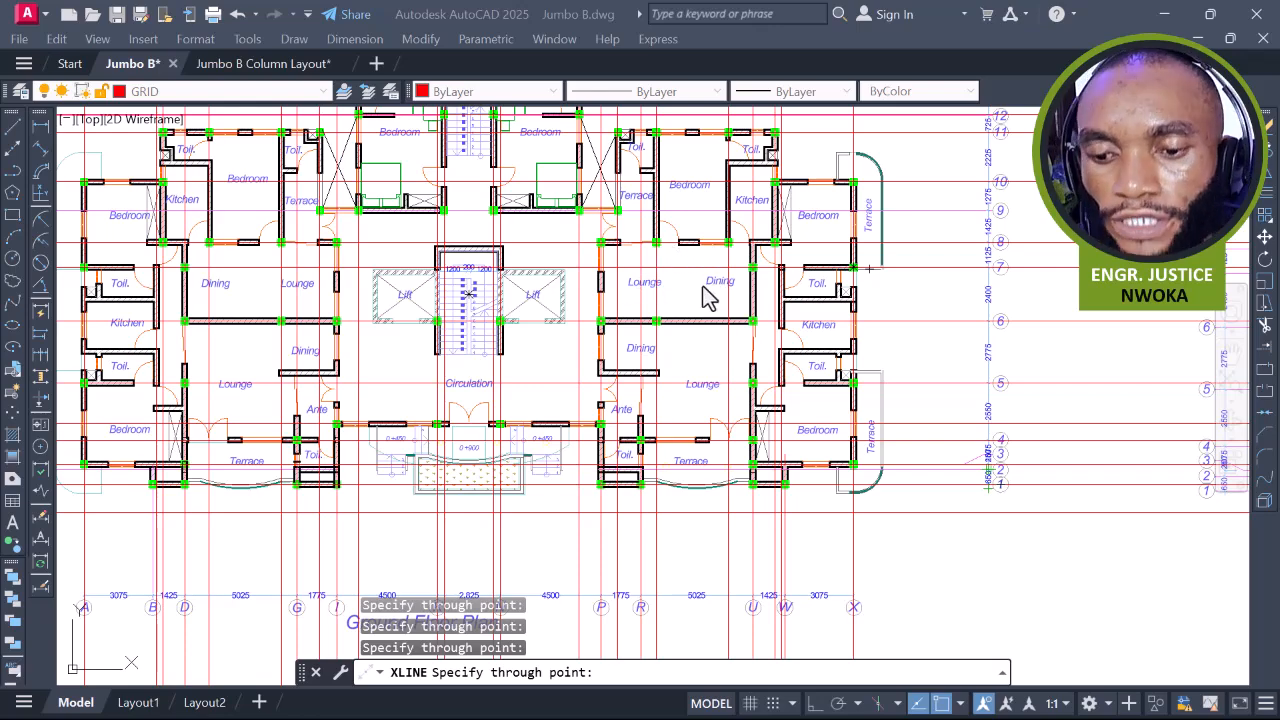
{"action": "scroll", "coordinate": [806, 322], "scroll_direction": "up", "scroll_amount": 5}
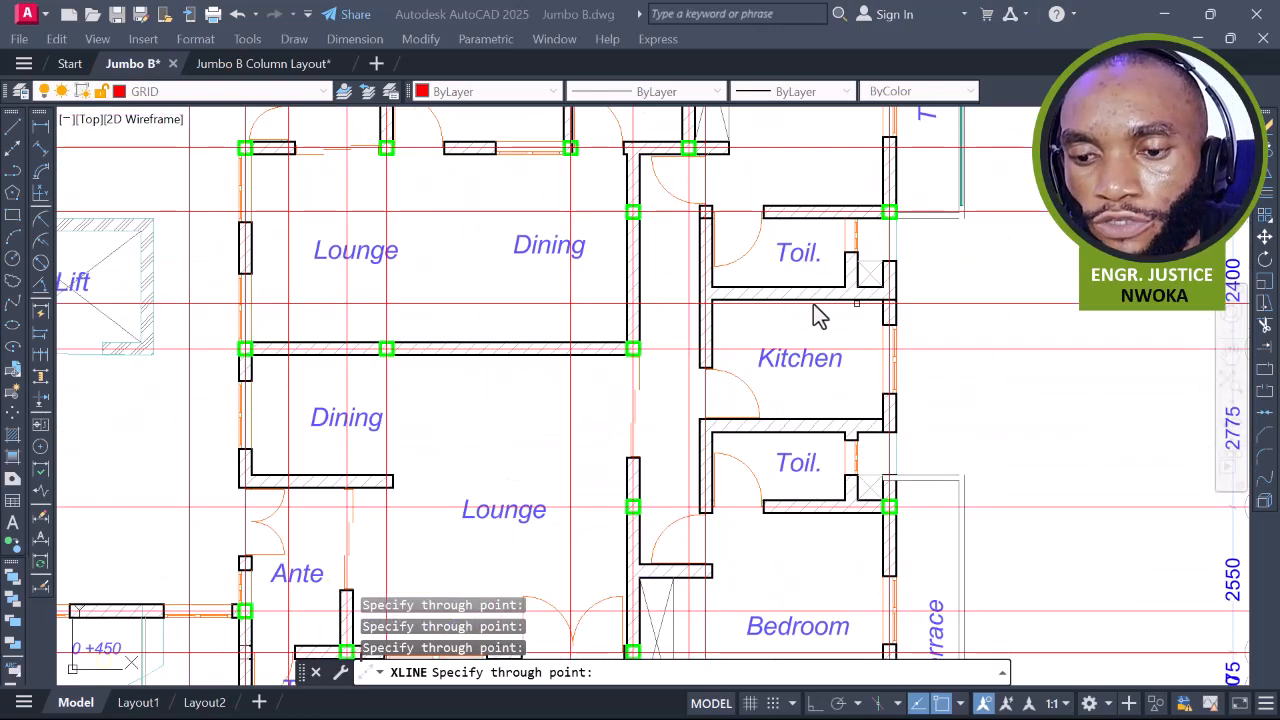
{"action": "scroll", "coordinate": [940, 320], "scroll_direction": "down", "scroll_amount": 5}
{"action": "scroll", "coordinate": [690, 300], "scroll_direction": "up", "scroll_amount": 6}
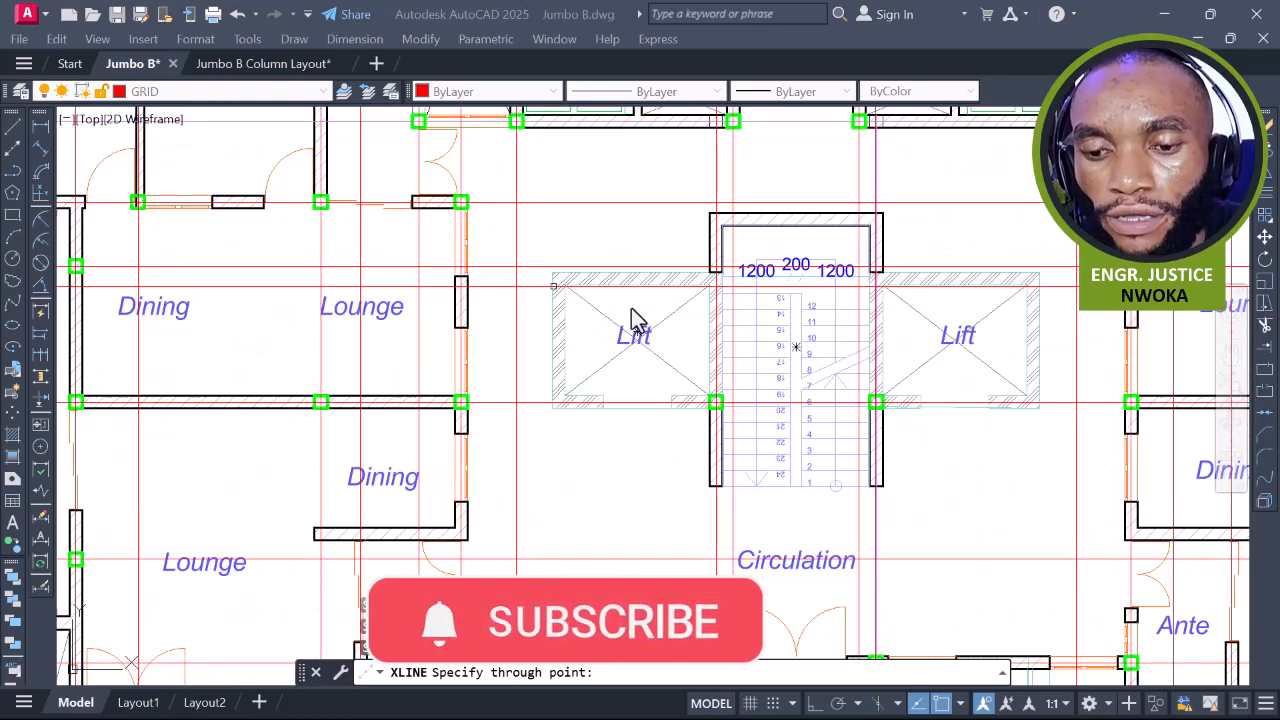
{"action": "left_click", "coordinate": [609, 254]}
{"action": "key", "text": "Escape"}
Run a horizontal construction line through the centre of the lift's top wall and erase its helper line
{"action": "scroll", "coordinate": [650, 280], "scroll_direction": "up", "scroll_amount": 2}
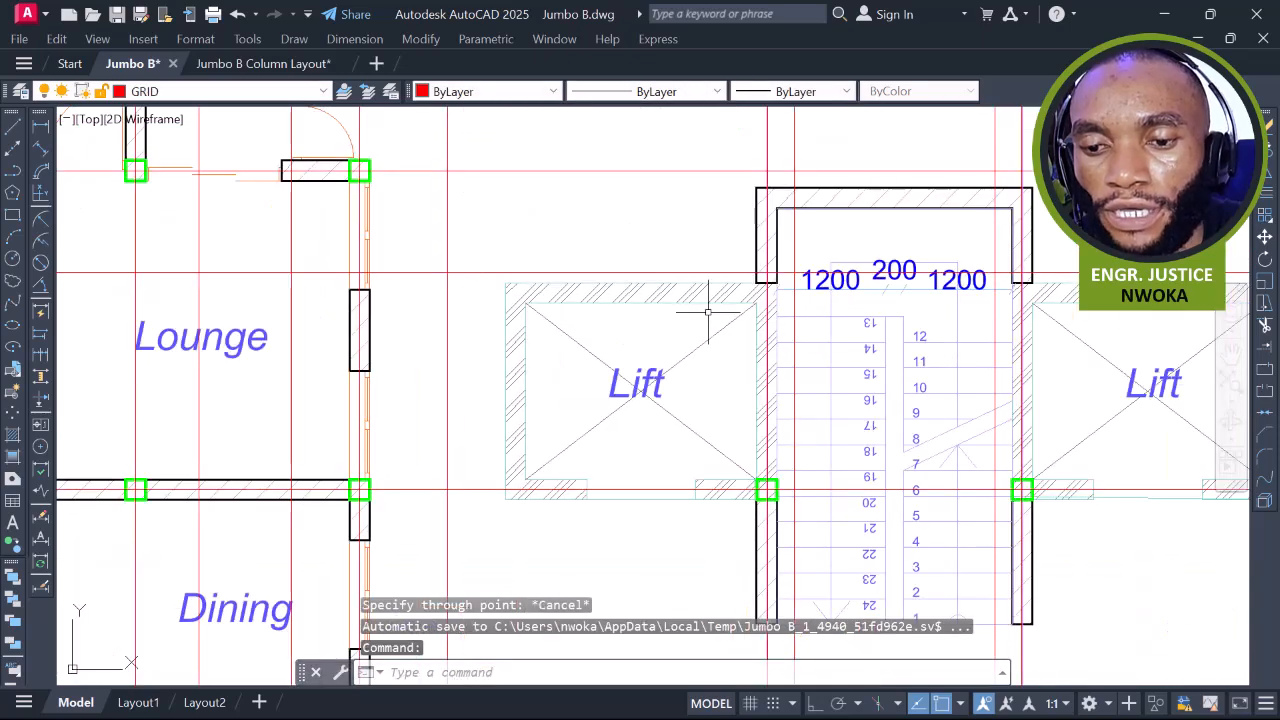
{"action": "scroll", "coordinate": [650, 280], "scroll_direction": "down", "scroll_amount": 5}
{"action": "scroll", "coordinate": [700, 289], "scroll_direction": "up", "scroll_amount": 4}
{"action": "type", "text": "l"}
{"action": "key", "text": "Return"}
{"action": "scroll", "coordinate": [690, 292], "scroll_direction": "up", "scroll_amount": 4}
{"action": "scroll", "coordinate": [780, 285], "scroll_direction": "up", "scroll_amount": 3}
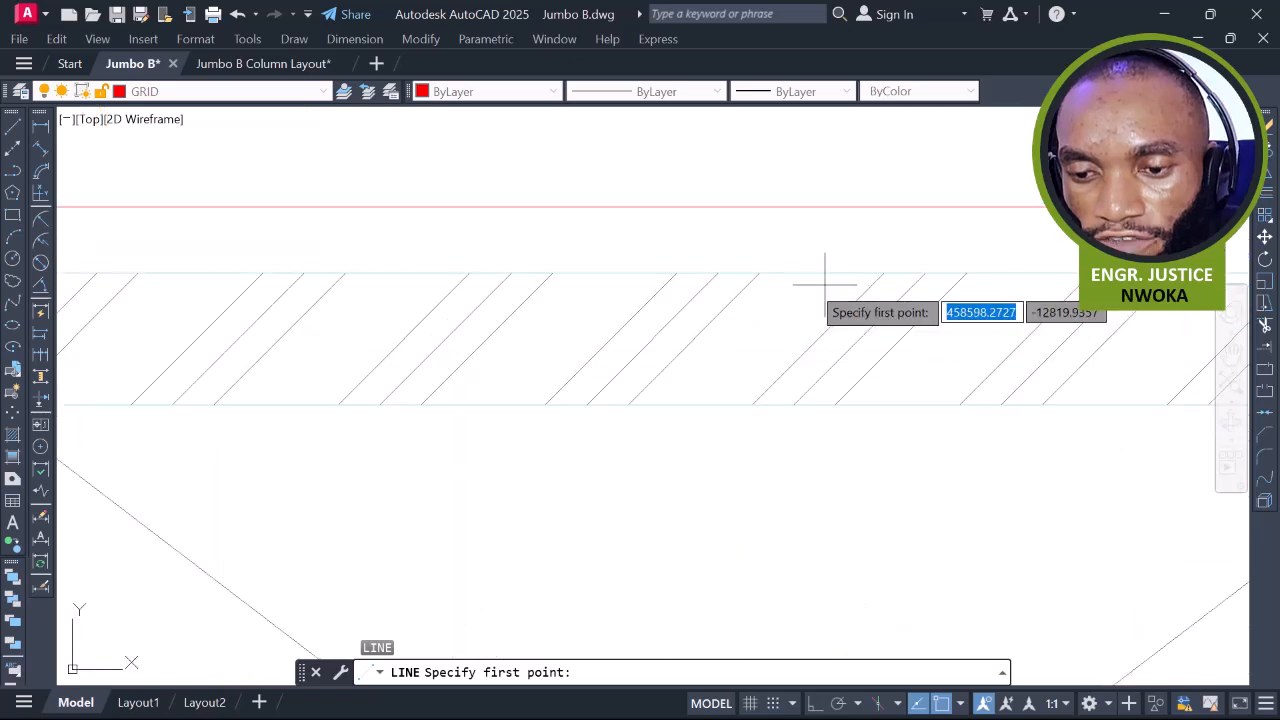
{"action": "left_click", "coordinate": [815, 273]}
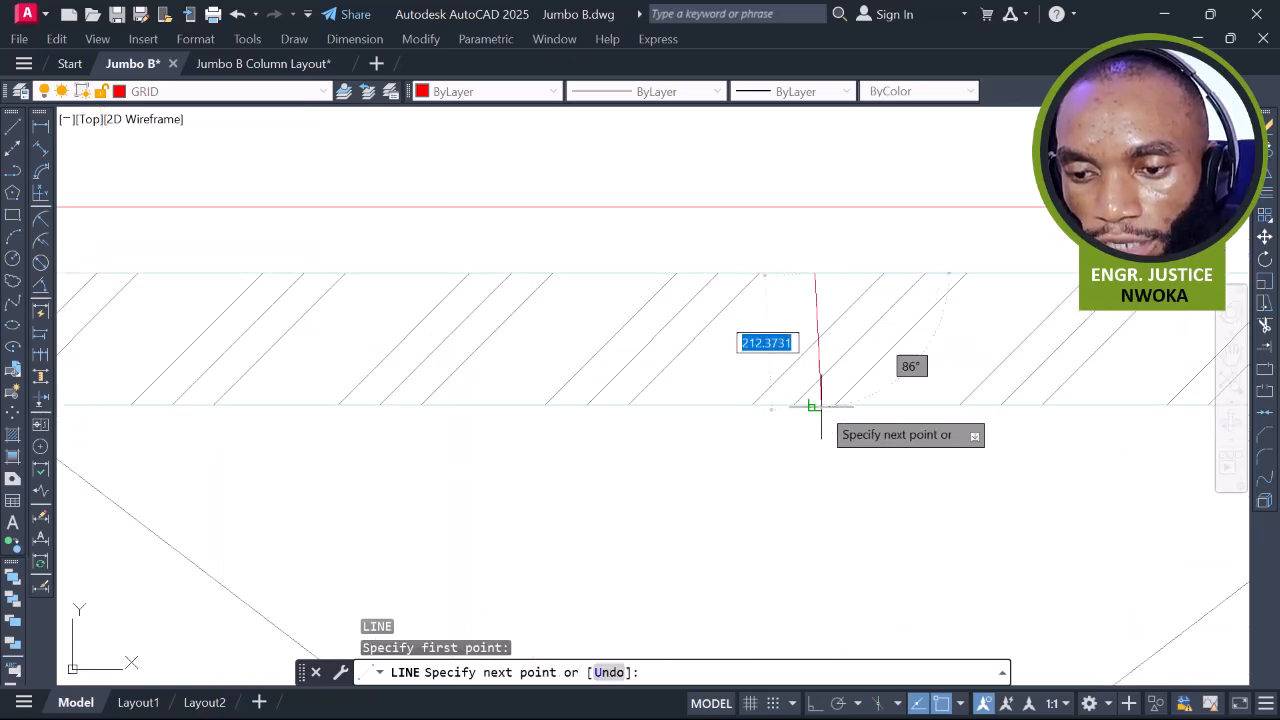
{"action": "left_click", "coordinate": [815, 403]}
{"action": "key", "text": "Escape"}
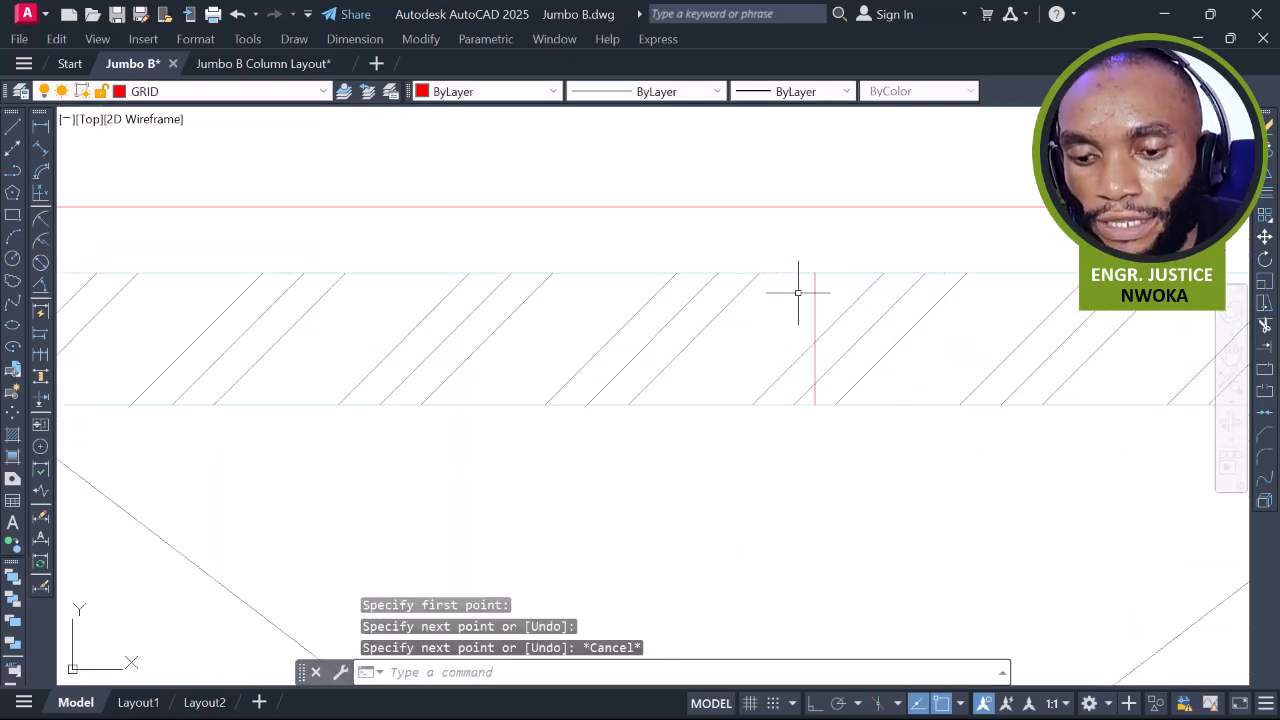
{"action": "key", "text": "Return"}
{"action": "type", "text": "h"}
{"action": "key", "text": "Return"}
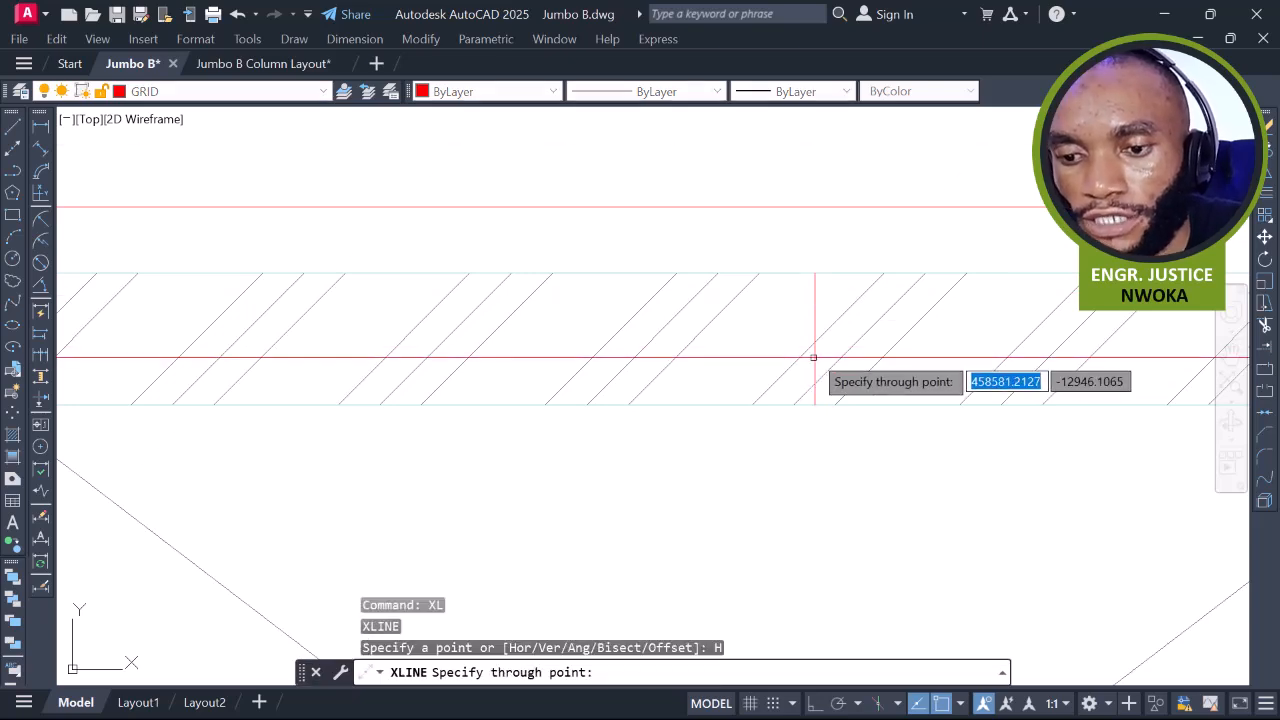
{"action": "scroll", "coordinate": [815, 345], "scroll_direction": "up", "scroll_amount": 4}
{"action": "left_click", "coordinate": [814, 313]}
{"action": "key", "text": "Escape"}
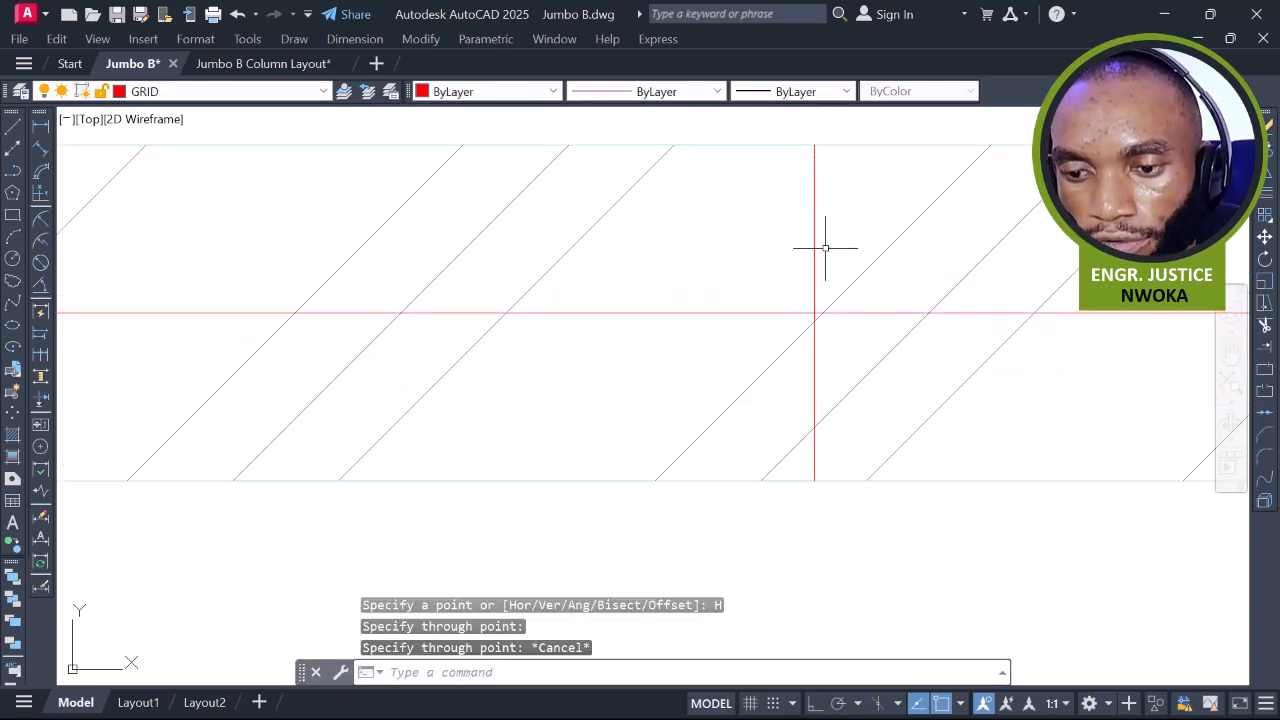
{"action": "left_click", "coordinate": [827, 248]}
{"action": "left_click", "coordinate": [743, 260]}
{"action": "key", "text": "Return"}
{"action": "scroll", "coordinate": [744, 265], "scroll_direction": "down", "scroll_amount": 5}
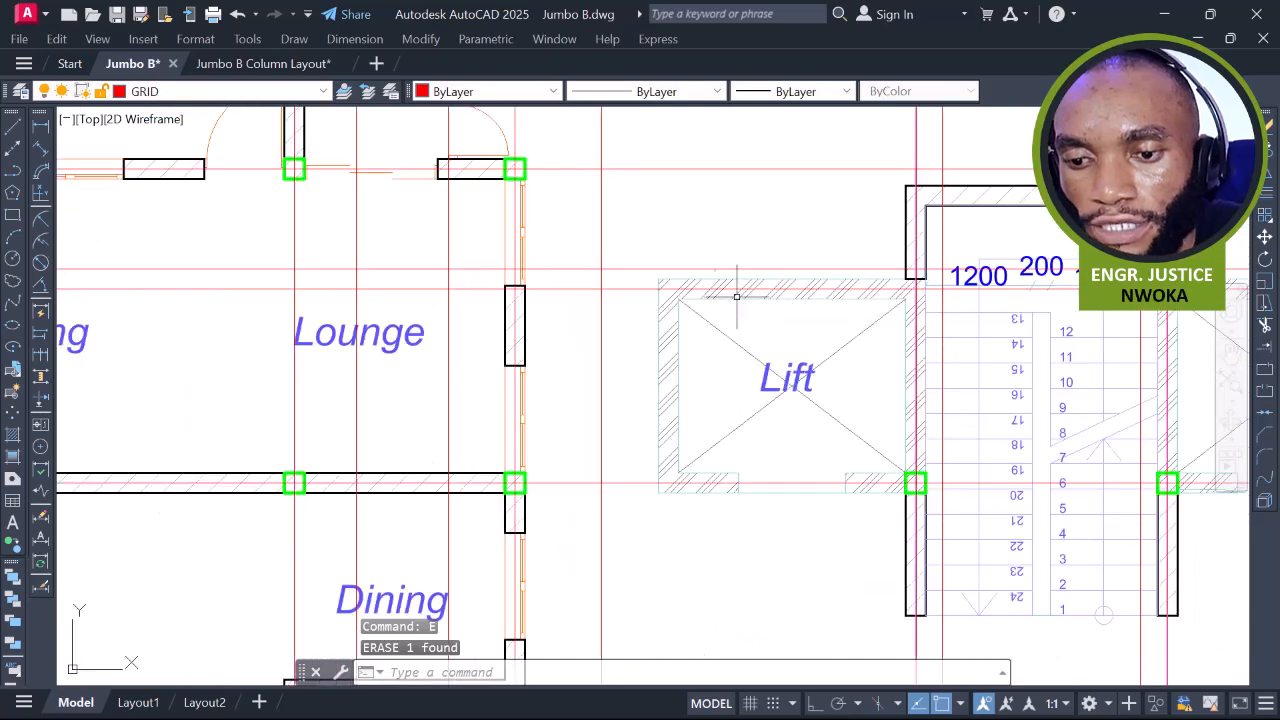
{"action": "scroll", "coordinate": [700, 330], "scroll_direction": "up", "scroll_amount": 5}
Run a vertical construction line through the middle of the hatched lift wall and erase its helper line
{"action": "middle_click_drag", "start_coordinate": [733, 346], "coordinate": [710, 237]}
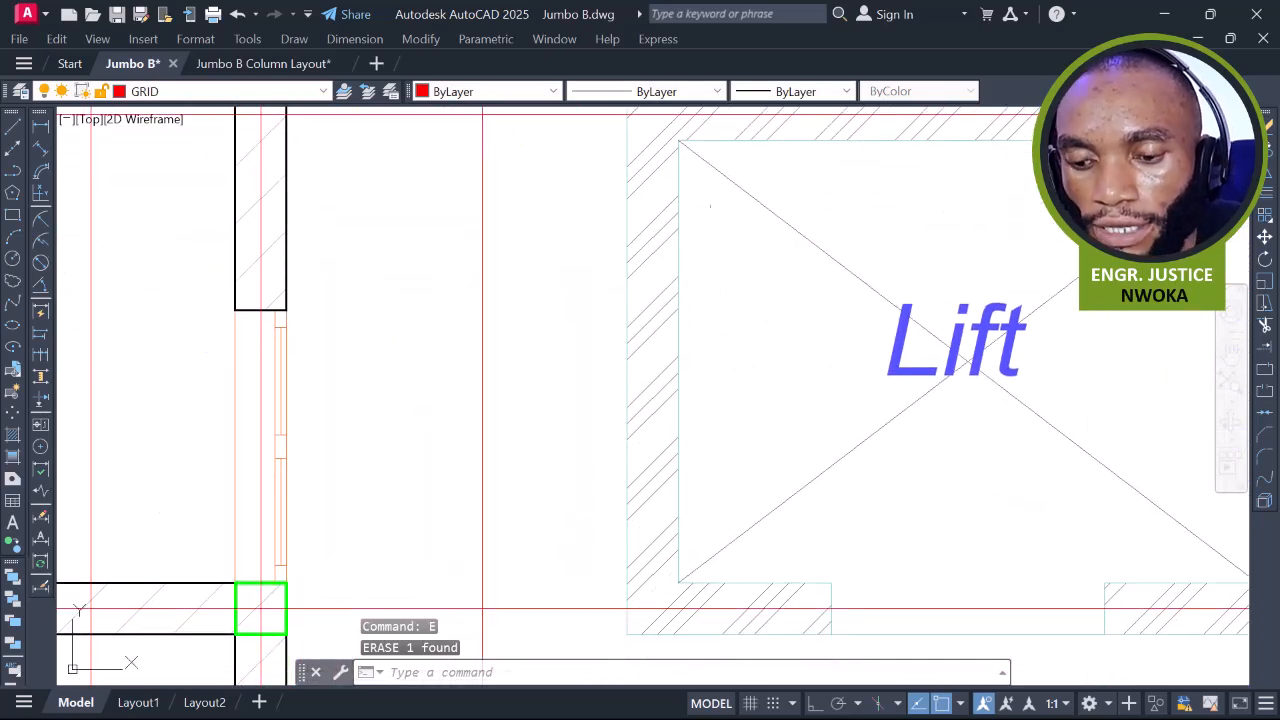
{"action": "type", "text": "l"}
{"action": "key", "text": "Return"}
{"action": "scroll", "coordinate": [655, 340], "scroll_direction": "up", "scroll_amount": 4}
{"action": "scroll", "coordinate": [600, 295], "scroll_direction": "up", "scroll_amount": 2}
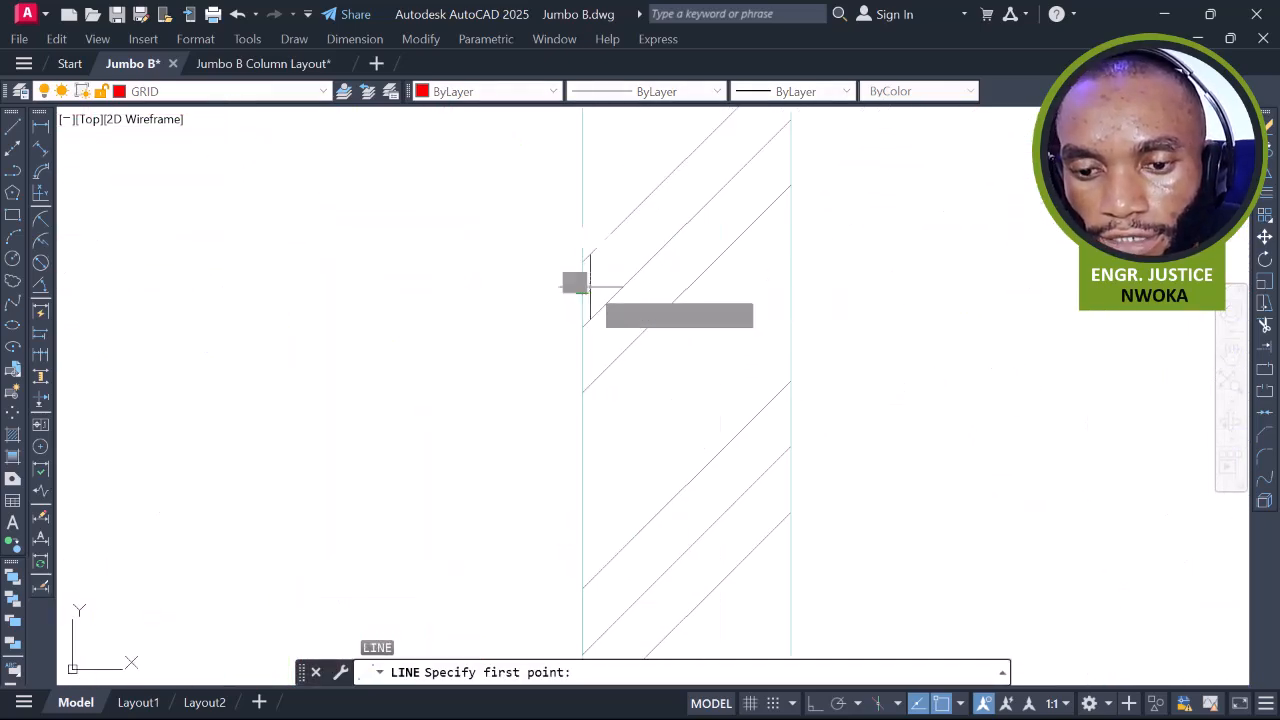
{"action": "left_click", "coordinate": [582, 287]}
{"action": "left_click", "coordinate": [790, 287]}
{"action": "key", "text": "Escape"}
{"action": "type", "text": "XL"}
{"action": "key", "text": "Return"}
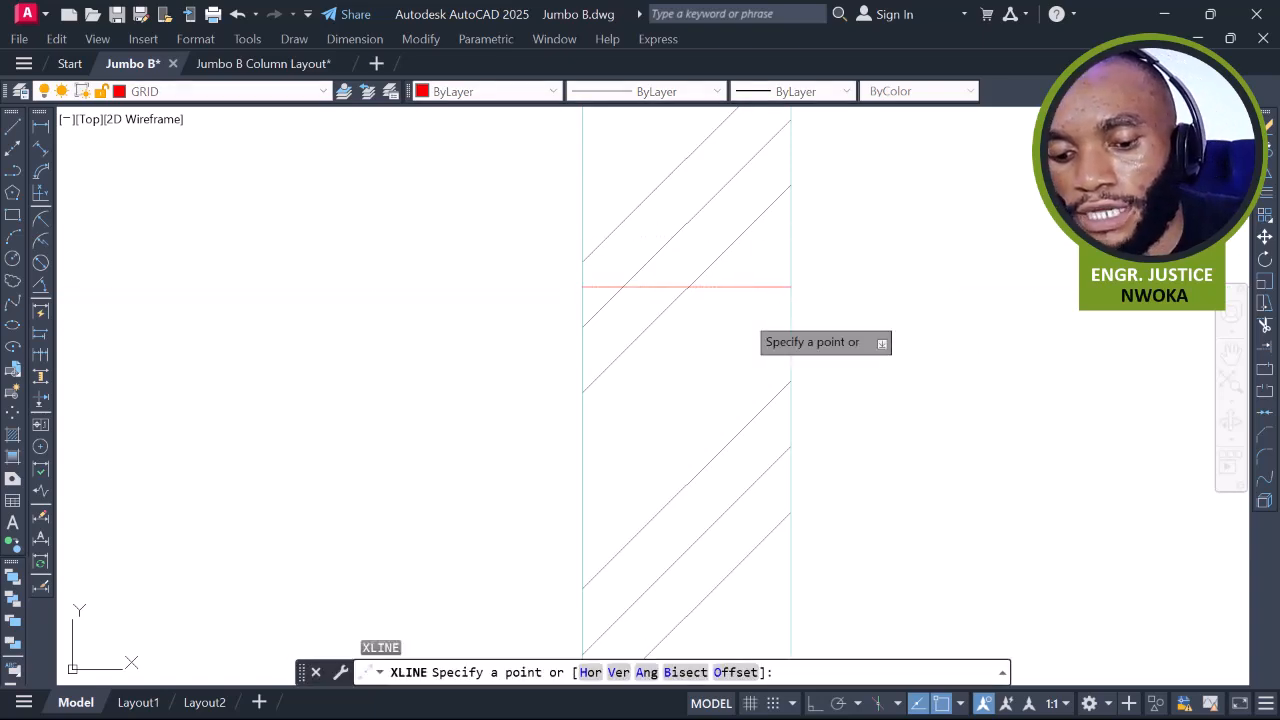
{"action": "type", "text": "V"}
{"action": "key", "text": "Return"}
{"action": "scroll", "coordinate": [684, 281], "scroll_direction": "up", "scroll_amount": 6}
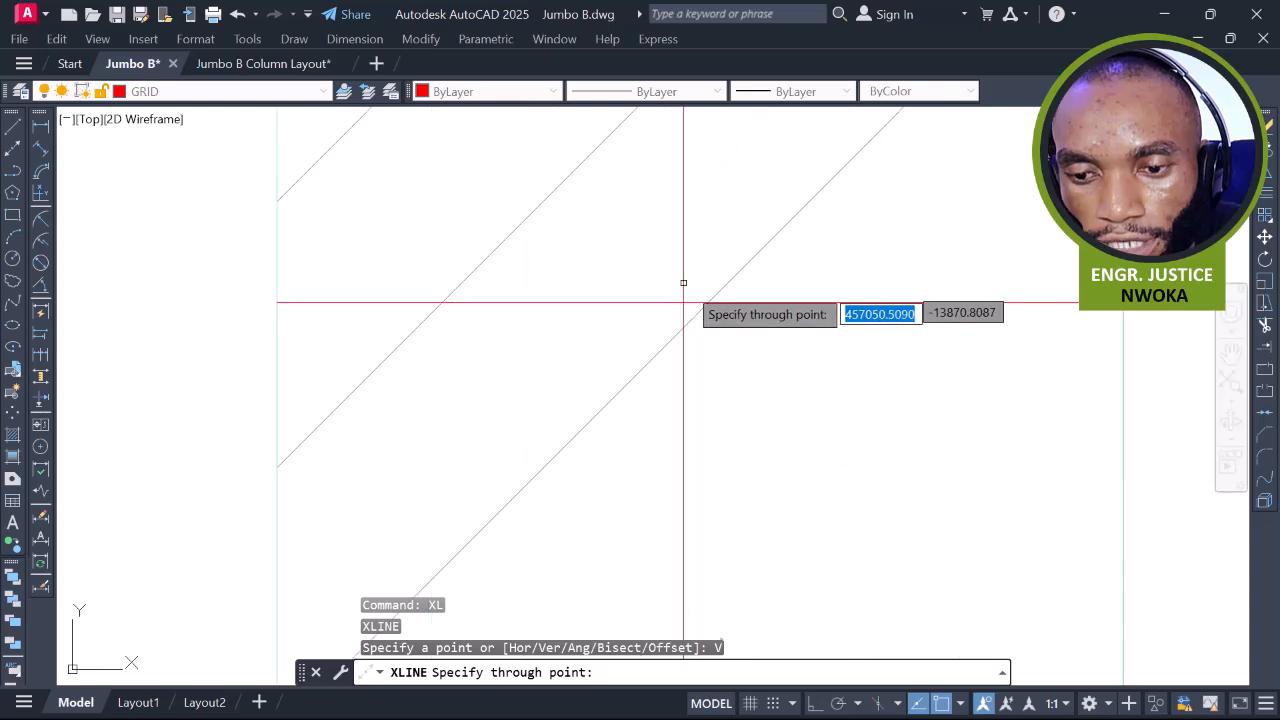
{"action": "left_click", "coordinate": [699, 301]}
{"action": "key", "text": "Escape"}
{"action": "left_click", "coordinate": [730, 302]}
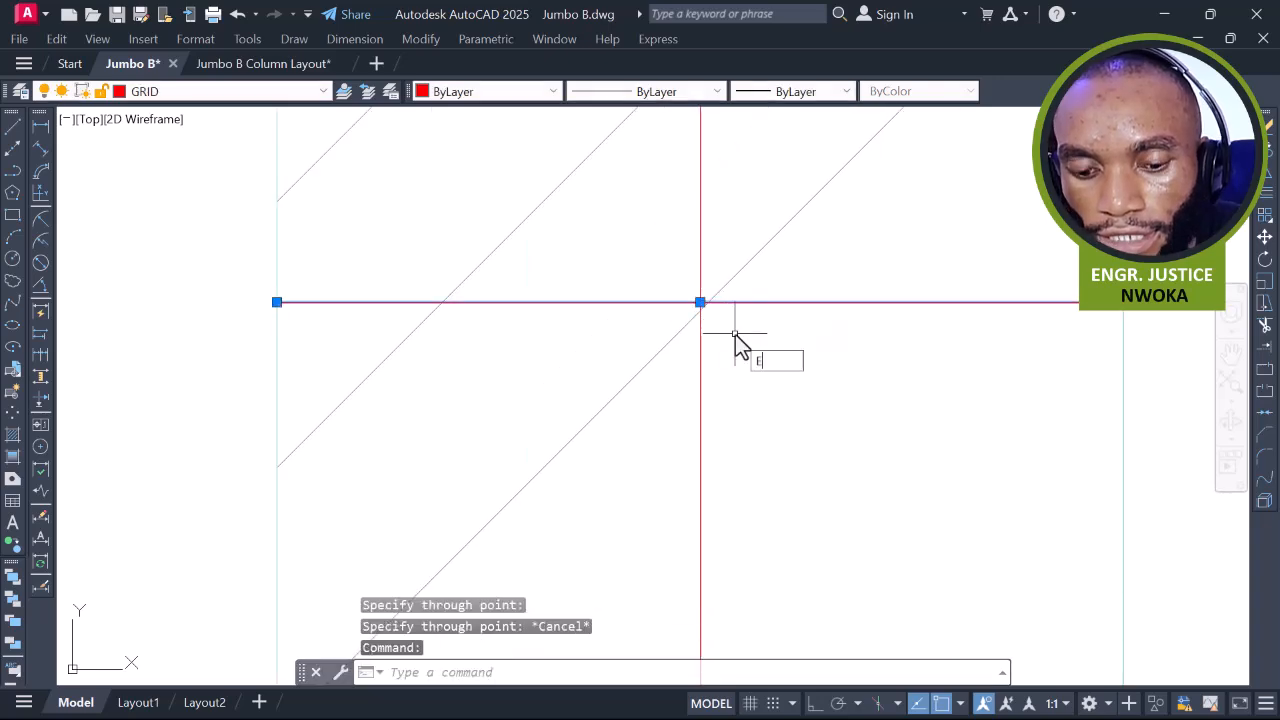
{"action": "type", "text": "E"}
{"action": "key", "text": "Return"}
{"action": "scroll", "coordinate": [634, 306], "scroll_direction": "down", "scroll_amount": 6}
Run a vertical construction line through the centre of the right-hand lift wall and erase its helper line
{"action": "middle_click_drag", "start_coordinate": [808, 374], "coordinate": [329, 391]}
{"action": "scroll", "coordinate": [830, 340], "scroll_direction": "up", "scroll_amount": 4}
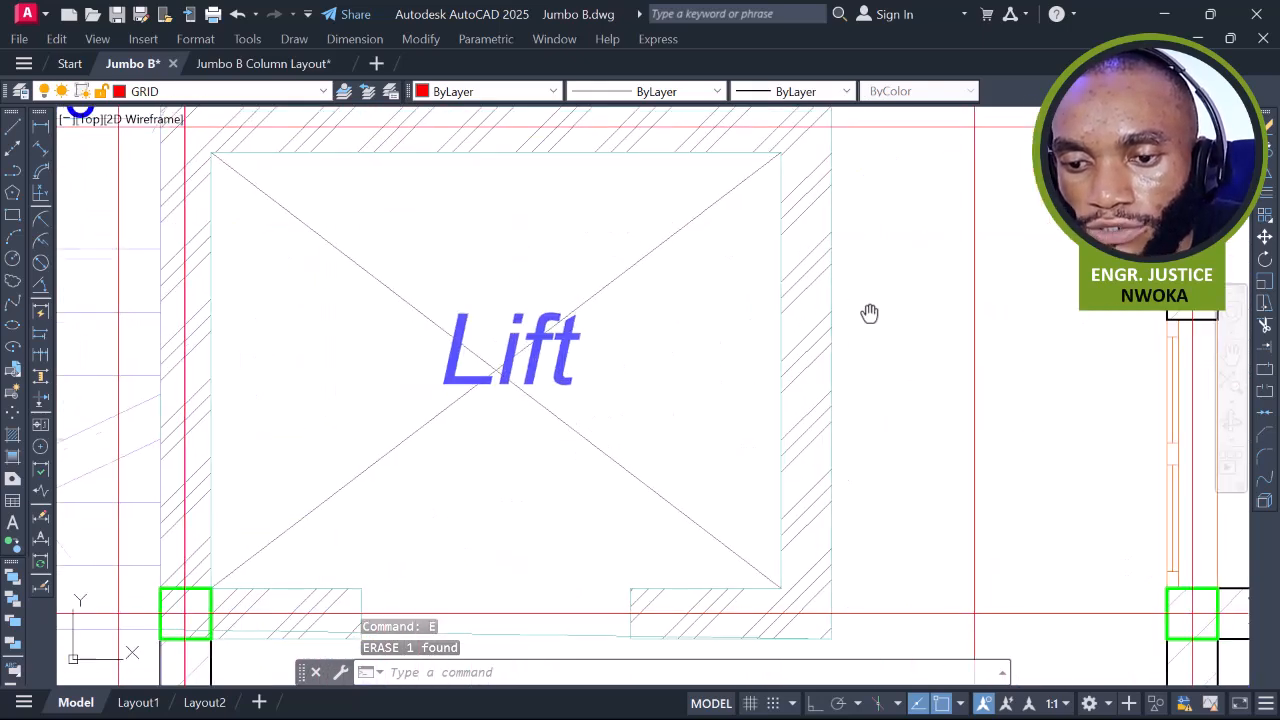
{"action": "middle_click_drag", "start_coordinate": [868, 324], "coordinate": [875, 263]}
{"action": "type", "text": "L"}
{"action": "key", "text": "Return"}
{"action": "scroll", "coordinate": [818, 292], "scroll_direction": "up", "scroll_amount": 6}
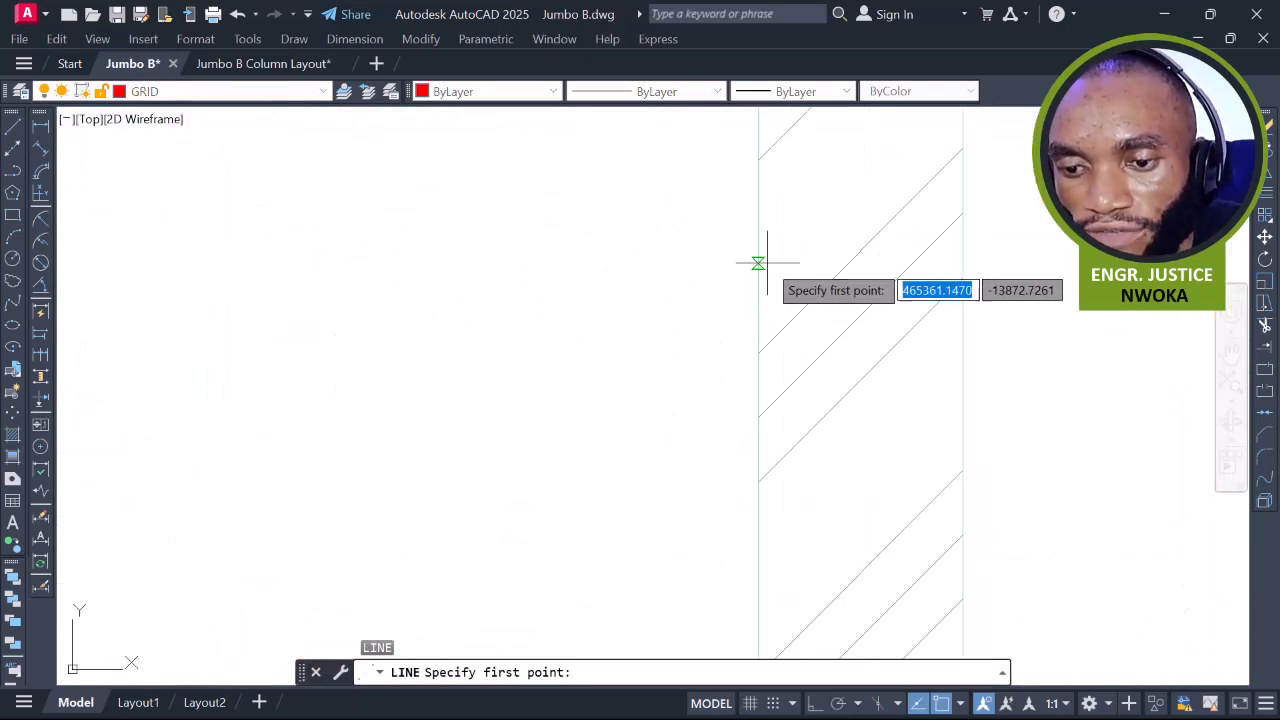
{"action": "left_click", "coordinate": [758, 263]}
{"action": "left_click", "coordinate": [962, 262]}
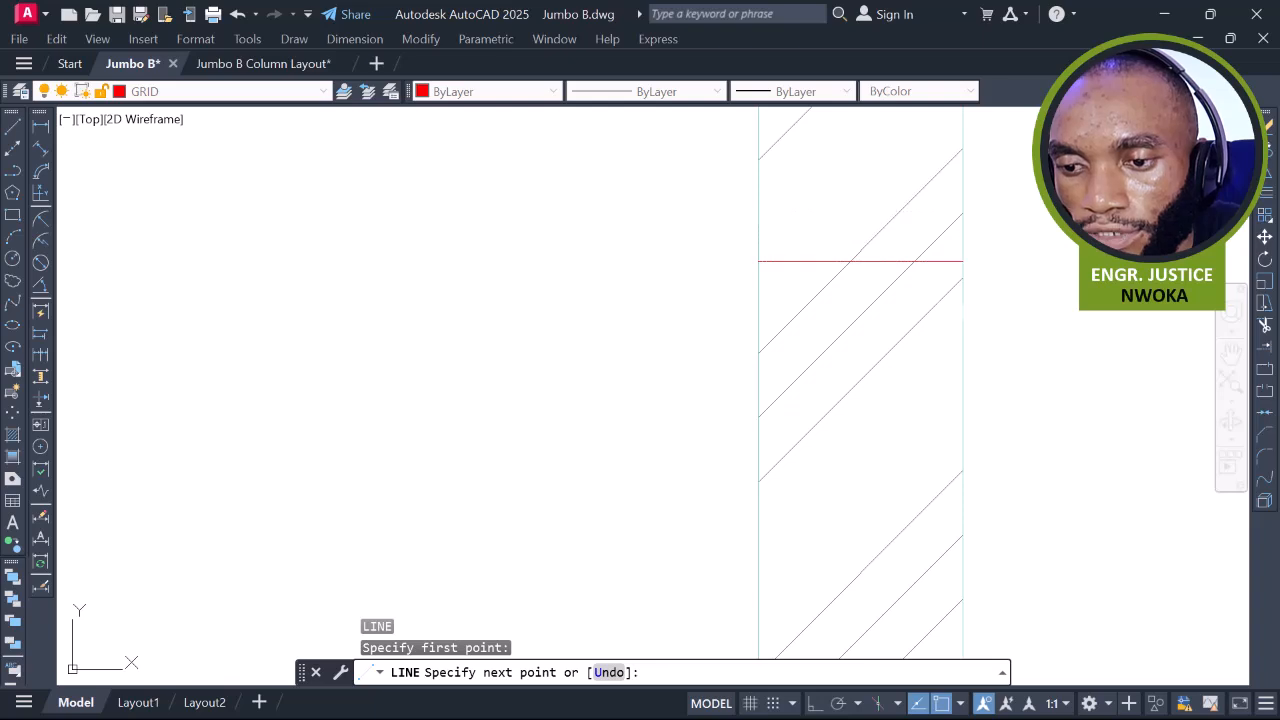
{"action": "key", "text": "Escape"}
{"action": "type", "text": "XL"}
{"action": "key", "text": "Return"}
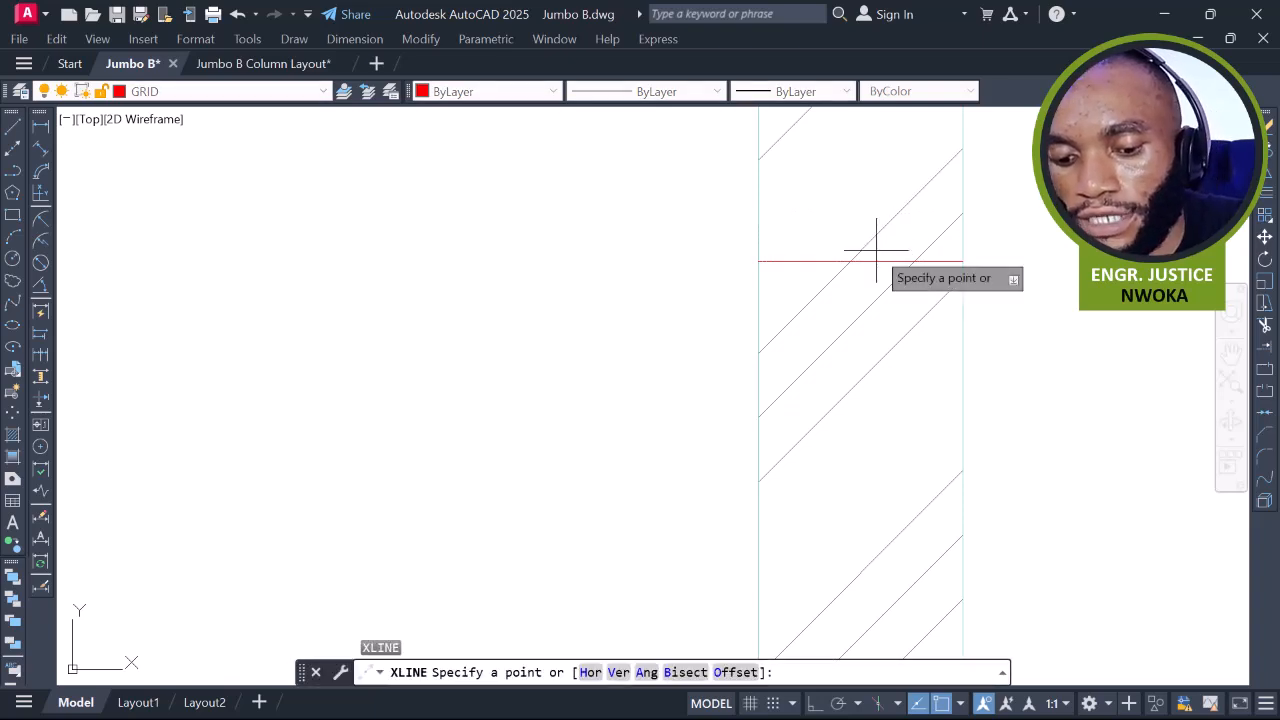
{"action": "type", "text": "V"}
{"action": "key", "text": "Return"}
{"action": "left_click", "coordinate": [861, 261]}
{"action": "key", "text": "Escape"}
{"action": "left_click", "coordinate": [885, 260]}
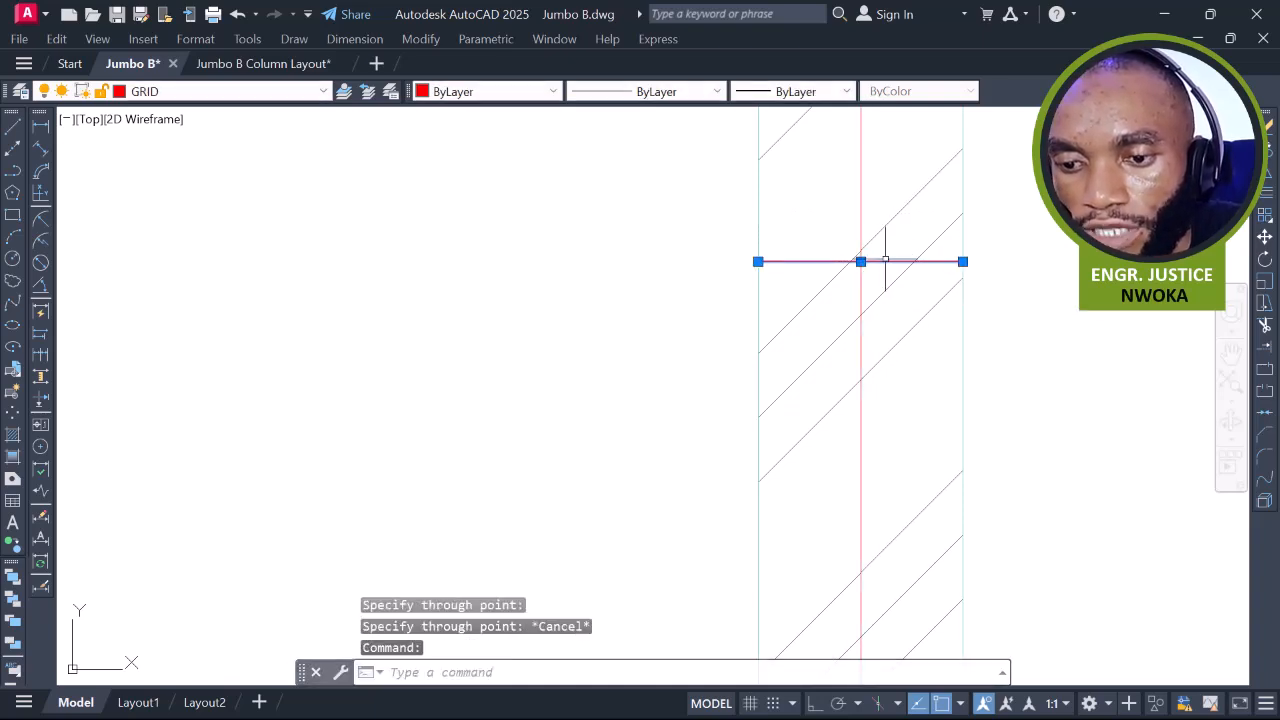
{"action": "key", "text": "Return"}
{"action": "scroll", "coordinate": [880, 265], "scroll_direction": "down", "scroll_amount": 5}
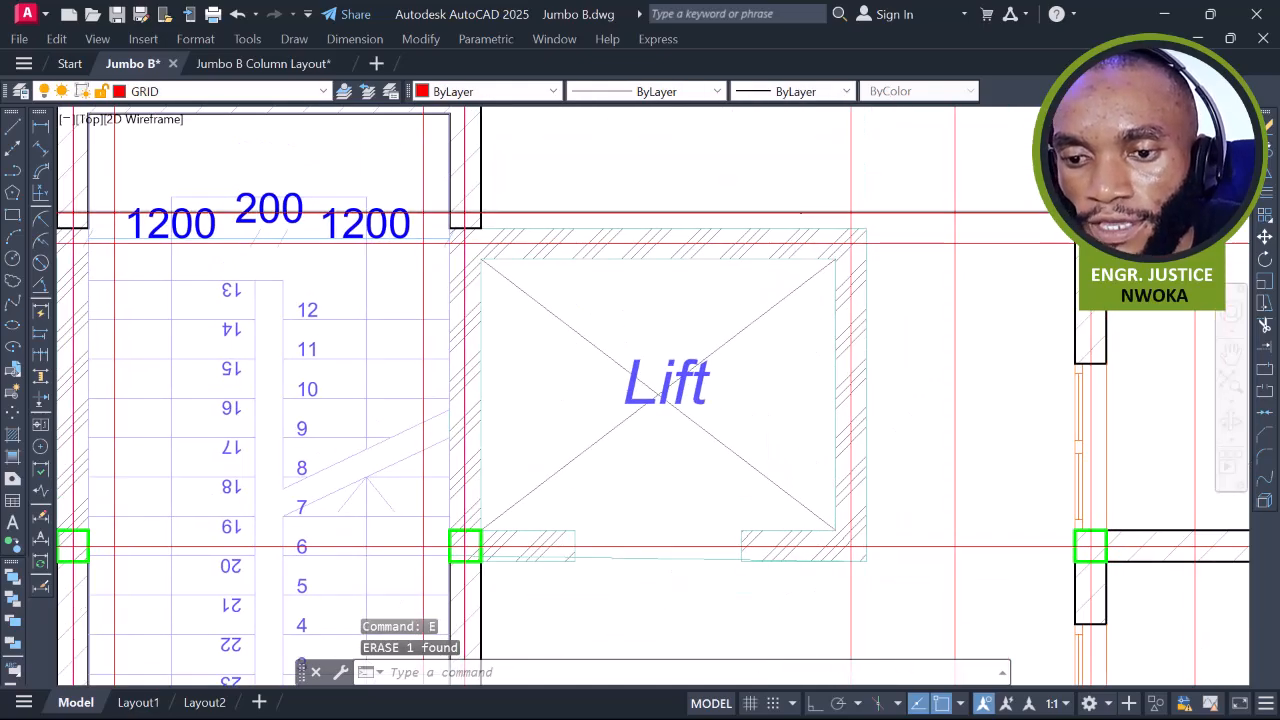
{"action": "middle_click_drag", "start_coordinate": [798, 268], "coordinate": [734, 229]}
{"action": "scroll", "coordinate": [789, 283], "scroll_direction": "down", "scroll_amount": 2}
{"action": "middle_click_drag", "start_coordinate": [789, 283], "coordinate": [797, 350]}
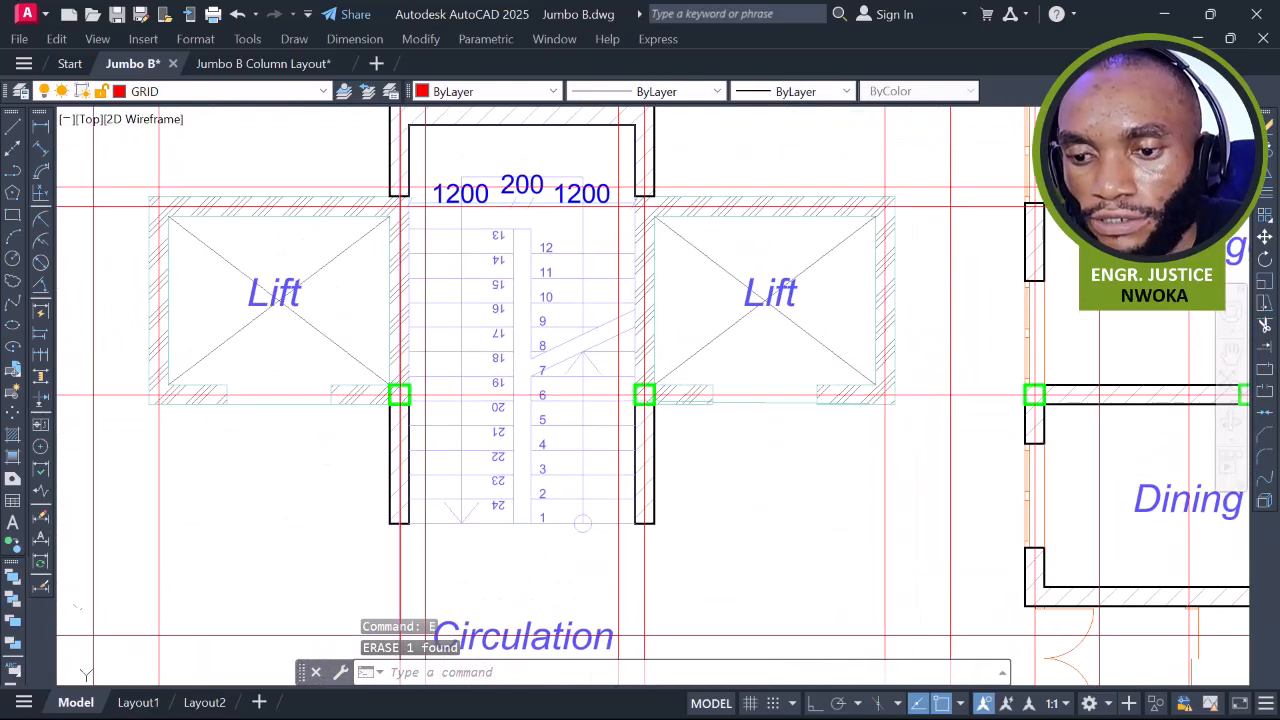
{"action": "scroll", "coordinate": [958, 417], "scroll_direction": "down", "scroll_amount": 5}
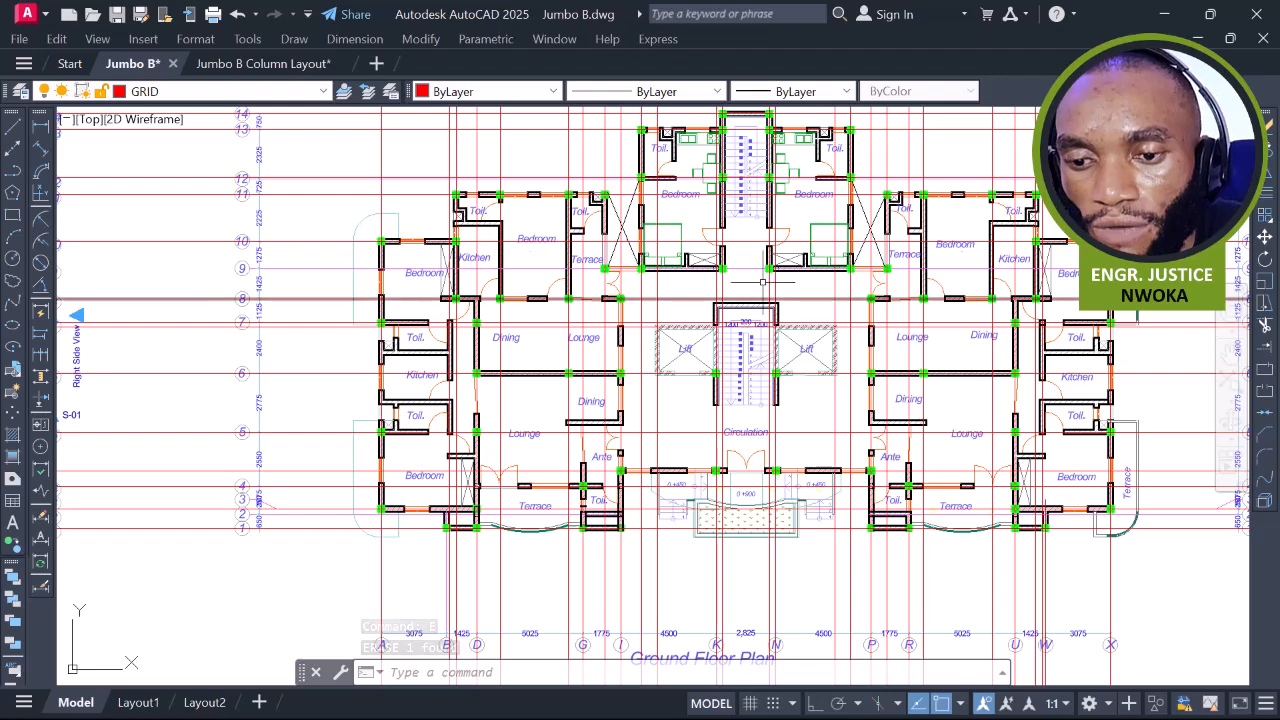
Draw a helper line across the stair core's top wall and place a horizontal construction line at its midpoint
{"action": "scroll", "coordinate": [738, 284], "scroll_direction": "up", "scroll_amount": 3}
{"action": "middle_click_drag", "start_coordinate": [704, 288], "coordinate": [702, 126]}
{"action": "scroll", "coordinate": [712, 170], "scroll_direction": "up", "scroll_amount": 3}
{"action": "type", "text": "l"}
{"action": "key", "text": "Return"}
{"action": "scroll", "coordinate": [695, 255], "scroll_direction": "up", "scroll_amount": 1}
{"action": "scroll", "coordinate": [697, 207], "scroll_direction": "down", "scroll_amount": 4}
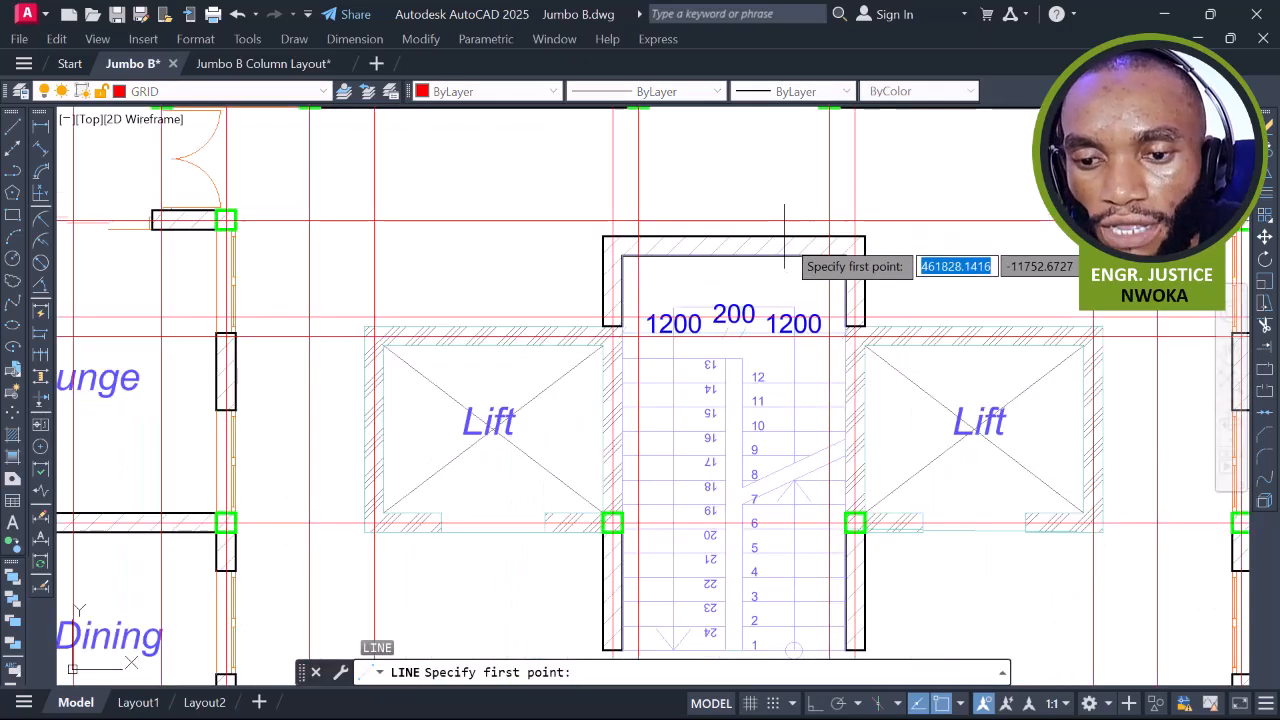
{"action": "scroll", "coordinate": [755, 285], "scroll_direction": "up", "scroll_amount": 6}
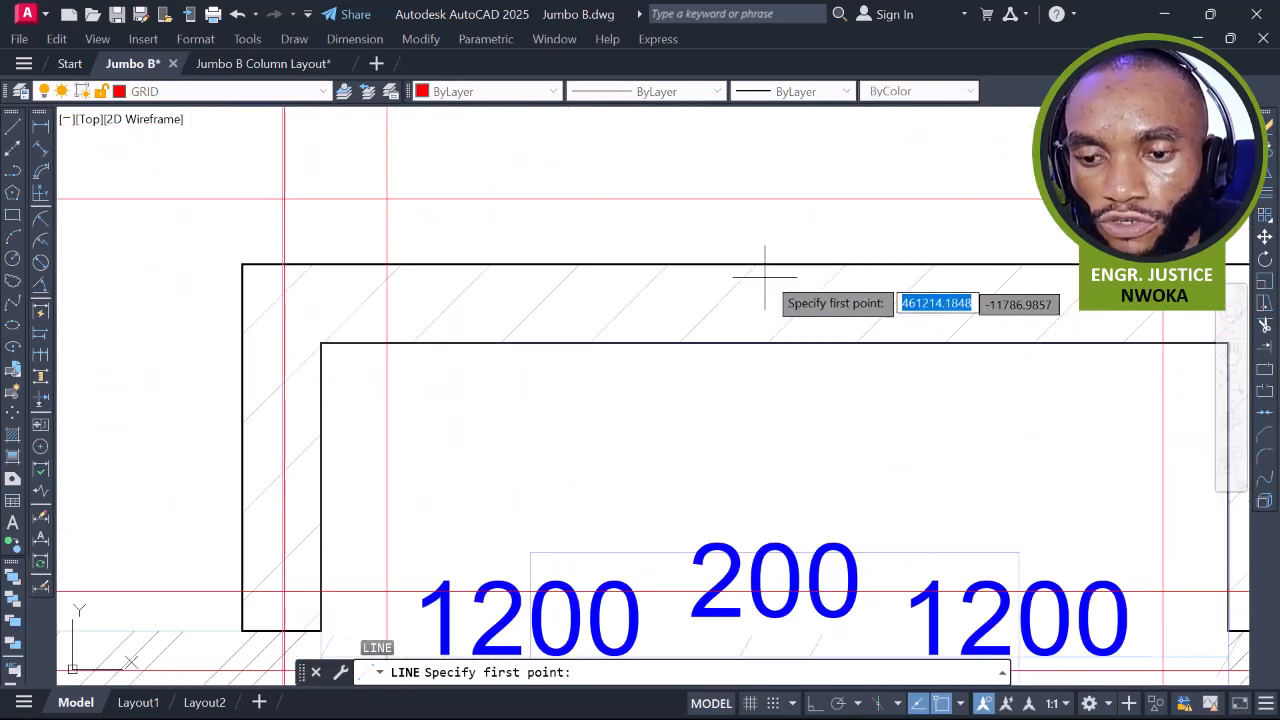
{"action": "left_click", "coordinate": [795, 265]}
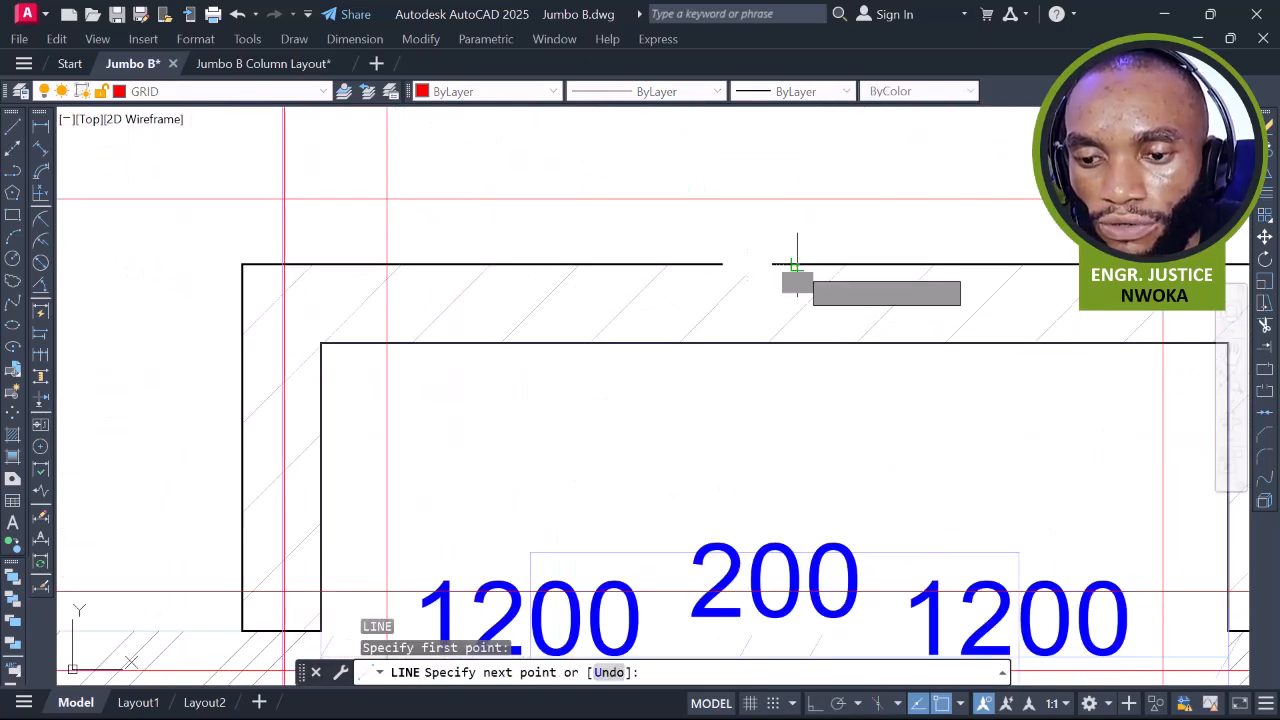
{"action": "left_click", "coordinate": [797, 343]}
{"action": "key", "text": "Escape"}
{"action": "type", "text": "XL"}
{"action": "key", "text": "Return"}
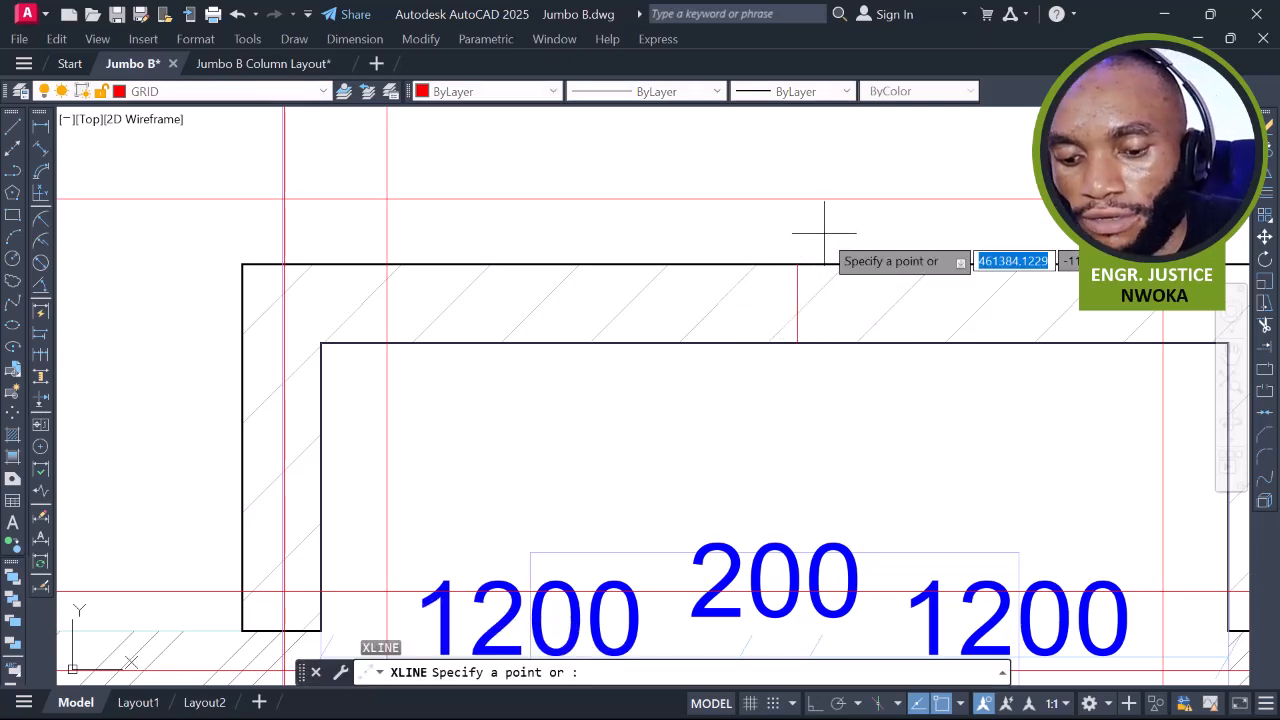
{"action": "type", "text": "H"}
{"action": "key", "text": "Return"}
{"action": "scroll", "coordinate": [788, 300], "scroll_direction": "up", "scroll_amount": 3}
{"action": "left_click", "coordinate": [811, 310]}
{"action": "key", "text": "Escape"}
Erase the temporary helper line across the stair core's top wall
{"action": "left_click", "coordinate": [811, 255]}
{"action": "type", "text": "E"}
{"action": "key", "text": "Return"}
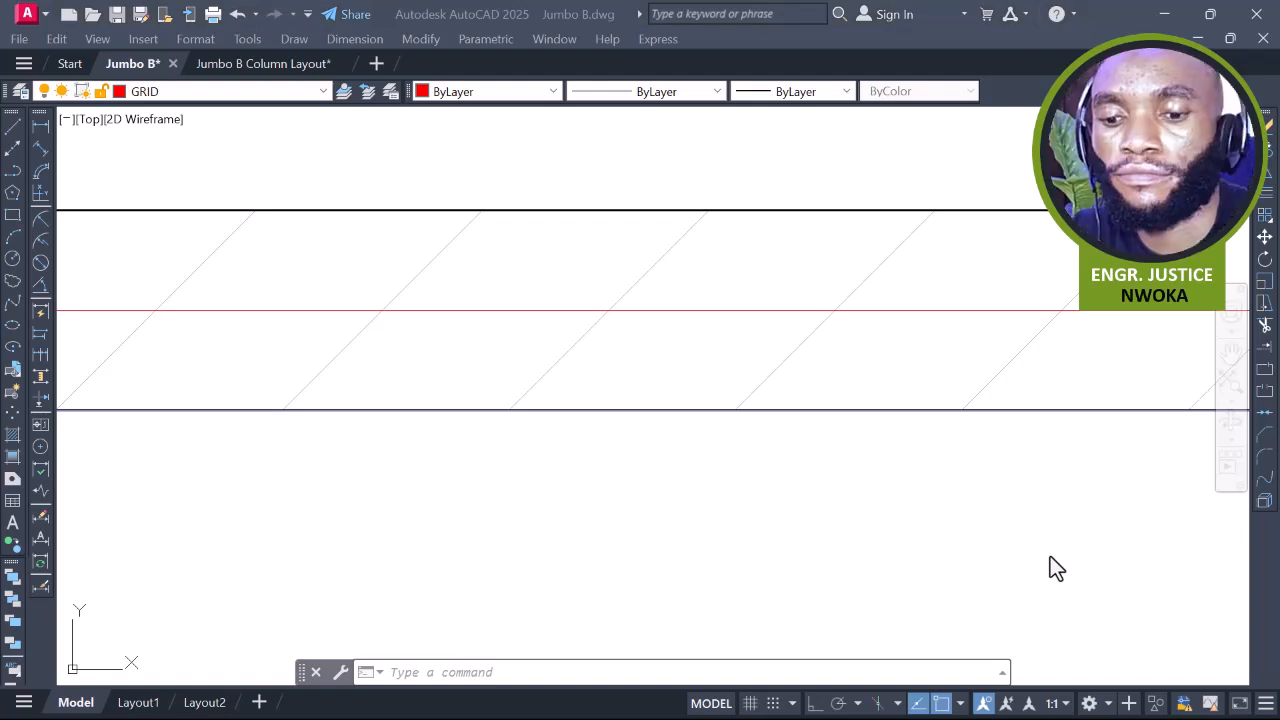
{"action": "left_click", "coordinate": [727, 365]}
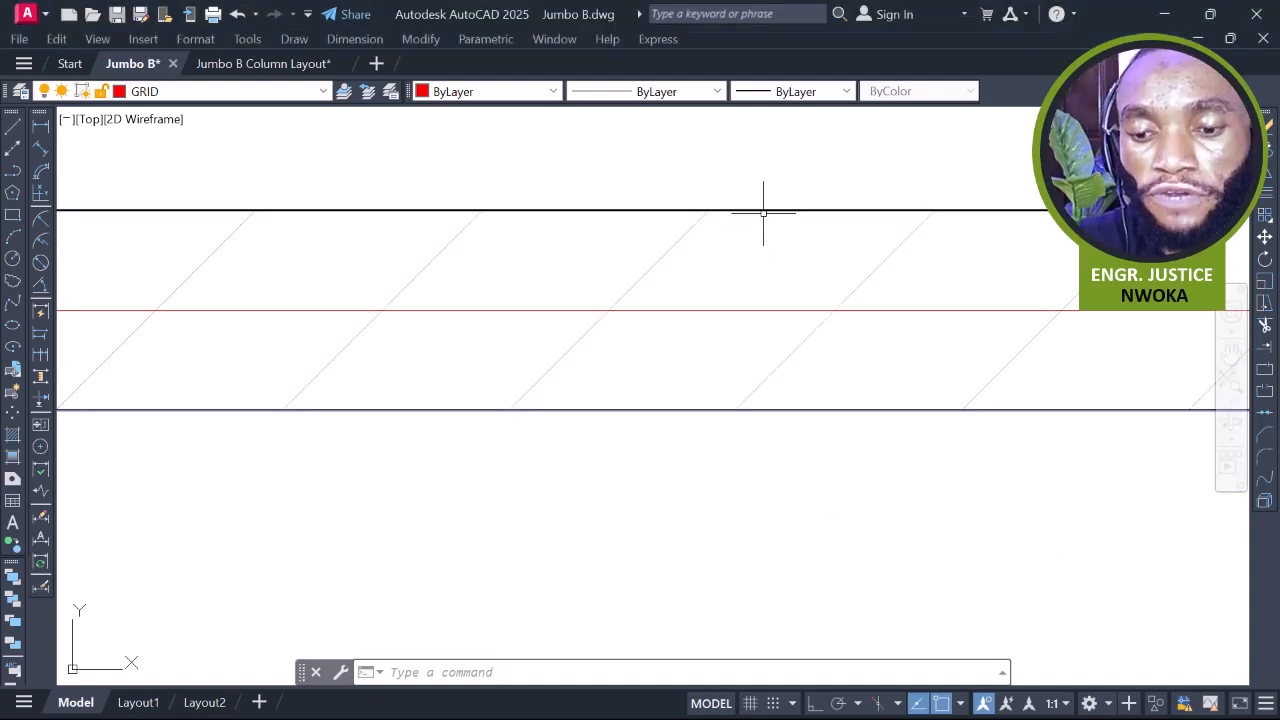
{"action": "scroll", "coordinate": [762, 217], "scroll_direction": "down", "scroll_amount": 2}
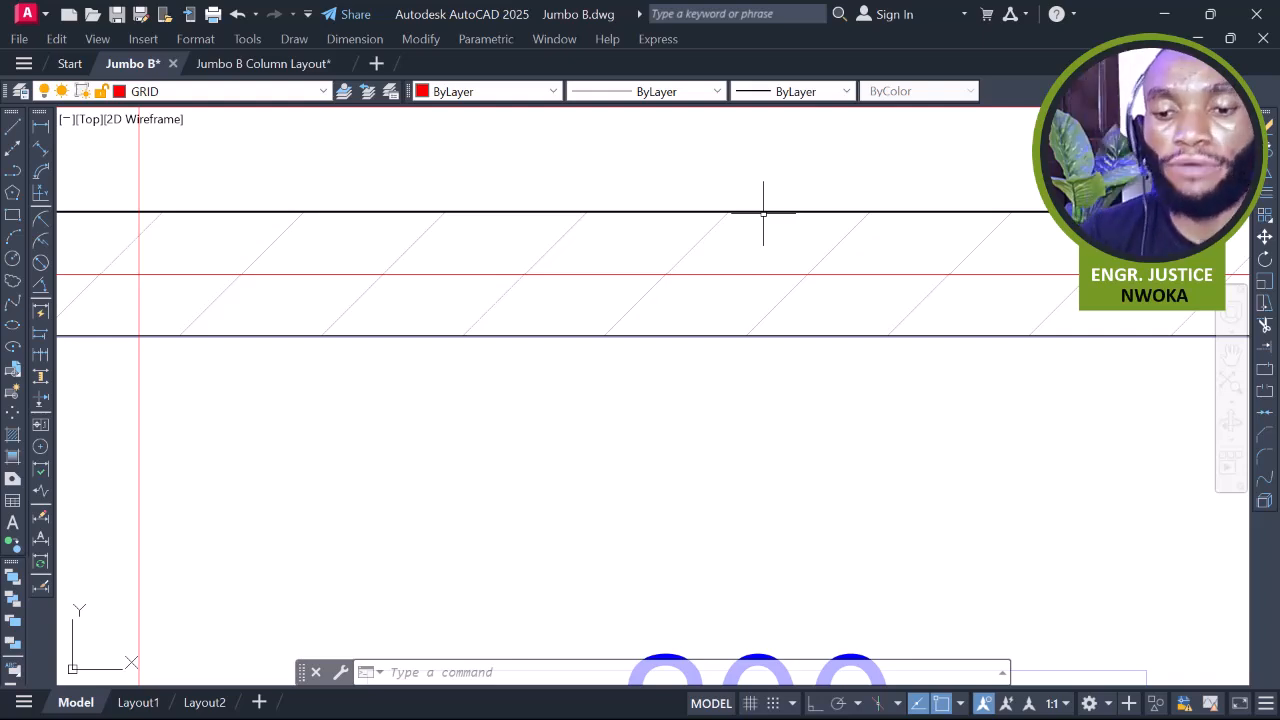
{"action": "mouse_move", "coordinate": [763, 212]}
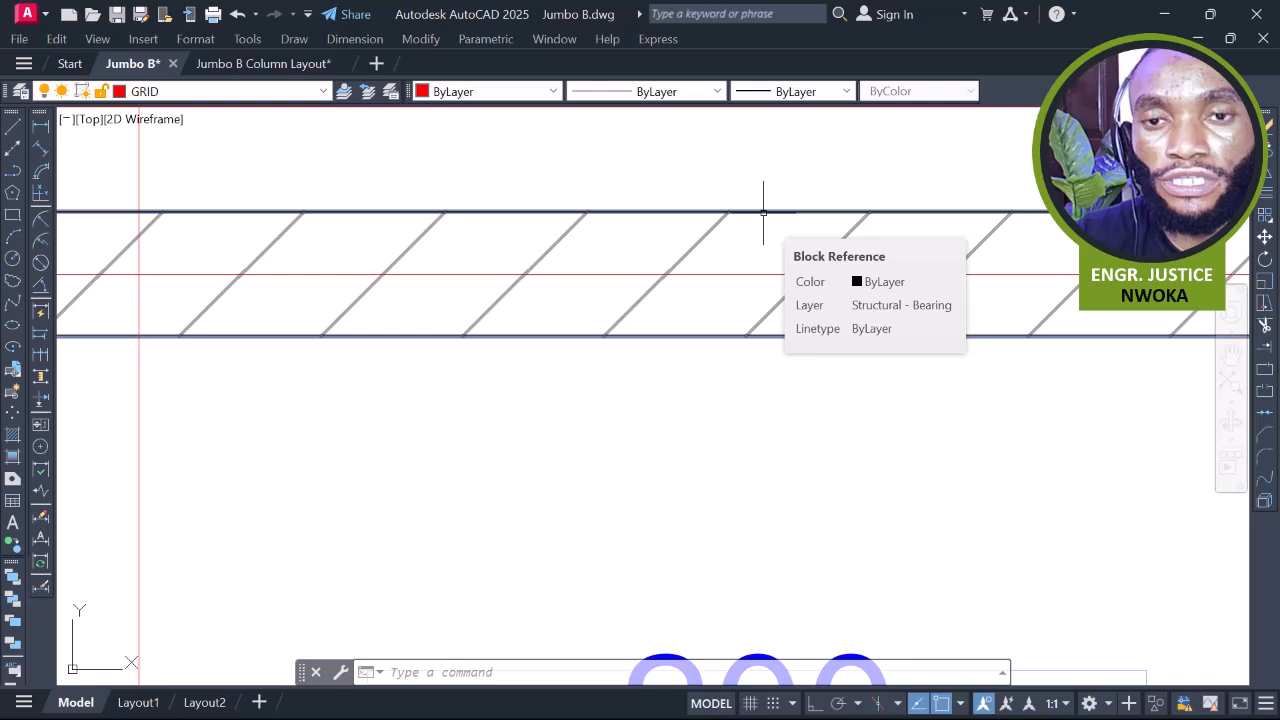
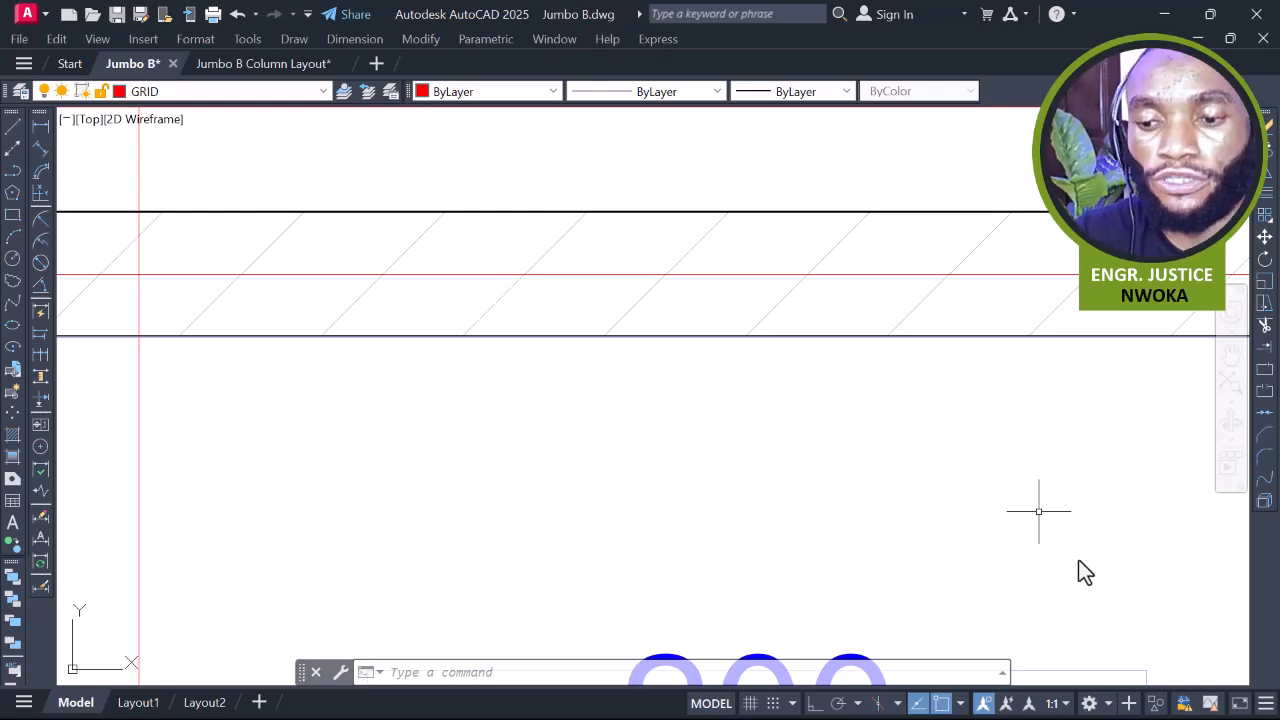
Frame the whole ground floor plan in view, then clear a trial selection of its left wing
{"action": "scroll", "coordinate": [844, 465], "scroll_direction": "down", "scroll_amount": 15}
{"action": "middle_click_drag", "start_coordinate": [678, 252], "coordinate": [665, 334]}
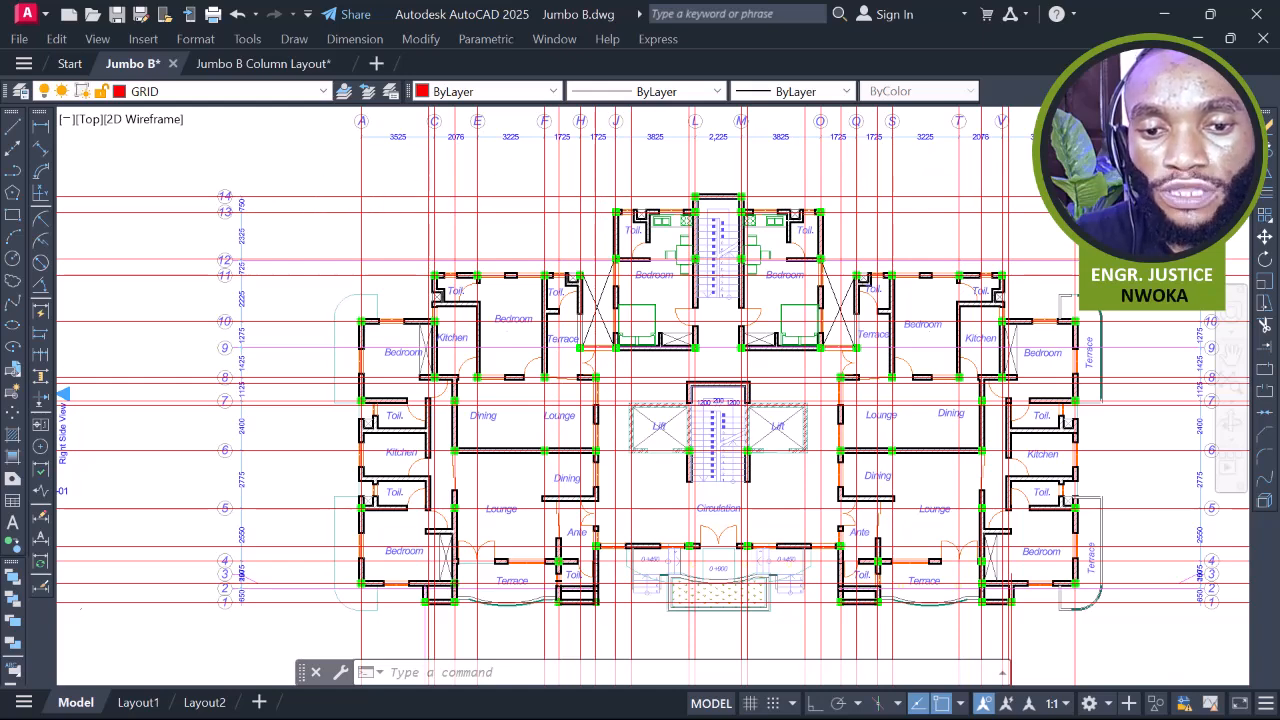
{"action": "scroll", "coordinate": [556, 190], "scroll_direction": "down", "scroll_amount": 2}
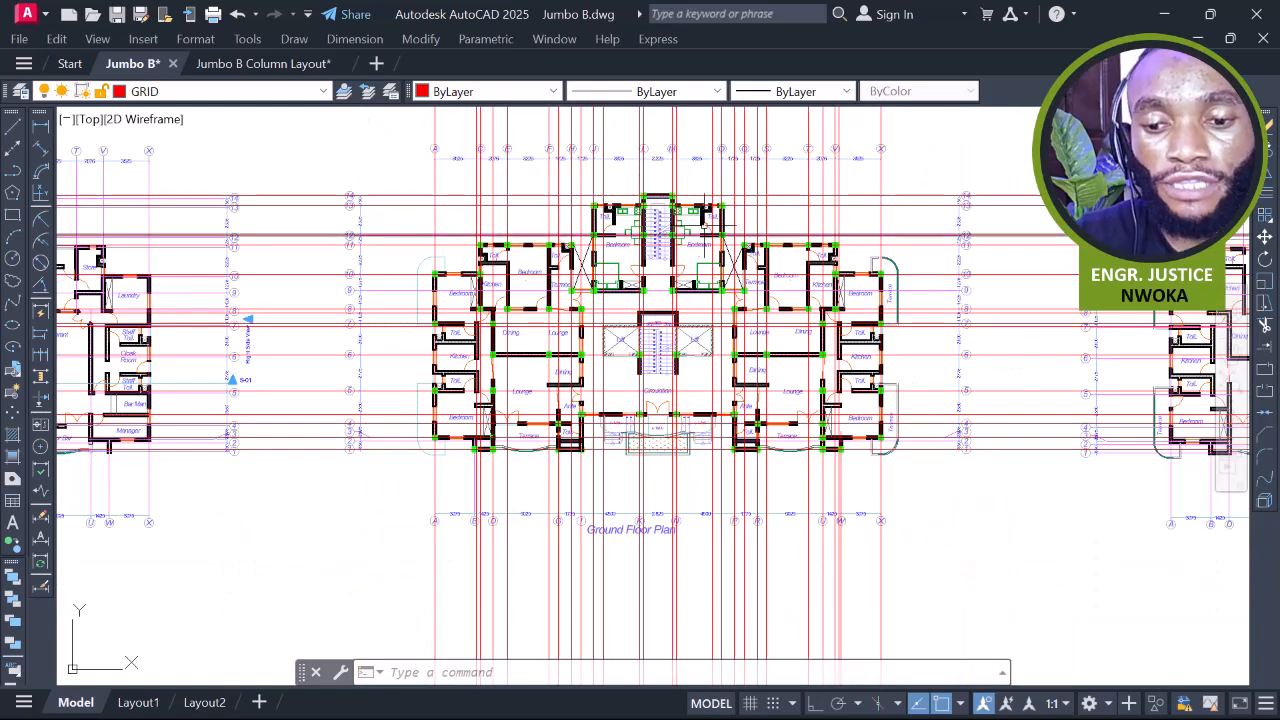
{"action": "left_click", "coordinate": [407, 173]}
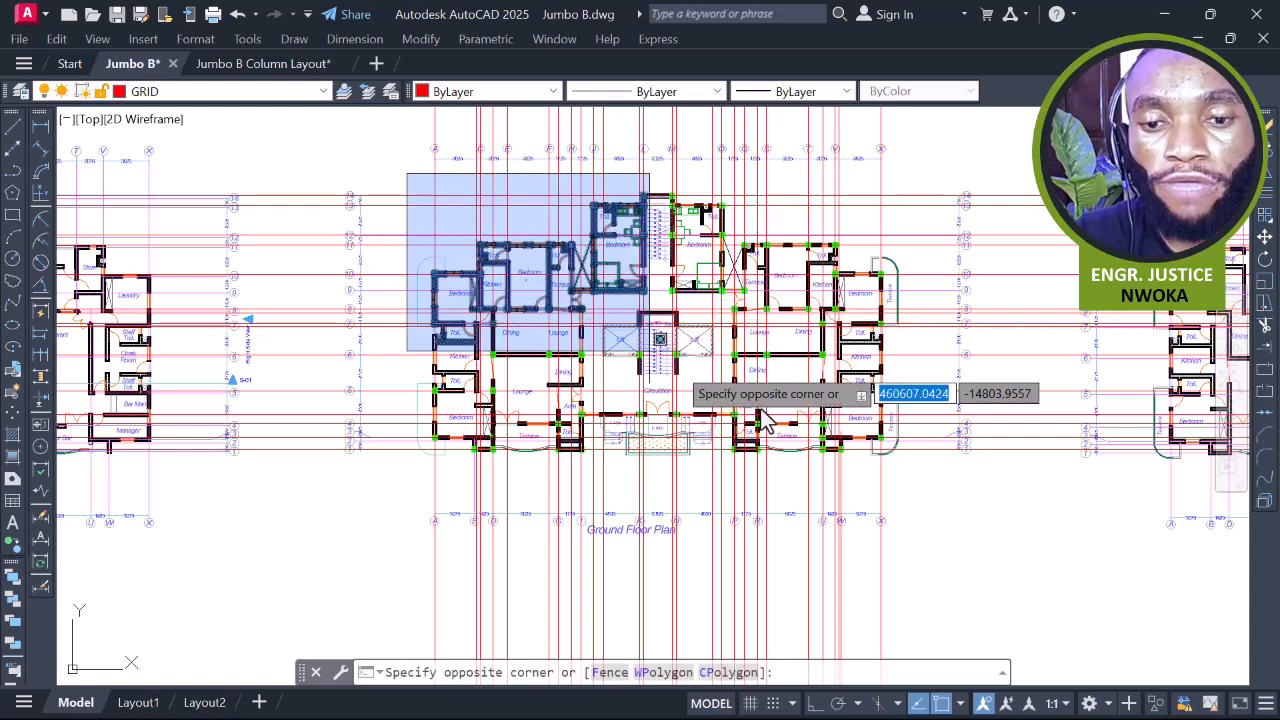
{"action": "left_click", "coordinate": [933, 488]}
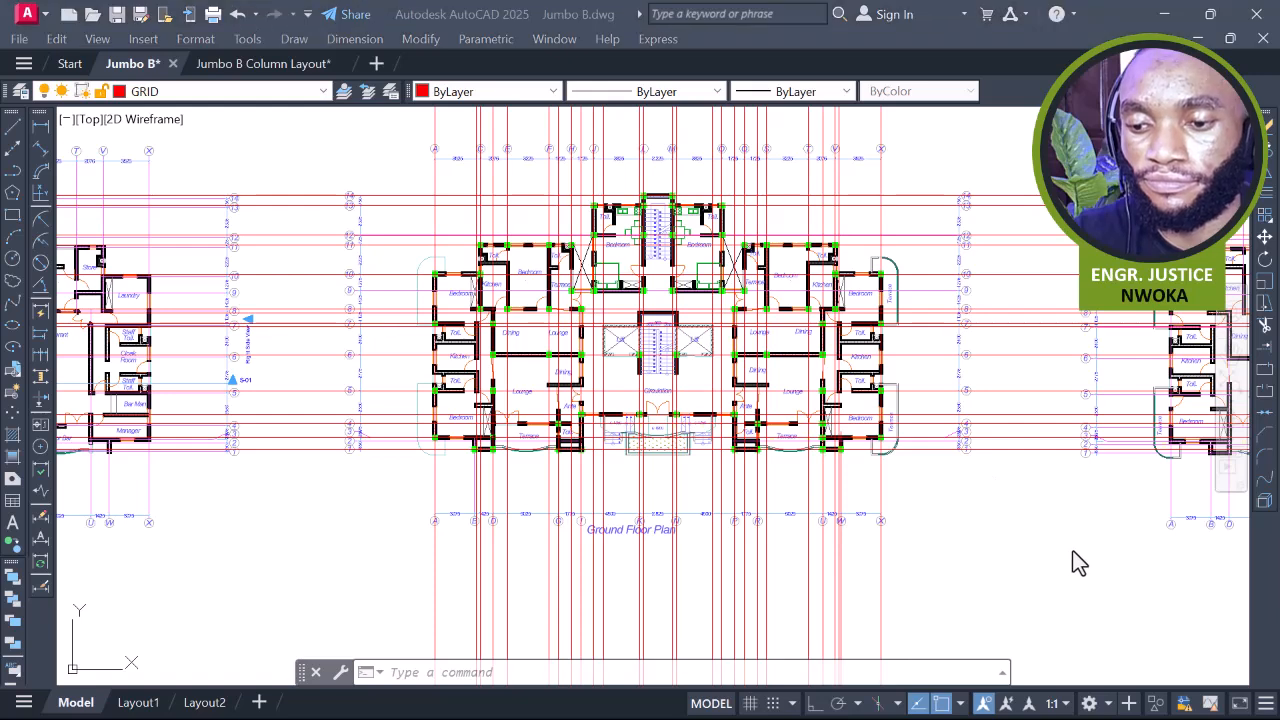
{"action": "left_click", "coordinate": [898, 175]}
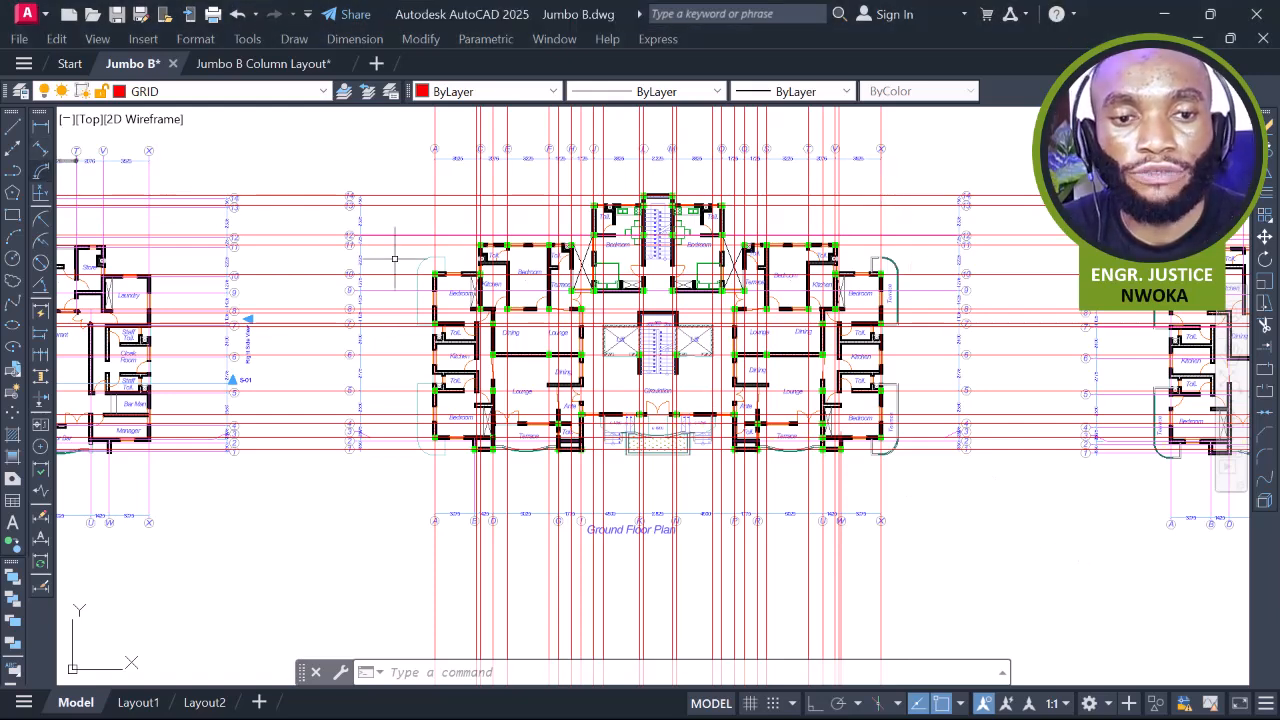
Draw a rectangle with REC from above-left to below-right of the plan
{"action": "type", "text": "REC"}
{"action": "key", "text": "Return"}
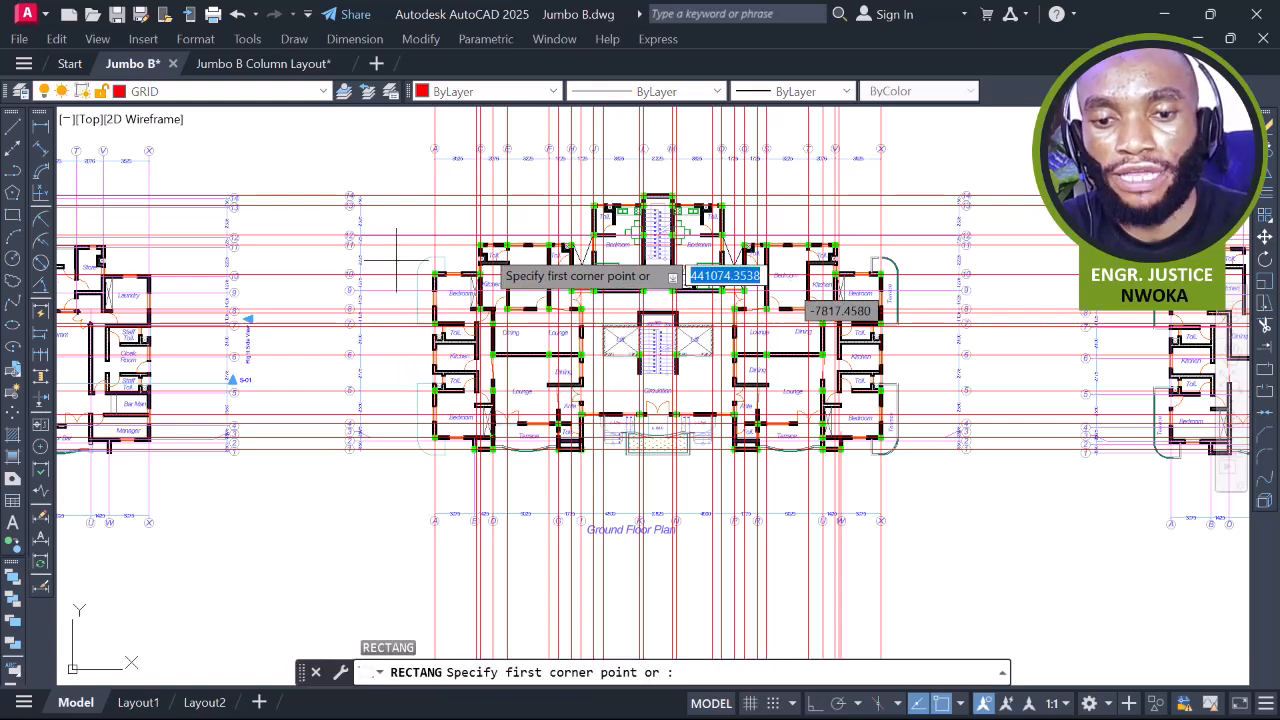
{"action": "scroll", "coordinate": [390, 183], "scroll_direction": "up", "scroll_amount": 2}
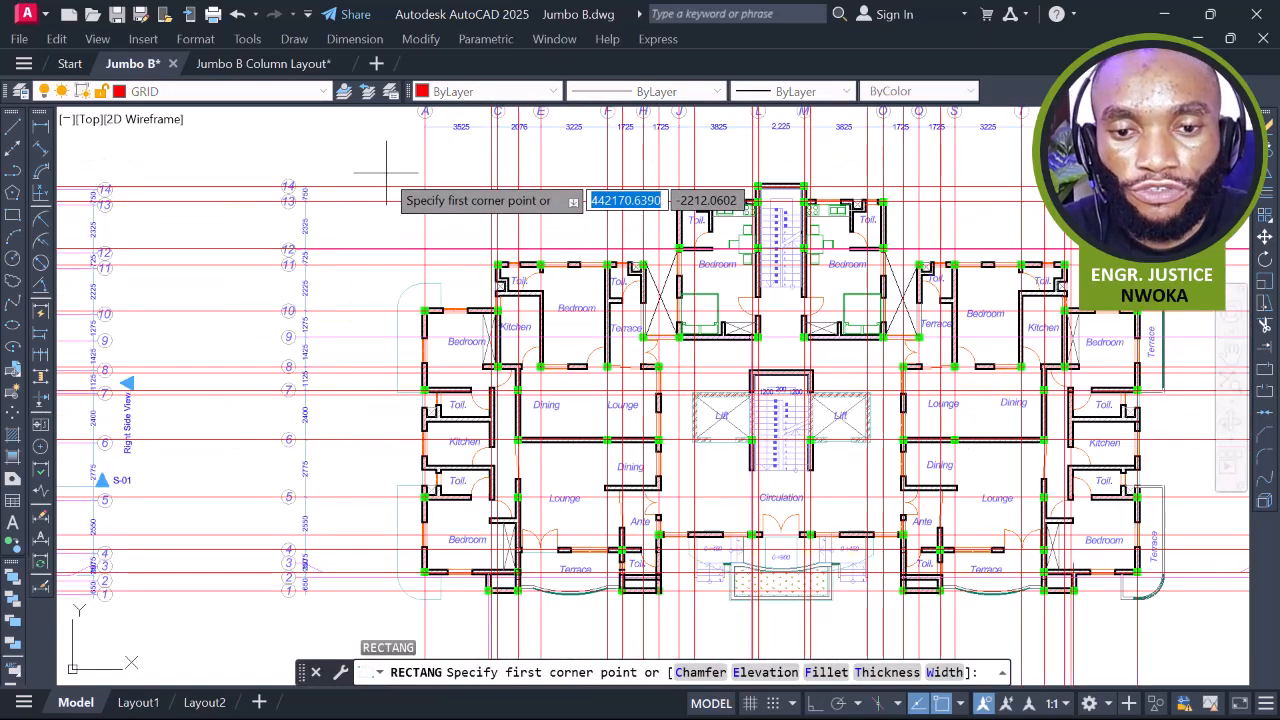
{"action": "left_click", "coordinate": [381, 170]}
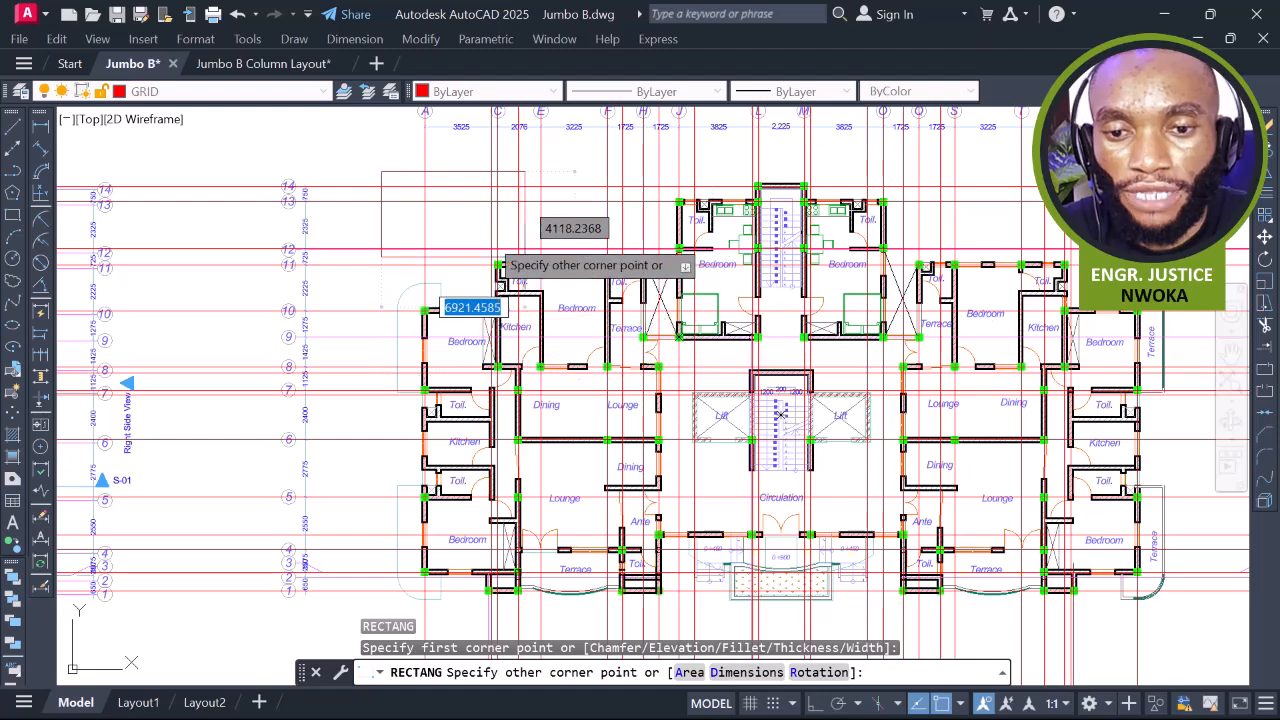
{"action": "scroll", "coordinate": [506, 248], "scroll_direction": "down", "scroll_amount": 4}
{"action": "scroll", "coordinate": [757, 403], "scroll_direction": "up", "scroll_amount": 2}
{"action": "scroll", "coordinate": [757, 403], "scroll_direction": "up", "scroll_amount": 2}
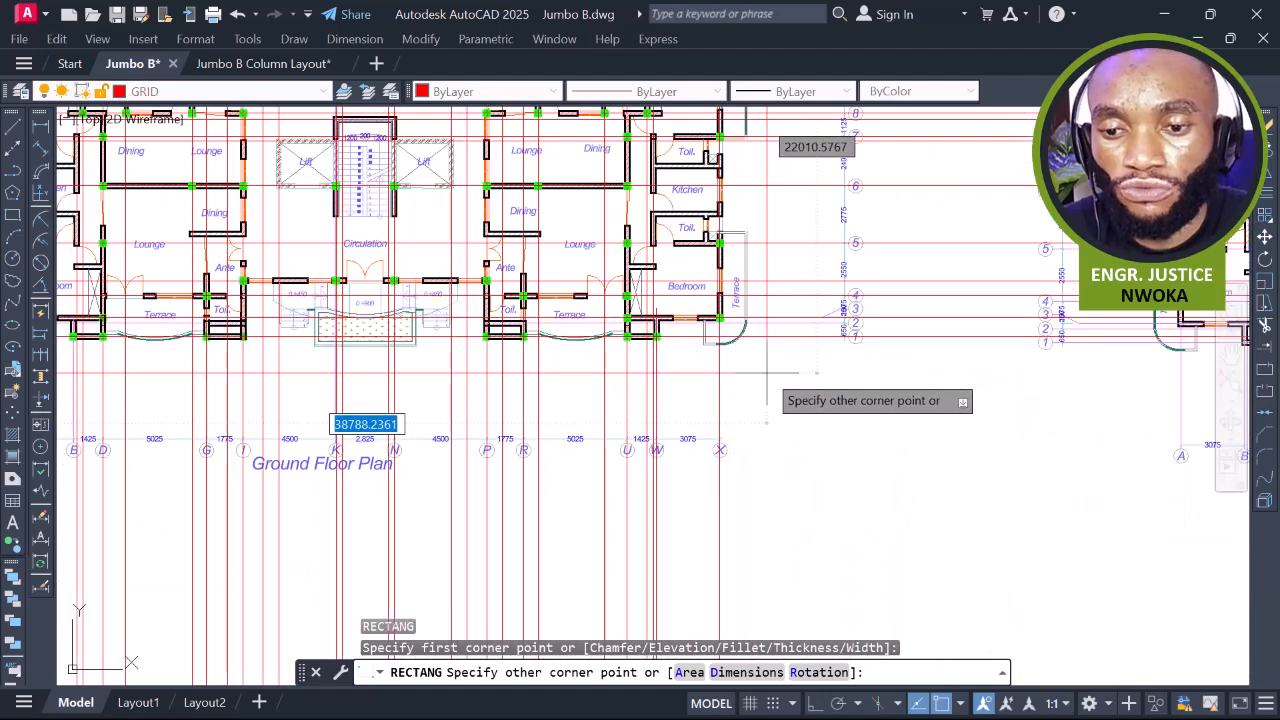
{"action": "left_click", "coordinate": [767, 373]}
Grip-stretch the rectangle's top, left and right edges to sit just around the plan
{"action": "left_click", "coordinate": [769, 374]}
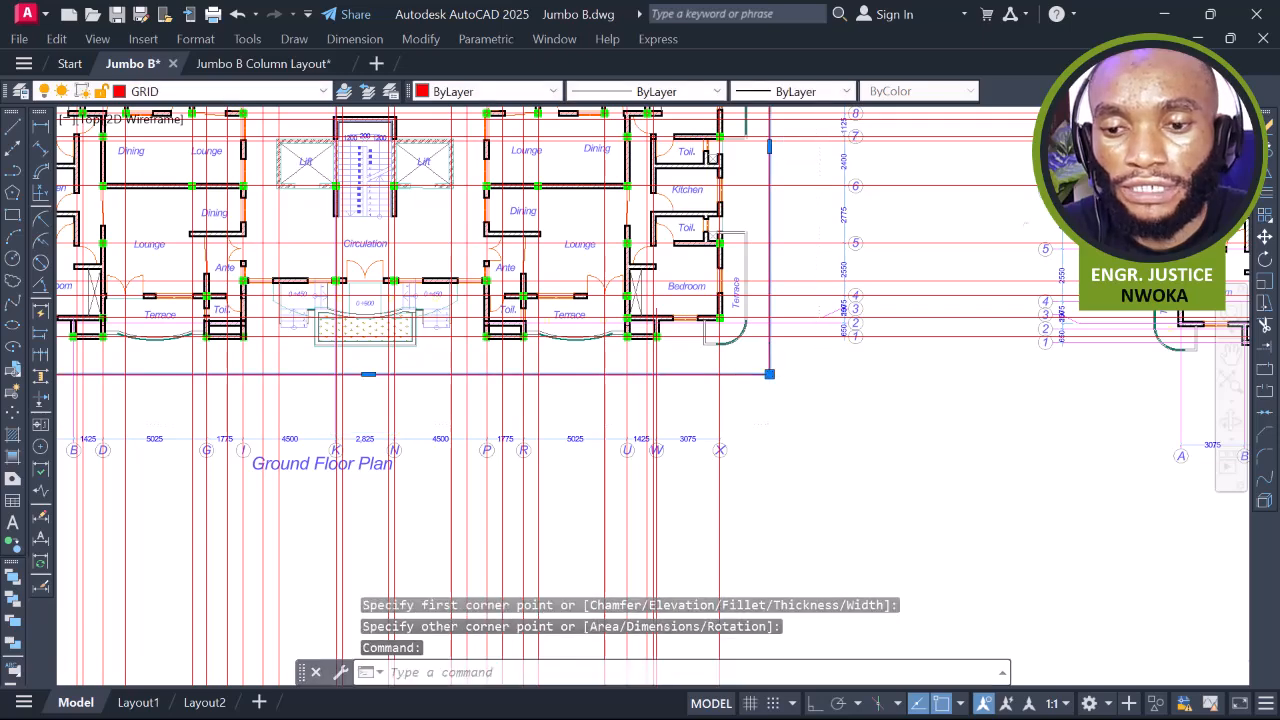
{"action": "scroll", "coordinate": [769, 374], "scroll_direction": "down", "scroll_amount": 5}
{"action": "scroll", "coordinate": [714, 251], "scroll_direction": "up", "scroll_amount": 6}
{"action": "left_click", "coordinate": [712, 242]}
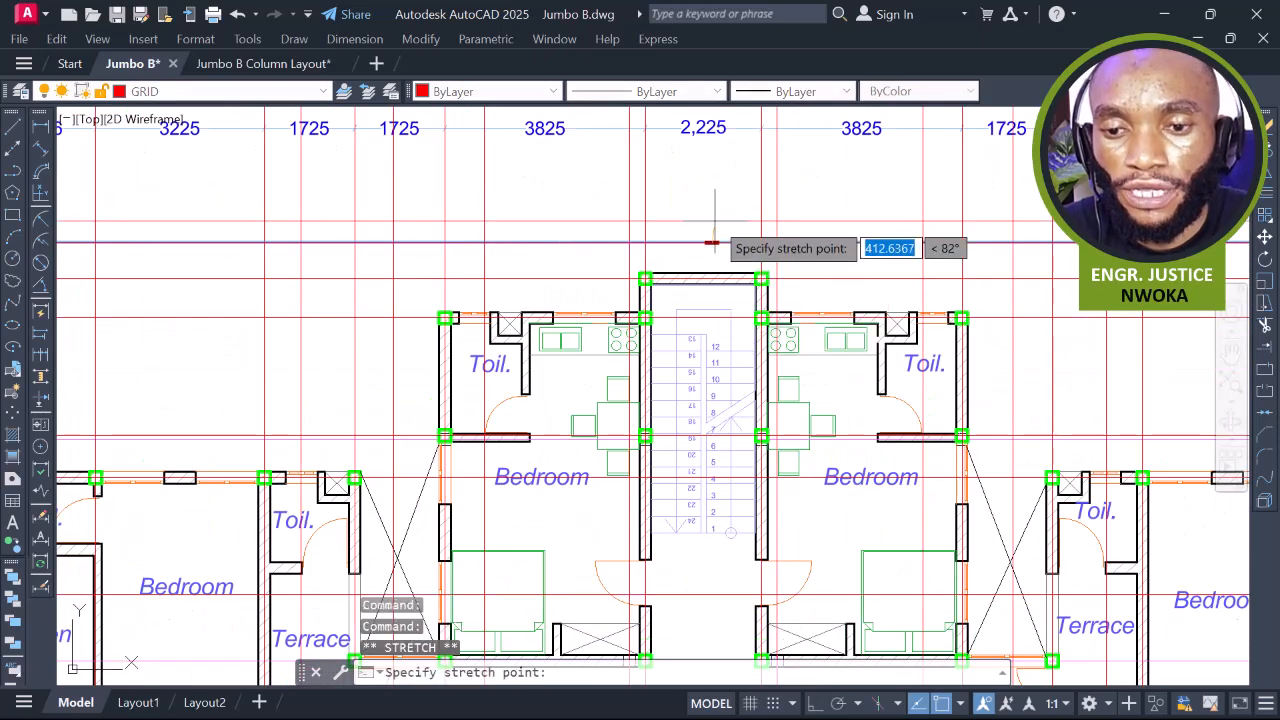
{"action": "scroll", "coordinate": [714, 240], "scroll_direction": "down", "scroll_amount": 5}
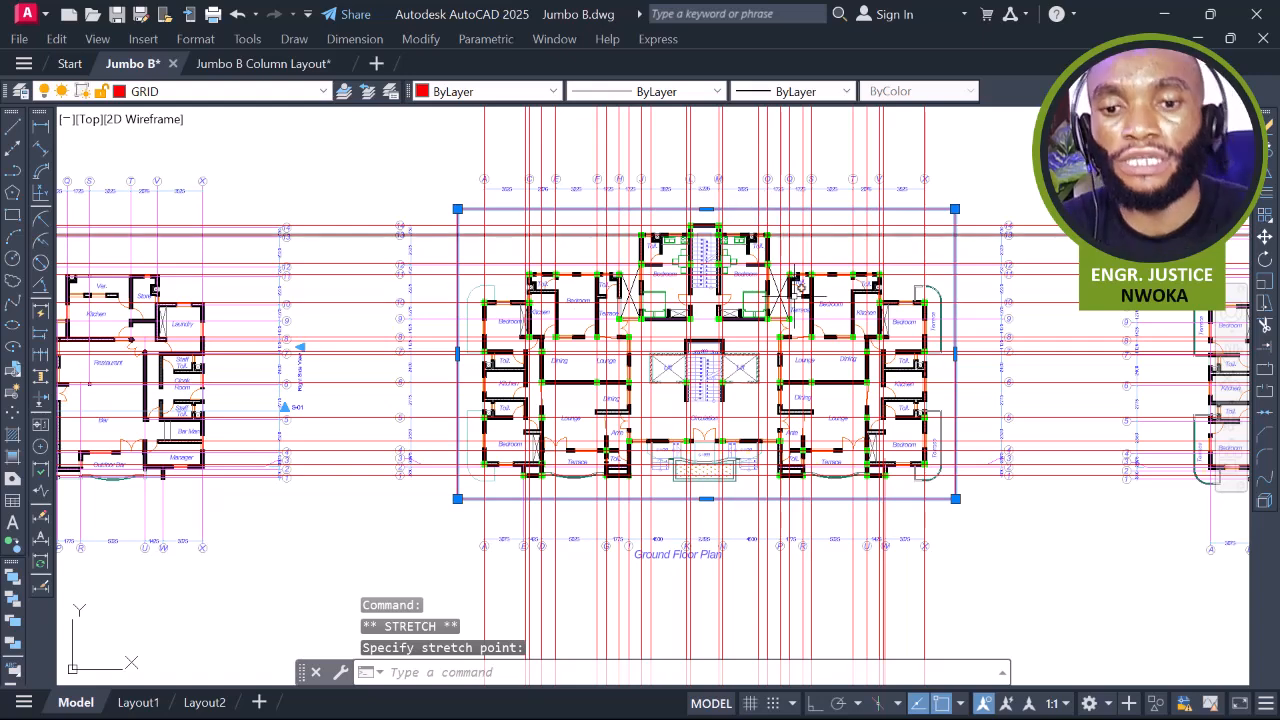
{"action": "scroll", "coordinate": [462, 350], "scroll_direction": "up", "scroll_amount": 4}
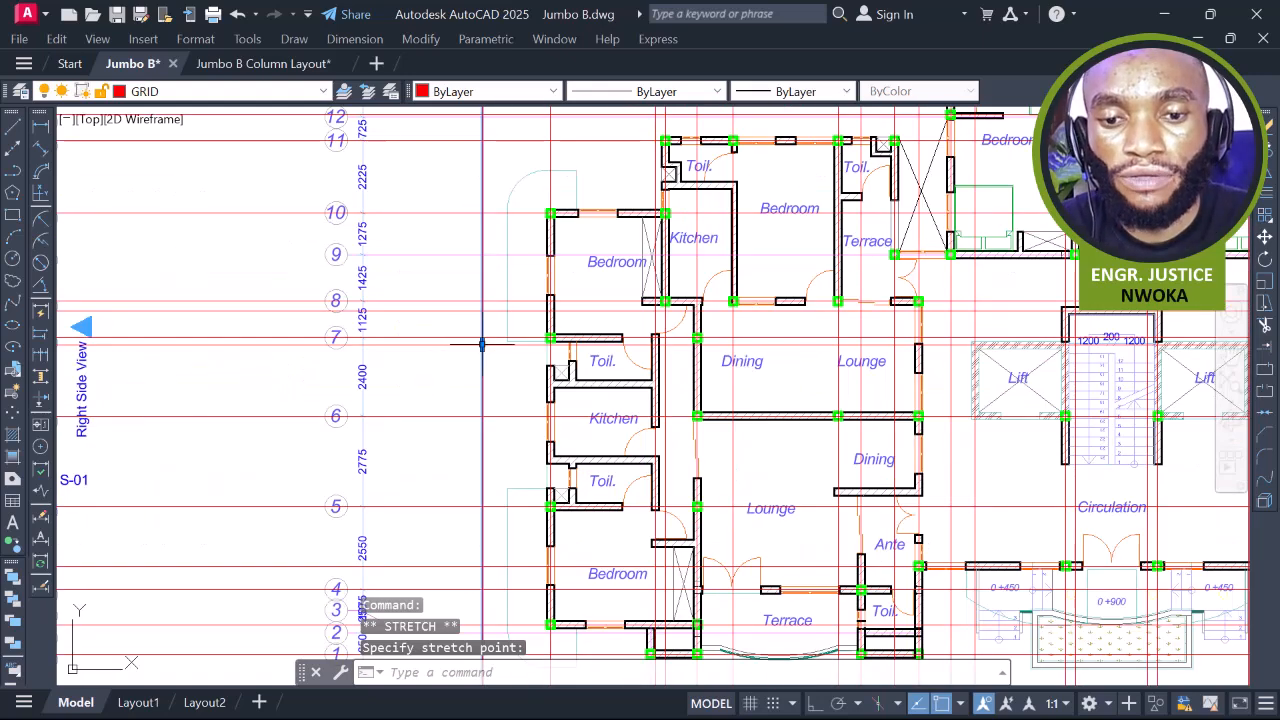
{"action": "scroll", "coordinate": [480, 340], "scroll_direction": "up", "scroll_amount": 3}
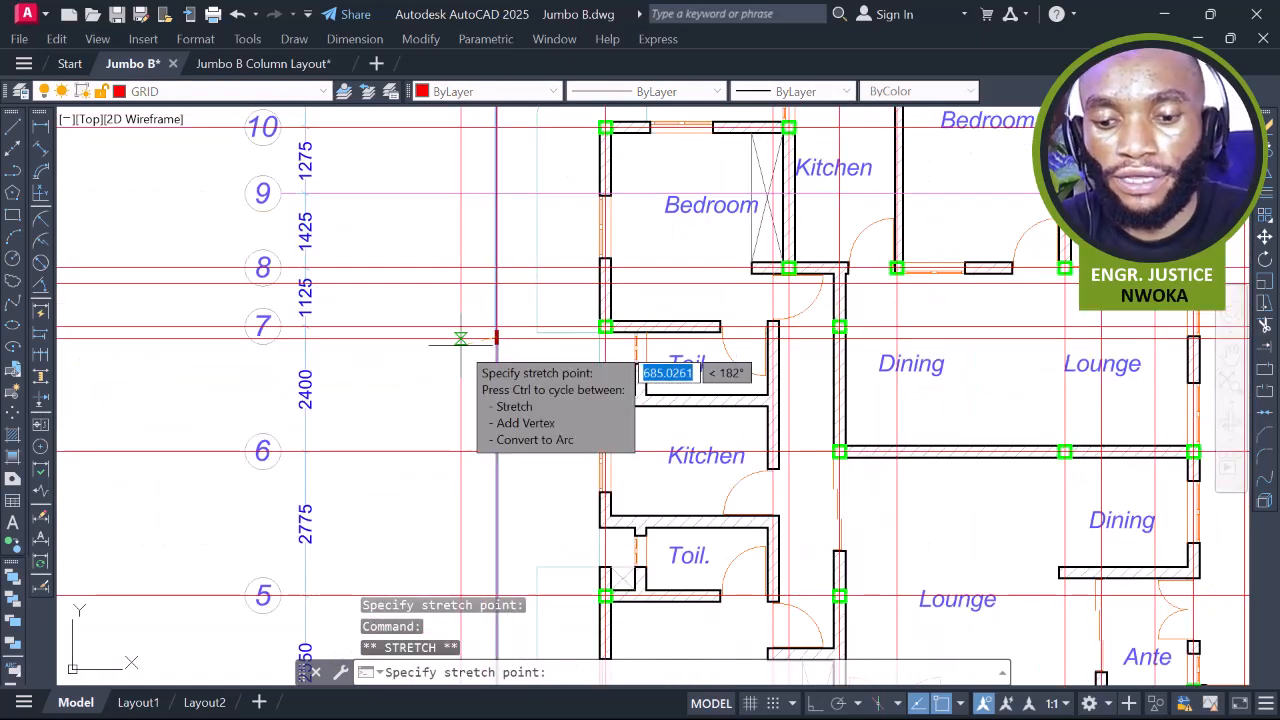
{"action": "left_click", "coordinate": [466, 338]}
{"action": "scroll", "coordinate": [545, 335], "scroll_direction": "down", "scroll_amount": 4}
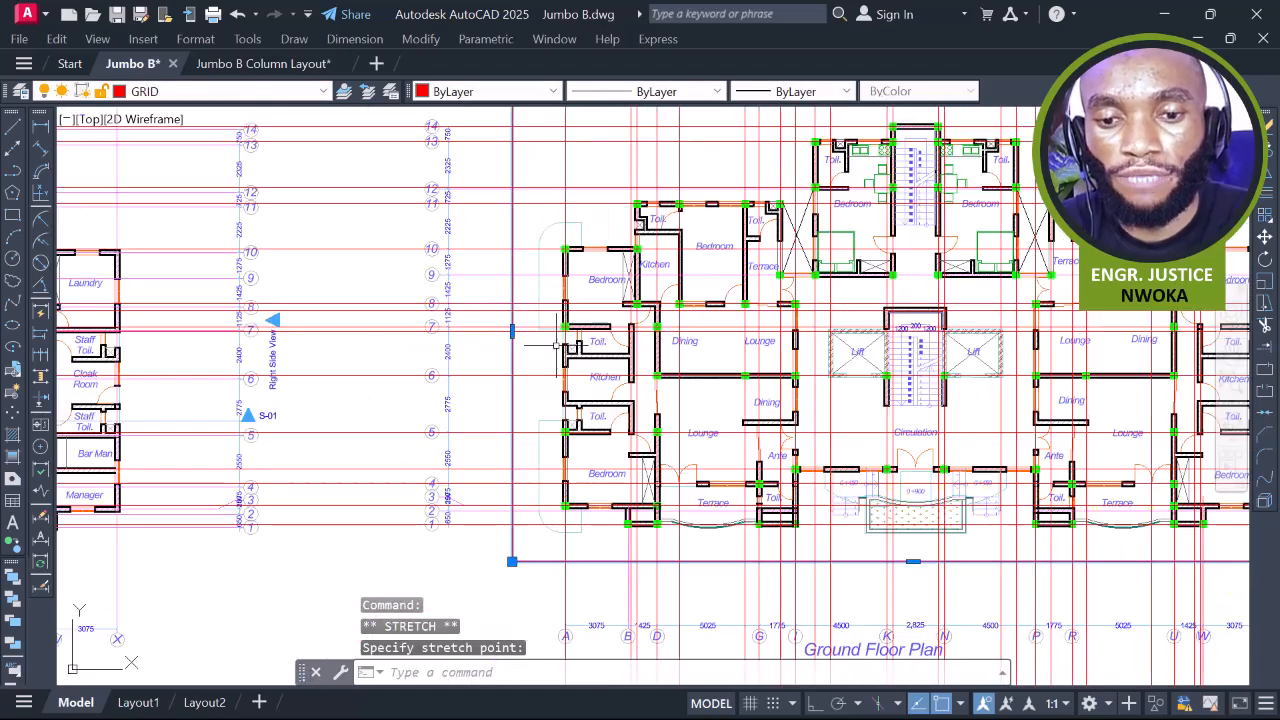
{"action": "scroll", "coordinate": [565, 380], "scroll_direction": "down", "scroll_amount": 2}
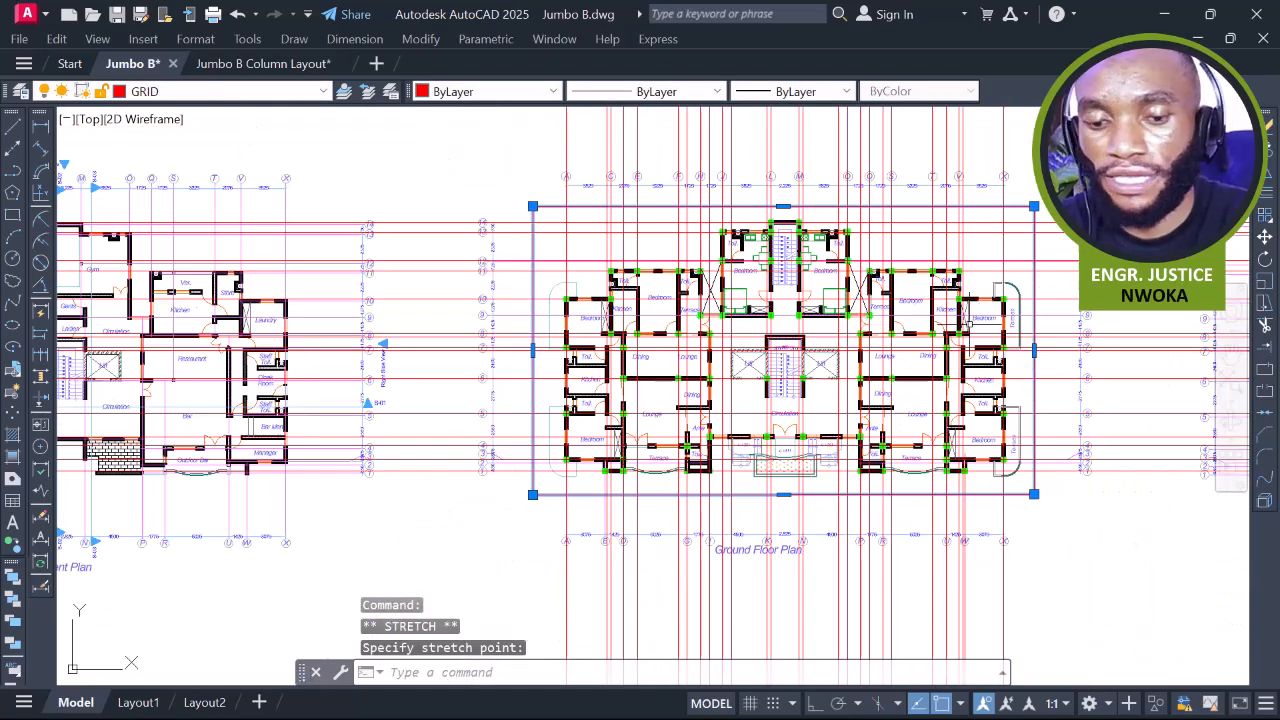
{"action": "scroll", "coordinate": [968, 325], "scroll_direction": "up", "scroll_amount": 8}
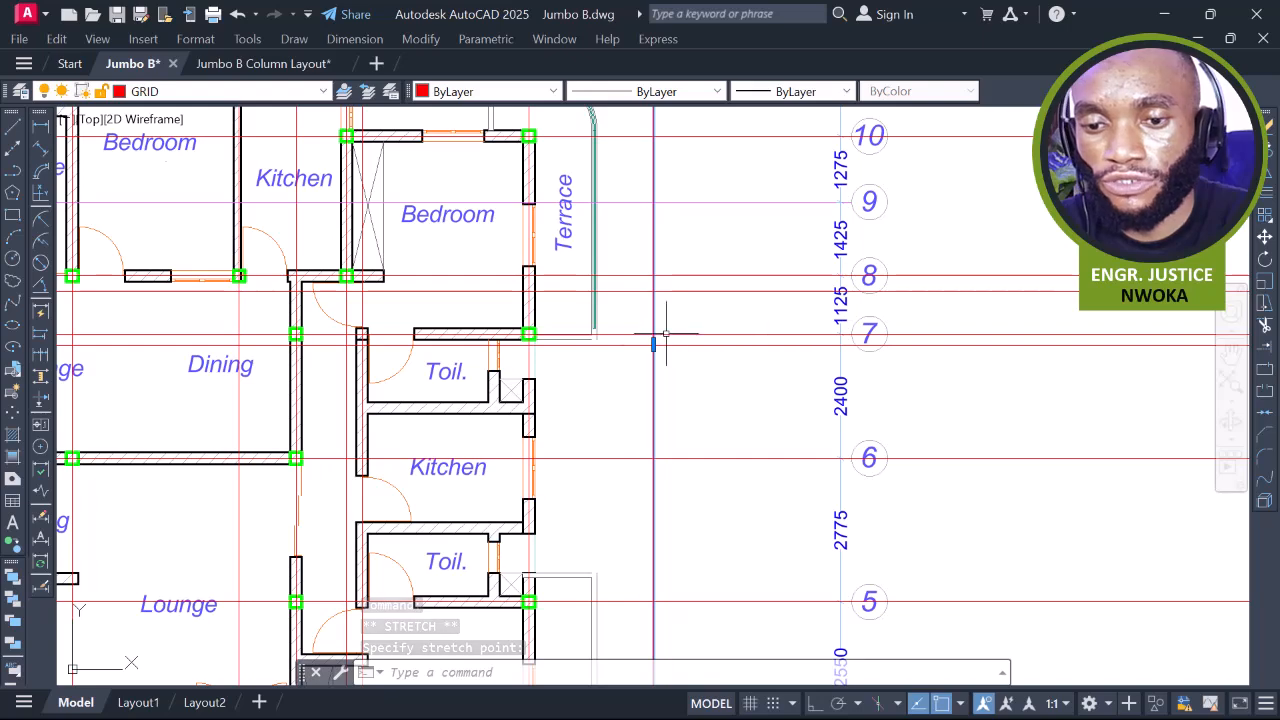
{"action": "left_click", "coordinate": [653, 344]}
{"action": "scroll", "coordinate": [651, 343], "scroll_direction": "up", "scroll_amount": 2}
{"action": "left_click", "coordinate": [683, 343]}
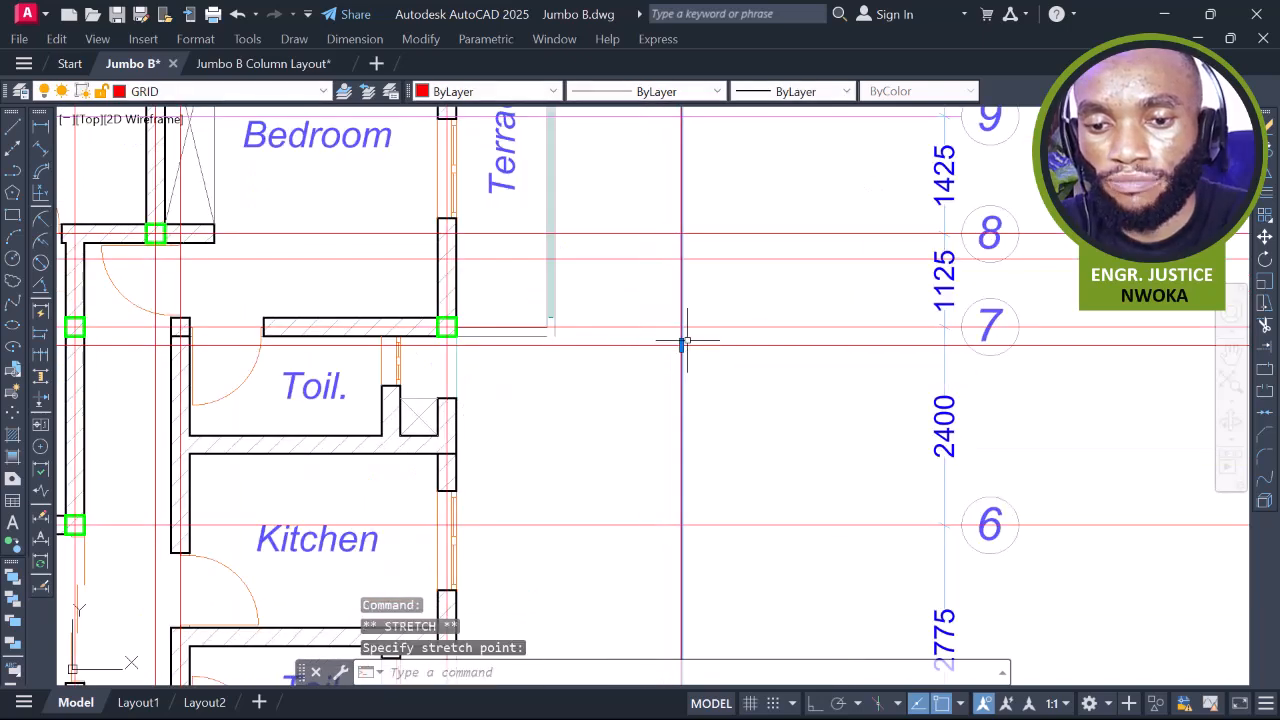
{"action": "scroll", "coordinate": [780, 313], "scroll_direction": "down", "scroll_amount": 4}
Use TR fences to trim the grid lines outside the boundary along the top and below the plan
{"action": "type", "text": "TR"}
{"action": "key", "text": "Return"}
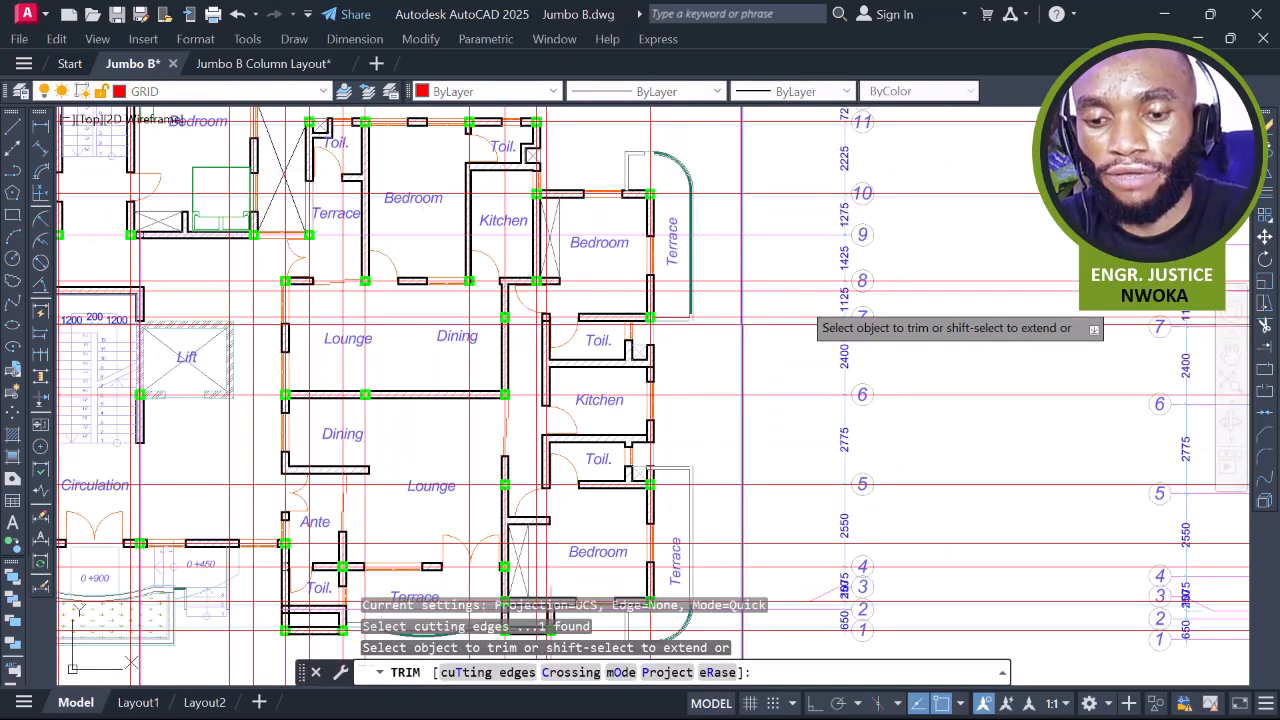
{"action": "scroll", "coordinate": [750, 310], "scroll_direction": "down", "scroll_amount": 3}
{"action": "middle_click_drag", "start_coordinate": [312, 162], "coordinate": [670, 158]}
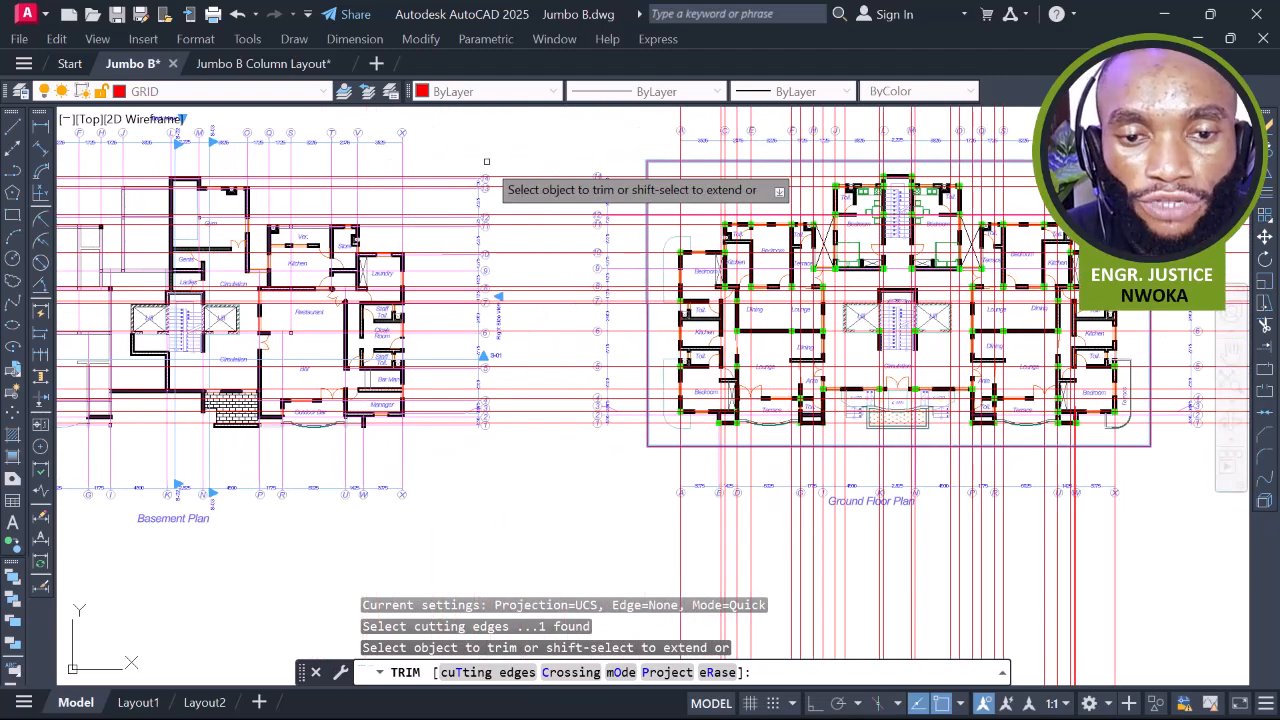
{"action": "left_click", "coordinate": [548, 155]}
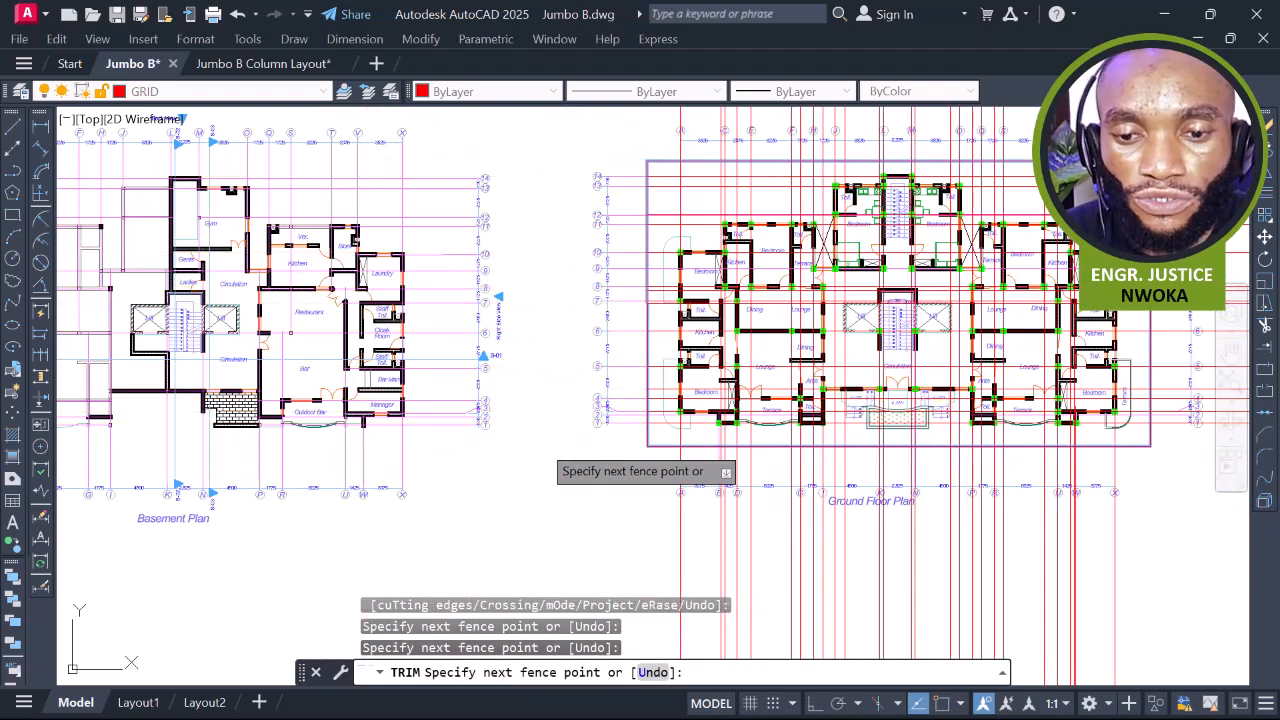
{"action": "key", "text": "Return"}
{"action": "scroll", "coordinate": [460, 260], "scroll_direction": "down", "scroll_amount": 4}
{"action": "left_click", "coordinate": [767, 407]}
{"action": "left_click", "coordinate": [500, 398]}
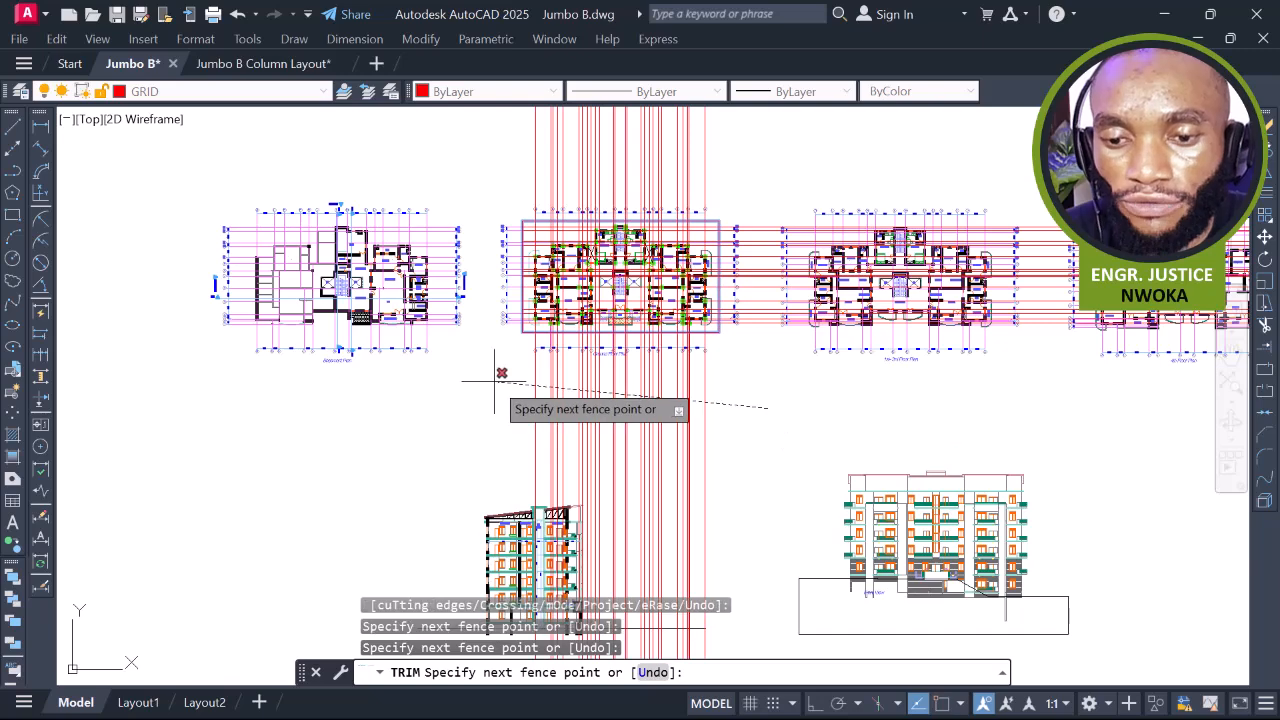
{"action": "key", "text": "Return"}
Trim the grid lines right of and above the plan, then end trimming
{"action": "left_click", "coordinate": [760, 357]}
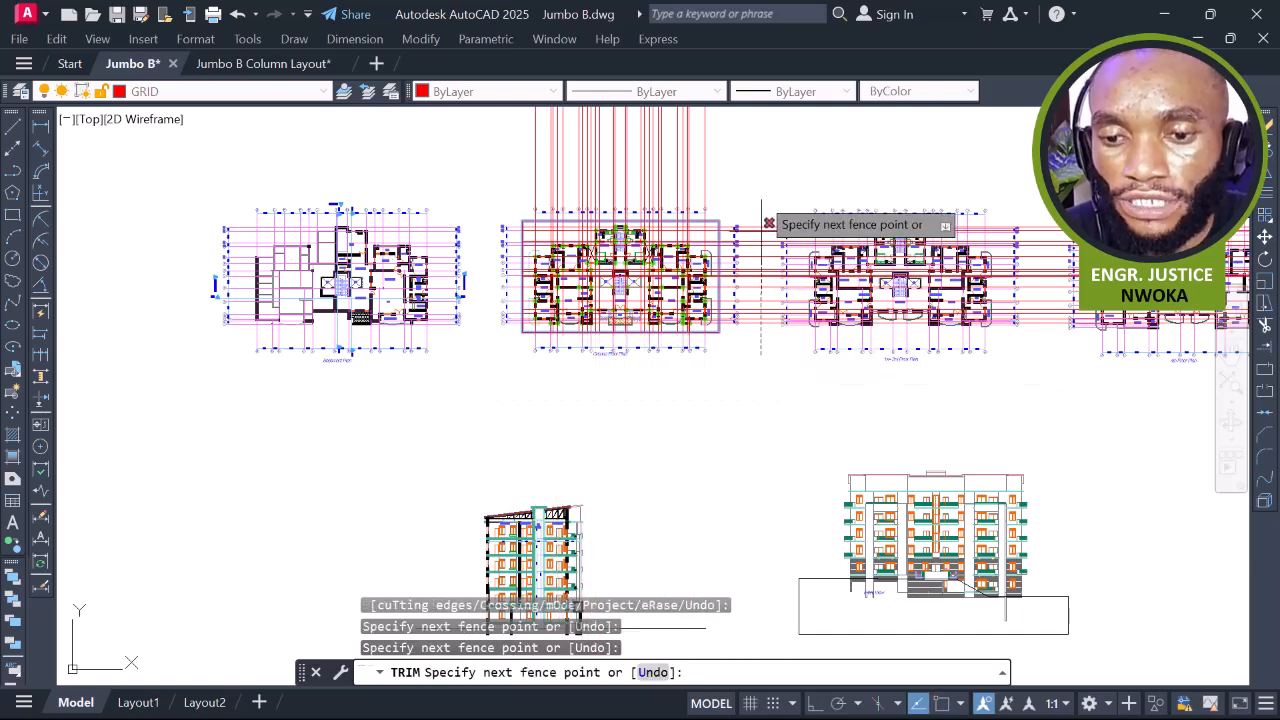
{"action": "left_click", "coordinate": [752, 196]}
{"action": "key", "text": "Return"}
{"action": "left_click", "coordinate": [745, 138]}
{"action": "left_click", "coordinate": [477, 152]}
{"action": "key", "text": "Return"}
{"action": "right_click", "coordinate": [707, 152]}
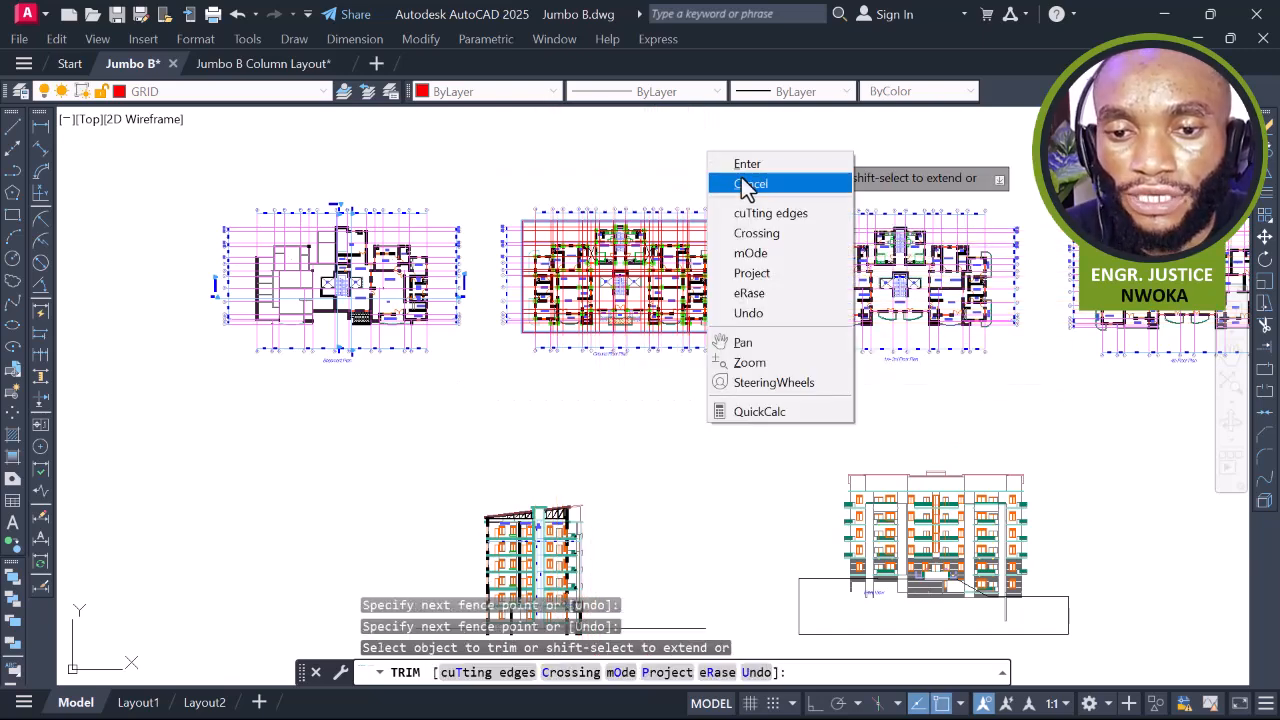
{"action": "left_click", "coordinate": [750, 164]}
{"action": "scroll", "coordinate": [722, 195], "scroll_direction": "up", "scroll_amount": 3}
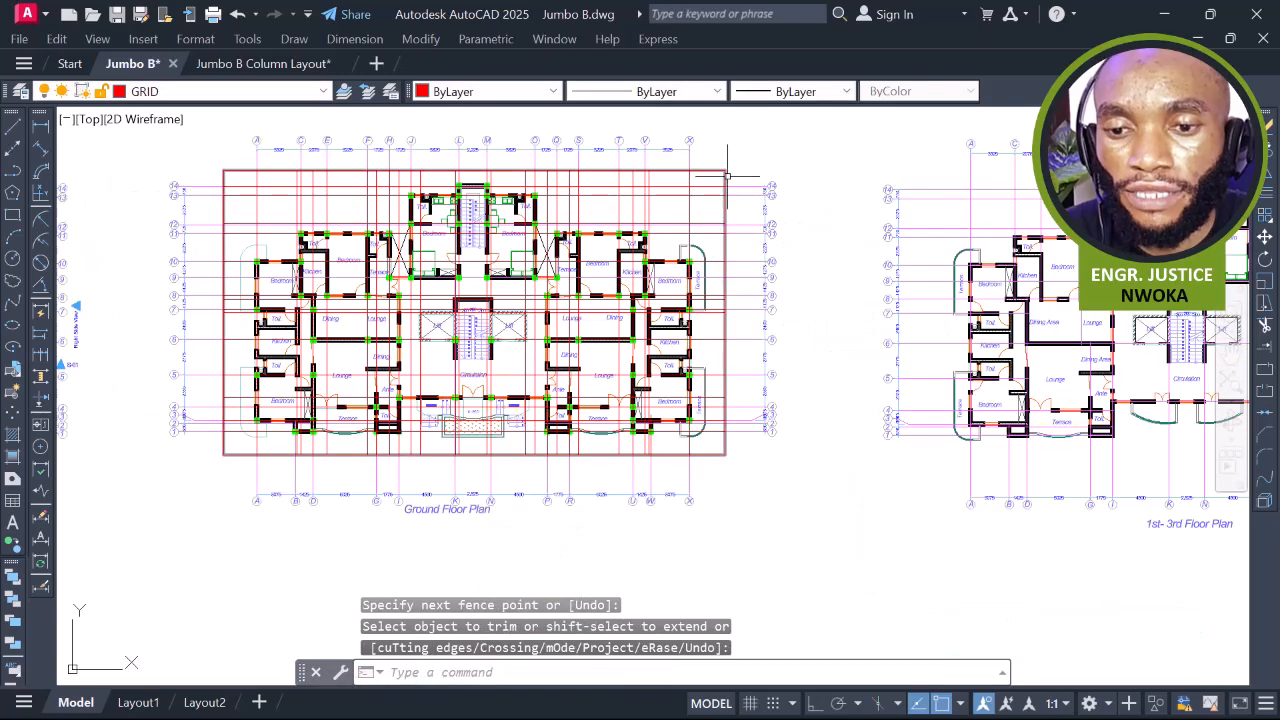
{"action": "key", "text": "Escape"}
Erase the temporary boundary rectangle
{"action": "left_click", "coordinate": [726, 176]}
{"action": "type", "text": "E"}
{"action": "key", "text": "Return"}
Bring grid columns A–F into view and delete the vertical grid line at C
{"action": "scroll", "coordinate": [716, 234], "scroll_direction": "up", "scroll_amount": 4}
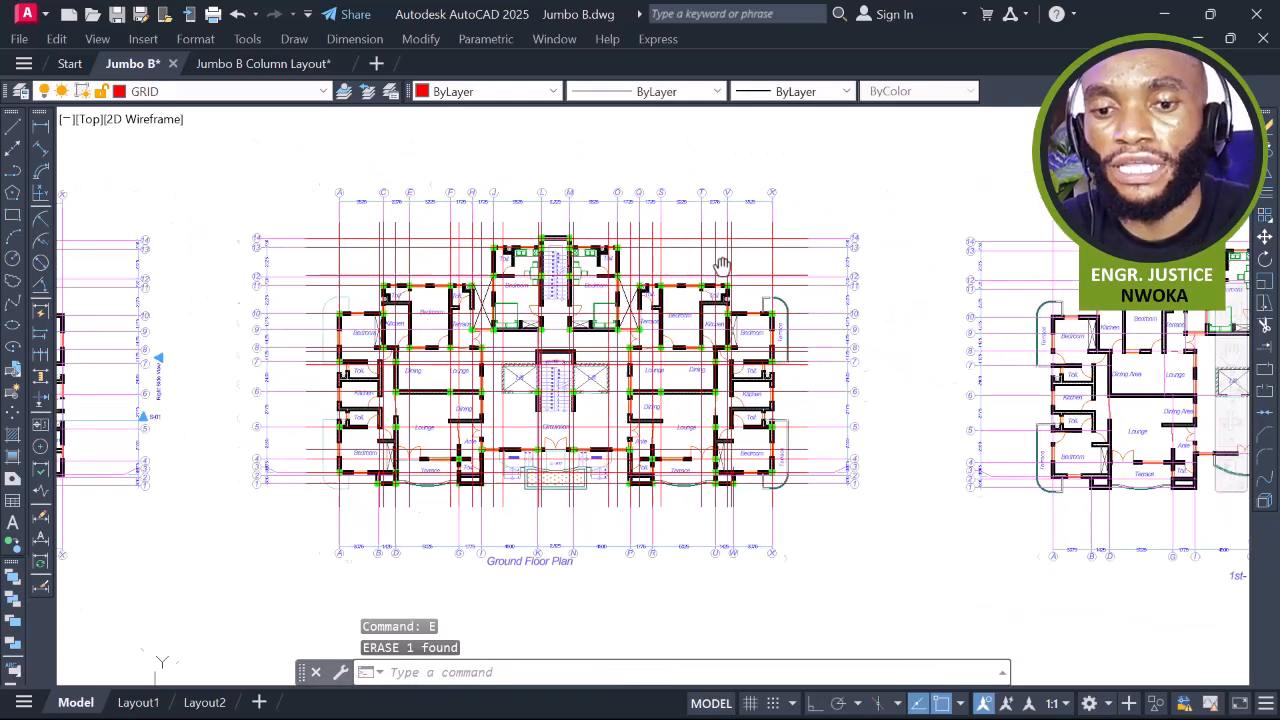
{"action": "middle_click_drag", "start_coordinate": [772, 217], "coordinate": [868, 227]}
{"action": "middle_click_drag", "start_coordinate": [706, 237], "coordinate": [862, 272]}
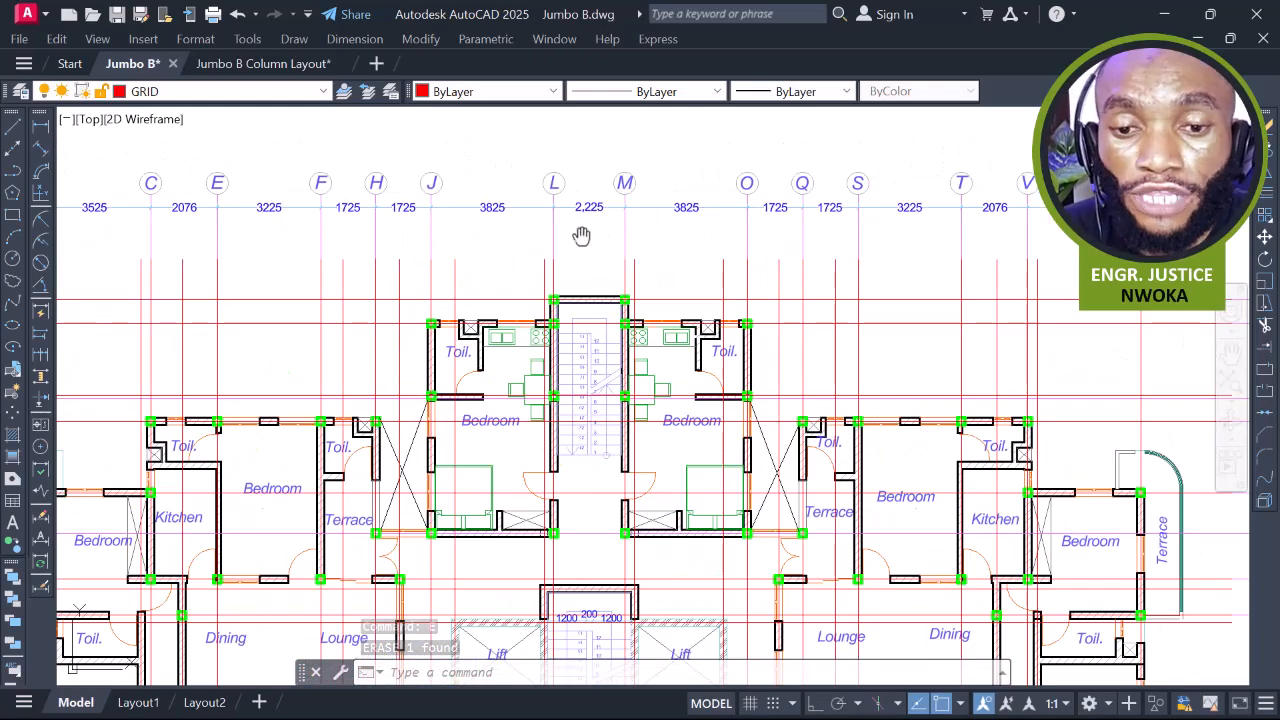
{"action": "middle_click_drag", "start_coordinate": [576, 234], "coordinate": [723, 238]}
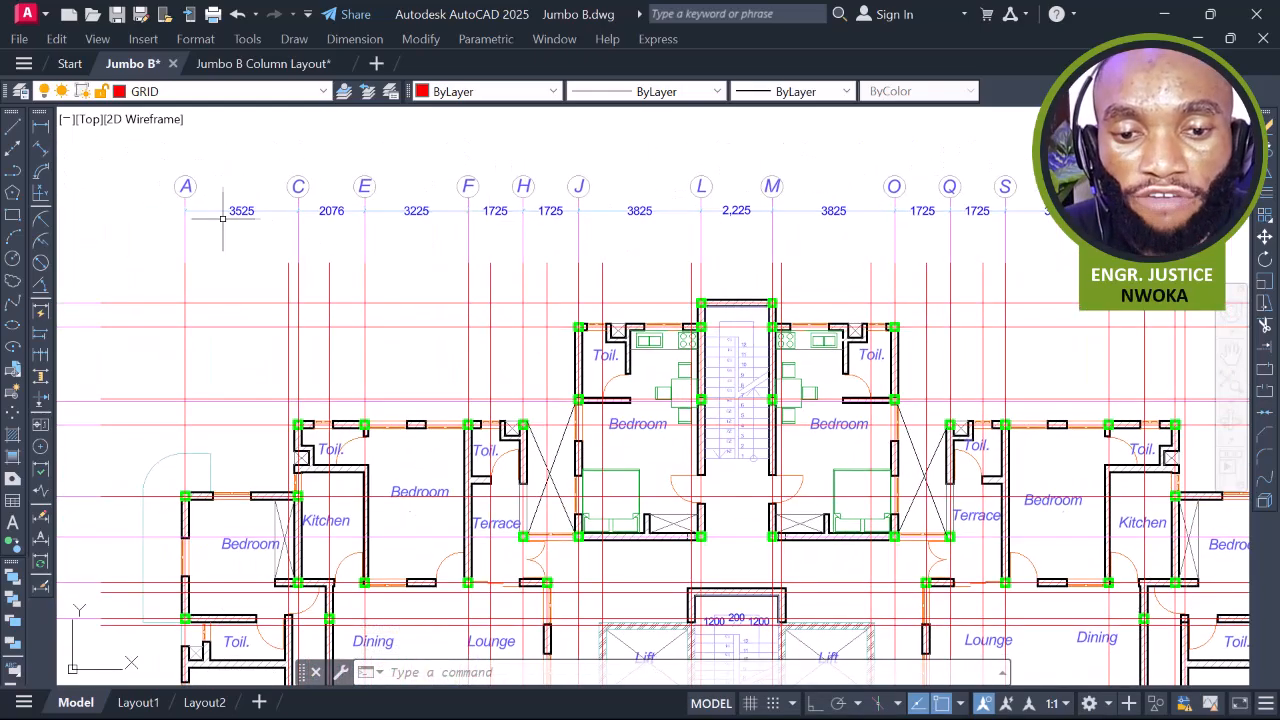
{"action": "scroll", "coordinate": [314, 247], "scroll_direction": "down", "scroll_amount": 3}
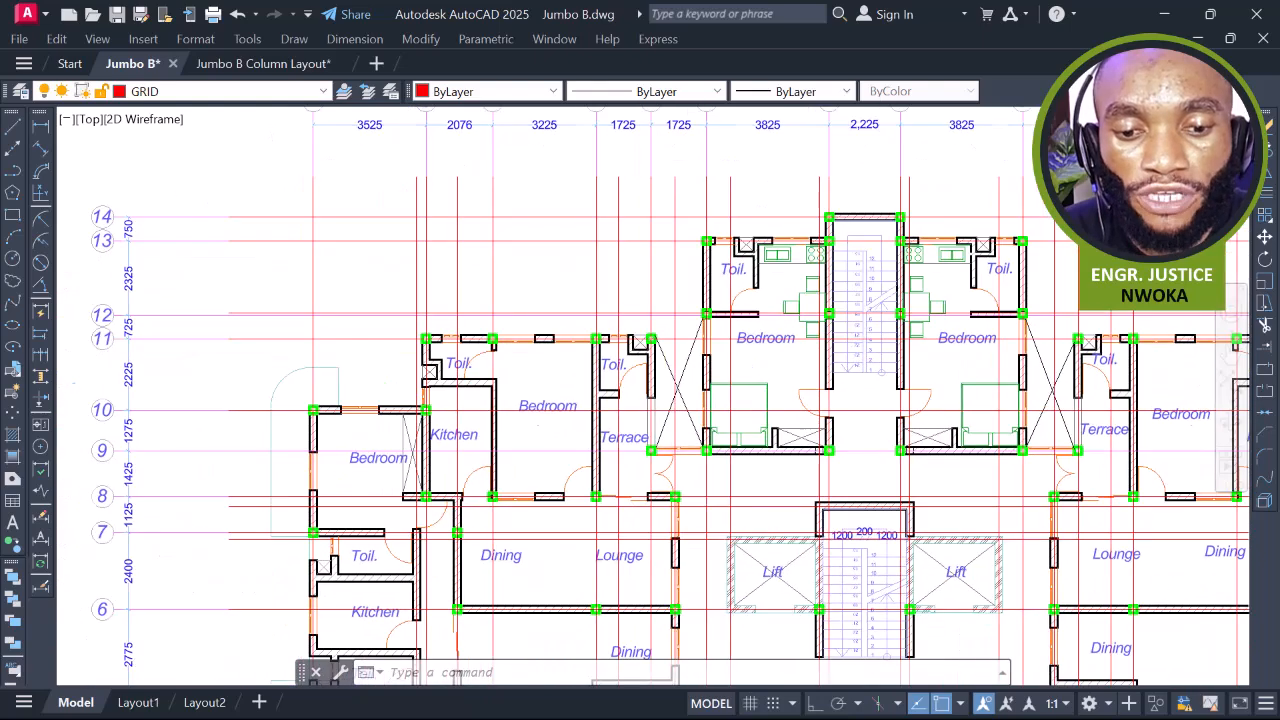
{"action": "scroll", "coordinate": [427, 194], "scroll_direction": "up", "scroll_amount": 2}
{"action": "left_click", "coordinate": [416, 186]}
{"action": "middle_click_drag", "start_coordinate": [463, 170], "coordinate": [450, 284]}
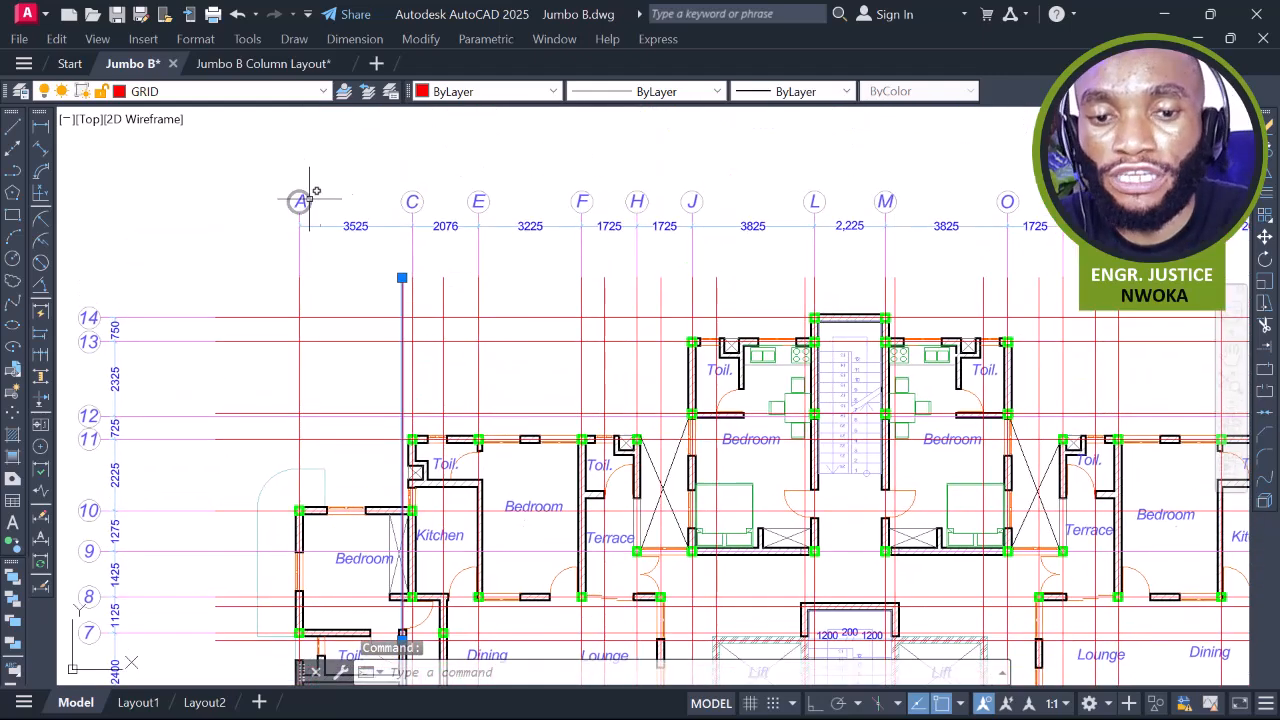
{"action": "key", "text": "Delete"}
{"action": "key", "text": "Escape"}
Check the Ground Floor Plan label below, then return to the top grid bubbles
{"action": "scroll", "coordinate": [327, 214], "scroll_direction": "down", "scroll_amount": 2}
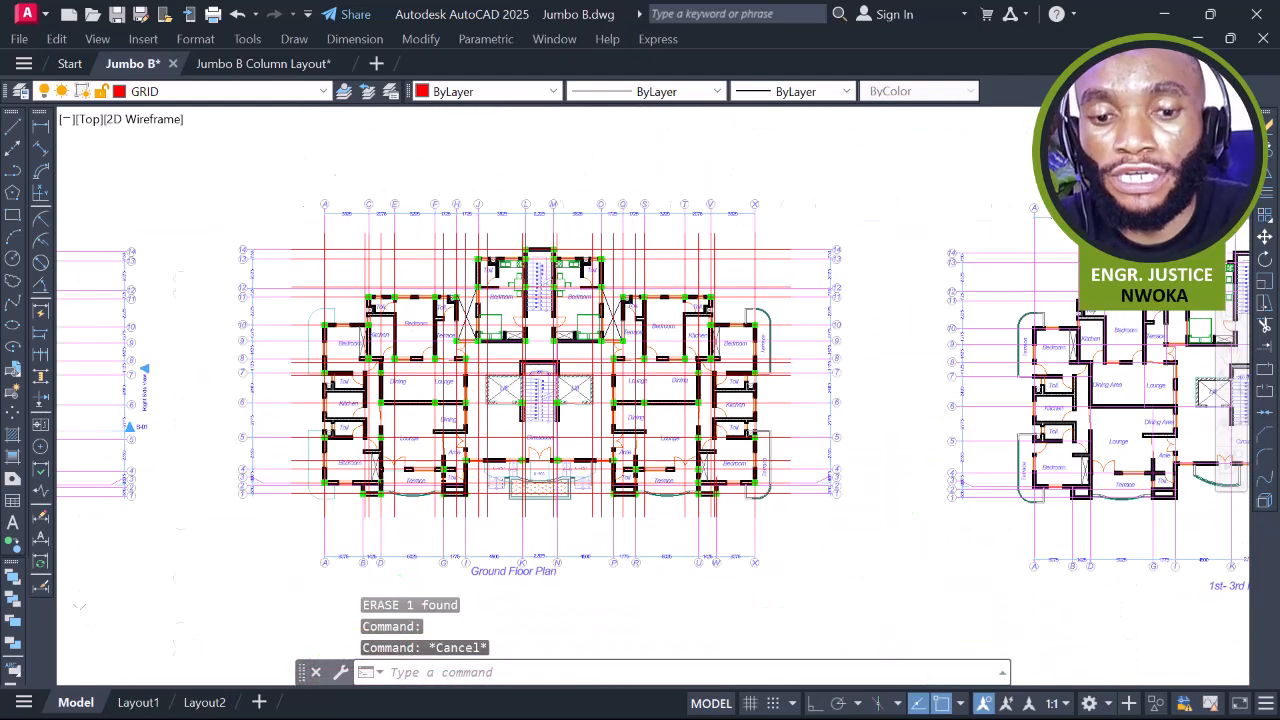
{"action": "scroll", "coordinate": [305, 205], "scroll_direction": "up", "scroll_amount": 2}
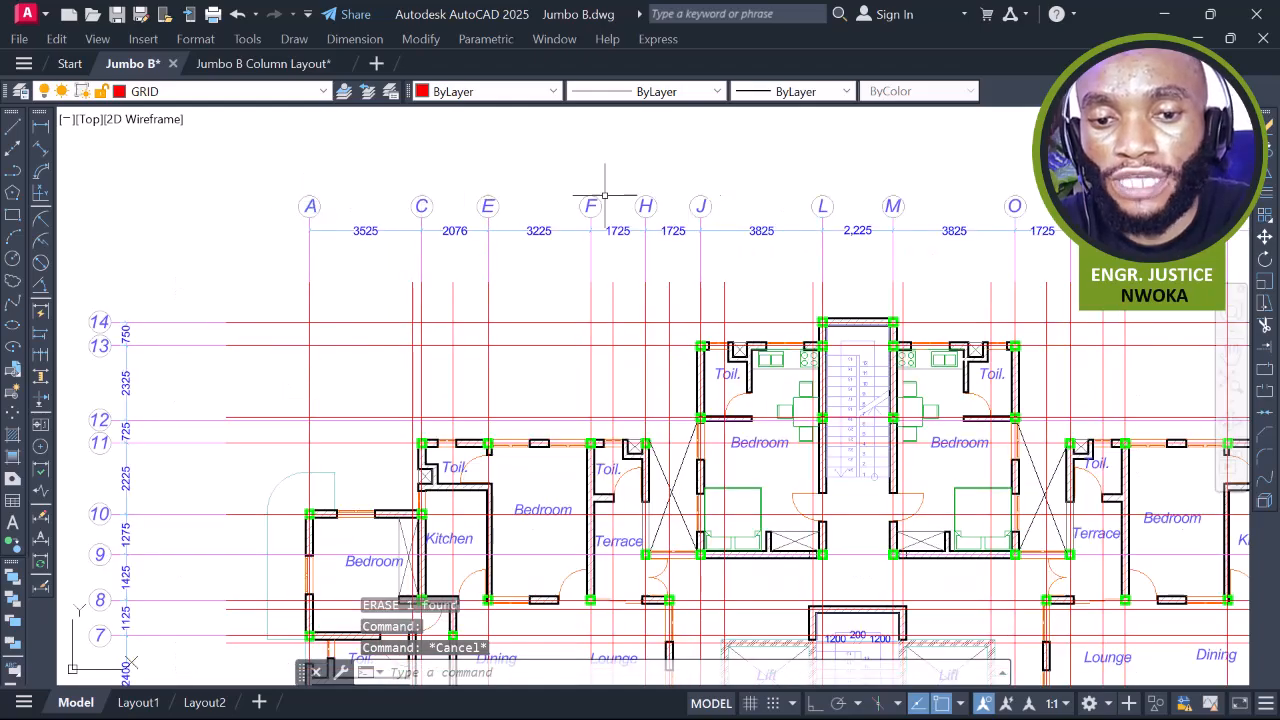
{"action": "scroll", "coordinate": [575, 203], "scroll_direction": "down", "scroll_amount": 2}
{"action": "middle_click_drag", "start_coordinate": [463, 285], "coordinate": [514, 109]}
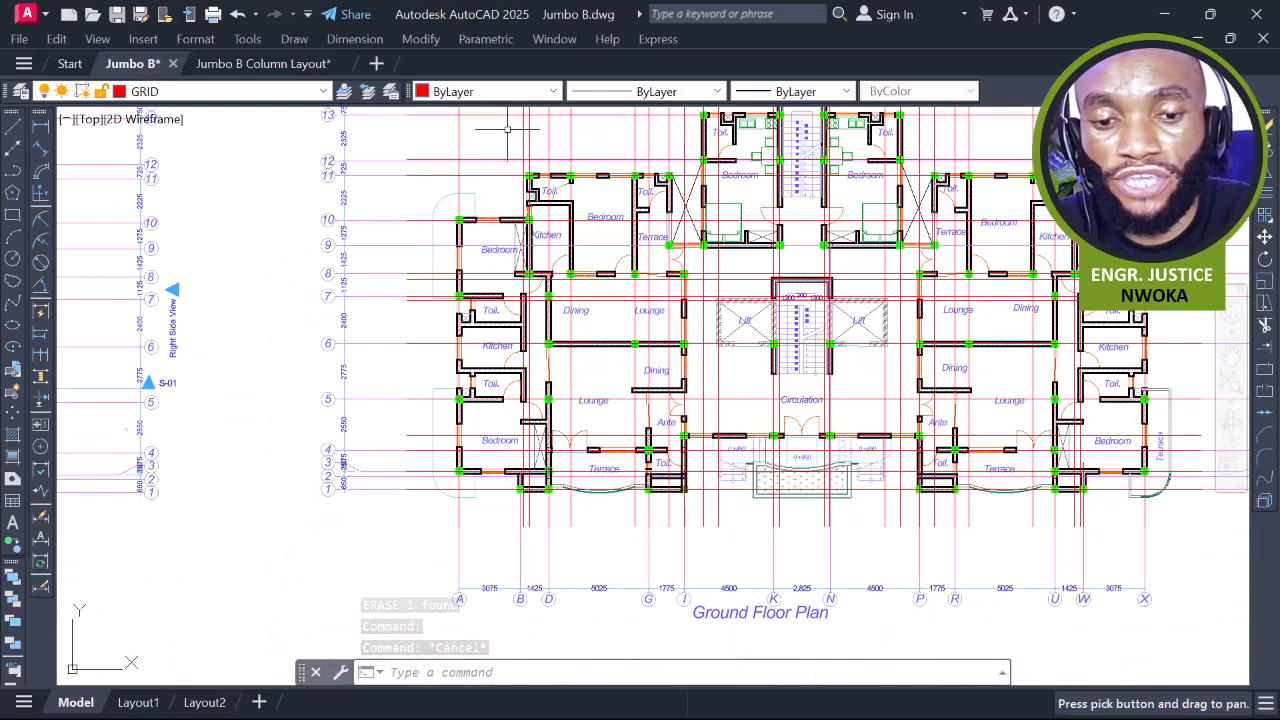
{"action": "middle_click_drag", "start_coordinate": [471, 243], "coordinate": [445, 388]}
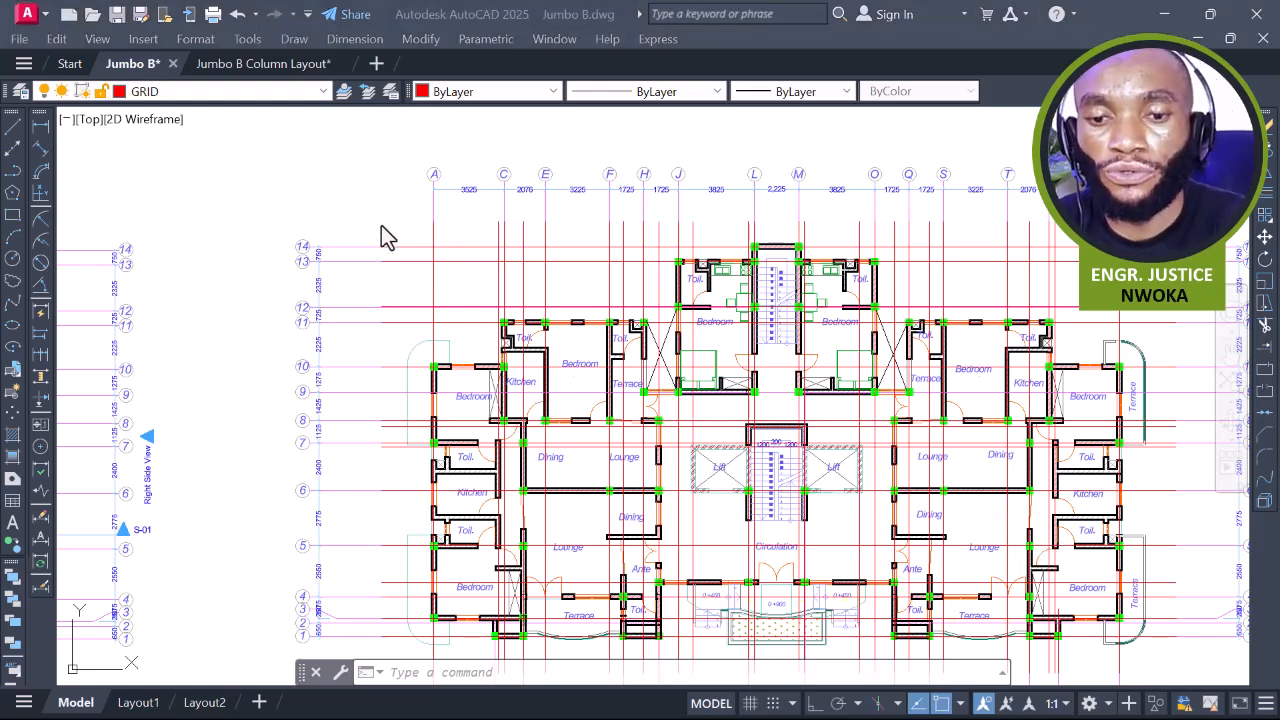
{"action": "scroll", "coordinate": [610, 195], "scroll_direction": "down", "scroll_amount": 5}
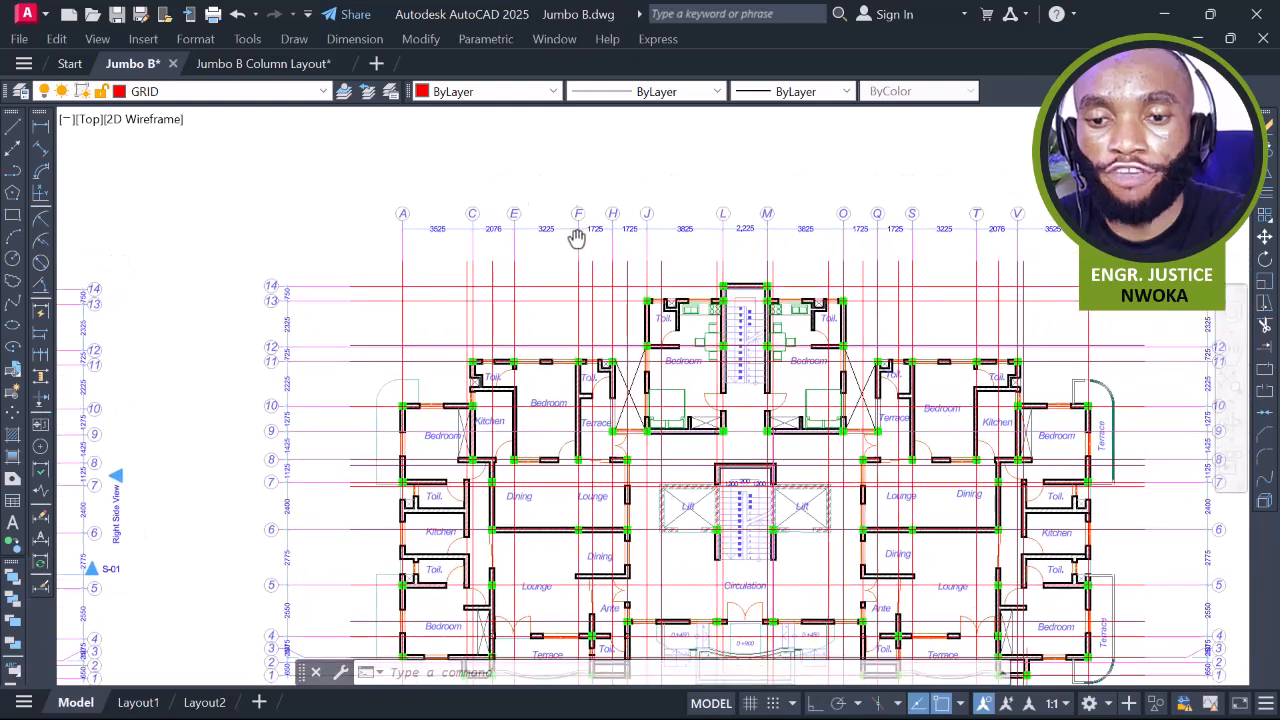
{"action": "scroll", "coordinate": [751, 238], "scroll_direction": "up", "scroll_amount": 4}
{"action": "left_click", "coordinate": [948, 170]}
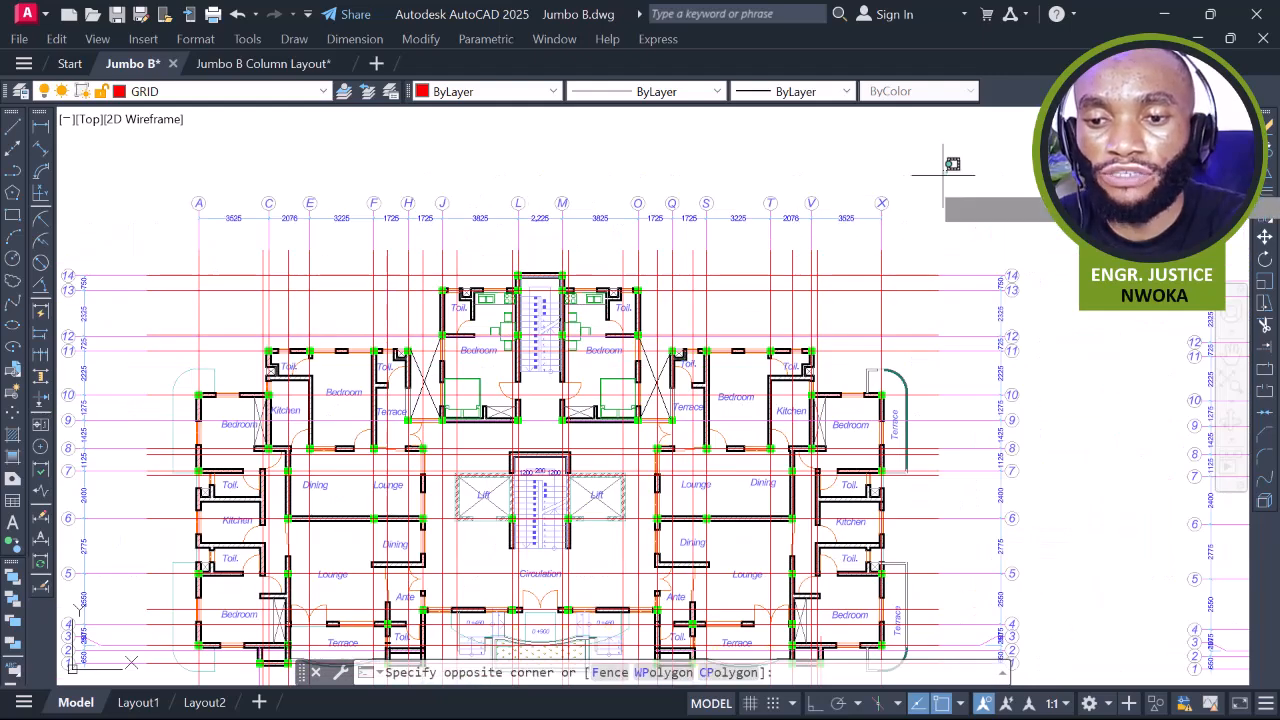
Crossing-select the top, left, bottom and right grid bubbles and dimensions, erasing 218 objects
{"action": "left_click", "coordinate": [160, 232]}
{"action": "middle_click_drag", "start_coordinate": [322, 283], "coordinate": [520, 203]}
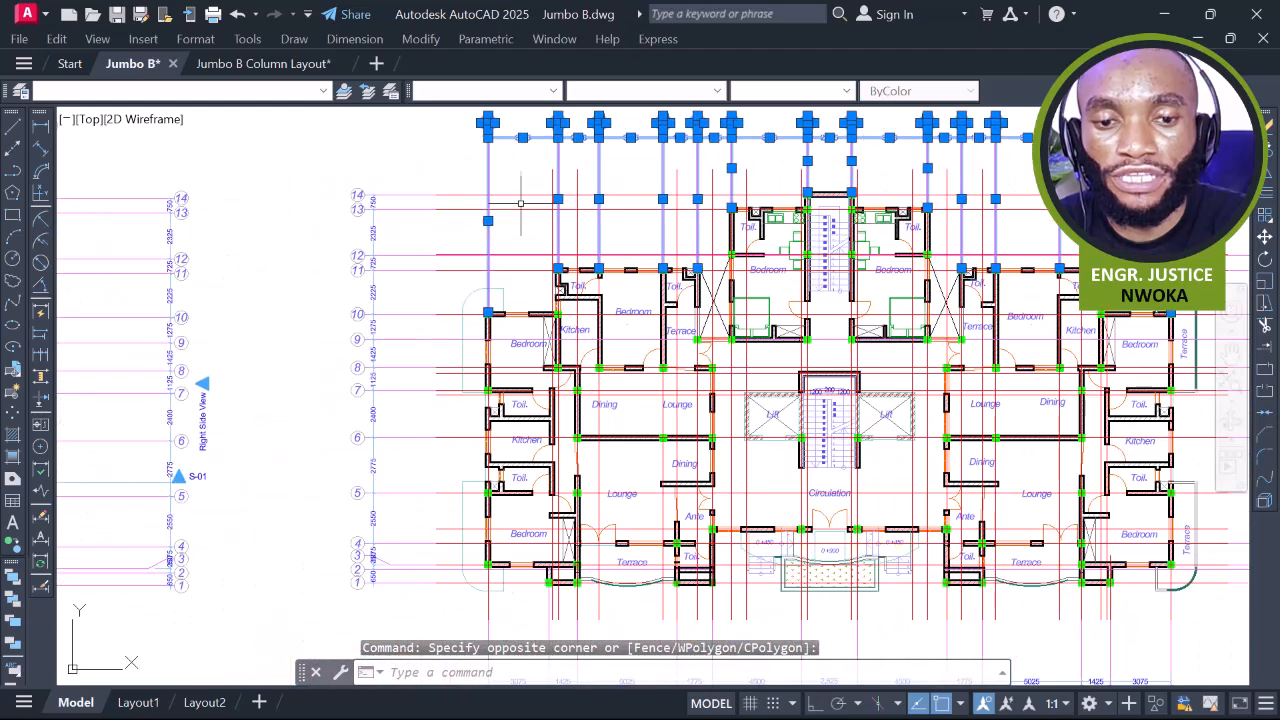
{"action": "left_click", "coordinate": [402, 155]}
{"action": "left_click", "coordinate": [280, 598]}
{"action": "scroll", "coordinate": [294, 591], "scroll_direction": "down", "scroll_amount": 4}
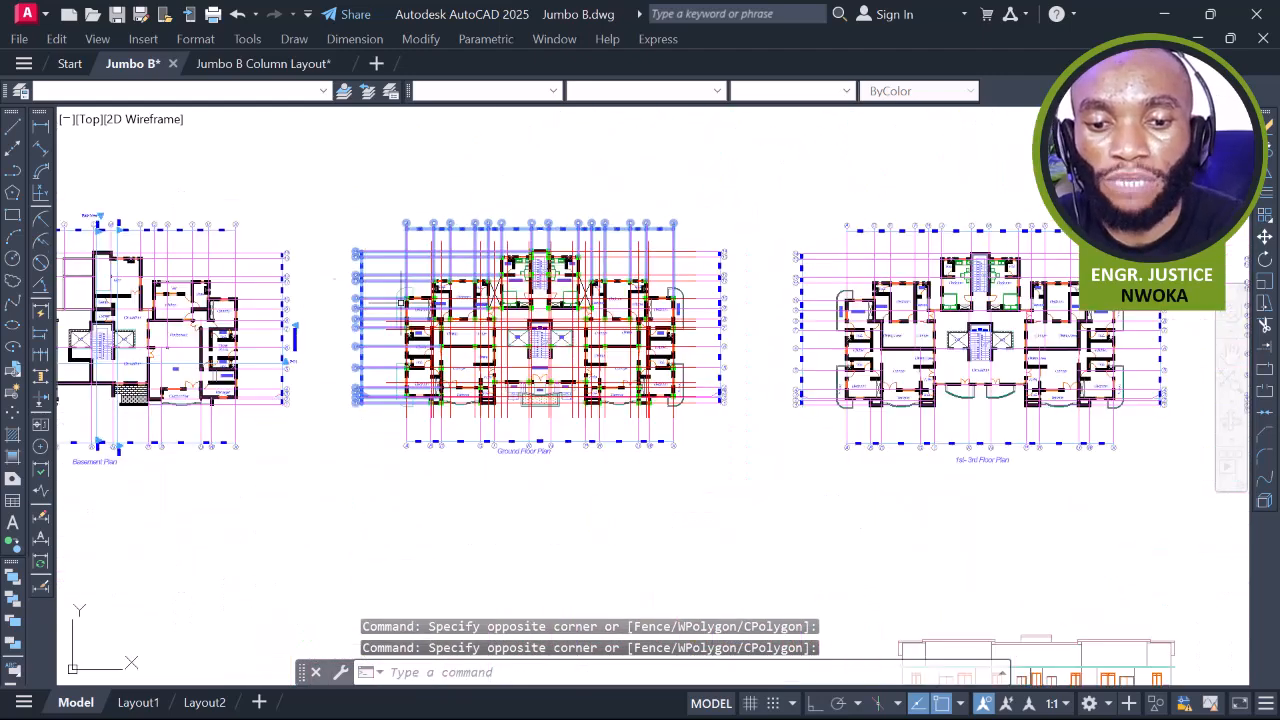
{"action": "scroll", "coordinate": [637, 352], "scroll_direction": "up", "scroll_amount": 2}
{"action": "left_click", "coordinate": [726, 370]}
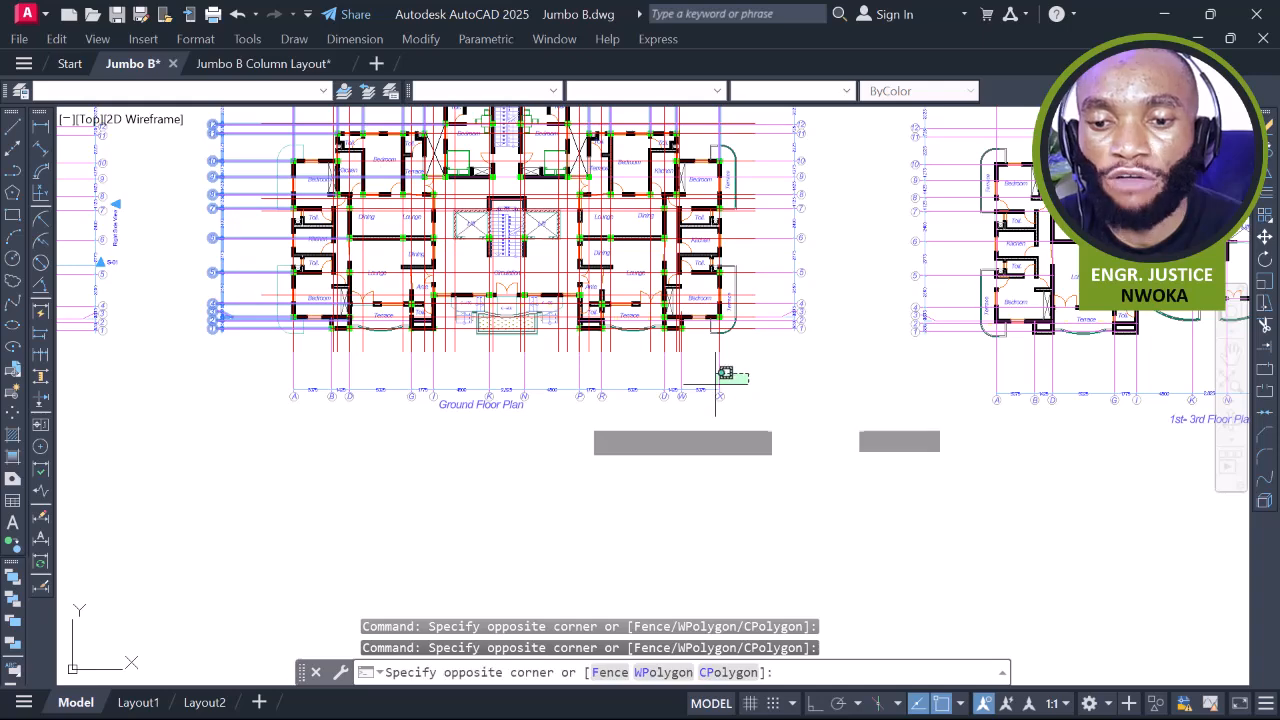
{"action": "left_click", "coordinate": [250, 436]}
{"action": "middle_click_drag", "start_coordinate": [751, 259], "coordinate": [724, 329]}
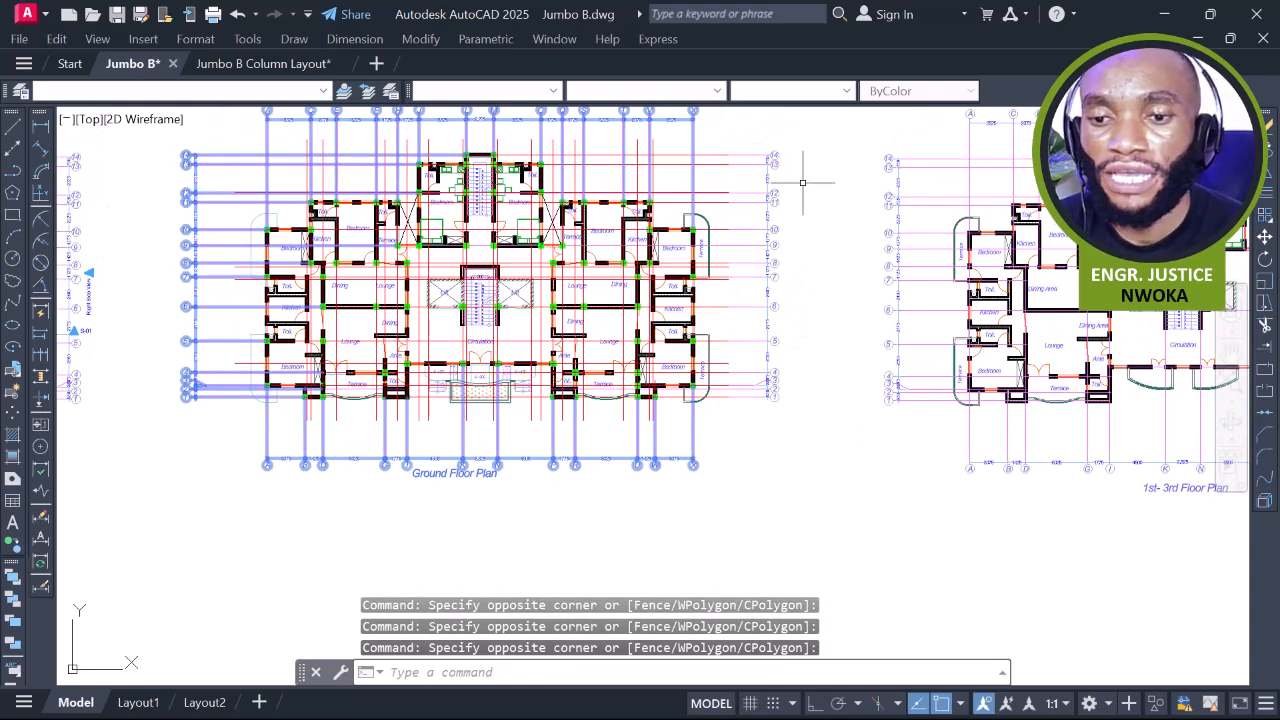
{"action": "left_click", "coordinate": [754, 414]}
{"action": "key", "text": "Return"}
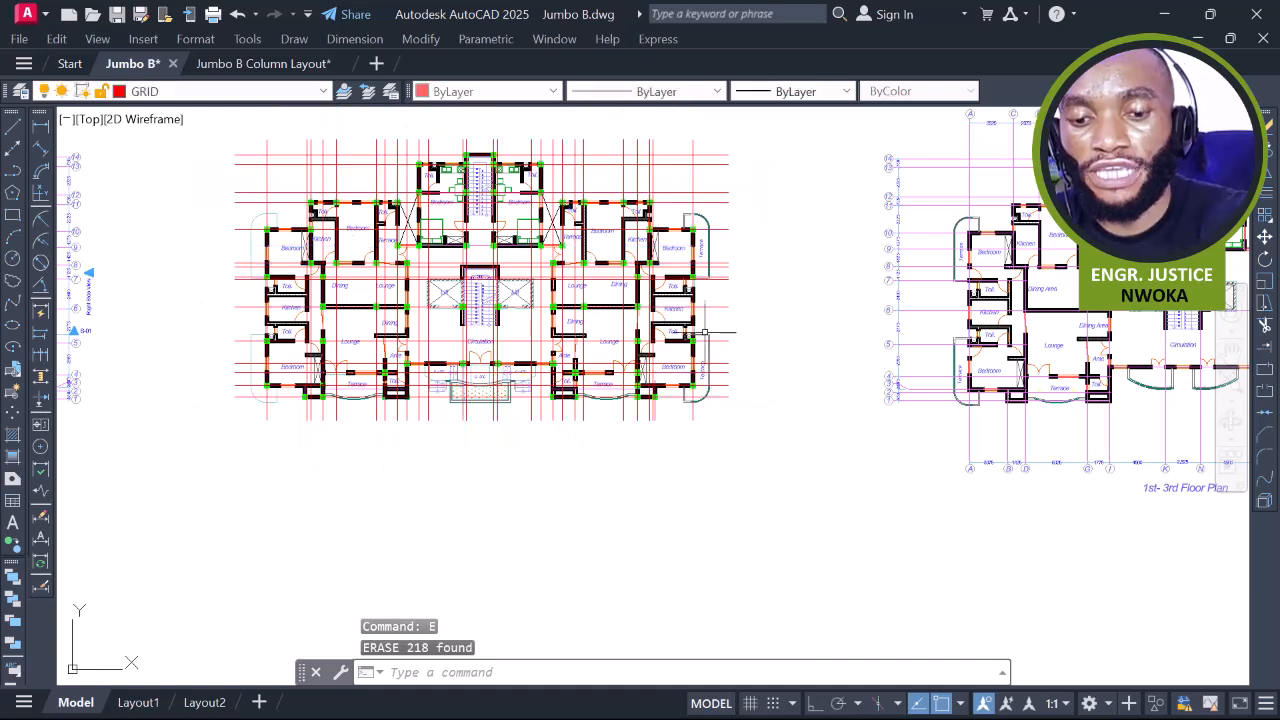
{"action": "scroll", "coordinate": [545, 214], "scroll_direction": "up", "scroll_amount": 4}
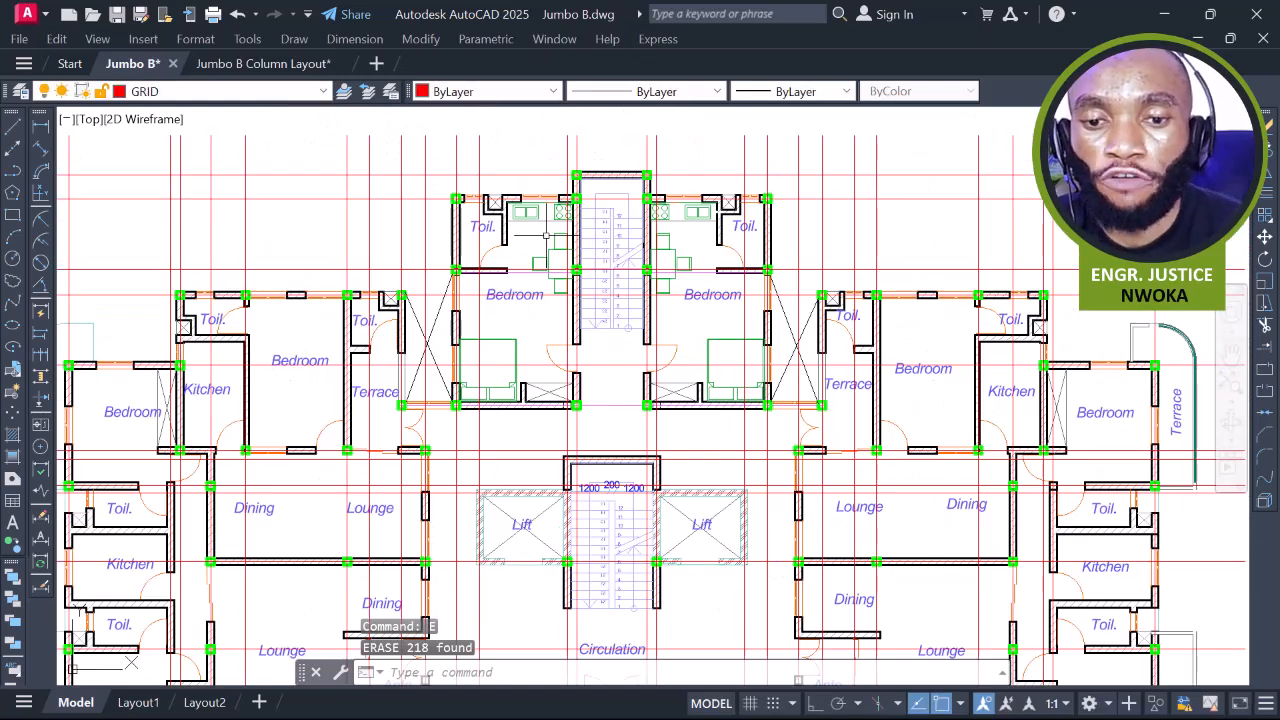
{"action": "middle_click_drag", "start_coordinate": [550, 242], "coordinate": [728, 284]}
{"action": "middle_click_drag", "start_coordinate": [532, 352], "coordinate": [571, 192]}
{"action": "middle_click_drag", "start_coordinate": [464, 334], "coordinate": [546, 259]}
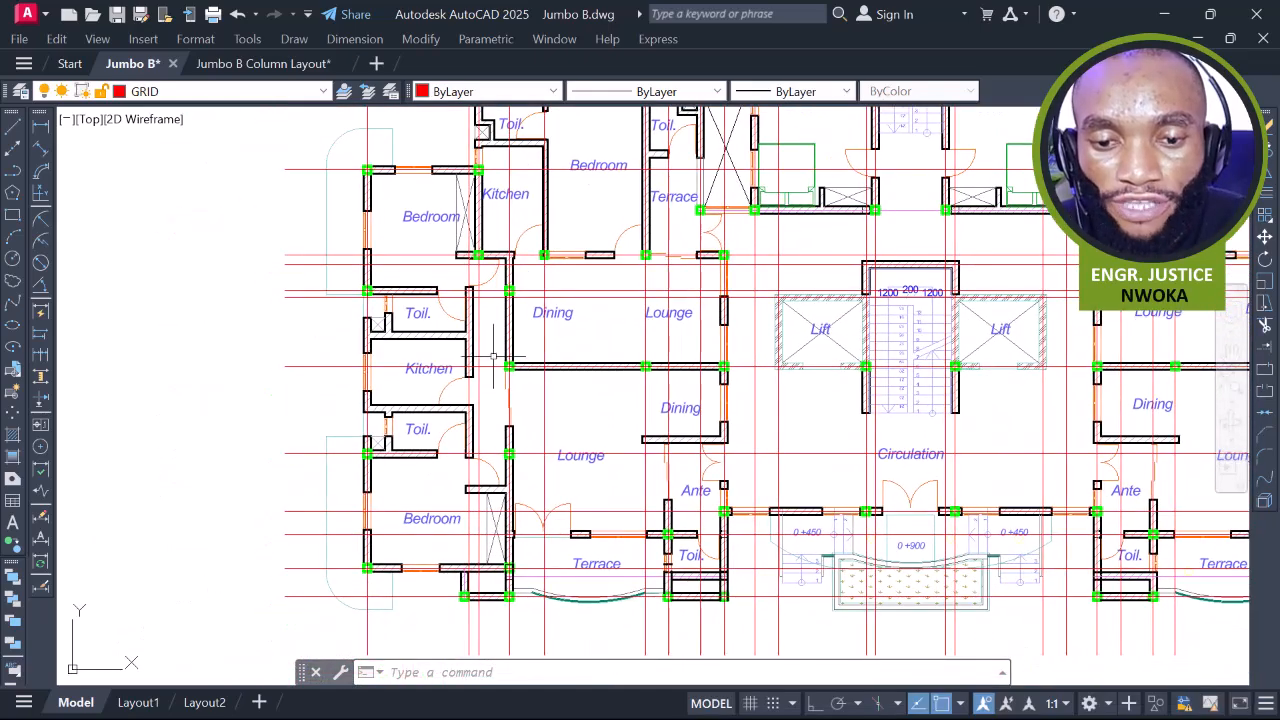
{"action": "middle_click_drag", "start_coordinate": [492, 413], "coordinate": [556, 429]}
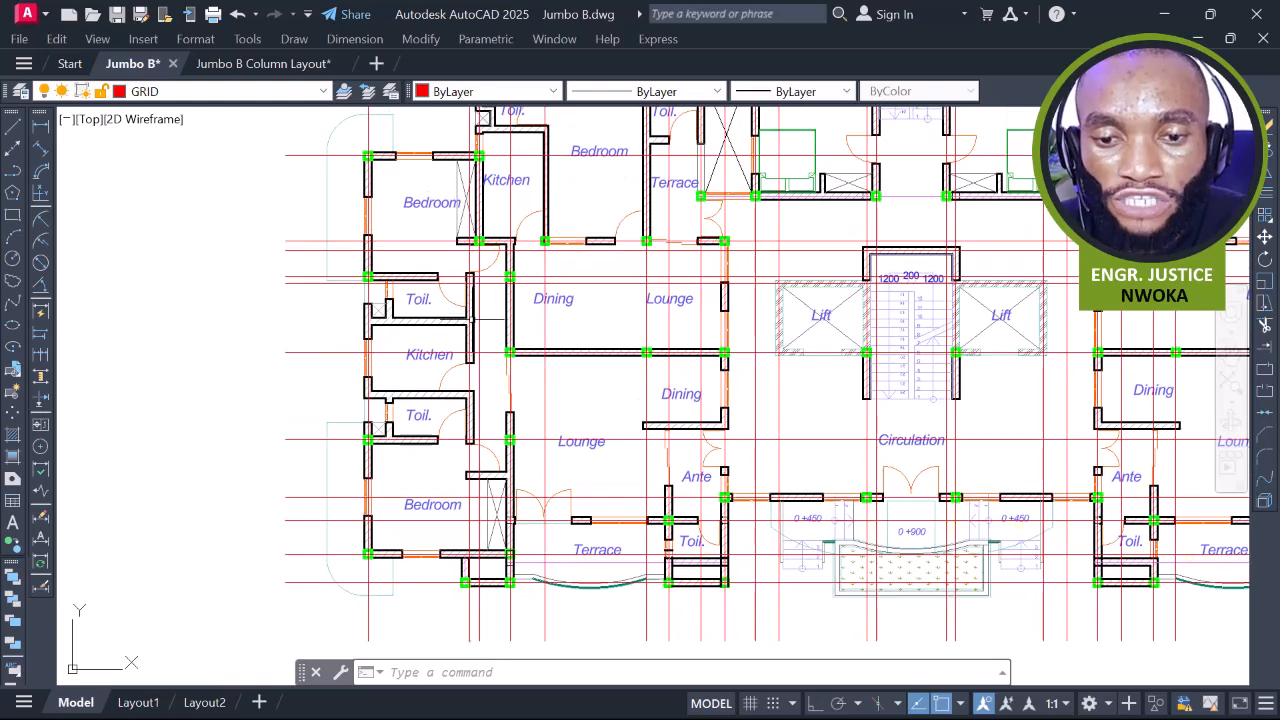
{"action": "middle_click_drag", "start_coordinate": [503, 283], "coordinate": [509, 354]}
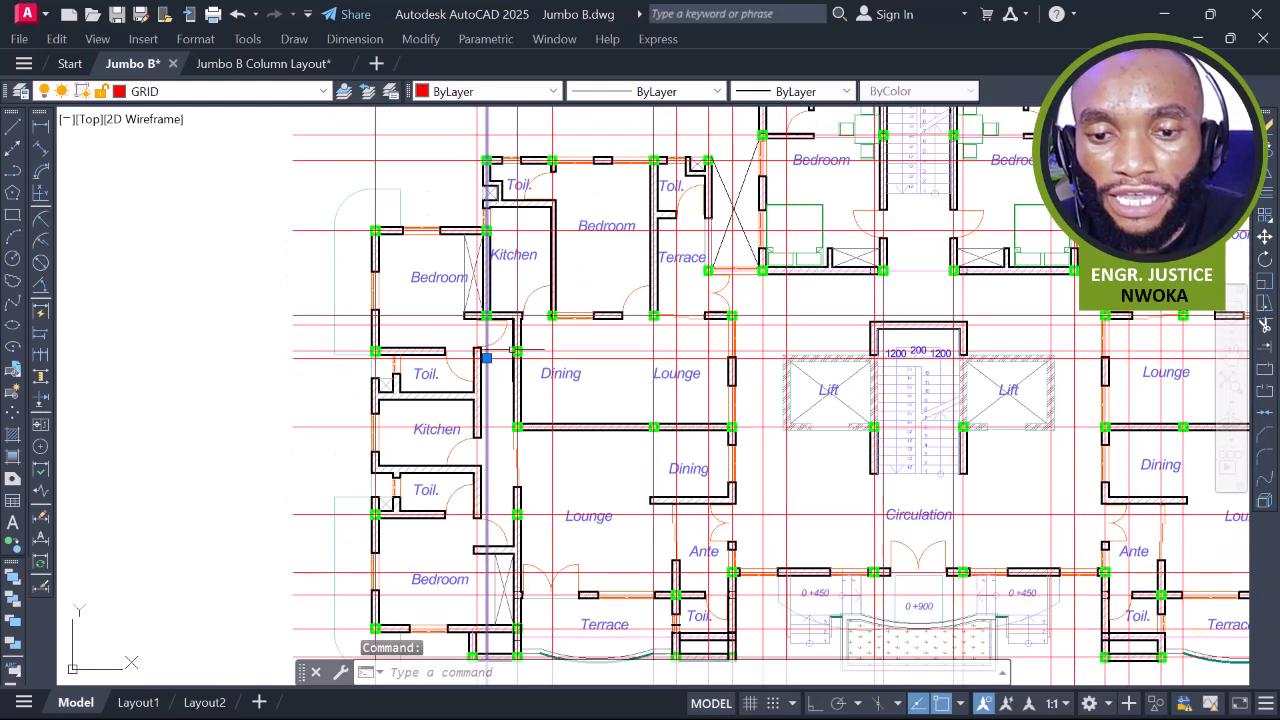
{"action": "scroll", "coordinate": [519, 150], "scroll_direction": "up", "scroll_amount": 2}
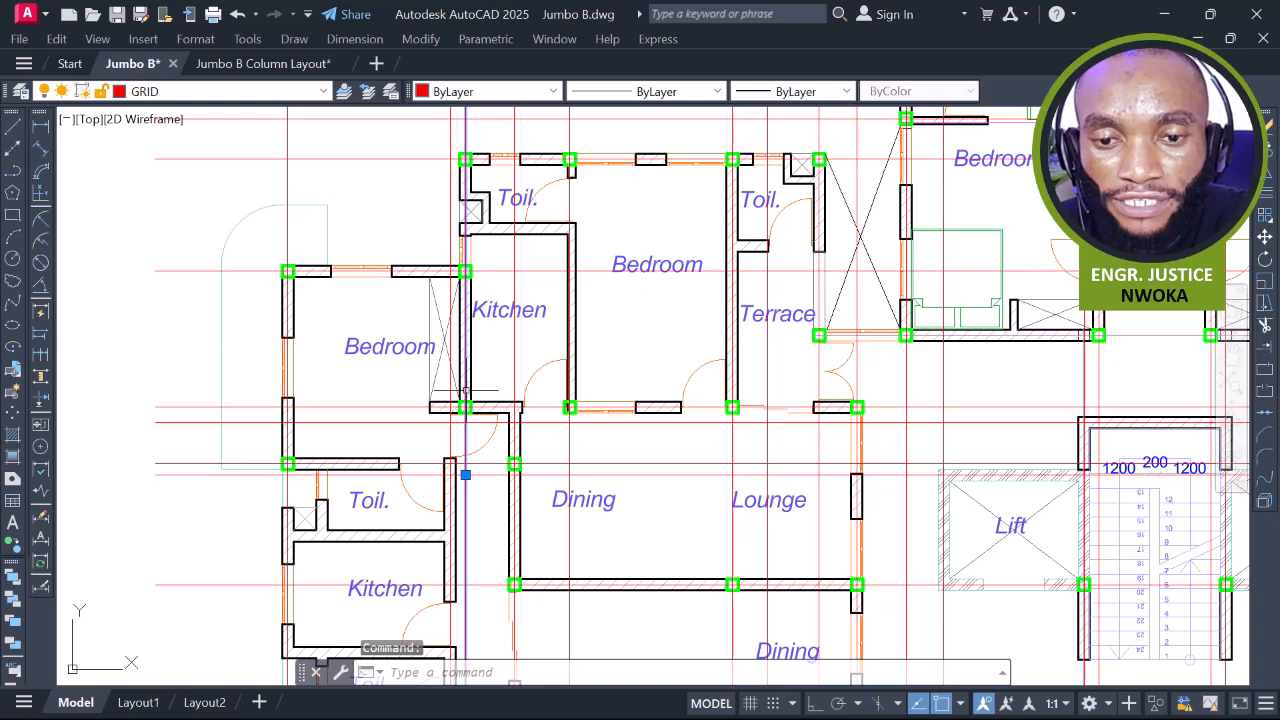
{"action": "middle_click_drag", "start_coordinate": [463, 406], "coordinate": [458, 269]}
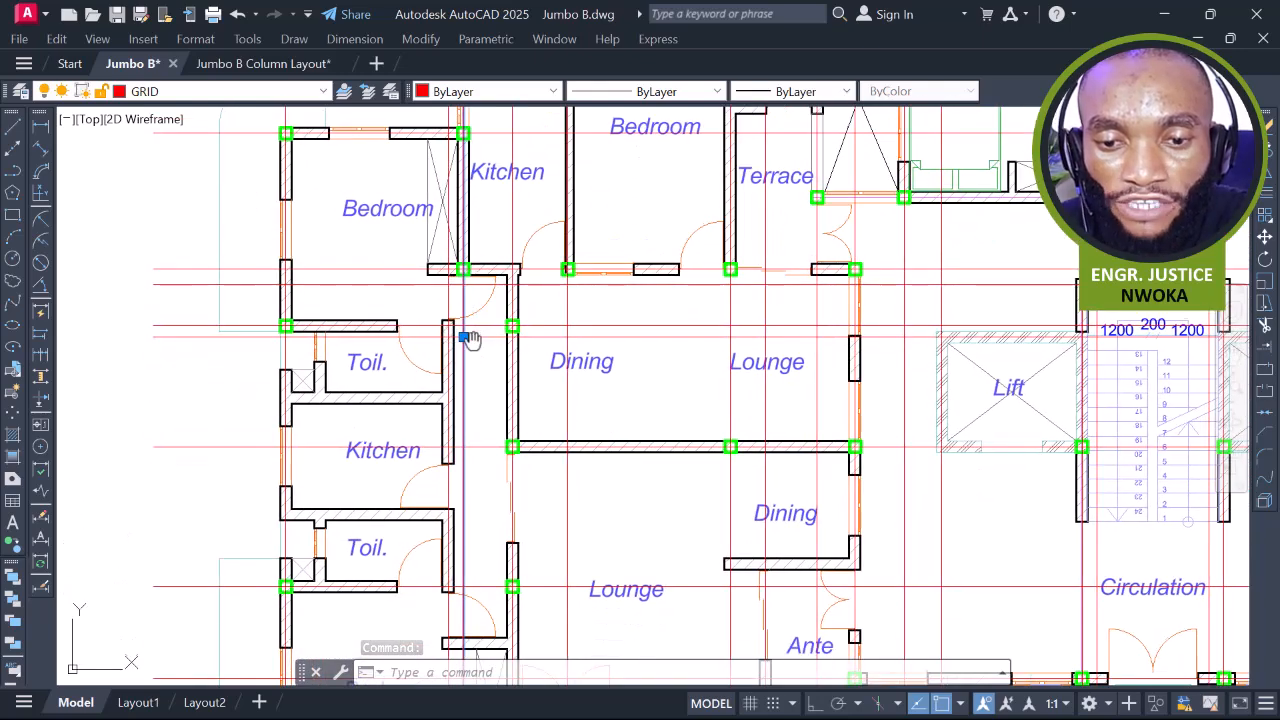
{"action": "middle_click_drag", "start_coordinate": [468, 328], "coordinate": [463, 206]}
{"action": "middle_click_drag", "start_coordinate": [463, 443], "coordinate": [474, 268]}
{"action": "middle_click_drag", "start_coordinate": [460, 171], "coordinate": [469, 285]}
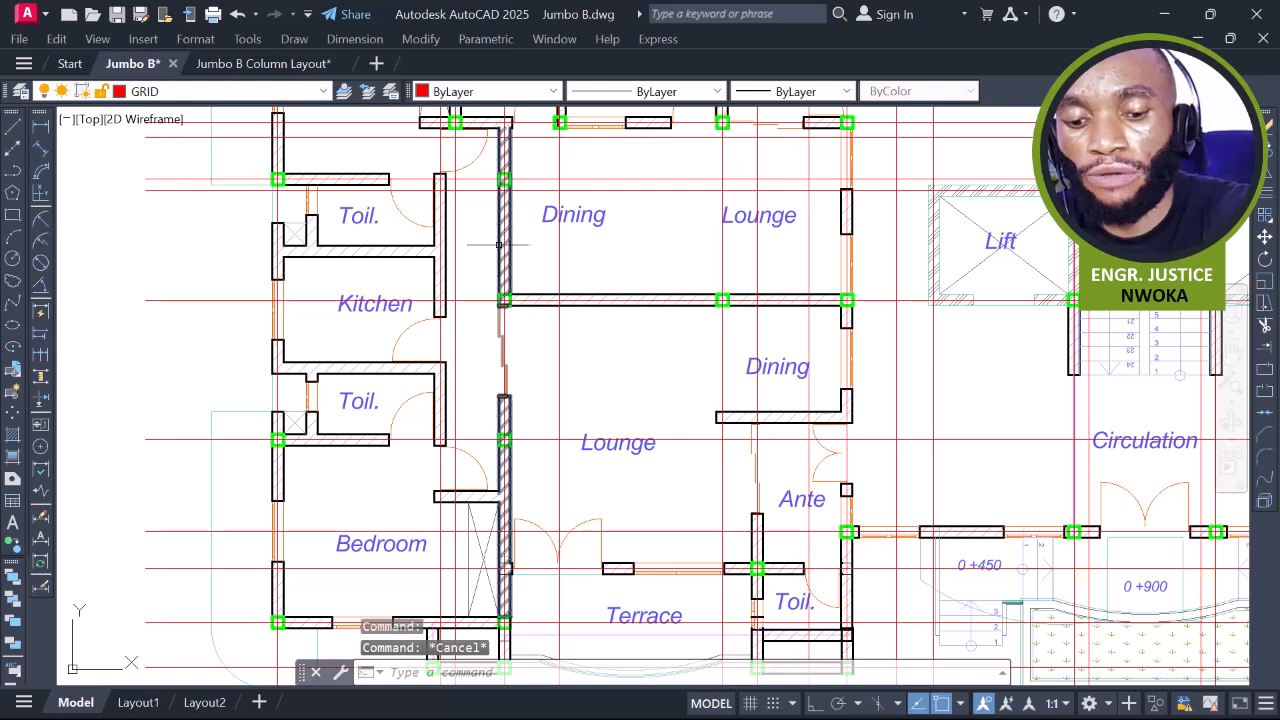
Break the vertical grid line above the central lifts with BR
{"action": "type", "text": "br"}
{"action": "key", "text": "space"}
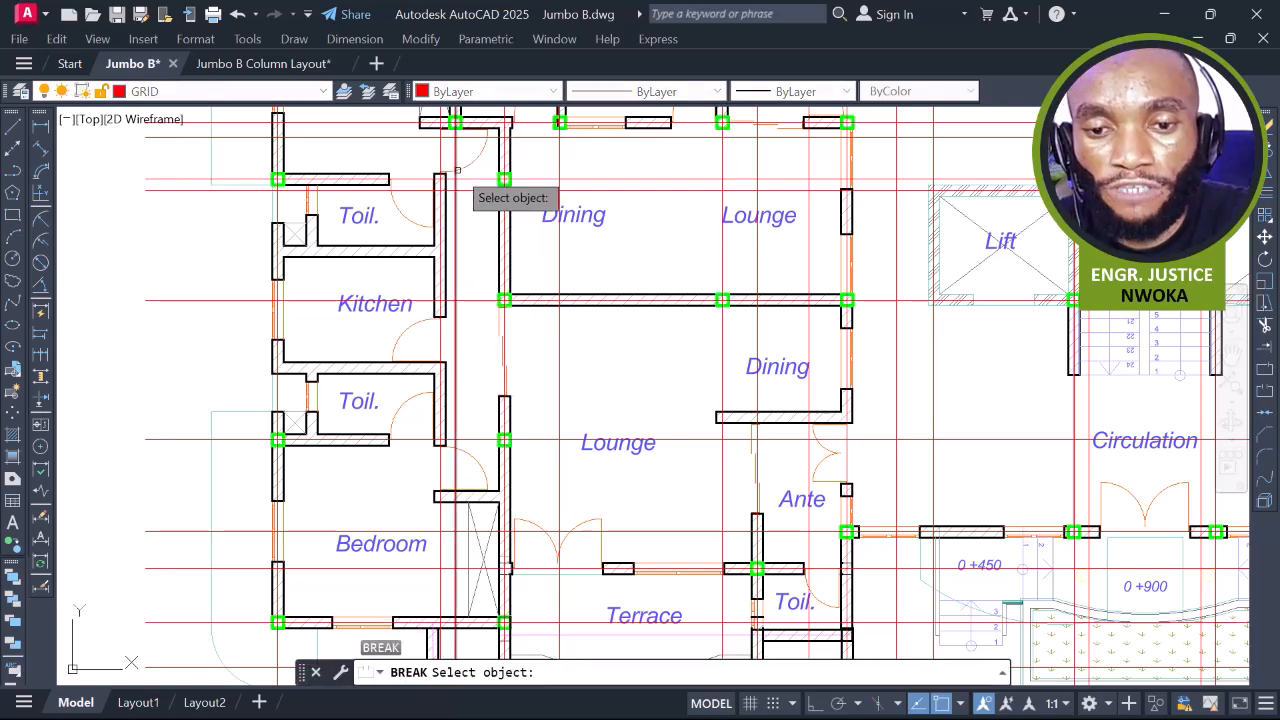
{"action": "scroll", "coordinate": [457, 170], "scroll_direction": "up", "scroll_amount": 3}
{"action": "left_click", "coordinate": [444, 140]}
{"action": "scroll", "coordinate": [443, 136], "scroll_direction": "down", "scroll_amount": 5}
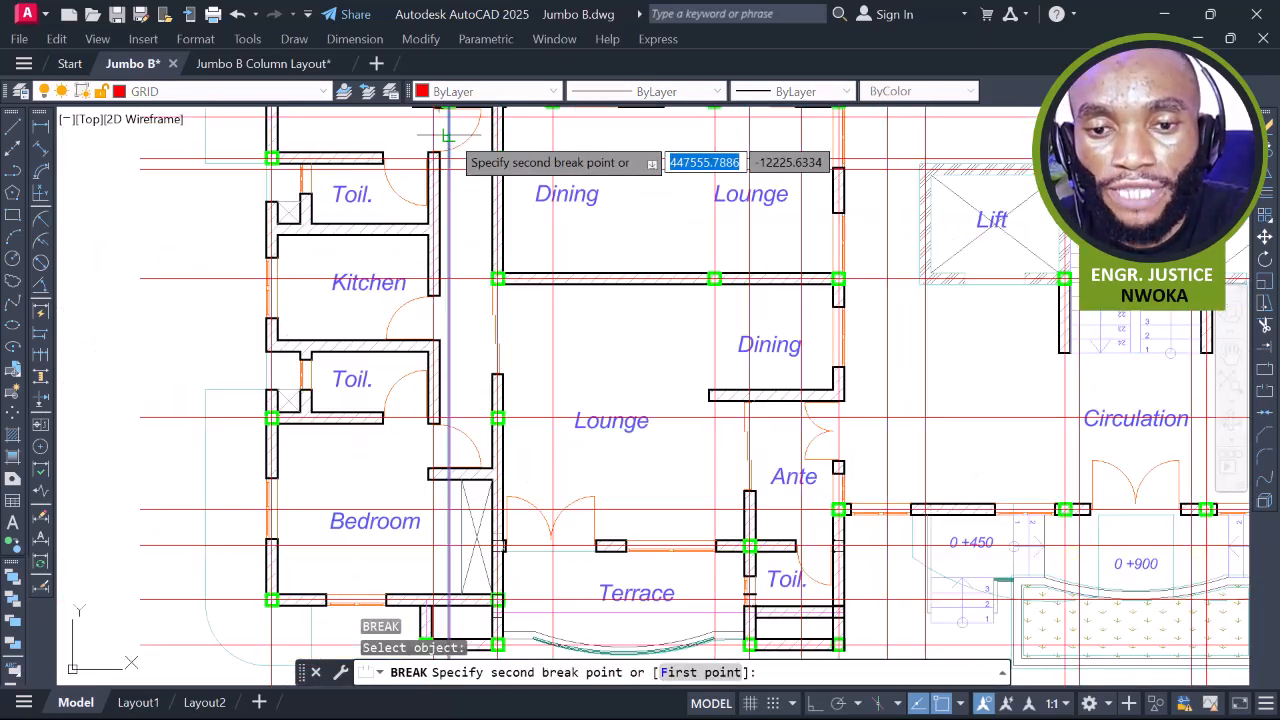
{"action": "left_click", "coordinate": [453, 537]}
{"action": "middle_click_drag", "start_coordinate": [547, 347], "coordinate": [493, 397]}
{"action": "scroll", "coordinate": [493, 397], "scroll_direction": "down", "scroll_amount": 2}
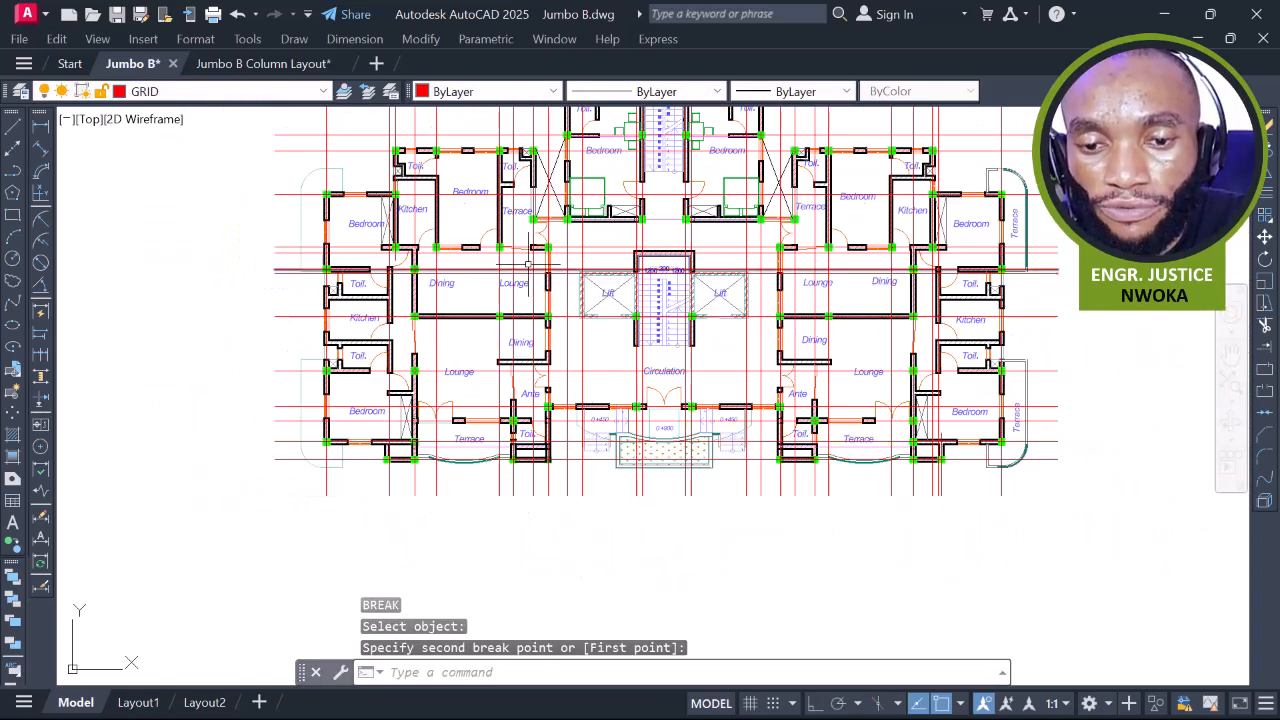
Break the vertical grid line near the Dining area
{"action": "key", "text": "space"}
{"action": "scroll", "coordinate": [515, 270], "scroll_direction": "up", "scroll_amount": 4}
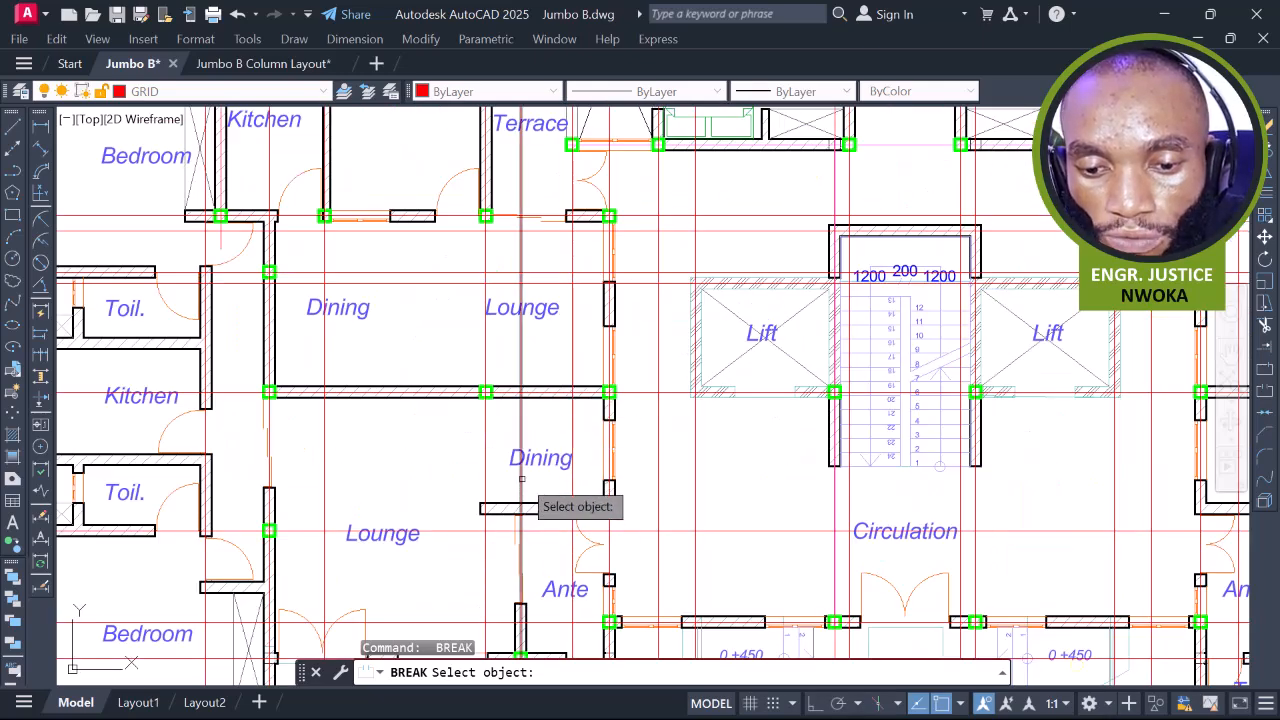
{"action": "left_click", "coordinate": [521, 479]}
{"action": "scroll", "coordinate": [524, 402], "scroll_direction": "down", "scroll_amount": 4}
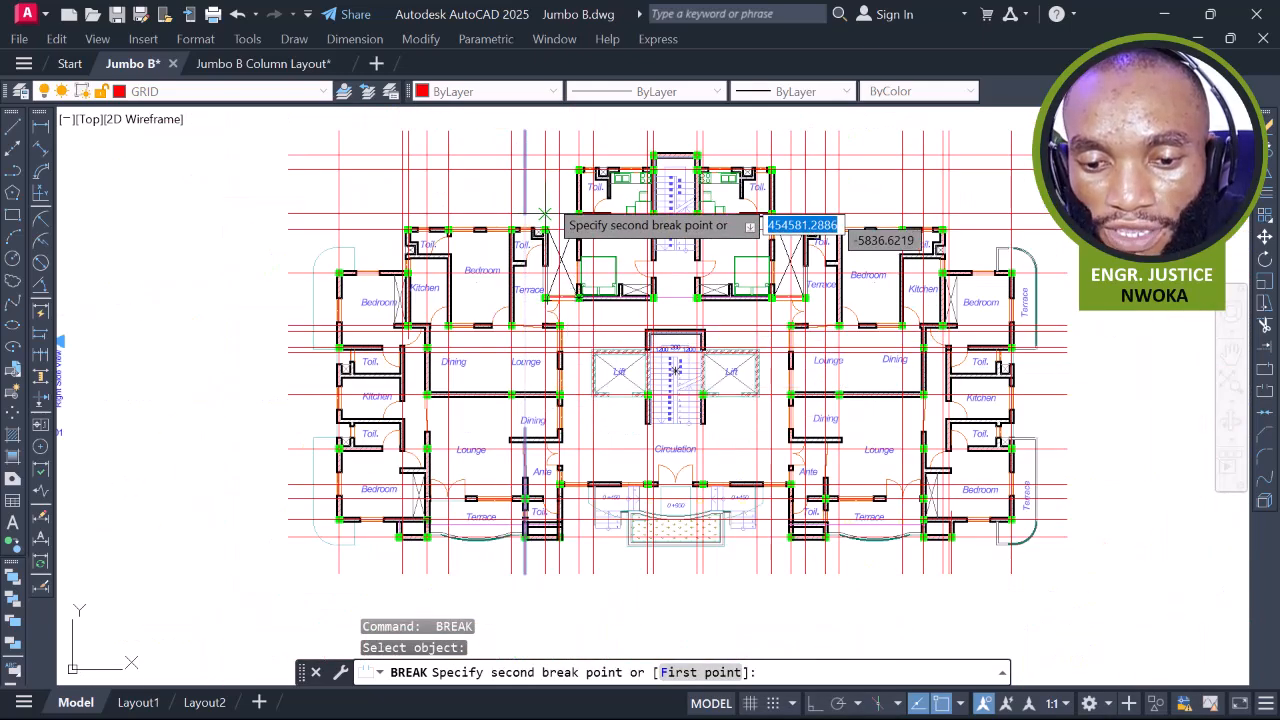
{"action": "scroll", "coordinate": [523, 121], "scroll_direction": "up", "scroll_amount": 4}
{"action": "left_click", "coordinate": [522, 122]}
{"action": "scroll", "coordinate": [518, 132], "scroll_direction": "down", "scroll_amount": 4}
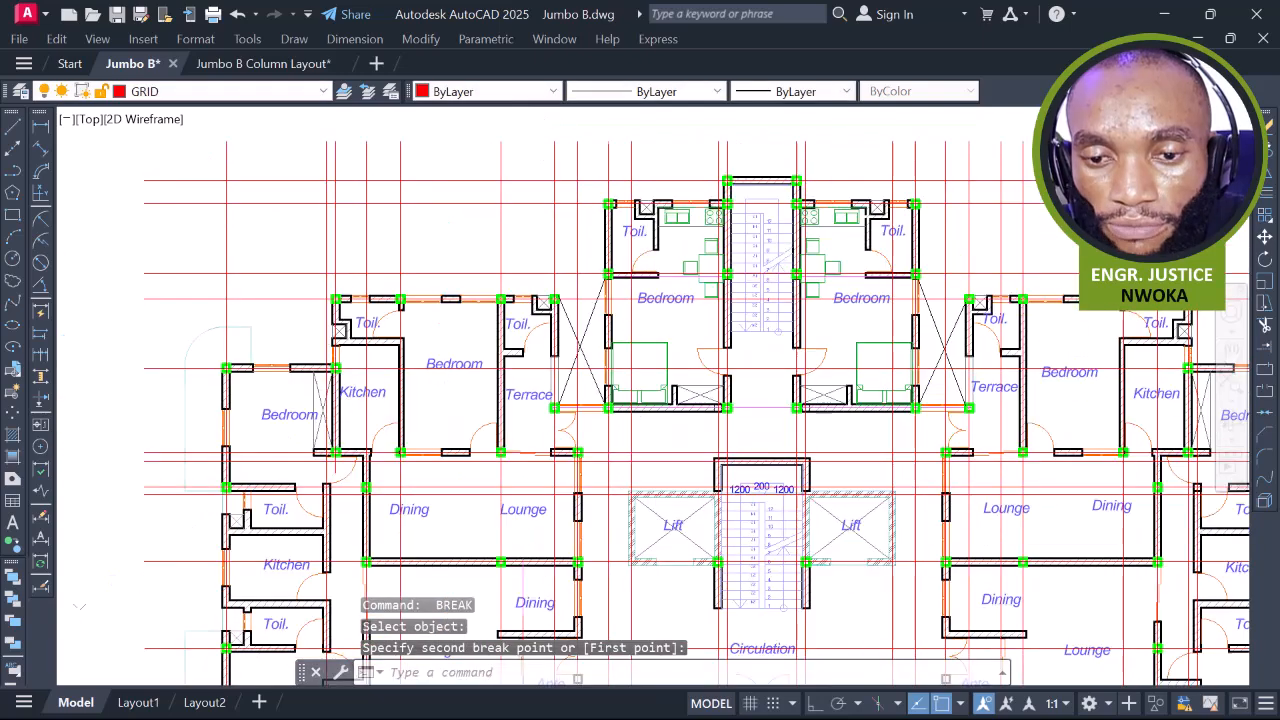
Start another break on the red grid line by the Circulation and Ante area
{"action": "key", "text": "space"}
{"action": "middle_click_drag", "start_coordinate": [651, 472], "coordinate": [621, 422]}
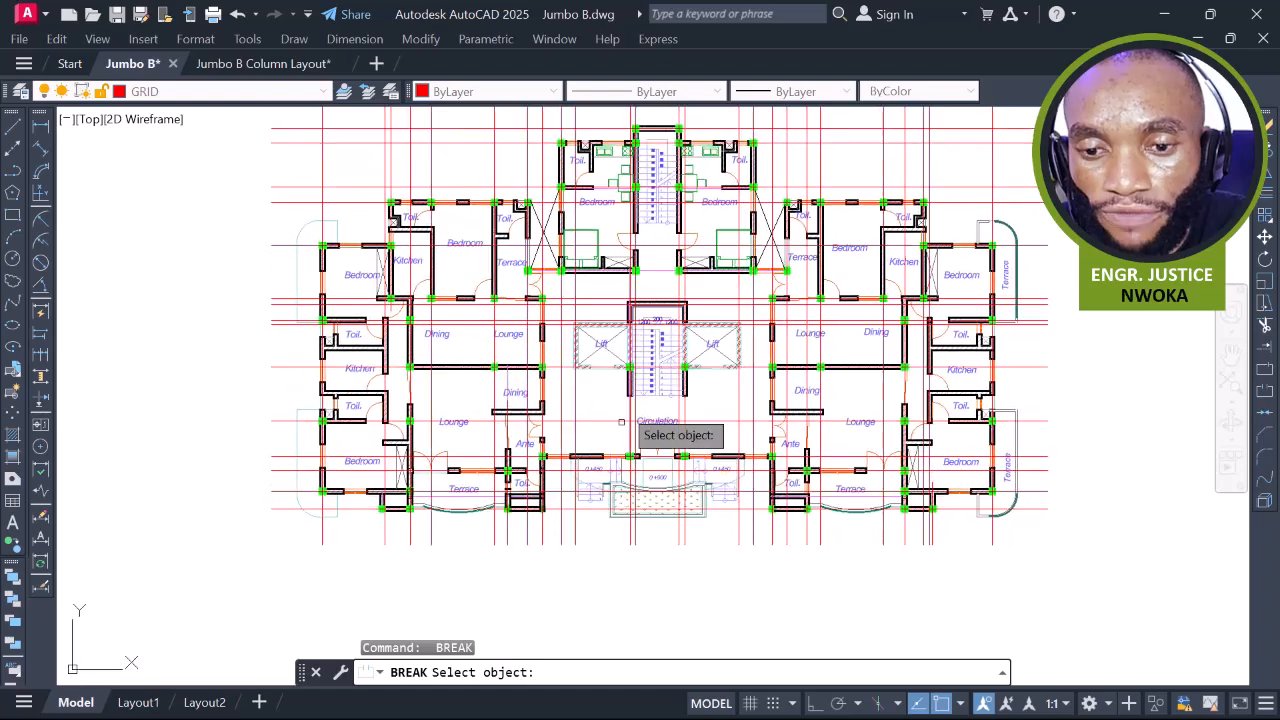
{"action": "middle_click_drag", "start_coordinate": [597, 260], "coordinate": [598, 296]}
{"action": "scroll", "coordinate": [597, 273], "scroll_direction": "up", "scroll_amount": 4}
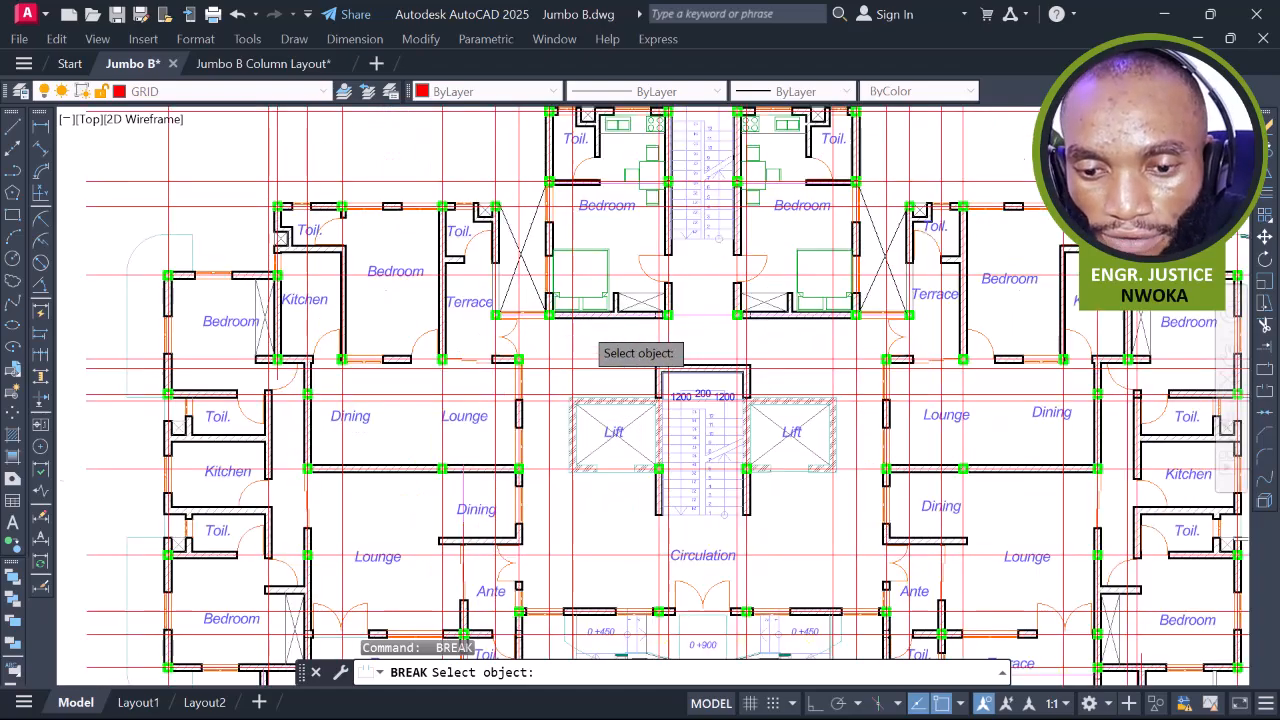
{"action": "middle_click_drag", "start_coordinate": [571, 405], "coordinate": [553, 239]}
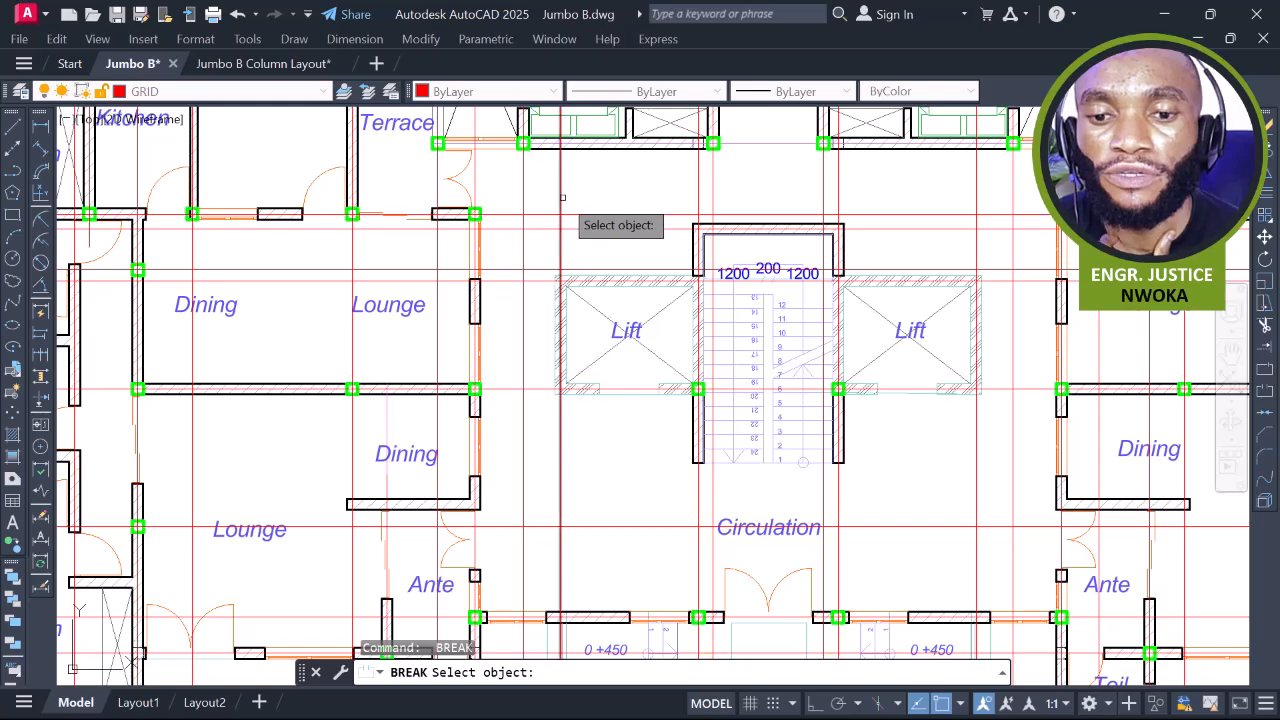
{"action": "left_click", "coordinate": [561, 293]}
{"action": "scroll", "coordinate": [561, 293], "scroll_direction": "down", "scroll_amount": 3}
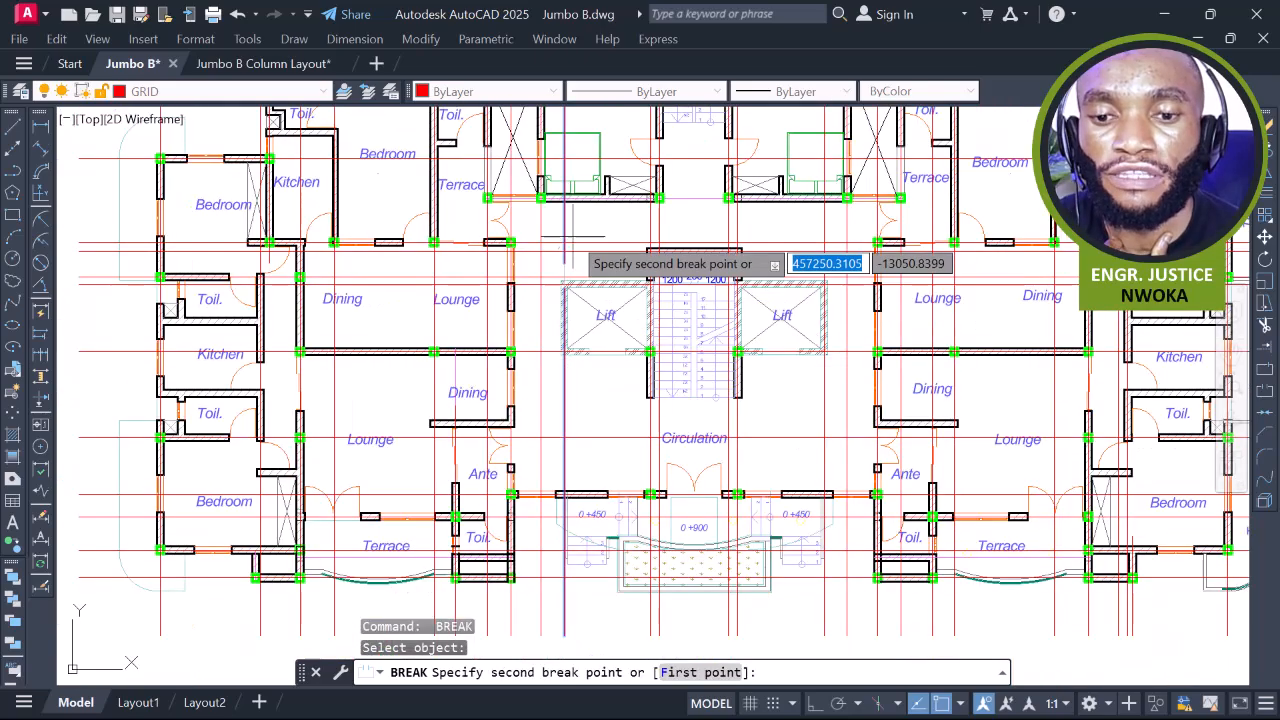
{"action": "scroll", "coordinate": [555, 160], "scroll_direction": "up", "scroll_amount": 2}
Complete the Circulation-area break and shorten a vertical grid line just below the plan
{"action": "left_click", "coordinate": [543, 136]}
{"action": "scroll", "coordinate": [545, 145], "scroll_direction": "down", "scroll_amount": 2}
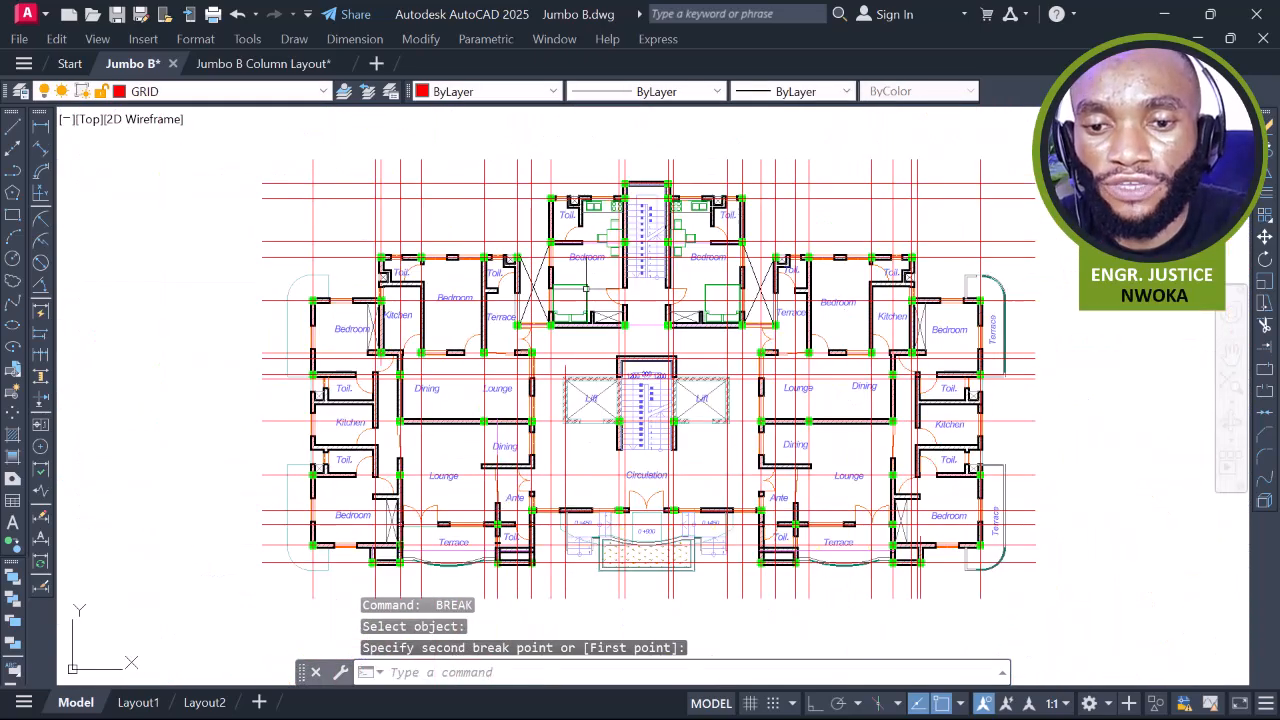
{"action": "middle_click_drag", "start_coordinate": [575, 325], "coordinate": [561, 183]}
{"action": "key", "text": "space"}
{"action": "scroll", "coordinate": [543, 276], "scroll_direction": "up", "scroll_amount": 2}
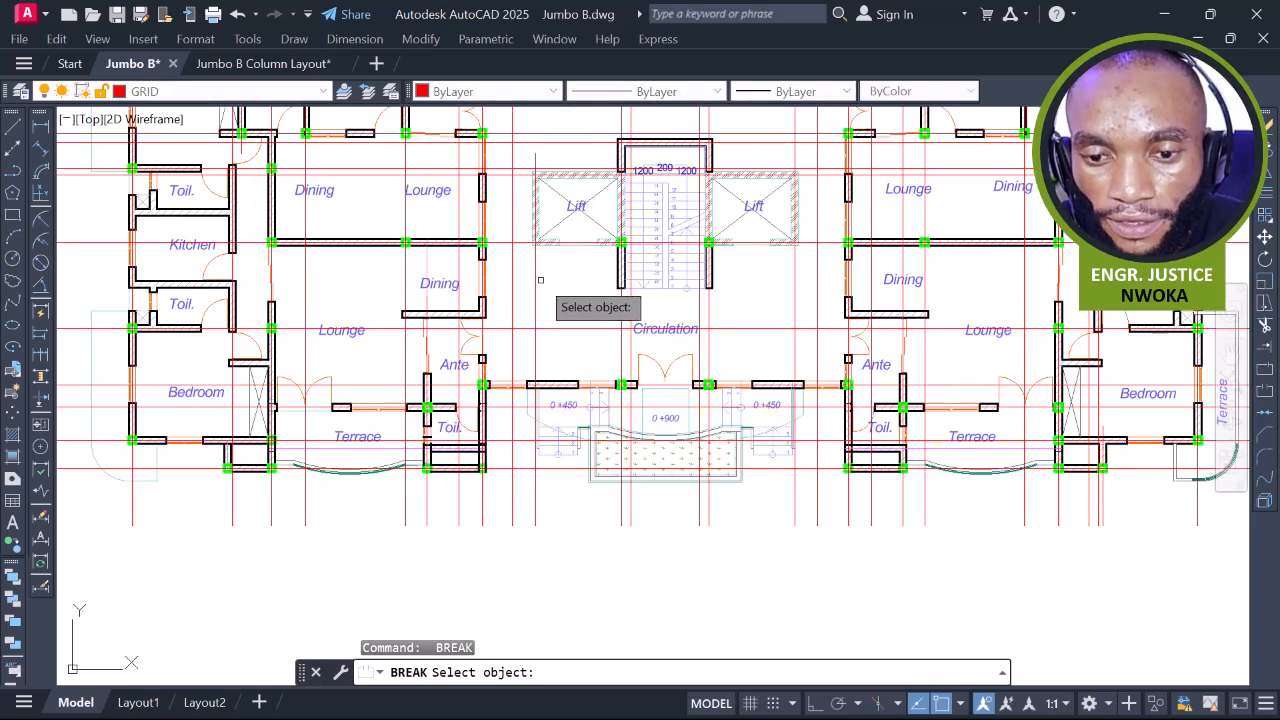
{"action": "left_click", "coordinate": [536, 279]}
{"action": "scroll", "coordinate": [545, 430], "scroll_direction": "down", "scroll_amount": 2}
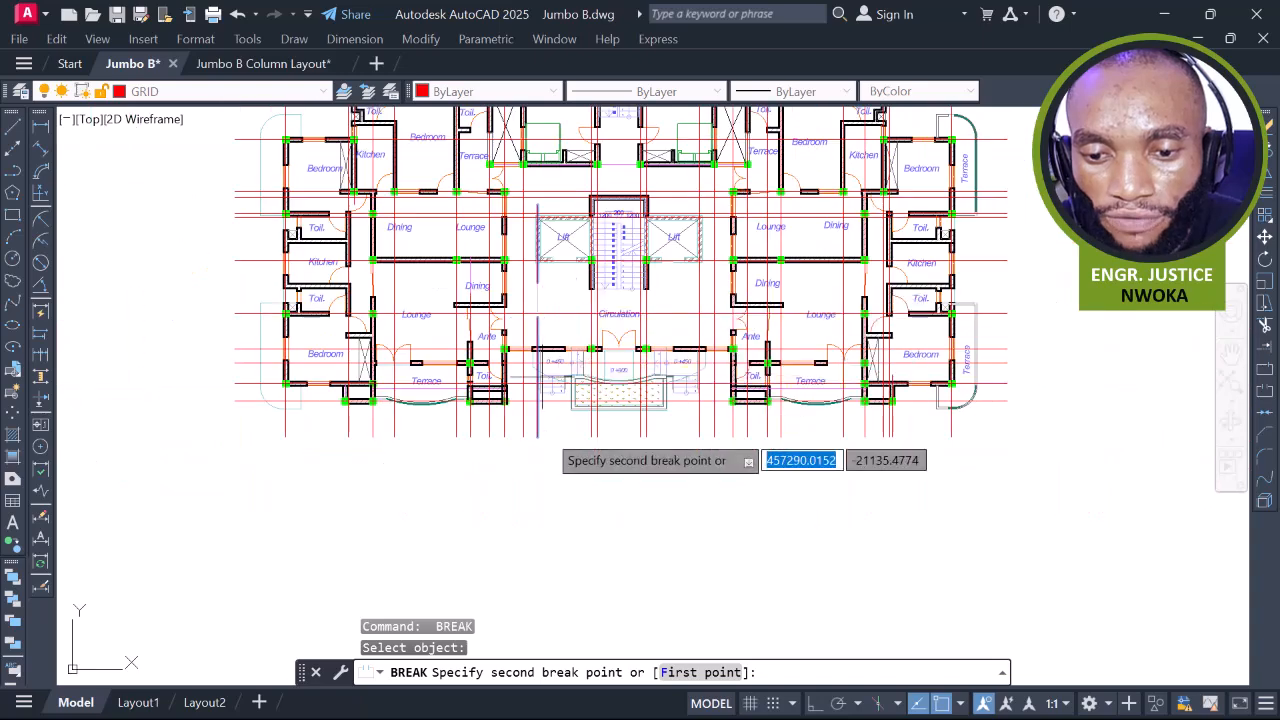
{"action": "left_click", "coordinate": [527, 500]}
{"action": "scroll", "coordinate": [528, 367], "scroll_direction": "up", "scroll_amount": 2}
{"action": "scroll", "coordinate": [542, 348], "scroll_direction": "down", "scroll_amount": 1}
{"action": "middle_click_drag", "start_coordinate": [620, 312], "coordinate": [558, 341]}
{"action": "scroll", "coordinate": [566, 341], "scroll_direction": "down", "scroll_amount": 2}
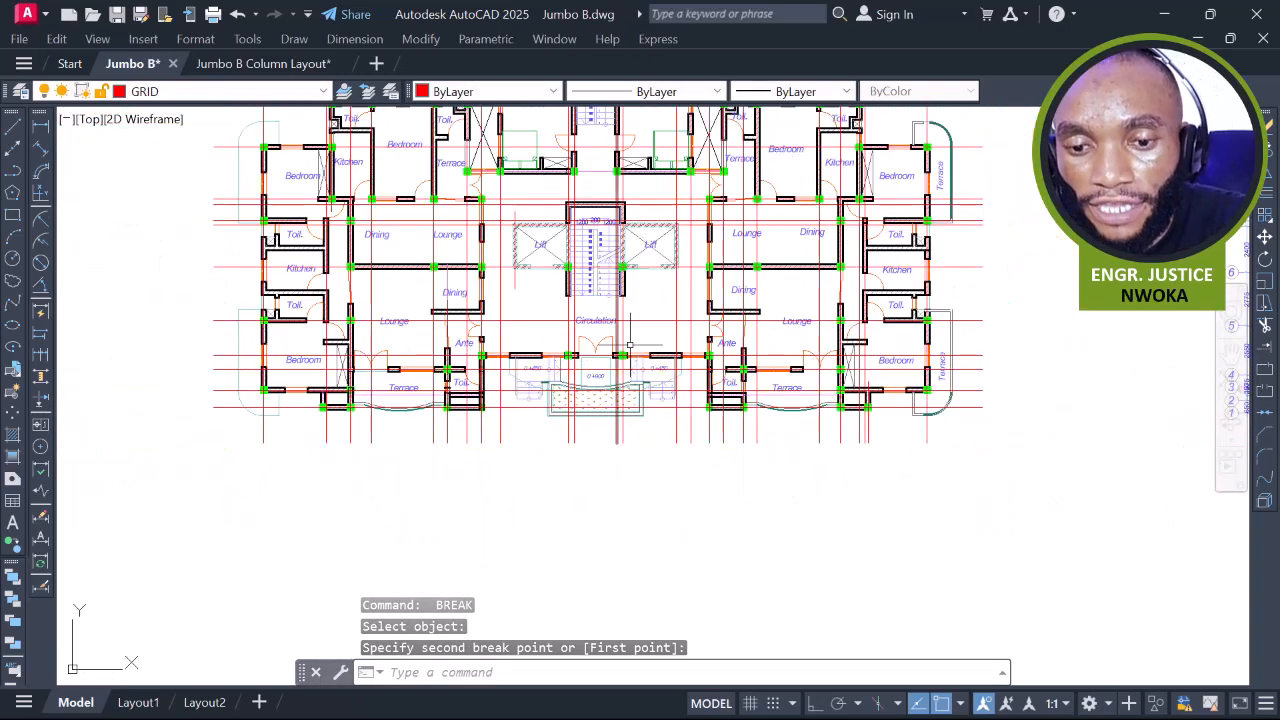
{"action": "left_click", "coordinate": [724, 337]}
Break the horizontal grid line near the lifts and pick the next grid line to break
{"action": "key", "text": "space"}
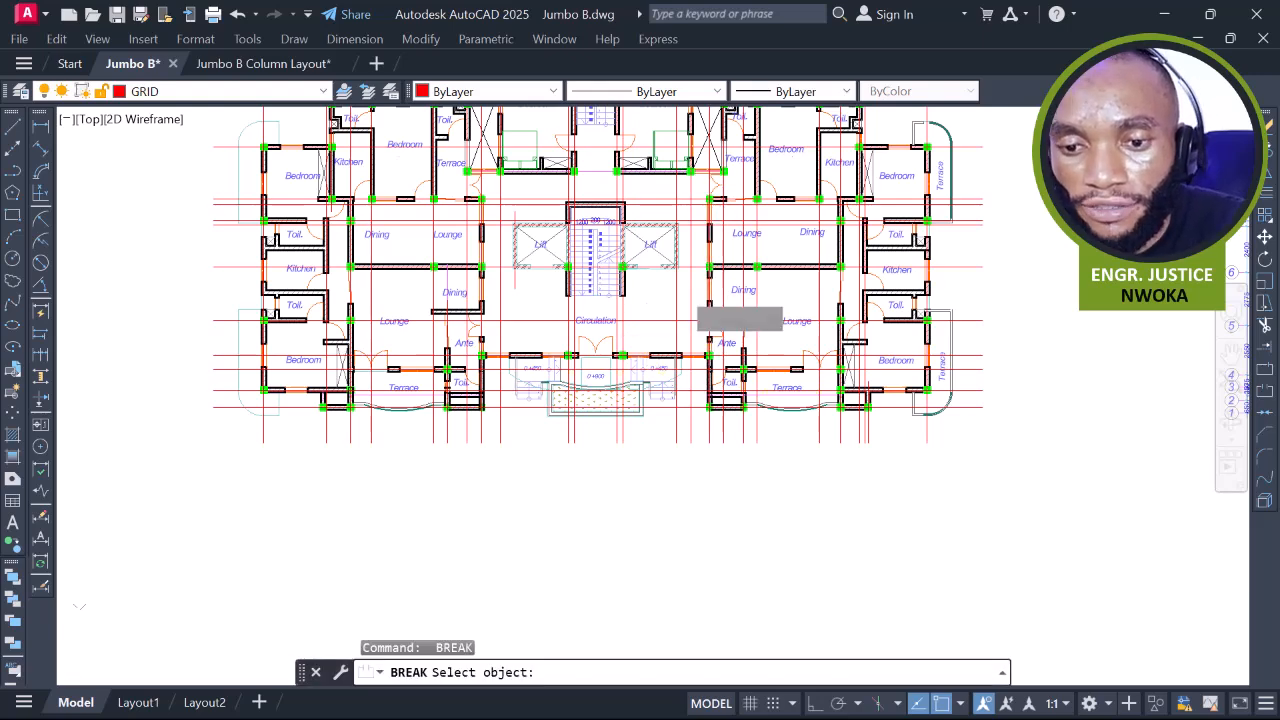
{"action": "scroll", "coordinate": [680, 281], "scroll_direction": "up", "scroll_amount": 2}
{"action": "left_click", "coordinate": [673, 278]}
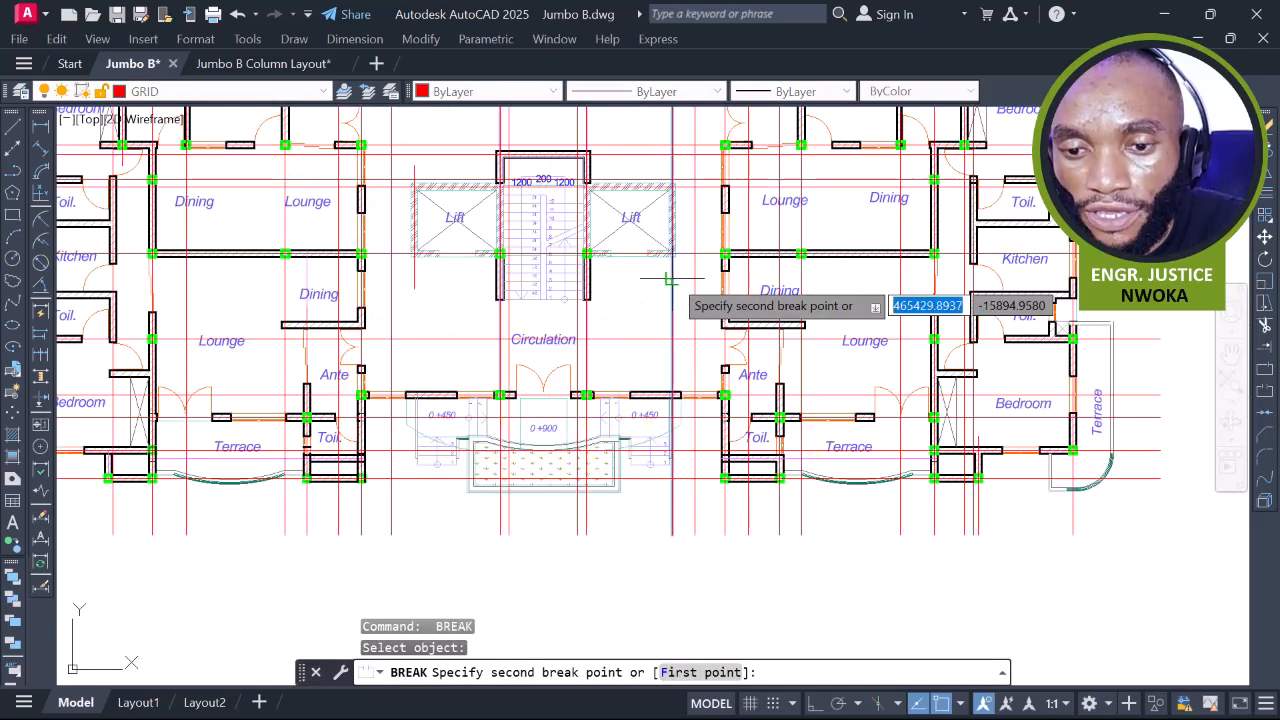
{"action": "scroll", "coordinate": [686, 290], "scroll_direction": "down", "scroll_amount": 3}
{"action": "middle_click_drag", "start_coordinate": [669, 423], "coordinate": [663, 388]}
{"action": "scroll", "coordinate": [663, 388], "scroll_direction": "up", "scroll_amount": 3}
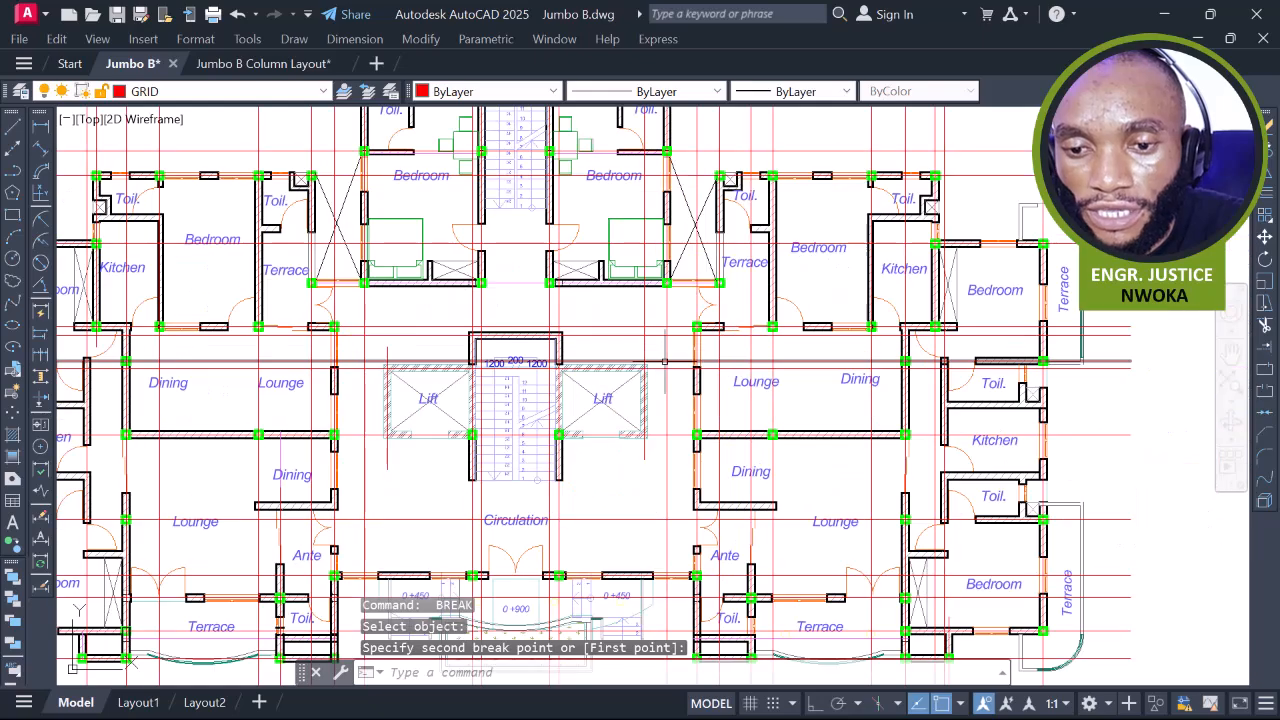
{"action": "left_click", "coordinate": [660, 356]}
{"action": "key", "text": "space"}
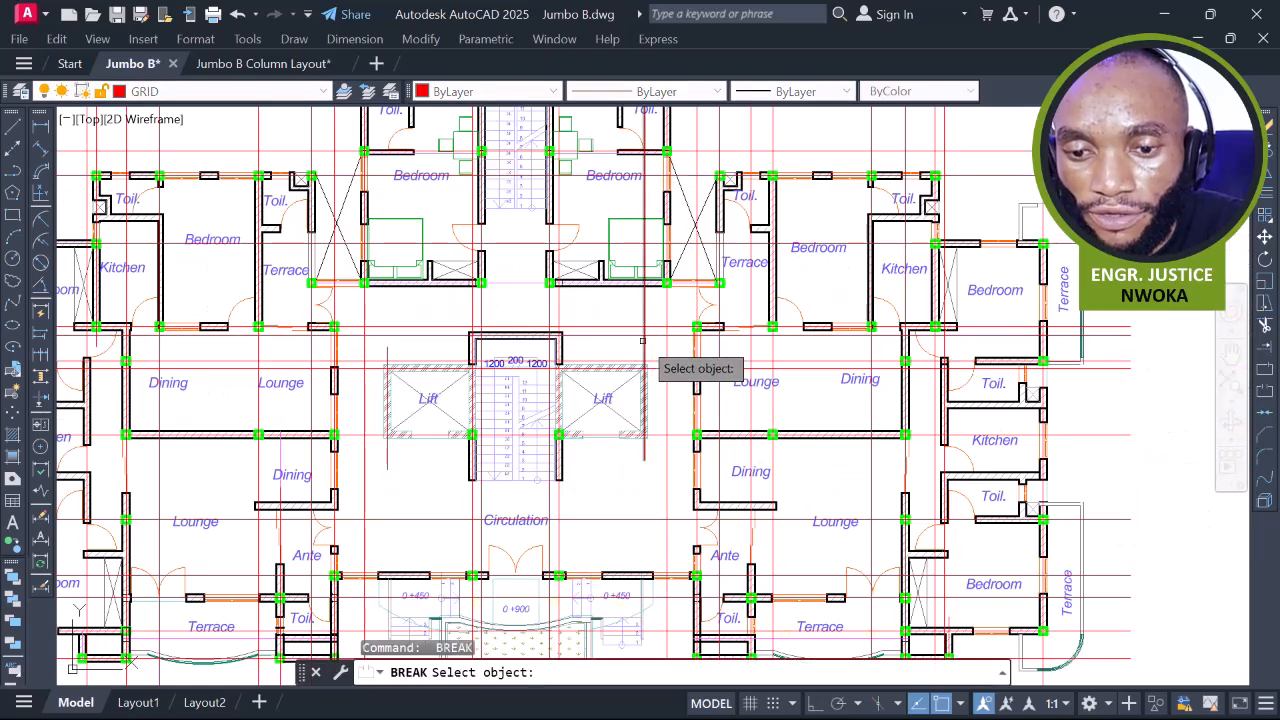
{"action": "left_click", "coordinate": [643, 341]}
{"action": "scroll", "coordinate": [651, 386], "scroll_direction": "down", "scroll_amount": 5}
{"action": "middle_click_drag", "start_coordinate": [659, 331], "coordinate": [669, 283]}
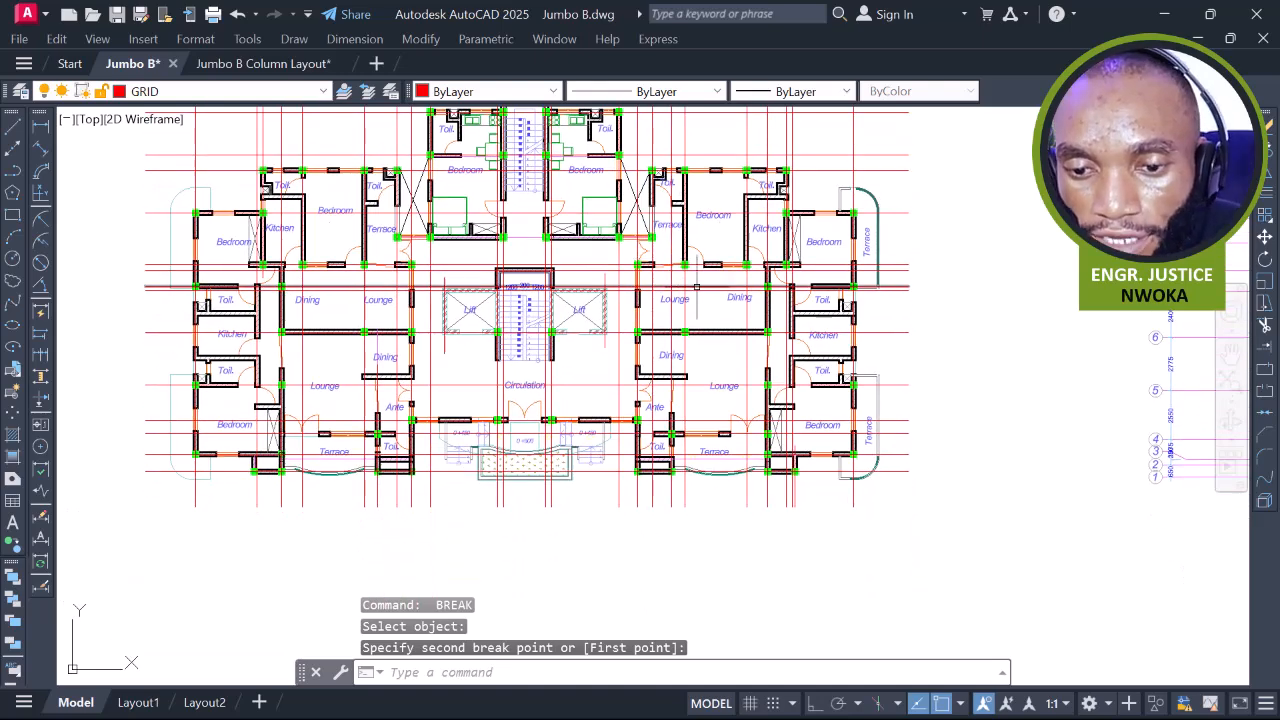
Finish breaking the current grid line and move on to the next grid line
{"action": "scroll", "coordinate": [664, 299], "scroll_direction": "up", "scroll_amount": 4}
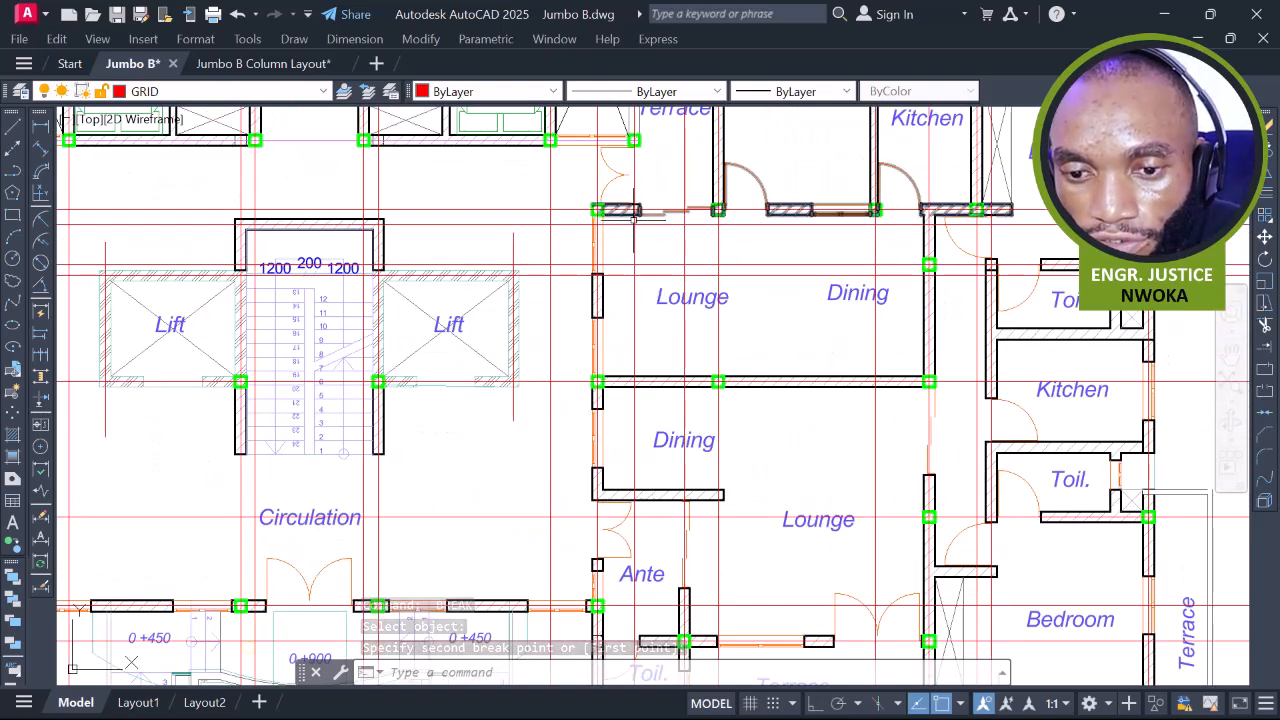
{"action": "left_click", "coordinate": [634, 216]}
{"action": "key", "text": "Return"}
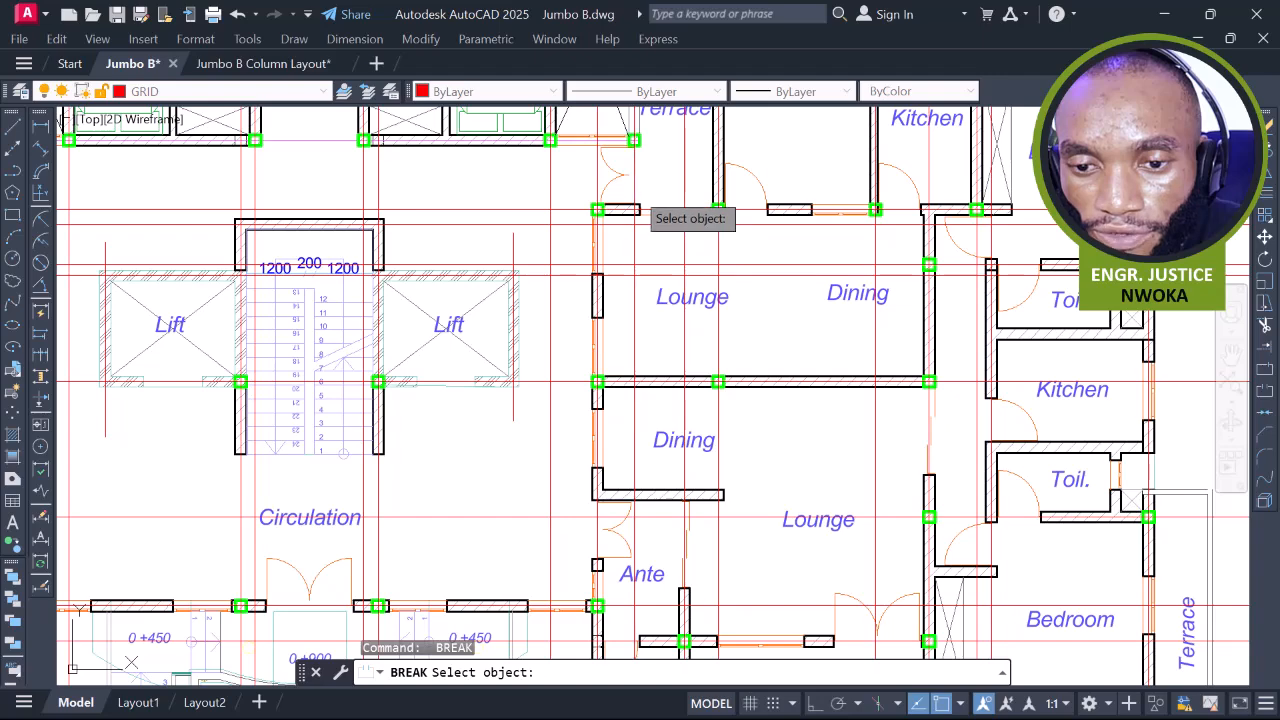
{"action": "left_click", "coordinate": [634, 190]}
{"action": "scroll", "coordinate": [645, 205], "scroll_direction": "down", "scroll_amount": 6}
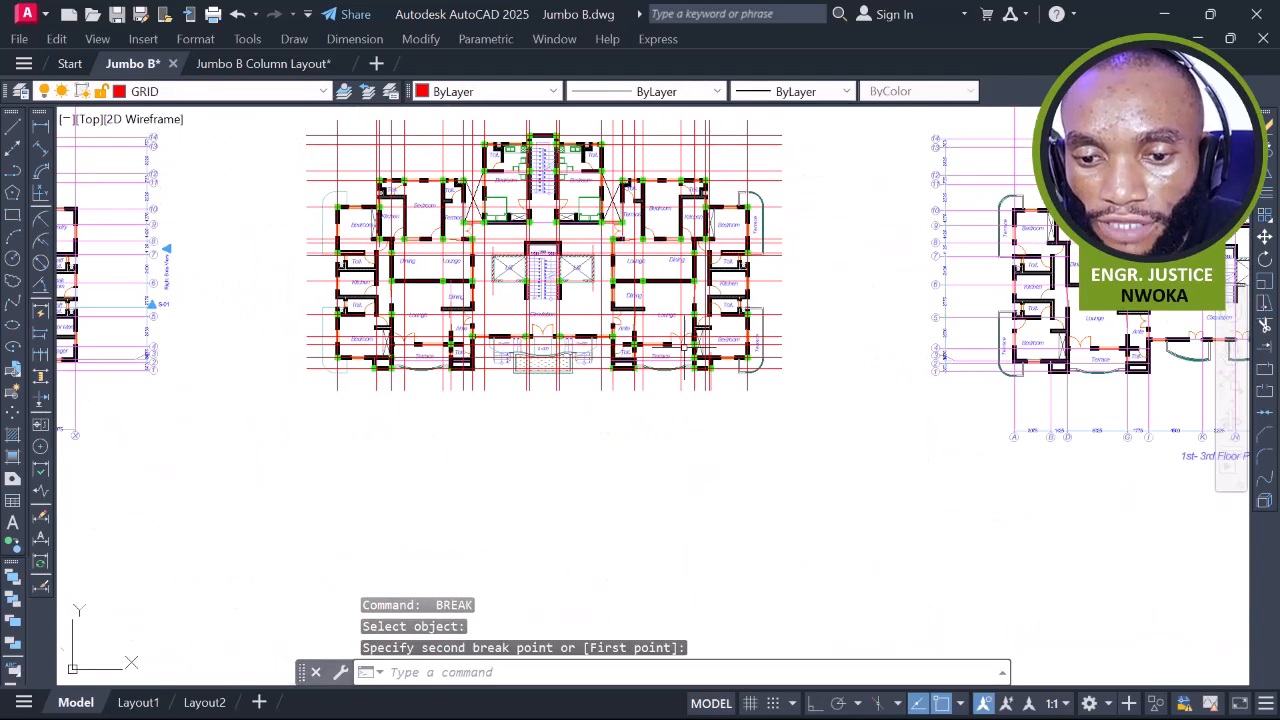
{"action": "scroll", "coordinate": [657, 280], "scroll_direction": "up", "scroll_amount": 2}
{"action": "key", "text": "Return"}
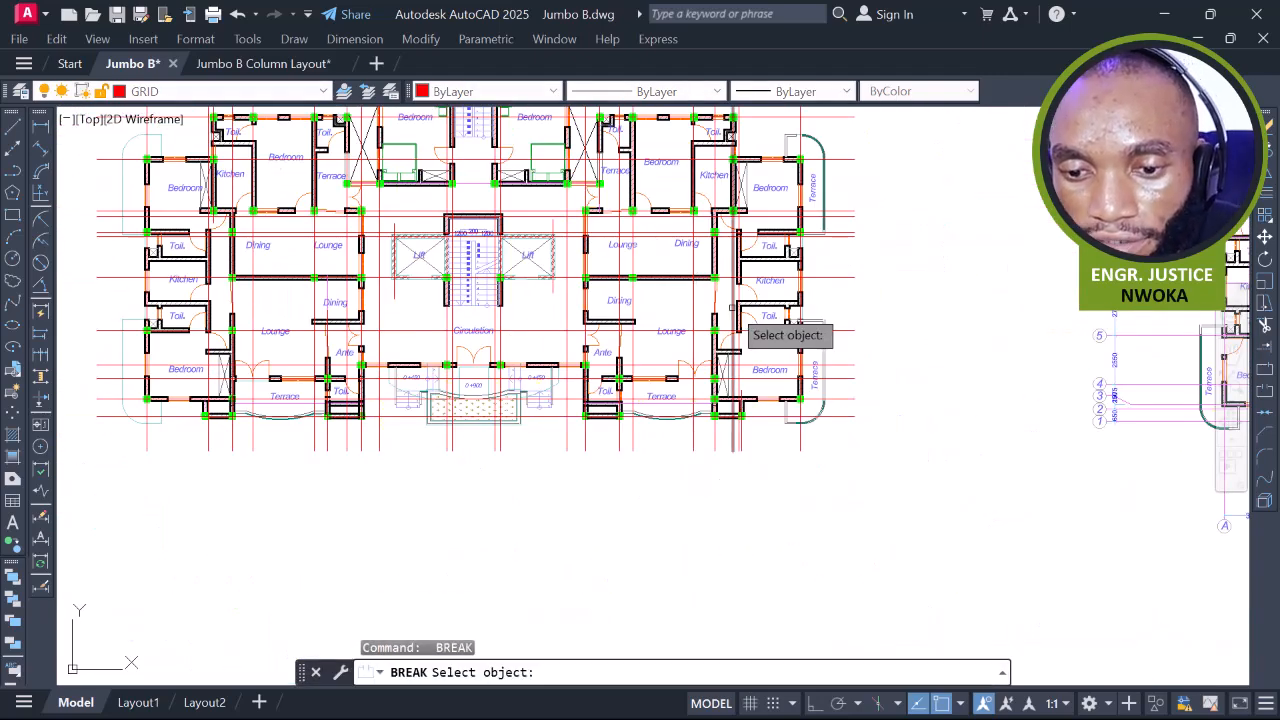
Break the grid line near the Dining room, cutting away its lower part
{"action": "middle_click_drag", "start_coordinate": [728, 304], "coordinate": [720, 352]}
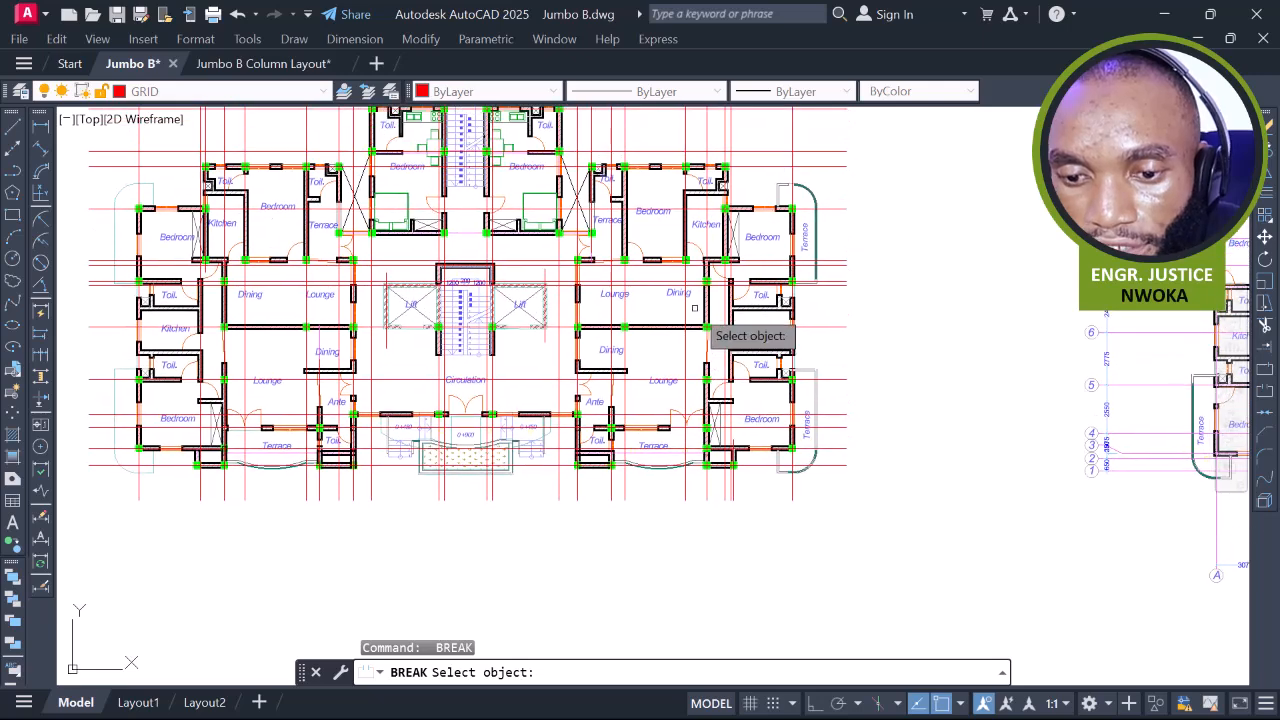
{"action": "scroll", "coordinate": [681, 277], "scroll_direction": "up", "scroll_amount": 4}
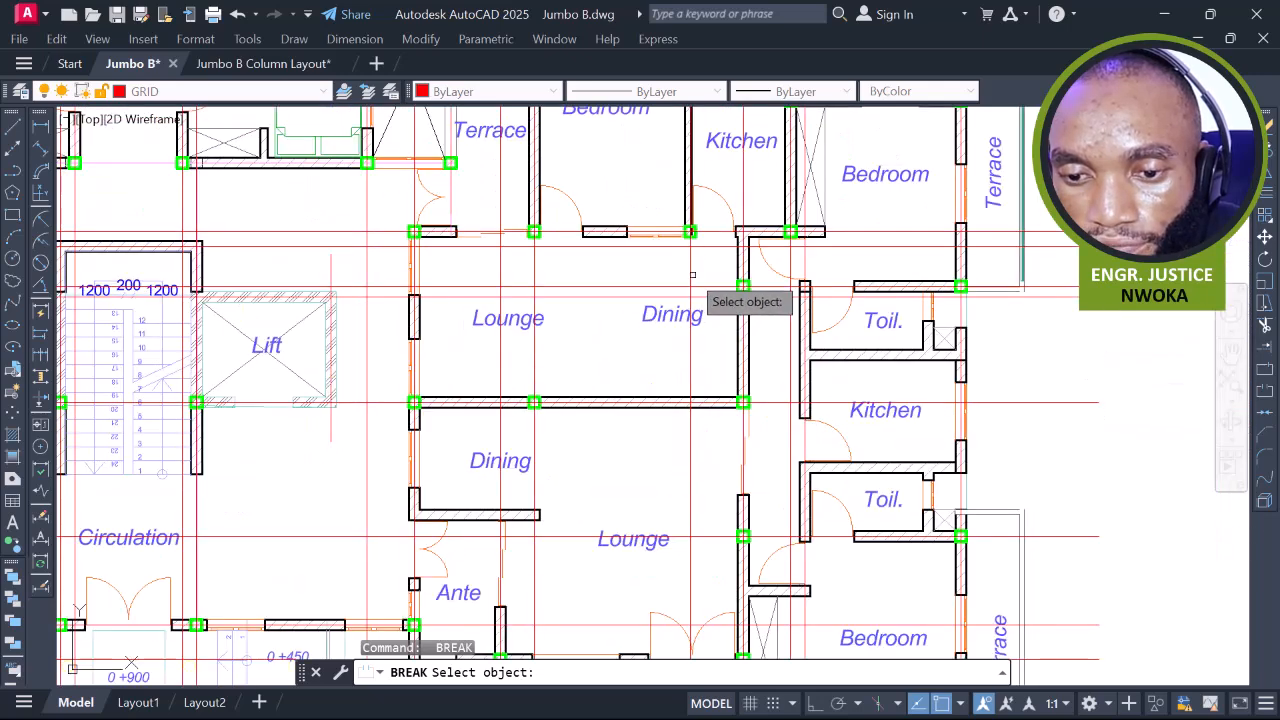
{"action": "left_click", "coordinate": [687, 273]}
{"action": "scroll", "coordinate": [705, 292], "scroll_direction": "down", "scroll_amount": 5}
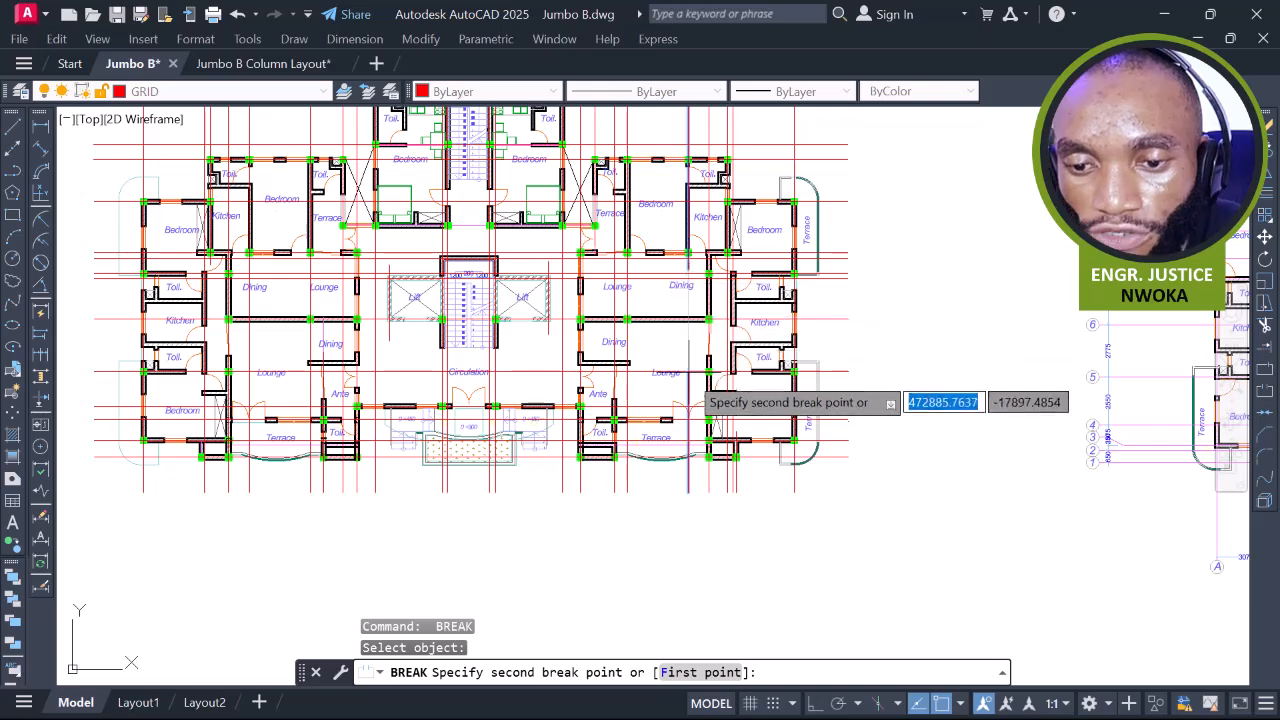
{"action": "scroll", "coordinate": [705, 292], "scroll_direction": "down", "scroll_amount": 2}
{"action": "left_click", "coordinate": [677, 431]}
{"action": "key", "text": "space"}
Break the vertical grid line to trim its end below the plan
{"action": "middle_click_drag", "start_coordinate": [567, 229], "coordinate": [707, 297]}
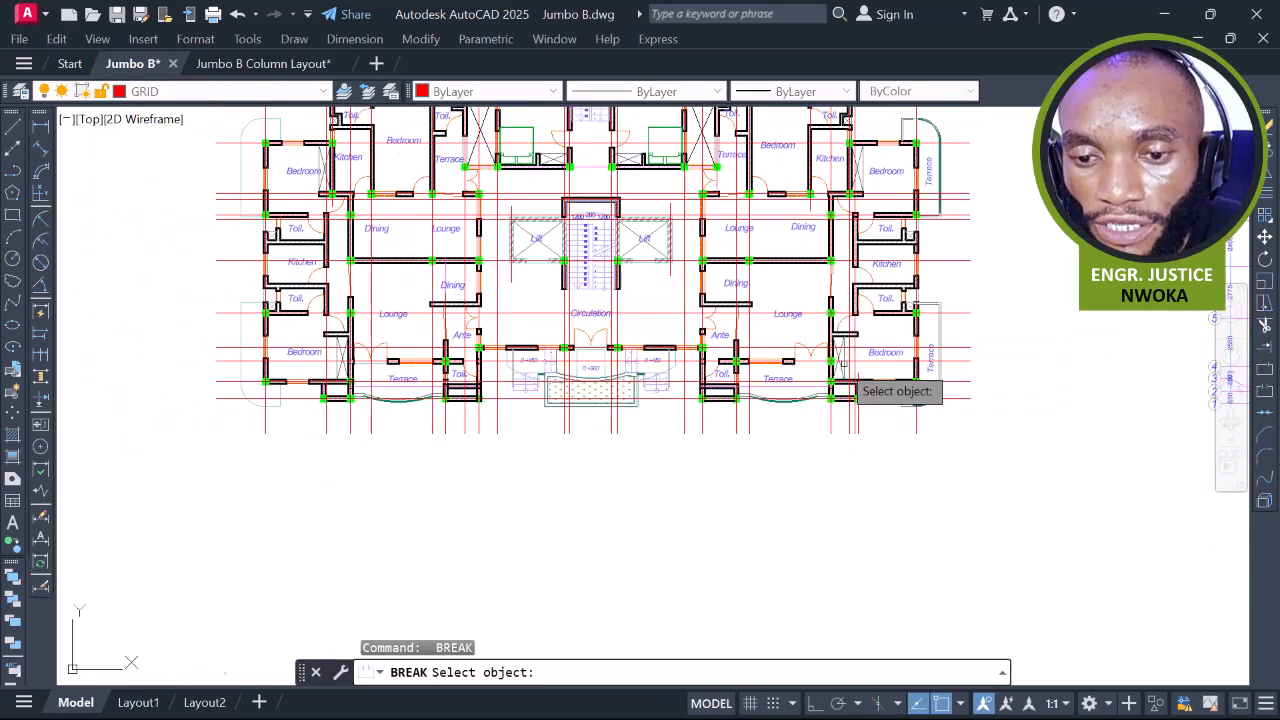
{"action": "scroll", "coordinate": [462, 284], "scroll_direction": "up", "scroll_amount": 3}
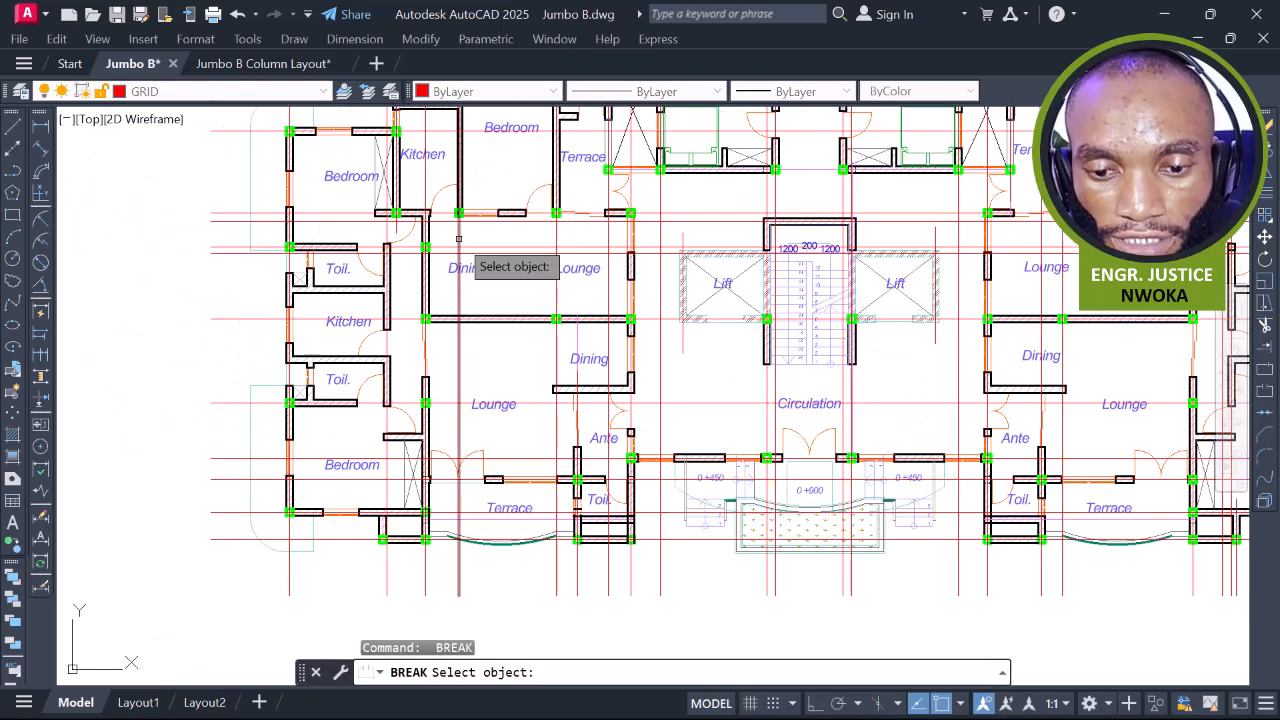
{"action": "left_click", "coordinate": [460, 235]}
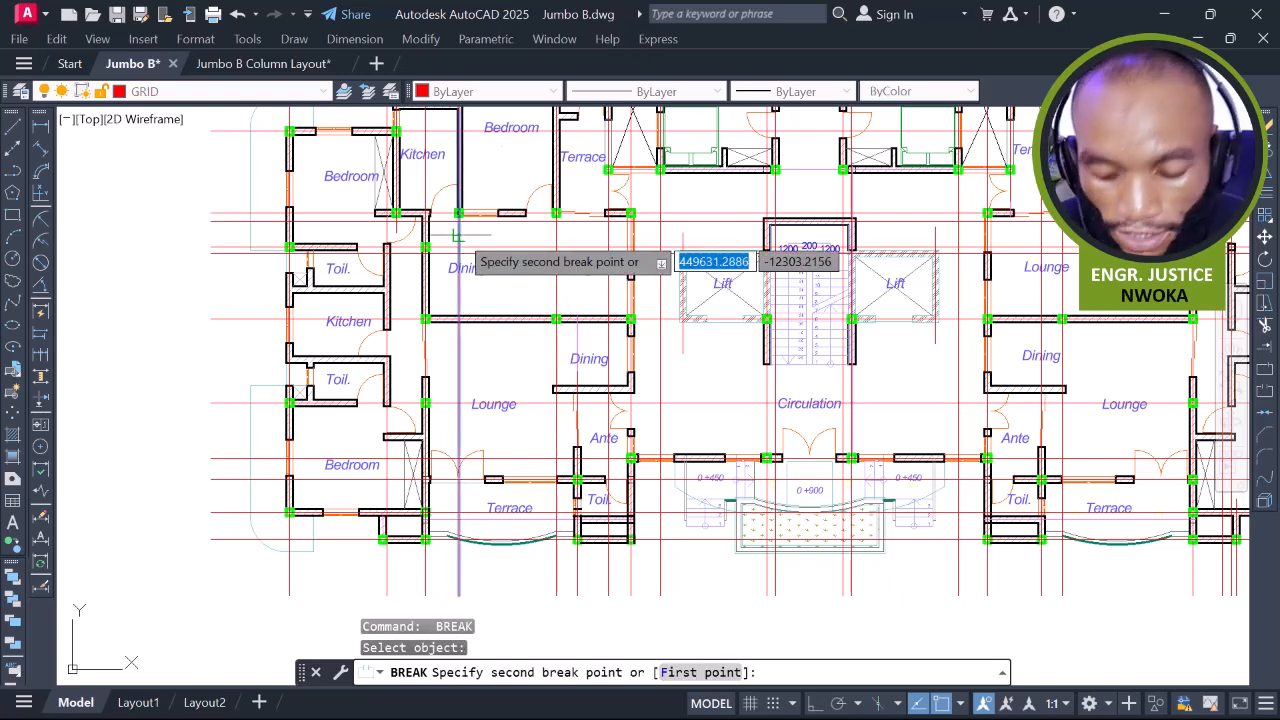
{"action": "scroll", "coordinate": [454, 356], "scroll_direction": "down", "scroll_amount": 3}
{"action": "left_click", "coordinate": [455, 538]}
{"action": "middle_click_drag", "start_coordinate": [631, 403], "coordinate": [563, 496]}
{"action": "key", "text": "space"}
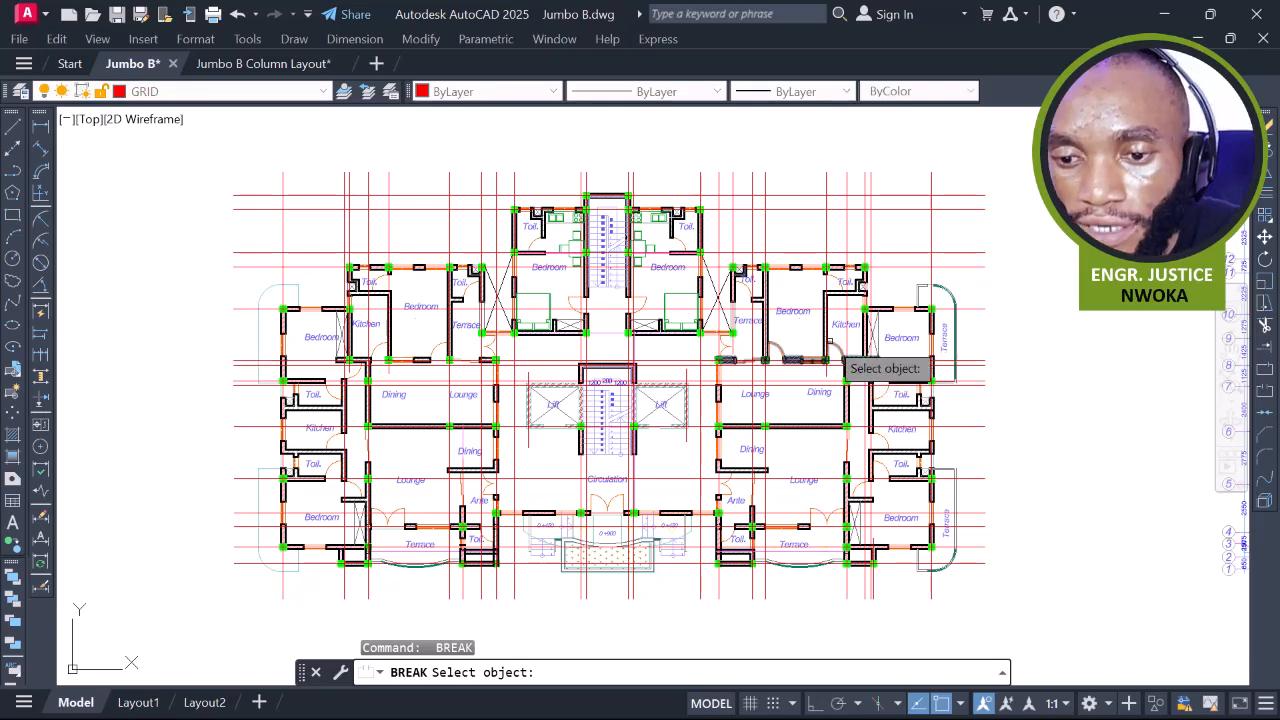
Break the grid line running past the right Dining room
{"action": "middle_click_drag", "start_coordinate": [786, 345], "coordinate": [683, 269]}
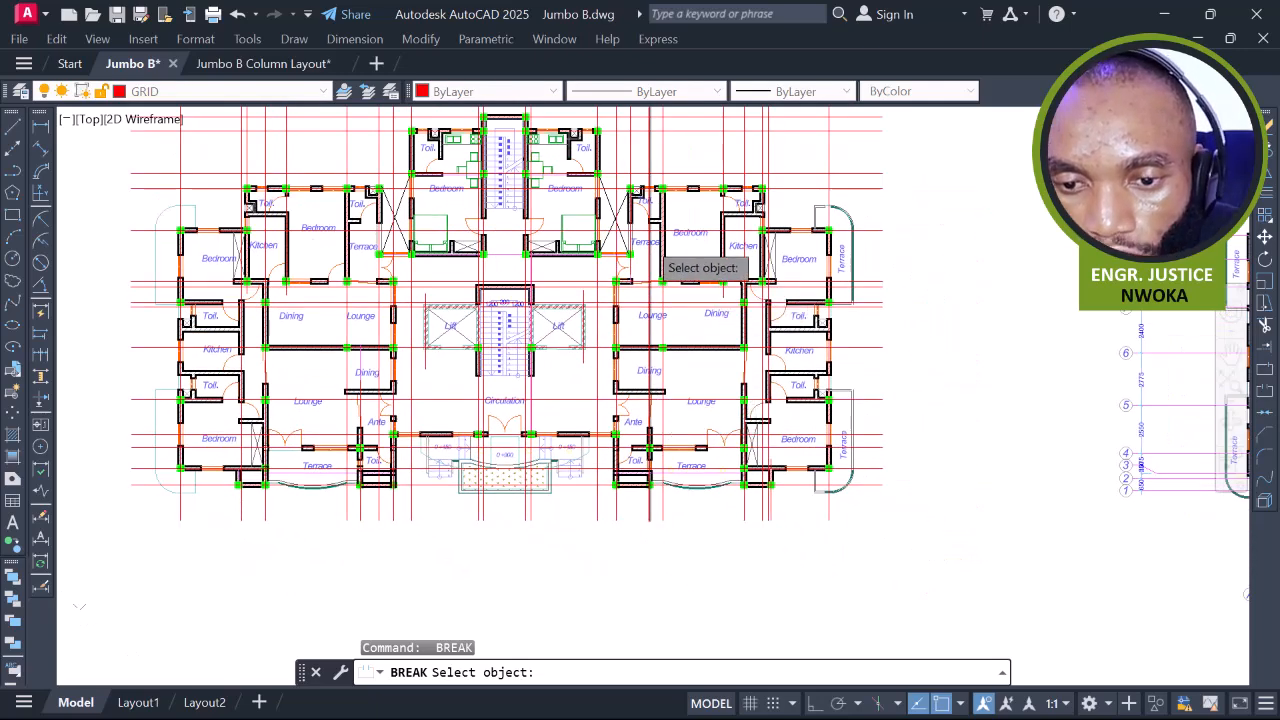
{"action": "scroll", "coordinate": [648, 262], "scroll_direction": "up", "scroll_amount": 3}
{"action": "scroll", "coordinate": [648, 305], "scroll_direction": "down", "scroll_amount": 3}
{"action": "scroll", "coordinate": [648, 393], "scroll_direction": "up", "scroll_amount": 2}
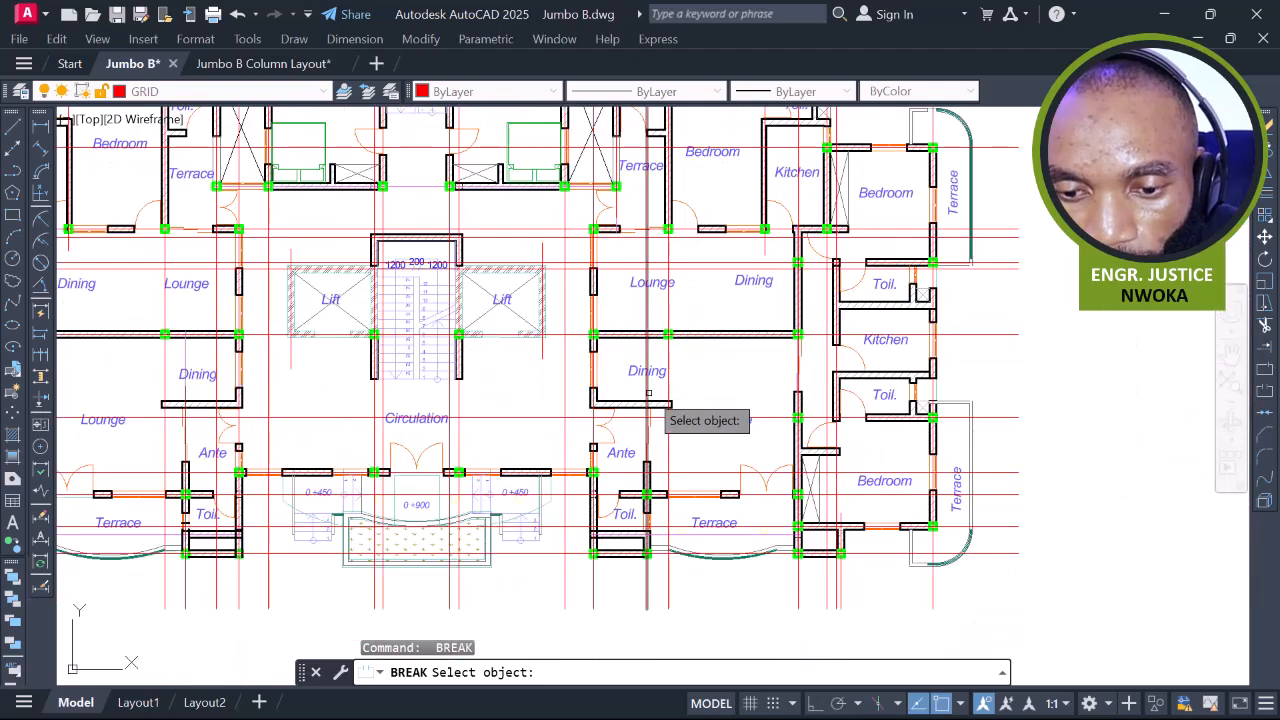
{"action": "left_click", "coordinate": [648, 393]}
{"action": "scroll", "coordinate": [648, 393], "scroll_direction": "down", "scroll_amount": 4}
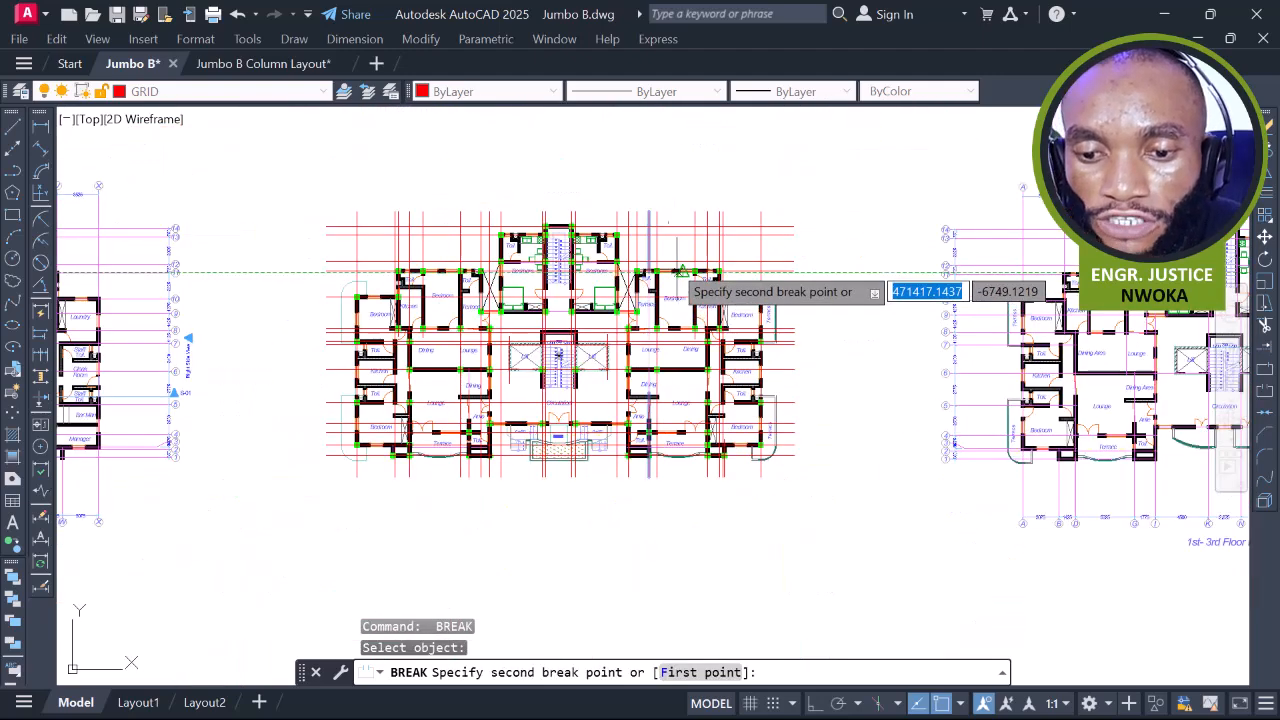
{"action": "left_click", "coordinate": [657, 169]}
{"action": "scroll", "coordinate": [407, 364], "scroll_direction": "up", "scroll_amount": 2}
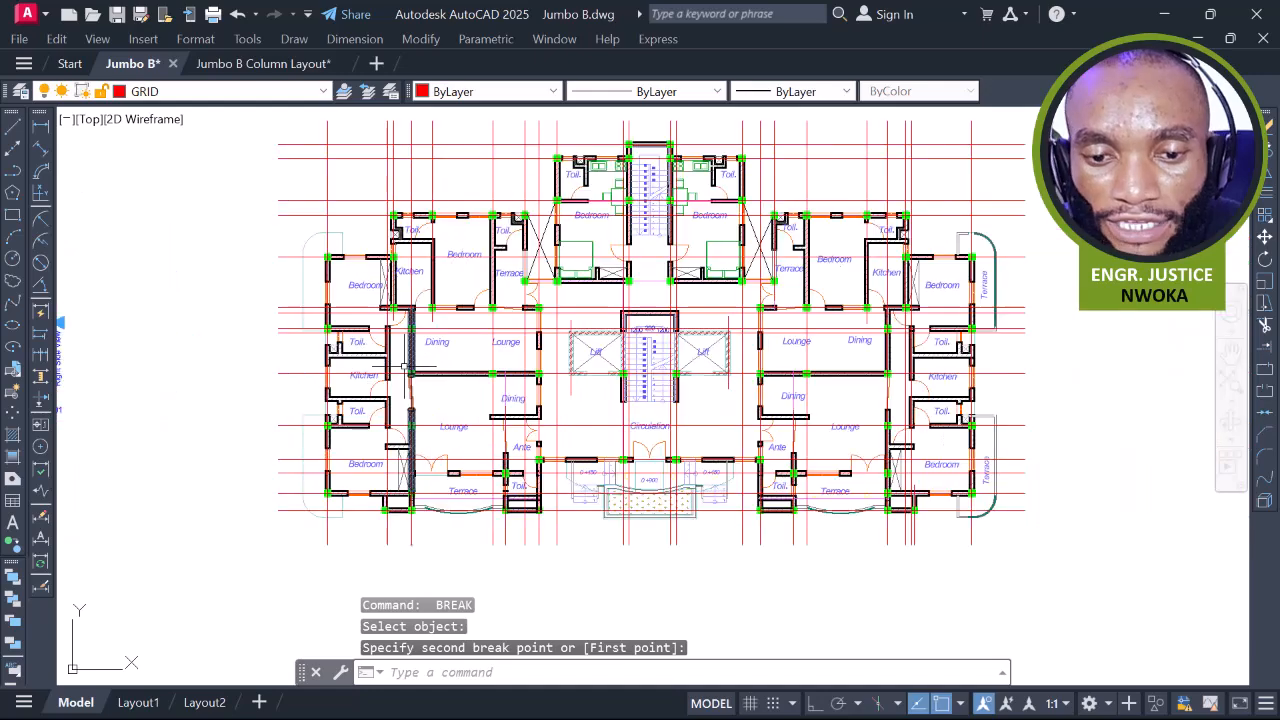
{"action": "middle_click_drag", "start_coordinate": [793, 372], "coordinate": [637, 370]}
{"action": "middle_click_drag", "start_coordinate": [723, 408], "coordinate": [632, 382]}
{"action": "scroll", "coordinate": [612, 310], "scroll_direction": "up", "scroll_amount": 3}
{"action": "scroll", "coordinate": [608, 283], "scroll_direction": "up", "scroll_amount": 3}
Use BR to break the red grid line beside the Toil. room at the Dining wall
{"action": "type", "text": "br"}
{"action": "key", "text": "Return"}
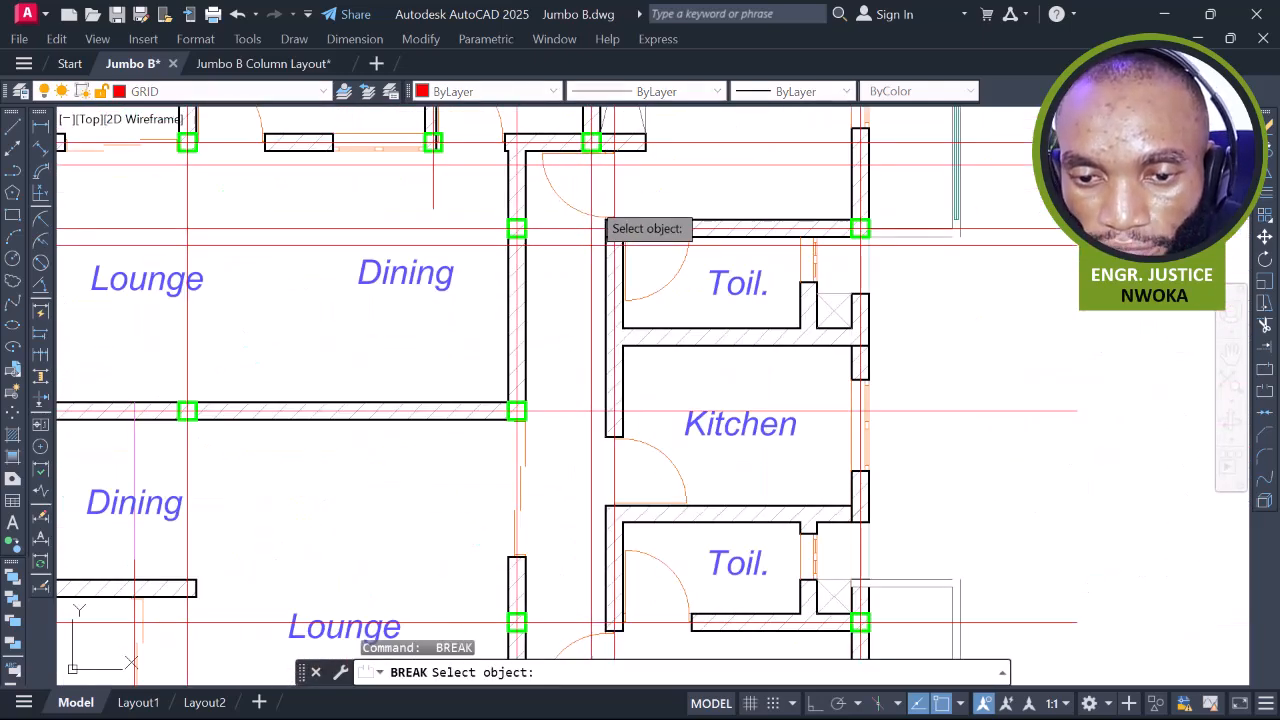
{"action": "left_click", "coordinate": [591, 200]}
{"action": "scroll", "coordinate": [590, 250], "scroll_direction": "down", "scroll_amount": 4}
{"action": "left_click", "coordinate": [594, 457]}
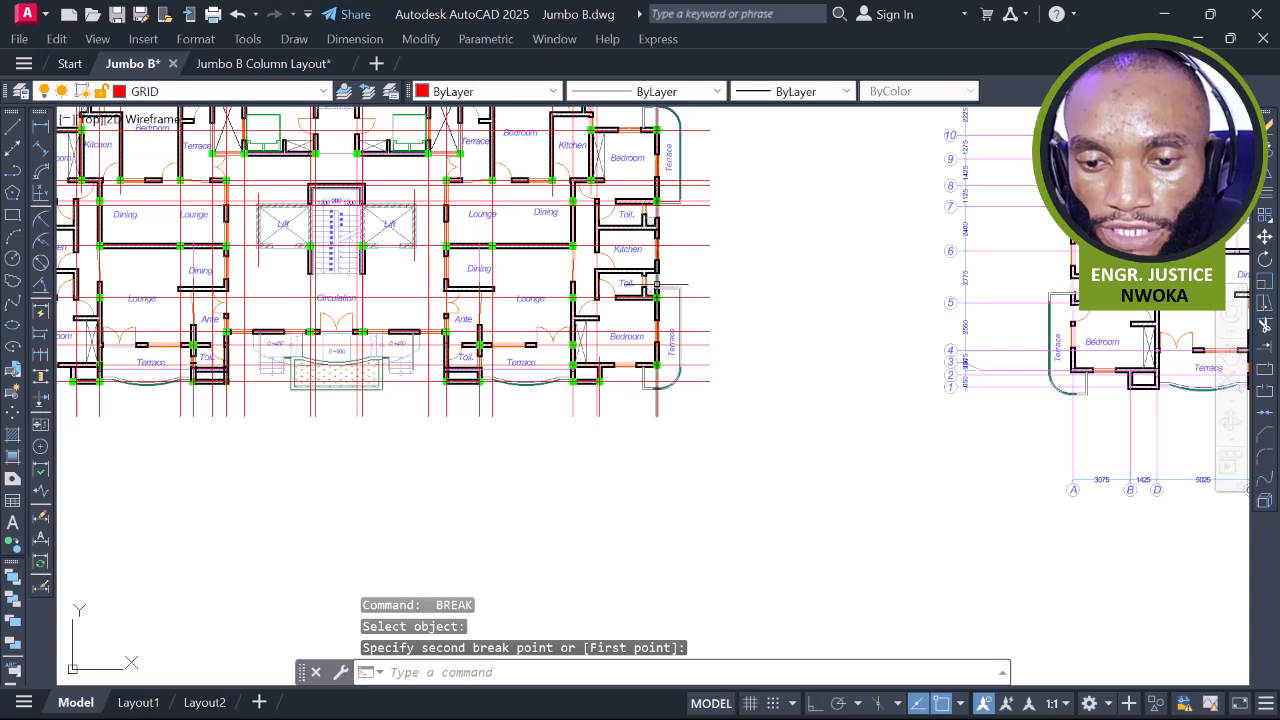
{"action": "scroll", "coordinate": [585, 300], "scroll_direction": "up", "scroll_amount": 4}
{"action": "scroll", "coordinate": [590, 320], "scroll_direction": "down", "scroll_amount": 2}
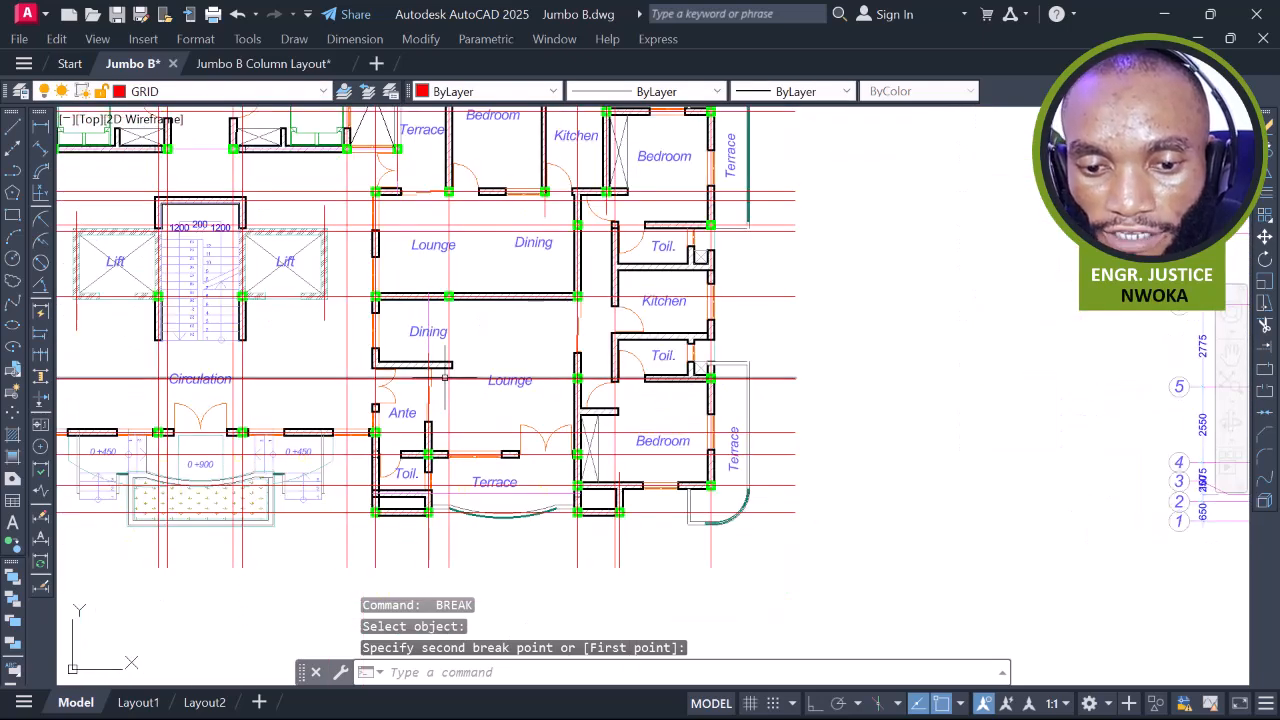
{"action": "scroll", "coordinate": [430, 352], "scroll_direction": "up", "scroll_amount": 4}
{"action": "left_click", "coordinate": [430, 358]}
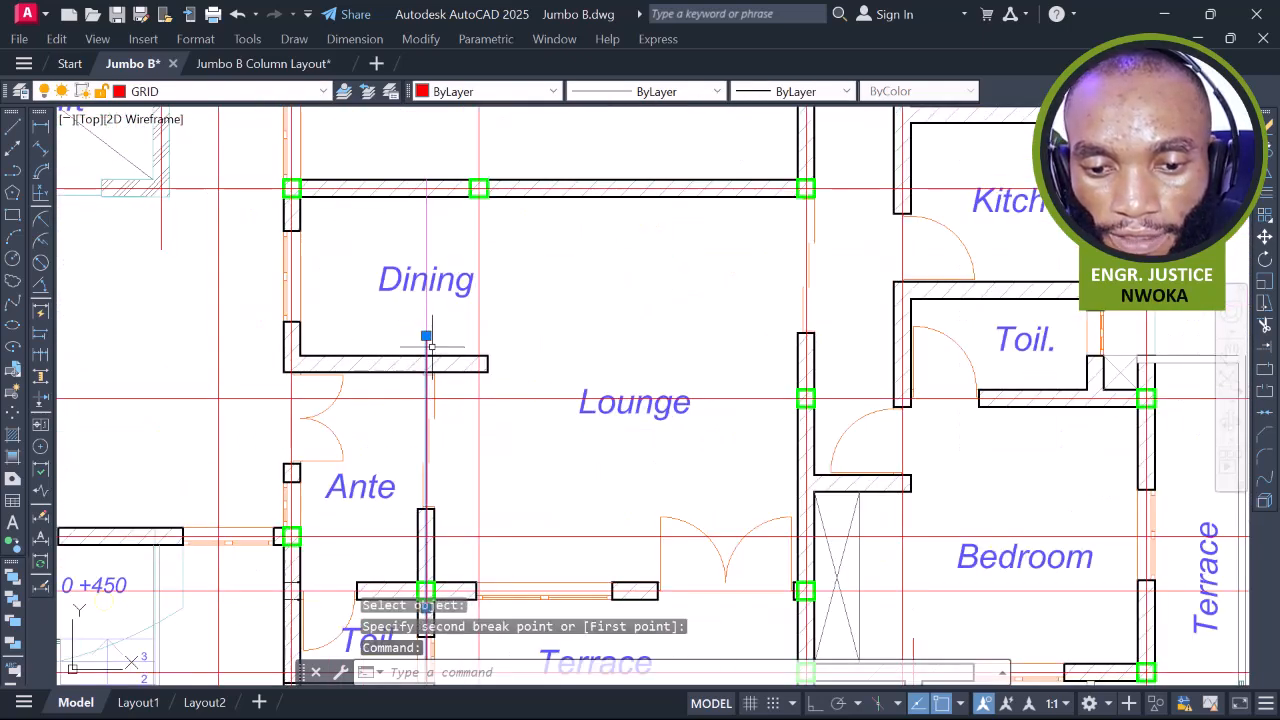
Cancel the accidental grip stretch and erase the stray grid segment in the Dining room
{"action": "left_click", "coordinate": [426, 337]}
{"action": "scroll", "coordinate": [432, 296], "scroll_direction": "up", "scroll_amount": 2}
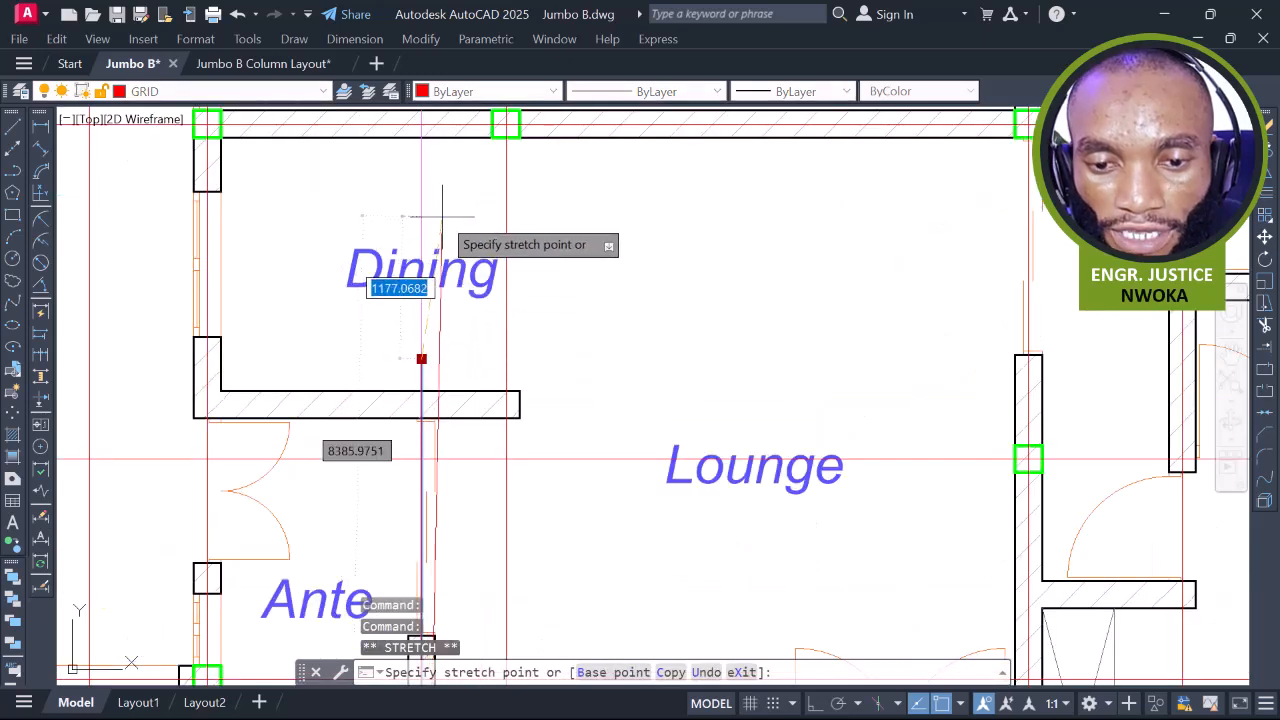
{"action": "left_click", "coordinate": [814, 704]}
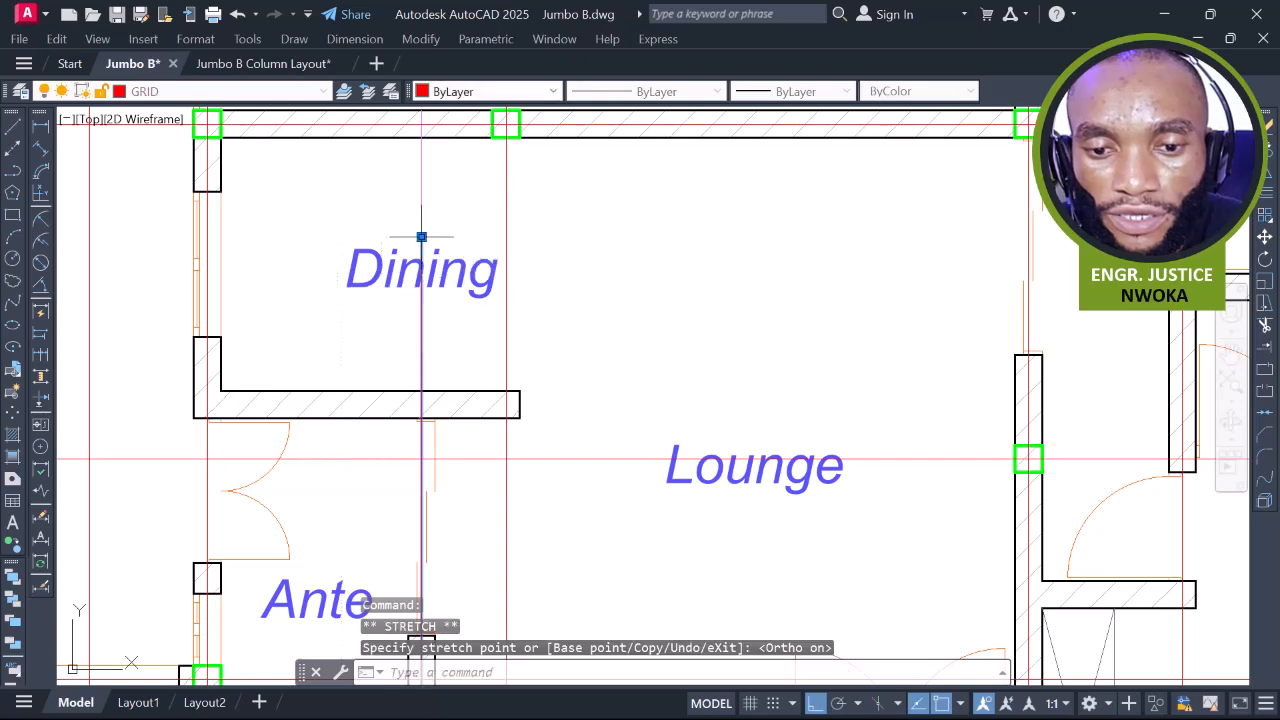
{"action": "key", "text": "Escape"}
{"action": "left_click", "coordinate": [446, 174]}
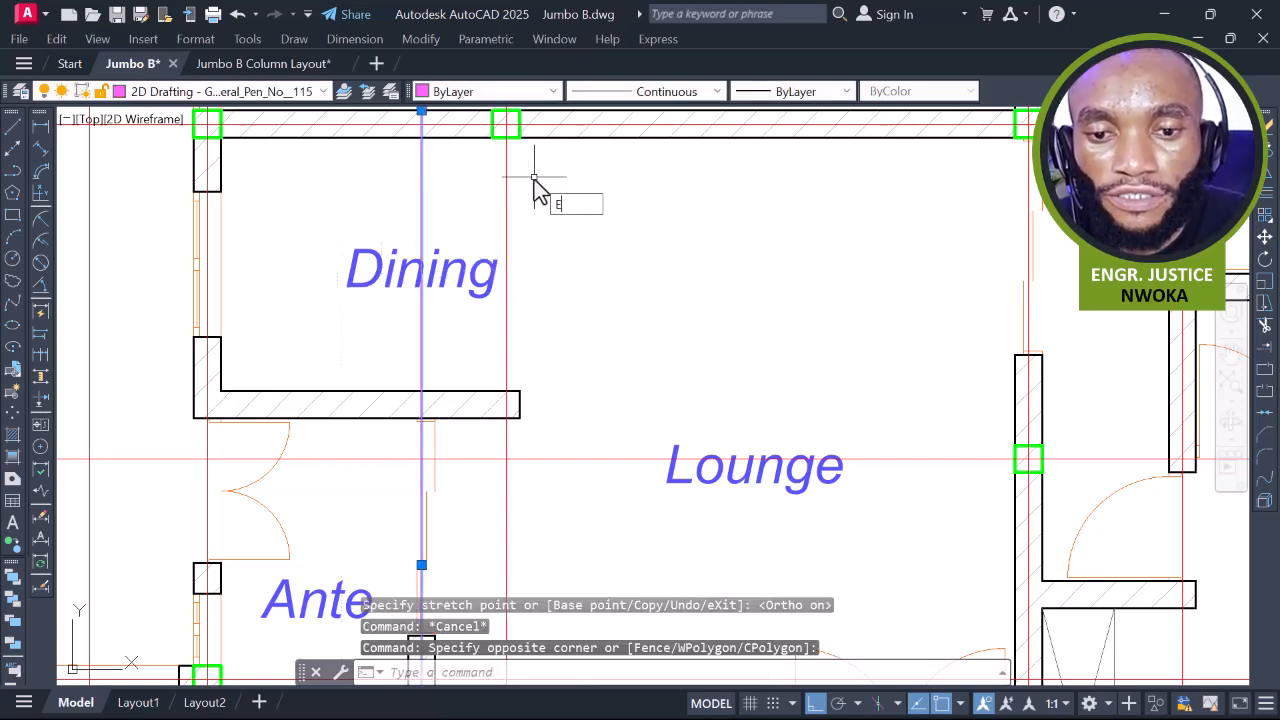
{"action": "type", "text": "E"}
{"action": "key", "text": "Return"}
{"action": "scroll", "coordinate": [545, 283], "scroll_direction": "down", "scroll_amount": 5}
{"action": "mouse_move", "coordinate": [850, 353]}
{"action": "middle_mouse_down"}
{"action": "mouse_move", "coordinate": [822, 361]}
{"action": "mouse_move", "coordinate": [822, 401]}
{"action": "middle_mouse_up"}
Bring the right wing's kitchen and toilets into view, cancelling the started break
{"action": "type", "text": "BR"}
{"action": "key", "text": "Return"}
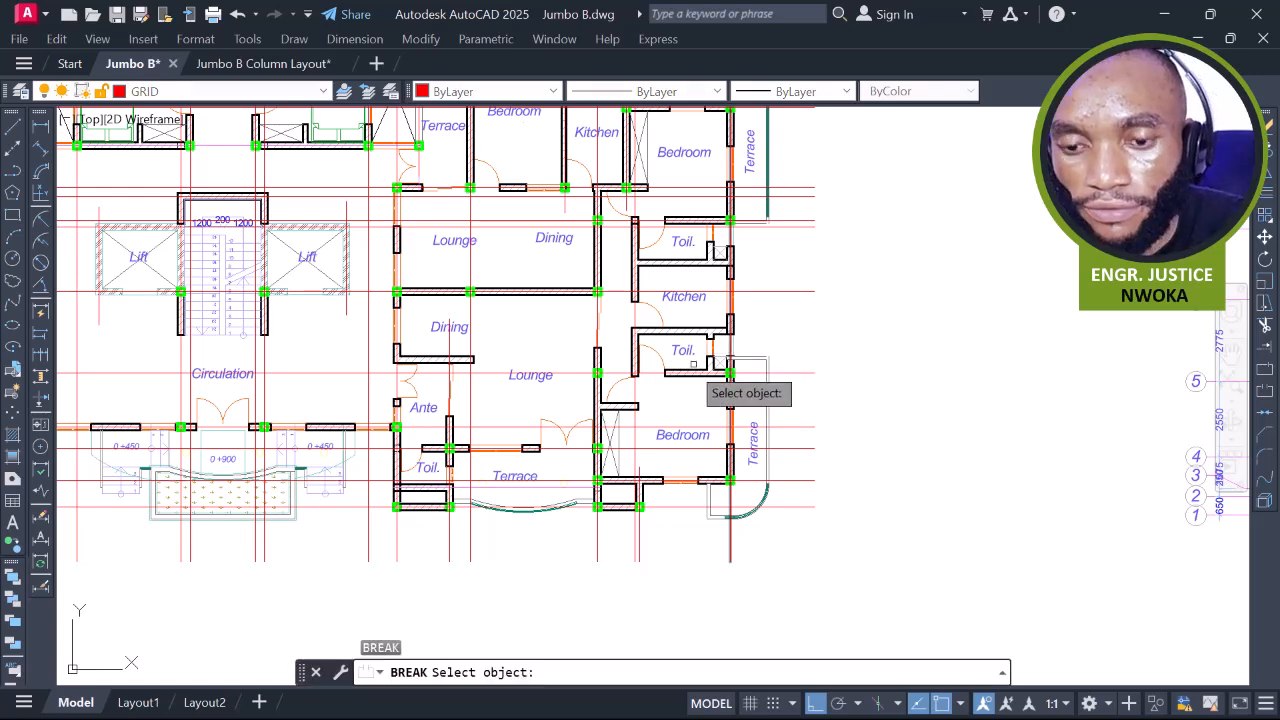
{"action": "middle_click_drag", "start_coordinate": [735, 320], "coordinate": [742, 232]}
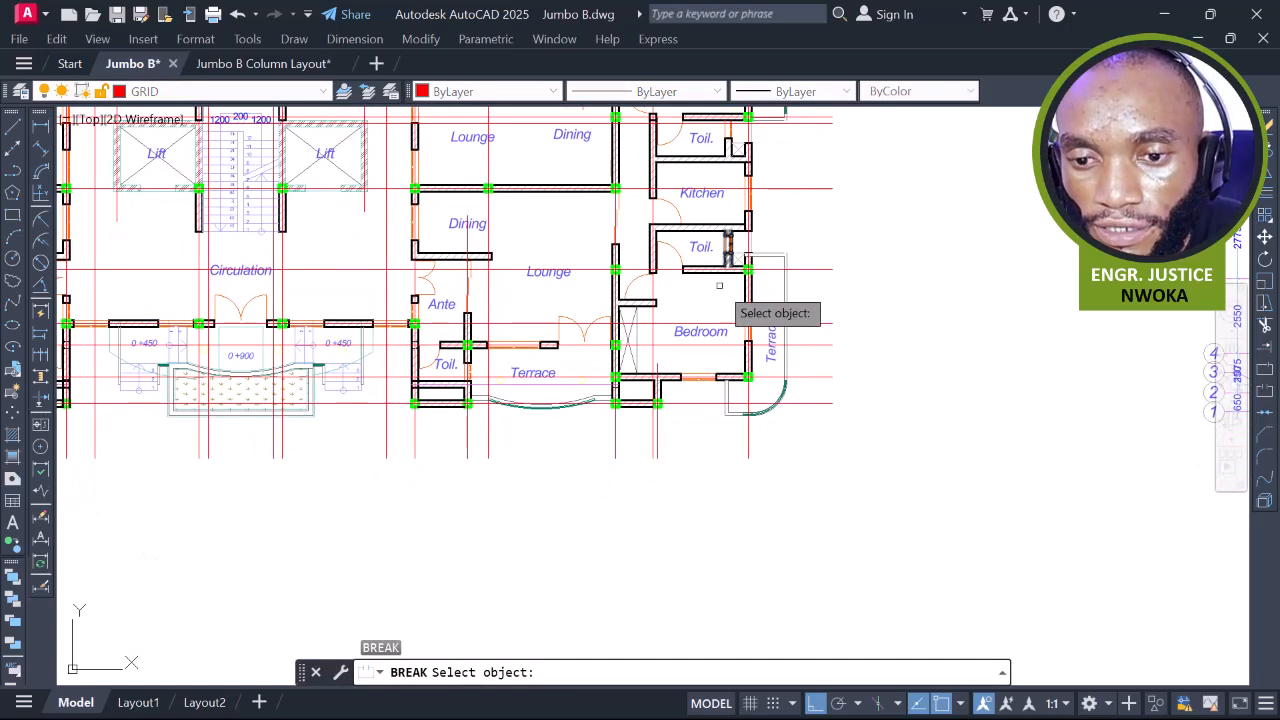
{"action": "middle_click_drag", "start_coordinate": [773, 323], "coordinate": [779, 331]}
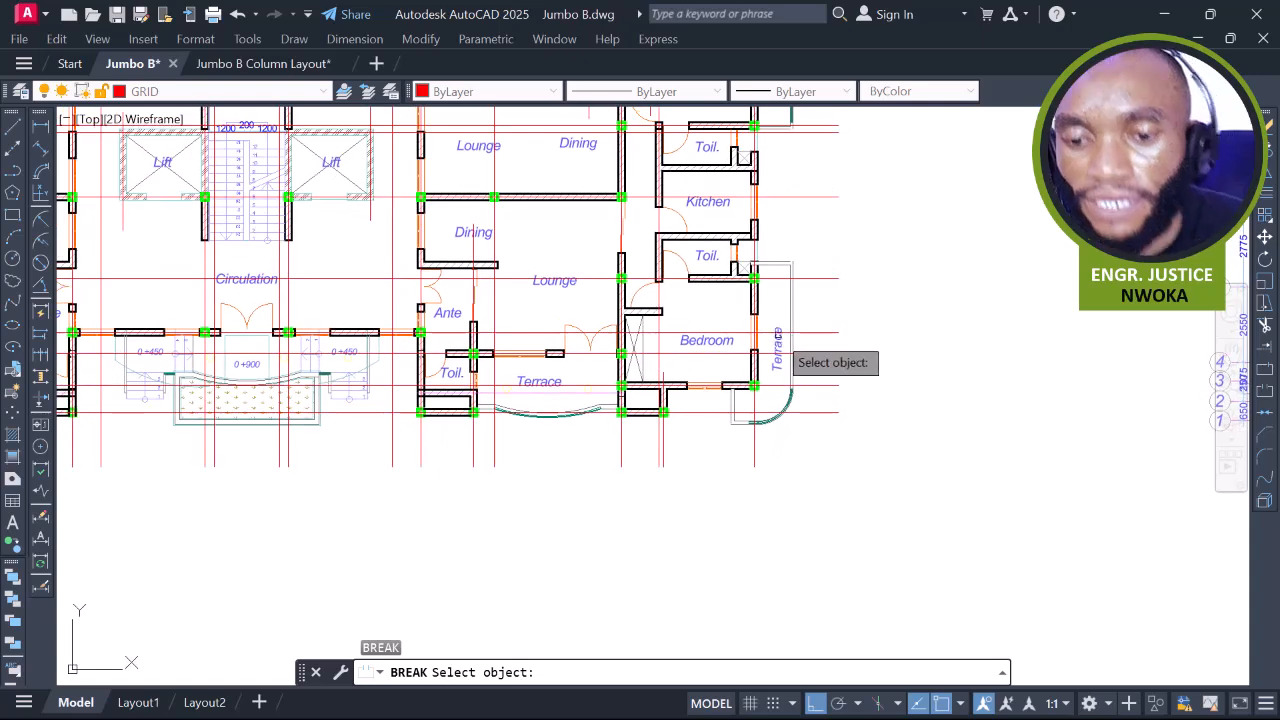
{"action": "key", "text": "Escape"}
{"action": "scroll", "coordinate": [720, 220], "scroll_direction": "up", "scroll_amount": 4}
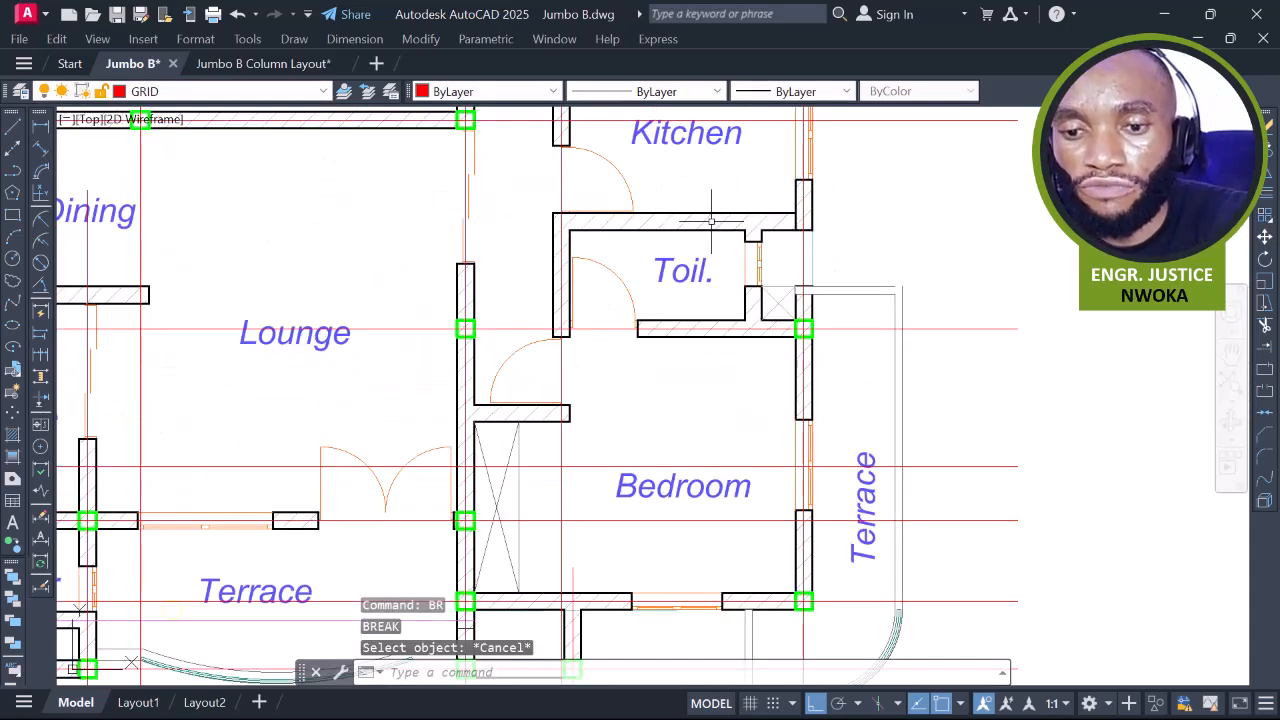
Draw a short vertical line across the toilet/kitchen wall in the right wing
{"action": "type", "text": "l"}
{"action": "key", "text": "Return"}
{"action": "scroll", "coordinate": [740, 232], "scroll_direction": "up", "scroll_amount": 4}
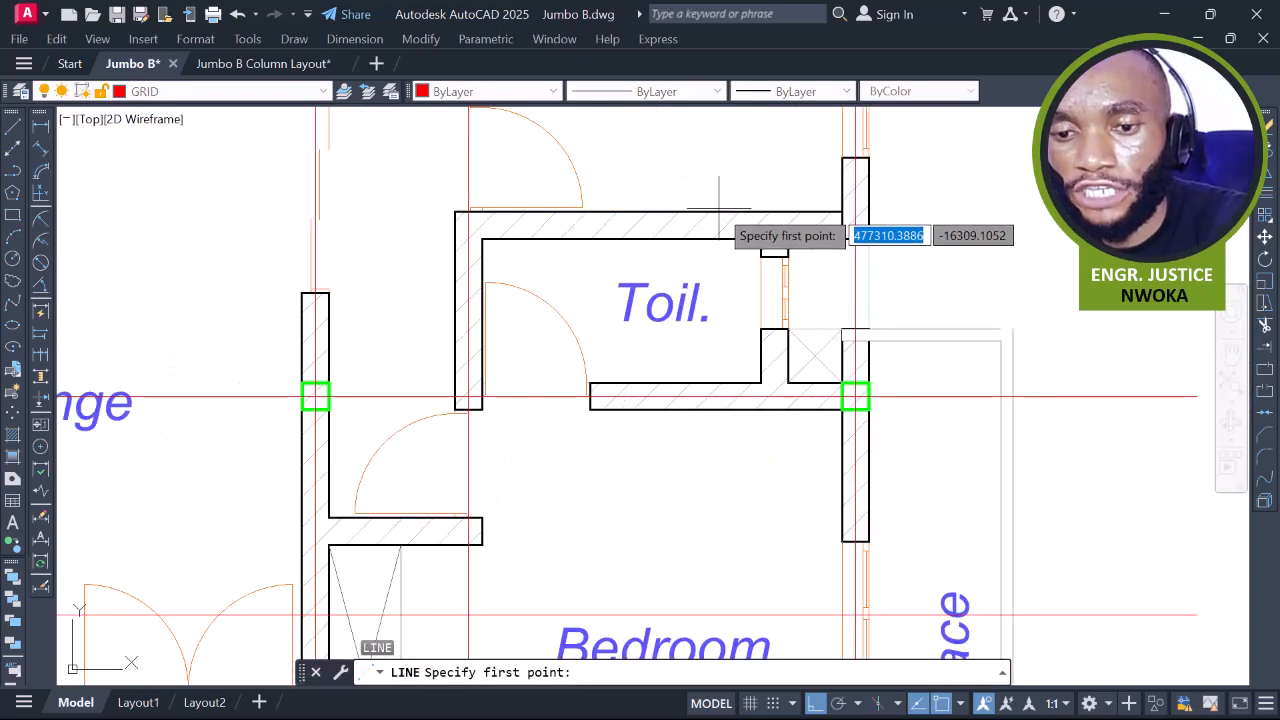
{"action": "scroll", "coordinate": [762, 296], "scroll_direction": "down", "scroll_amount": 4}
{"action": "middle_click_drag", "start_coordinate": [762, 296], "coordinate": [764, 346]}
{"action": "scroll", "coordinate": [758, 323], "scroll_direction": "down", "scroll_amount": 2}
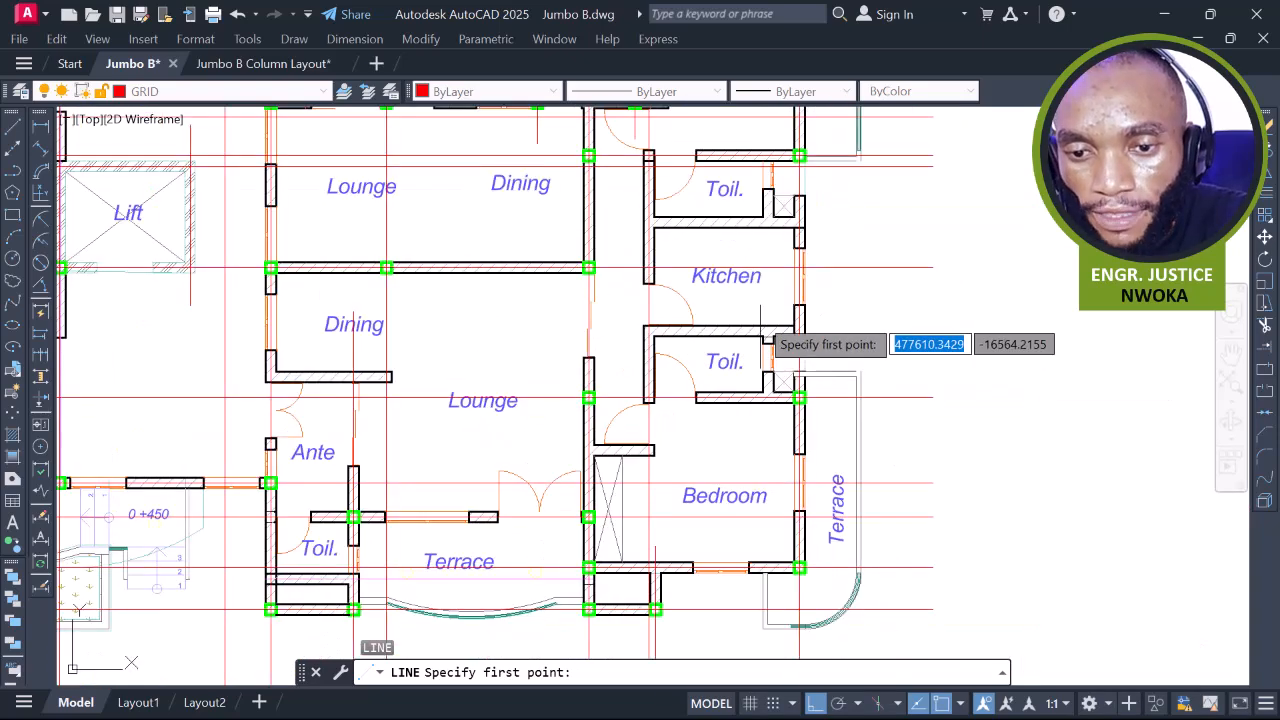
{"action": "mouse_move", "coordinate": [740, 251]}
{"action": "middle_mouse_down"}
{"action": "mouse_move", "coordinate": [753, 316]}
{"action": "mouse_move", "coordinate": [729, 244]}
{"action": "middle_mouse_up"}
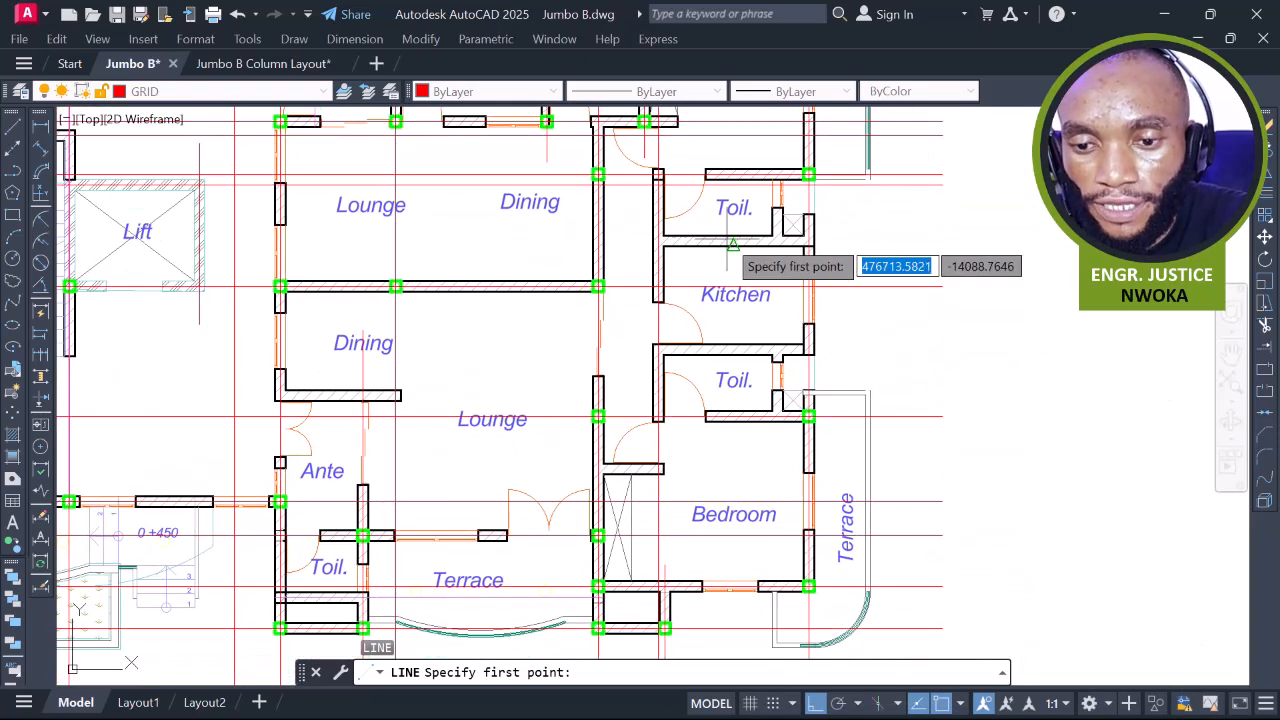
{"action": "scroll", "coordinate": [718, 238], "scroll_direction": "up", "scroll_amount": 10}
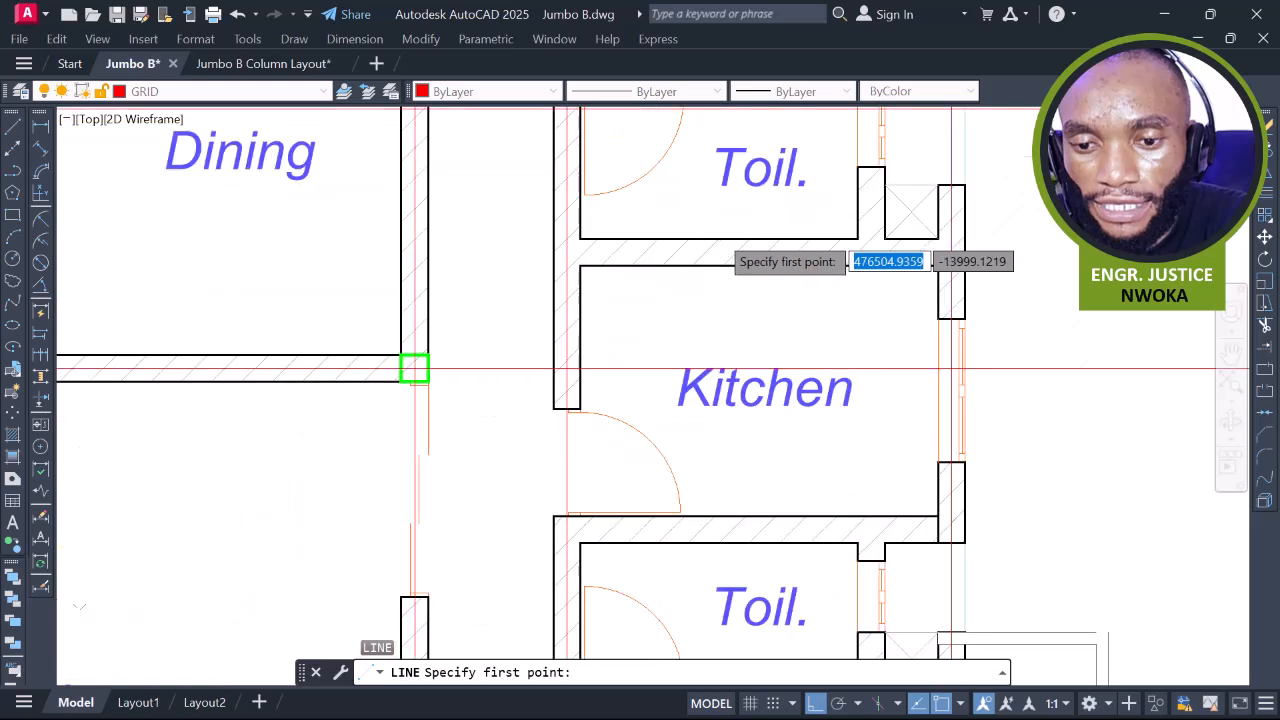
{"action": "left_click", "coordinate": [777, 254]}
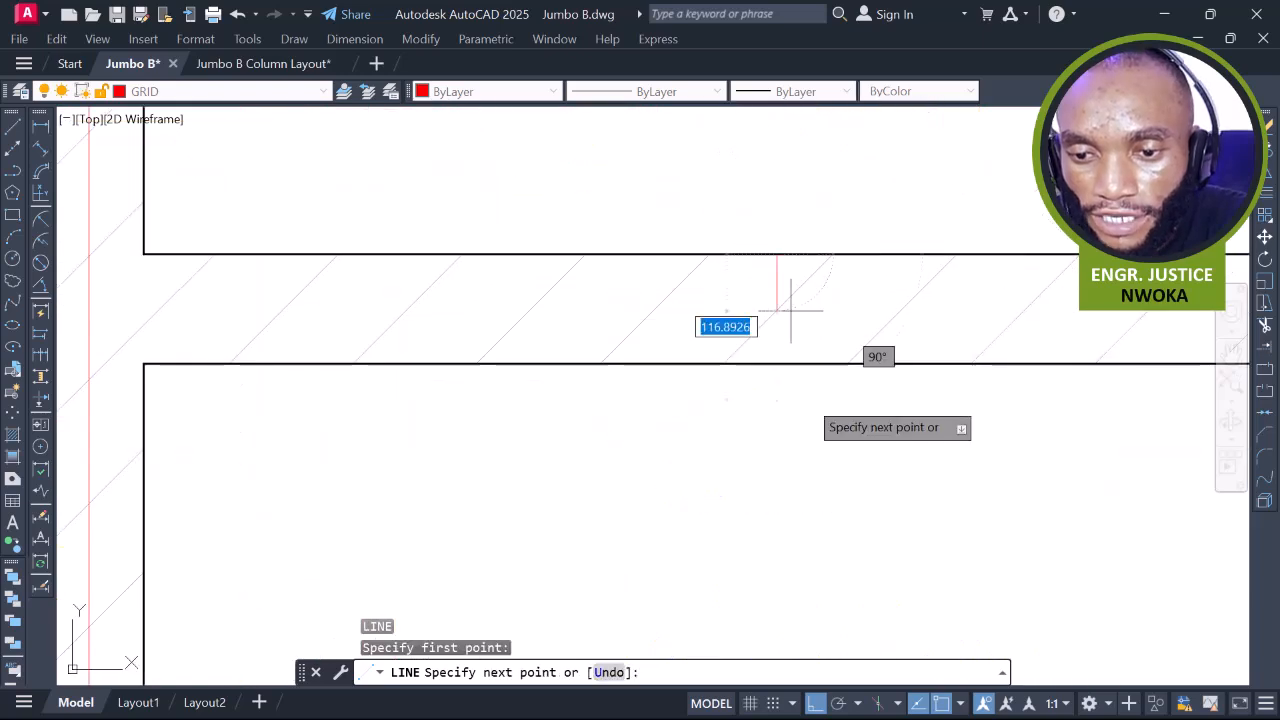
{"action": "left_click", "coordinate": [776, 364]}
{"action": "key", "text": "Escape"}
Place a horizontal XLINE grid line through the middle of the short line
{"action": "type", "text": "XL"}
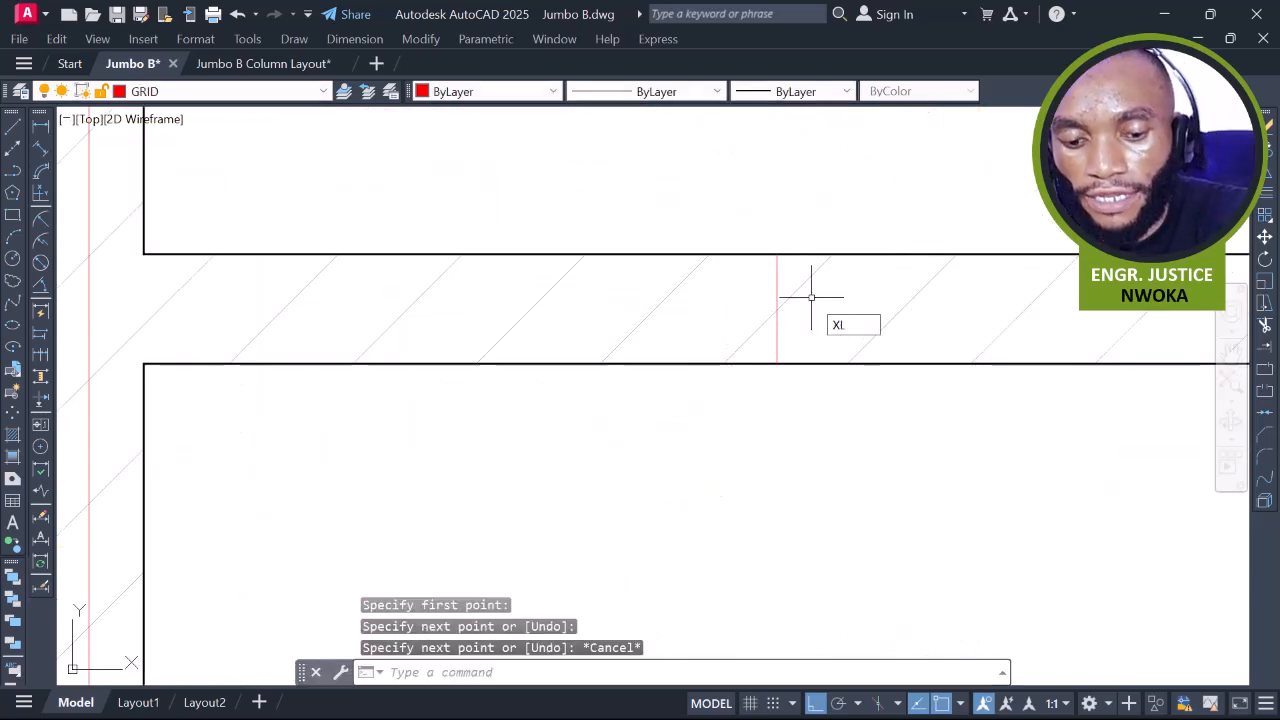
{"action": "key", "text": "Return"}
{"action": "type", "text": "H"}
{"action": "key", "text": "Return"}
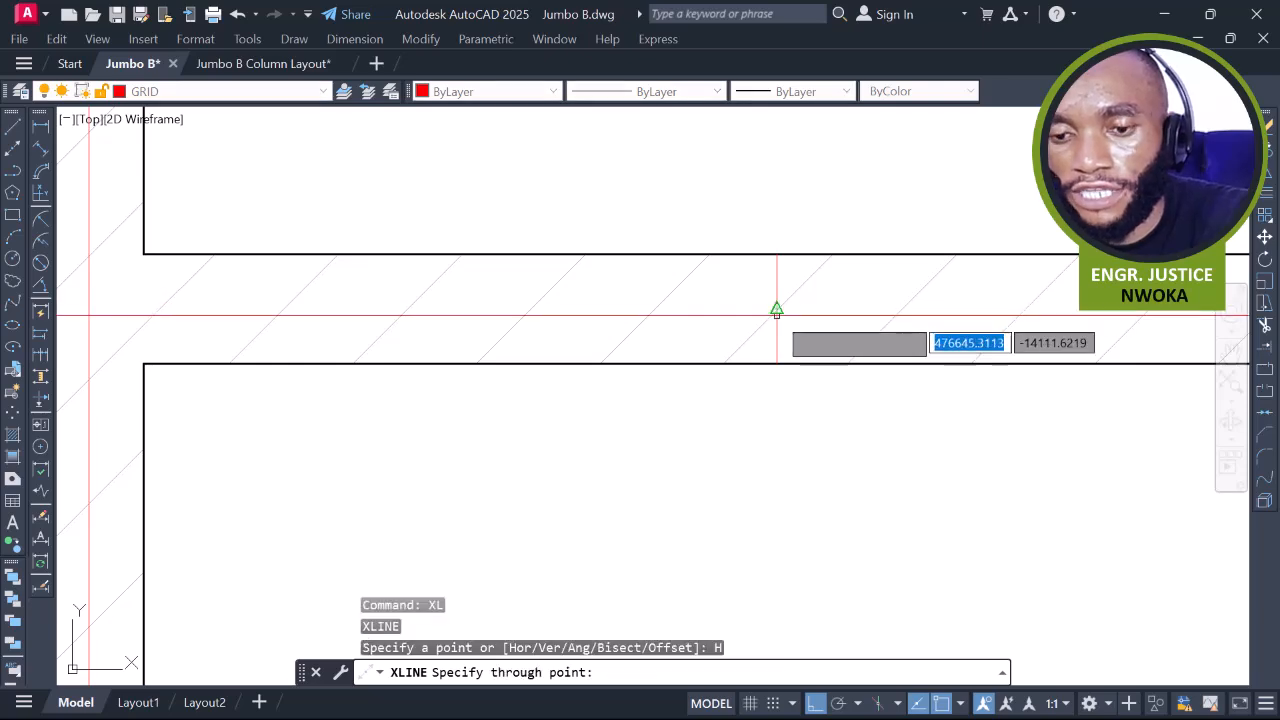
{"action": "left_click", "coordinate": [776, 309]}
{"action": "key", "text": "Escape"}
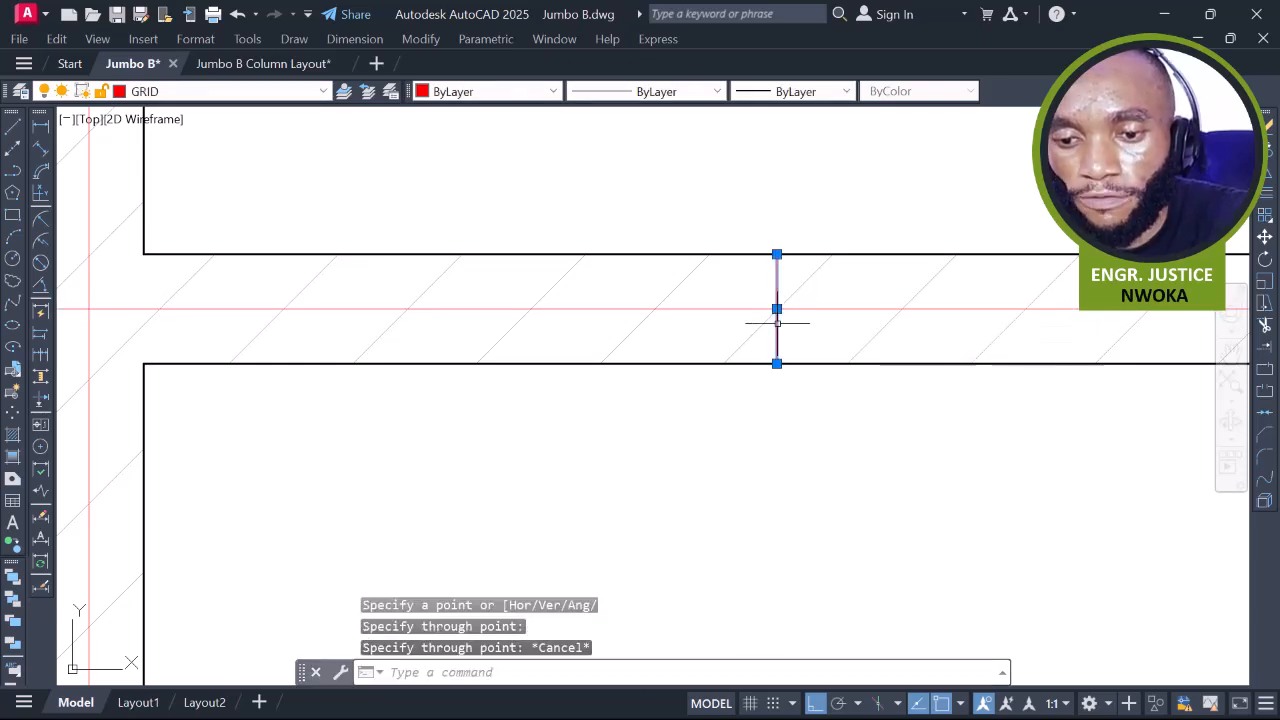
{"action": "scroll", "coordinate": [780, 305], "scroll_direction": "up", "scroll_amount": 6}
{"action": "scroll", "coordinate": [786, 294], "scroll_direction": "down", "scroll_amount": 15}
{"action": "key", "text": "Escape"}
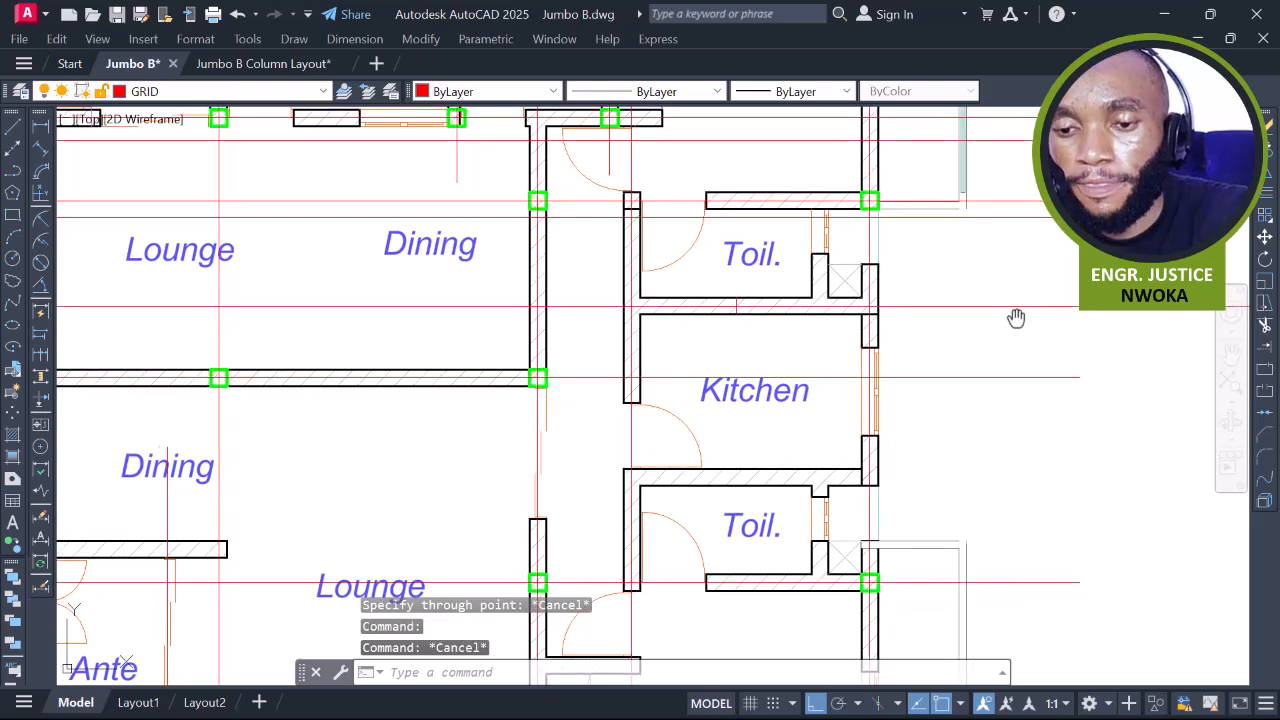
Trim the new horizontal grid line at a vertical cutting line right of the plan
{"action": "middle_click_drag", "start_coordinate": [1016, 318], "coordinate": [892, 293]}
{"action": "key", "text": "l"}
{"action": "key", "text": "Return"}
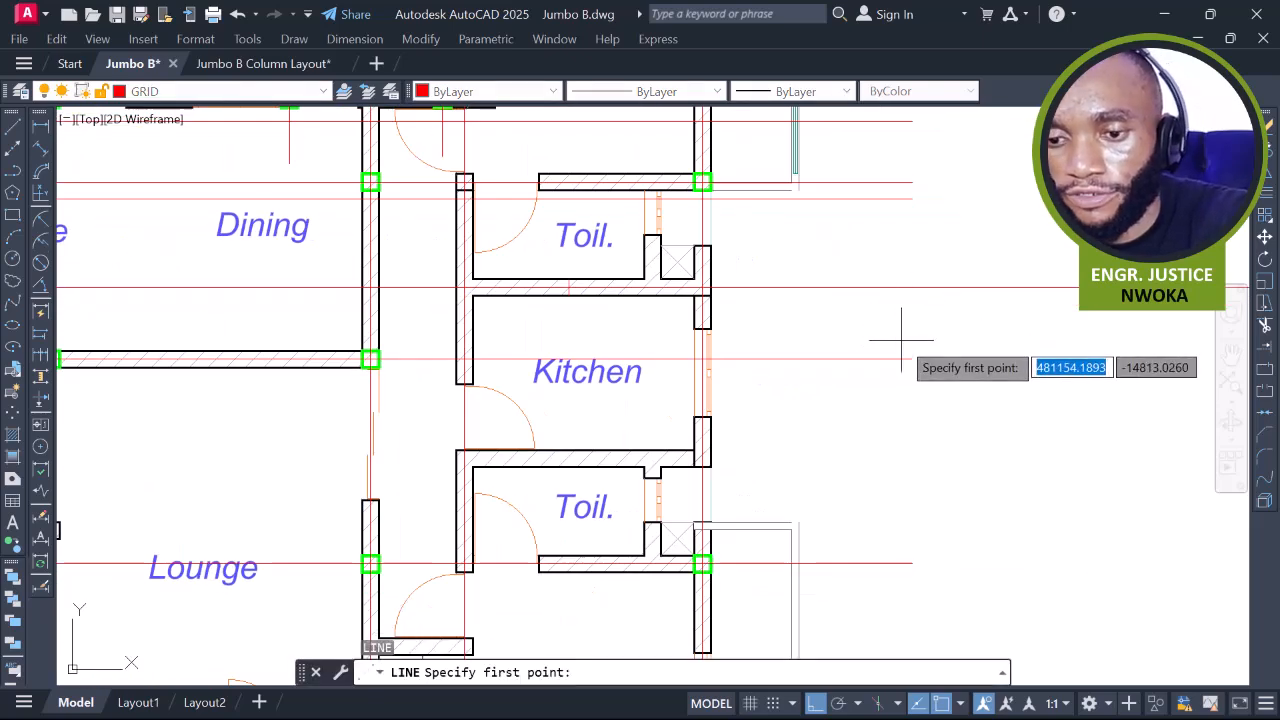
{"action": "left_click", "coordinate": [912, 358]}
{"action": "left_click", "coordinate": [911, 253]}
{"action": "key", "text": "Escape"}
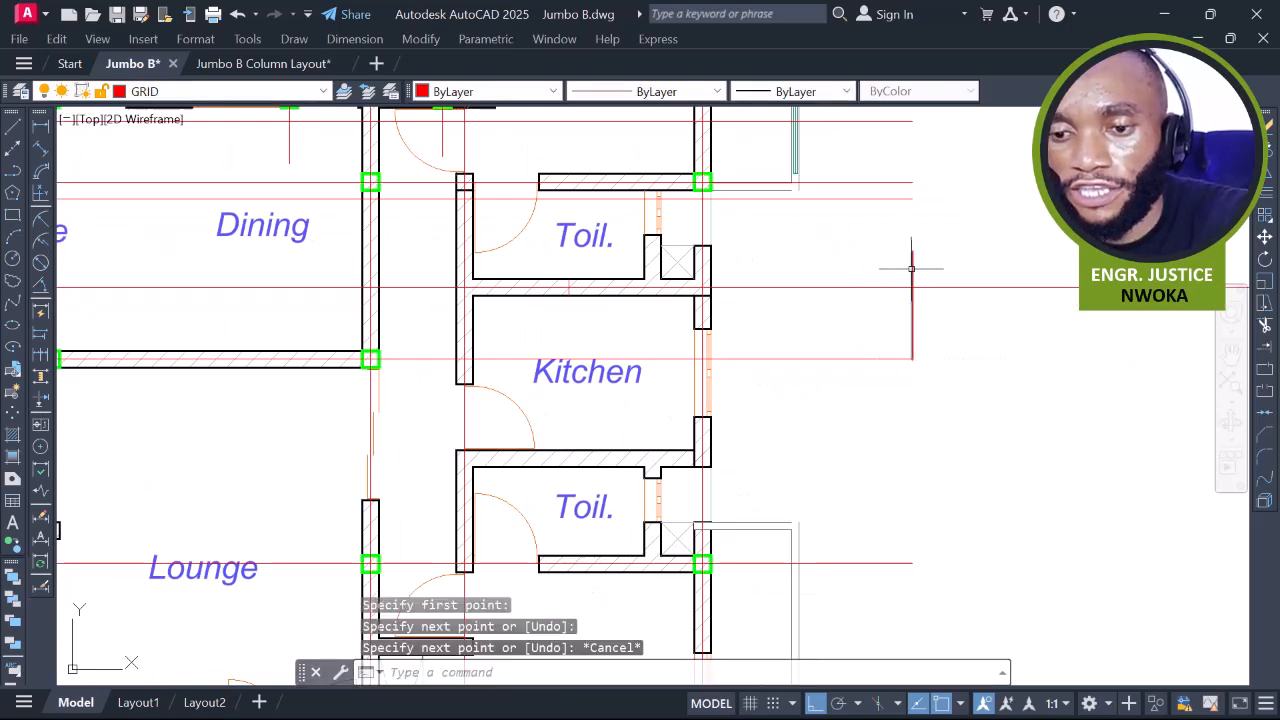
{"action": "key", "text": "Return"}
{"action": "left_click", "coordinate": [974, 228]}
{"action": "left_click", "coordinate": [981, 335]}
{"action": "key", "text": "Escape"}
{"action": "left_click", "coordinate": [976, 341]}
Erase the vertical cutting line
{"action": "left_click", "coordinate": [884, 335]}
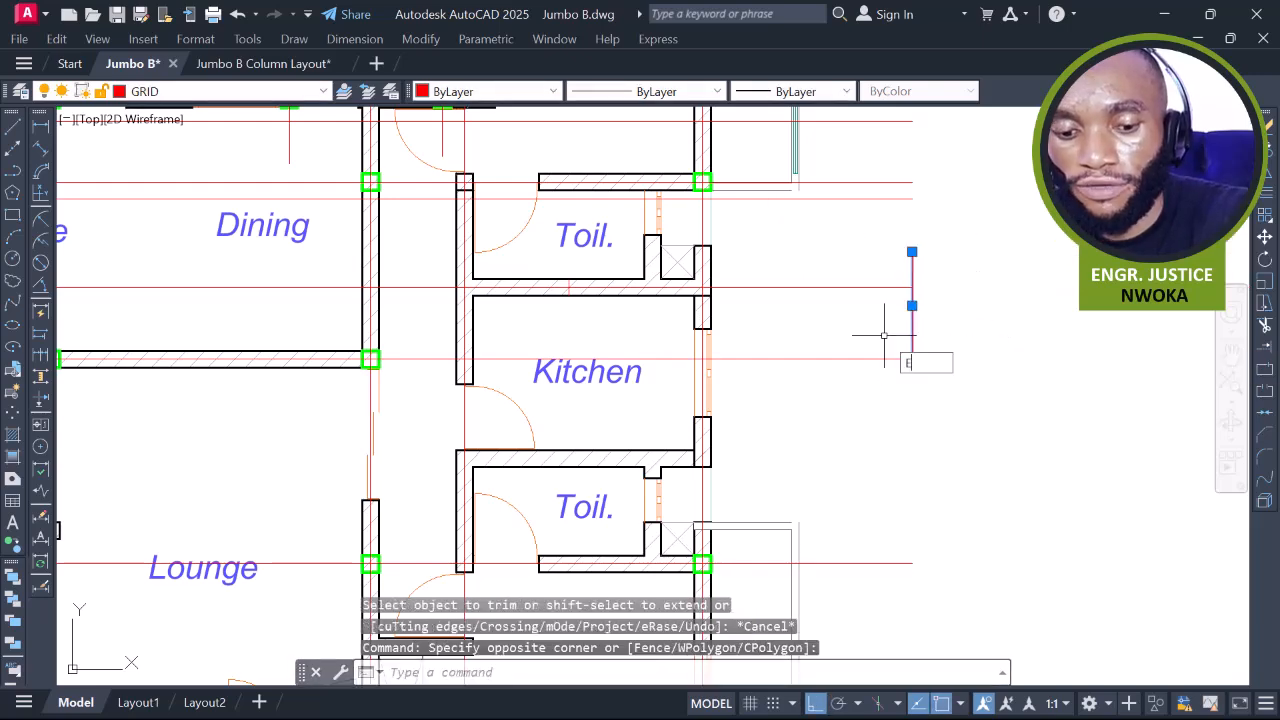
{"action": "key", "text": "e"}
{"action": "key", "text": "Return"}
{"action": "scroll", "coordinate": [884, 335], "scroll_direction": "down", "scroll_amount": 5}
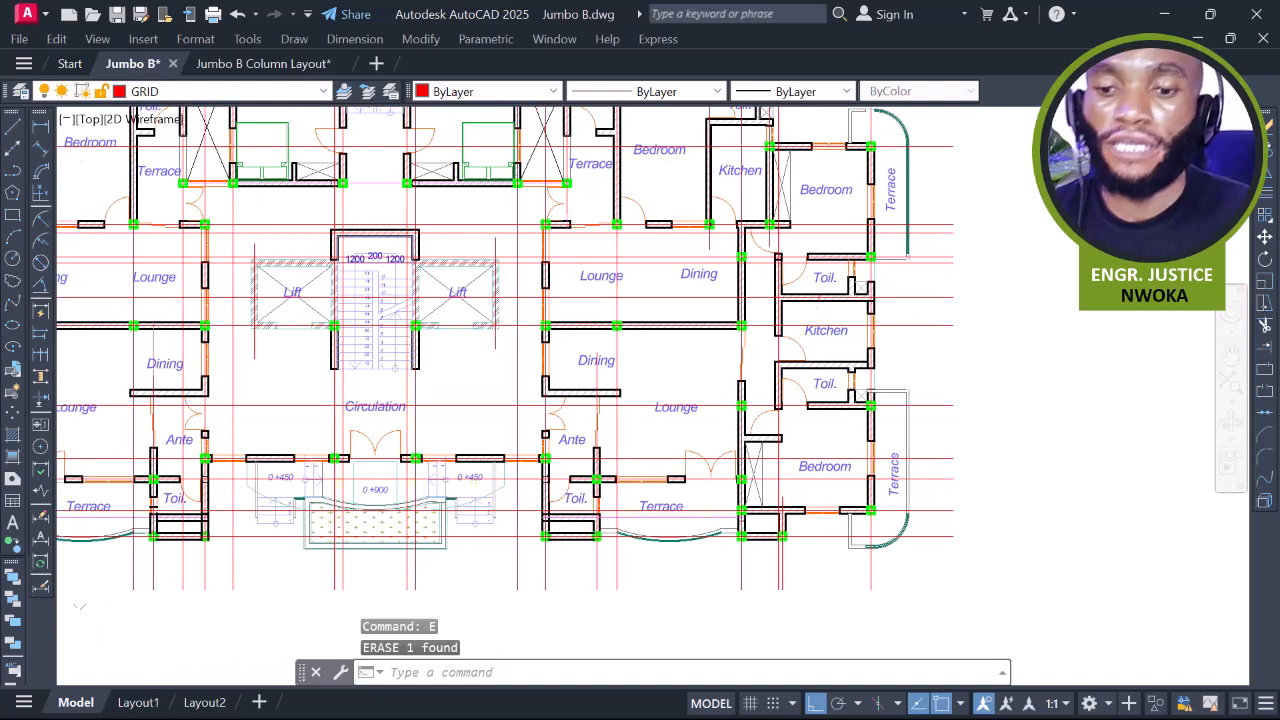
{"action": "scroll", "coordinate": [784, 307], "scroll_direction": "up", "scroll_amount": 2}
Break a red grid line near the lift core and erase the leftover piece
{"action": "type", "text": "br"}
{"action": "key", "text": "Return"}
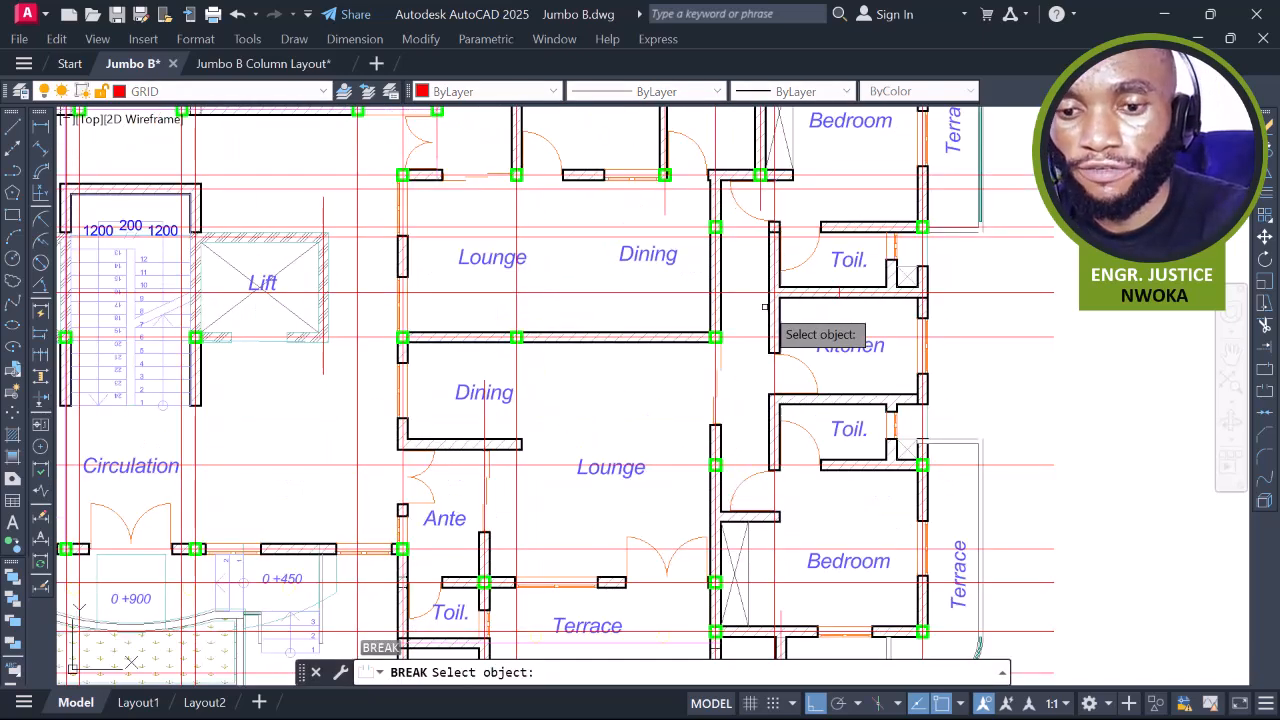
{"action": "left_click", "coordinate": [668, 288]}
{"action": "left_click", "coordinate": [668, 288]}
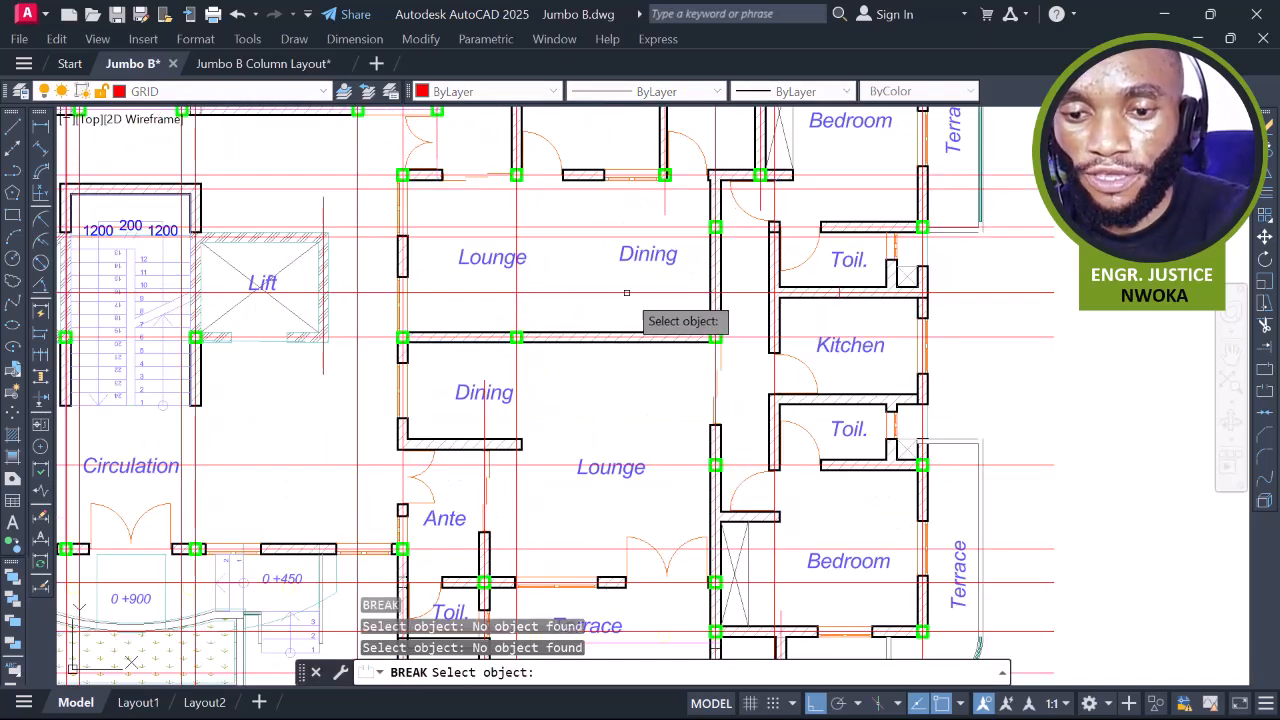
{"action": "left_click", "coordinate": [689, 292]}
{"action": "left_click", "coordinate": [620, 292]}
{"action": "left_click", "coordinate": [614, 282]}
{"action": "left_click", "coordinate": [598, 316]}
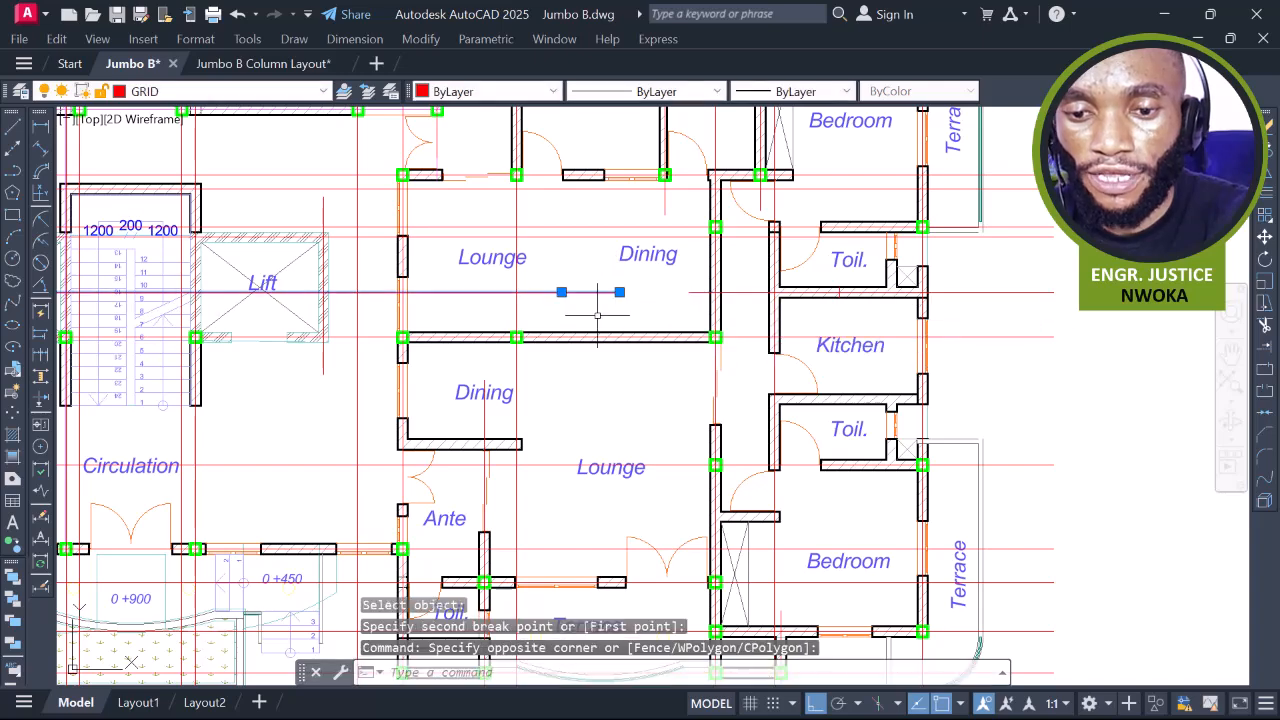
{"action": "type", "text": "e"}
{"action": "key", "text": "Return"}
Break another red grid line, cutting it back to a point left of the building
{"action": "scroll", "coordinate": [648, 313], "scroll_direction": "down", "scroll_amount": 4}
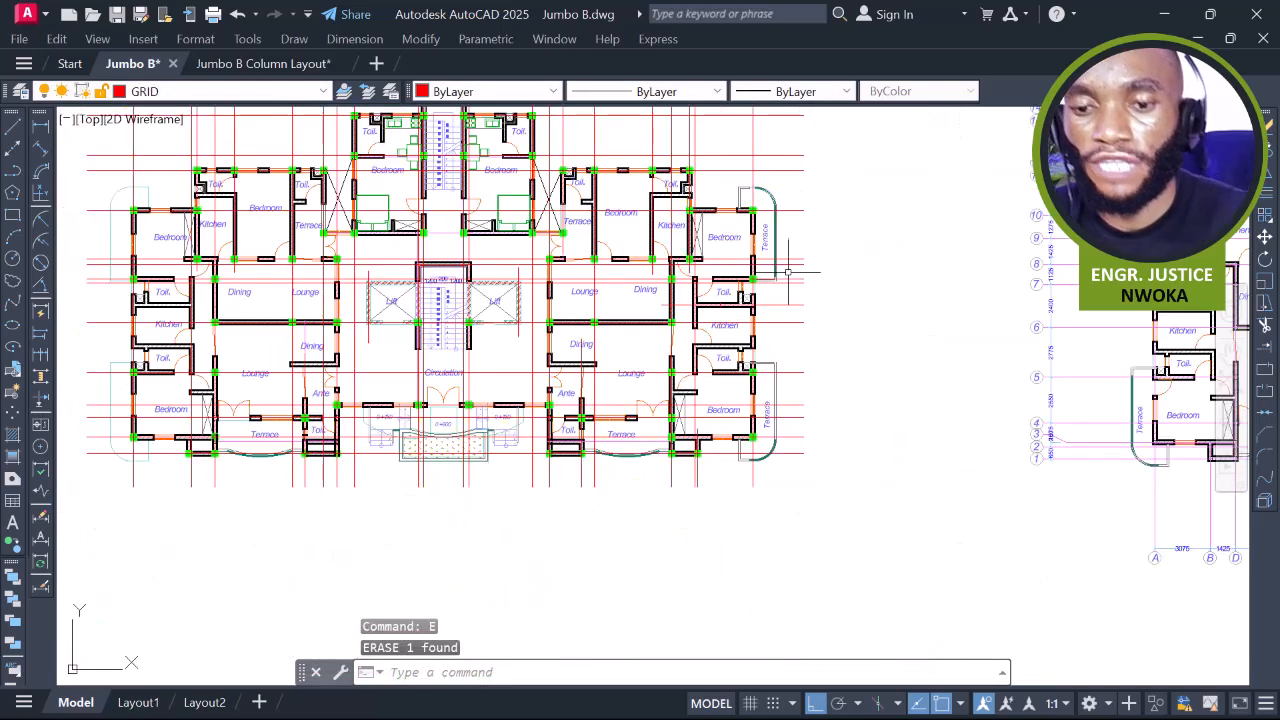
{"action": "scroll", "coordinate": [788, 287], "scroll_direction": "up", "scroll_amount": 3}
{"action": "middle_click_drag", "start_coordinate": [727, 357], "coordinate": [896, 355]}
{"action": "type", "text": "br"}
{"action": "key", "text": "Return"}
{"action": "middle_click_drag", "start_coordinate": [430, 360], "coordinate": [682, 362]}
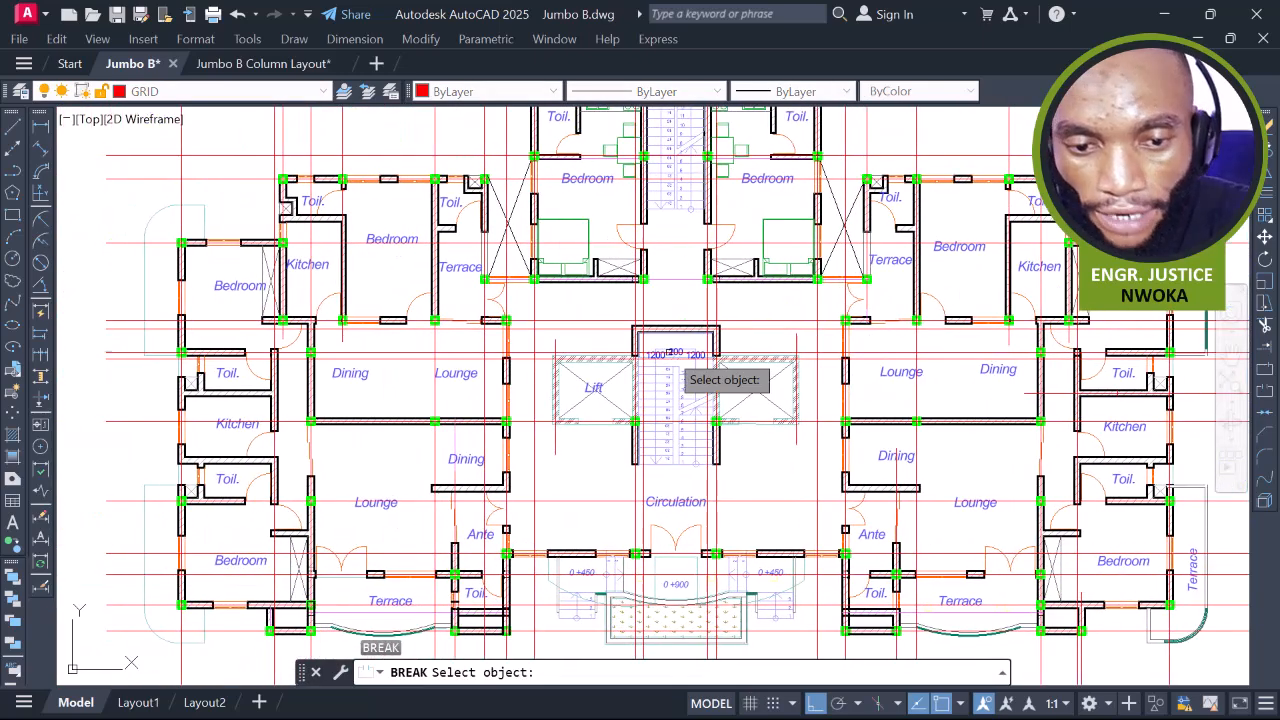
{"action": "left_click", "coordinate": [589, 329]}
{"action": "scroll", "coordinate": [714, 338], "scroll_direction": "down", "scroll_amount": 4}
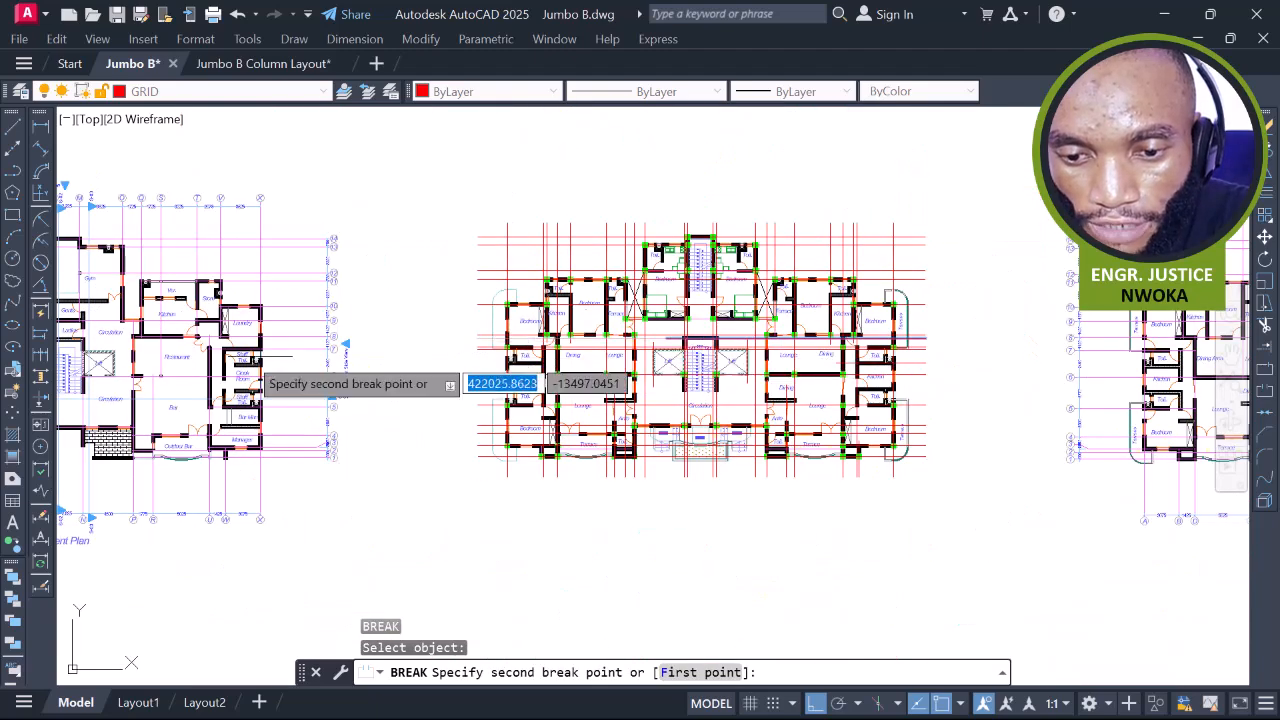
{"action": "left_click", "coordinate": [261, 357]}
{"action": "scroll", "coordinate": [866, 341], "scroll_direction": "up", "scroll_amount": 2}
{"action": "scroll", "coordinate": [551, 339], "scroll_direction": "up", "scroll_amount": 2}
Trim a horizontal red grid line with a second break
{"action": "key", "text": "Return"}
{"action": "left_click", "coordinate": [345, 321]}
{"action": "scroll", "coordinate": [360, 320], "scroll_direction": "down", "scroll_amount": 4}
{"action": "left_click", "coordinate": [607, 322]}
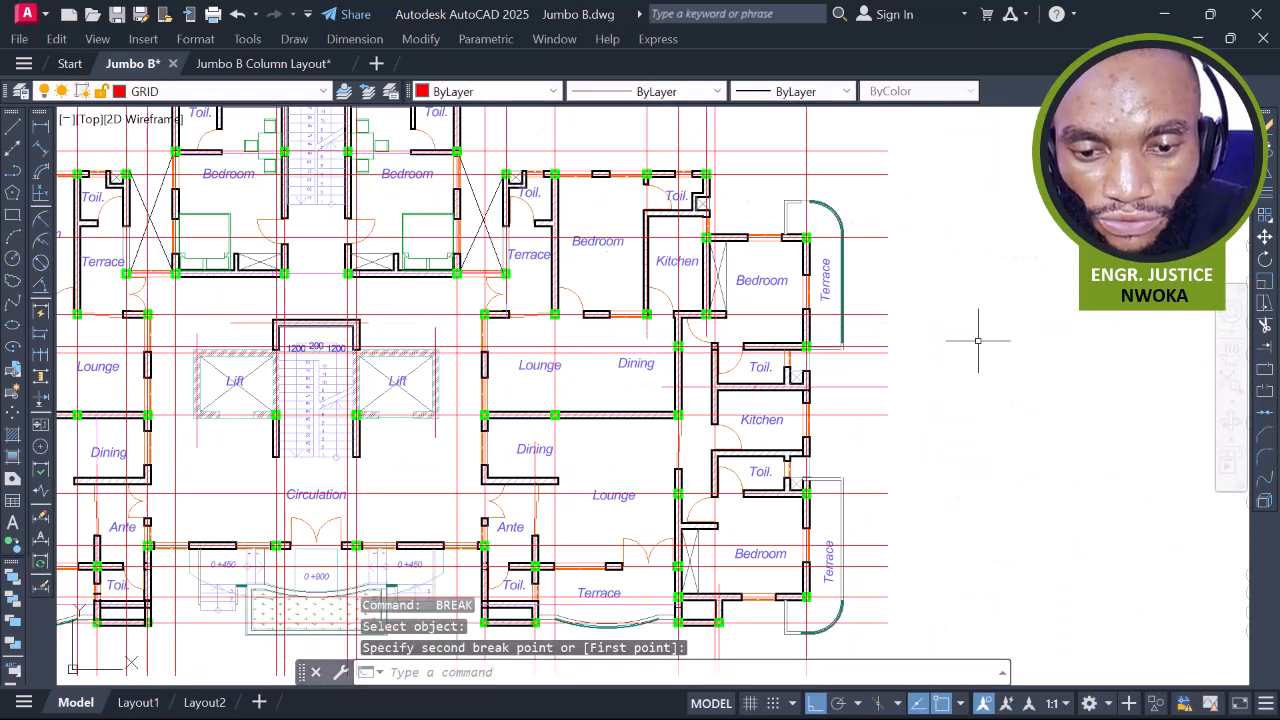
{"action": "scroll", "coordinate": [400, 325], "scroll_direction": "up", "scroll_amount": 4}
Stretch the short wall line above the stairs to extend it
{"action": "left_click", "coordinate": [349, 312]}
{"action": "left_click", "coordinate": [310, 335]}
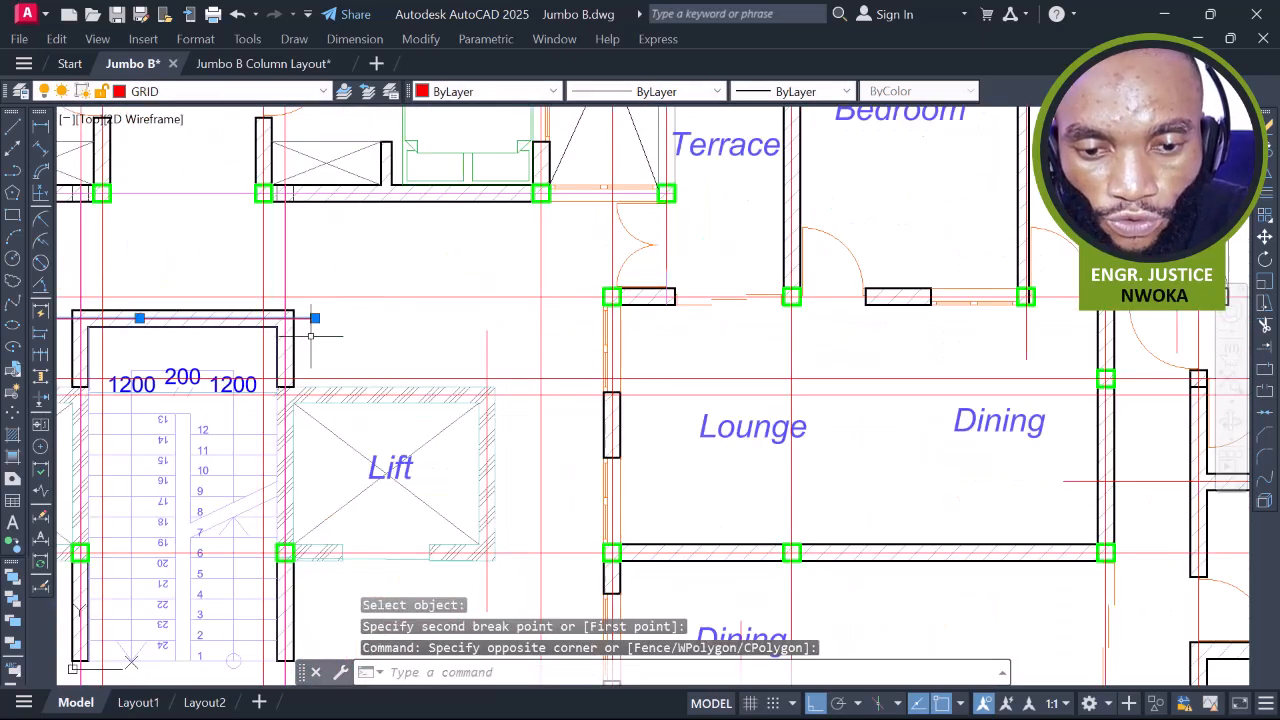
{"action": "scroll", "coordinate": [335, 345], "scroll_direction": "up", "scroll_amount": 5}
{"action": "type", "text": "s"}
{"action": "key", "text": "Return"}
{"action": "left_click", "coordinate": [381, 337]}
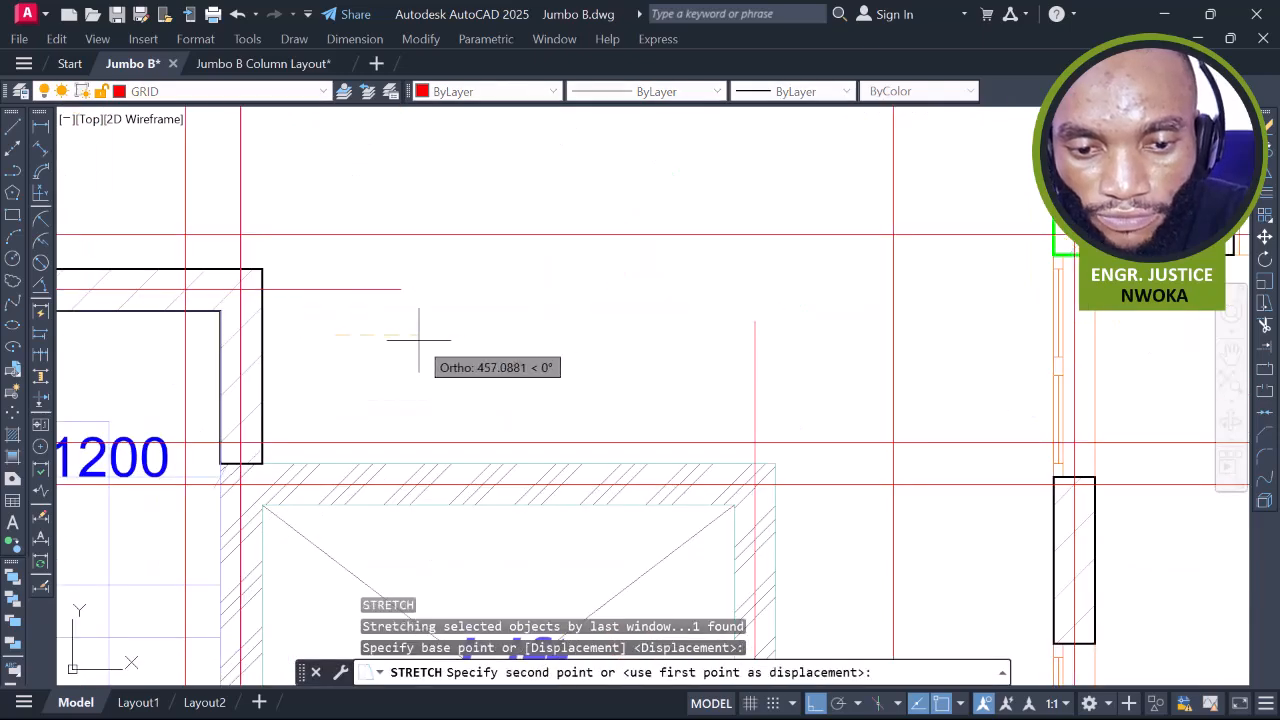
{"action": "left_click", "coordinate": [419, 339]}
{"action": "scroll", "coordinate": [443, 329], "scroll_direction": "down", "scroll_amount": 5}
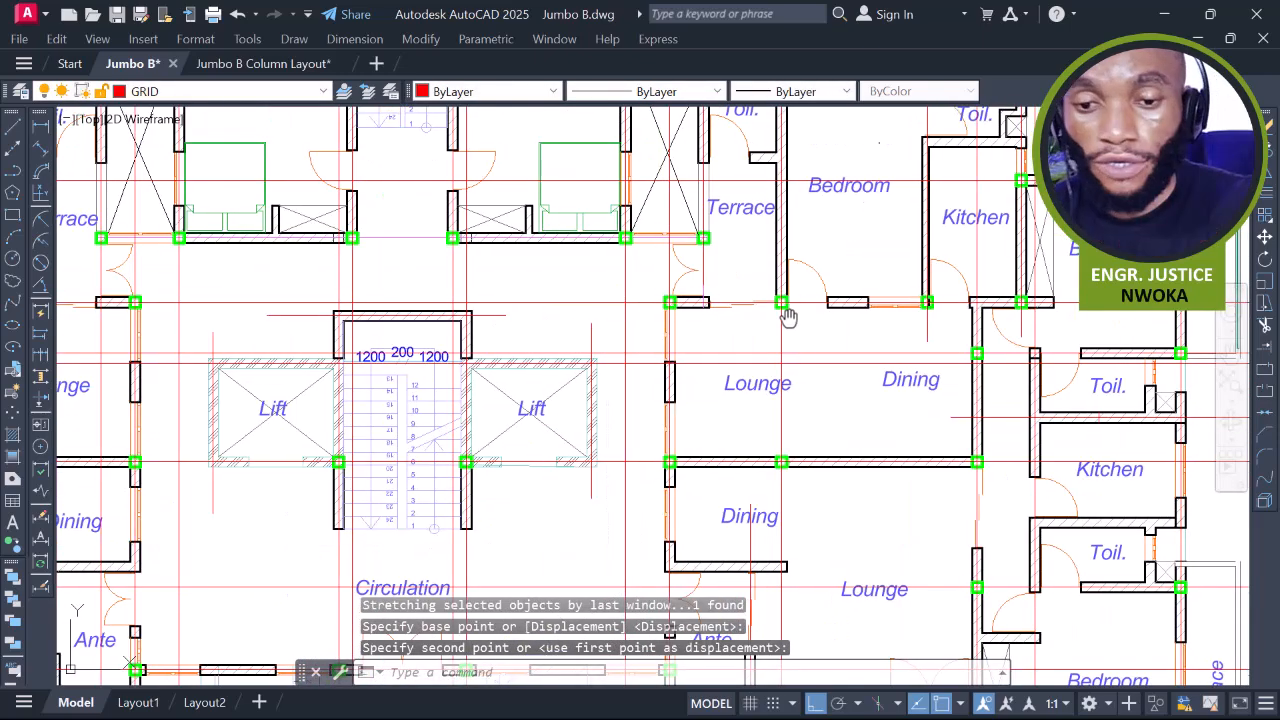
{"action": "scroll", "coordinate": [704, 318], "scroll_direction": "down", "scroll_amount": 3}
{"action": "scroll", "coordinate": [715, 332], "scroll_direction": "up", "scroll_amount": 3}
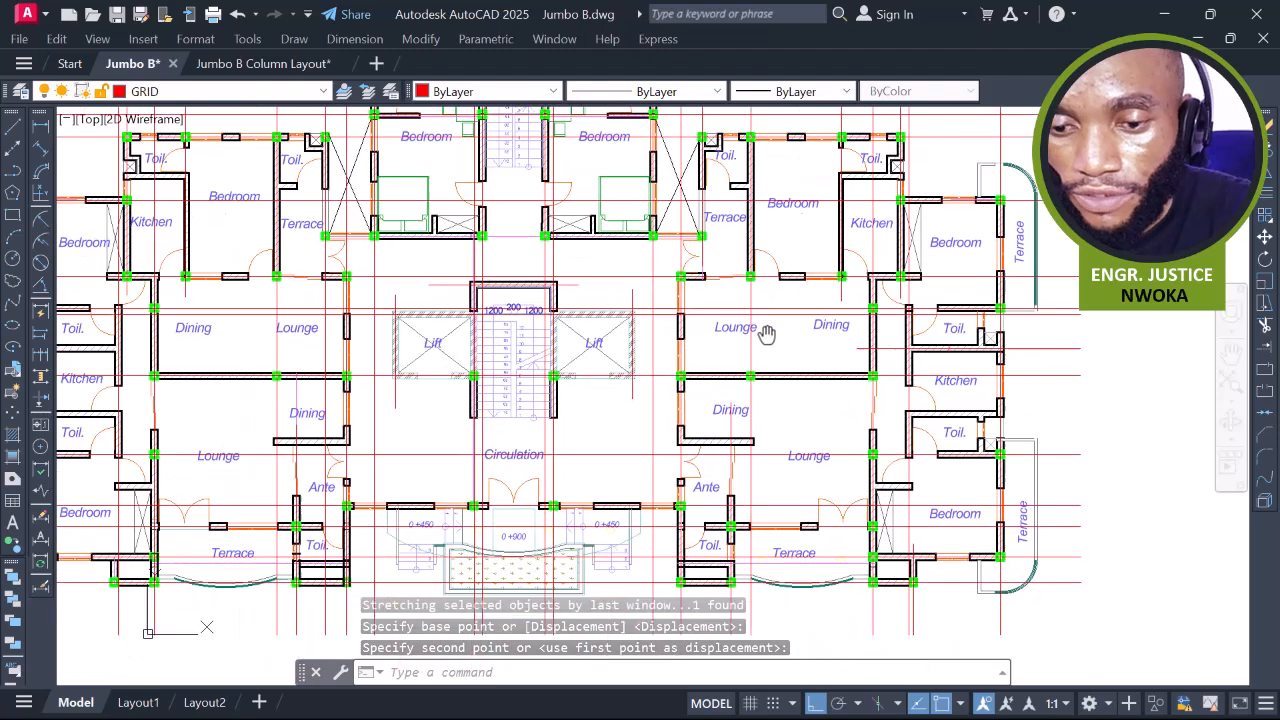
Break the red grid line beside the lounge, removing its end
{"action": "type", "text": "br"}
{"action": "key", "text": "Return"}
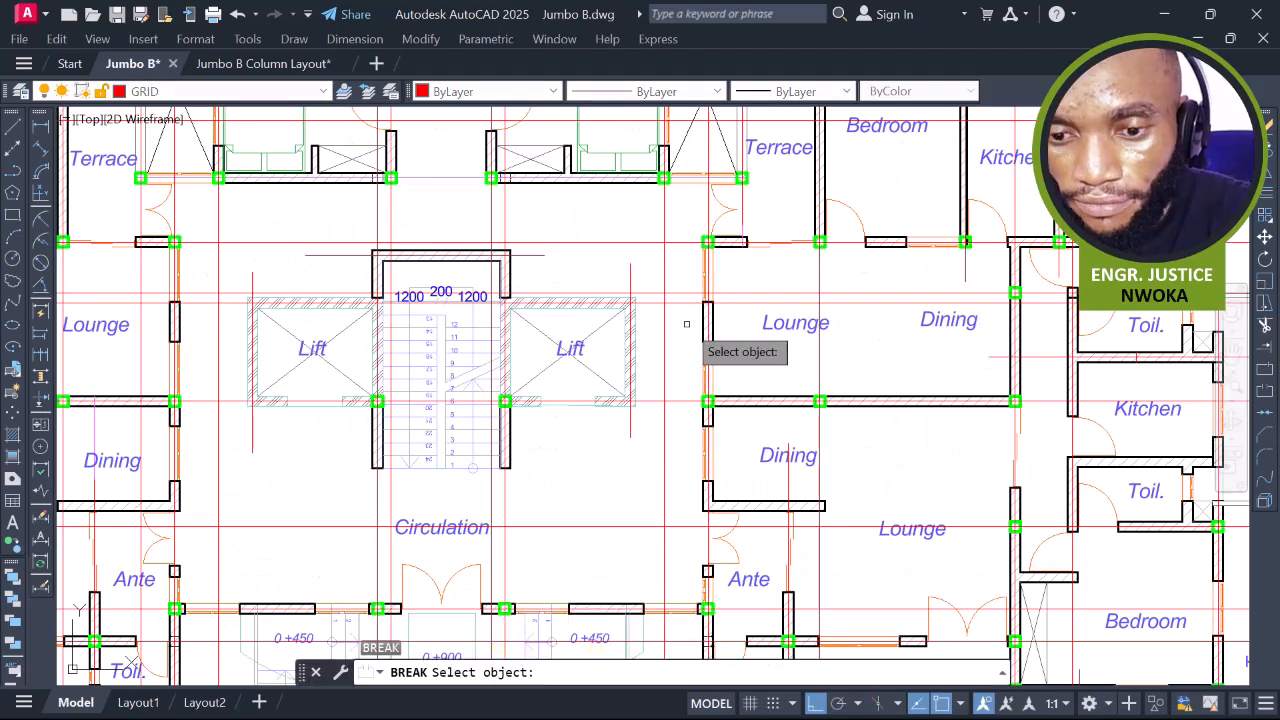
{"action": "scroll", "coordinate": [536, 295], "scroll_direction": "up", "scroll_amount": 2}
{"action": "scroll", "coordinate": [670, 292], "scroll_direction": "down", "scroll_amount": 4}
{"action": "scroll", "coordinate": [900, 297], "scroll_direction": "up", "scroll_amount": 4}
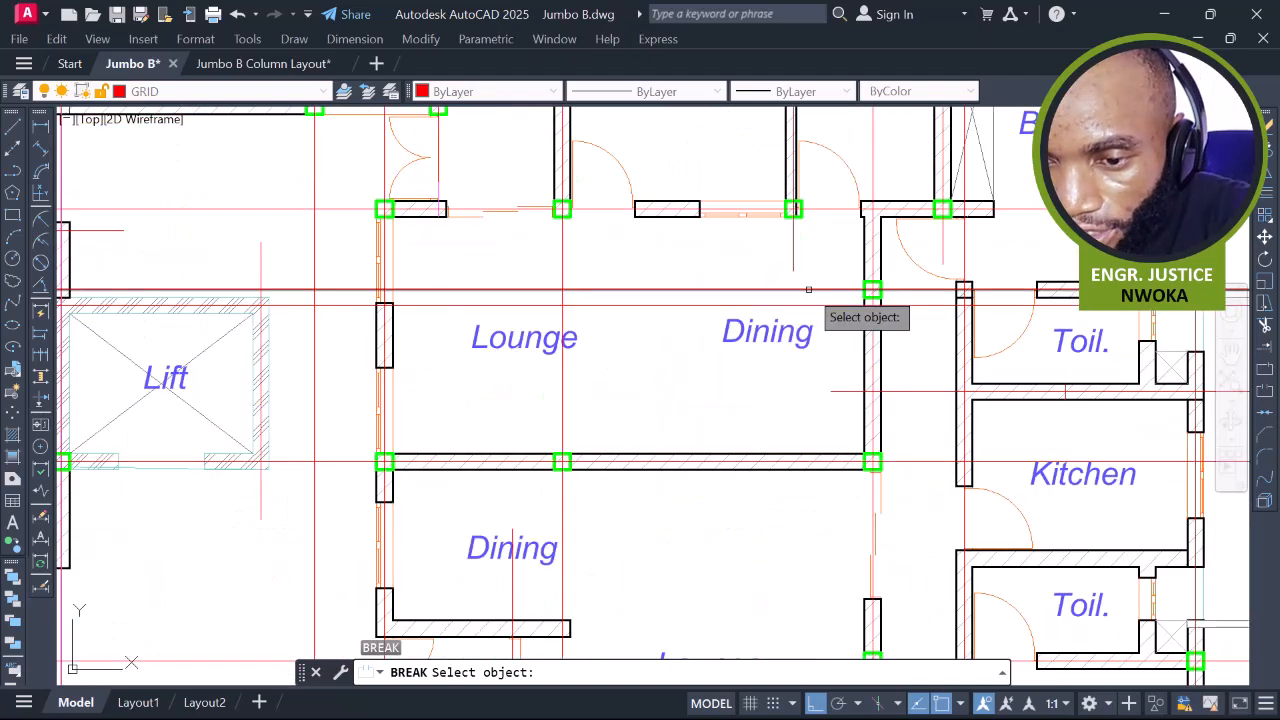
{"action": "left_click", "coordinate": [805, 293]}
{"action": "scroll", "coordinate": [870, 295], "scroll_direction": "down", "scroll_amount": 5}
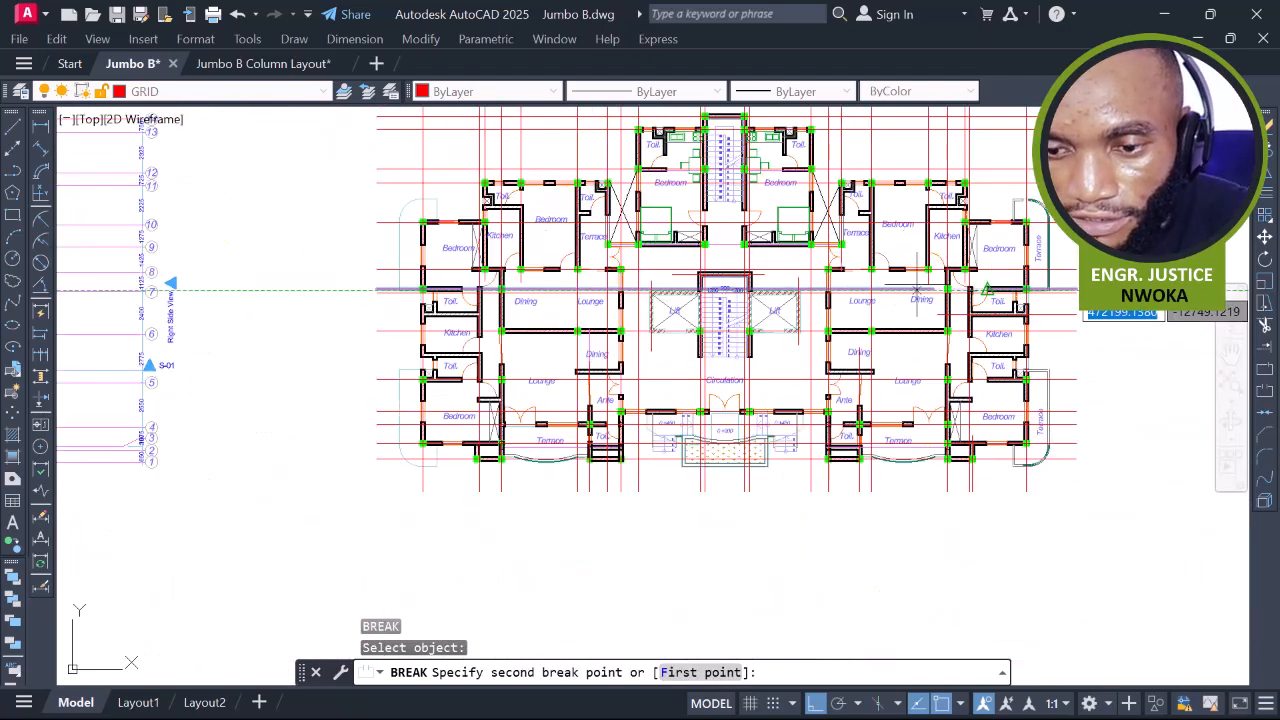
{"action": "scroll", "coordinate": [560, 288], "scroll_direction": "up", "scroll_amount": 5}
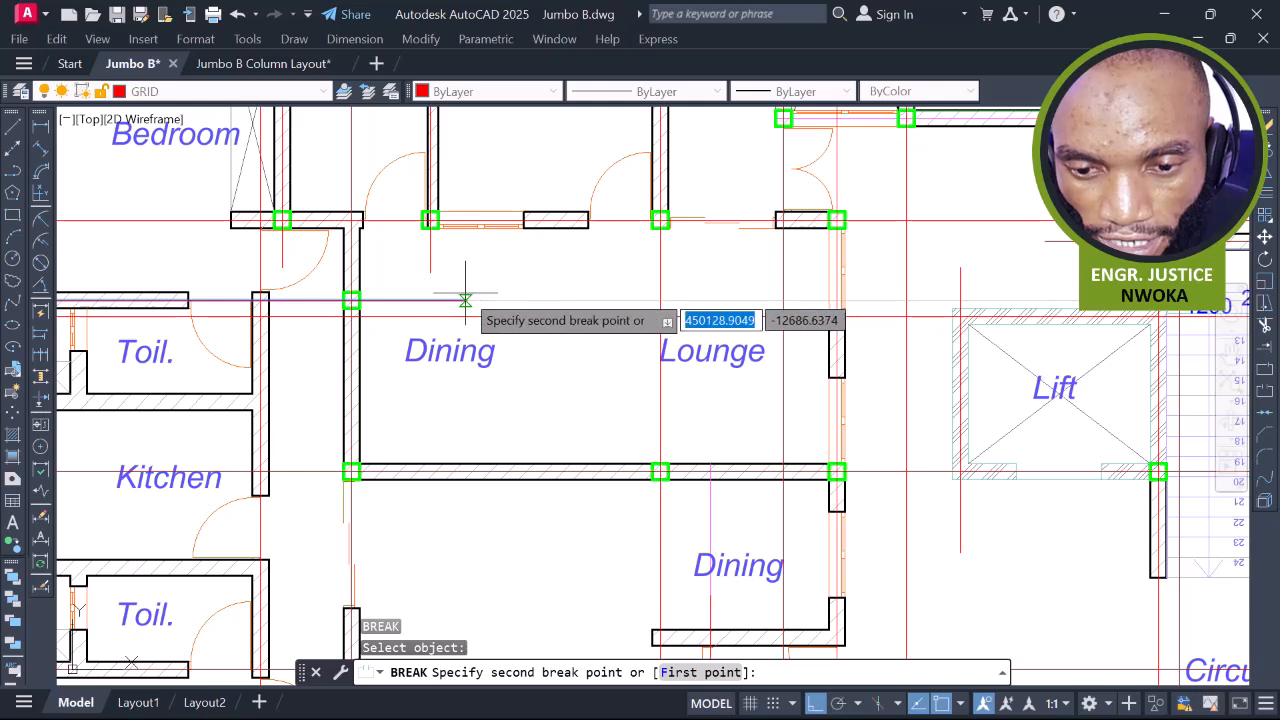
{"action": "left_click", "coordinate": [460, 300]}
{"action": "scroll", "coordinate": [505, 290], "scroll_direction": "down", "scroll_amount": 6}
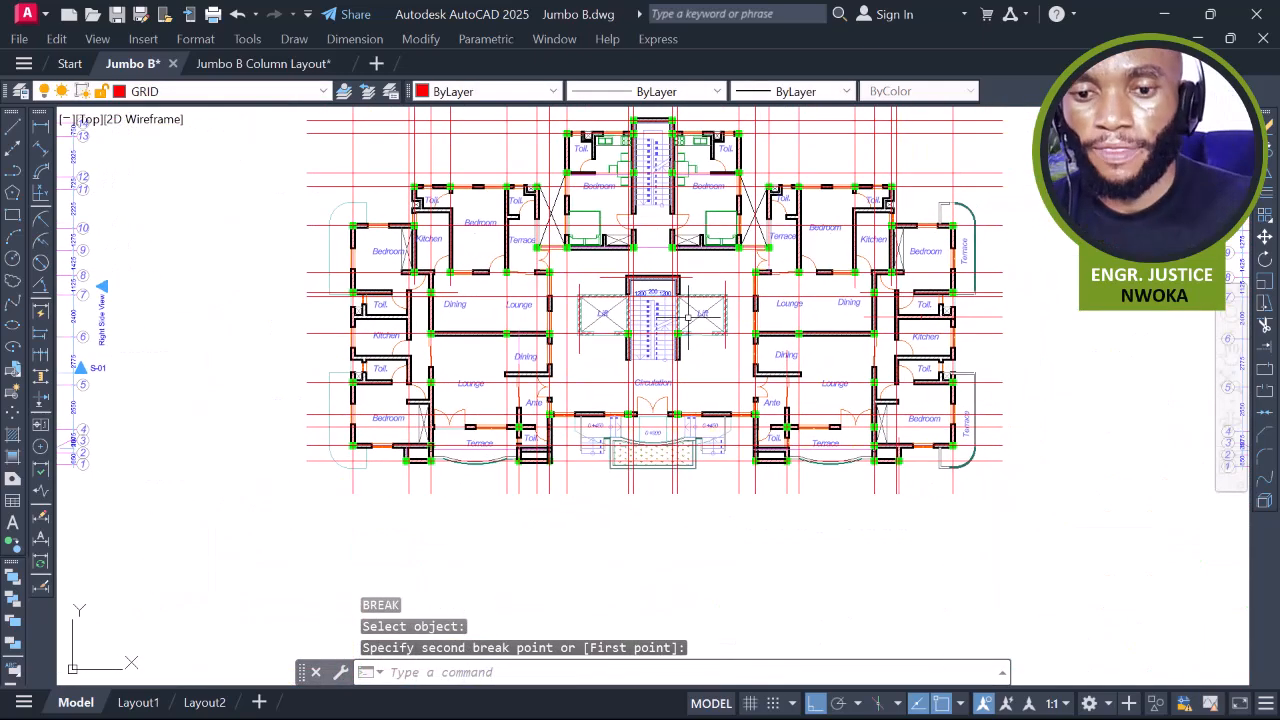
Trim a red grid line in the right wing lounge area
{"action": "key", "text": "Return"}
{"action": "scroll", "coordinate": [981, 307], "scroll_direction": "up", "scroll_amount": 5}
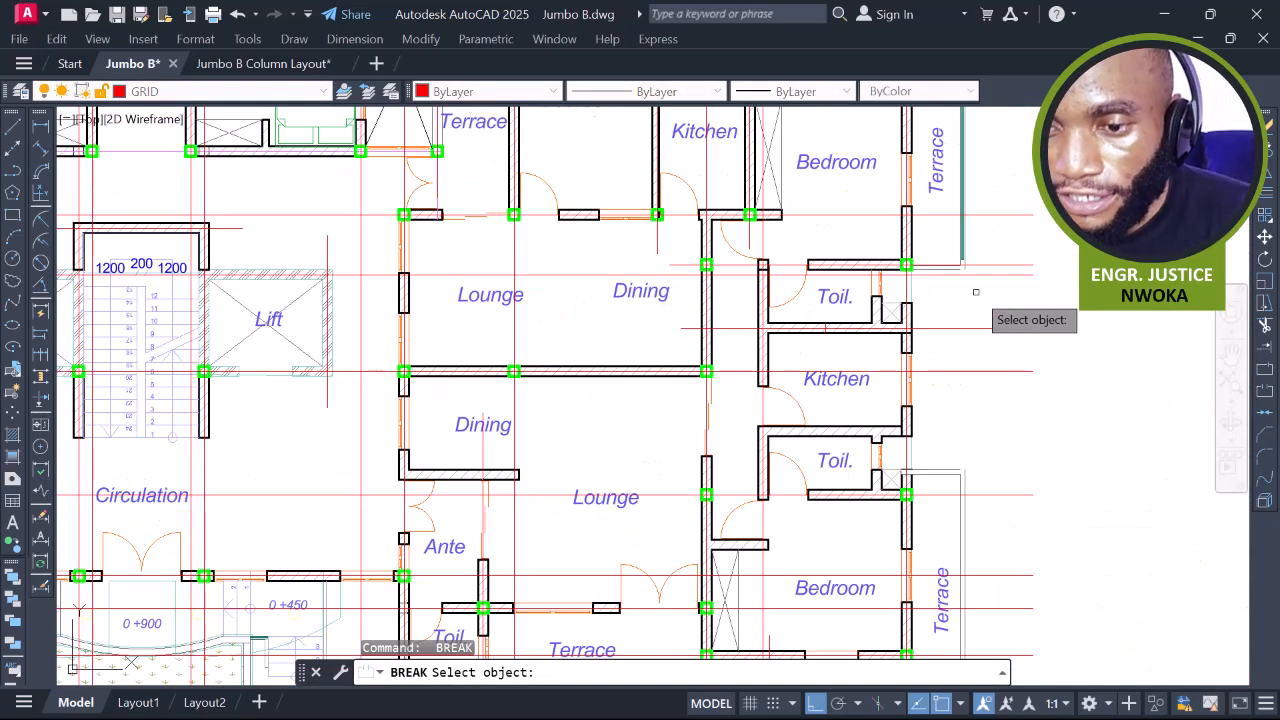
{"action": "middle_click_drag", "start_coordinate": [637, 309], "coordinate": [741, 296]}
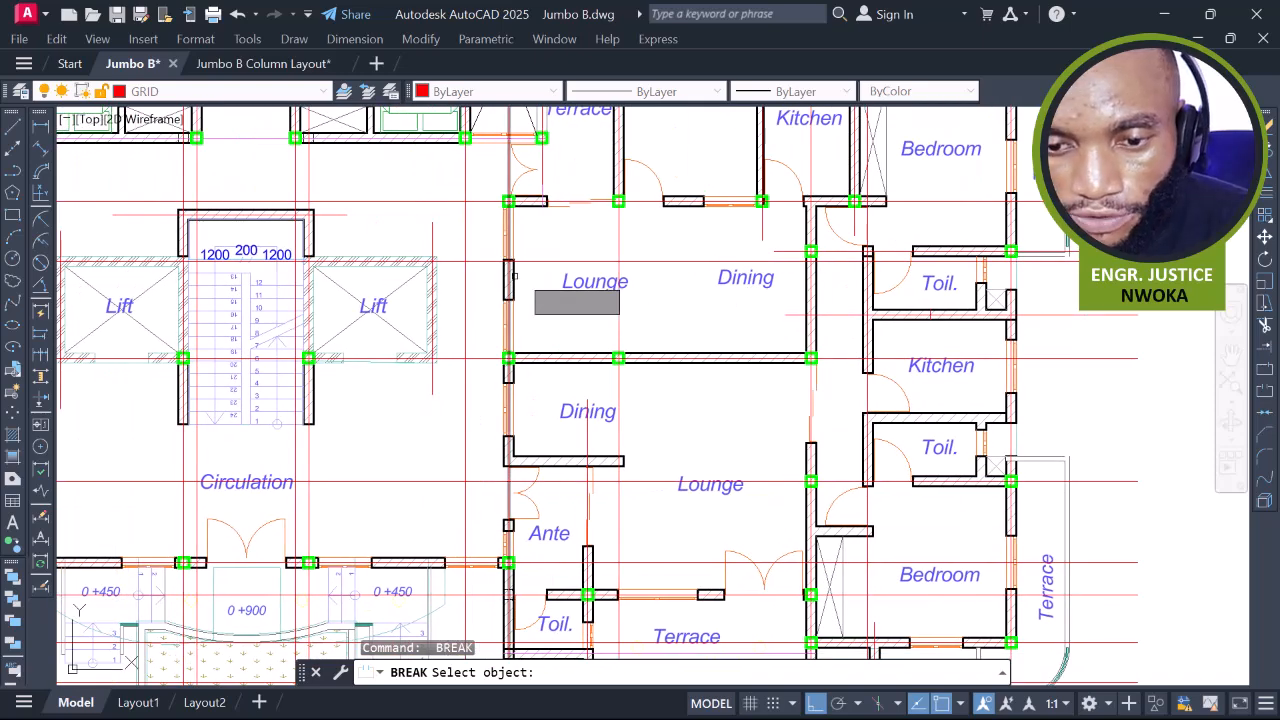
{"action": "left_click", "coordinate": [539, 262]}
{"action": "scroll", "coordinate": [560, 275], "scroll_direction": "down", "scroll_amount": 5}
{"action": "left_click", "coordinate": [690, 265]}
Cut off the left part of the grid line beside the central lift core
{"action": "middle_click_drag", "start_coordinate": [772, 293], "coordinate": [940, 293]}
{"action": "scroll", "coordinate": [470, 280], "scroll_direction": "up", "scroll_amount": 5}
{"action": "key", "text": "Return"}
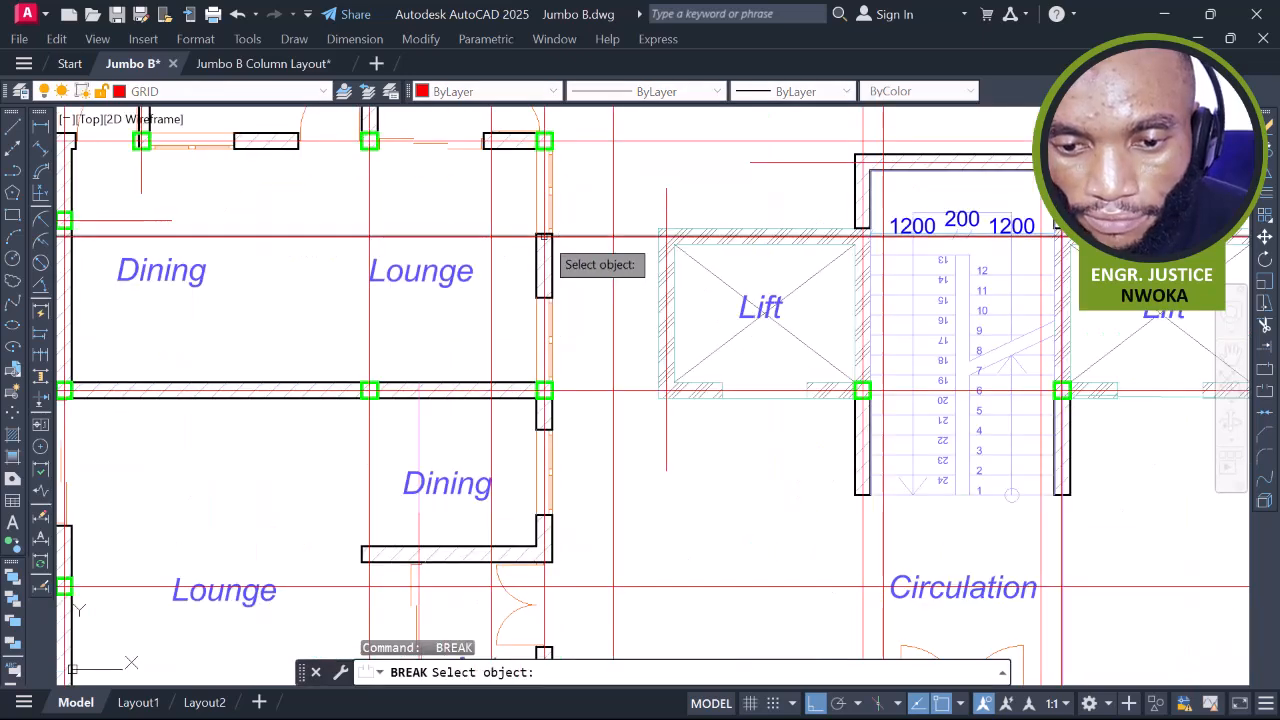
{"action": "left_click", "coordinate": [479, 237]}
{"action": "scroll", "coordinate": [685, 240], "scroll_direction": "down", "scroll_amount": 5}
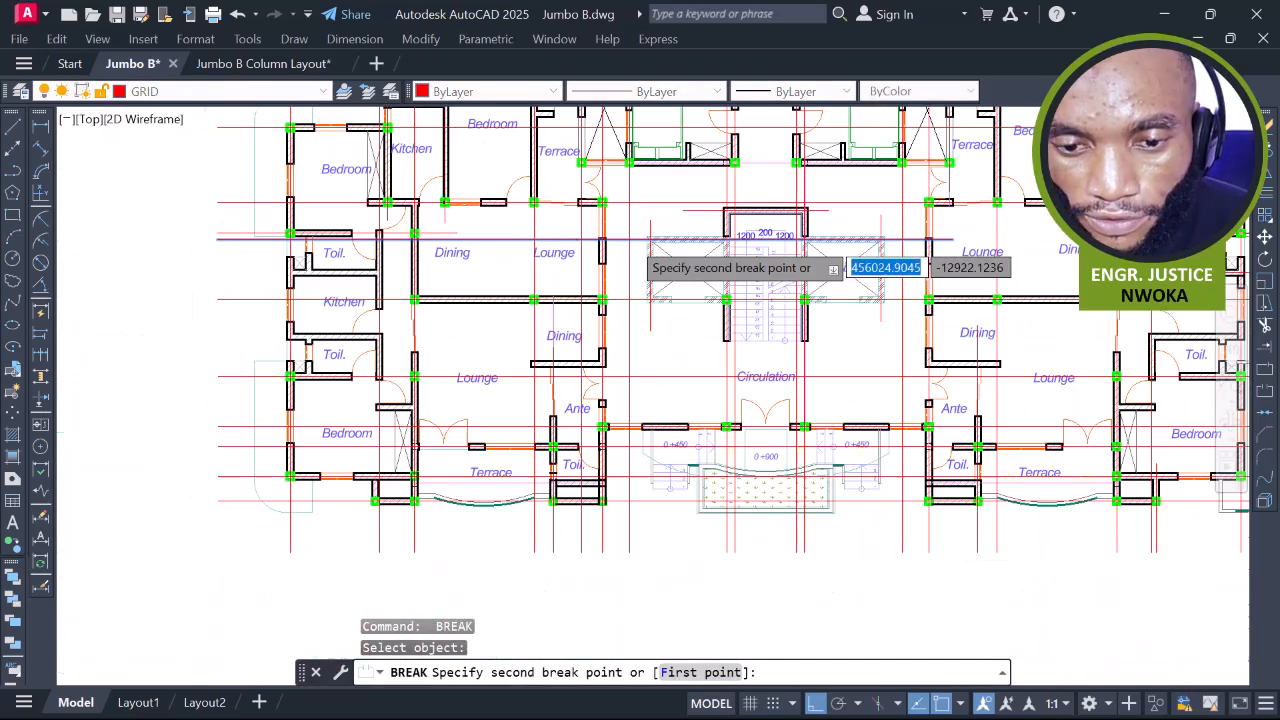
{"action": "left_click", "coordinate": [166, 259]}
{"action": "middle_click_drag", "start_coordinate": [623, 310], "coordinate": [590, 310]}
{"action": "middle_click_drag", "start_coordinate": [597, 398], "coordinate": [608, 267]}
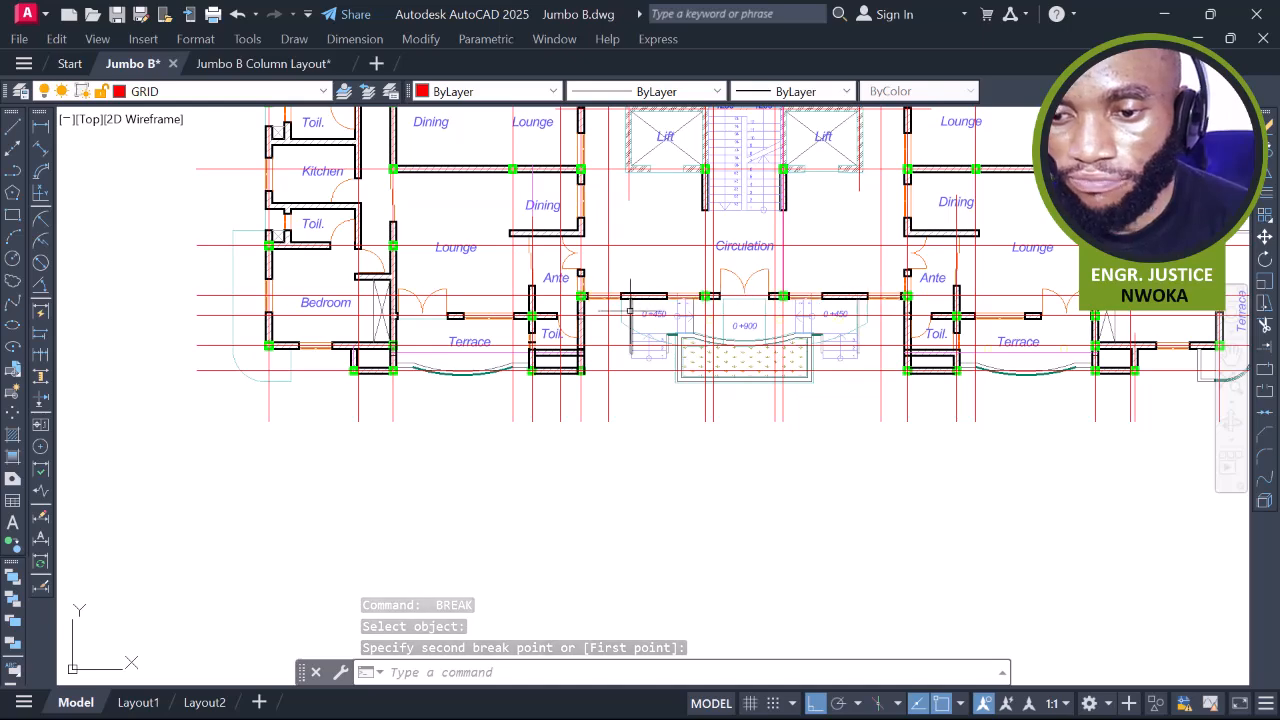
Trim the horizontal red grid line near the Ante room
{"action": "scroll", "coordinate": [559, 300], "scroll_direction": "up", "scroll_amount": 2}
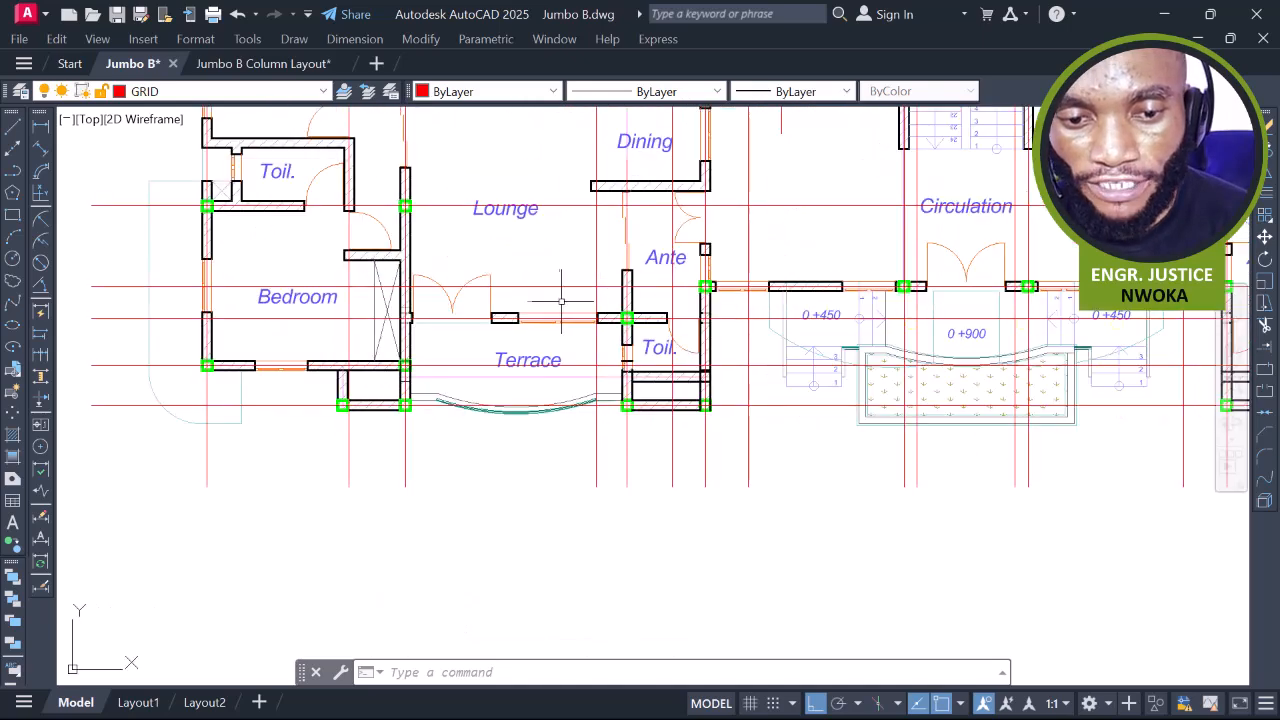
{"action": "scroll", "coordinate": [565, 293], "scroll_direction": "up", "scroll_amount": 2}
{"action": "left_click", "coordinate": [595, 285]}
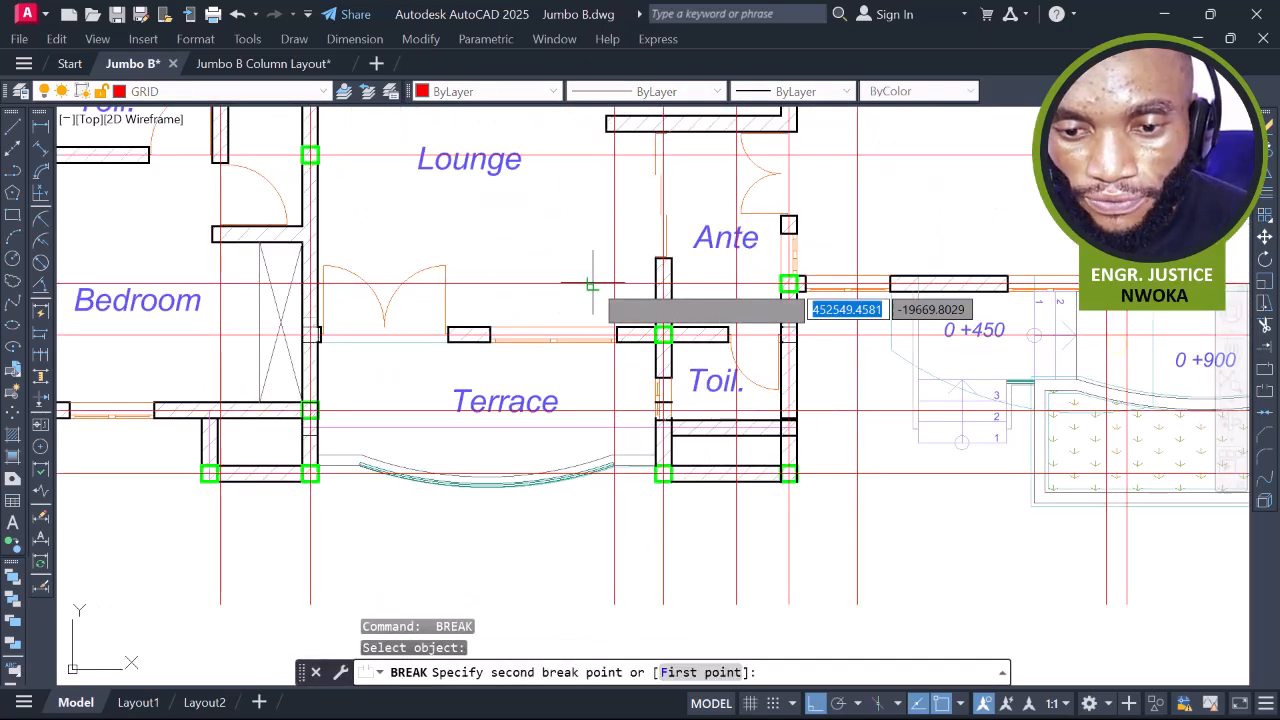
{"action": "scroll", "coordinate": [745, 277], "scroll_direction": "down", "scroll_amount": 4}
{"action": "left_click", "coordinate": [429, 274]}
Trim the red grid line beside the right Terrace
{"action": "middle_click_drag", "start_coordinate": [1030, 290], "coordinate": [540, 243]}
{"action": "scroll", "coordinate": [540, 240], "scroll_direction": "up", "scroll_amount": 2}
{"action": "key", "text": "Return"}
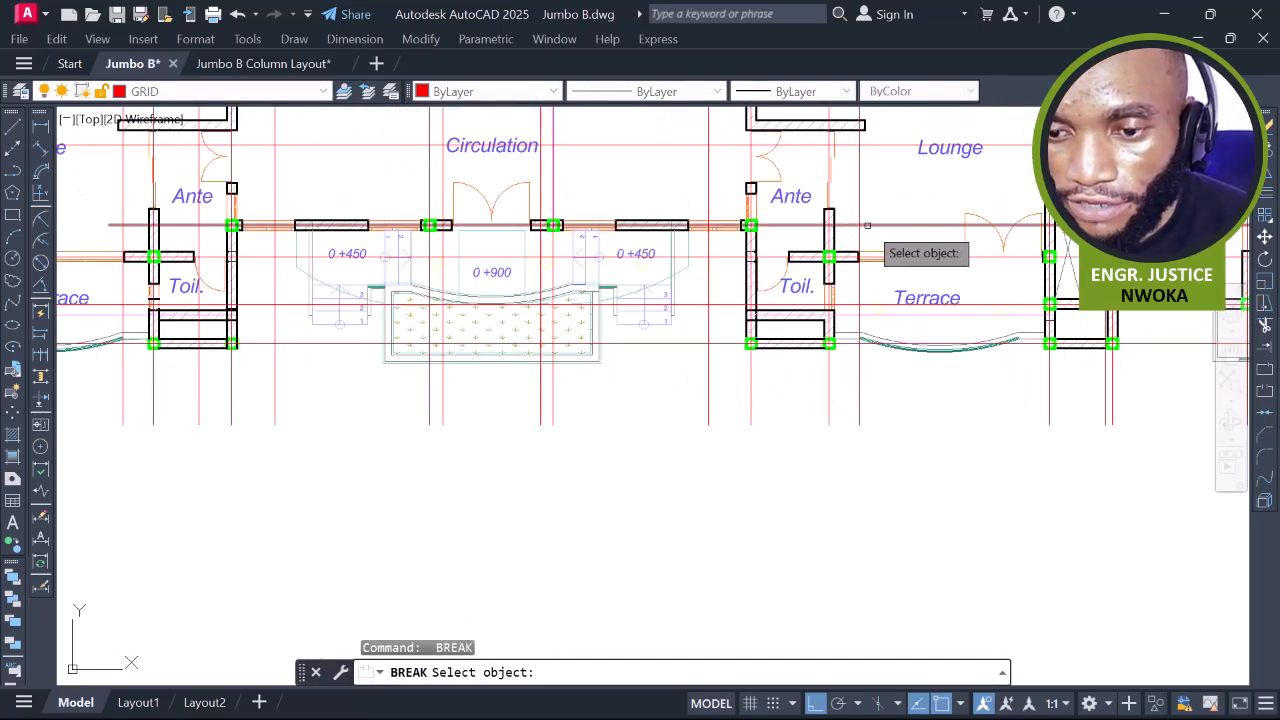
{"action": "left_click", "coordinate": [870, 225]}
{"action": "scroll", "coordinate": [725, 254], "scroll_direction": "down", "scroll_amount": 4}
{"action": "left_click", "coordinate": [975, 268]}
{"action": "middle_click_drag", "start_coordinate": [757, 317], "coordinate": [839, 319]}
{"action": "scroll", "coordinate": [859, 240], "scroll_direction": "up", "scroll_amount": 6}
{"action": "scroll", "coordinate": [843, 346], "scroll_direction": "down", "scroll_amount": 4}
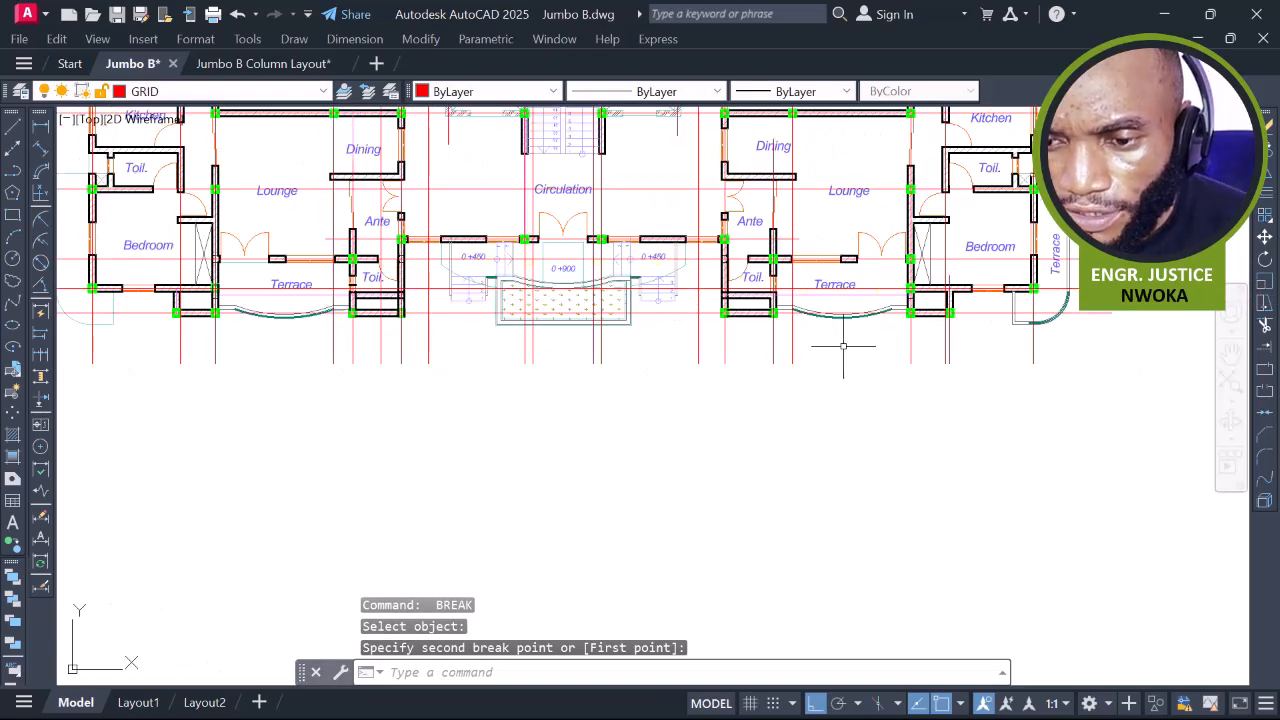
{"action": "scroll", "coordinate": [872, 350], "scroll_direction": "down", "scroll_amount": 4}
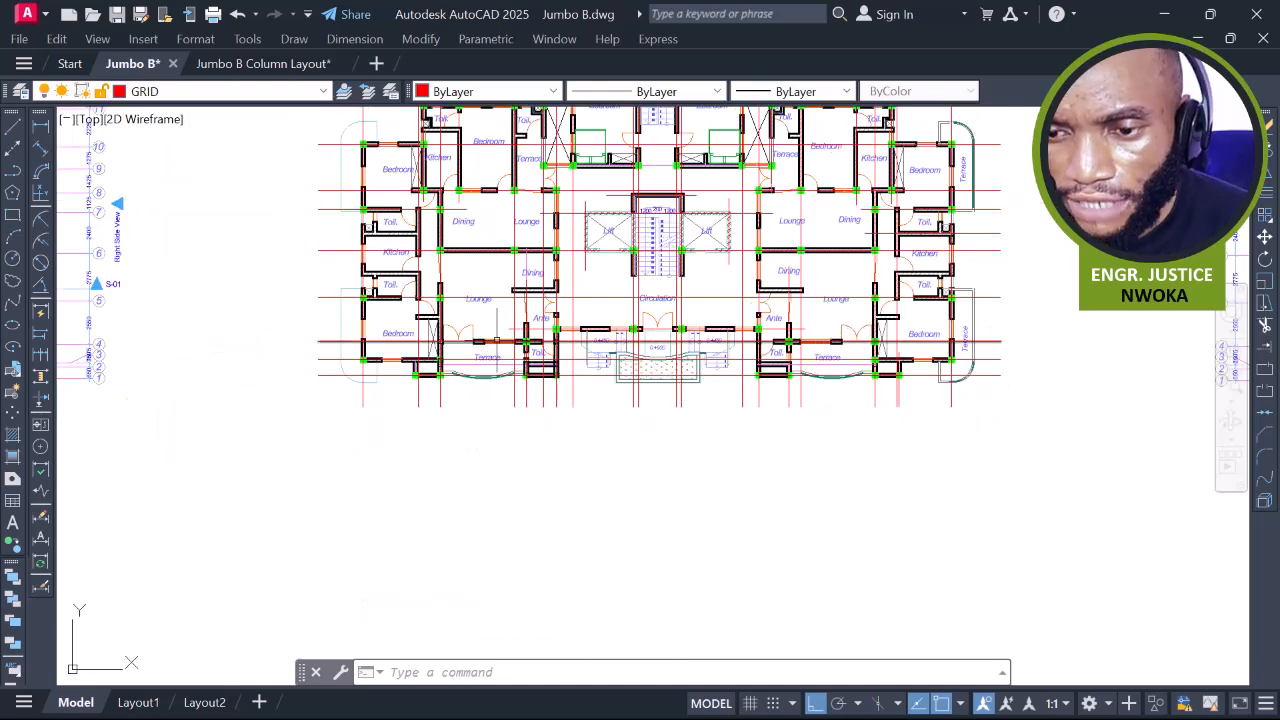
{"action": "middle_click_drag", "start_coordinate": [629, 328], "coordinate": [627, 379]}
Break a red grid line with the BREAK command, trimming it
{"action": "scroll", "coordinate": [580, 278], "scroll_direction": "up", "scroll_amount": 2}
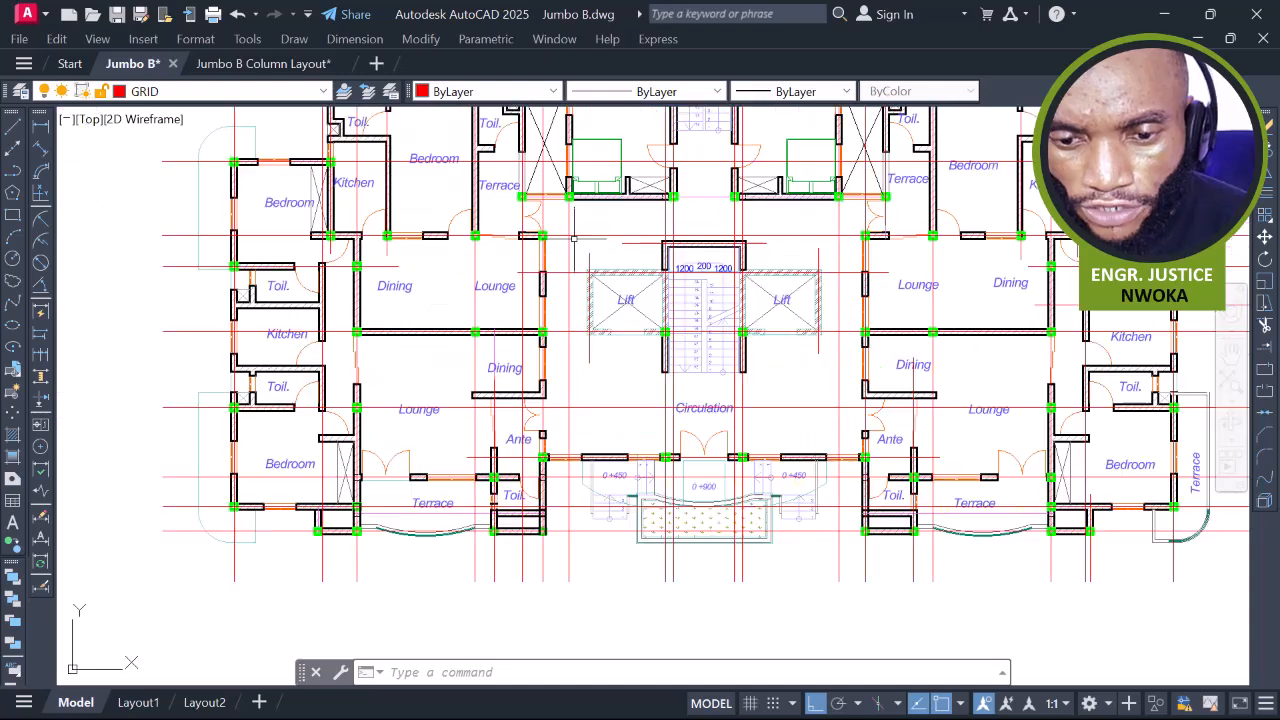
{"action": "type", "text": "break"}
{"action": "key", "text": "Return"}
{"action": "left_click", "coordinate": [566, 226]}
{"action": "scroll", "coordinate": [566, 226], "scroll_direction": "down", "scroll_amount": 5}
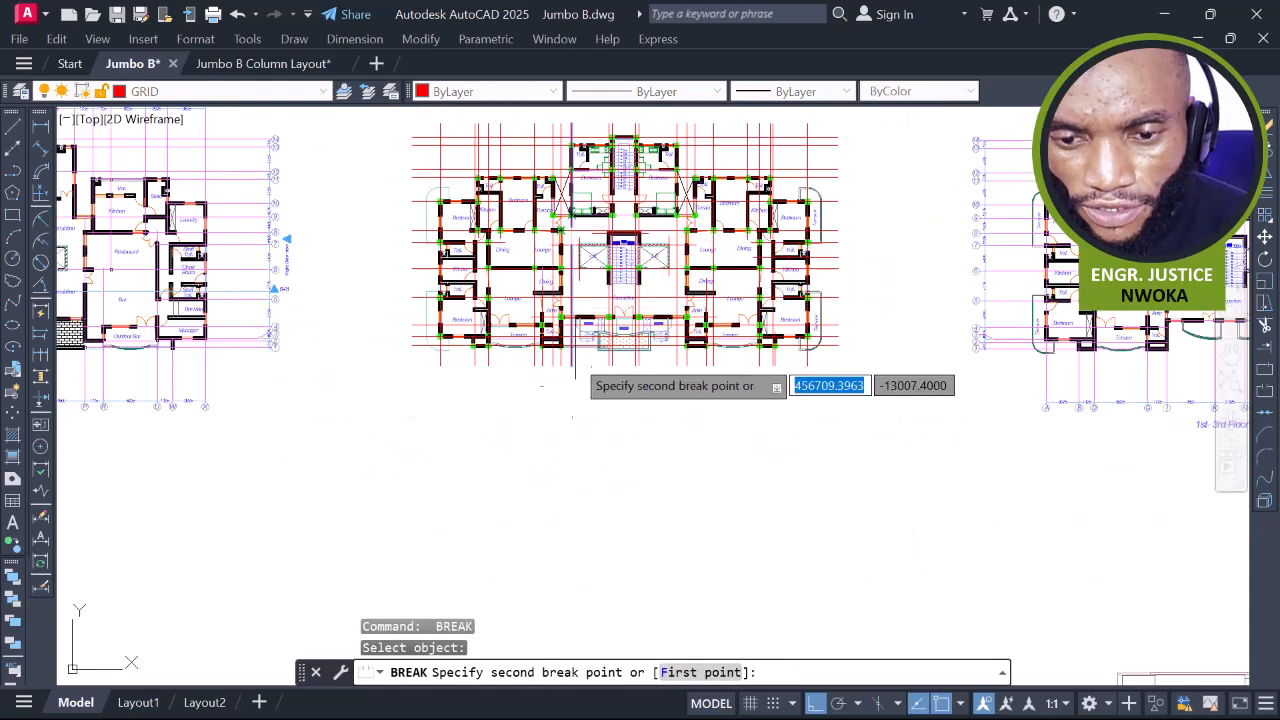
{"action": "left_click", "coordinate": [570, 441]}
Start a break on the red grid line by the left wing Kitchen, then cancel it
{"action": "middle_click_drag", "start_coordinate": [597, 263], "coordinate": [594, 403]}
{"action": "scroll", "coordinate": [589, 373], "scroll_direction": "up", "scroll_amount": 4}
{"action": "middle_click_drag", "start_coordinate": [733, 306], "coordinate": [685, 364]}
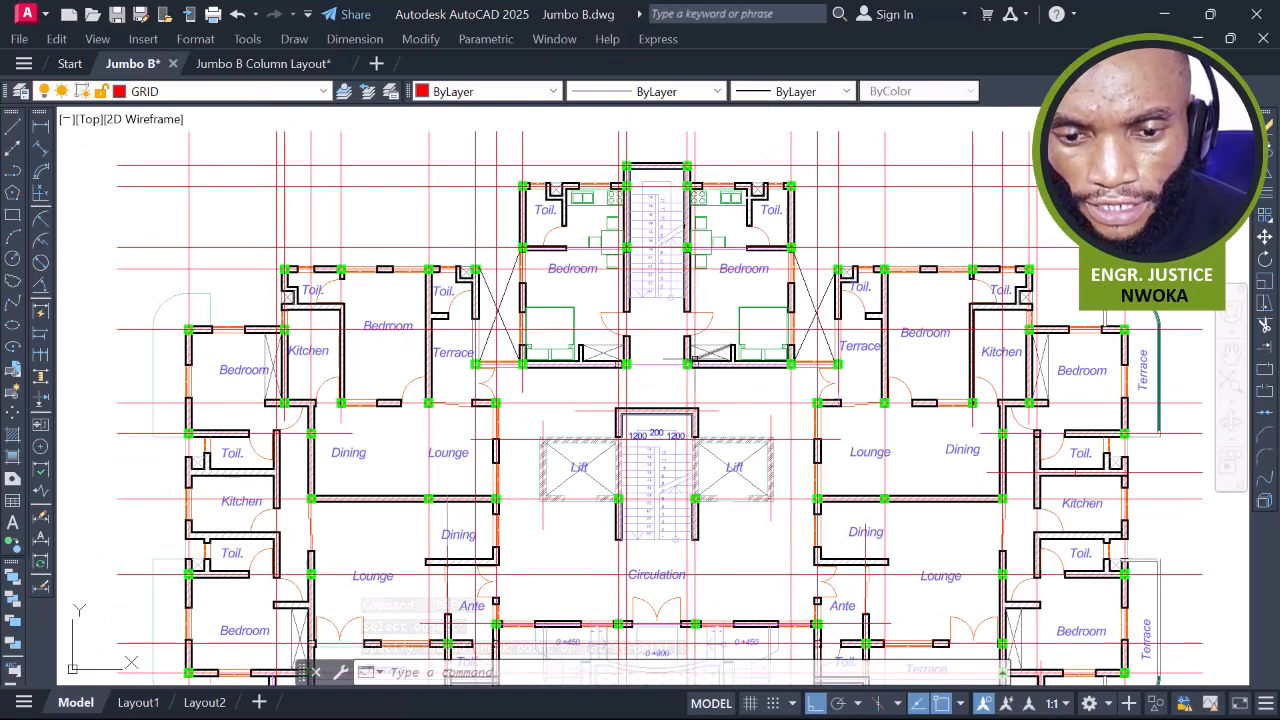
{"action": "middle_click_drag", "start_coordinate": [443, 359], "coordinate": [571, 321]}
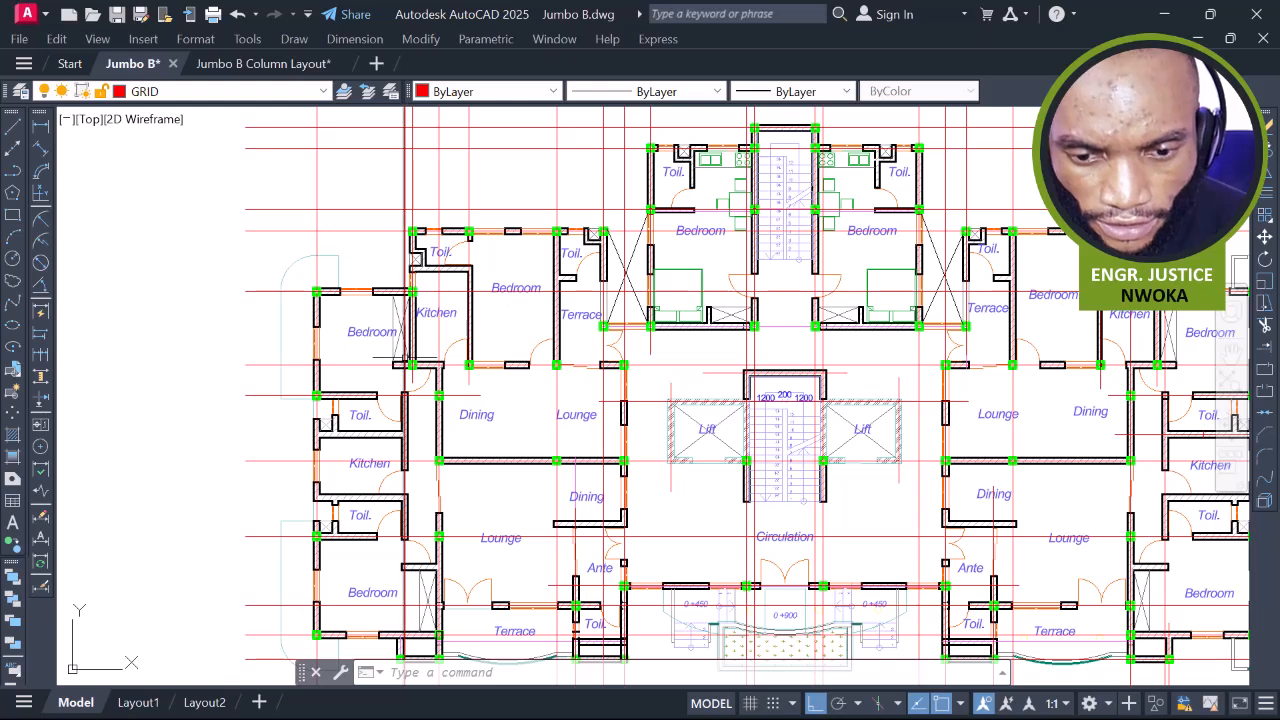
{"action": "scroll", "coordinate": [405, 357], "scroll_direction": "up", "scroll_amount": 2}
{"action": "scroll", "coordinate": [405, 333], "scroll_direction": "up", "scroll_amount": 2}
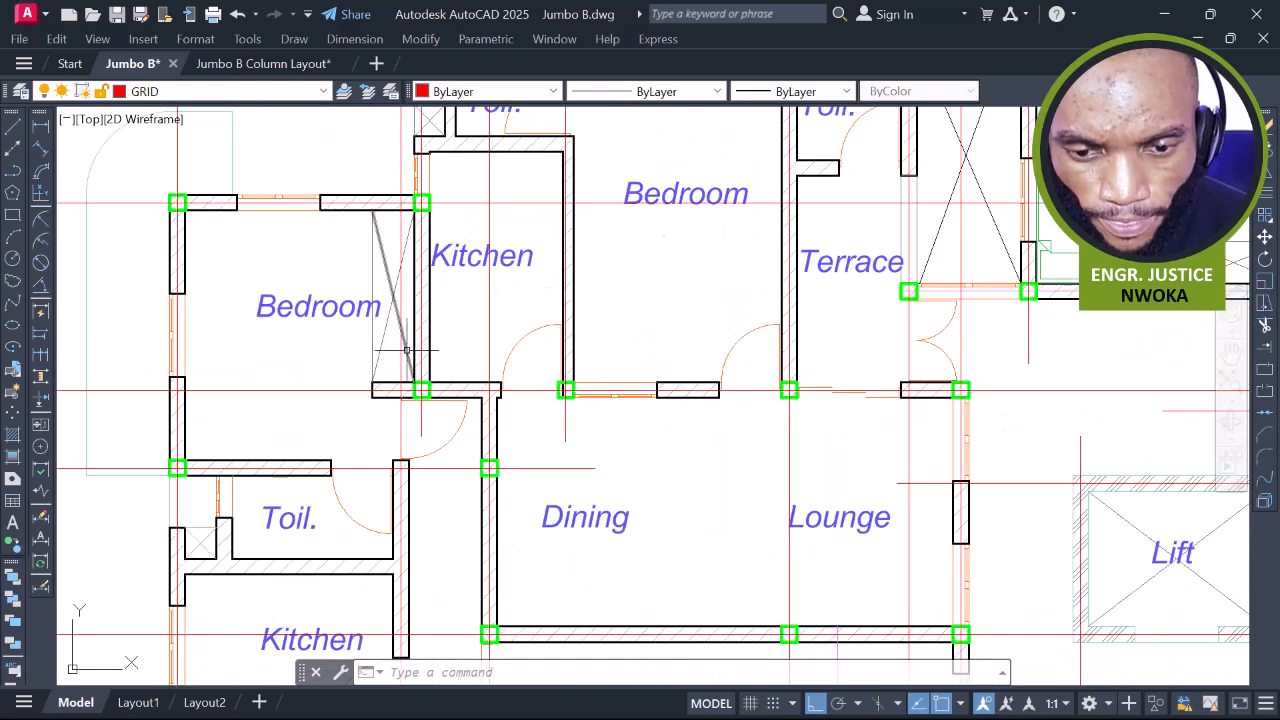
{"action": "scroll", "coordinate": [405, 367], "scroll_direction": "down", "scroll_amount": 2}
{"action": "scroll", "coordinate": [405, 367], "scroll_direction": "up", "scroll_amount": 2}
{"action": "type", "text": "br"}
{"action": "key", "text": "Return"}
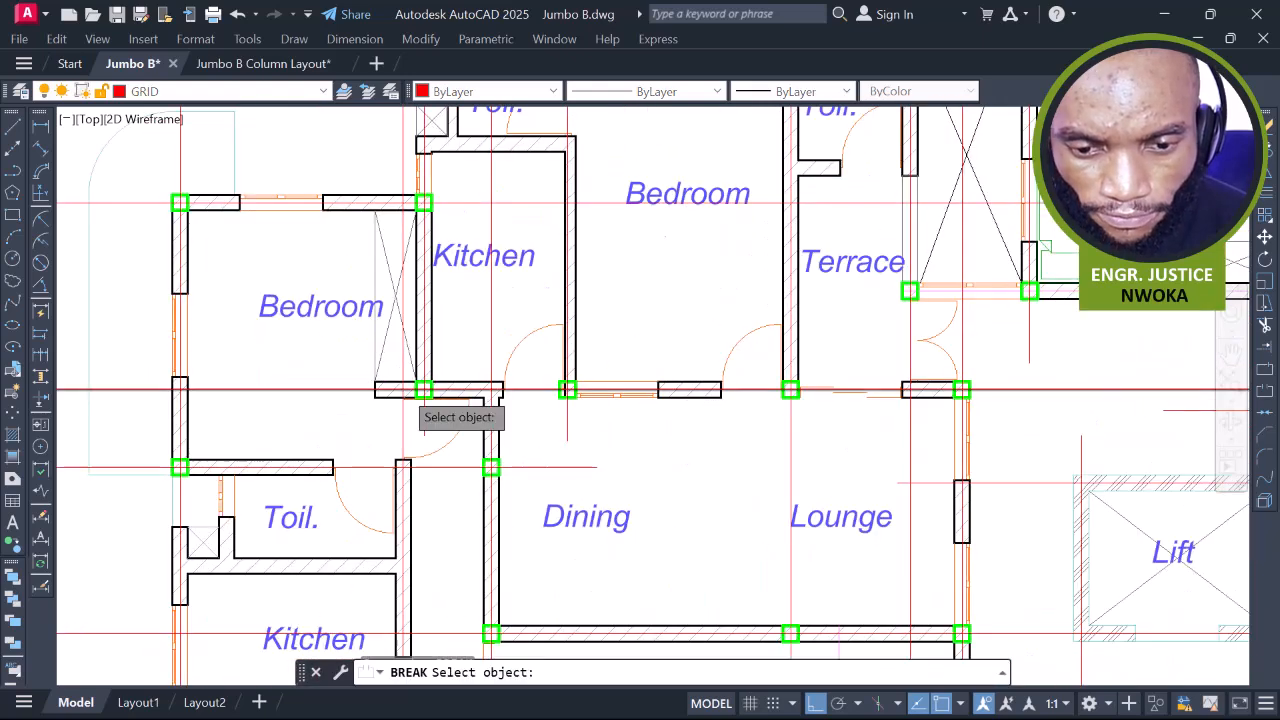
{"action": "scroll", "coordinate": [404, 420], "scroll_direction": "up", "scroll_amount": 2}
{"action": "left_click", "coordinate": [404, 425]}
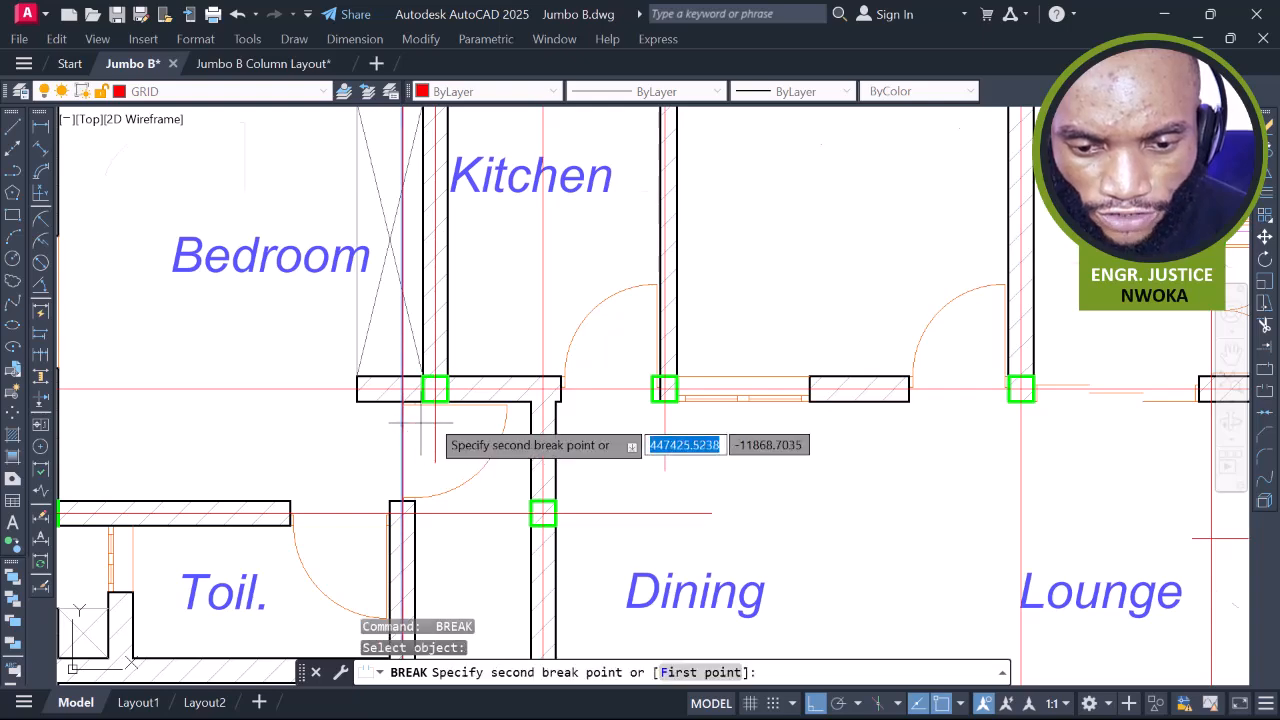
{"action": "scroll", "coordinate": [430, 430], "scroll_direction": "down", "scroll_amount": 4}
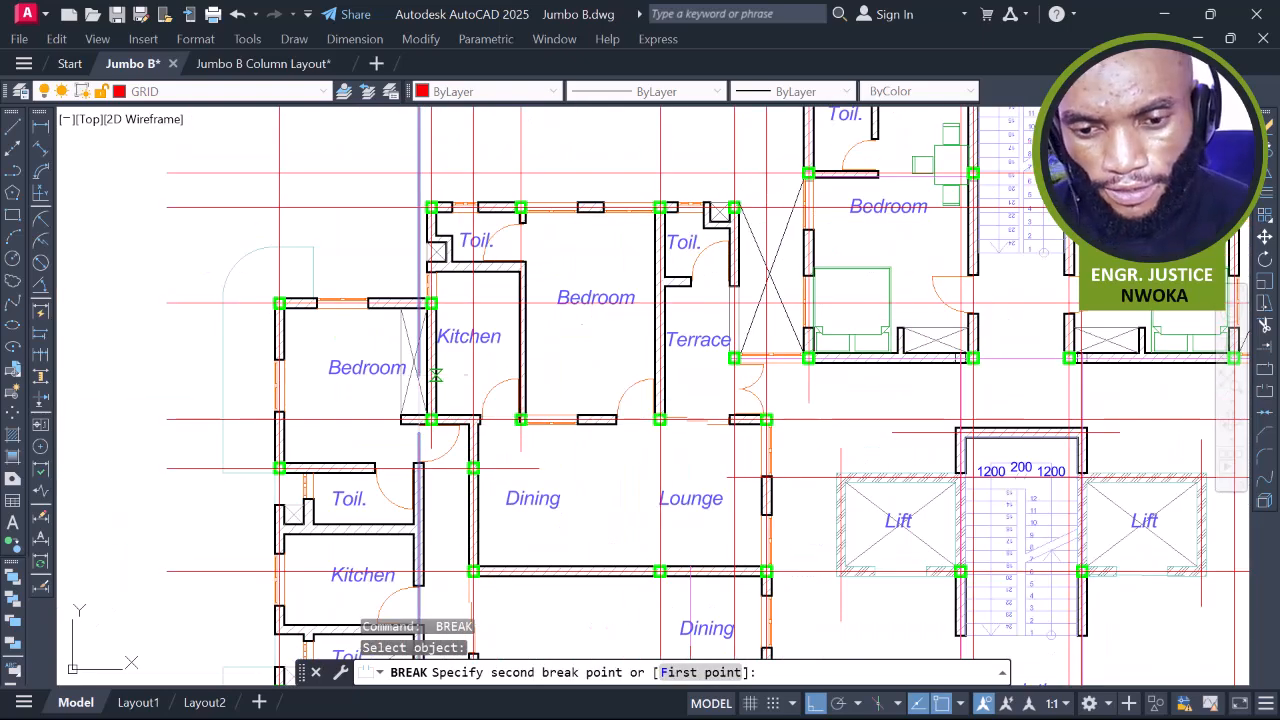
{"action": "key", "text": "Escape"}
Break the vertical red grid line through the Kitchen area
{"action": "middle_click_drag", "start_coordinate": [430, 438], "coordinate": [435, 428]}
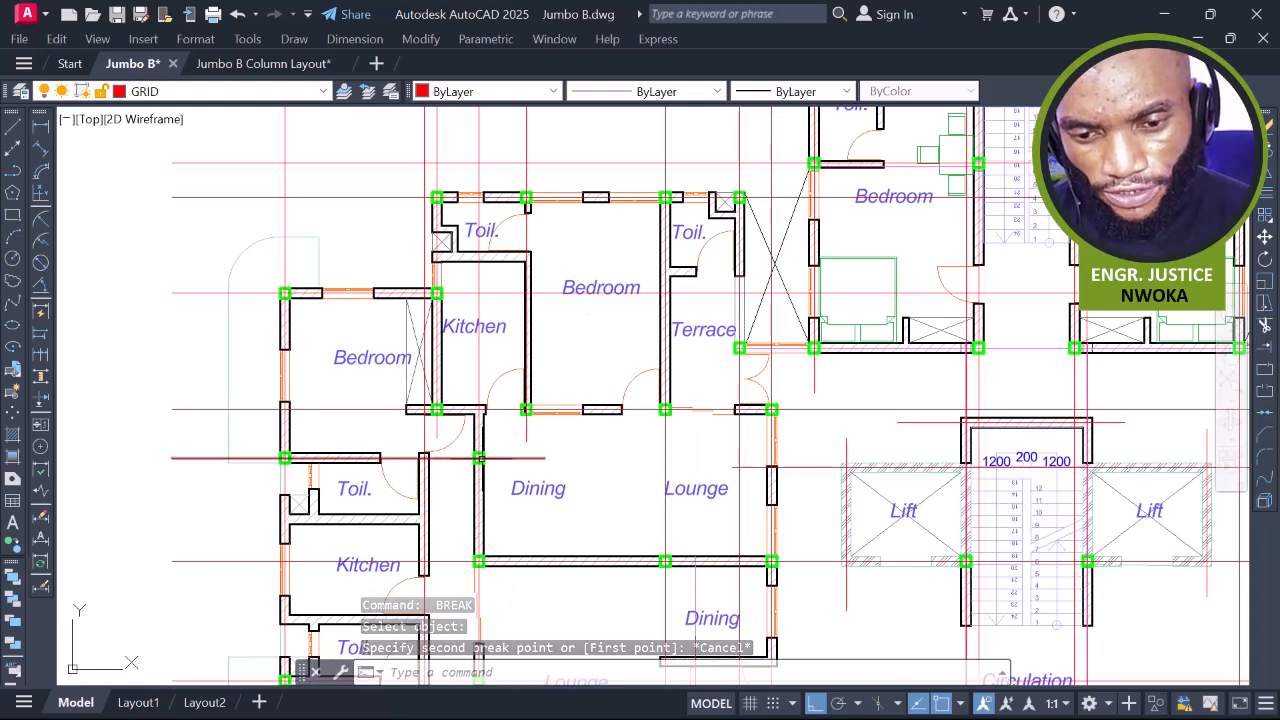
{"action": "scroll", "coordinate": [422, 429], "scroll_direction": "up", "scroll_amount": 2}
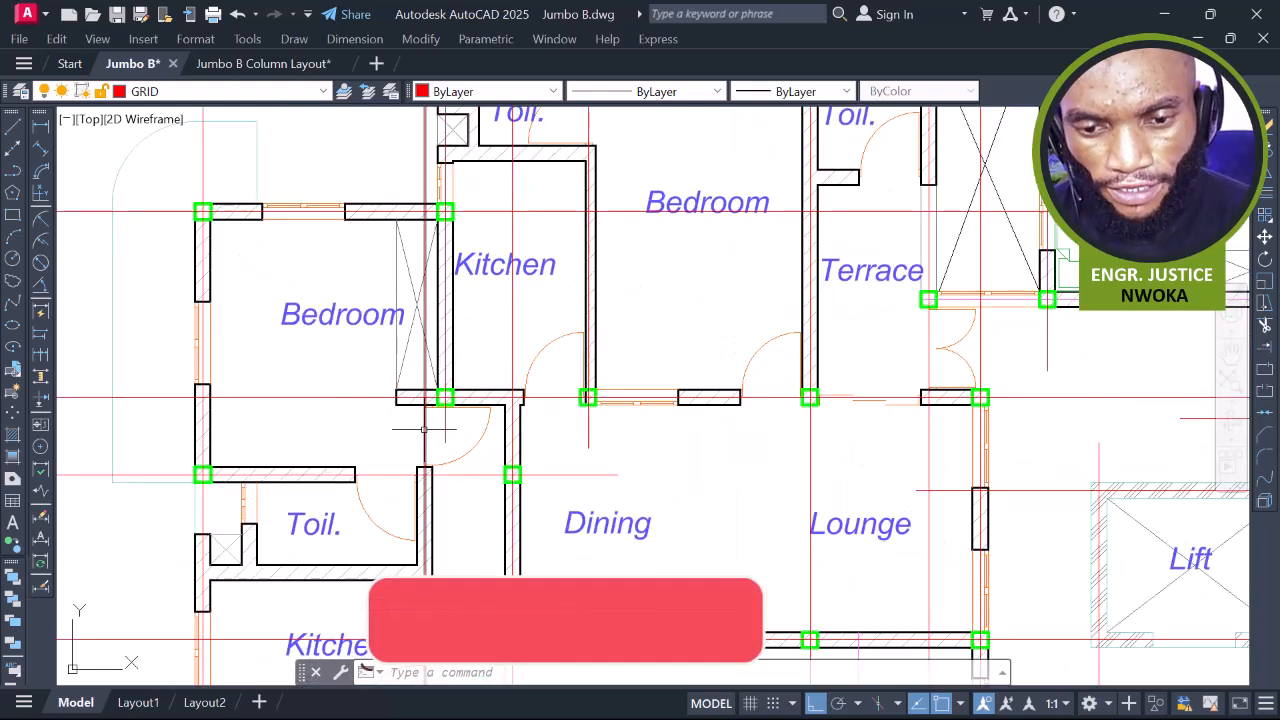
{"action": "type", "text": "br"}
{"action": "key", "text": "Return"}
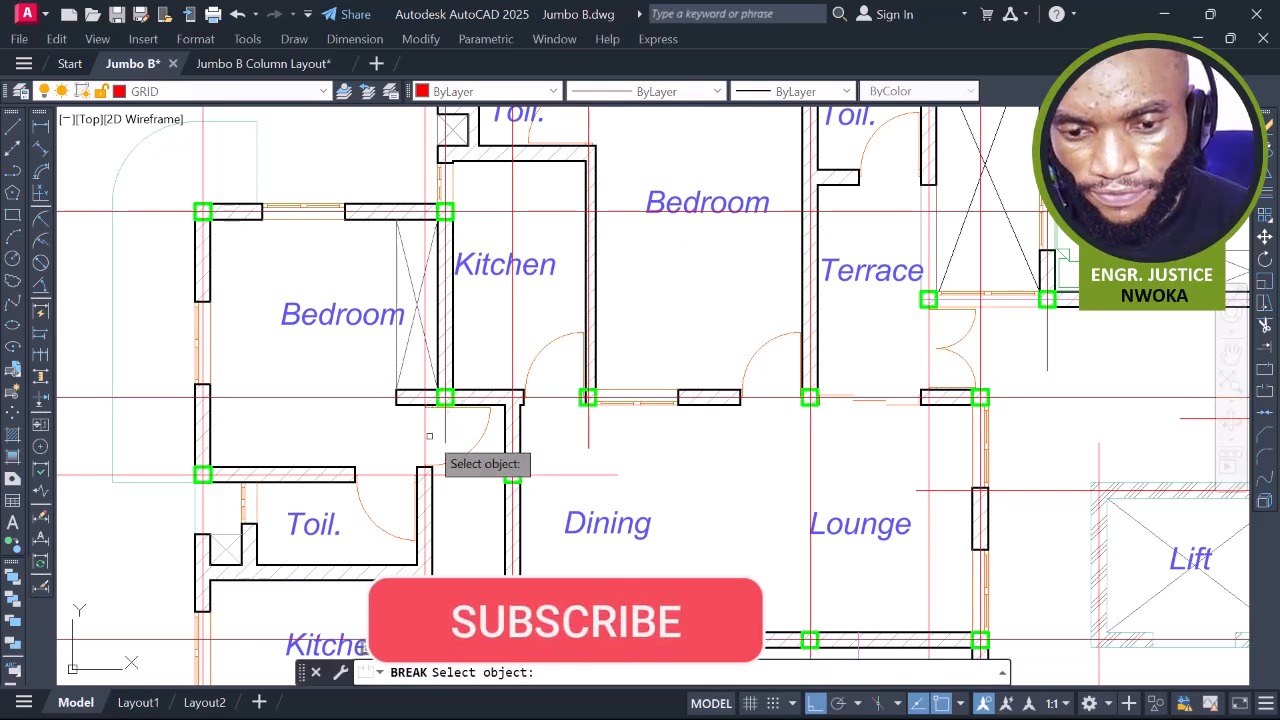
{"action": "left_click", "coordinate": [429, 436]}
{"action": "scroll", "coordinate": [429, 436], "scroll_direction": "down", "scroll_amount": 4}
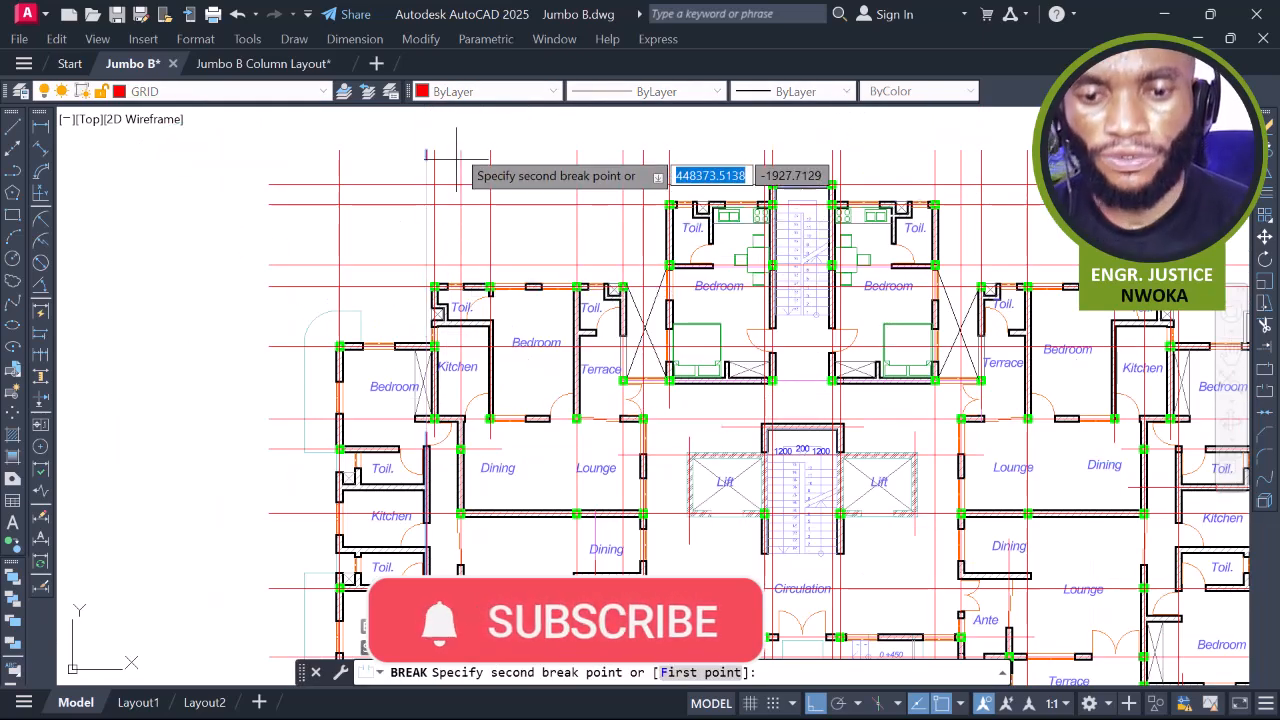
{"action": "left_click", "coordinate": [457, 138]}
{"action": "middle_click_drag", "start_coordinate": [1023, 306], "coordinate": [822, 295]}
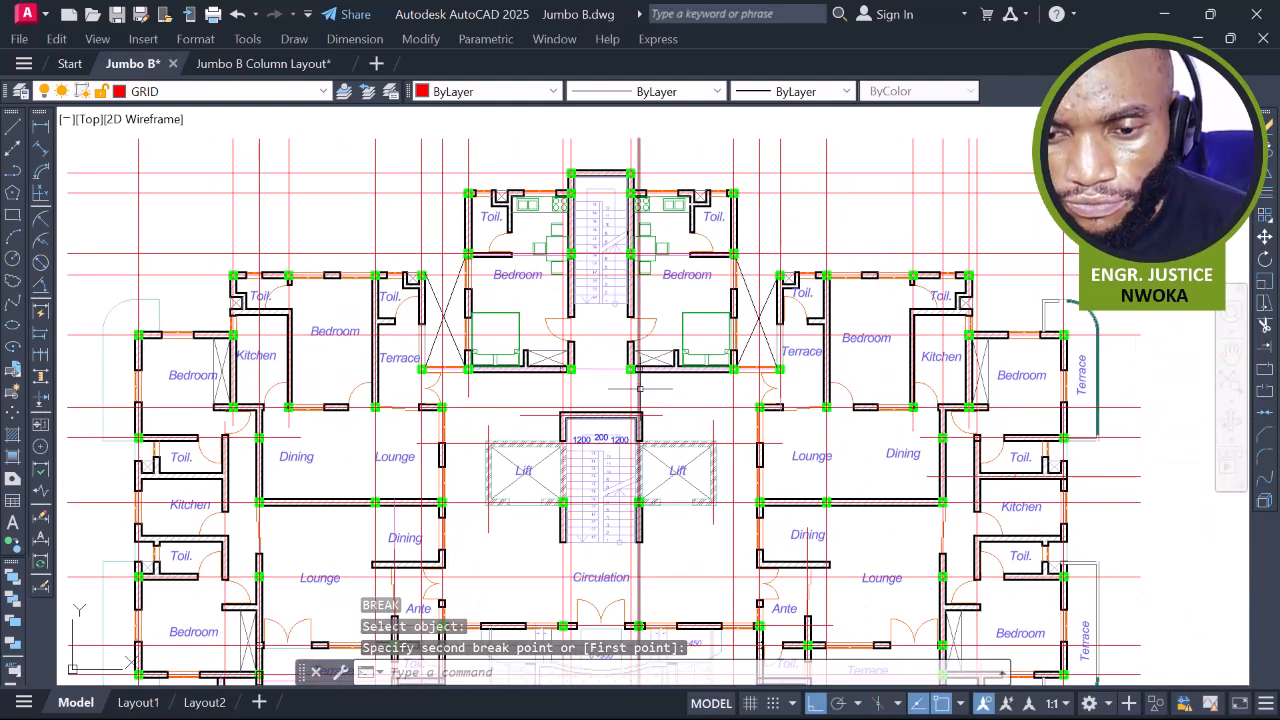
{"action": "scroll", "coordinate": [640, 379], "scroll_direction": "up", "scroll_amount": 2}
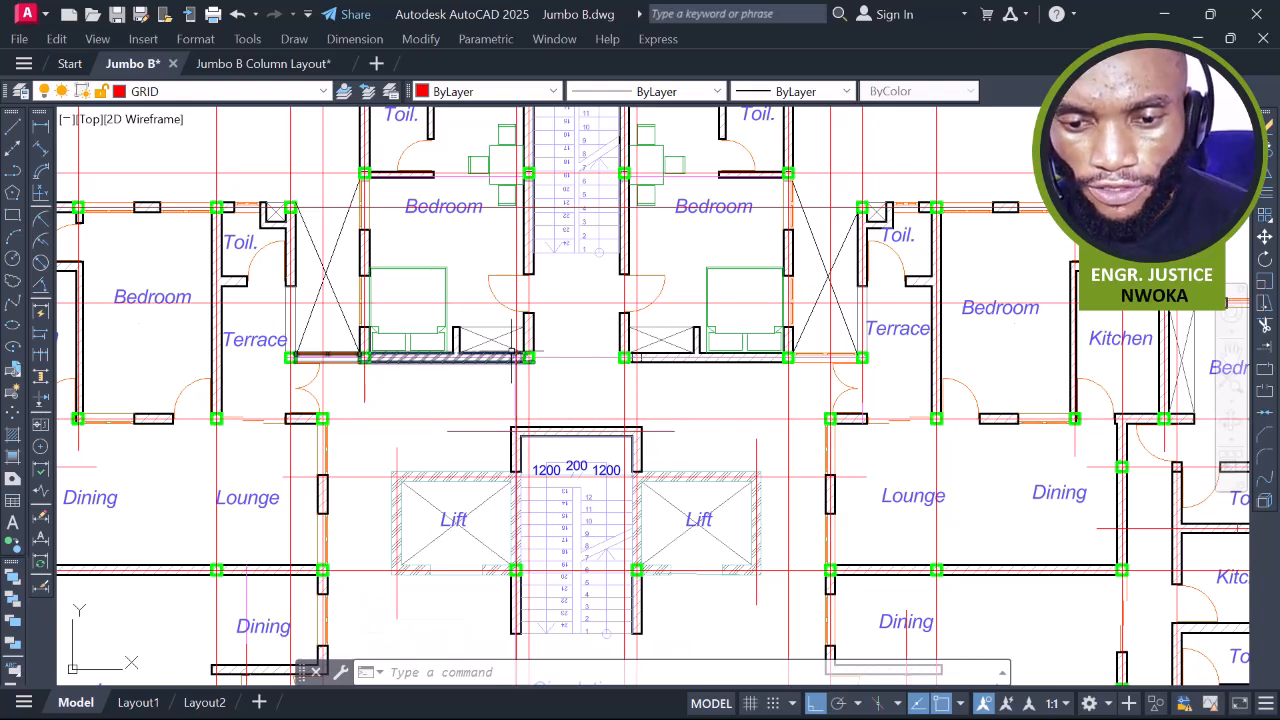
Move the first green column so it sits on the wall corner
{"action": "scroll", "coordinate": [531, 365], "scroll_direction": "down", "scroll_amount": 5}
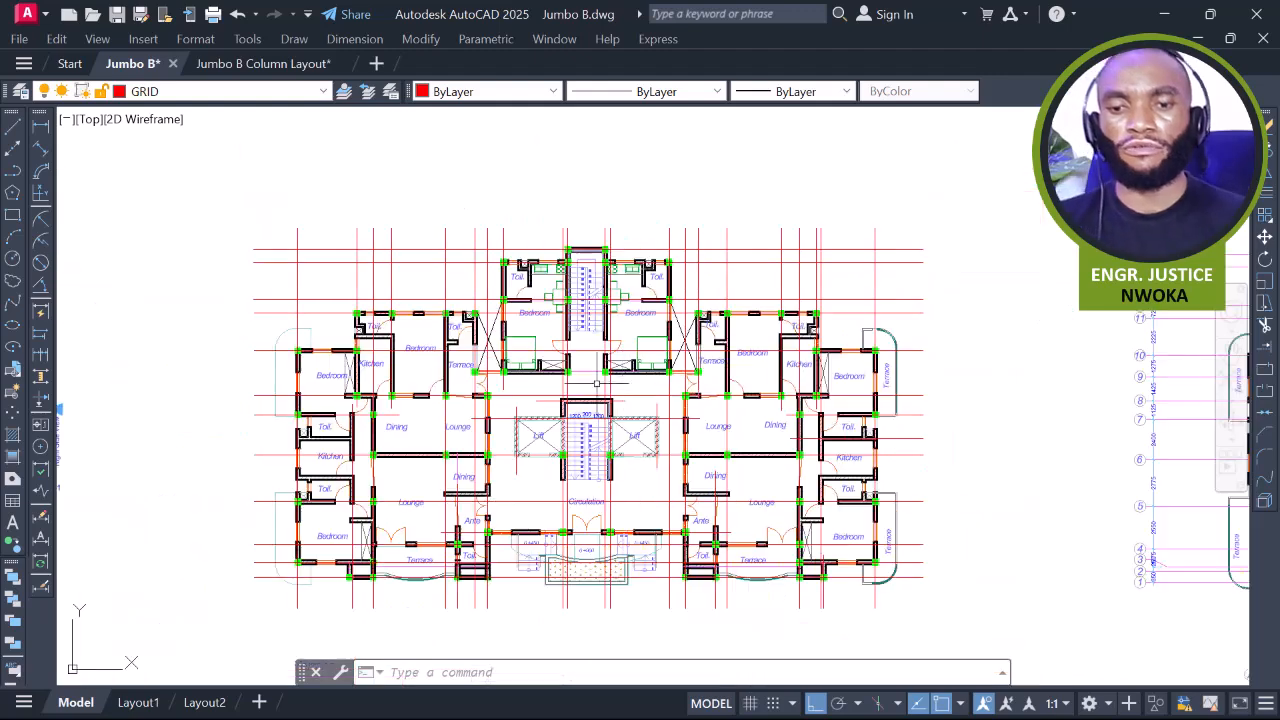
{"action": "scroll", "coordinate": [622, 380], "scroll_direction": "up", "scroll_amount": 2}
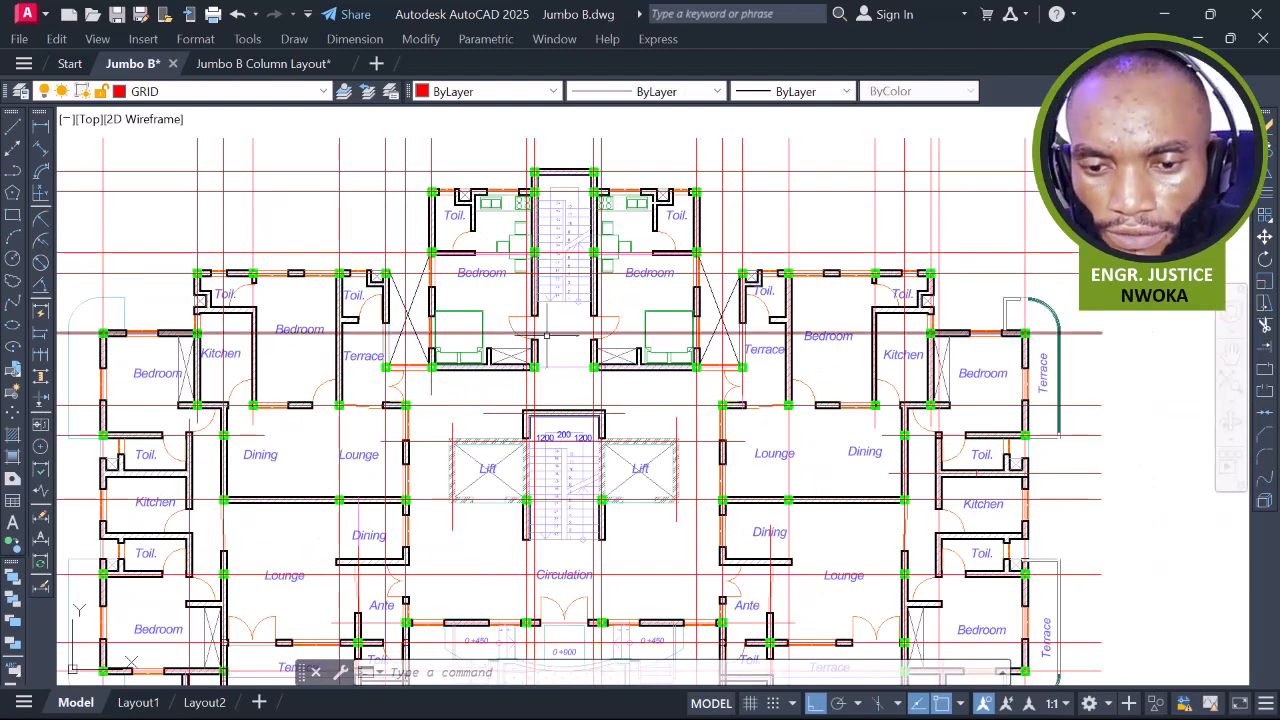
{"action": "scroll", "coordinate": [522, 378], "scroll_direction": "up", "scroll_amount": 4}
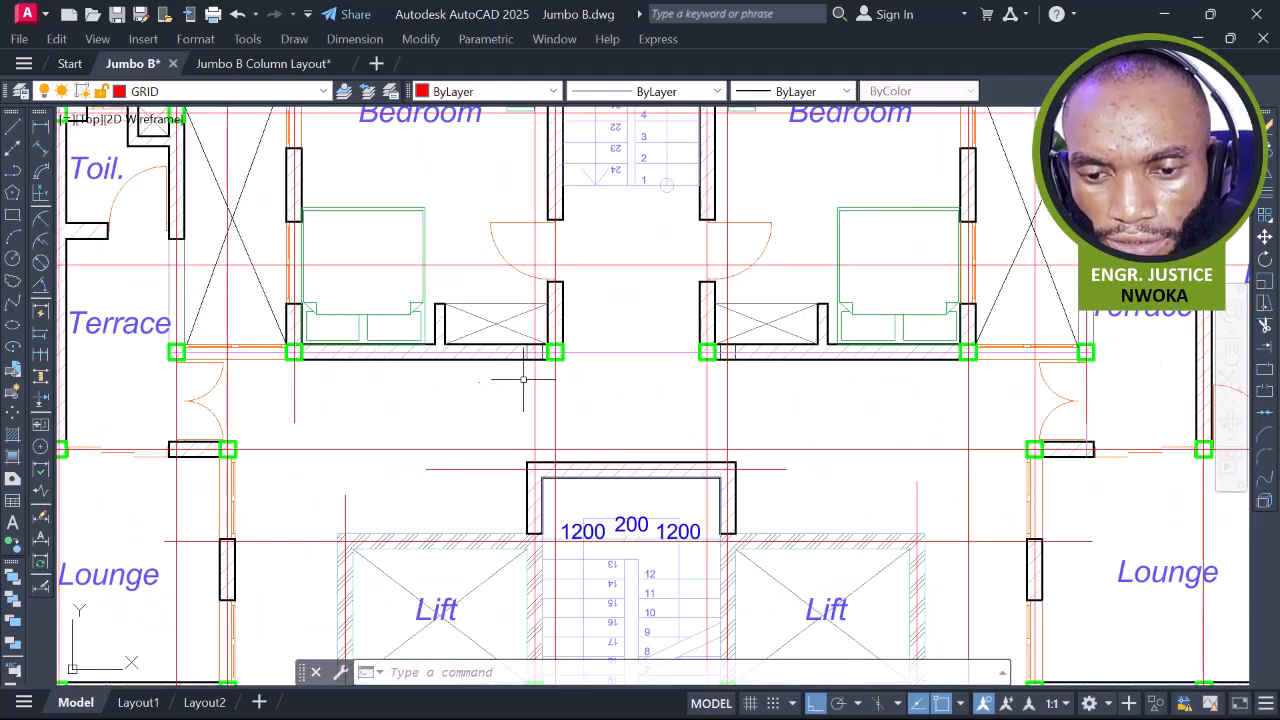
{"action": "scroll", "coordinate": [537, 357], "scroll_direction": "up", "scroll_amount": 2}
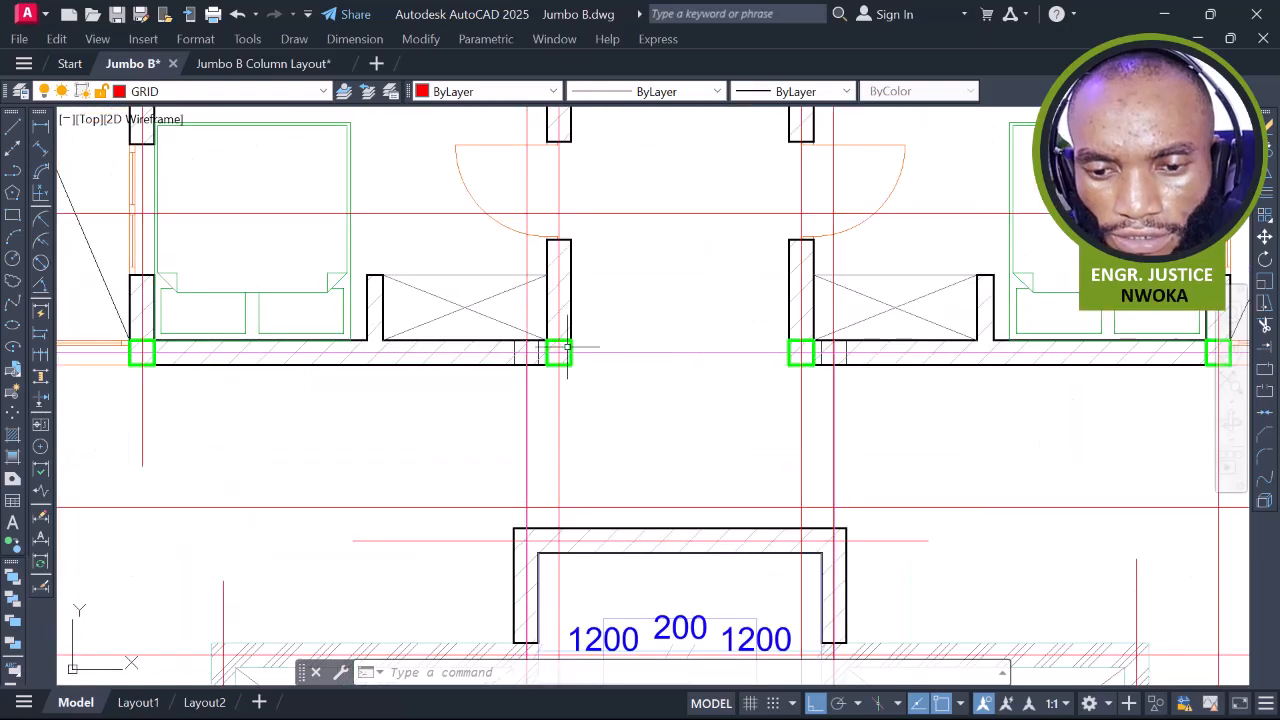
{"action": "type", "text": "M"}
{"action": "key", "text": "Return"}
{"action": "scroll", "coordinate": [558, 352], "scroll_direction": "up", "scroll_amount": 4}
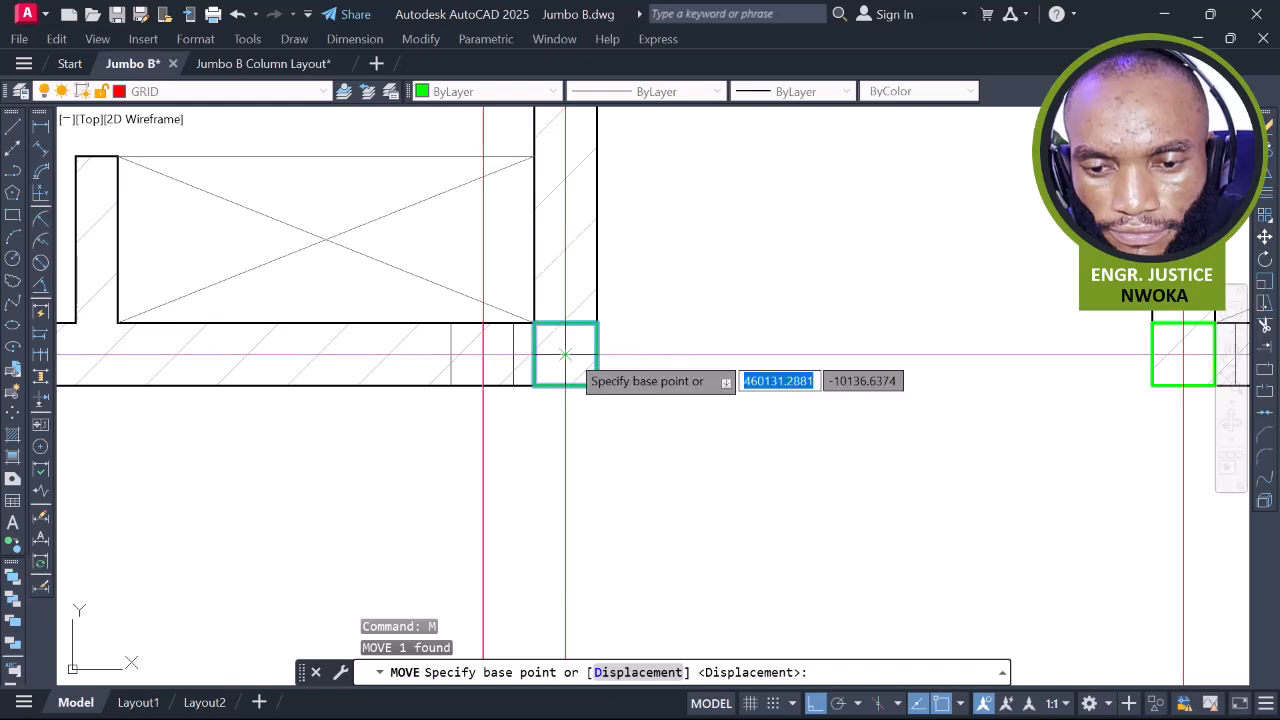
{"action": "left_click", "coordinate": [565, 354]}
{"action": "scroll", "coordinate": [565, 354], "scroll_direction": "up", "scroll_amount": 5}
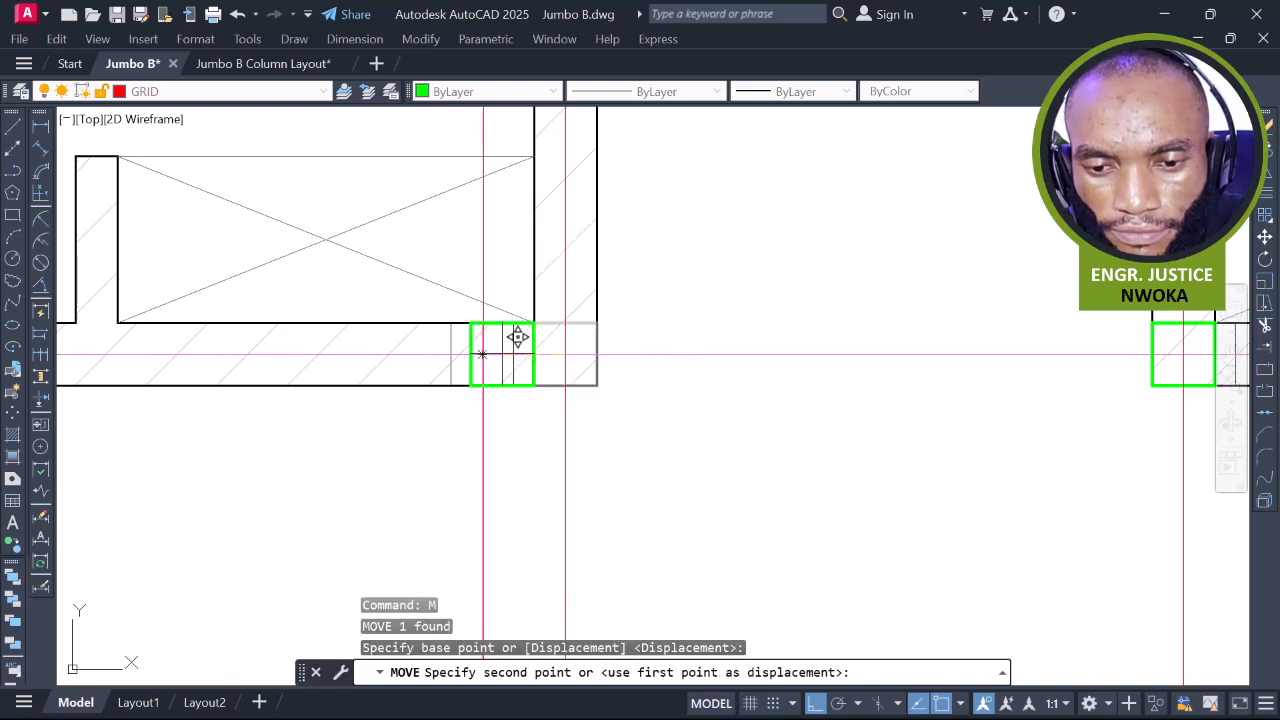
{"action": "left_click", "coordinate": [444, 354]}
{"action": "scroll", "coordinate": [430, 360], "scroll_direction": "down", "scroll_amount": 2}
{"action": "scroll", "coordinate": [504, 350], "scroll_direction": "down", "scroll_amount": 5}
{"action": "scroll", "coordinate": [629, 341], "scroll_direction": "up", "scroll_amount": 2}
{"action": "middle_click_drag", "start_coordinate": [923, 324], "coordinate": [597, 293]}
{"action": "scroll", "coordinate": [804, 288], "scroll_direction": "up", "scroll_amount": 4}
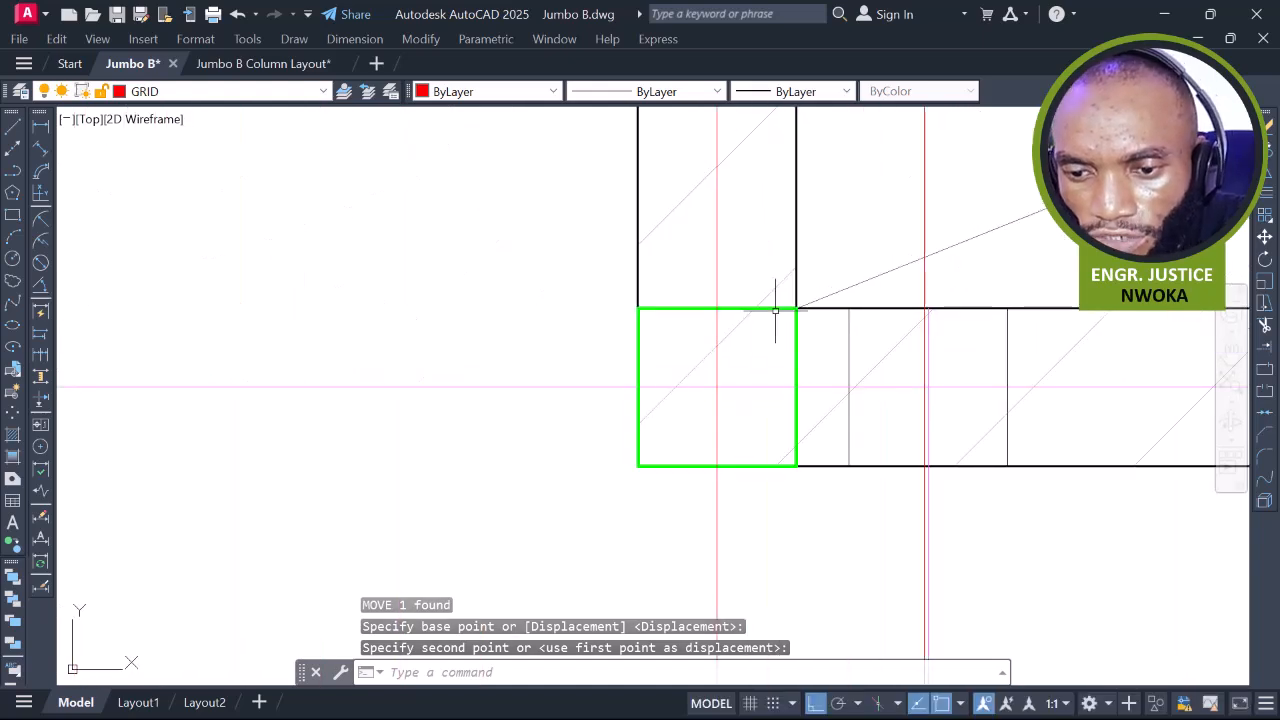
{"action": "left_click", "coordinate": [775, 308]}
{"action": "left_click", "coordinate": [775, 308]}
Move the second green column onto its wall corner beside the stair core
{"action": "type", "text": "m"}
{"action": "key", "text": "Return"}
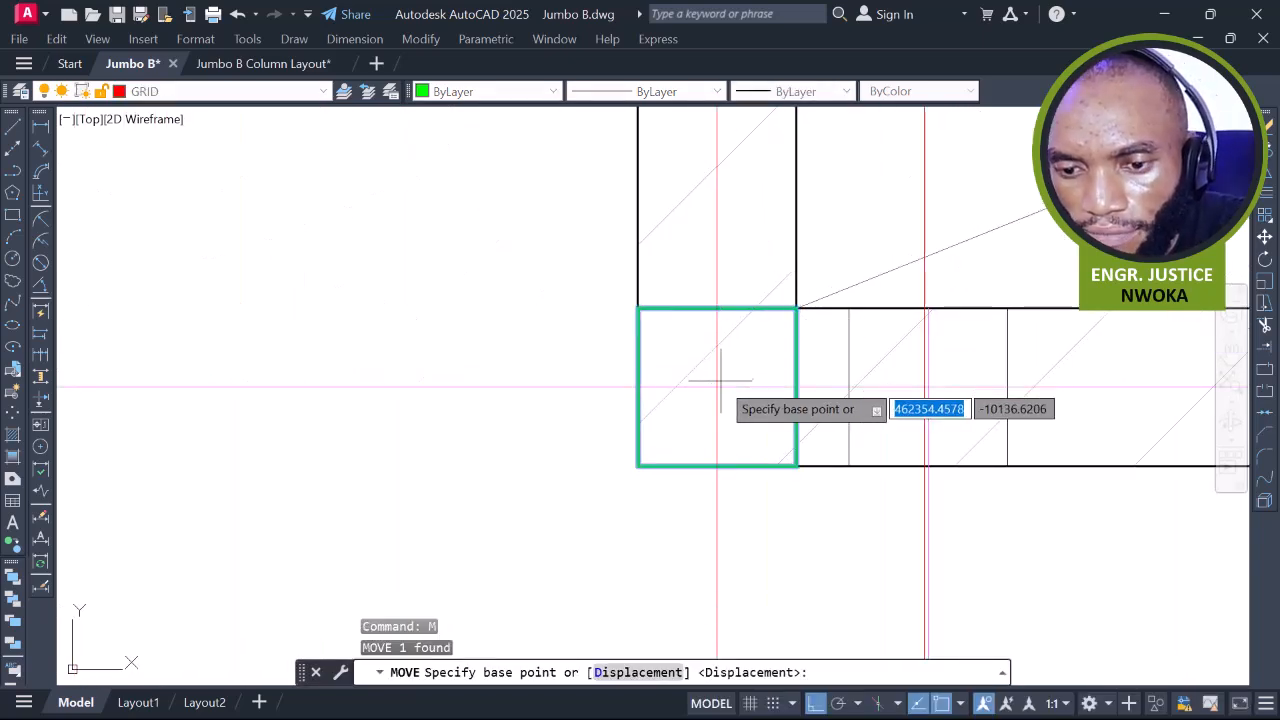
{"action": "left_click", "coordinate": [717, 387]}
{"action": "scroll", "coordinate": [922, 370], "scroll_direction": "up", "scroll_amount": 4}
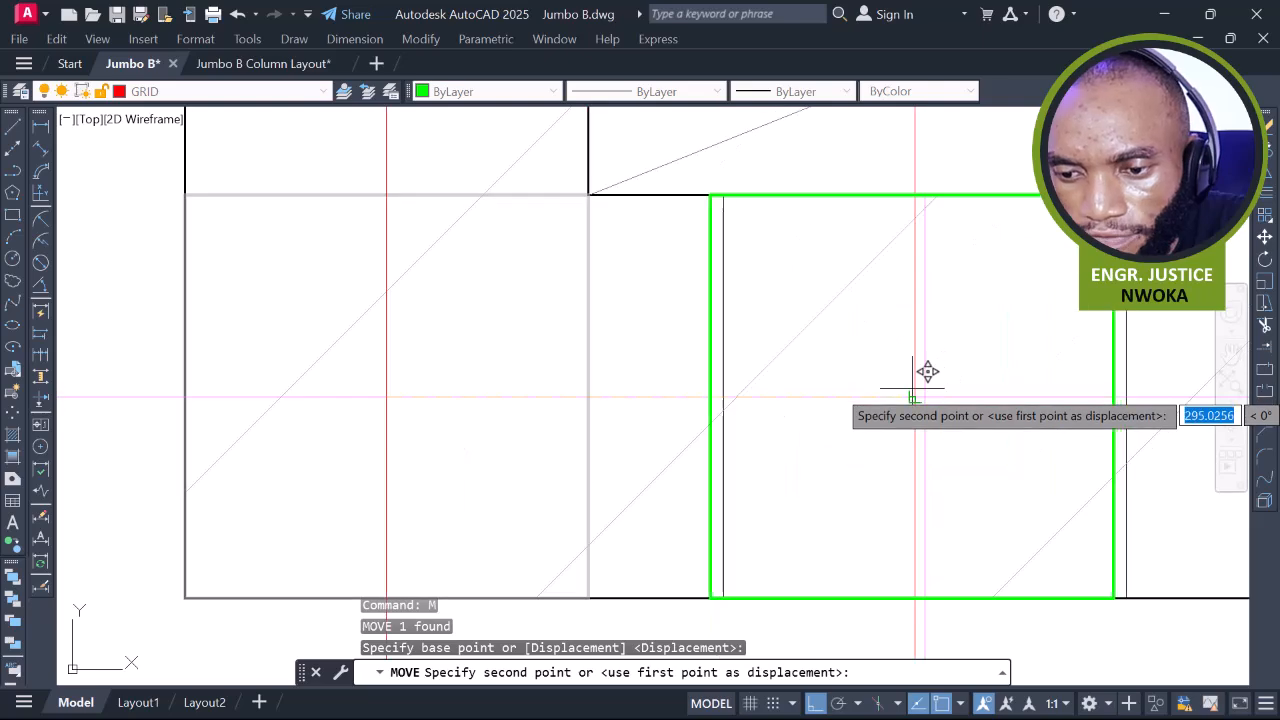
{"action": "left_click", "coordinate": [914, 398]}
{"action": "scroll", "coordinate": [914, 398], "scroll_direction": "down", "scroll_amount": 5}
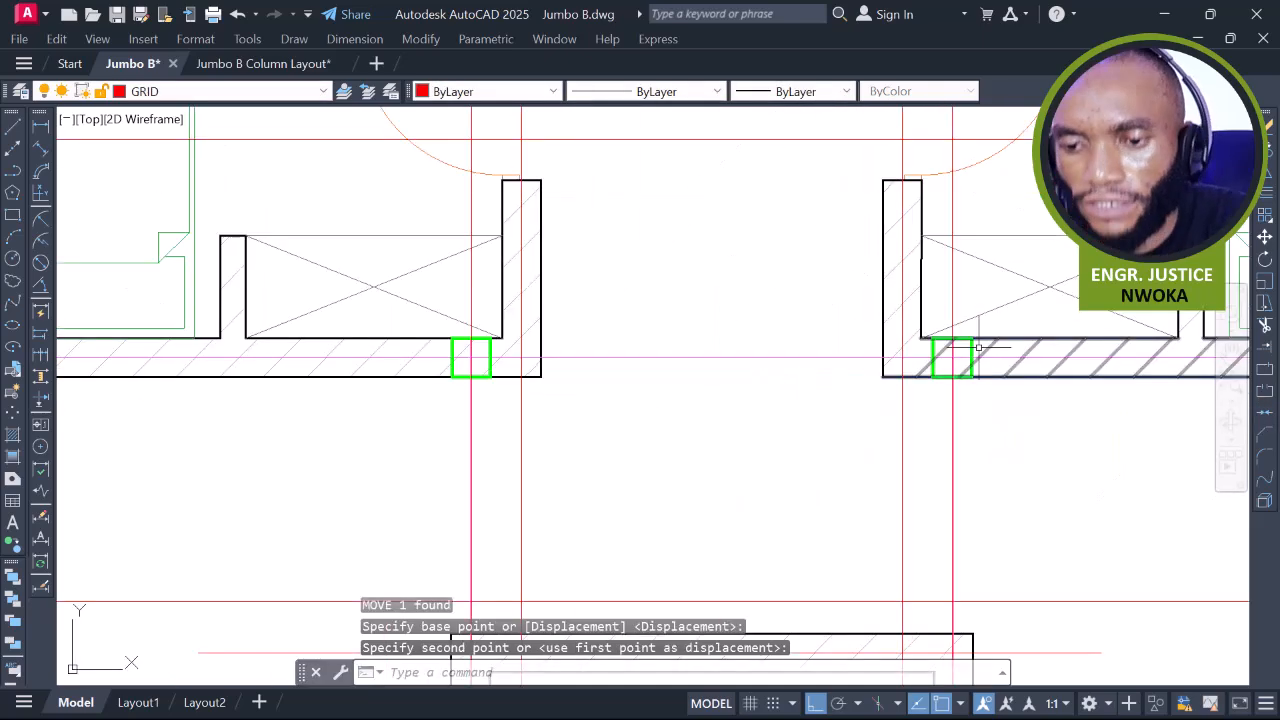
{"action": "scroll", "coordinate": [516, 352], "scroll_direction": "down", "scroll_amount": 5}
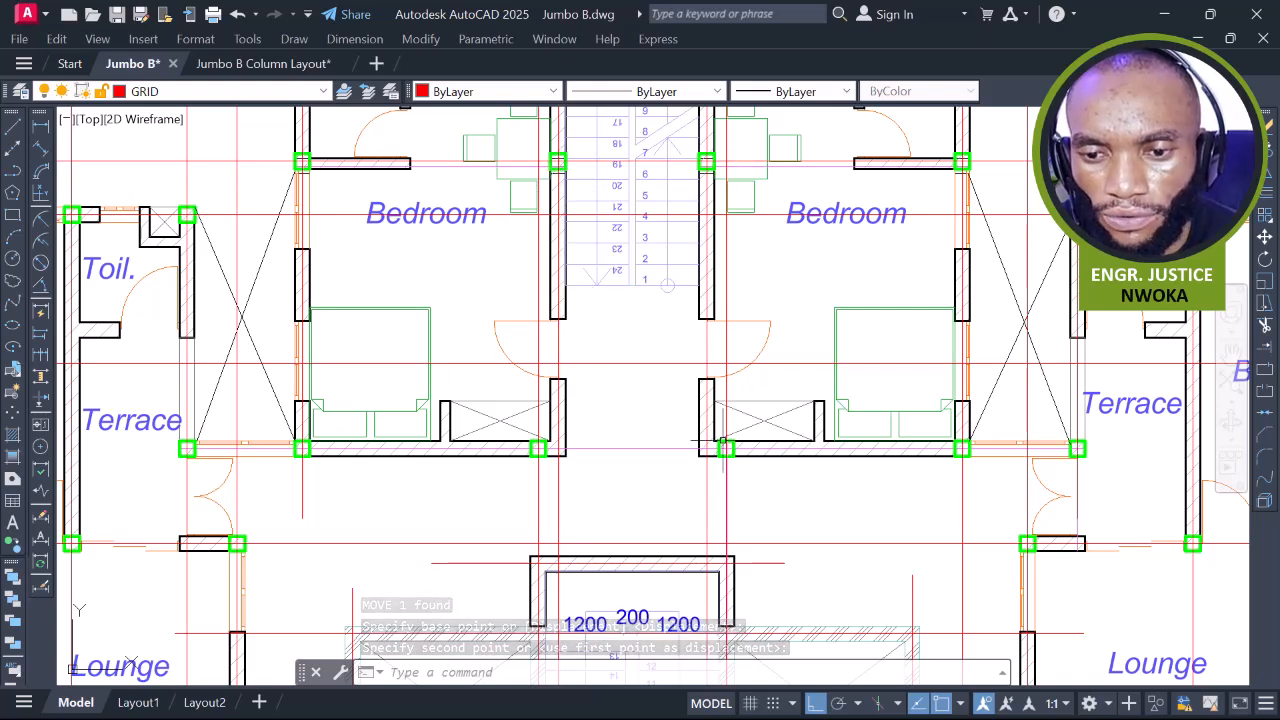
Pan around the lift area to review the repositioned columns
{"action": "middle_click_drag", "start_coordinate": [692, 372], "coordinate": [673, 285]}
{"action": "scroll", "coordinate": [673, 285], "scroll_direction": "down", "scroll_amount": 2}
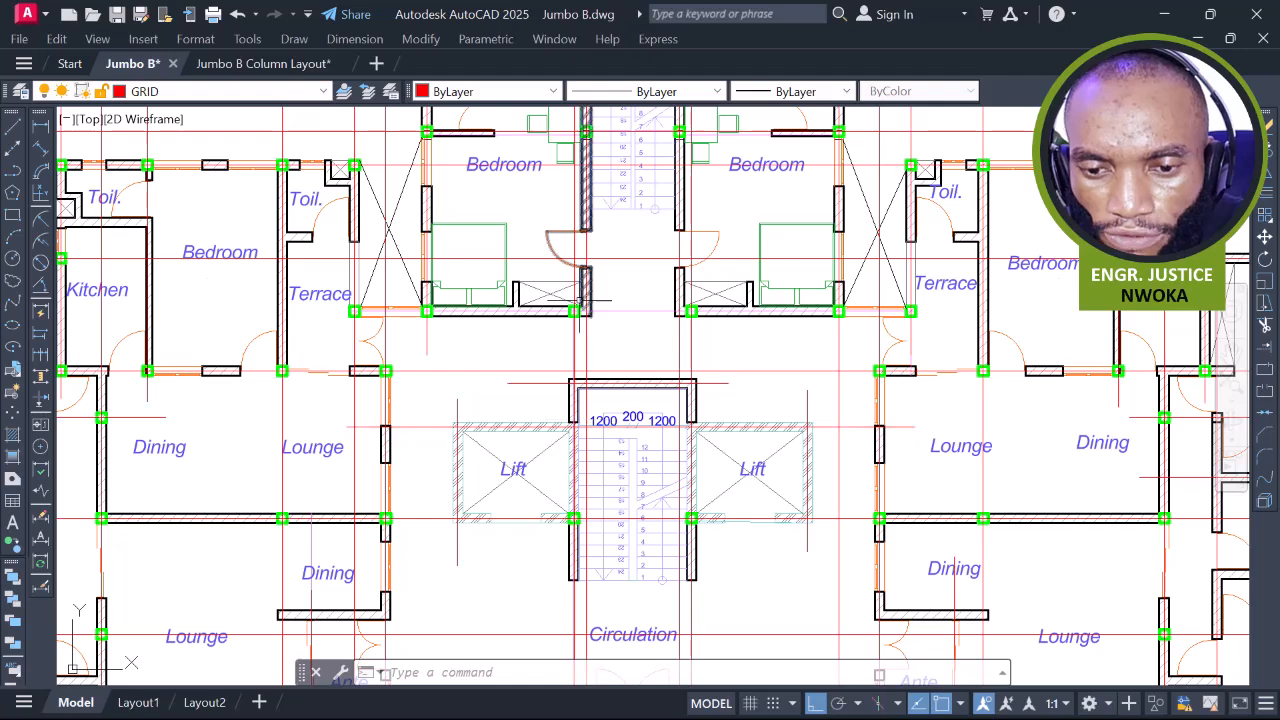
{"action": "scroll", "coordinate": [693, 310], "scroll_direction": "down", "scroll_amount": 4}
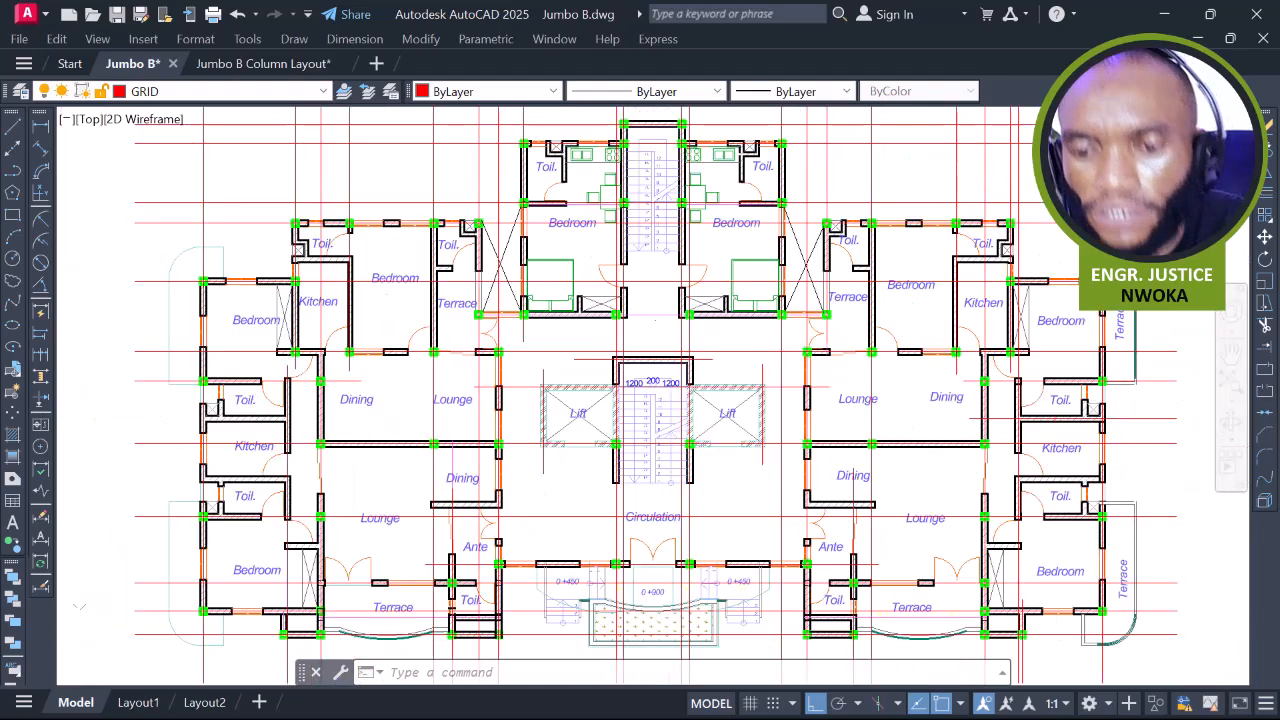
{"action": "scroll", "coordinate": [815, 311], "scroll_direction": "up", "scroll_amount": 1}
{"action": "scroll", "coordinate": [815, 311], "scroll_direction": "up", "scroll_amount": 2}
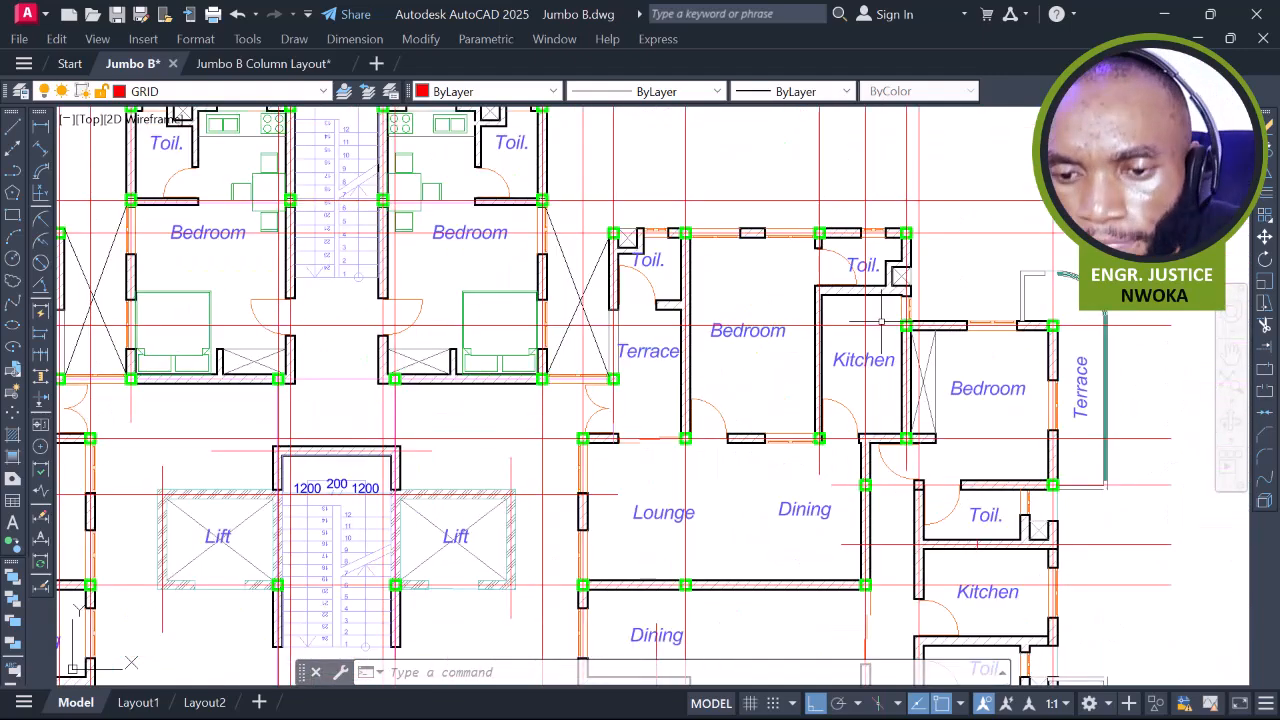
{"action": "mouse_move", "coordinate": [864, 315]}
{"action": "middle_mouse_down"}
{"action": "mouse_move", "coordinate": [844, 310]}
{"action": "mouse_move", "coordinate": [786, 218]}
{"action": "middle_mouse_up"}
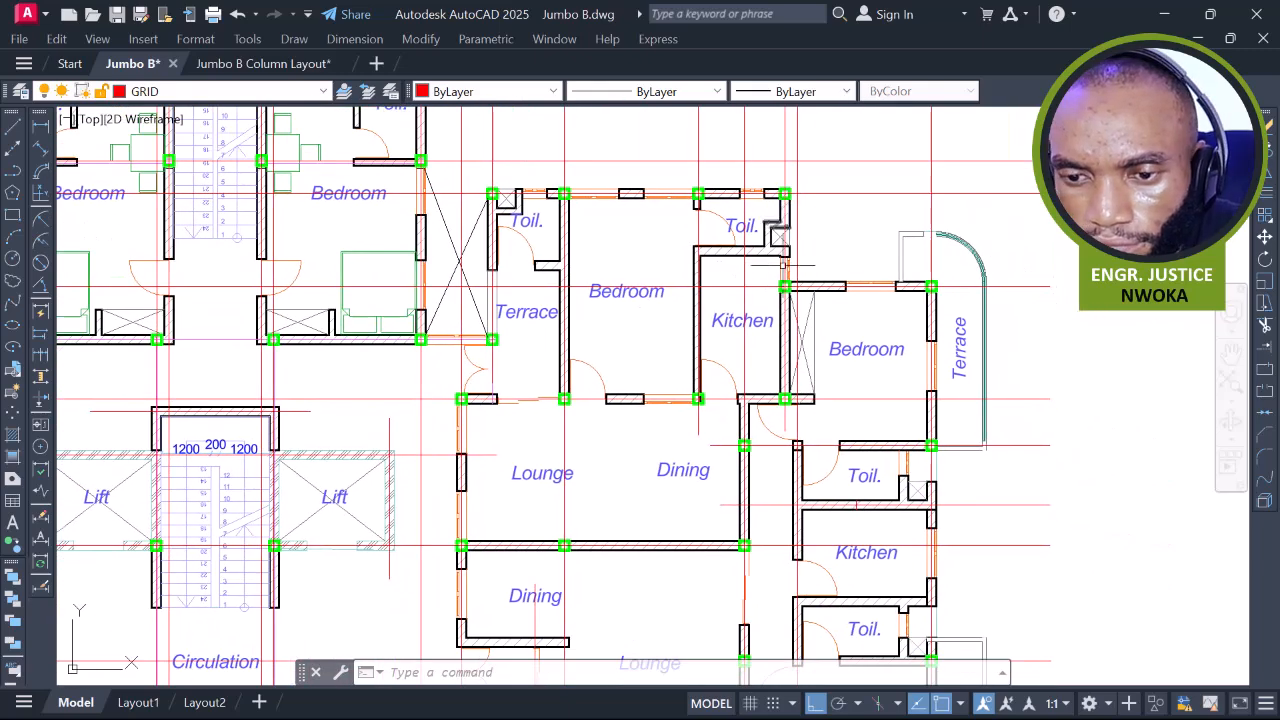
{"action": "middle_click_drag", "start_coordinate": [771, 313], "coordinate": [783, 283]}
{"action": "scroll", "coordinate": [803, 305], "scroll_direction": "down", "scroll_amount": 2}
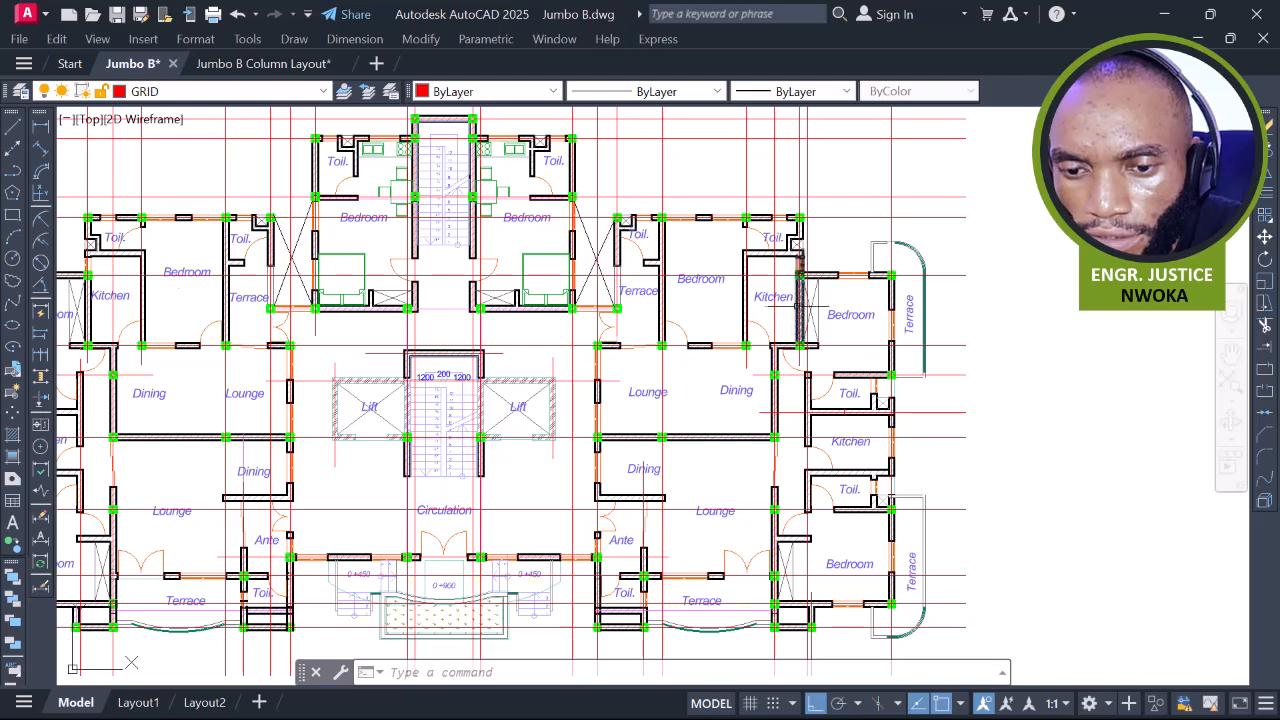
{"action": "middle_click_drag", "start_coordinate": [800, 296], "coordinate": [824, 206]}
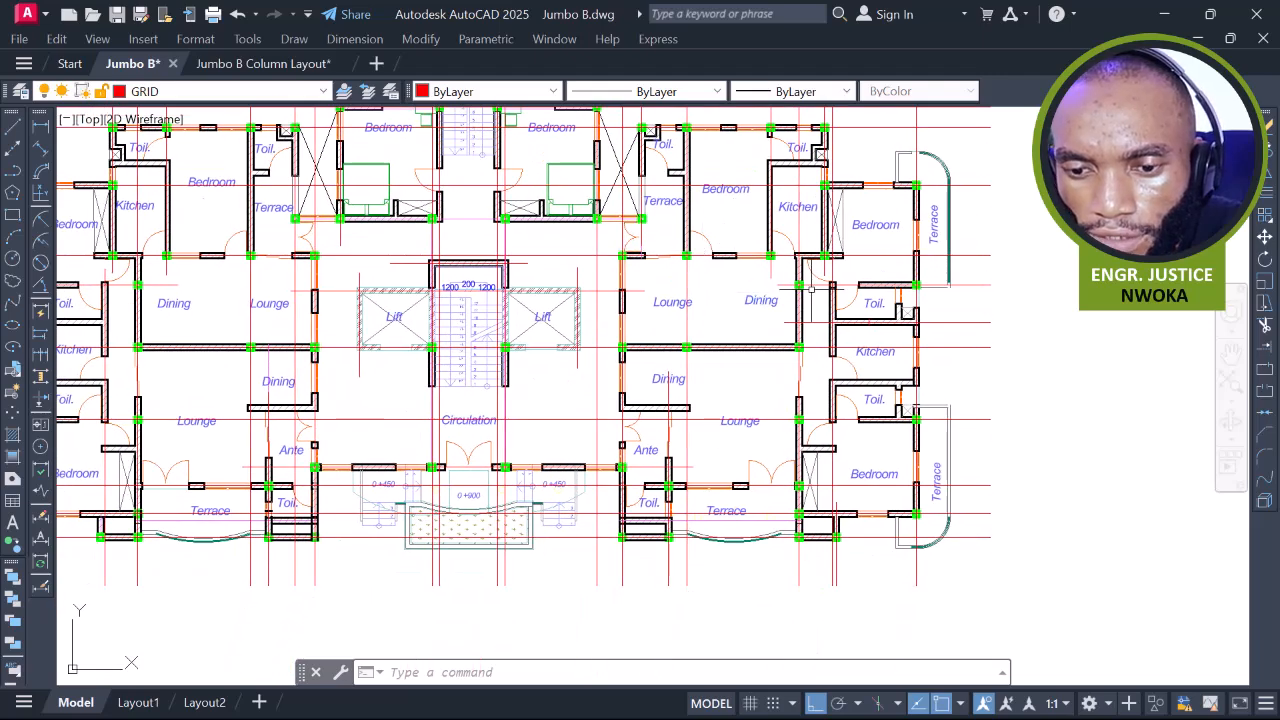
{"action": "middle_click_drag", "start_coordinate": [841, 341], "coordinate": [841, 251]}
{"action": "middle_click_drag", "start_coordinate": [841, 310], "coordinate": [1067, 297]}
{"action": "middle_click_drag", "start_coordinate": [957, 283], "coordinate": [907, 297]}
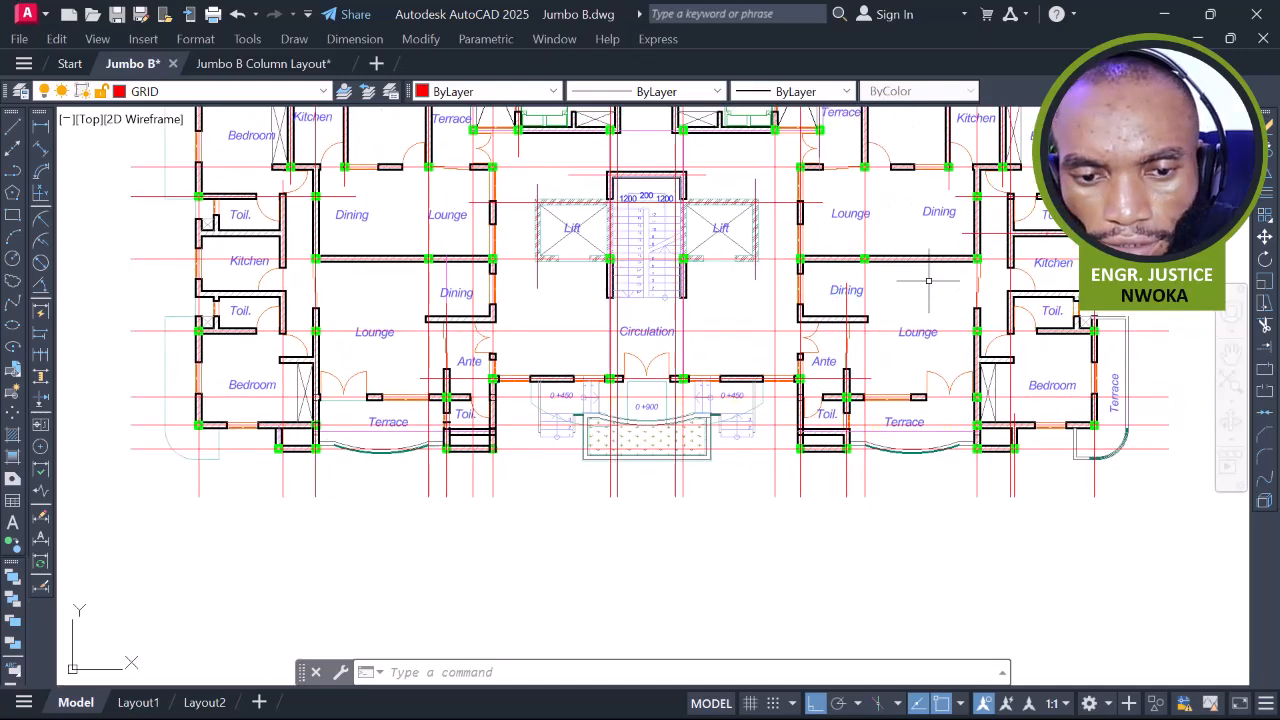
Select a single horizontal red grid line on the right side of the plan
{"action": "middle_click_drag", "start_coordinate": [1063, 238], "coordinate": [926, 251]}
{"action": "left_click", "coordinate": [1011, 229]}
{"action": "left_click", "coordinate": [874, 279]}
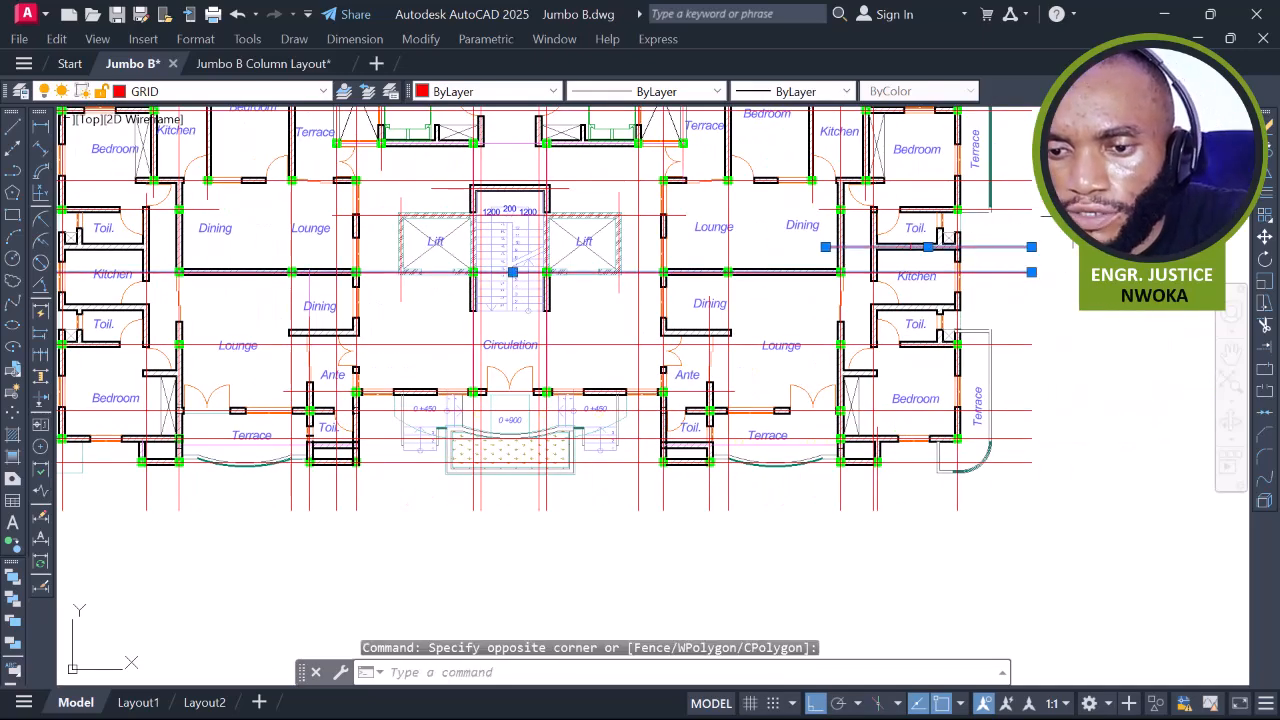
{"action": "scroll", "coordinate": [1060, 213], "scroll_direction": "up", "scroll_amount": 2}
{"action": "key", "text": "Escape"}
{"action": "scroll", "coordinate": [982, 245], "scroll_direction": "down", "scroll_amount": 2}
{"action": "left_click", "coordinate": [945, 257]}
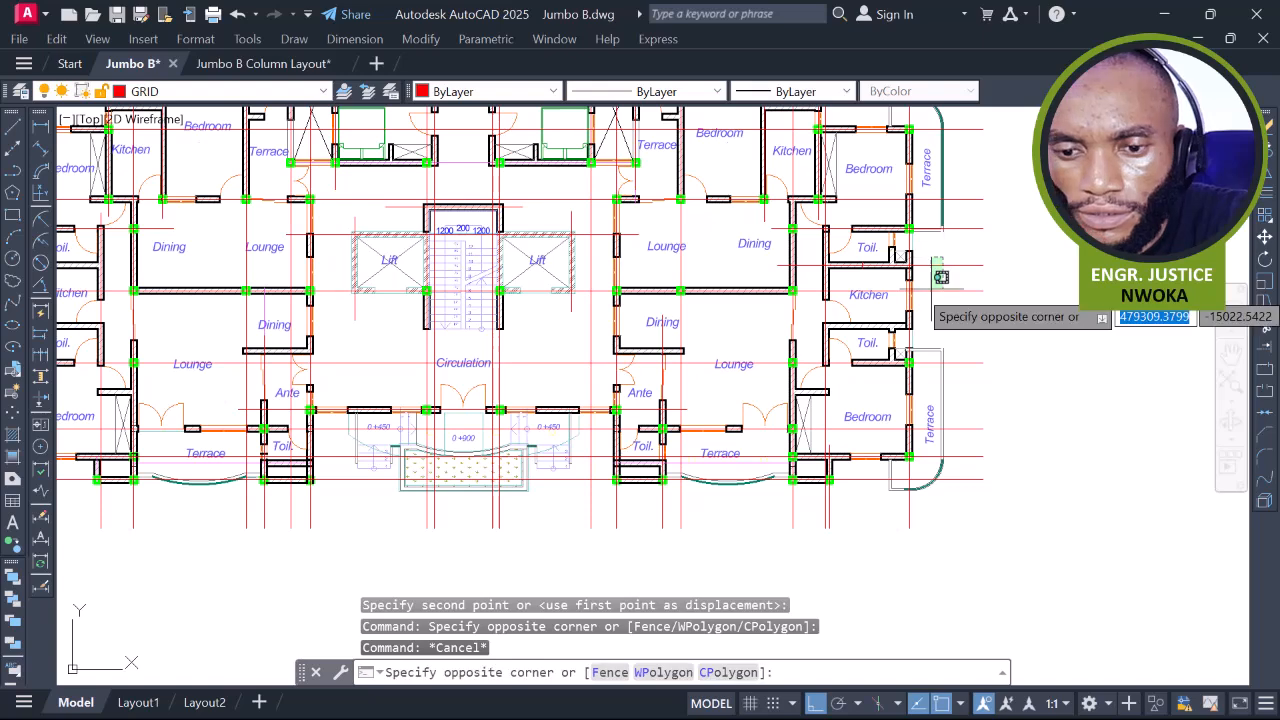
{"action": "left_click", "coordinate": [931, 288]}
Copy a green column with COPY and place it at another wall junction
{"action": "type", "text": "co"}
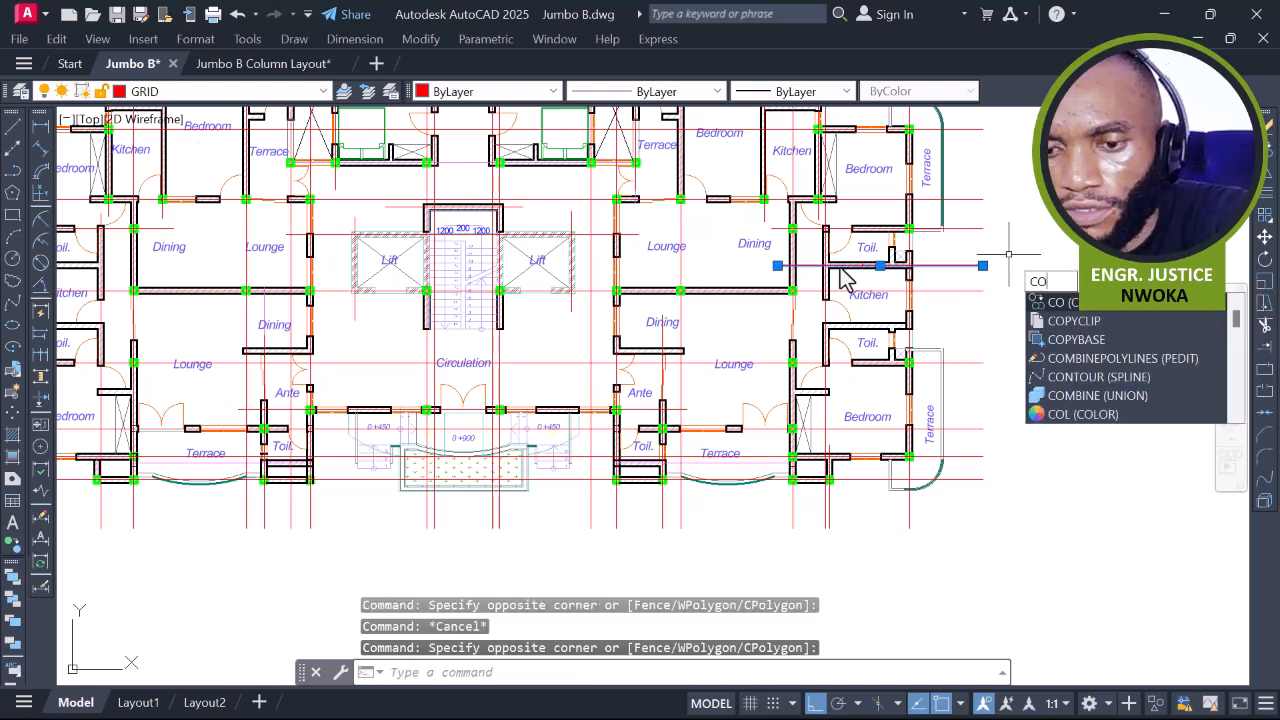
{"action": "key", "text": "Return"}
{"action": "scroll", "coordinate": [905, 264], "scroll_direction": "up", "scroll_amount": 5}
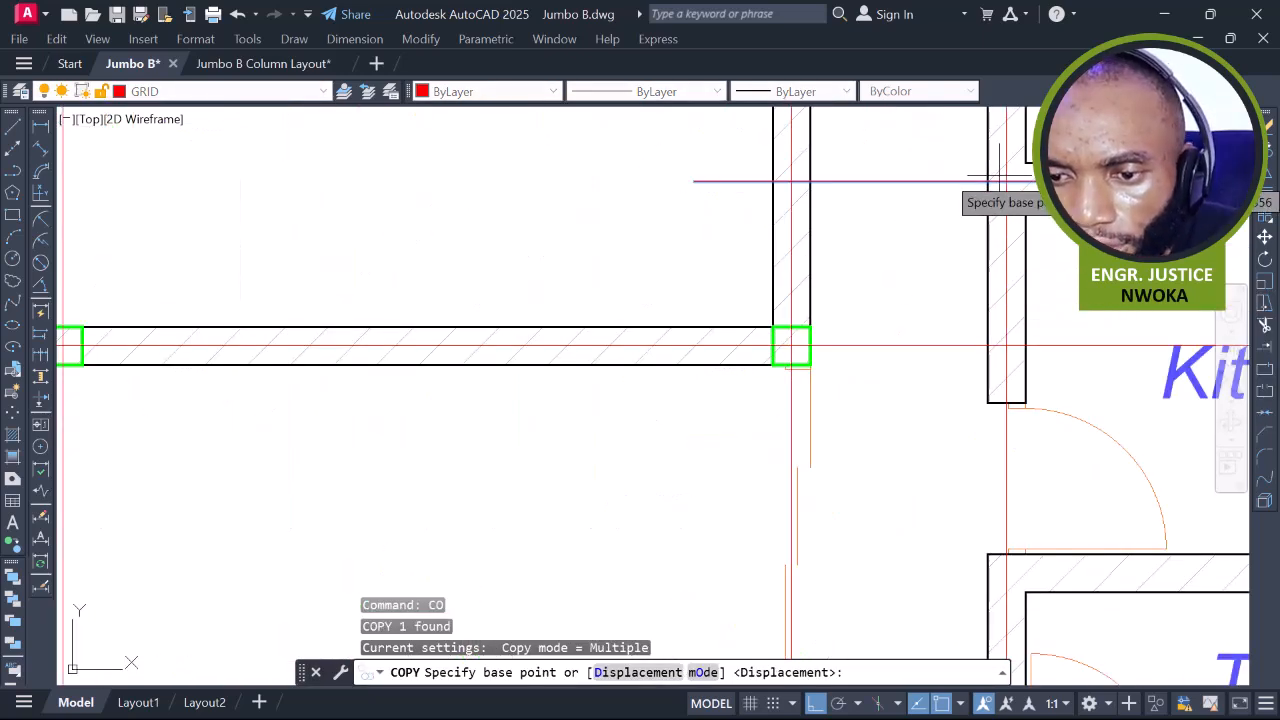
{"action": "left_click", "coordinate": [1025, 162]}
{"action": "scroll", "coordinate": [1025, 162], "scroll_direction": "down", "scroll_amount": 8}
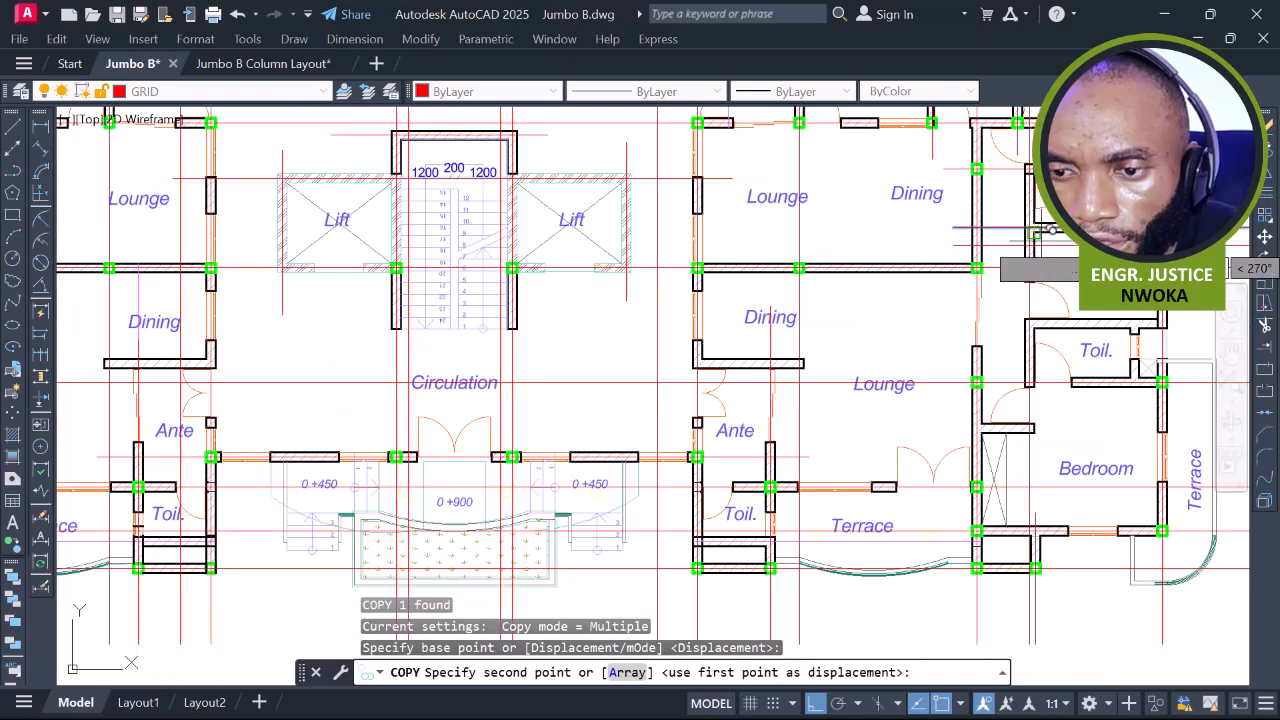
{"action": "scroll", "coordinate": [607, 211], "scroll_direction": "up", "scroll_amount": 8}
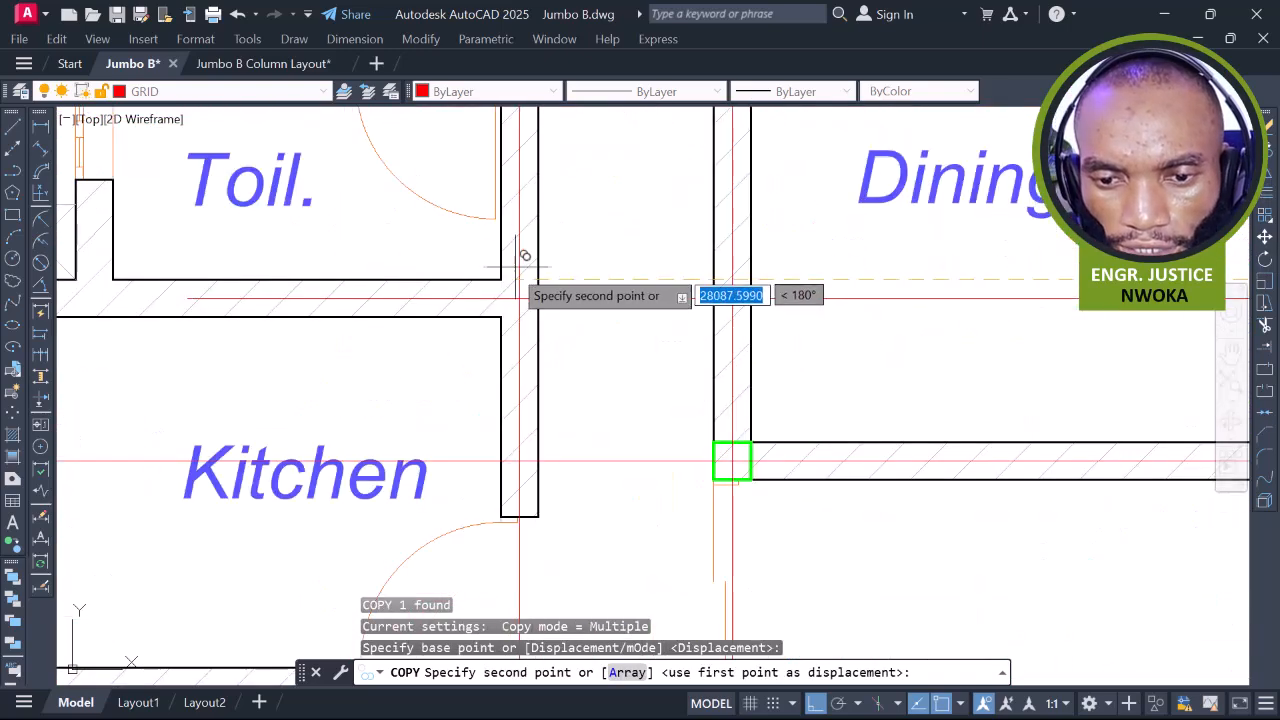
{"action": "left_click", "coordinate": [505, 273]}
{"action": "scroll", "coordinate": [507, 270], "scroll_direction": "down", "scroll_amount": 4}
{"action": "key", "text": "Escape"}
Grip-stretch the grid line between Toilet and Kitchen further left and pull its right end in
{"action": "left_click", "coordinate": [555, 284]}
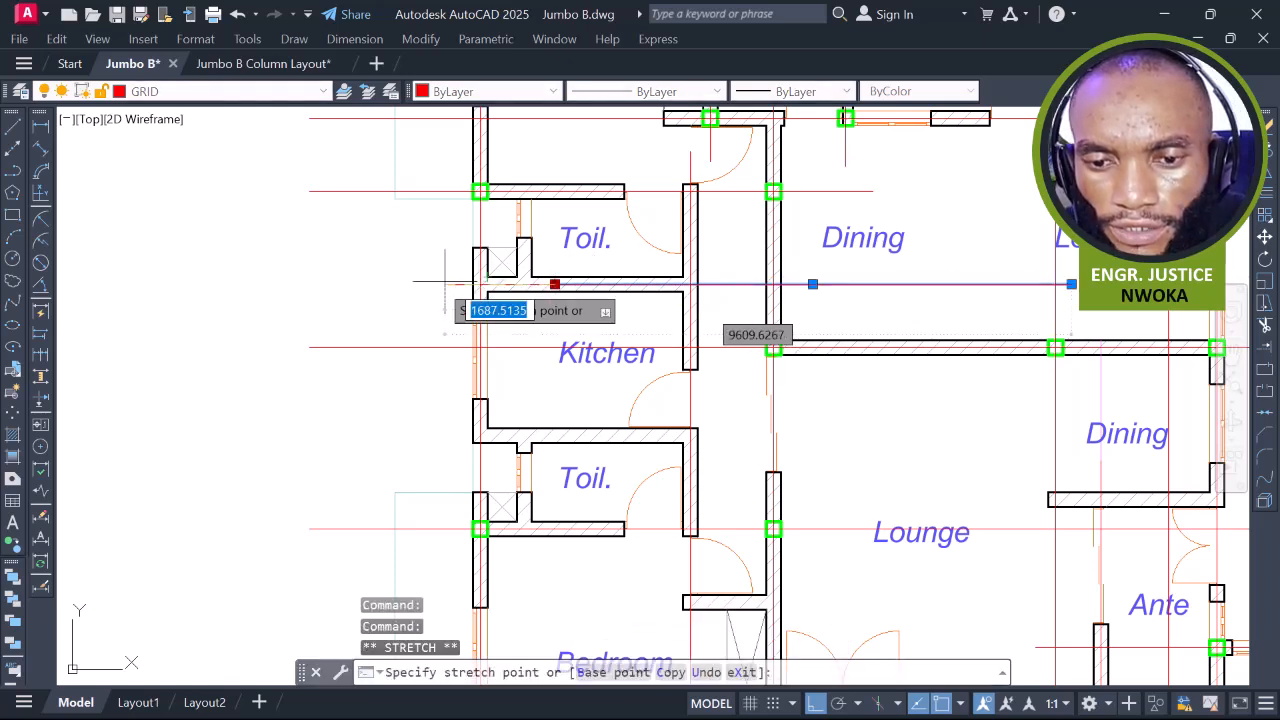
{"action": "left_click", "coordinate": [310, 284]}
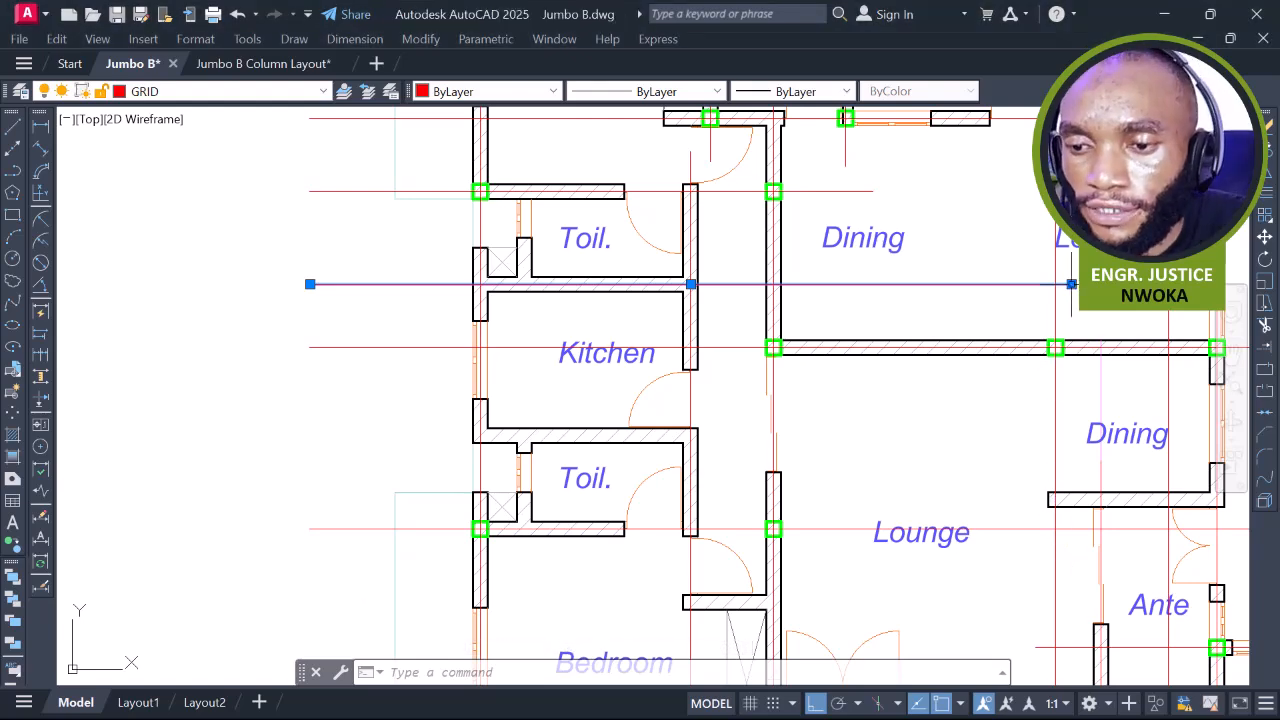
{"action": "left_click", "coordinate": [1071, 284]}
{"action": "left_click", "coordinate": [834, 284]}
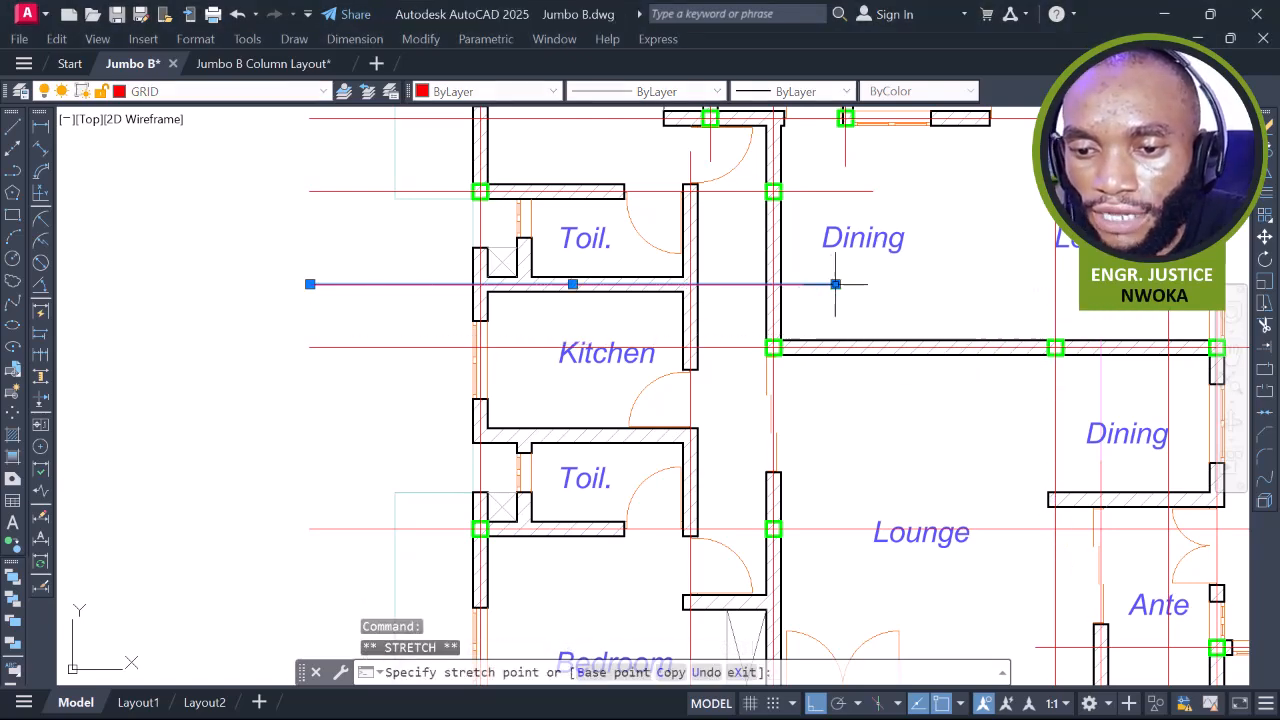
{"action": "key", "text": "Escape"}
{"action": "scroll", "coordinate": [633, 336], "scroll_direction": "down", "scroll_amount": 5}
{"action": "scroll", "coordinate": [682, 338], "scroll_direction": "down", "scroll_amount": 2}
{"action": "middle_click_drag", "start_coordinate": [1070, 309], "coordinate": [962, 279]}
{"action": "scroll", "coordinate": [913, 297], "scroll_direction": "up", "scroll_amount": 2}
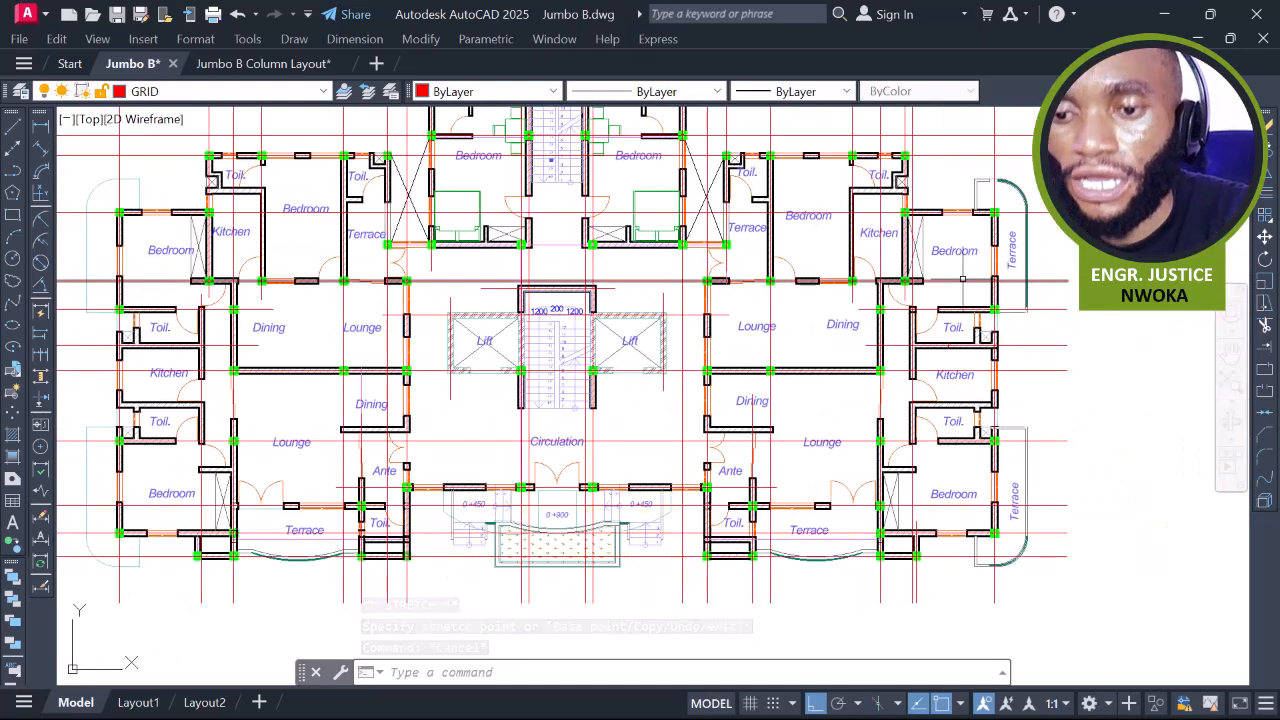
{"action": "middle_click_drag", "start_coordinate": [674, 286], "coordinate": [778, 360]}
{"action": "middle_click_drag", "start_coordinate": [554, 330], "coordinate": [642, 235]}
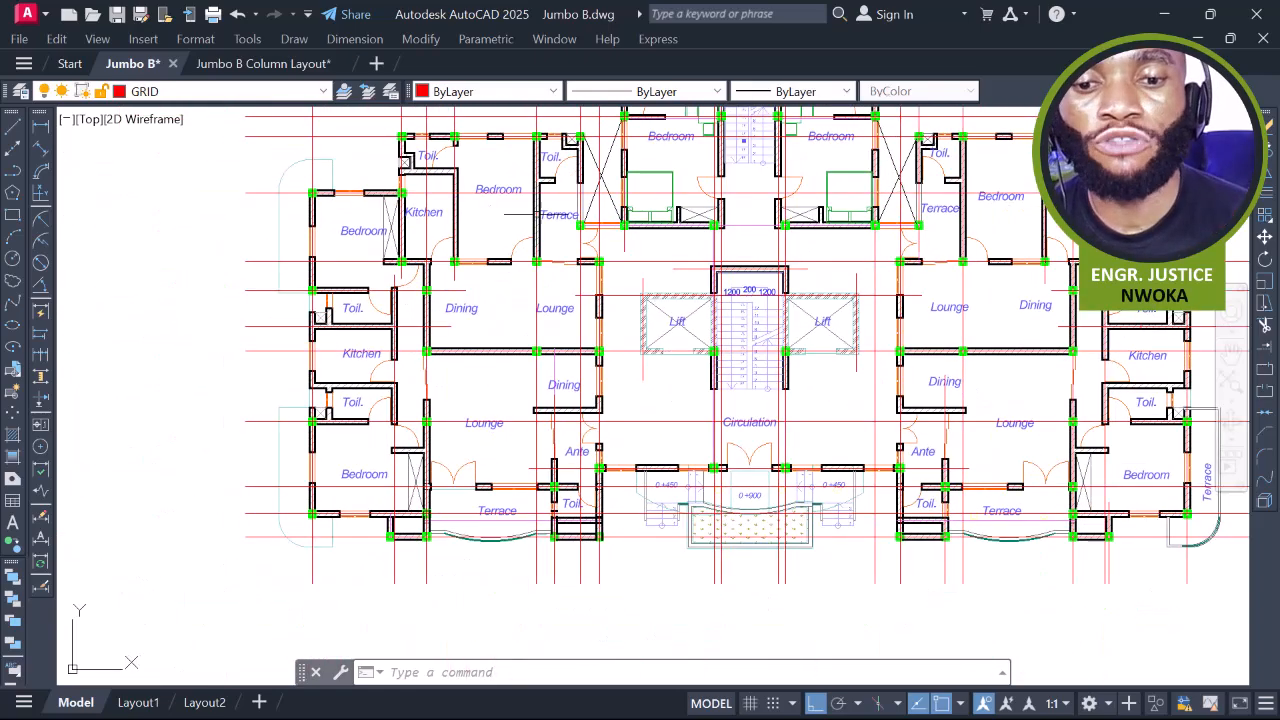
{"action": "scroll", "coordinate": [433, 189], "scroll_direction": "up", "scroll_amount": 5}
{"action": "middle_click_drag", "start_coordinate": [419, 153], "coordinate": [427, 218]}
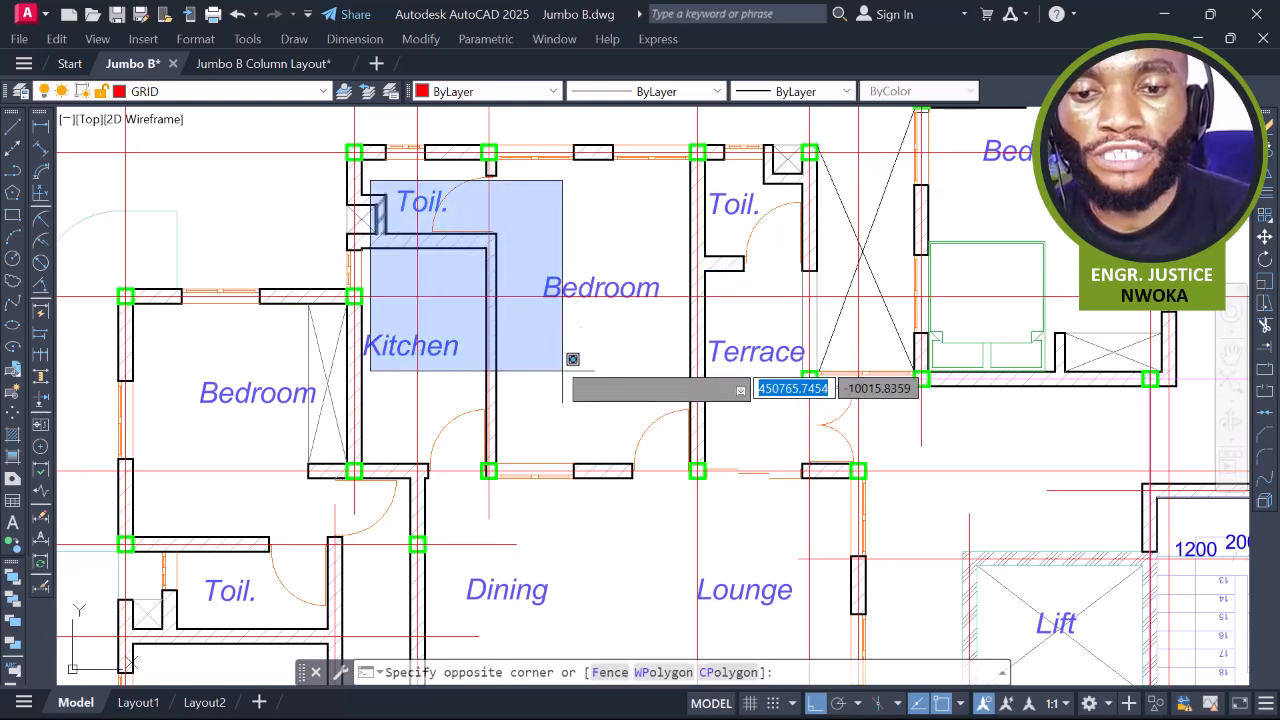
{"action": "key", "text": "Escape"}
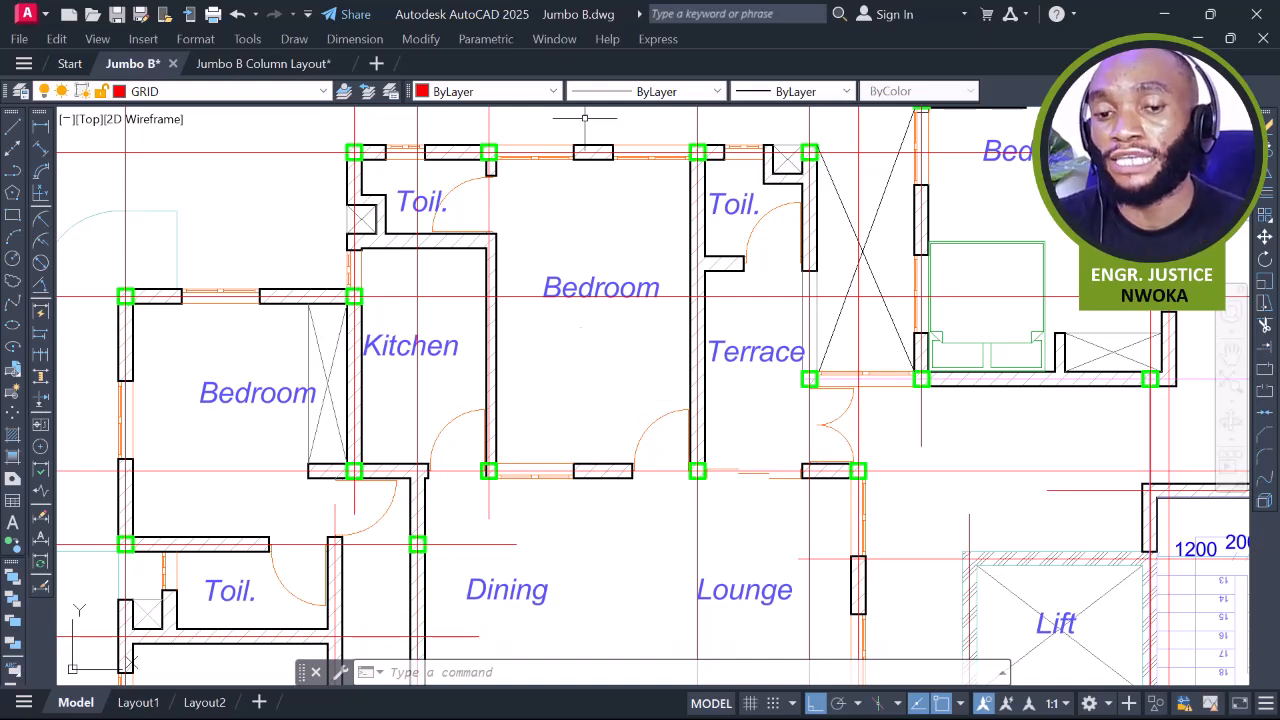
{"action": "scroll", "coordinate": [714, 326], "scroll_direction": "down", "scroll_amount": 5}
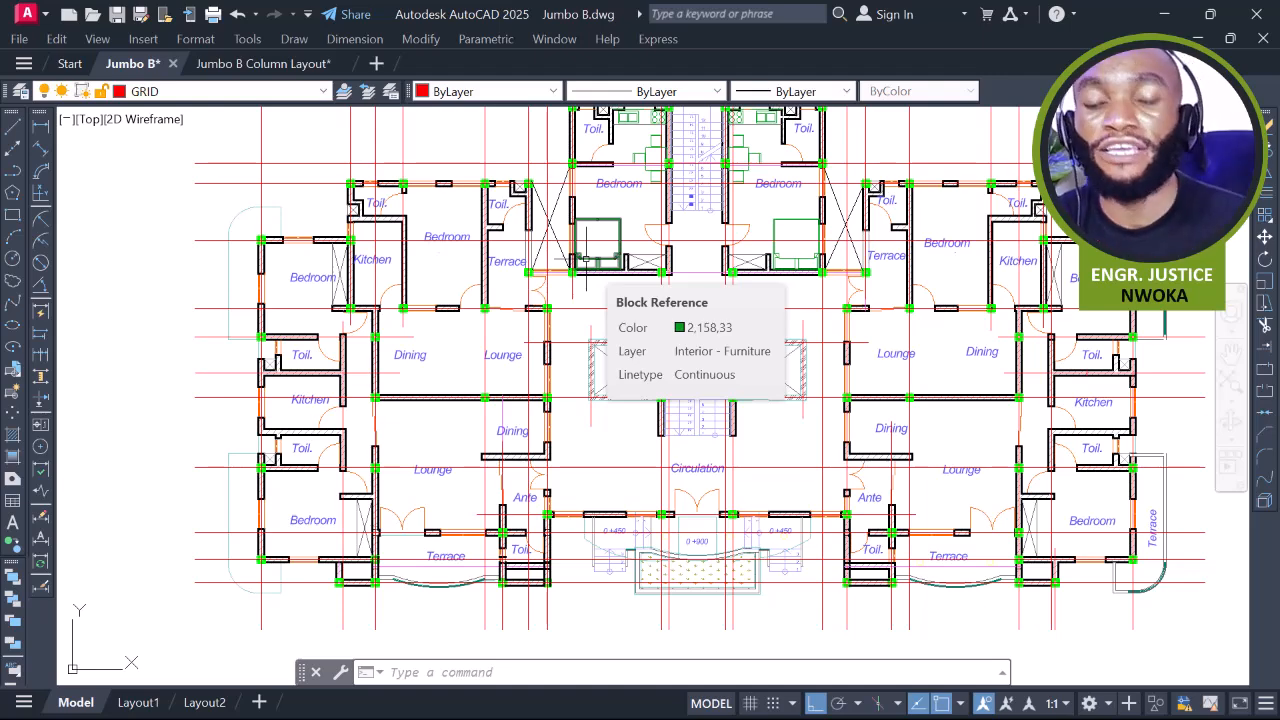
{"action": "middle_click_drag", "start_coordinate": [792, 301], "coordinate": [470, 337]}
{"action": "scroll", "coordinate": [572, 305], "scroll_direction": "down", "scroll_amount": 2}
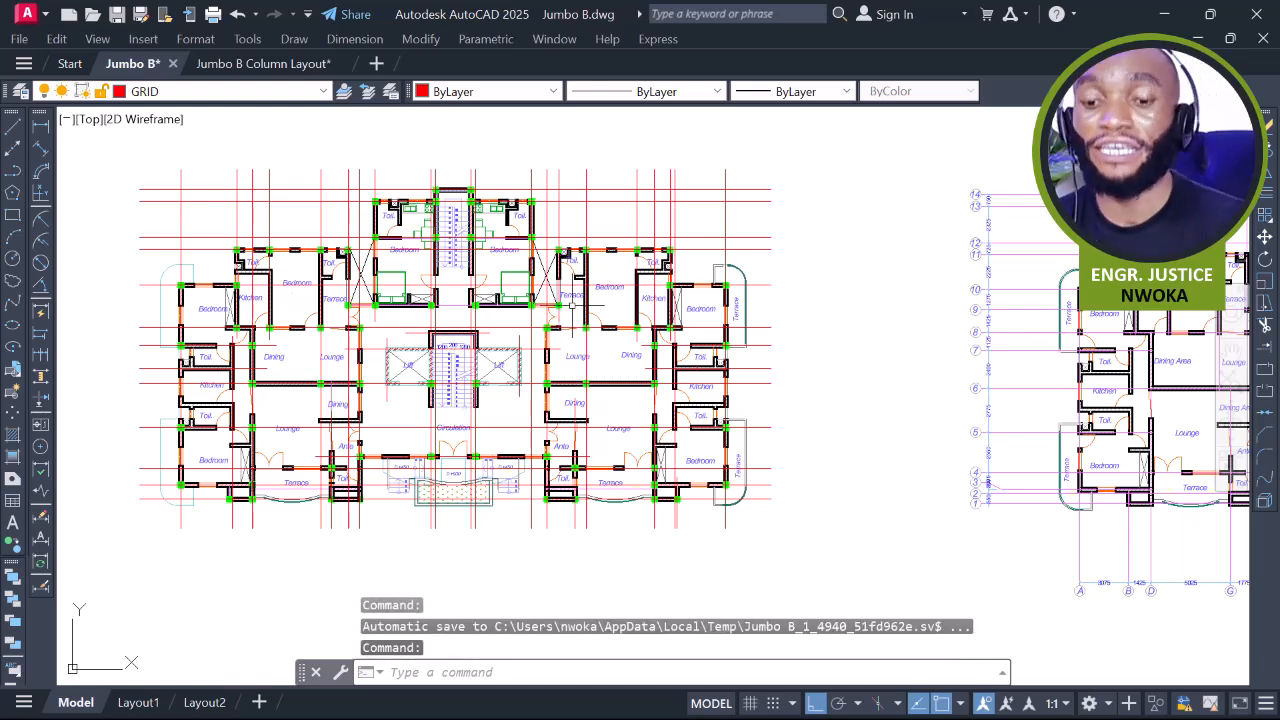
Zoom to the entrance terrace and select the outer outline polyline on Structural - Bearing
{"action": "middle_click_drag", "start_coordinate": [430, 275], "coordinate": [503, 305]}
{"action": "scroll", "coordinate": [562, 300], "scroll_direction": "down", "scroll_amount": 2}
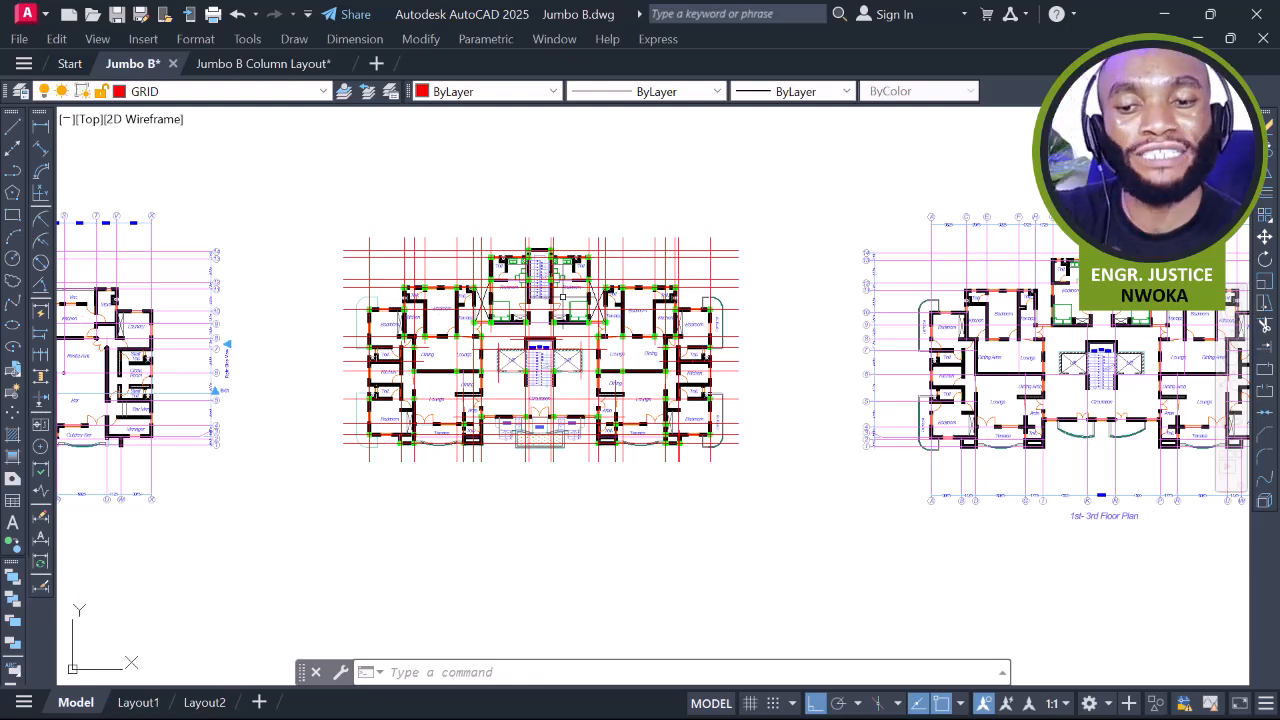
{"action": "scroll", "coordinate": [372, 316], "scroll_direction": "up", "scroll_amount": 4}
{"action": "scroll", "coordinate": [371, 289], "scroll_direction": "up", "scroll_amount": 4}
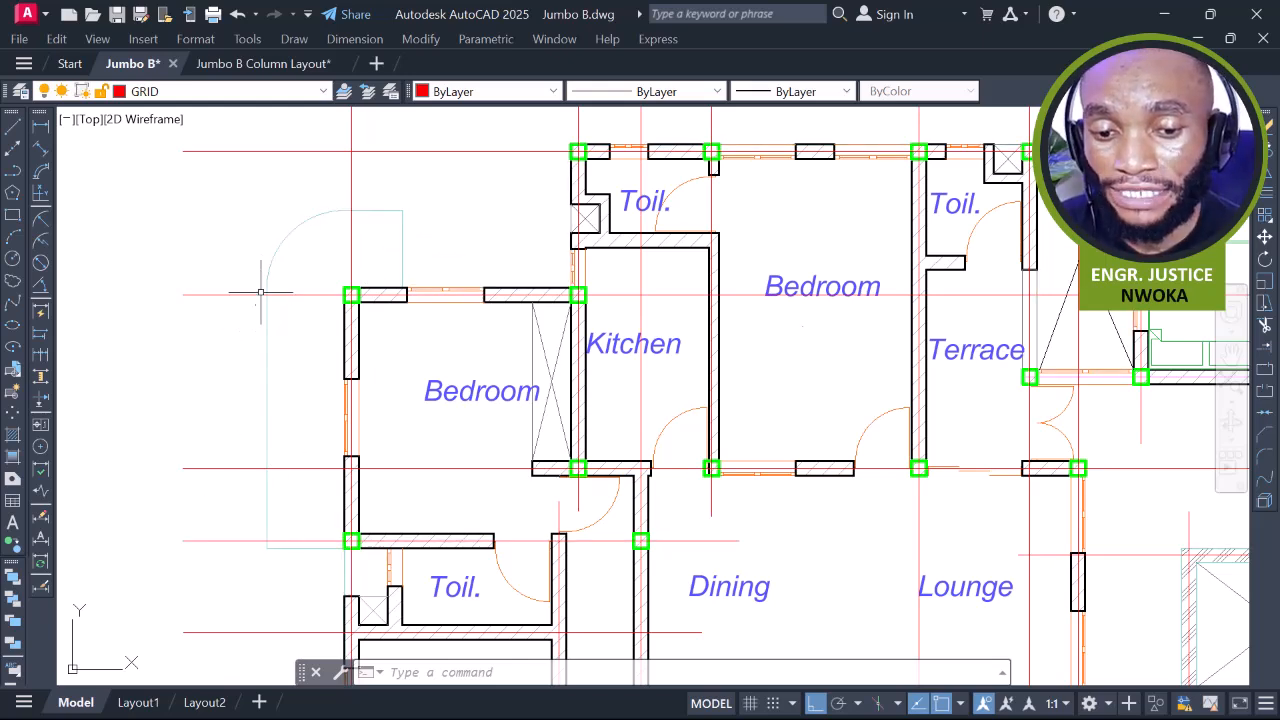
{"action": "scroll", "coordinate": [361, 210], "scroll_direction": "down", "scroll_amount": 4}
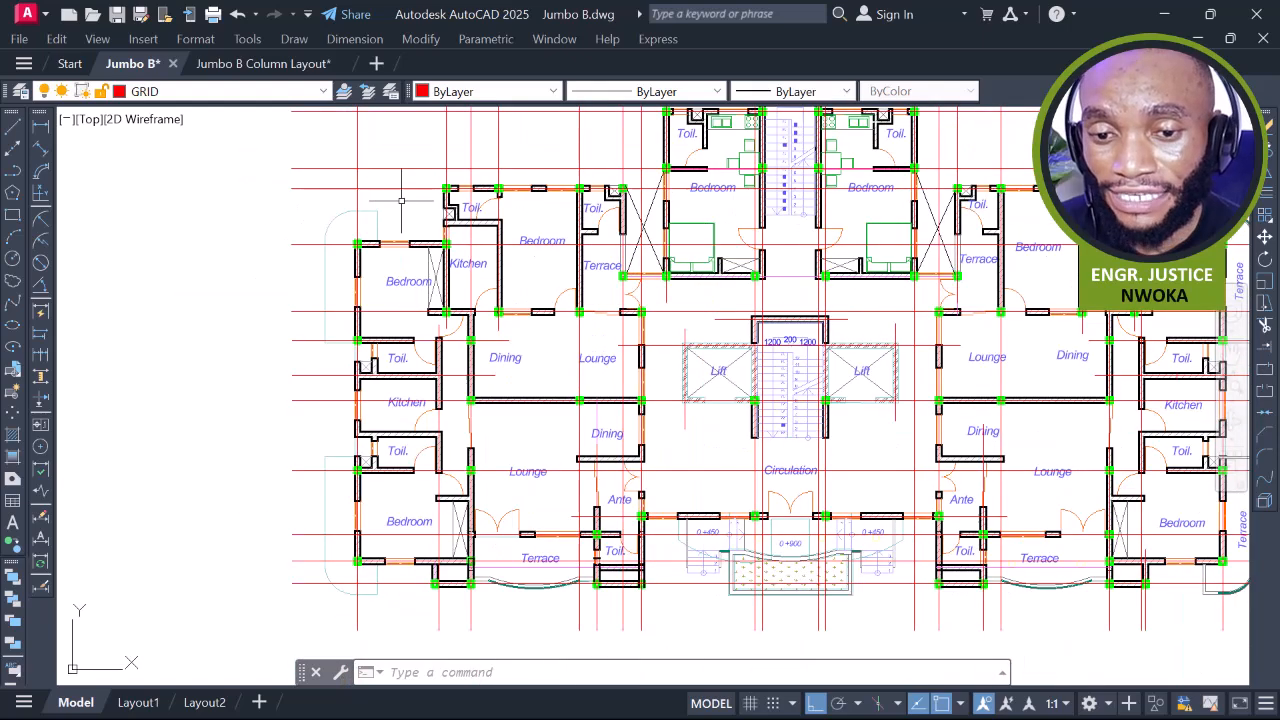
{"action": "middle_click_drag", "start_coordinate": [447, 437], "coordinate": [447, 255]}
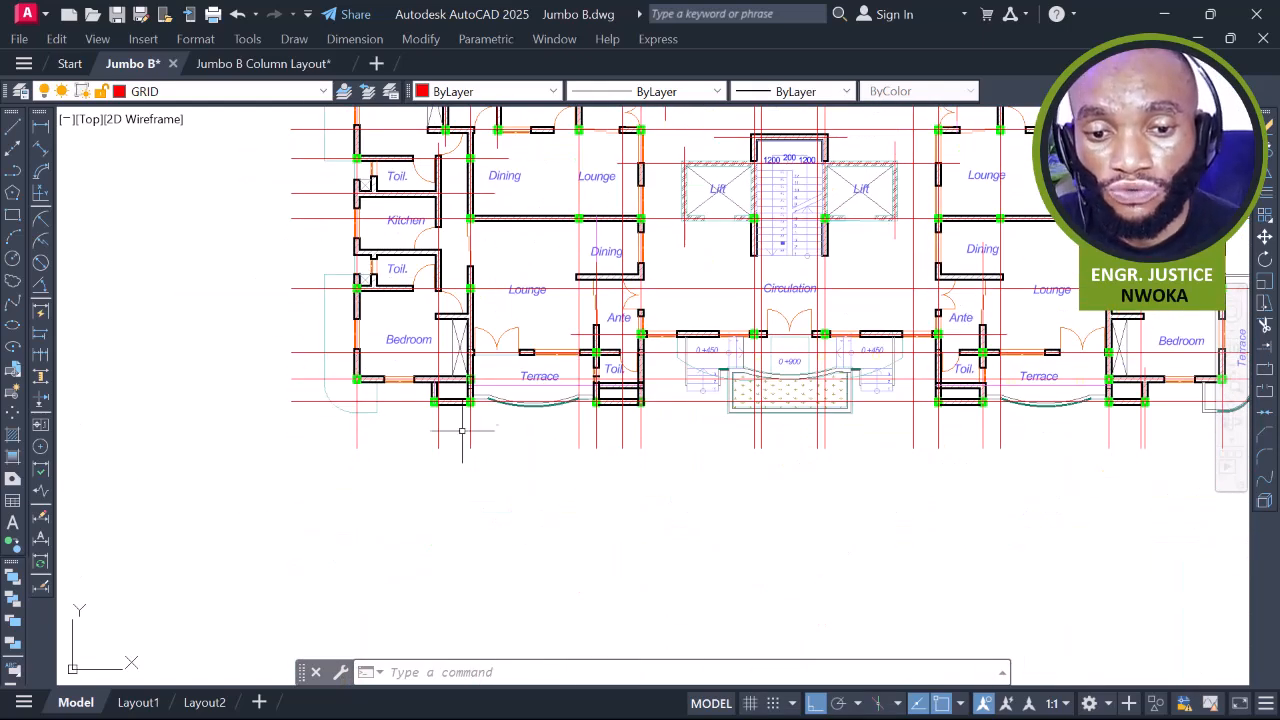
{"action": "scroll", "coordinate": [462, 430], "scroll_direction": "up", "scroll_amount": 5}
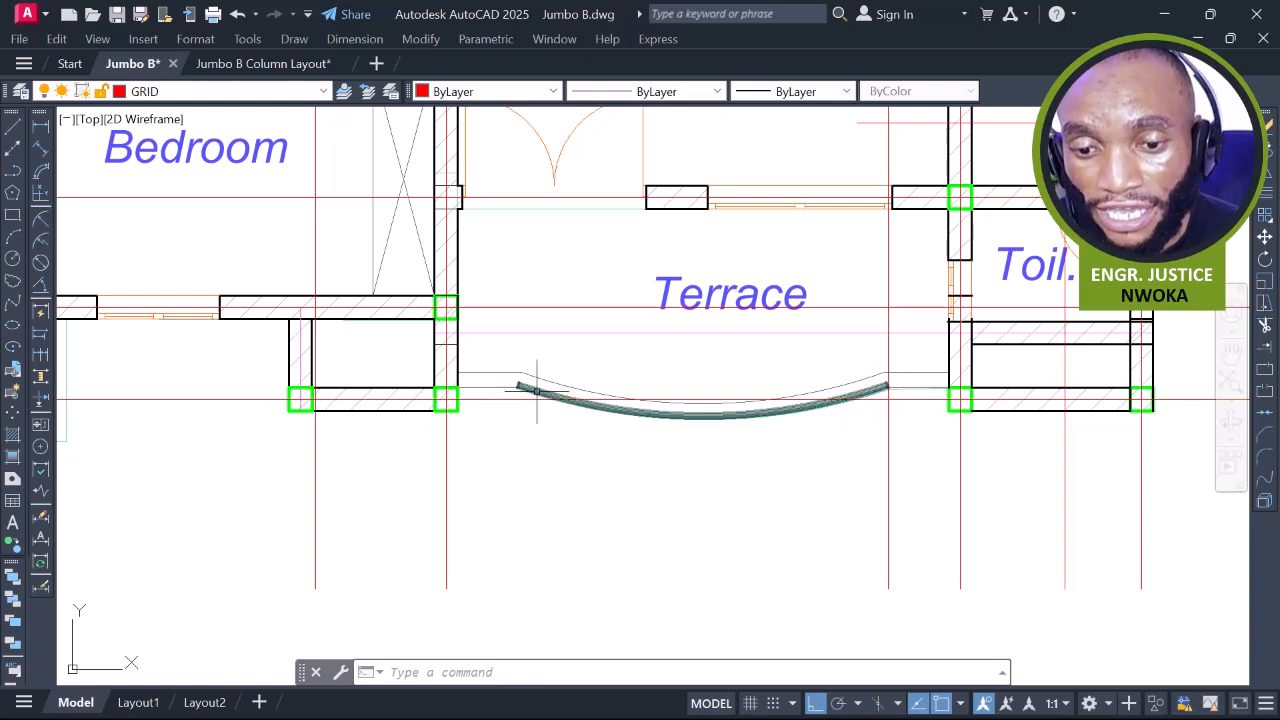
{"action": "scroll", "coordinate": [471, 380], "scroll_direction": "down", "scroll_amount": 4}
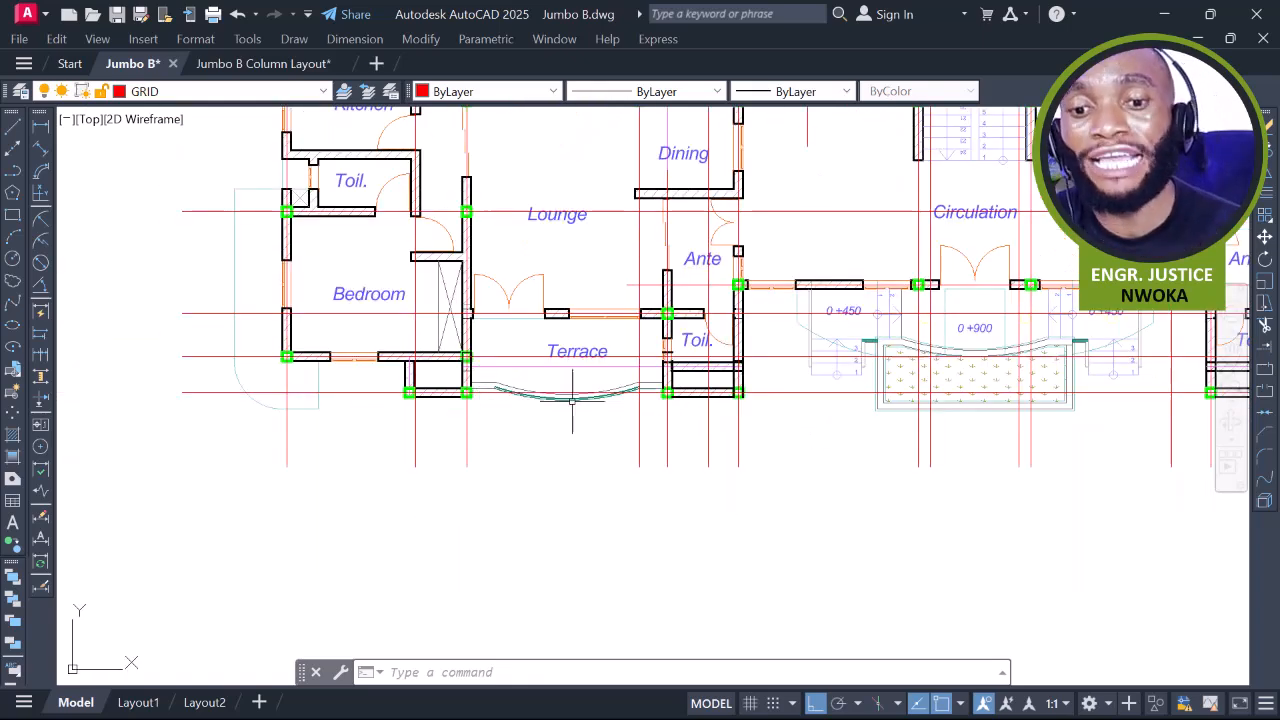
{"action": "scroll", "coordinate": [572, 400], "scroll_direction": "up", "scroll_amount": 2}
{"action": "scroll", "coordinate": [537, 387], "scroll_direction": "down", "scroll_amount": 2}
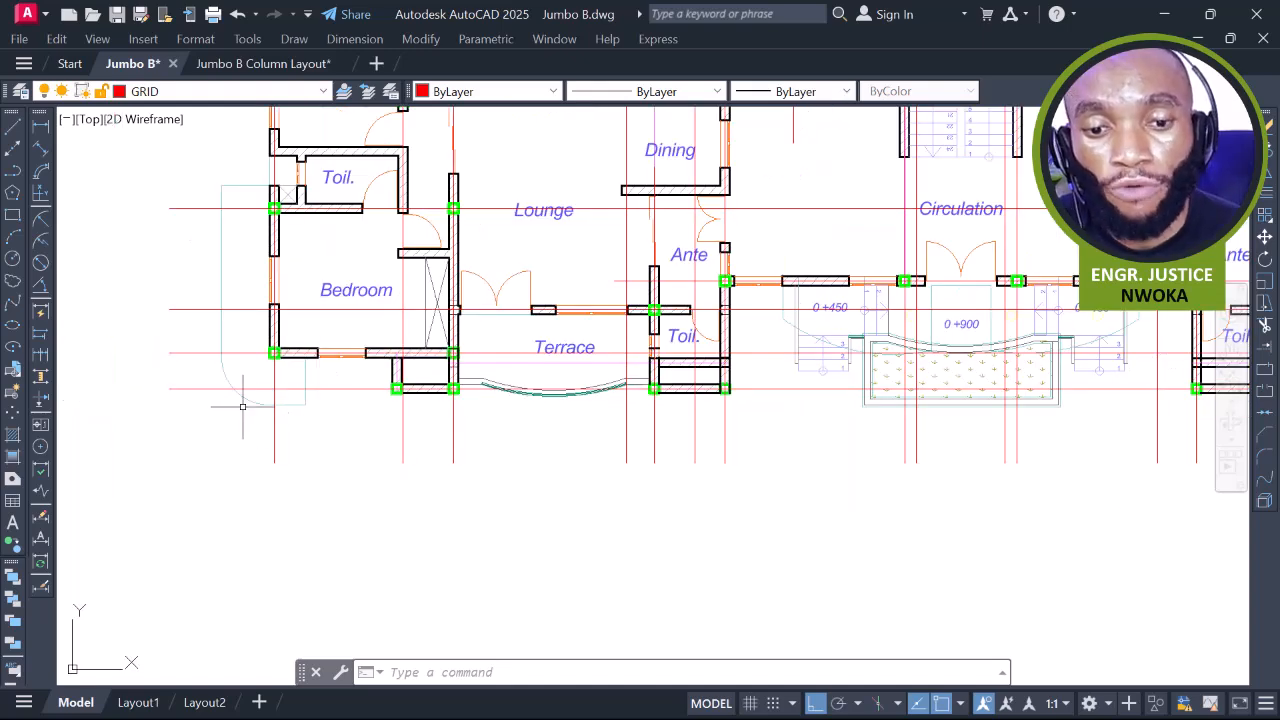
{"action": "left_click", "coordinate": [242, 185]}
{"action": "scroll", "coordinate": [360, 390], "scroll_direction": "down", "scroll_amount": 4}
{"action": "scroll", "coordinate": [564, 287], "scroll_direction": "up", "scroll_amount": 4}
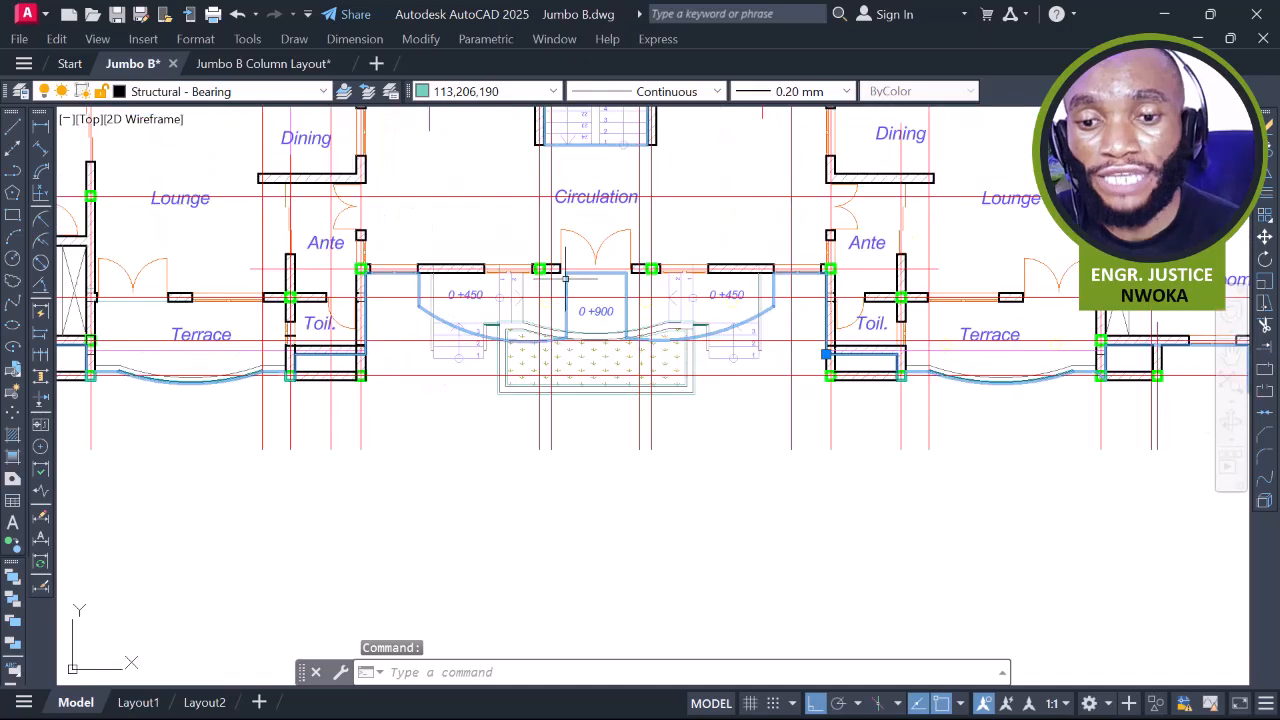
{"action": "scroll", "coordinate": [760, 340], "scroll_direction": "up", "scroll_amount": 2}
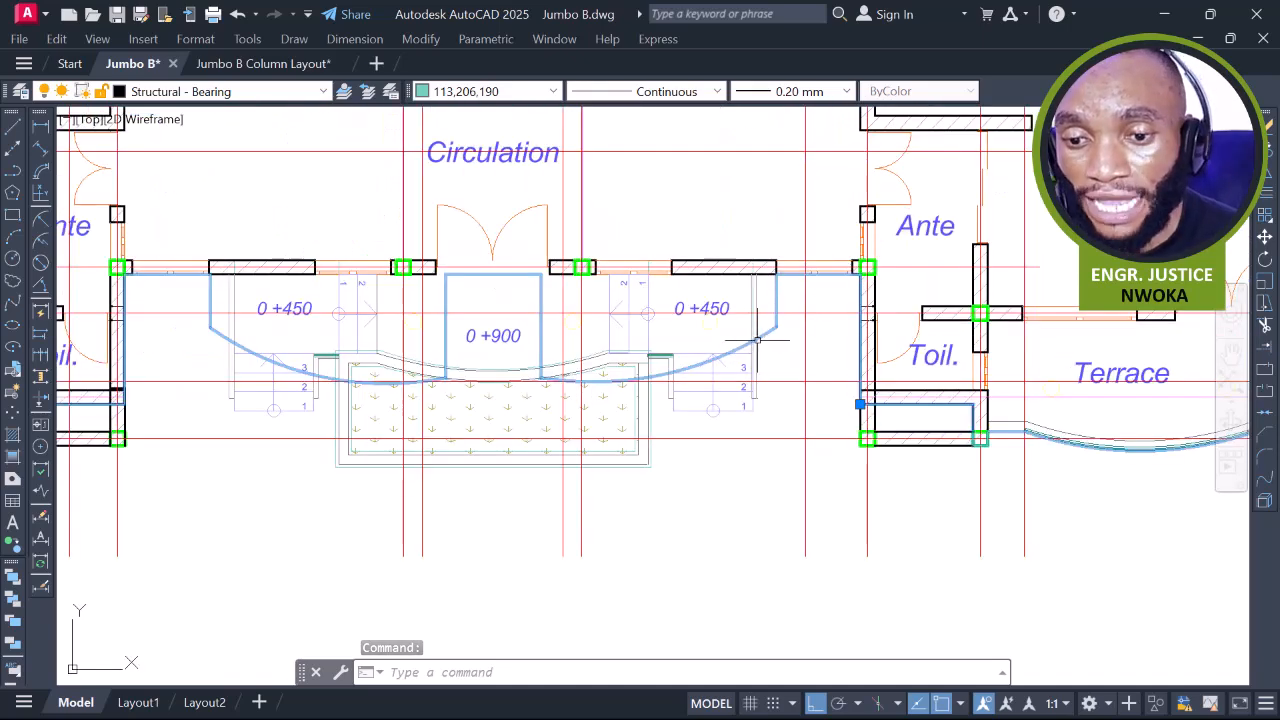
{"action": "scroll", "coordinate": [391, 370], "scroll_direction": "down", "scroll_amount": 4}
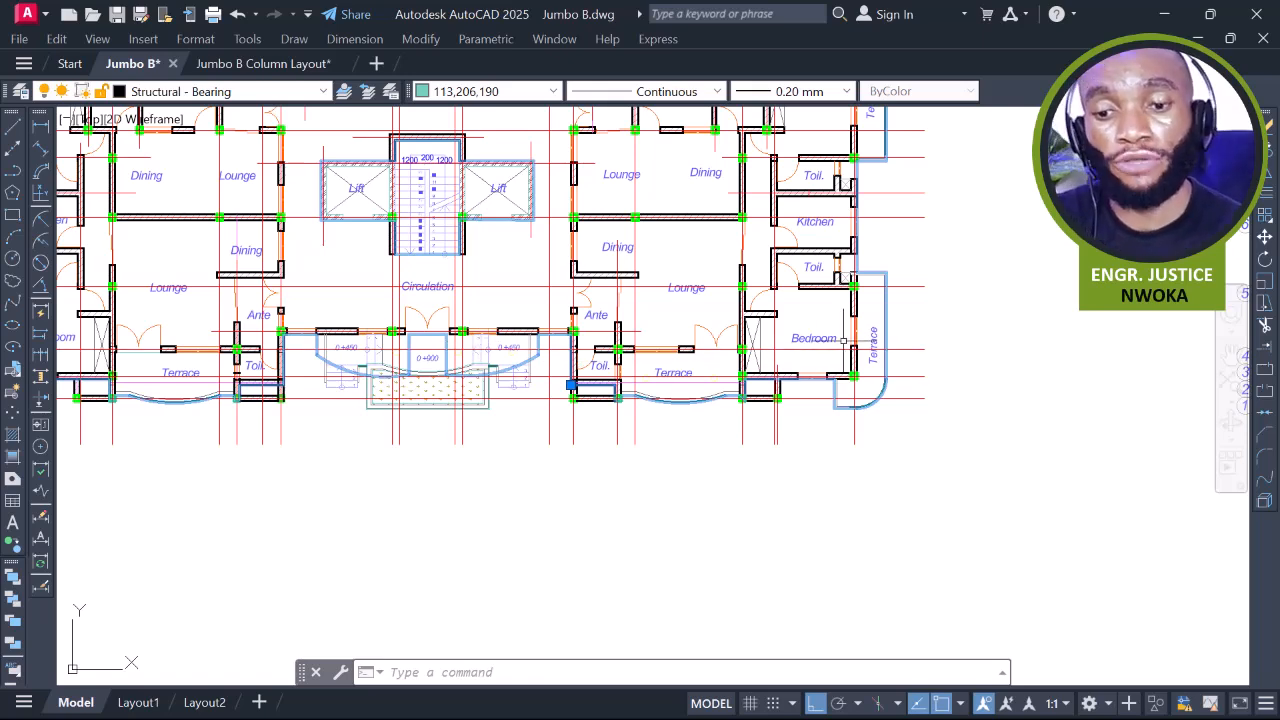
{"action": "middle_click_drag", "start_coordinate": [630, 289], "coordinate": [816, 434]}
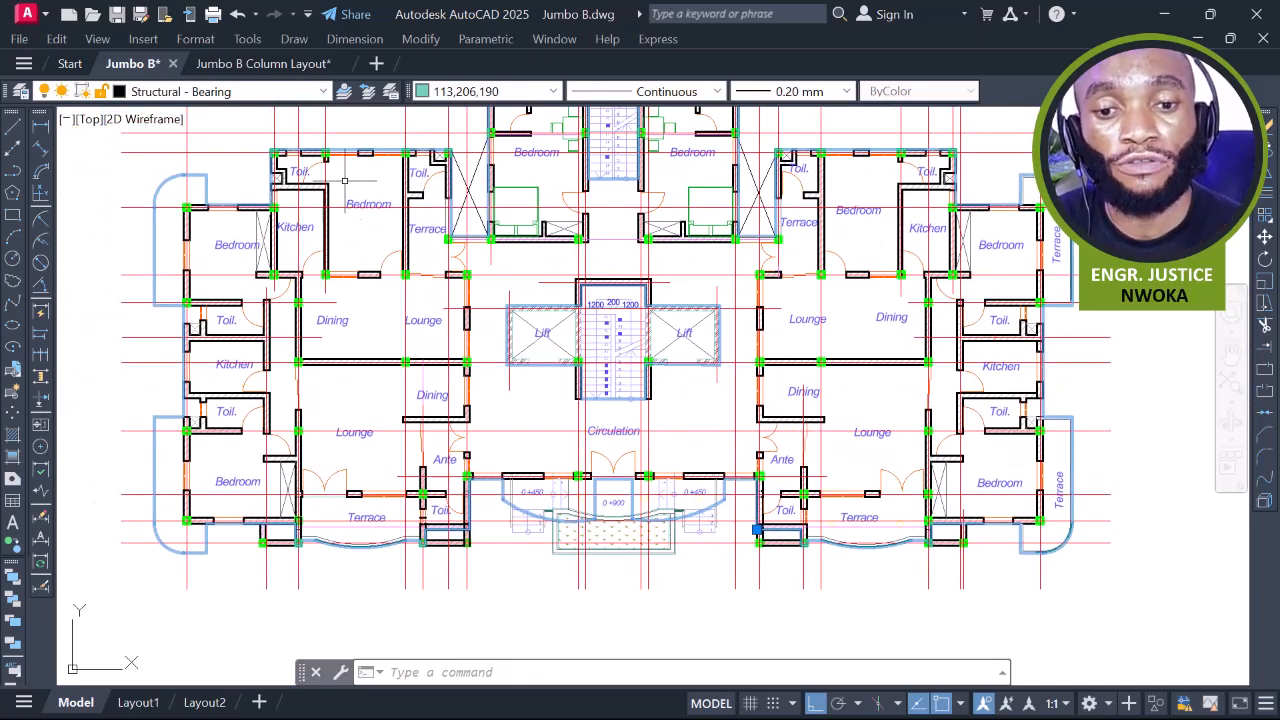
{"action": "scroll", "coordinate": [346, 181], "scroll_direction": "up", "scroll_amount": 4}
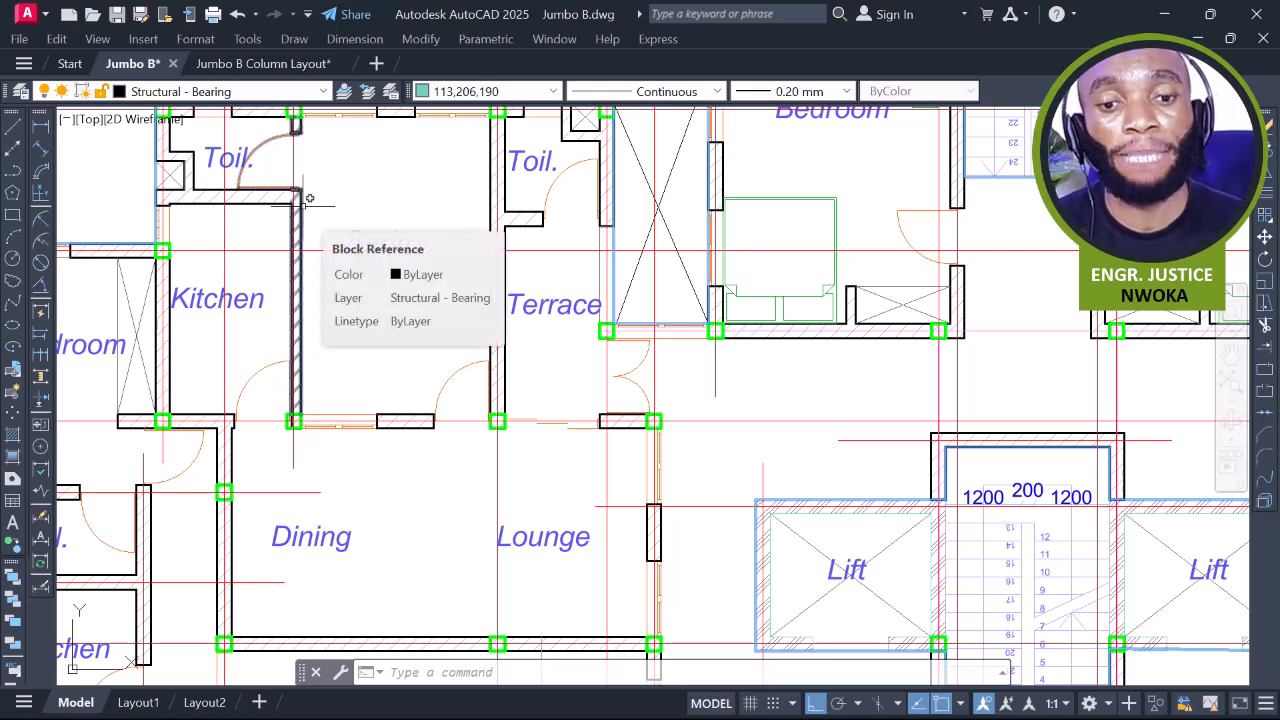
{"action": "middle_click_drag", "start_coordinate": [219, 233], "coordinate": [750, 229]}
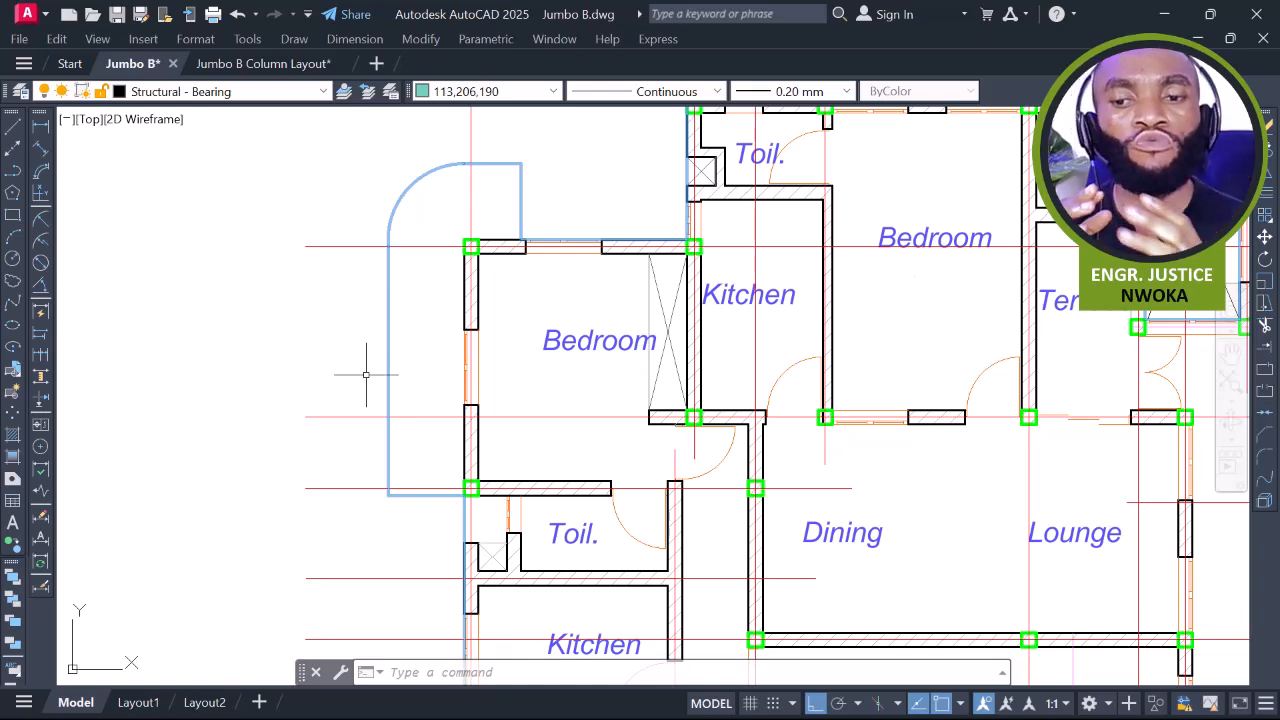
{"action": "scroll", "coordinate": [374, 363], "scroll_direction": "down", "scroll_amount": 3}
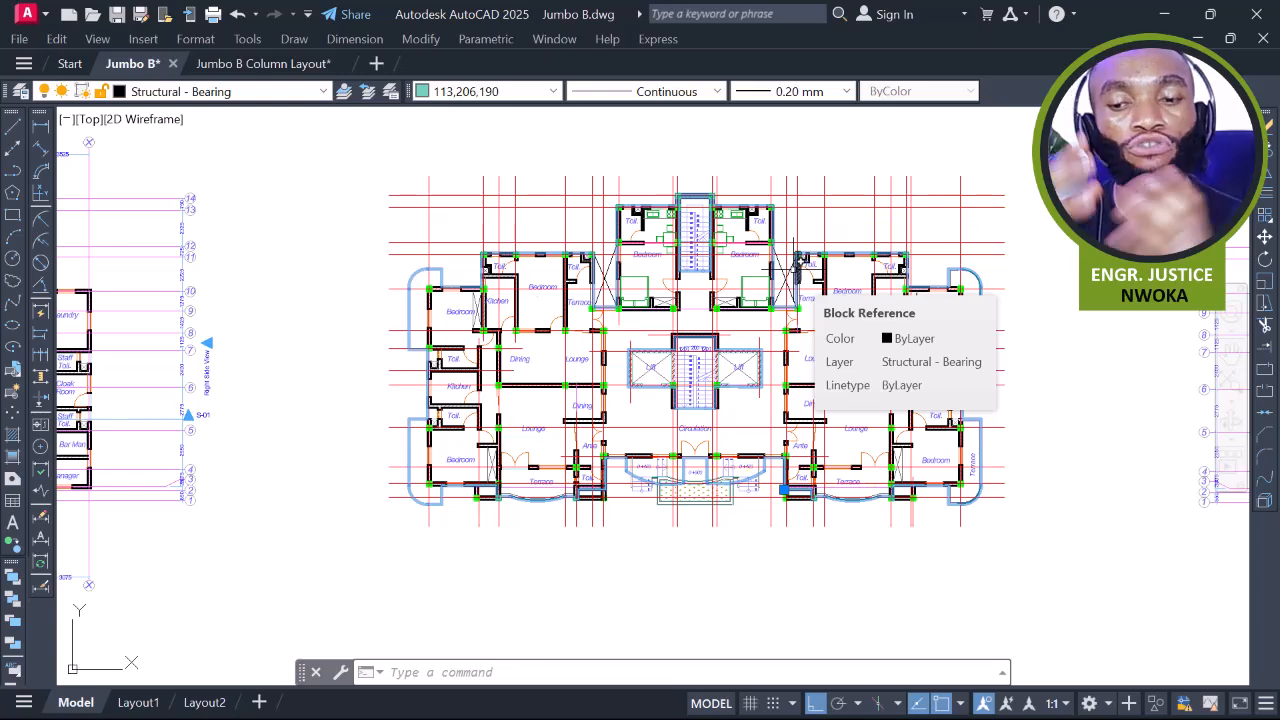
{"action": "scroll", "coordinate": [795, 261], "scroll_direction": "up", "scroll_amount": 5}
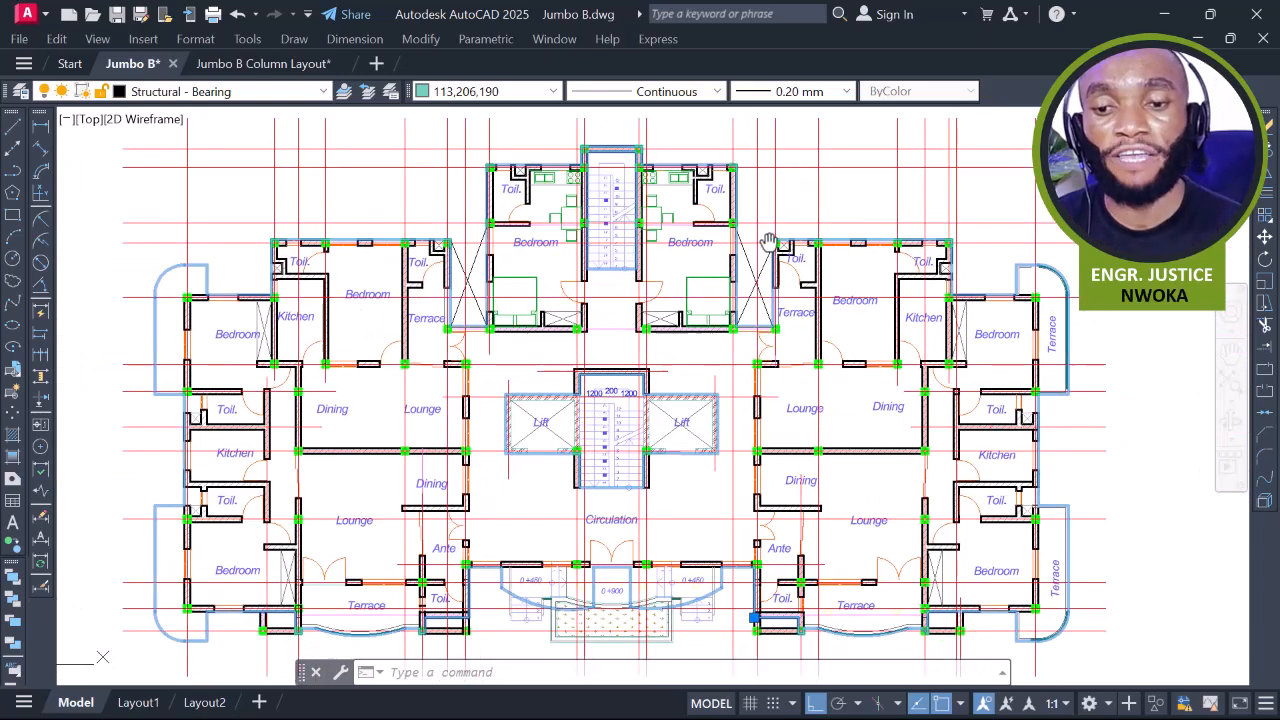